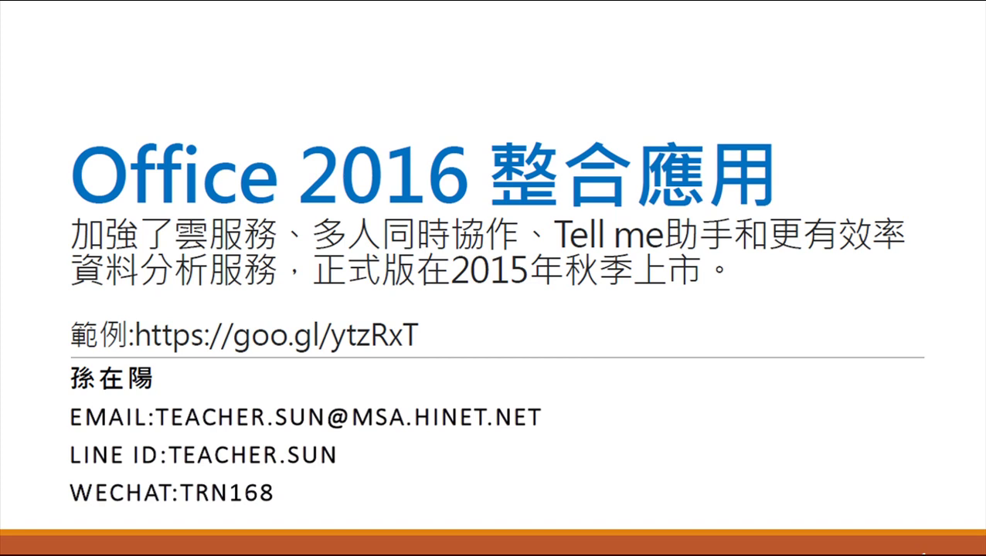
Step: Exit the slide show and scroll the Start menu app list to PowerPoint 2016
{"action": "key", "text": "Escape"}
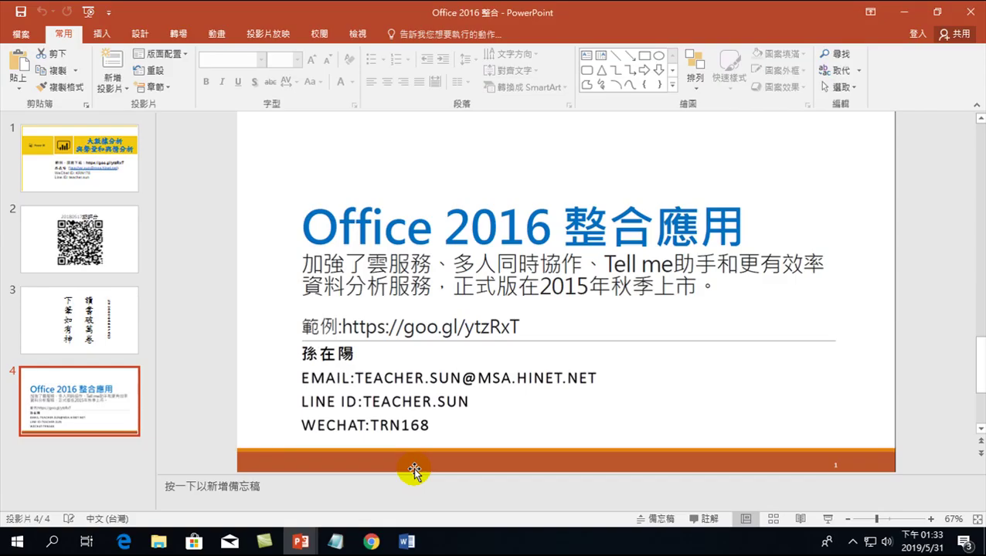
{"action": "left_click", "coordinate": [51, 543]}
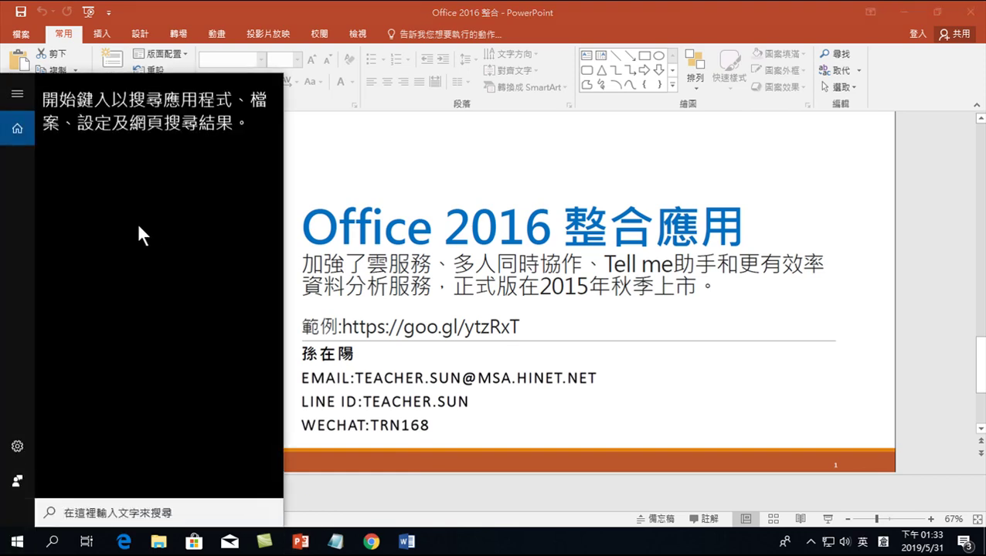
{"action": "type", "text": "po"}
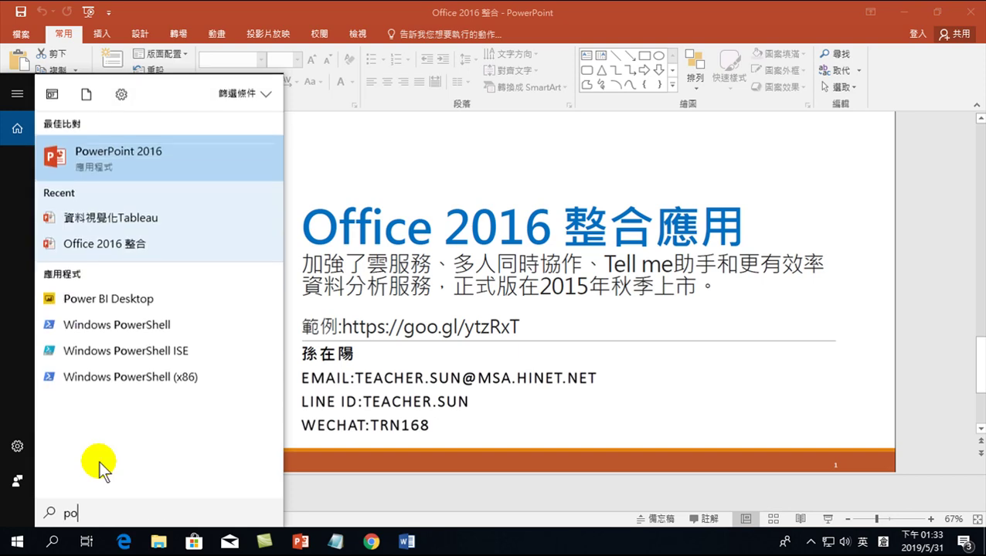
{"action": "key", "text": "BackSpace"}
{"action": "key", "text": "BackSpace"}
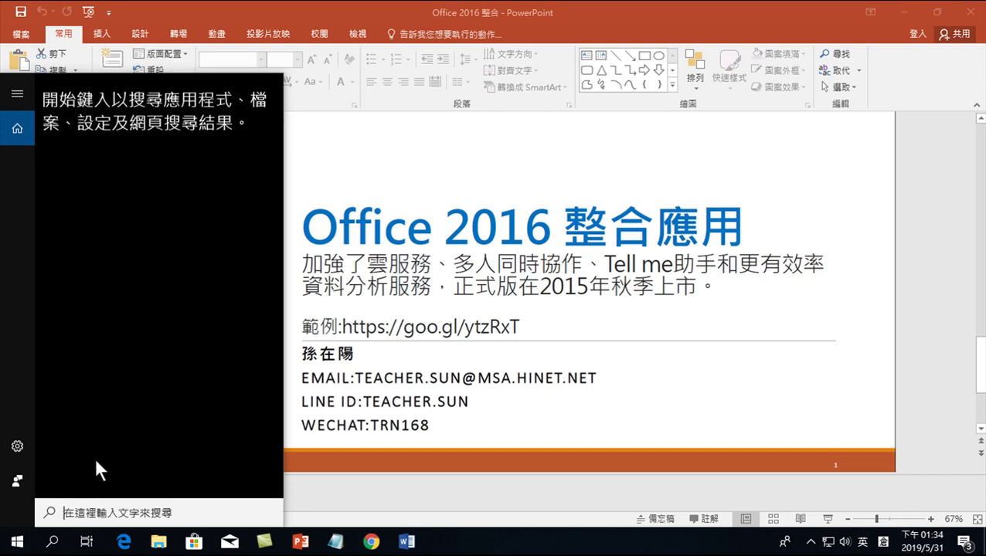
{"action": "left_click", "coordinate": [17, 542]}
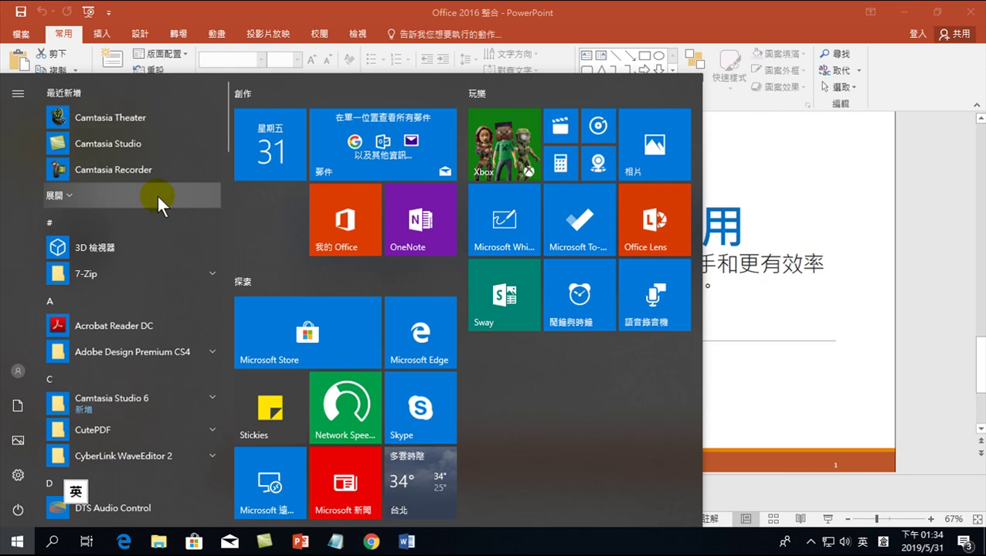
{"action": "left_click_drag", "start_coordinate": [226, 109], "coordinate": [223, 292]}
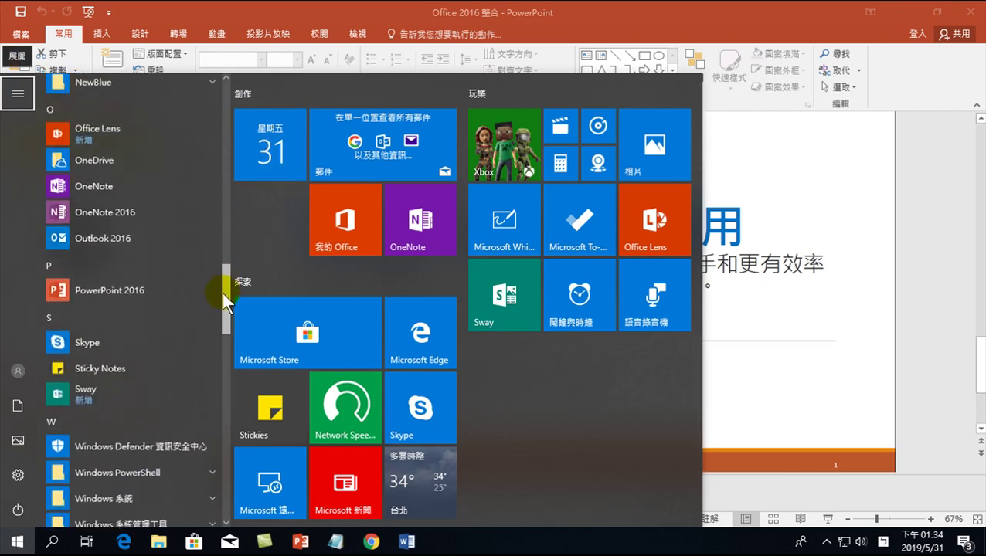
Step: Launch PowerPoint 2016, create a blank presentation and add a title-and-content second slide
{"action": "left_click", "coordinate": [108, 290]}
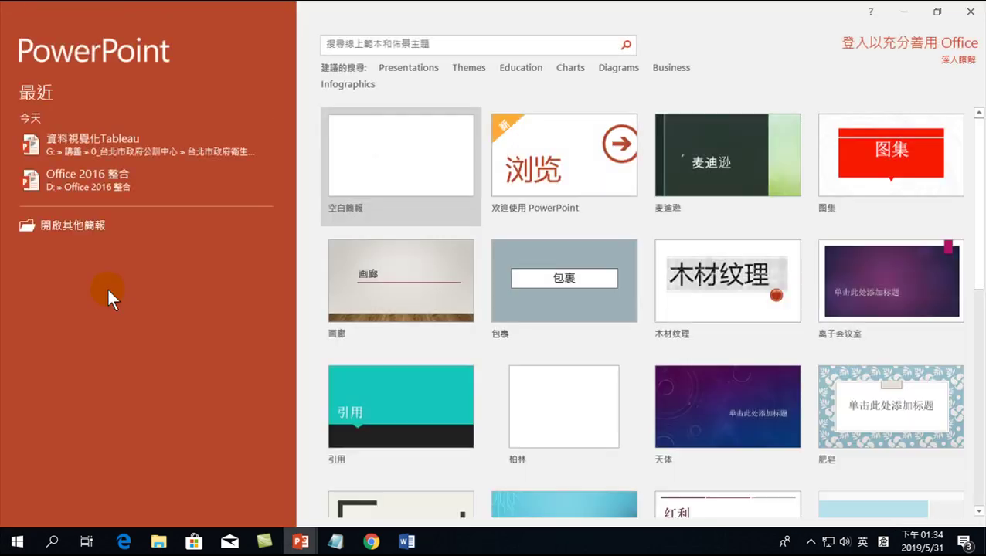
{"action": "left_click", "coordinate": [388, 165]}
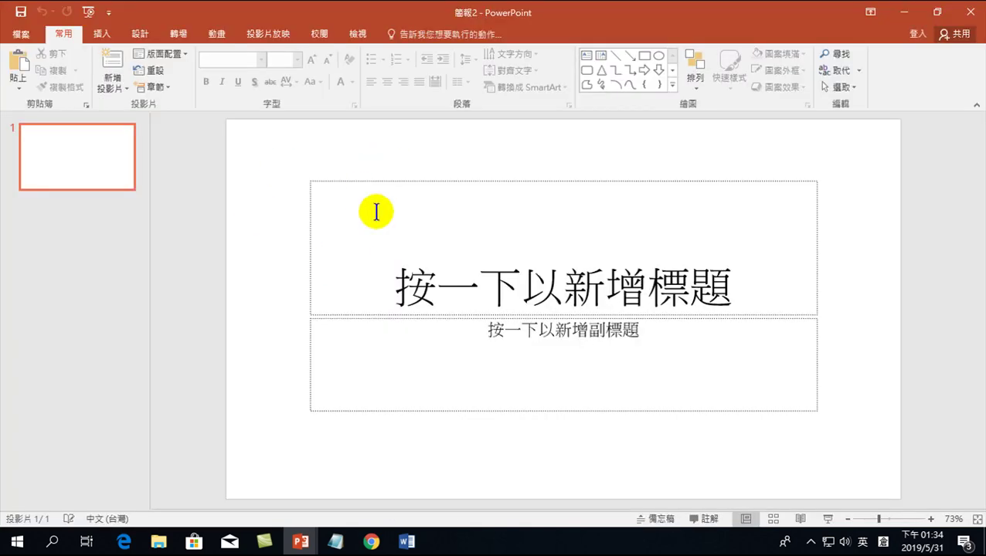
{"action": "left_click", "coordinate": [112, 63]}
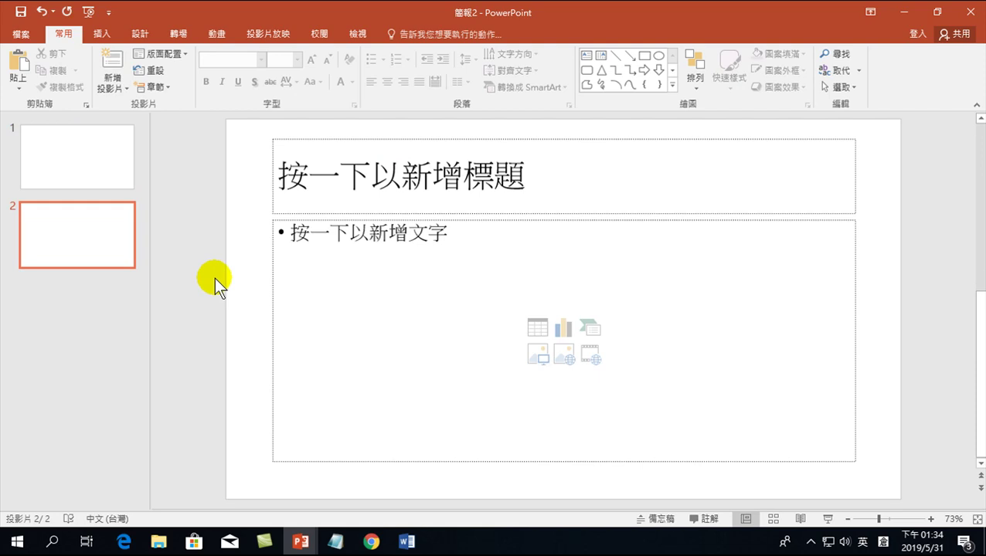
Step: Insert the tutorial video from DATA (D:) > Office 2016 整合 onto slide 2
{"action": "left_click", "coordinate": [102, 34]}
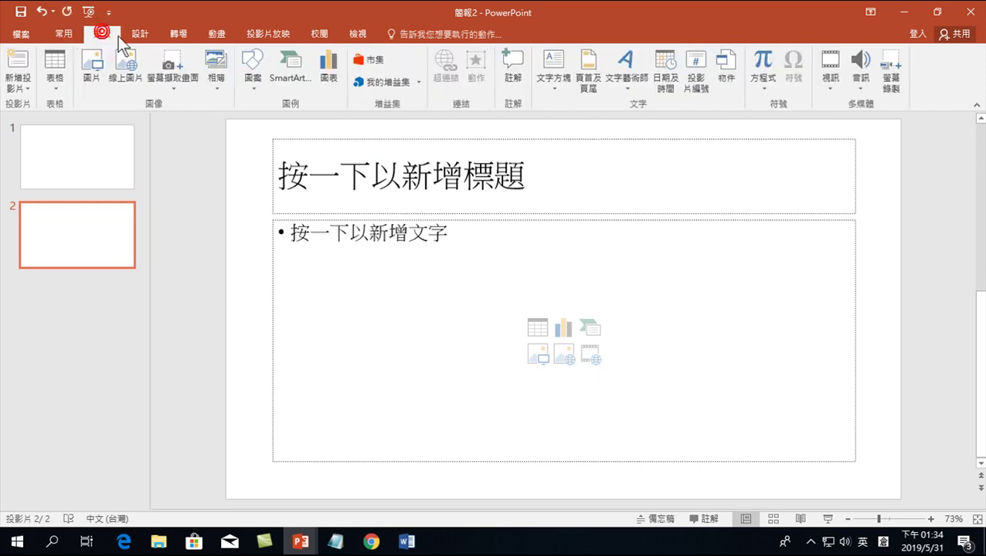
{"action": "left_click", "coordinate": [828, 79]}
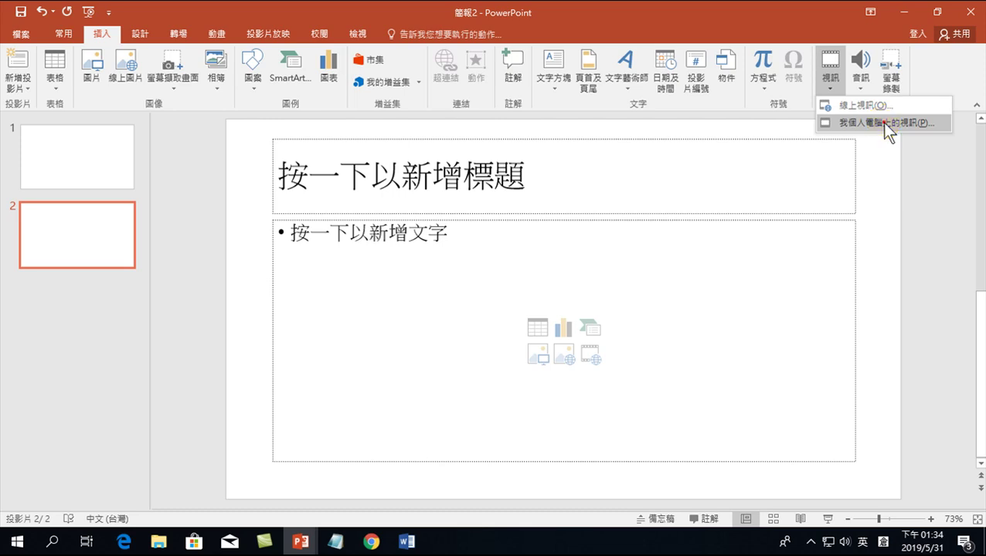
{"action": "left_click", "coordinate": [887, 124]}
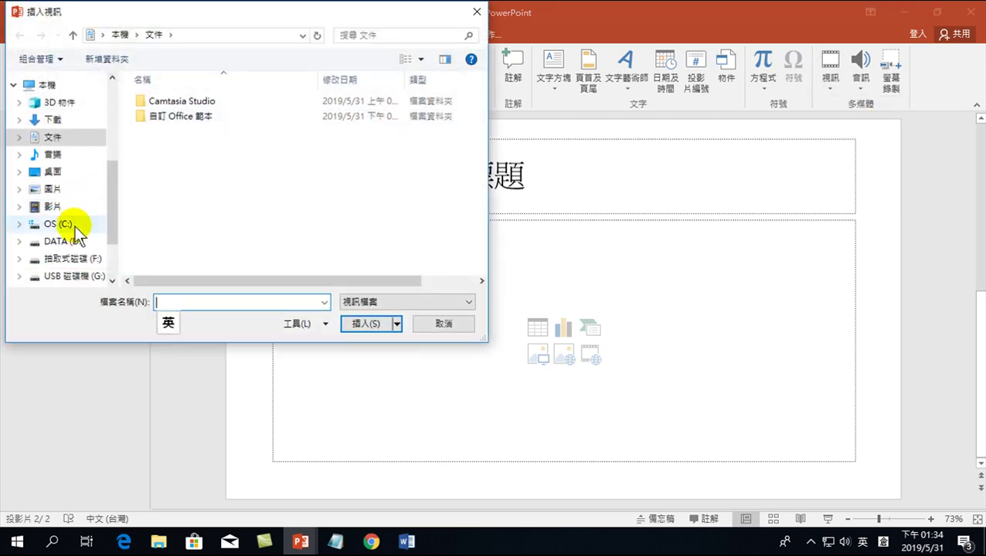
{"action": "left_click", "coordinate": [69, 241]}
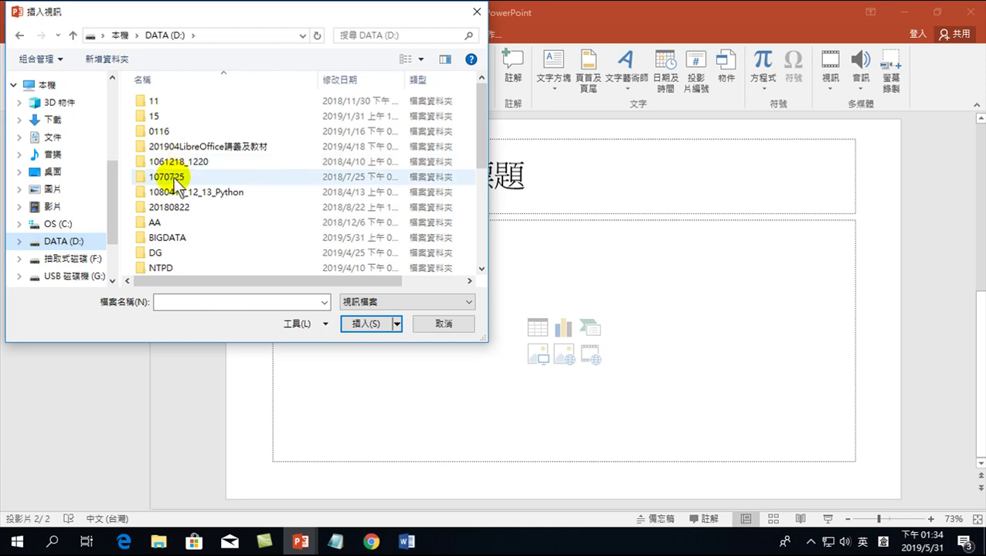
{"action": "scroll", "coordinate": [178, 197], "scroll_direction": "down", "scroll_amount": 2}
{"action": "left_click", "coordinate": [180, 234]}
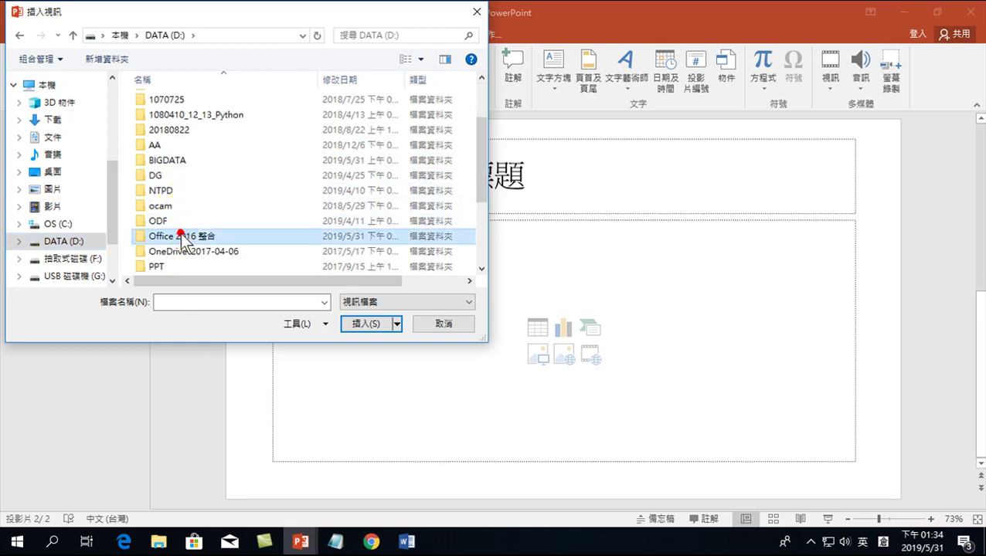
{"action": "double_click", "coordinate": [182, 237]}
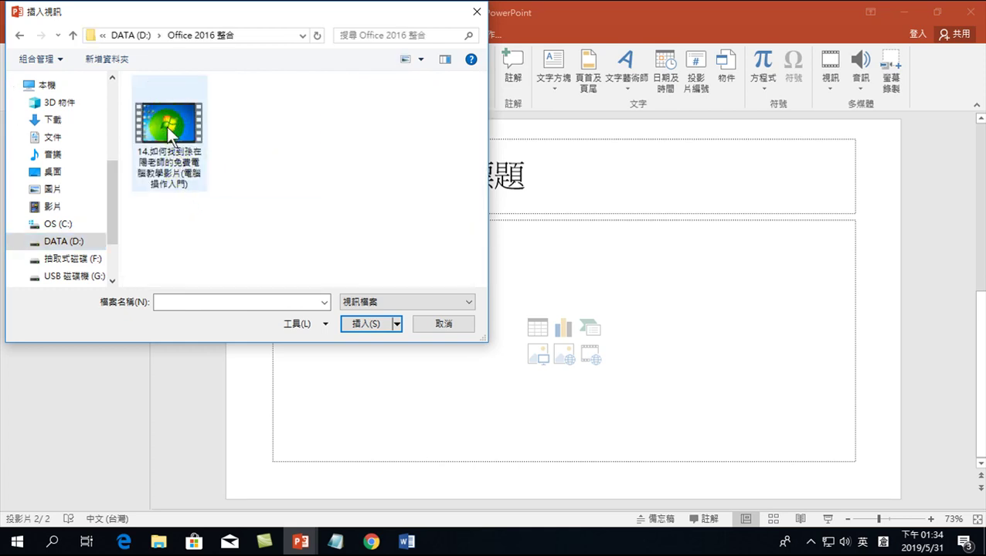
{"action": "double_click", "coordinate": [168, 124]}
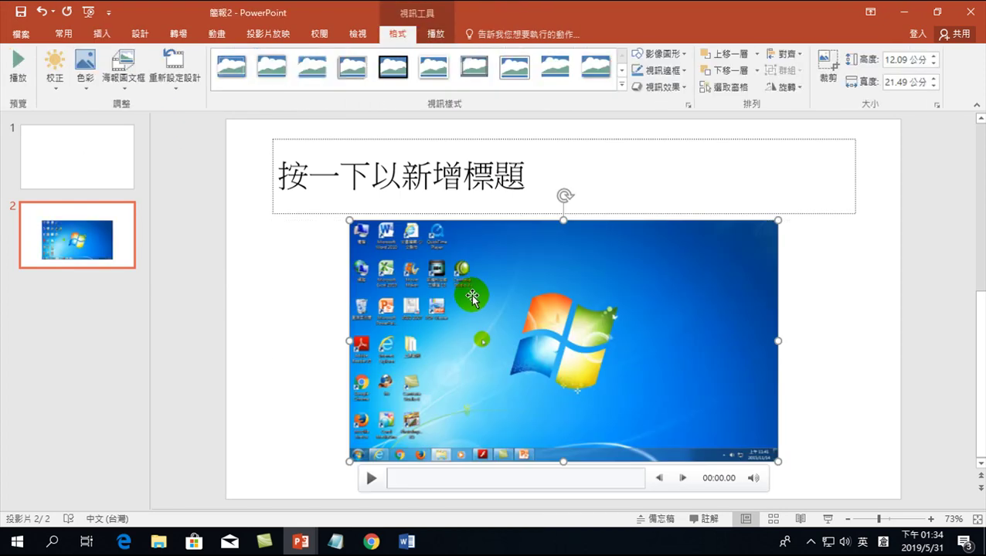
Step: Play the inserted video, skip ahead to about 01:53 and pause it
{"action": "left_click", "coordinate": [371, 478]}
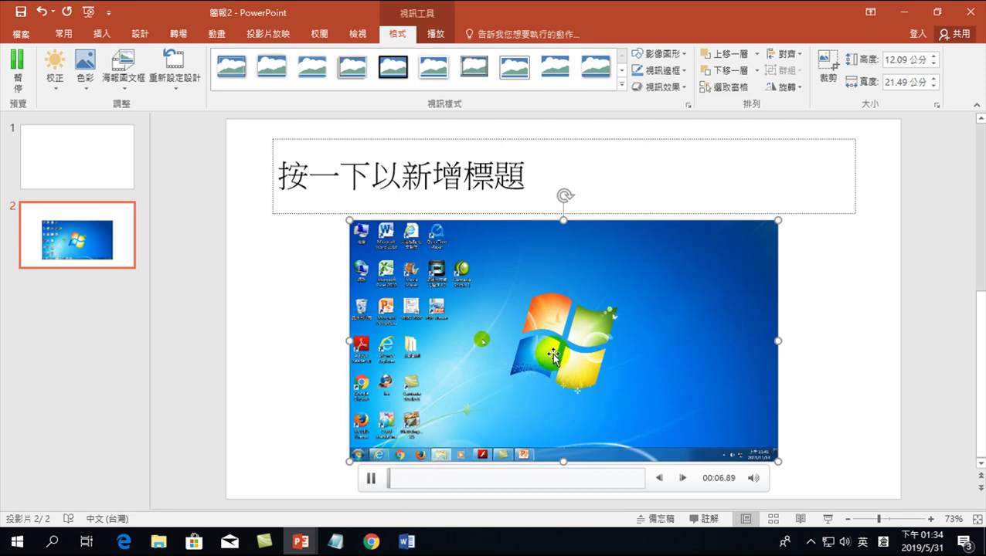
{"action": "left_click", "coordinate": [420, 479]}
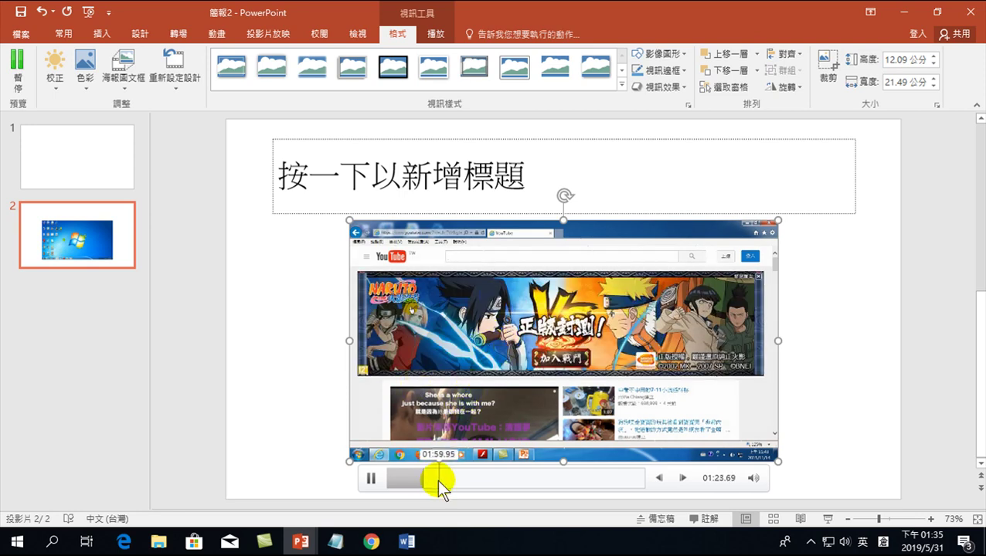
{"action": "left_click", "coordinate": [437, 478]}
{"action": "left_click", "coordinate": [371, 477]}
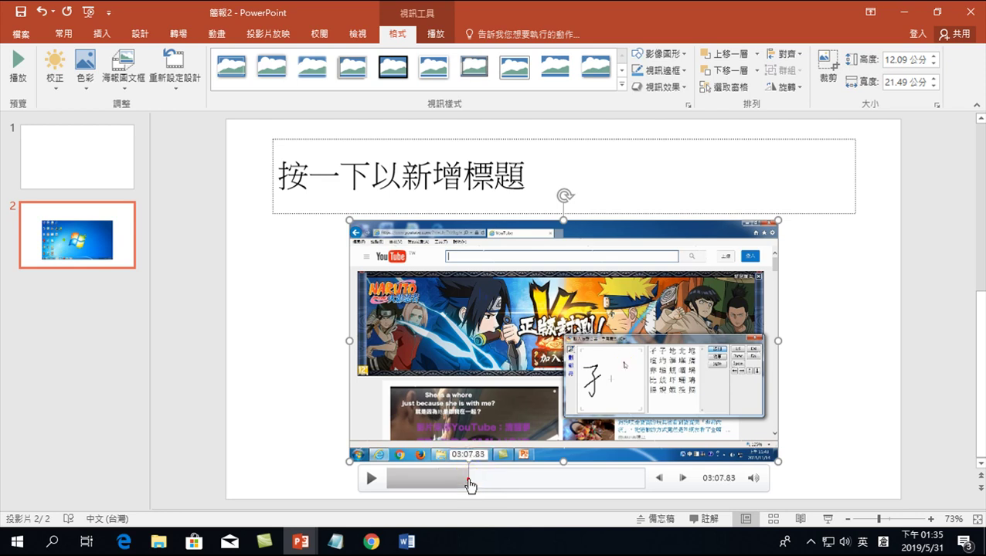
Step: Skip ahead to around 04:24, resume playback and pause at 04:29
{"action": "left_click", "coordinate": [470, 479]}
{"action": "left_click", "coordinate": [486, 479]}
{"action": "left_click", "coordinate": [503, 479]}
{"action": "left_click", "coordinate": [372, 478]}
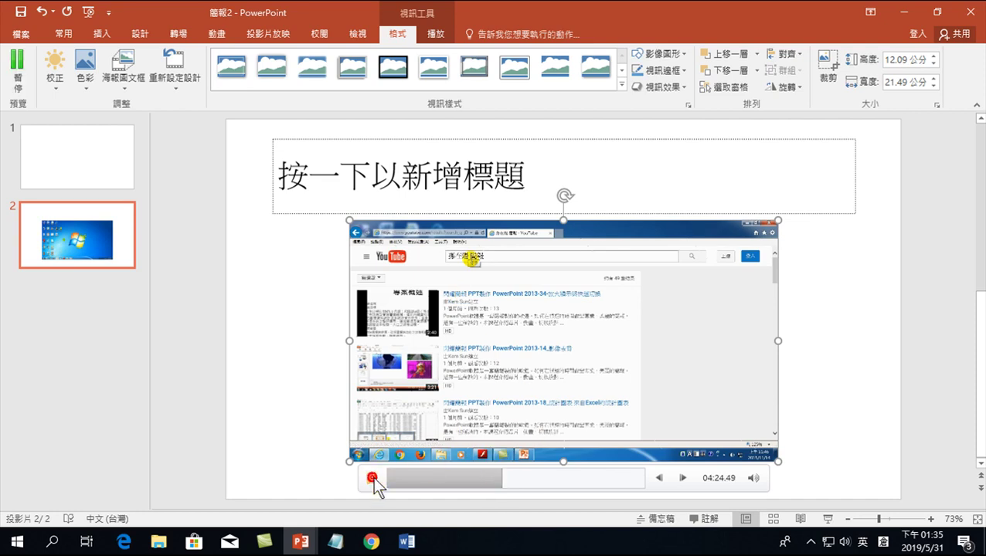
{"action": "left_click", "coordinate": [386, 483]}
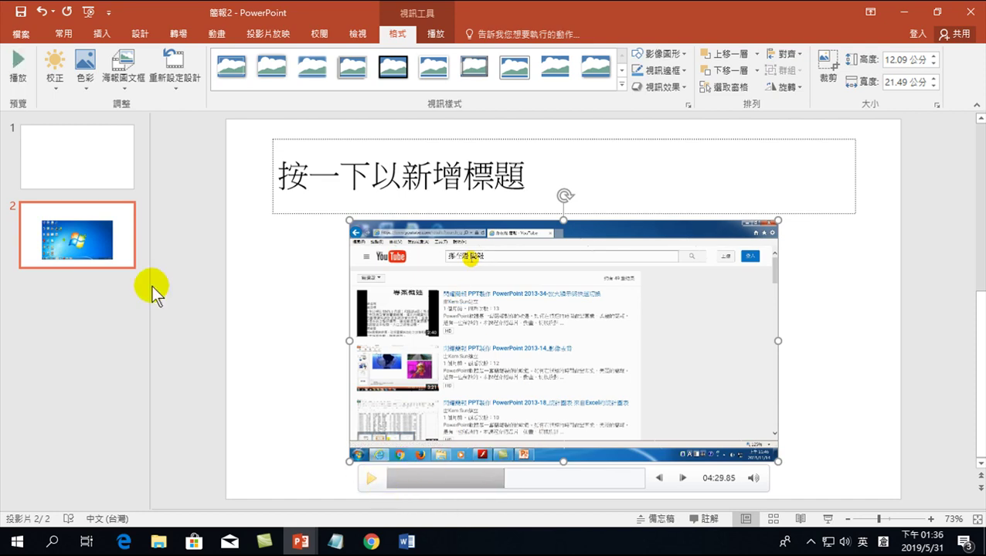
{"action": "left_click", "coordinate": [98, 34]}
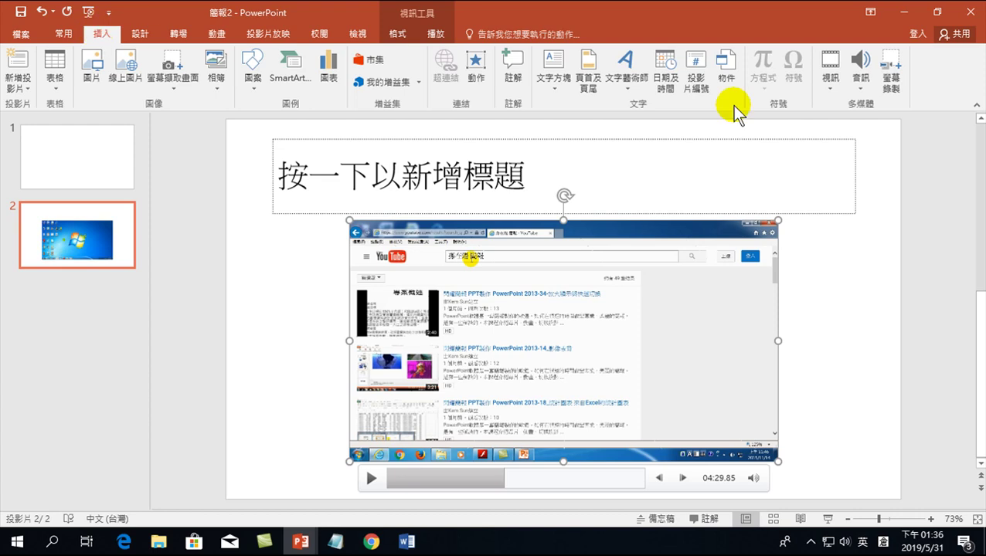
Step: Jump to about 09:50 in the video, play briefly and pause at 09:52
{"action": "left_click", "coordinate": [829, 79]}
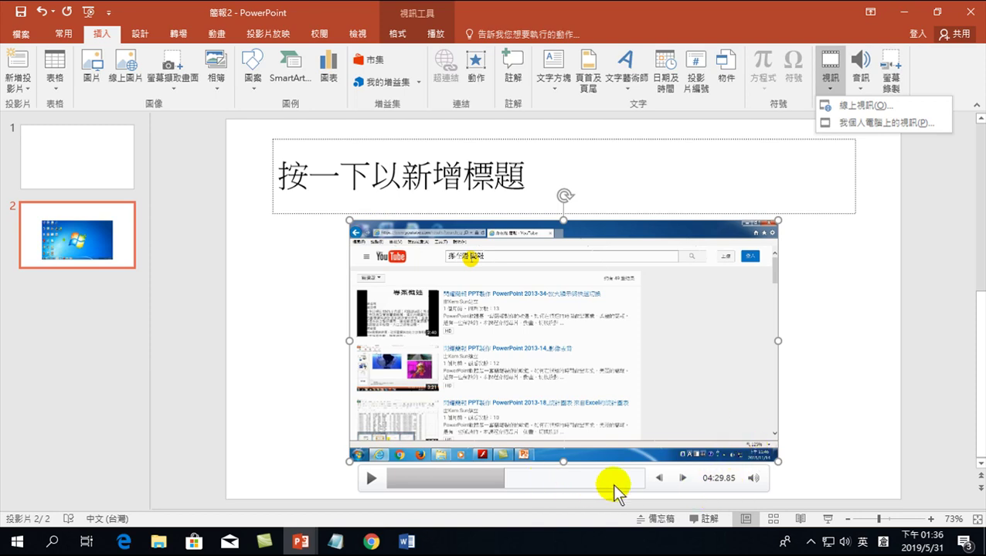
{"action": "left_click", "coordinate": [643, 483]}
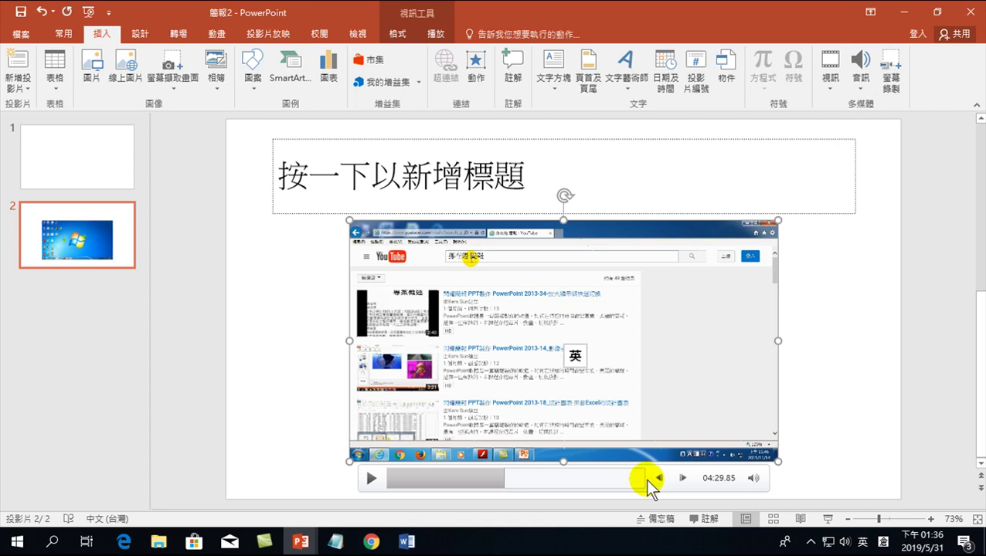
{"action": "left_click", "coordinate": [644, 483]}
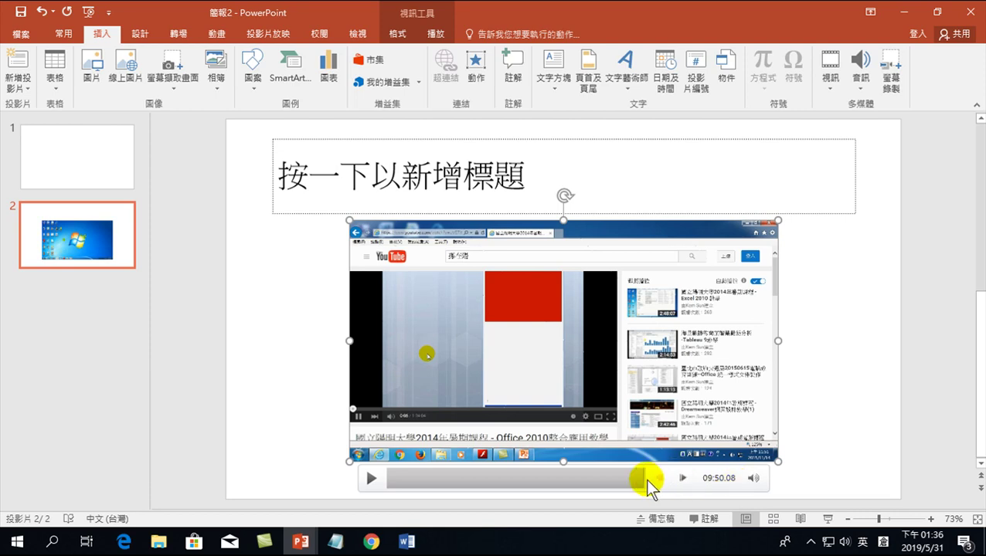
{"action": "left_click", "coordinate": [372, 486]}
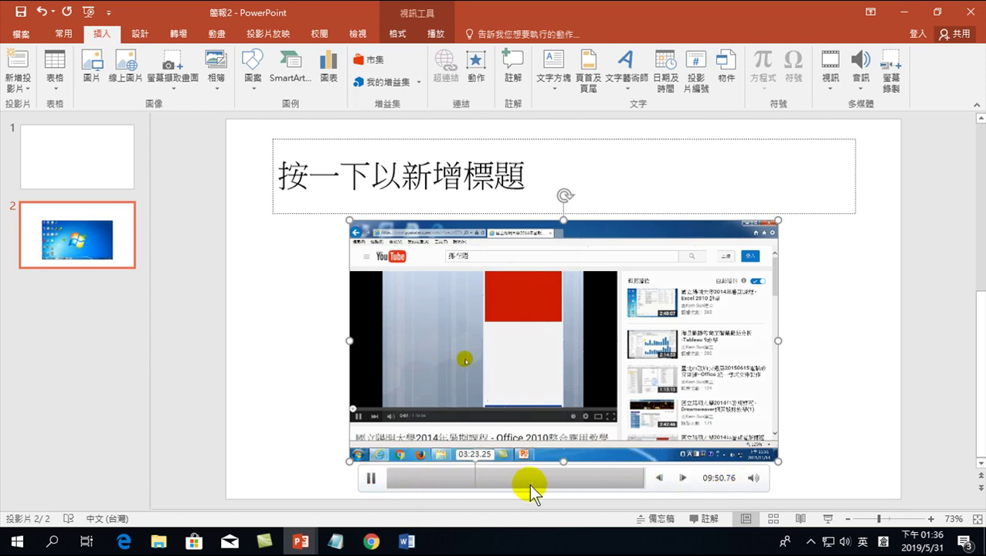
{"action": "left_click", "coordinate": [372, 479]}
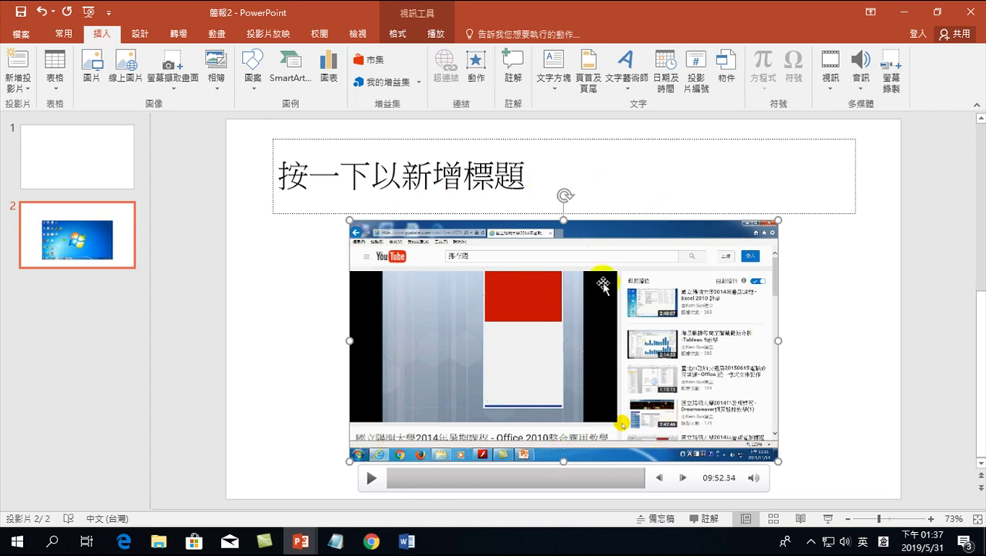
{"action": "double_click", "coordinate": [529, 341]}
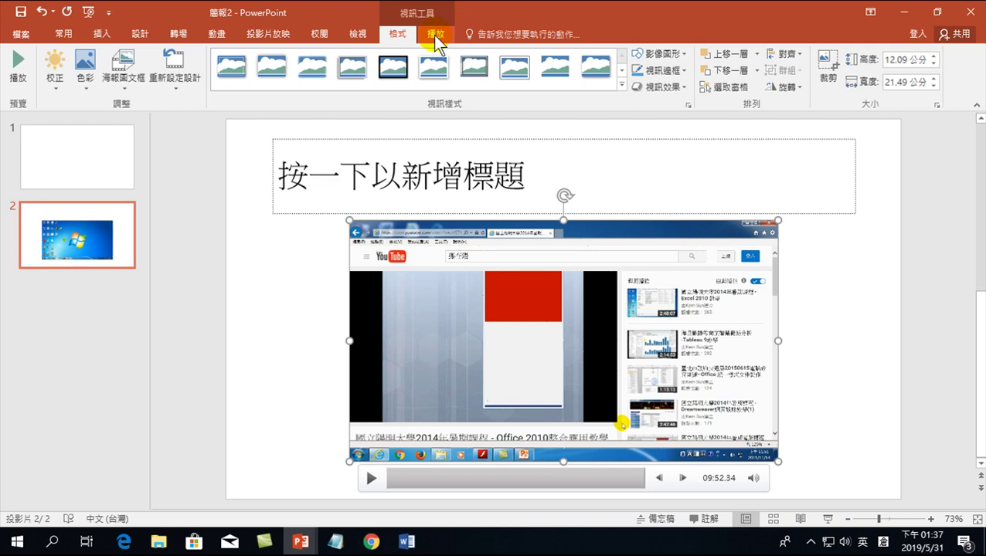
{"action": "left_click", "coordinate": [438, 36]}
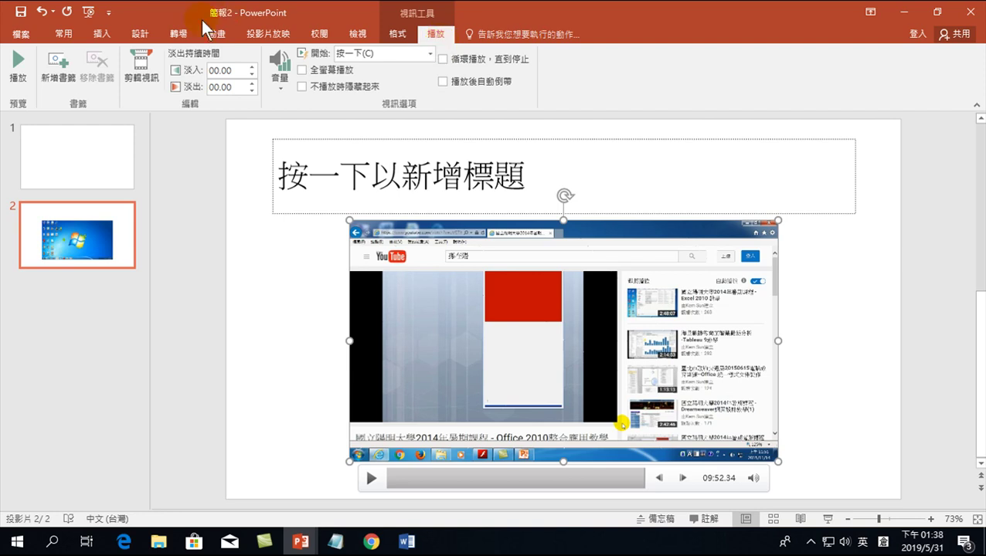
{"action": "left_click", "coordinate": [398, 35]}
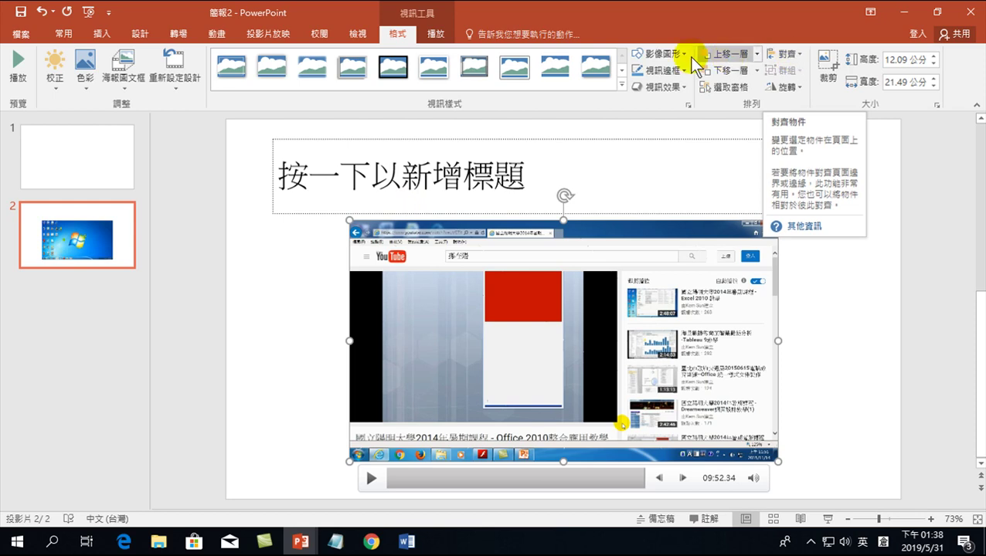
Step: Crop the slide 2 video into a heart shape and preview it to 00:04.72
{"action": "left_click", "coordinate": [683, 54]}
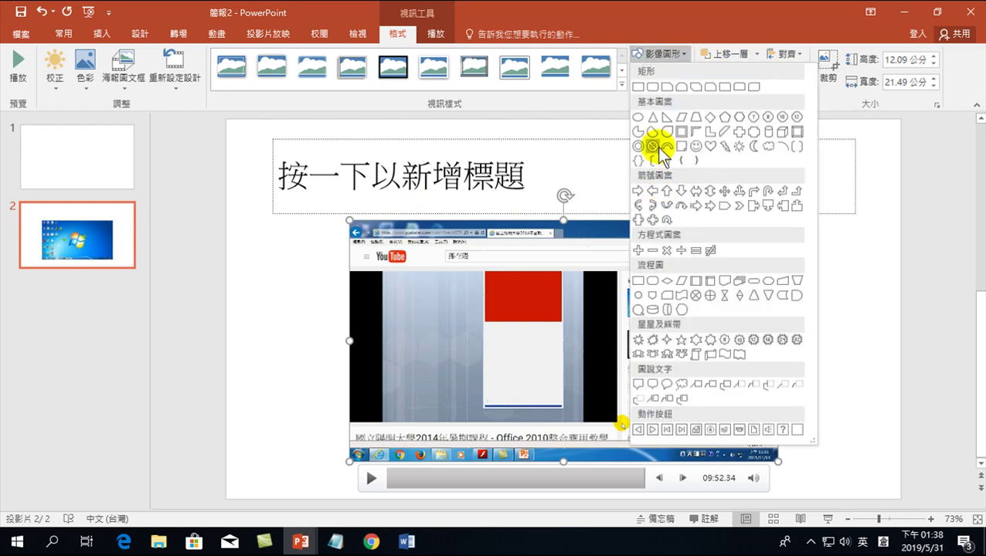
{"action": "left_click", "coordinate": [711, 146]}
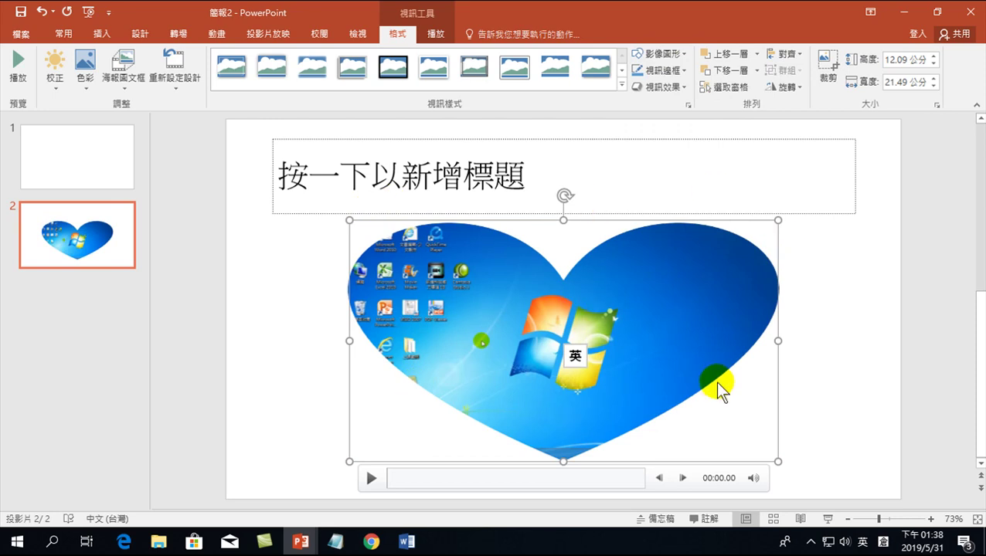
{"action": "left_click", "coordinate": [535, 439]}
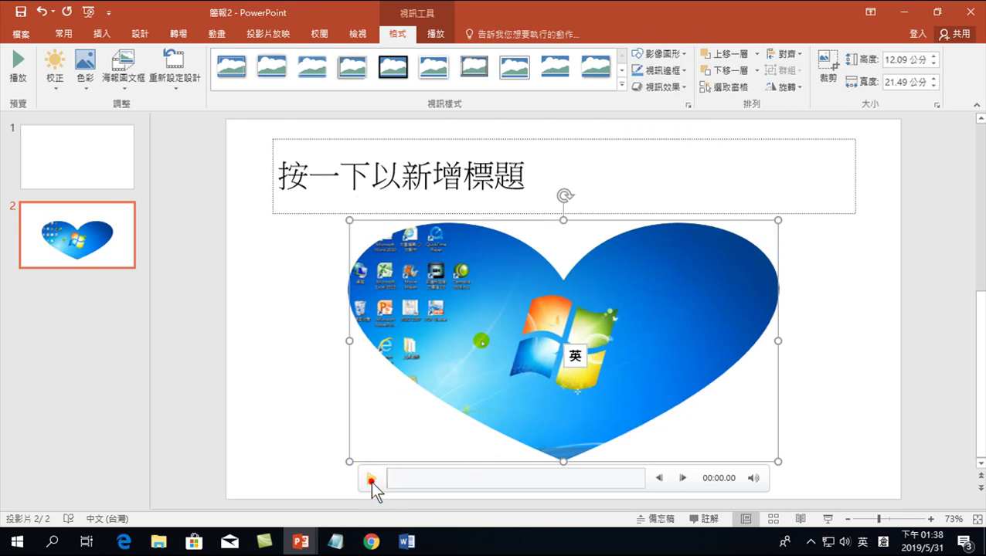
{"action": "left_click", "coordinate": [370, 478]}
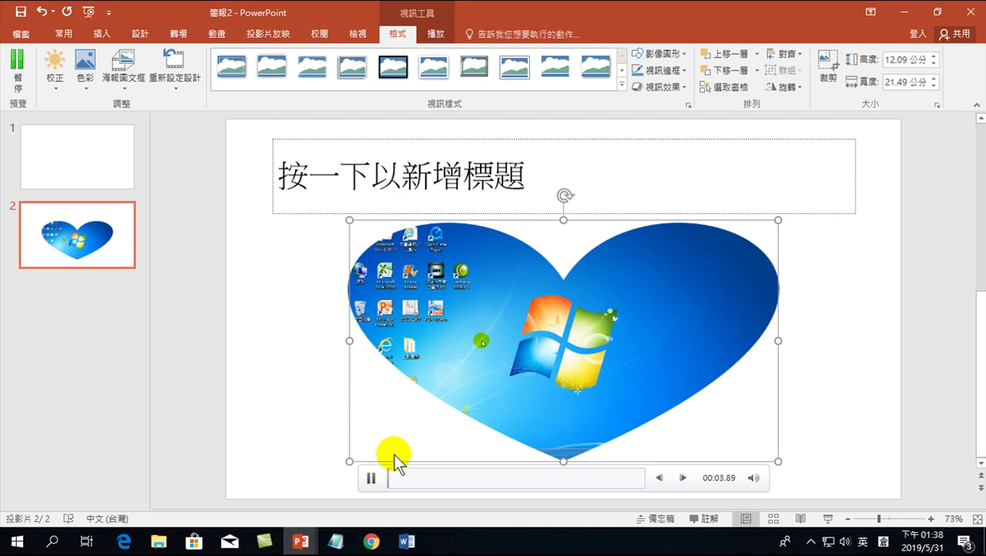
{"action": "left_click", "coordinate": [373, 477]}
{"action": "left_click", "coordinate": [416, 461]}
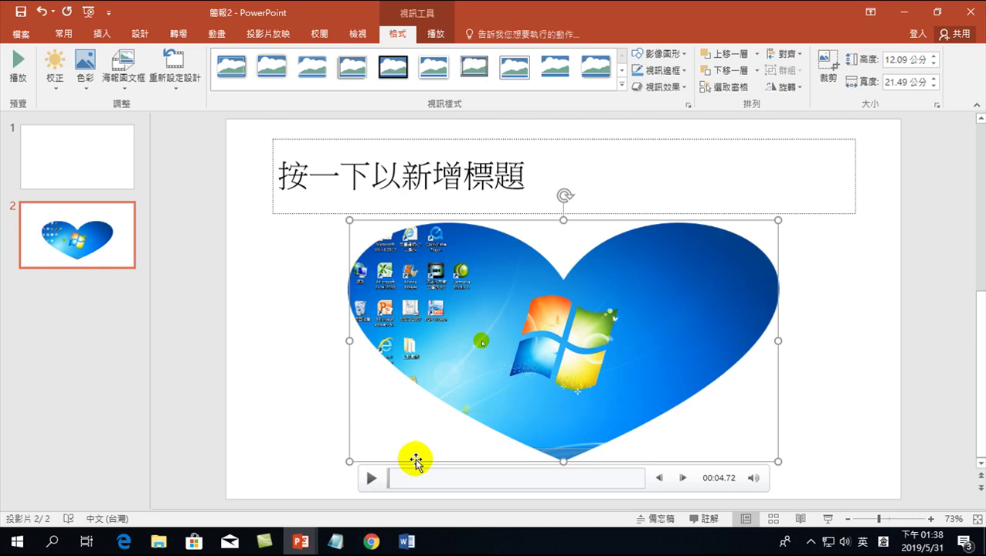
Step: Reset the video to a plain rectangle sized 13.17 × 21.49 cm below the title
{"action": "left_click_drag", "start_coordinate": [563, 220], "coordinate": [564, 120]}
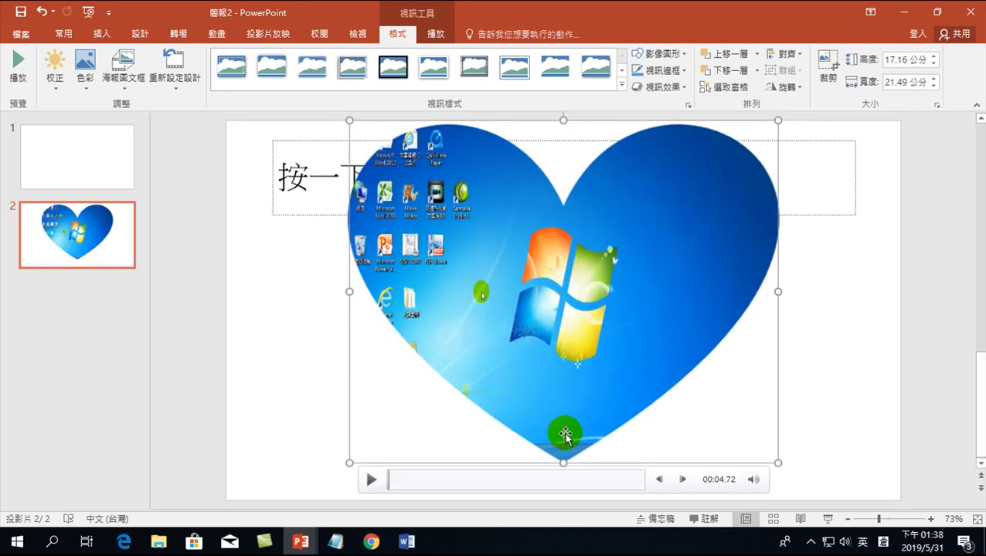
{"action": "left_click_drag", "start_coordinate": [564, 463], "coordinate": [564, 490]}
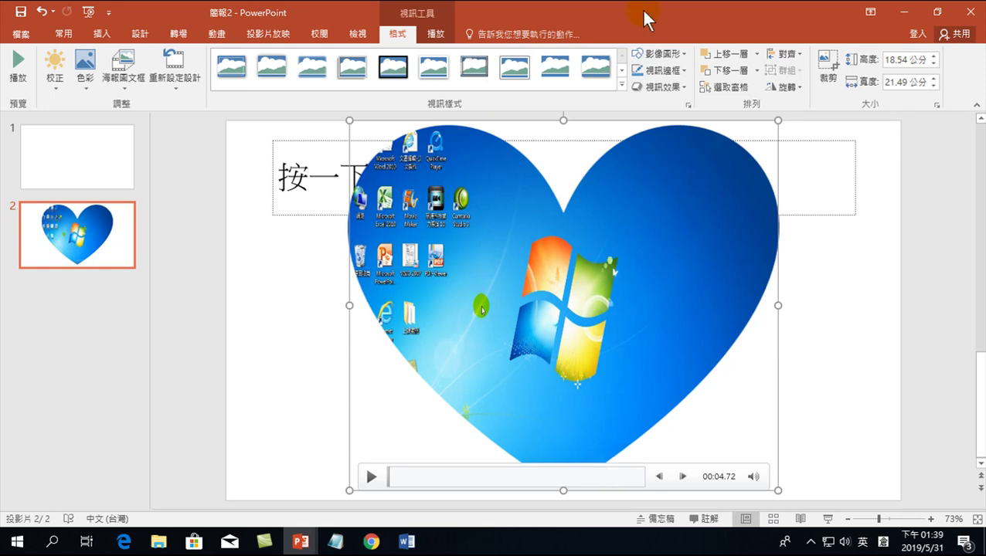
{"action": "left_click", "coordinate": [672, 55]}
{"action": "left_click", "coordinate": [639, 86]}
{"action": "left_click_drag", "start_coordinate": [563, 119], "coordinate": [565, 226]}
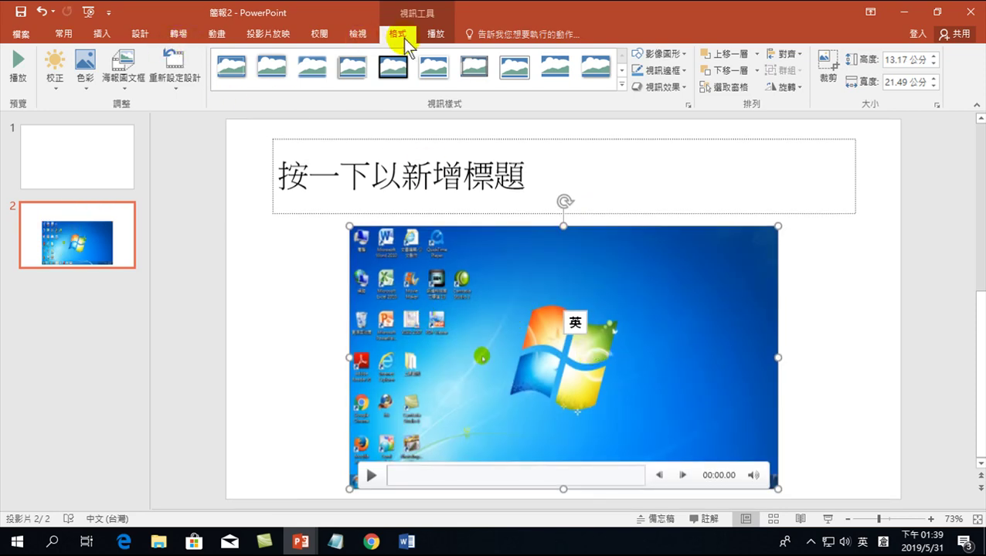
Step: Set the video's Trim Video end time to 00:30.00, keeping the start at 00:00
{"action": "left_click", "coordinate": [437, 34]}
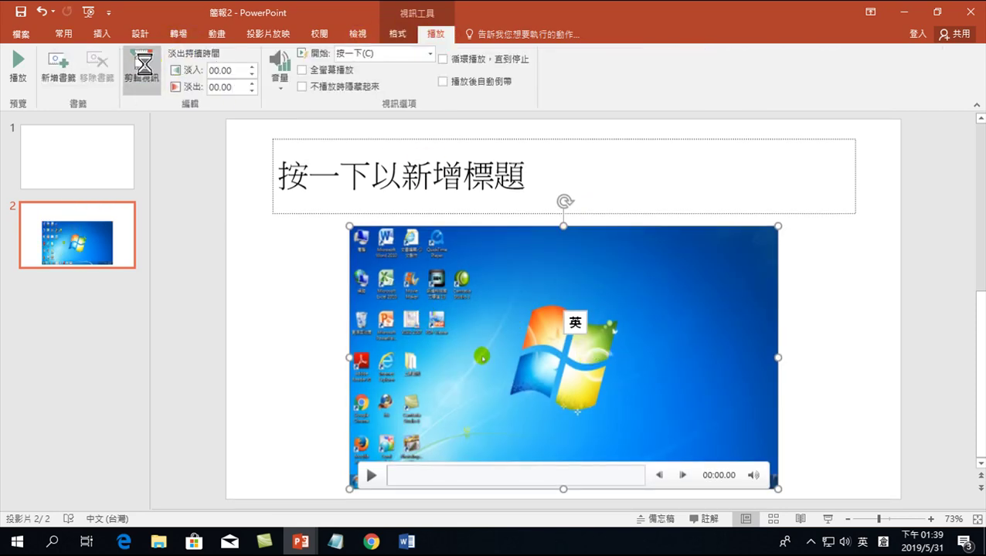
{"action": "left_click", "coordinate": [144, 71]}
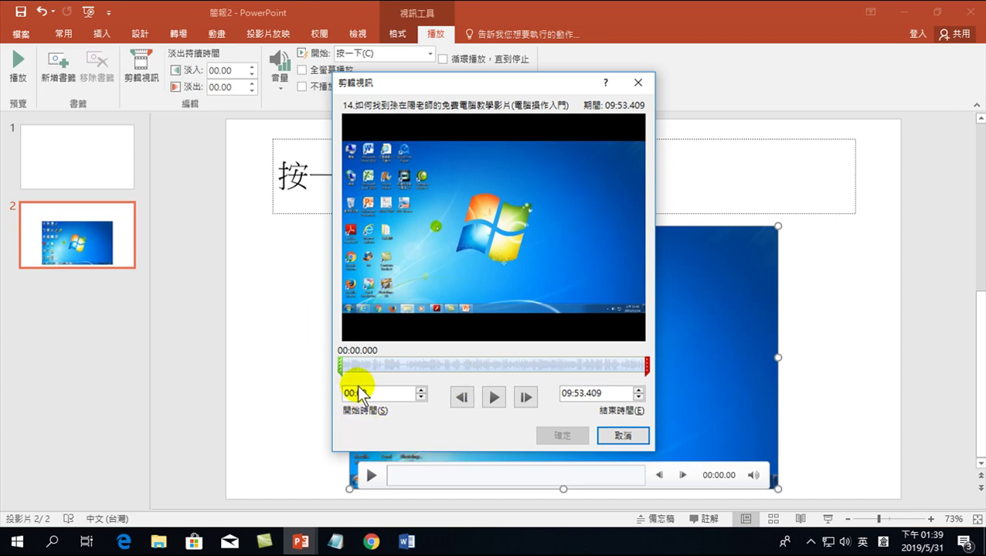
{"action": "left_click", "coordinate": [568, 393]}
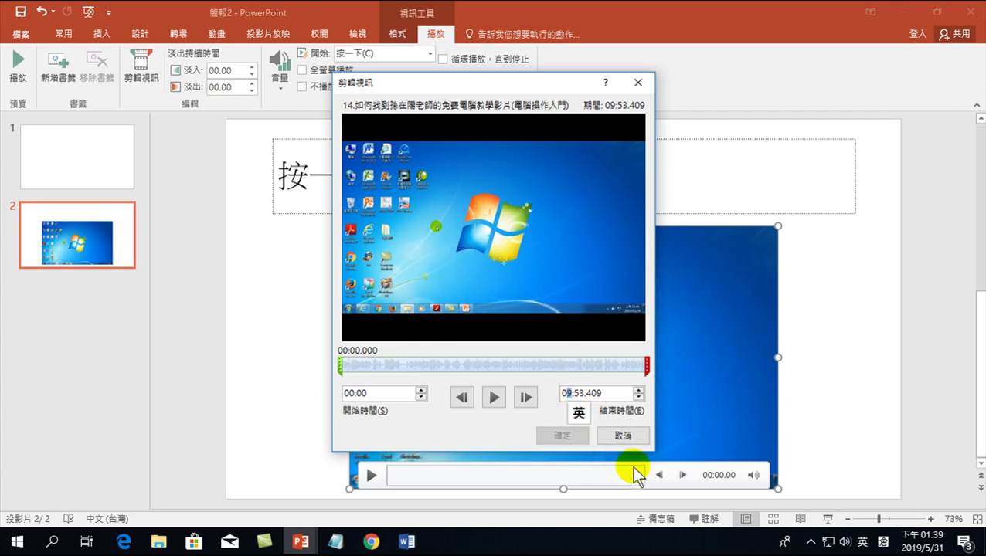
{"action": "key", "text": "Delete"}
{"action": "type", "text": "0"}
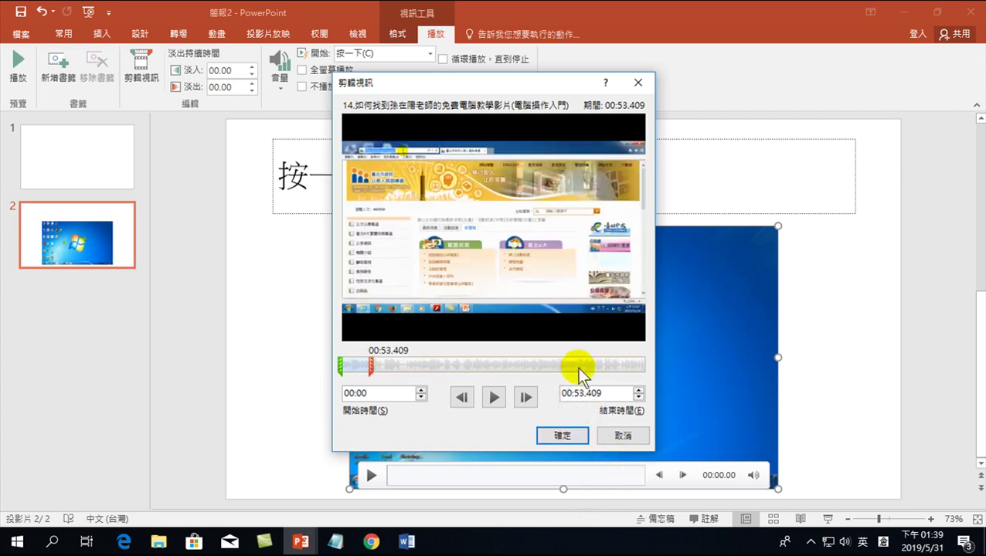
{"action": "left_click_drag", "start_coordinate": [570, 392], "coordinate": [627, 396]}
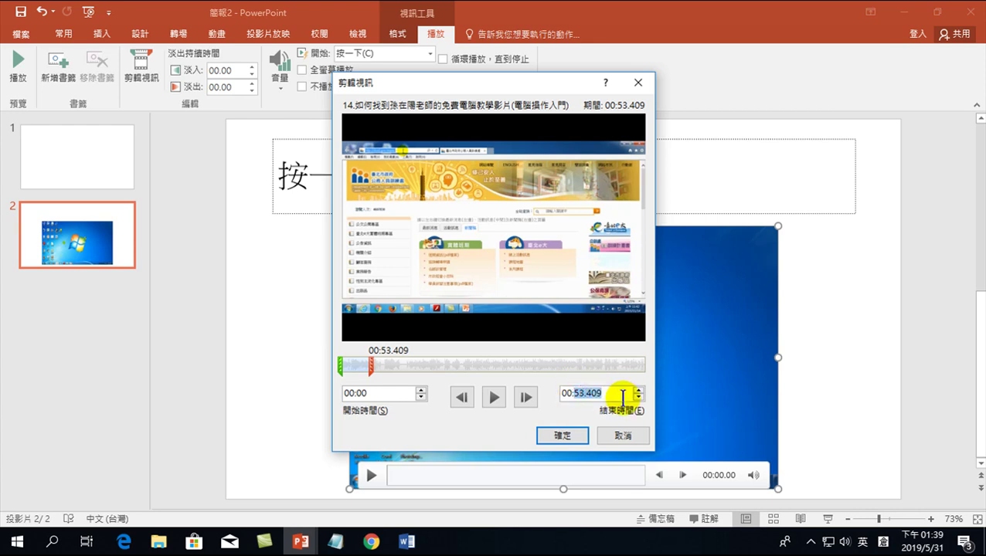
{"action": "key", "text": "BackSpace"}
{"action": "type", "text": "30.00"}
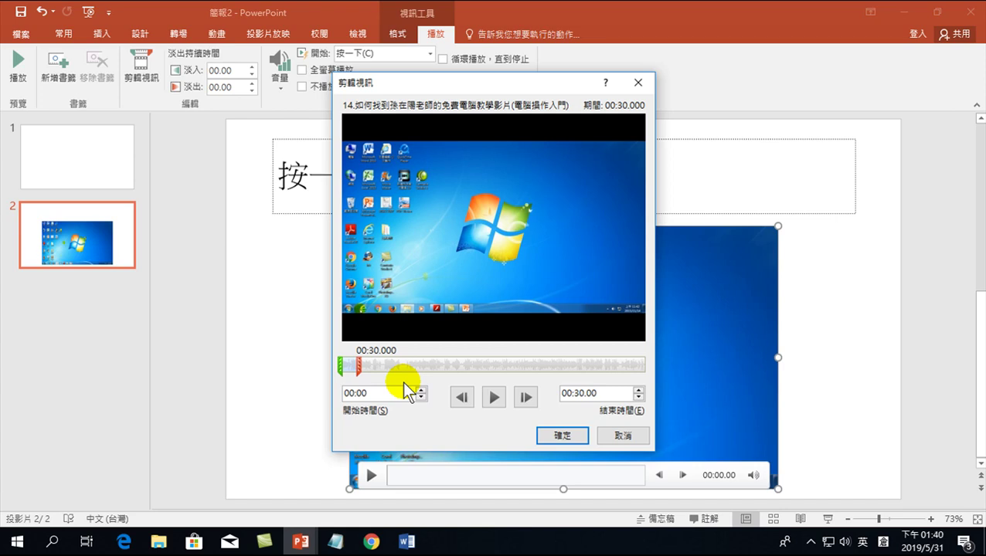
Step: Apply the 30-second trim and play the video, jumping near the end to confirm it stops
{"action": "left_click", "coordinate": [563, 436]}
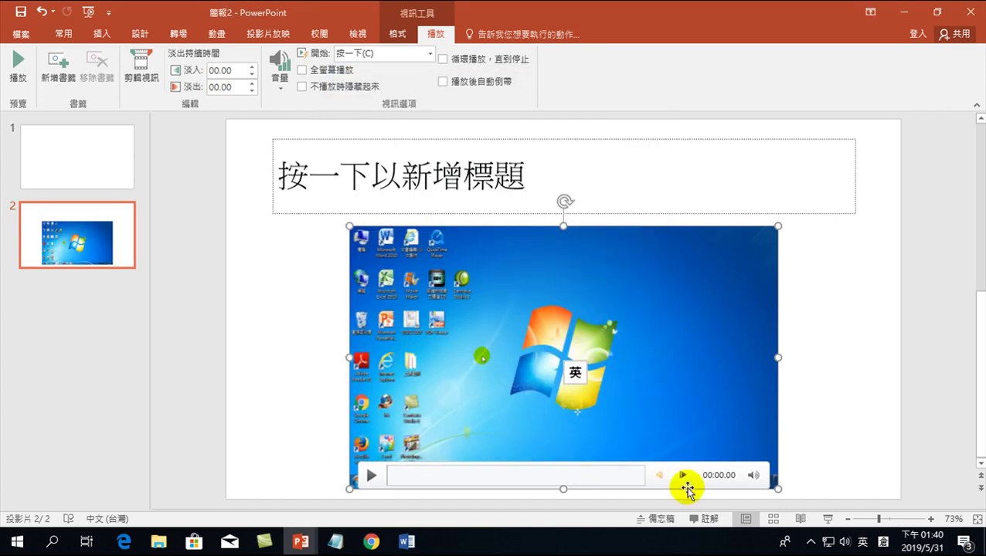
{"action": "left_click", "coordinate": [371, 475]}
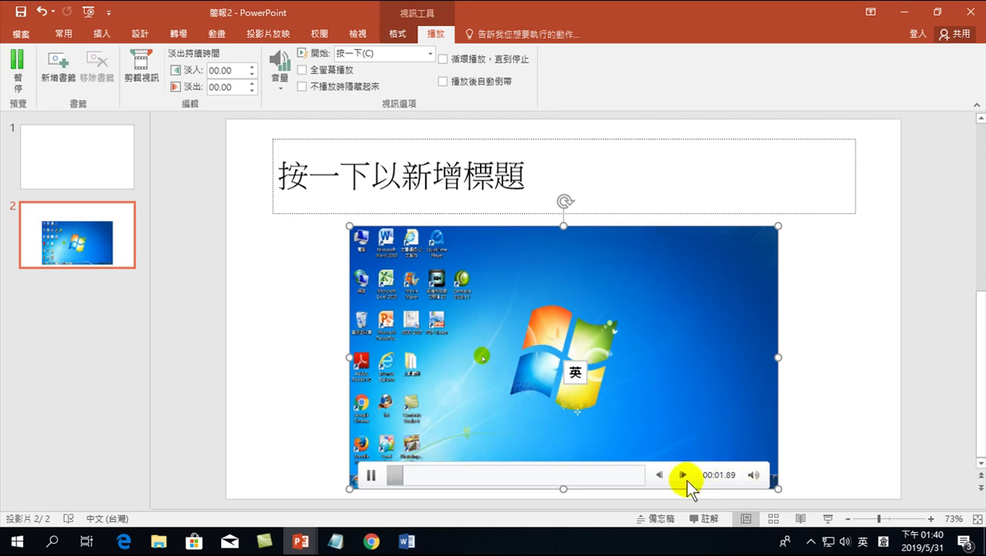
{"action": "left_click", "coordinate": [640, 476]}
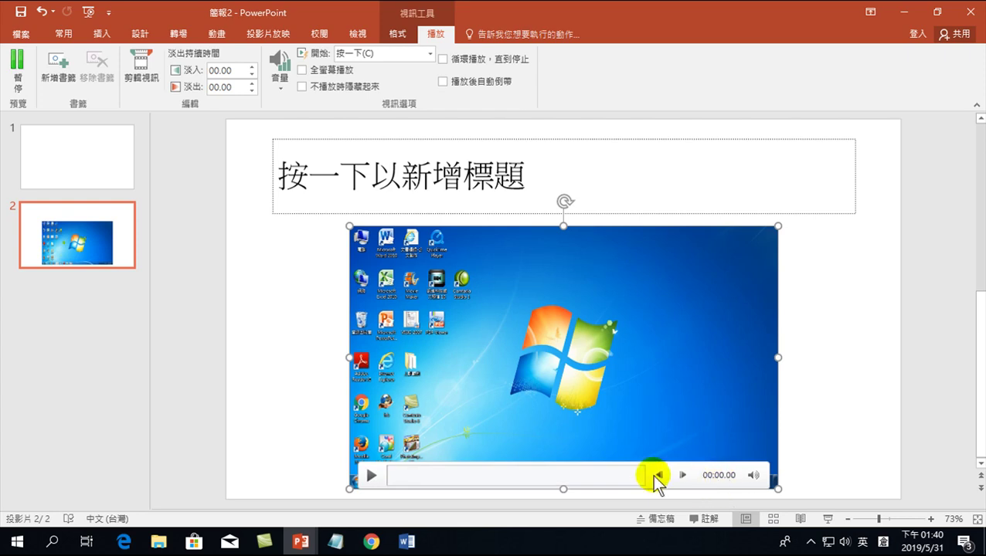
{"action": "left_click", "coordinate": [375, 473]}
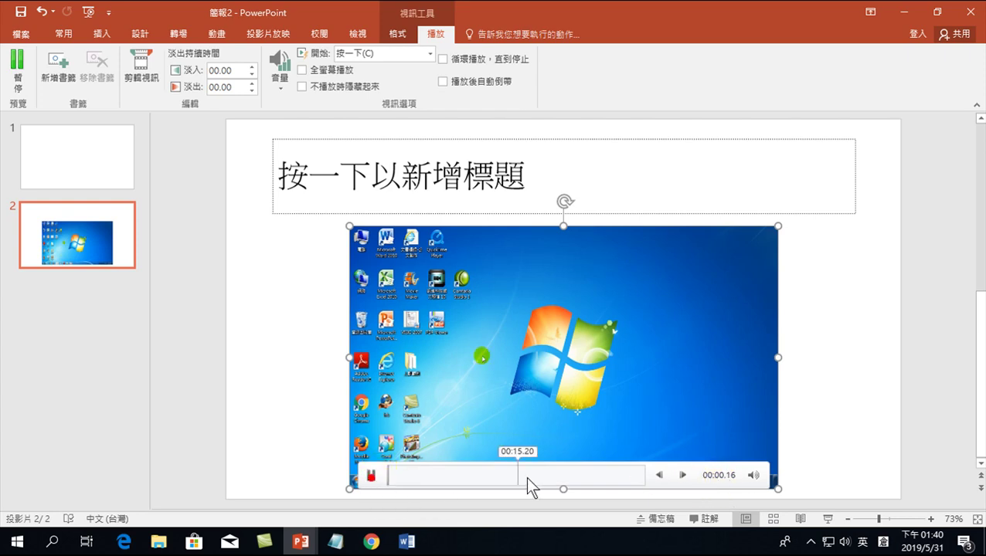
{"action": "left_click", "coordinate": [623, 475]}
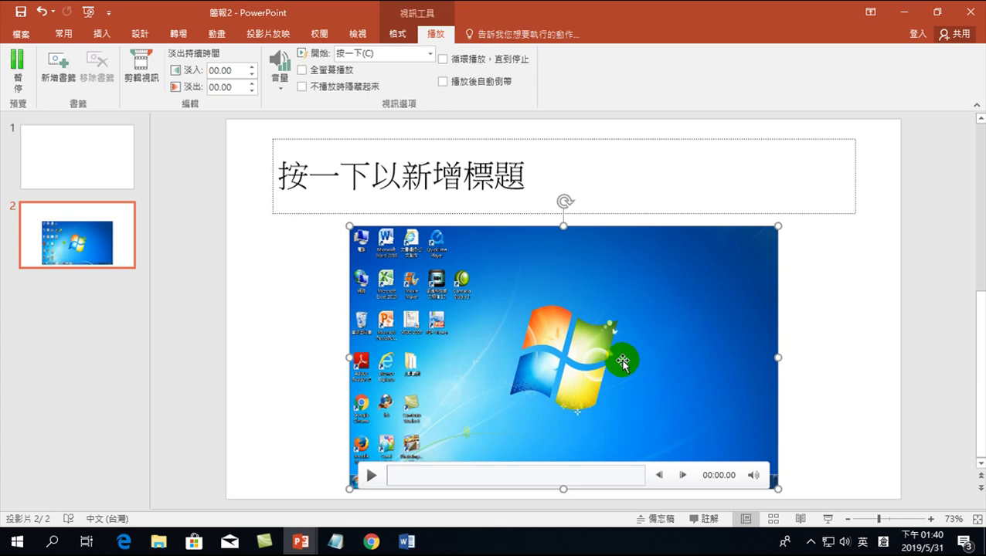
{"action": "left_click", "coordinate": [103, 34]}
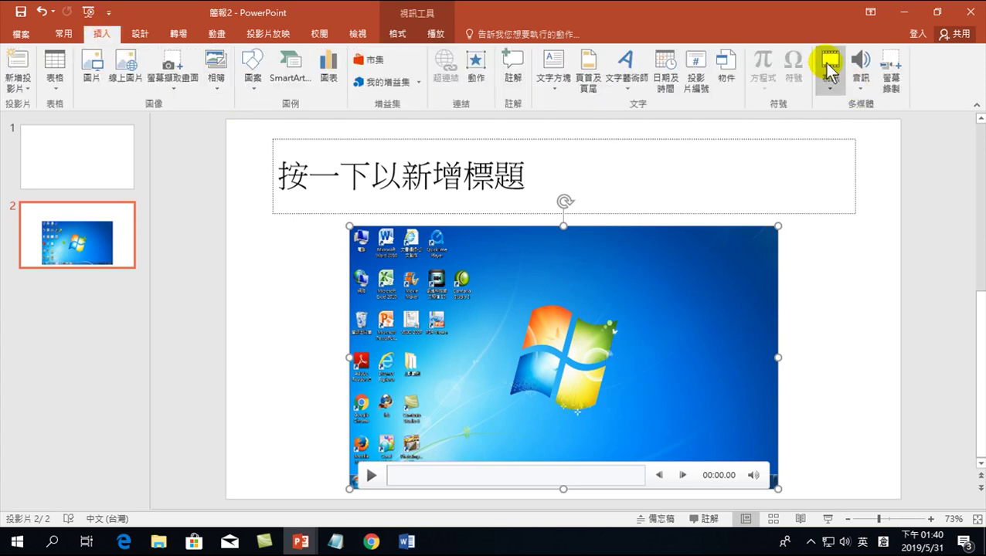
{"action": "left_click", "coordinate": [830, 82]}
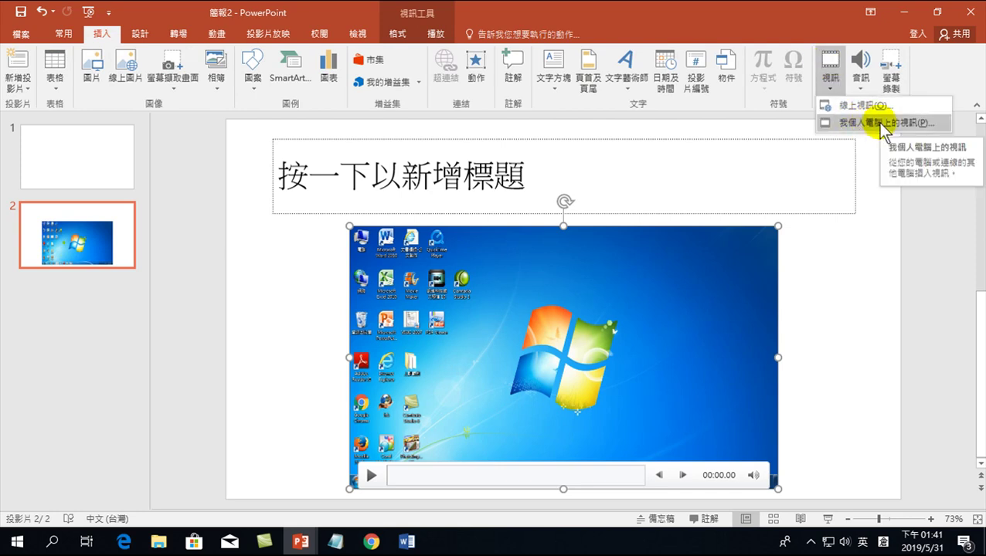
{"action": "left_click", "coordinate": [881, 296]}
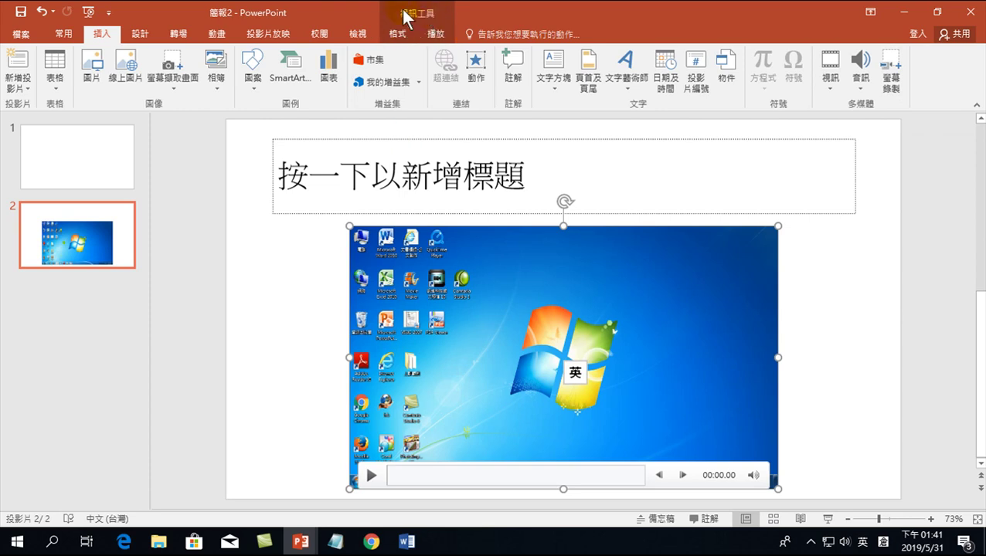
{"action": "left_click", "coordinate": [435, 34]}
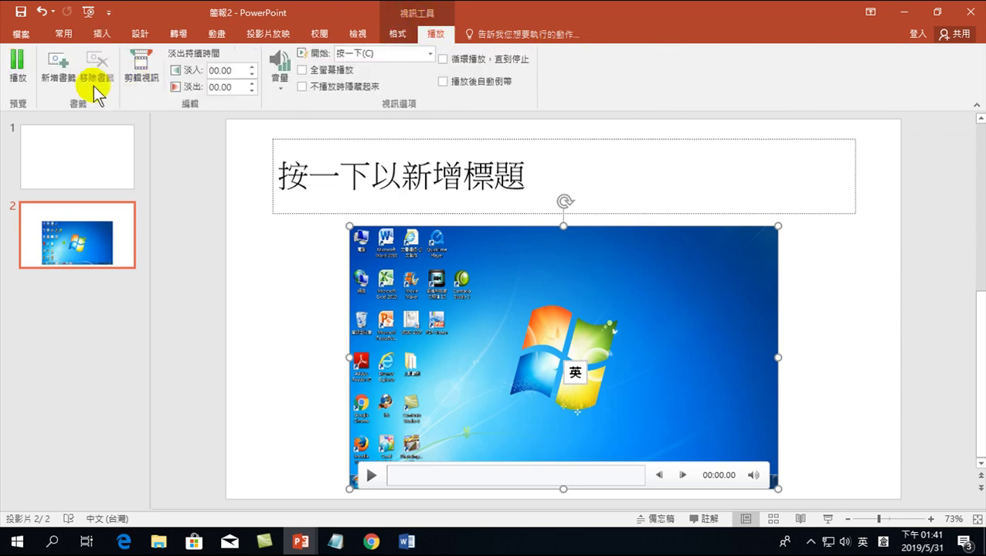
{"action": "left_click", "coordinate": [146, 77]}
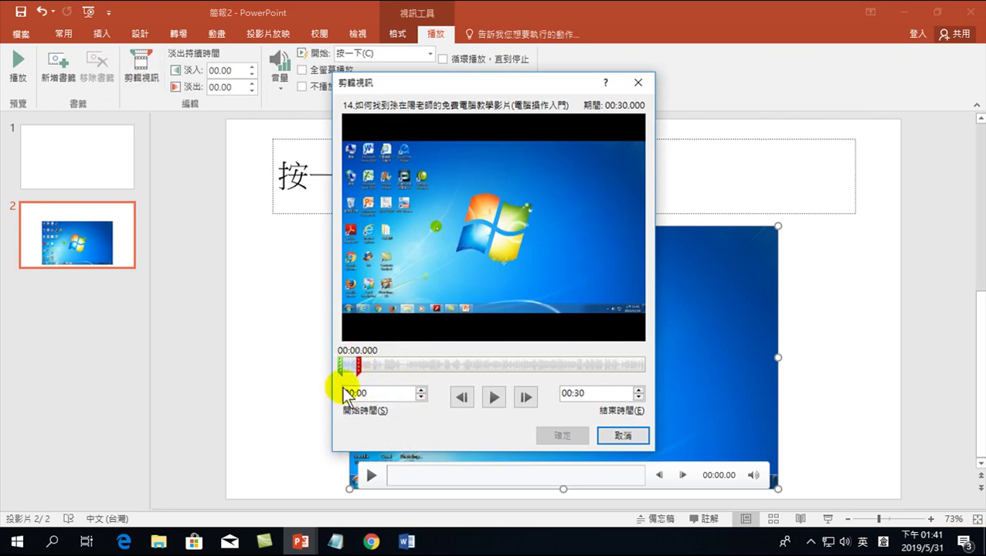
{"action": "left_click", "coordinate": [627, 435]}
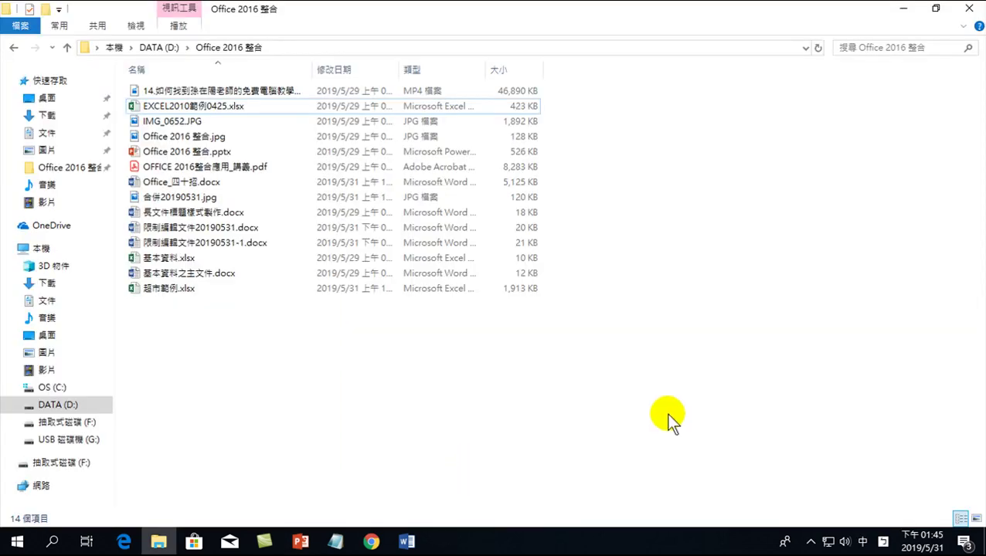
Step: Switch from the folder window back to the 簡報2 PowerPoint presentation
{"action": "left_click", "coordinate": [371, 542]}
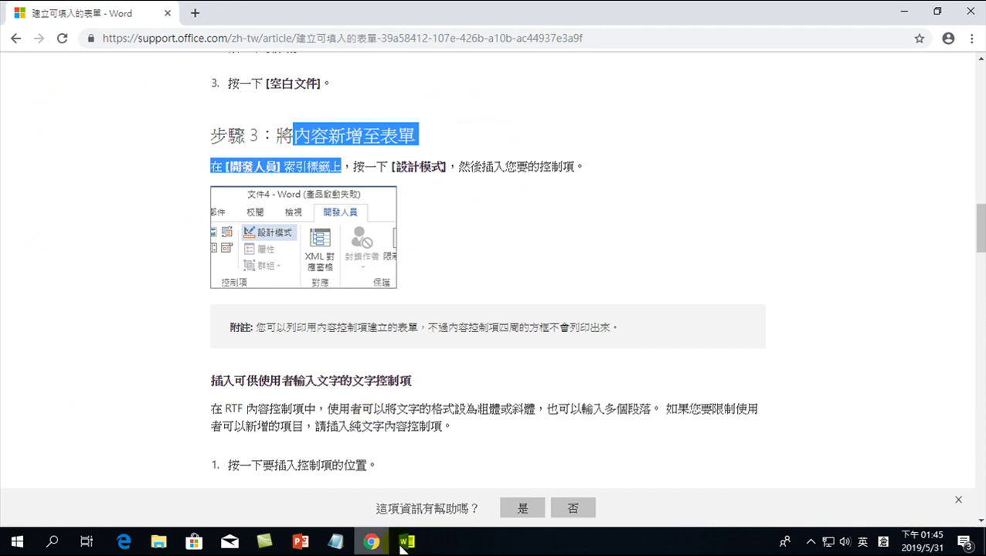
{"action": "mouse_move", "coordinate": [299, 541]}
{"action": "left_click", "coordinate": [425, 511]}
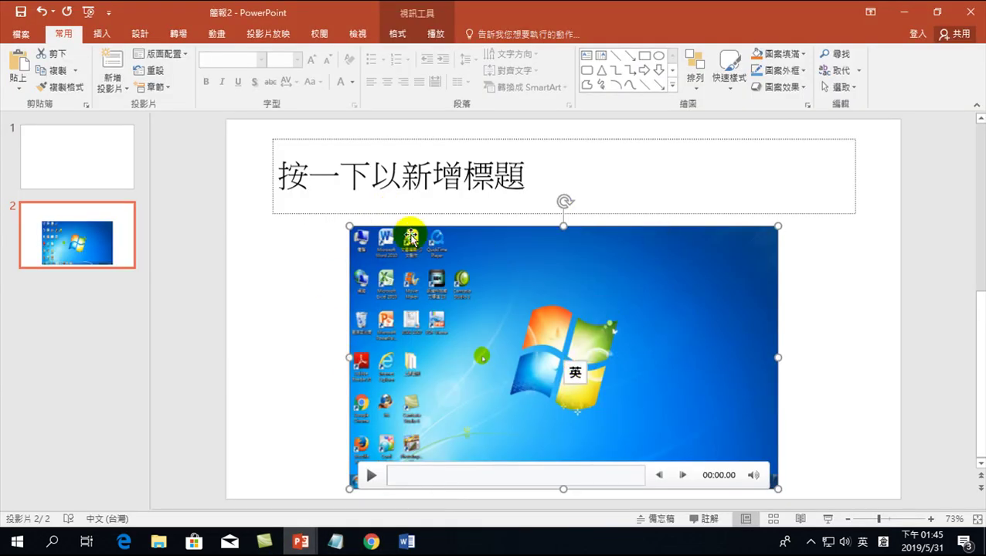
Step: Type the title 簡報 on slide 1 using the Chinese input method
{"action": "left_click", "coordinate": [117, 159]}
{"action": "left_click", "coordinate": [585, 290]}
{"action": "type", "text": "h"}
{"action": "key", "text": "BackSpace"}
{"action": "type", "text": "h"}
{"action": "key", "text": "BackSpace"}
{"action": "key", "text": "shift"}
{"action": "type", "text": "hana  gjsle"}
{"action": "key", "text": "space"}
{"action": "key", "text": "shift"}
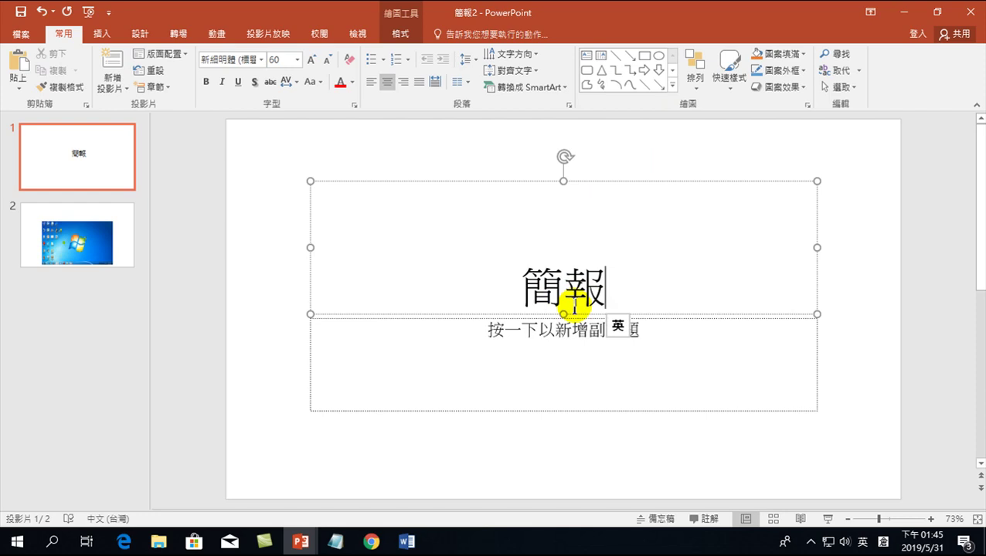
Step: Save the presentation as 簡報.pptx in DATA (D:) > Office 2016 整合
{"action": "left_click", "coordinate": [24, 35]}
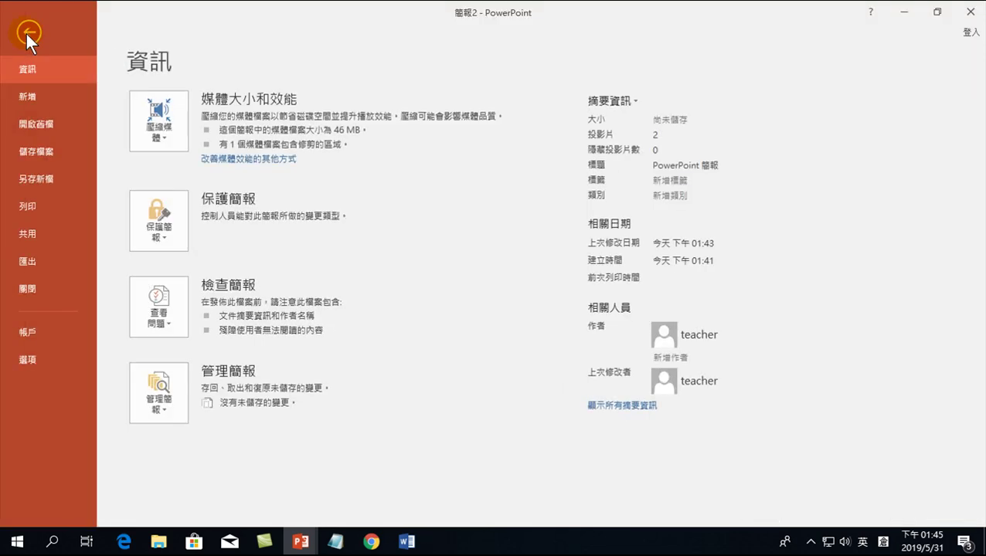
{"action": "left_click", "coordinate": [37, 153]}
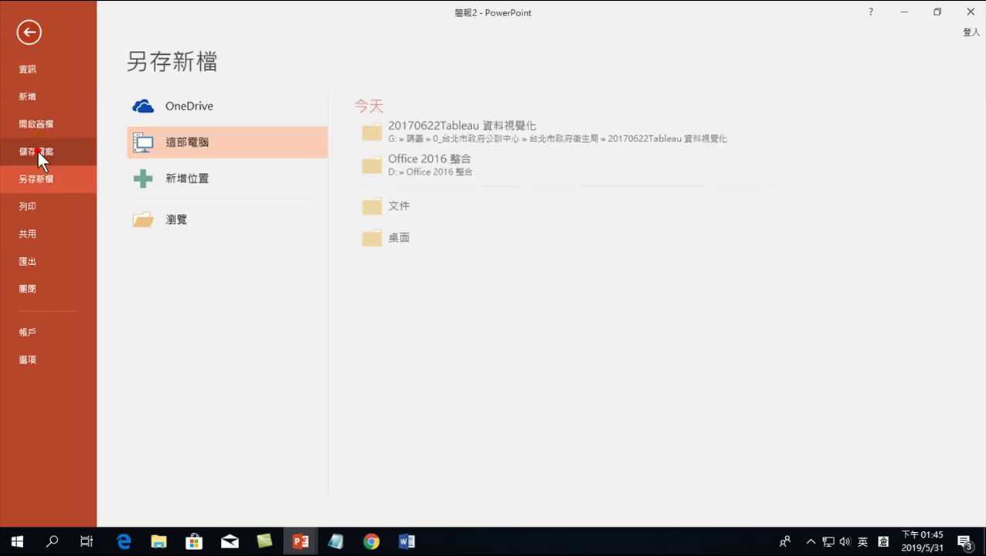
{"action": "left_click", "coordinate": [193, 226]}
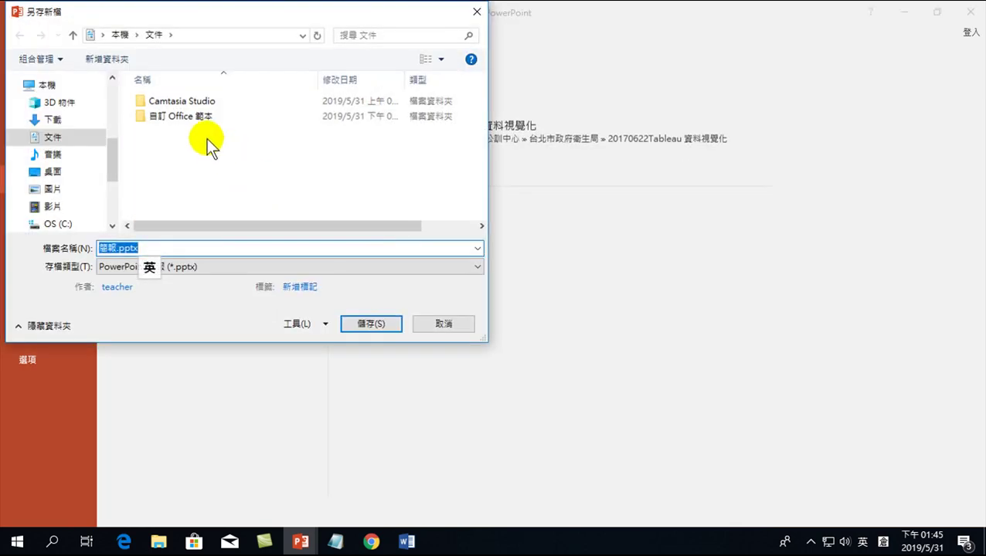
{"action": "left_click_drag", "start_coordinate": [116, 163], "coordinate": [115, 214]}
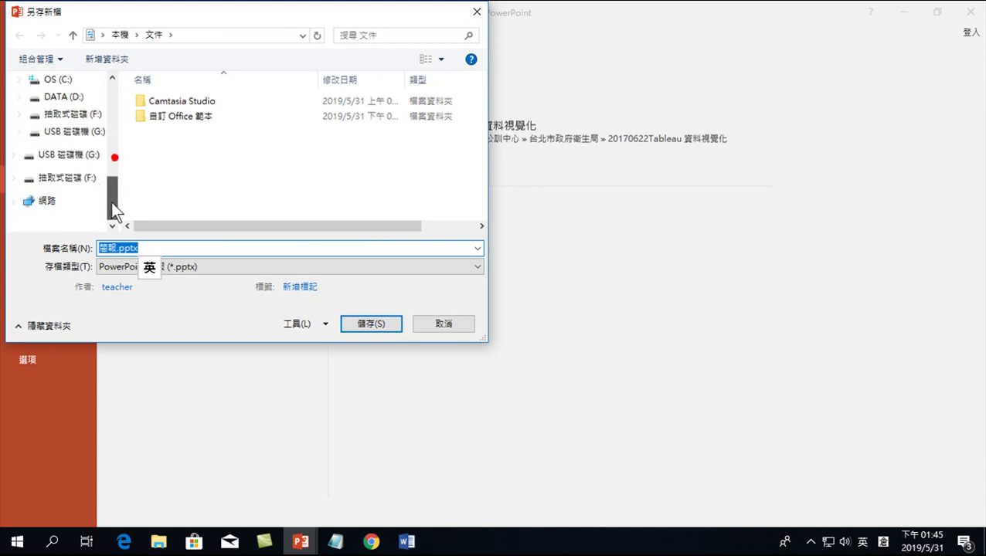
{"action": "left_click", "coordinate": [72, 113]}
{"action": "left_click", "coordinate": [65, 98]}
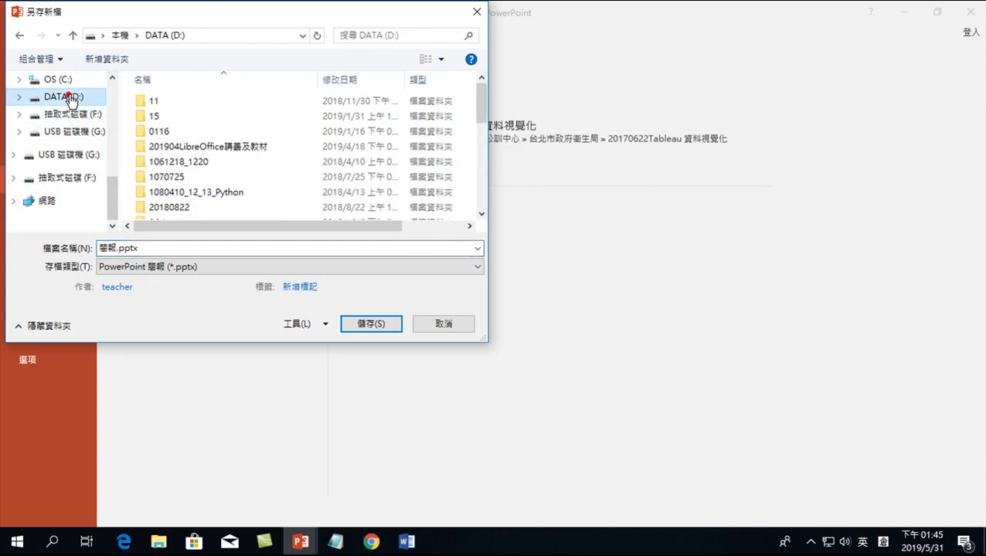
{"action": "scroll", "coordinate": [176, 184], "scroll_direction": "down", "scroll_amount": 2}
{"action": "scroll", "coordinate": [176, 185], "scroll_direction": "down", "scroll_amount": 3}
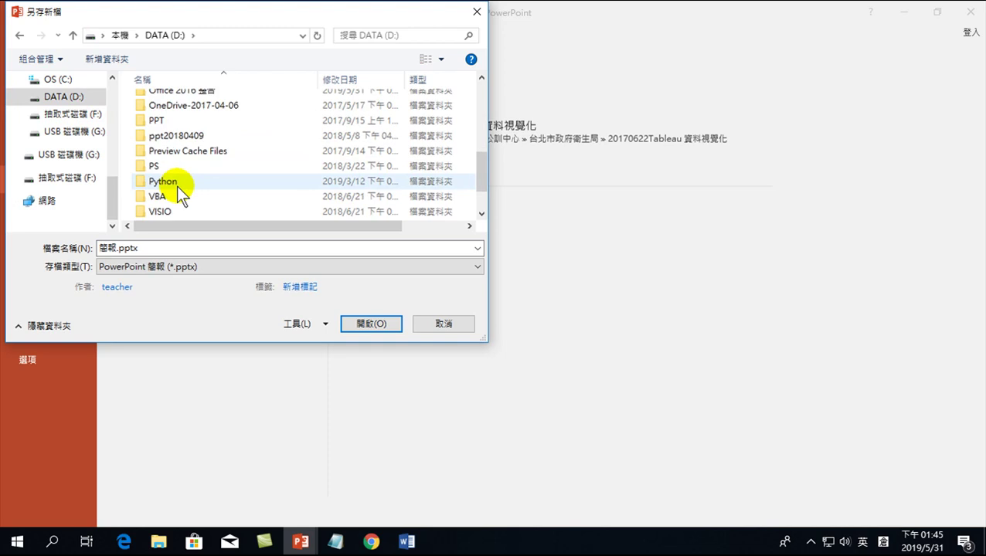
{"action": "scroll", "coordinate": [178, 154], "scroll_direction": "up", "scroll_amount": 1}
{"action": "double_click", "coordinate": [178, 128]}
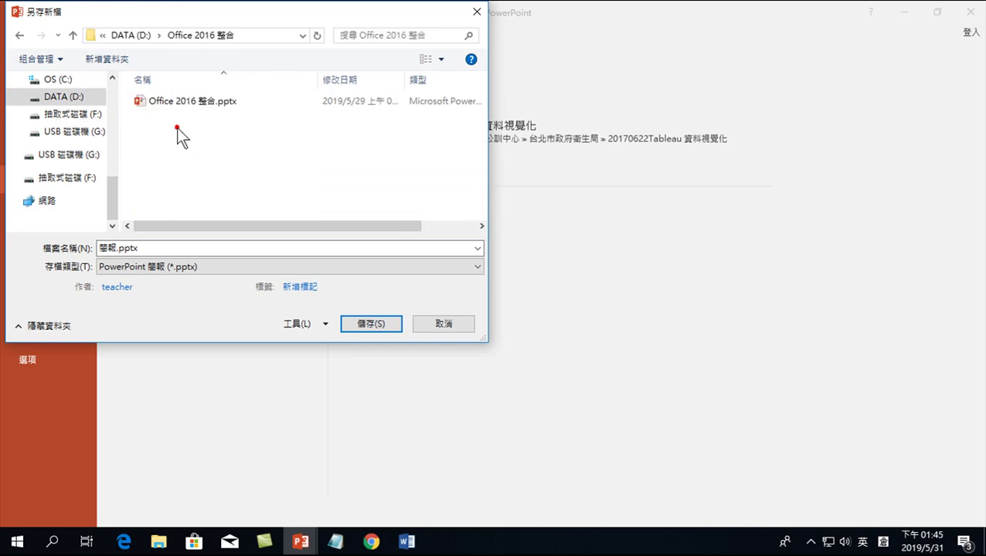
{"action": "left_click", "coordinate": [164, 246]}
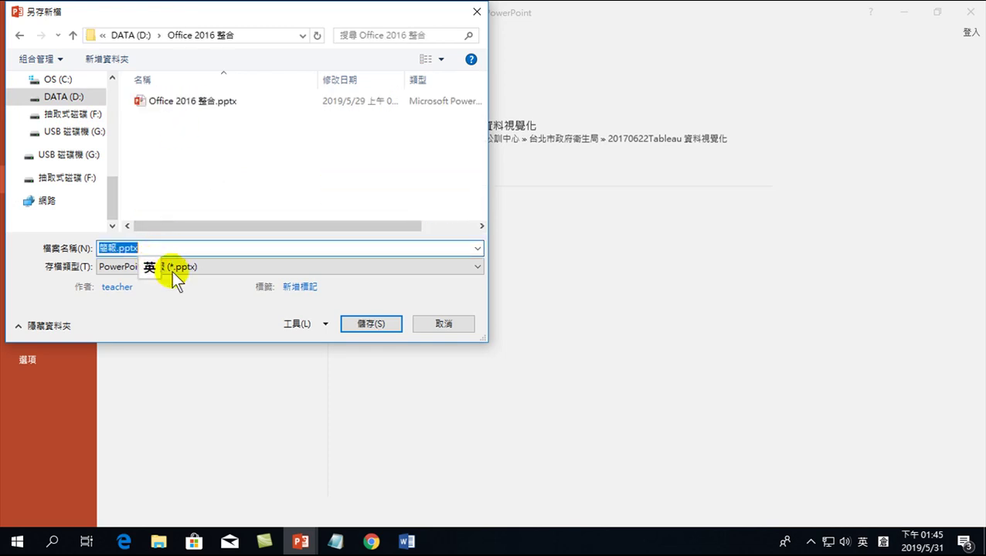
{"action": "left_click", "coordinate": [362, 323]}
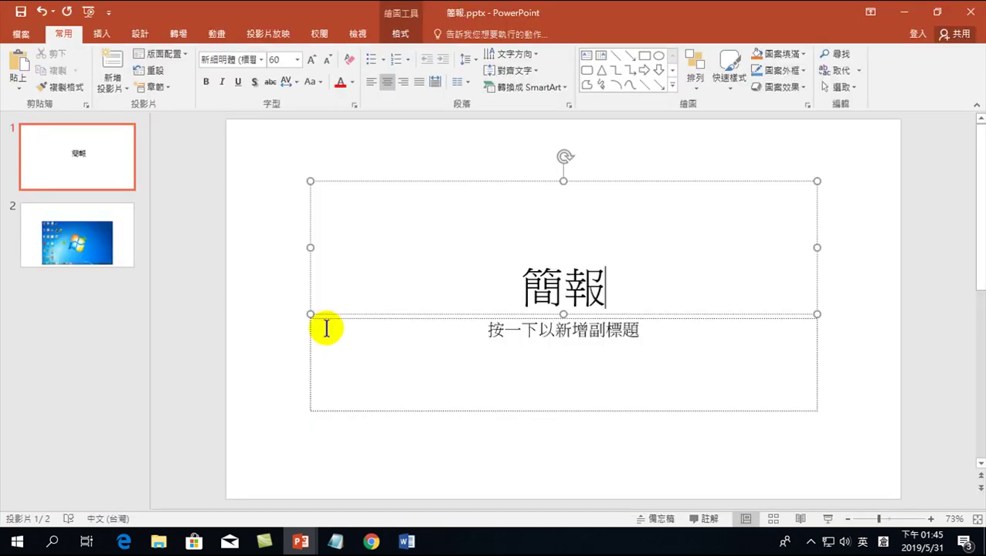
Step: In File Explorer, select 簡報.pptx to read its 47,885 KB size
{"action": "left_click", "coordinate": [159, 542]}
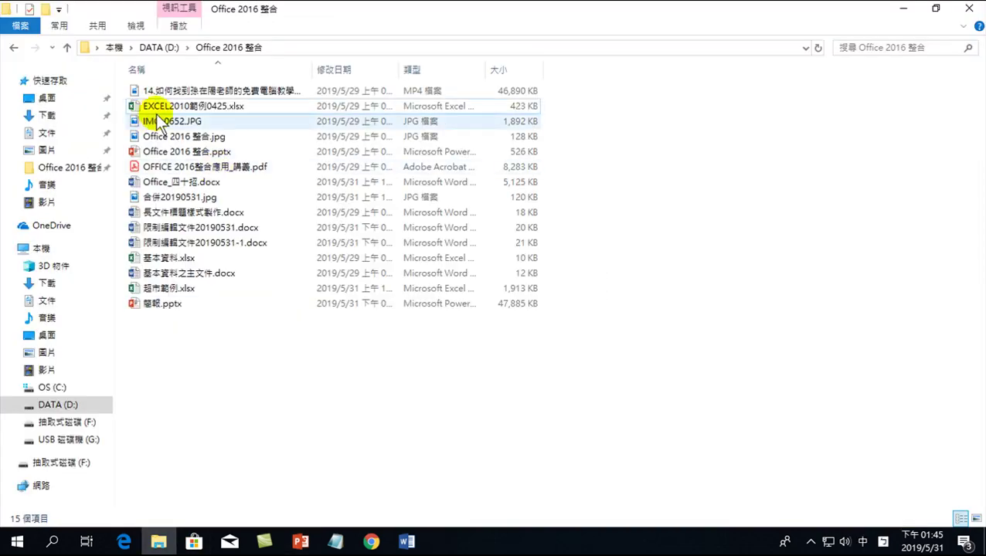
{"action": "left_click", "coordinate": [155, 306]}
{"action": "left_click", "coordinate": [157, 309]}
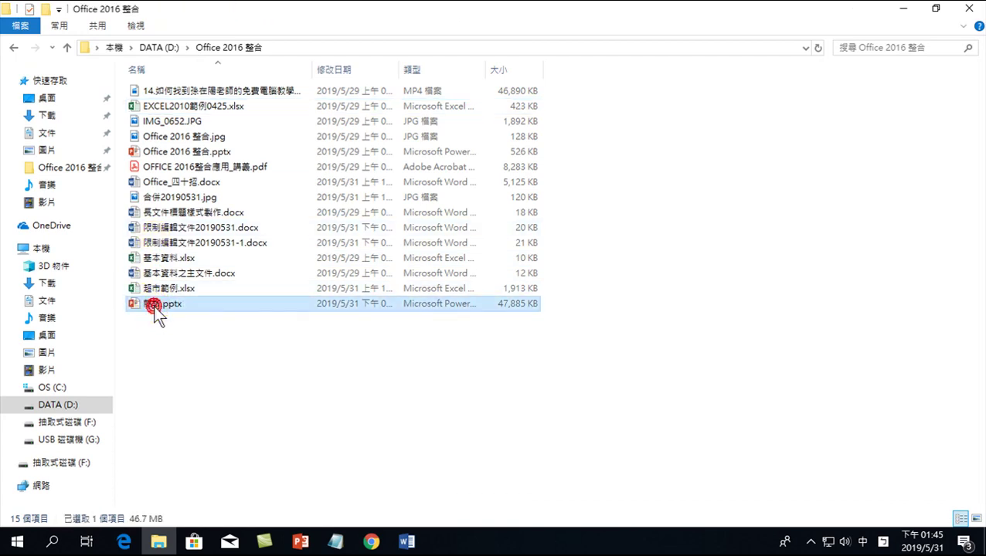
{"action": "mouse_move", "coordinate": [157, 312]}
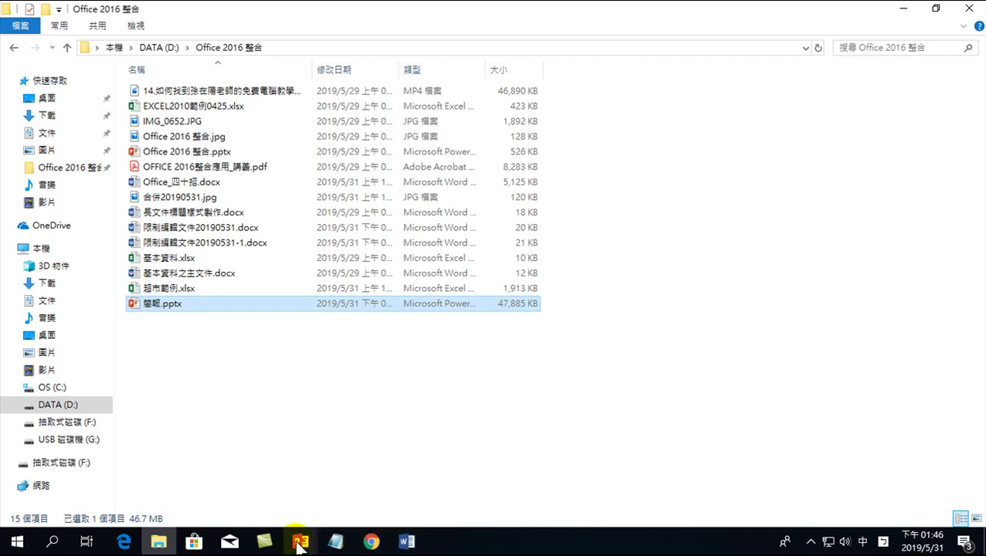
Step: Return to PowerPoint, select slide 2, and view the Info page showing 46 MB of media
{"action": "mouse_move", "coordinate": [300, 545]}
{"action": "left_click", "coordinate": [441, 489]}
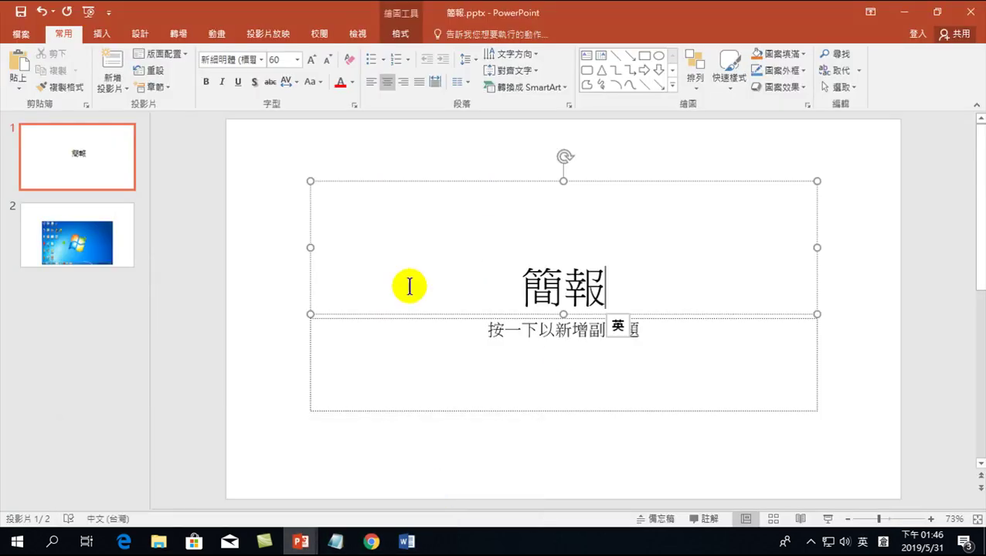
{"action": "left_click", "coordinate": [60, 234]}
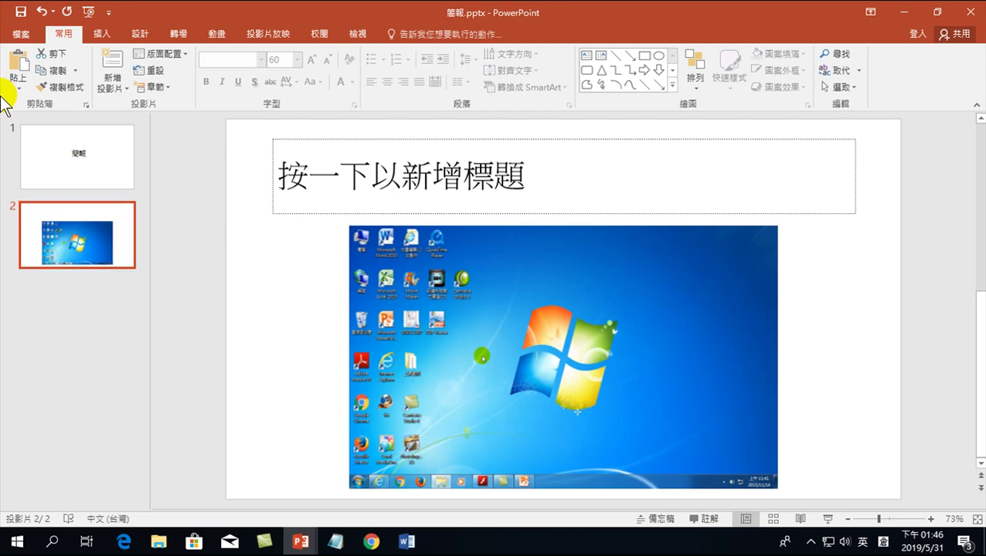
{"action": "left_click", "coordinate": [20, 32]}
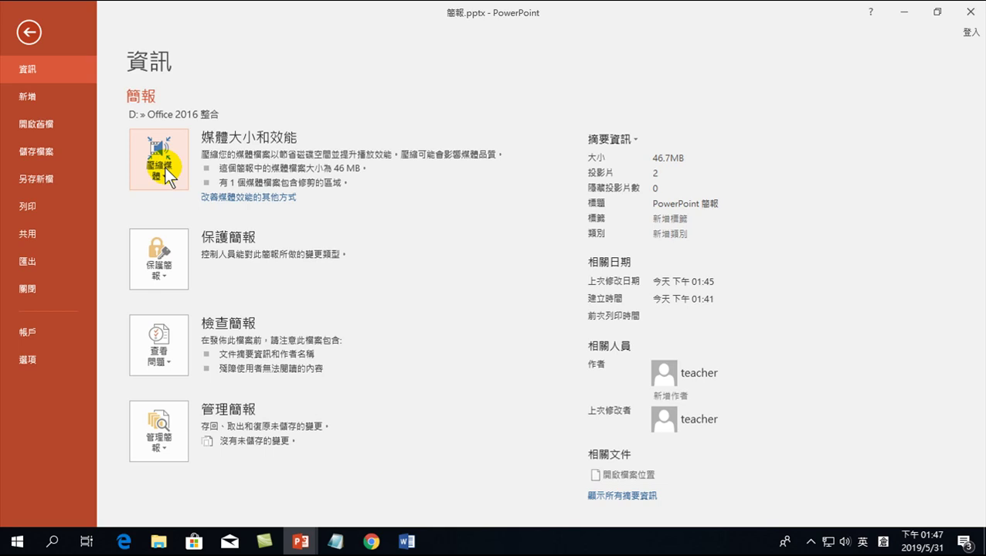
Step: Open the 壓縮媒體 (Compress Media) dropdown on the Info page
{"action": "left_click", "coordinate": [164, 154]}
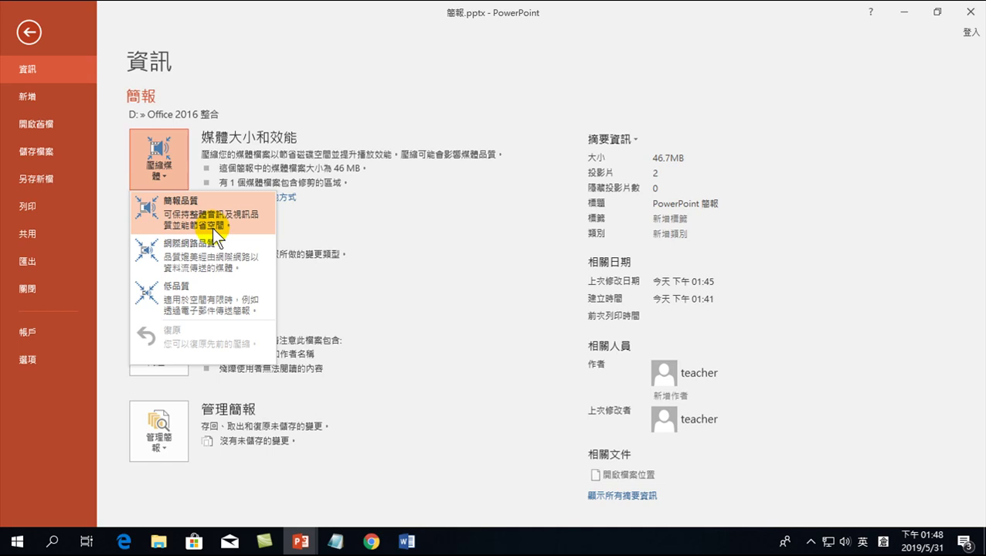
Step: Compress the video at 簡報品質 (presentation quality), saving 43.6 MB
{"action": "left_click", "coordinate": [171, 202]}
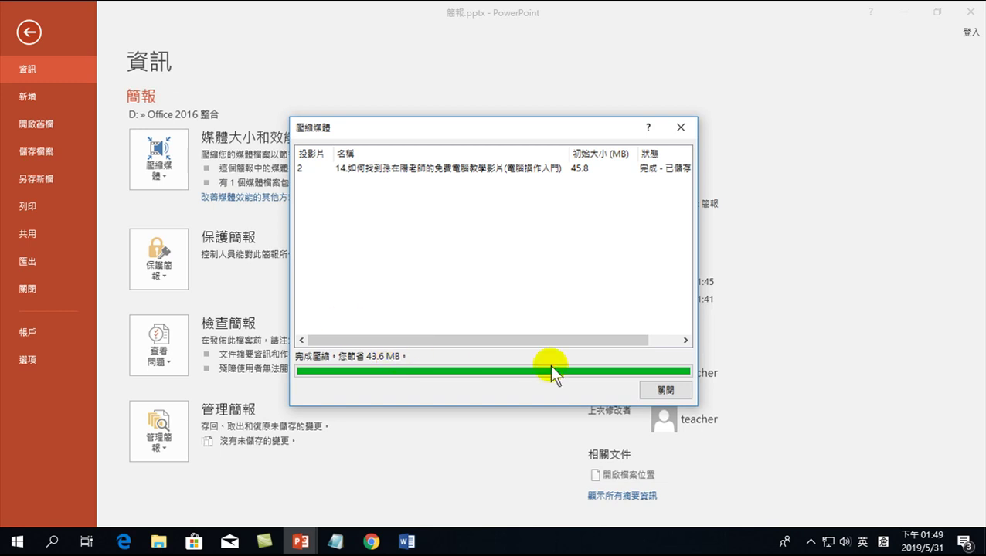
{"action": "left_click", "coordinate": [665, 390]}
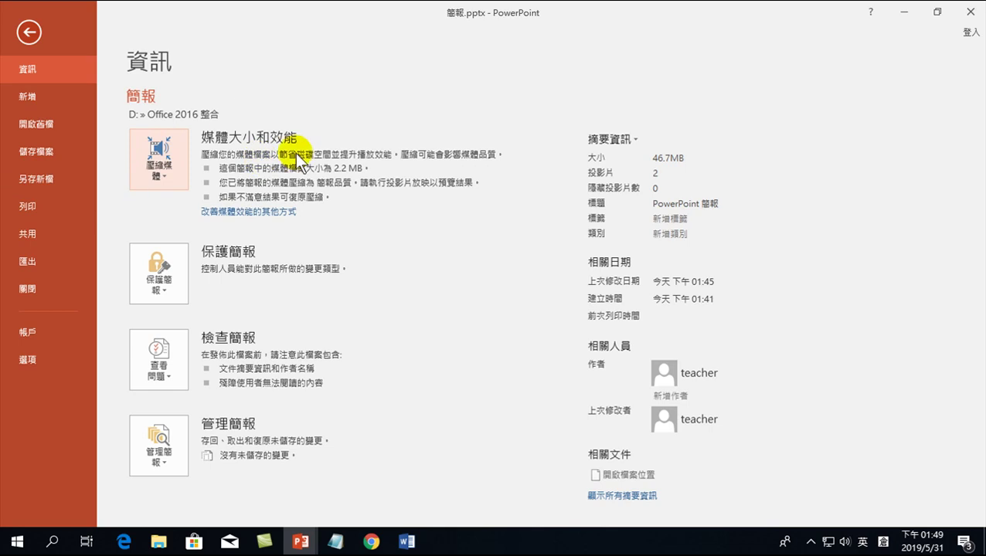
Step: Open Save As in the Office 2016 整合 folder to save a separate copy
{"action": "left_click", "coordinate": [43, 176]}
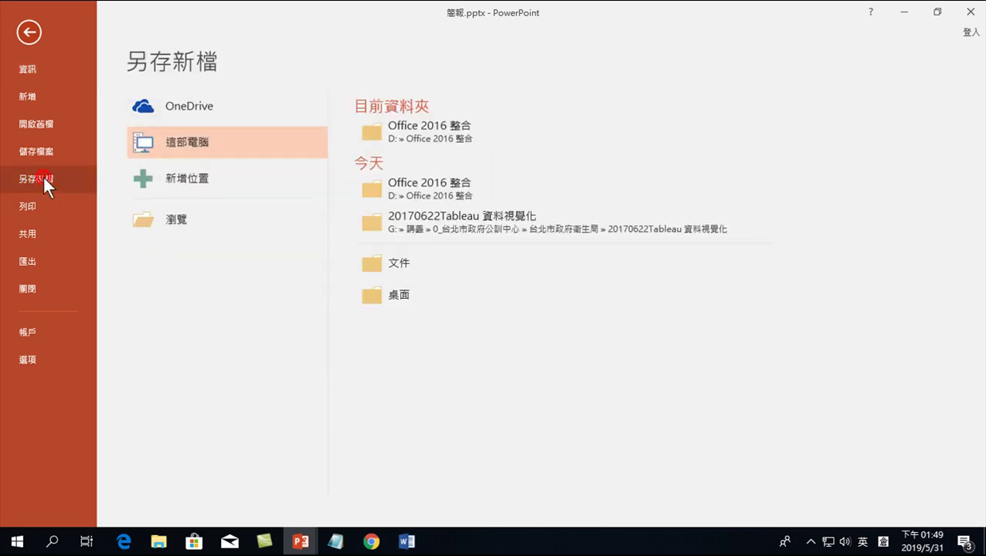
{"action": "left_click", "coordinate": [170, 218]}
{"action": "left_click", "coordinate": [117, 249]}
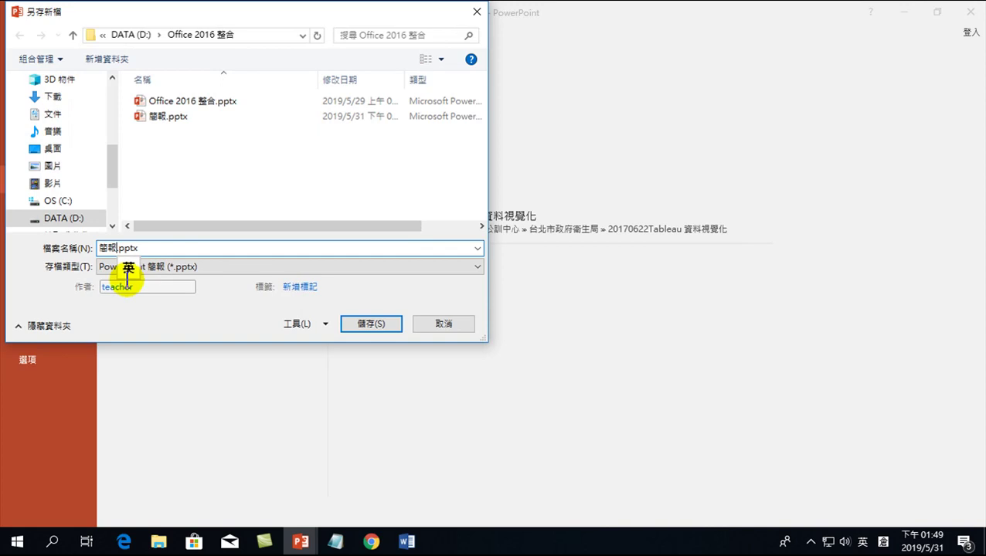
Step: Append _壓縮媒體 to the file name and save the copy as 簡報_壓縮媒體.pptx
{"action": "type", "text": "_"}
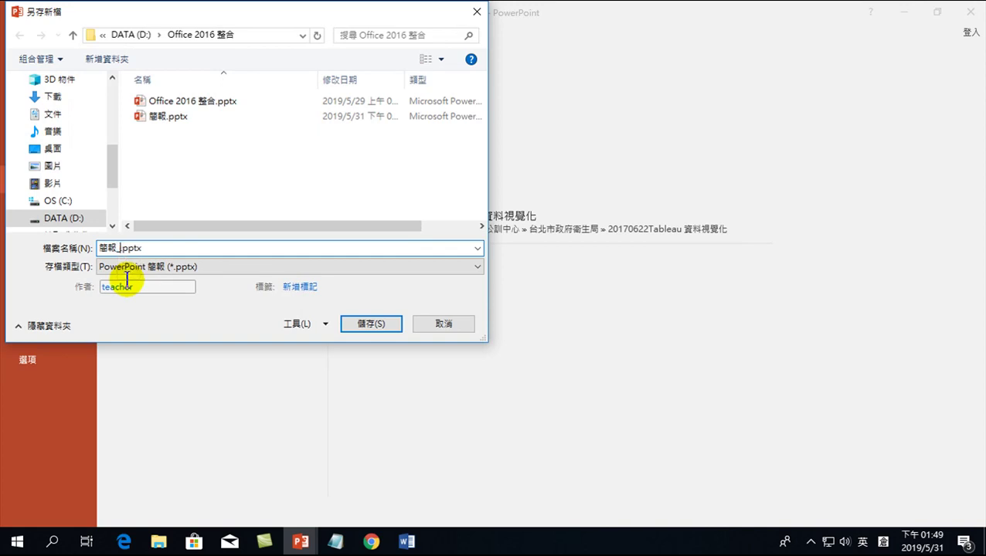
{"action": "type", "text": "mkj"}
{"action": "key", "text": "BackSpace"}
{"action": "key", "text": "BackSpace"}
{"action": "key", "text": "BackSpace"}
{"action": "key", "text": "shift"}
{"action": "type", "text": "mkj"}
{"action": "key", "text": "space"}
{"action": "key", "text": "Down"}
{"action": "key", "text": "BackSpace"}
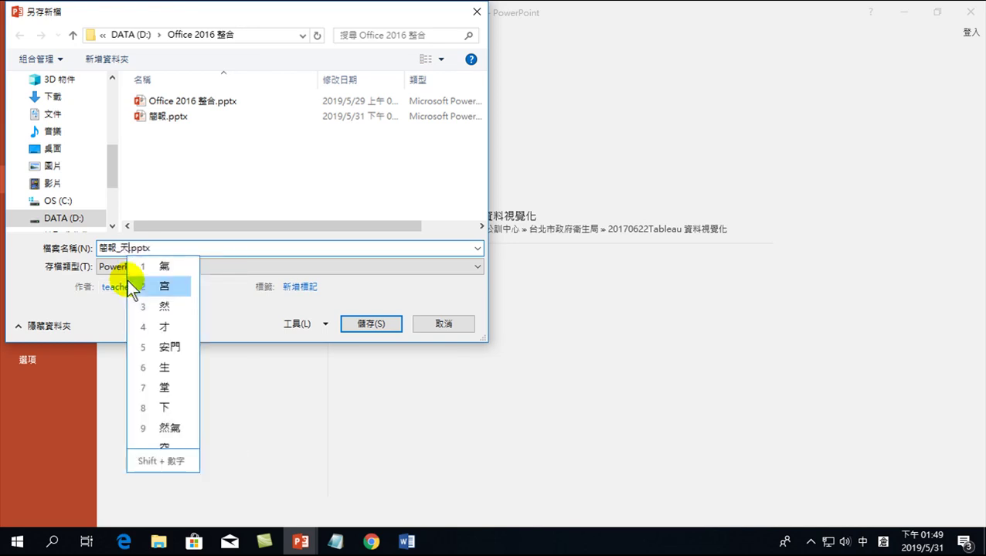
{"action": "key", "text": "Escape"}
{"action": "type", "text": "壓"}
{"action": "type", "text": "縮"}
{"action": "type", "text": "檔"}
{"action": "type", "text": "bbt"}
{"action": "key", "text": "space"}
{"action": "key", "text": "1"}
{"action": "key", "text": "shift"}
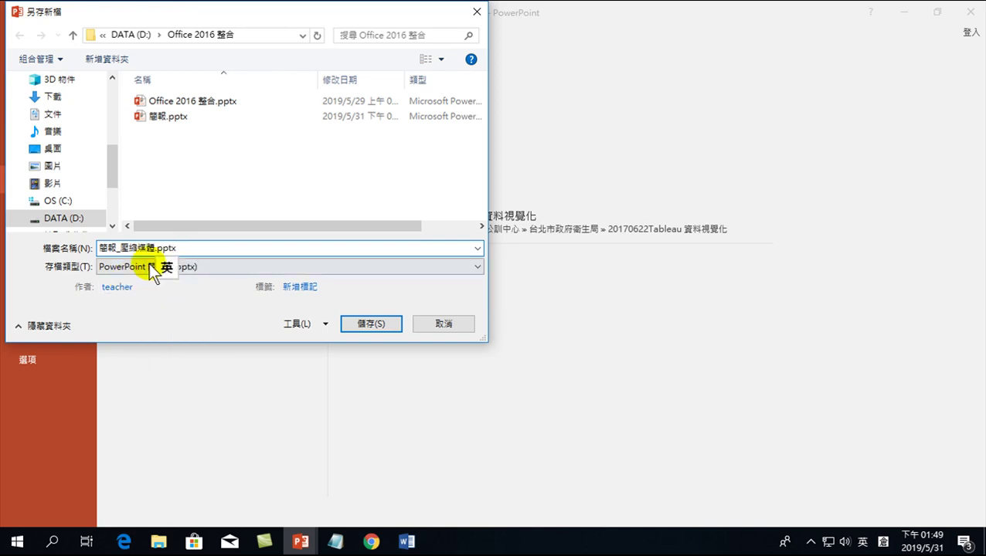
{"action": "left_click", "coordinate": [379, 323]}
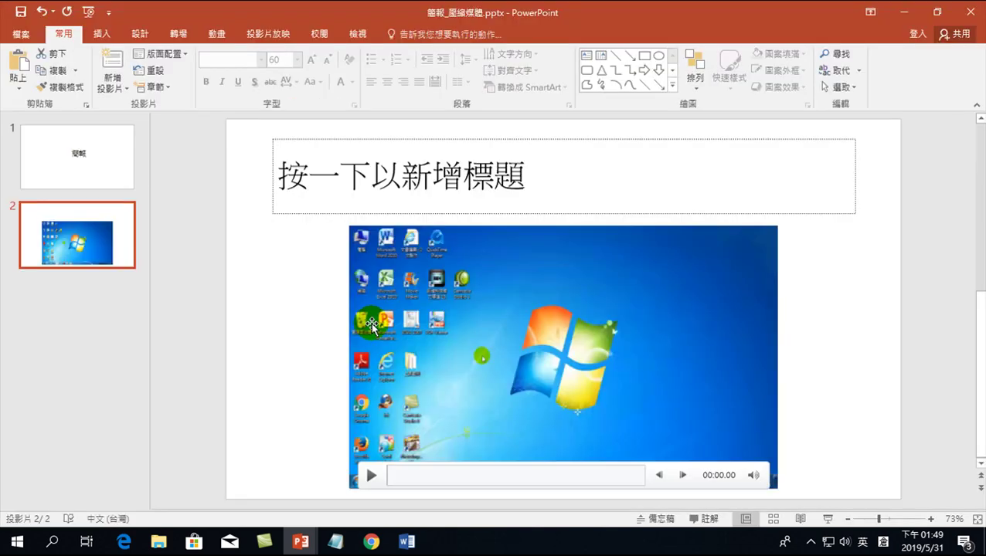
Step: Compare 簡報_壓縮媒體.pptx (3,286 KB) with the original 簡報.pptx (47,885 KB) in File Explorer
{"action": "left_click", "coordinate": [159, 541]}
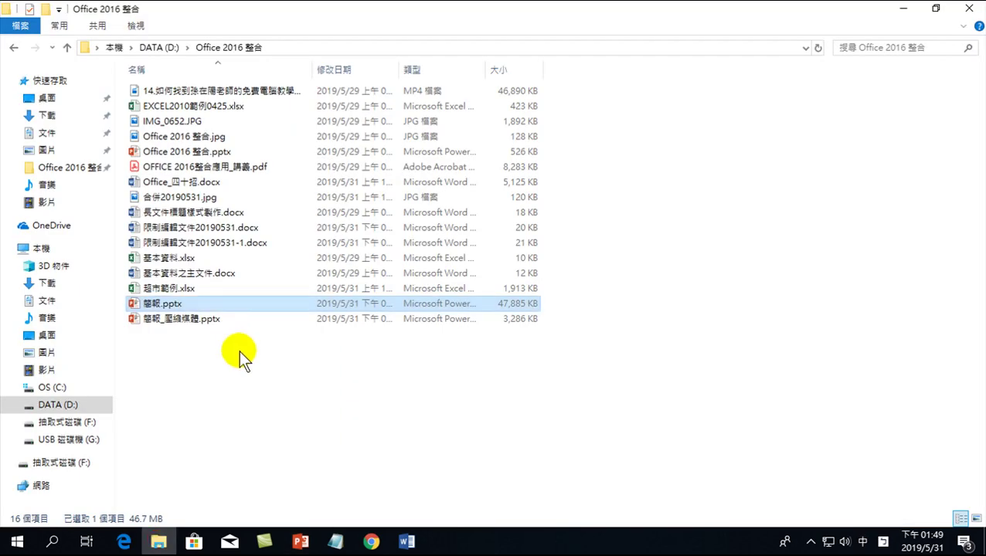
{"action": "left_click", "coordinate": [179, 319]}
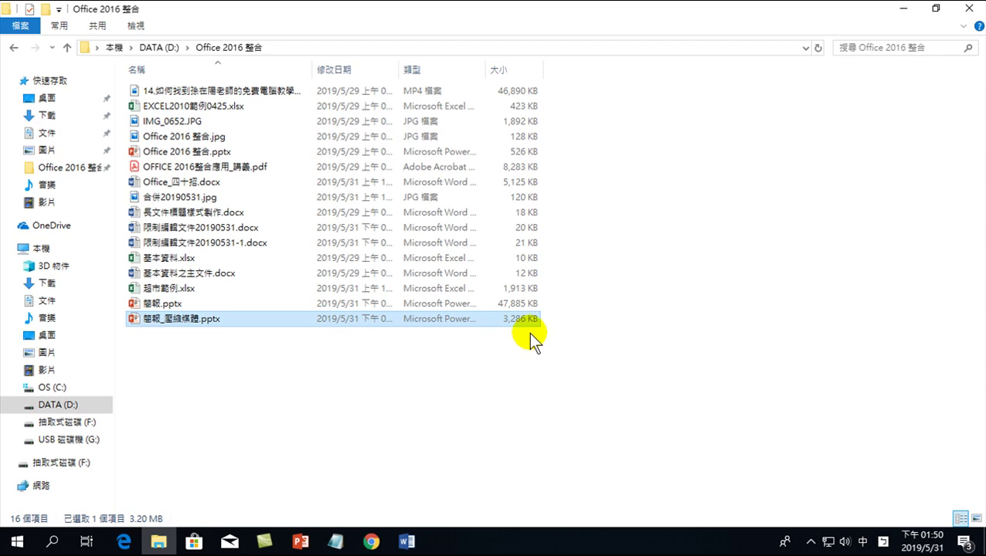
{"action": "left_click", "coordinate": [158, 307]}
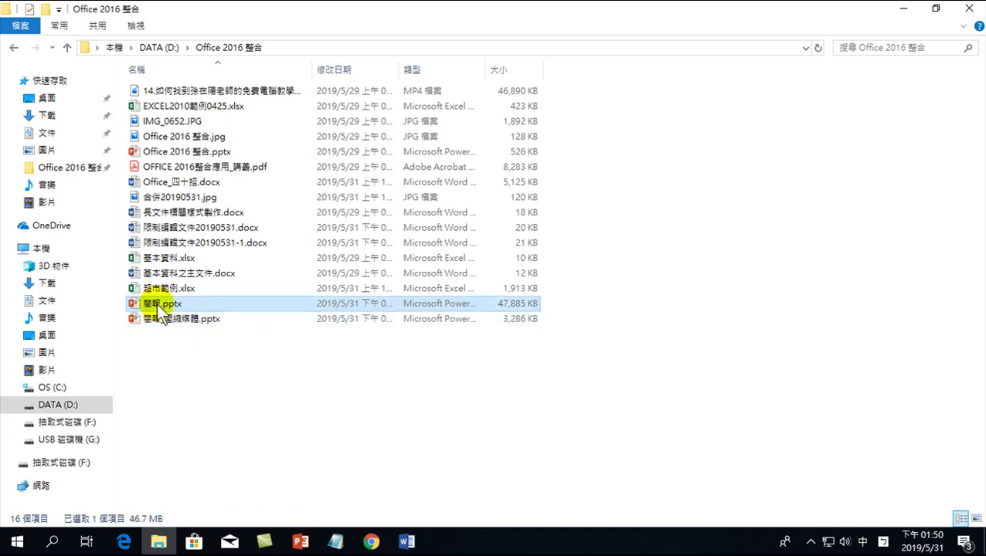
{"action": "left_click", "coordinate": [157, 324]}
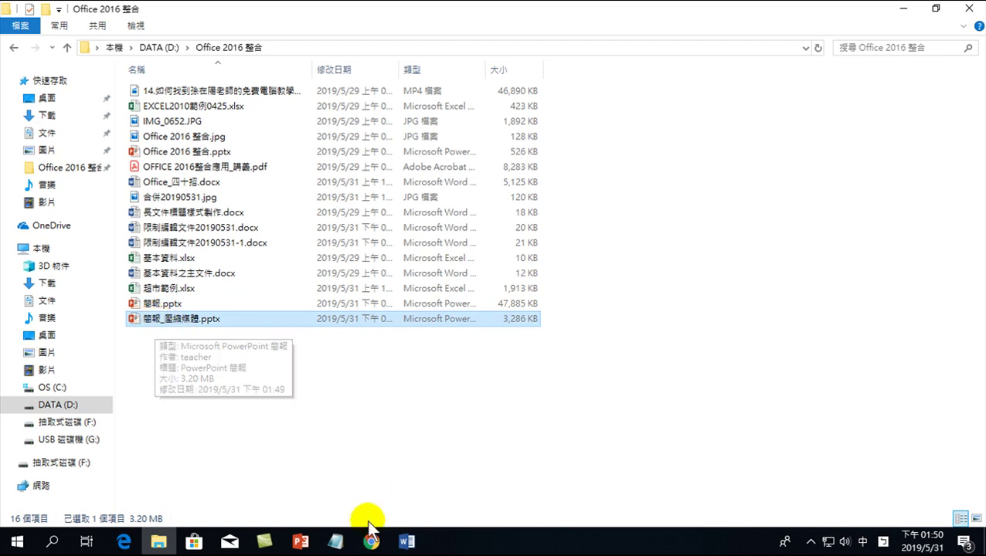
{"action": "left_click", "coordinate": [304, 544]}
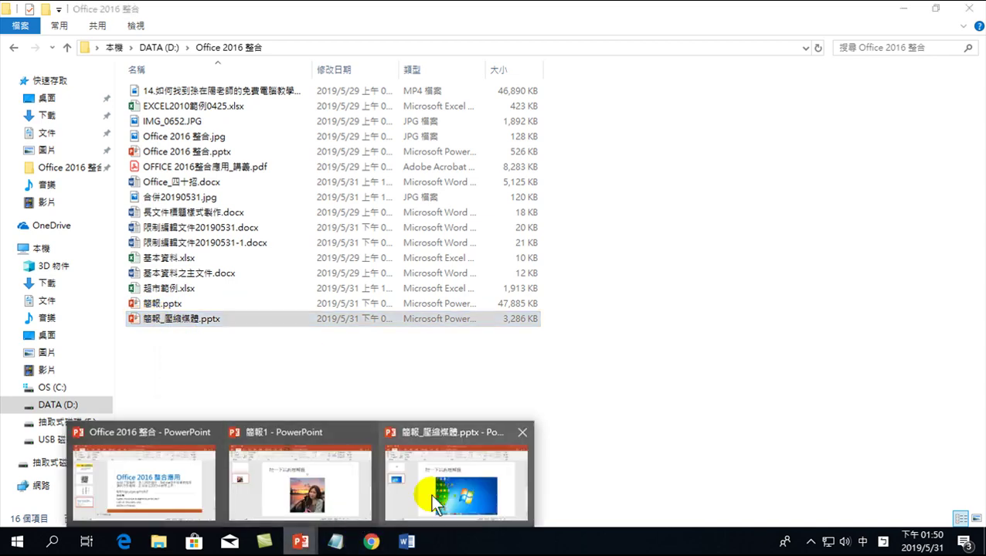
Step: Check 簡報_壓縮媒體.pptx's 3.20 MB size on Info, then select the slide-2 video
{"action": "left_click", "coordinate": [435, 490]}
{"action": "left_click", "coordinate": [30, 41]}
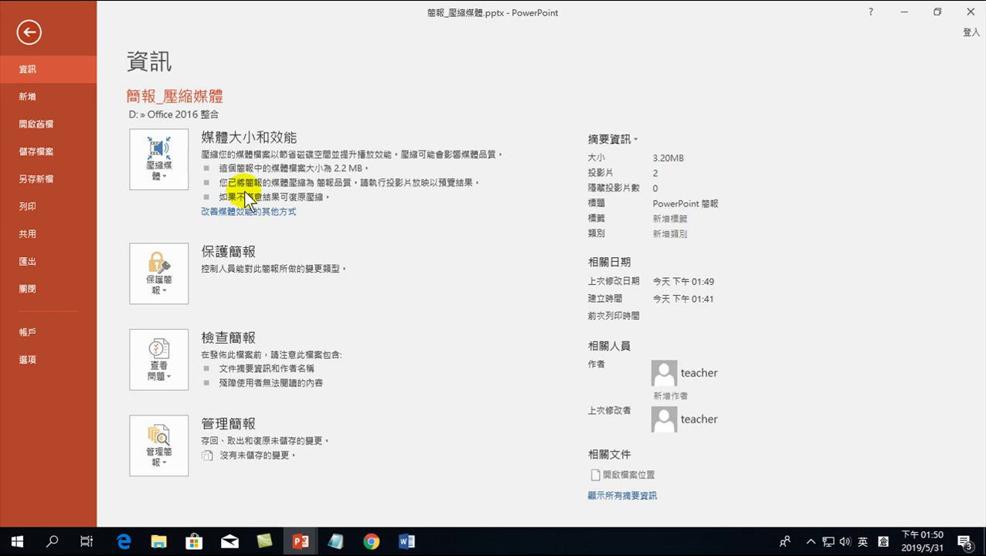
{"action": "left_click", "coordinate": [27, 35]}
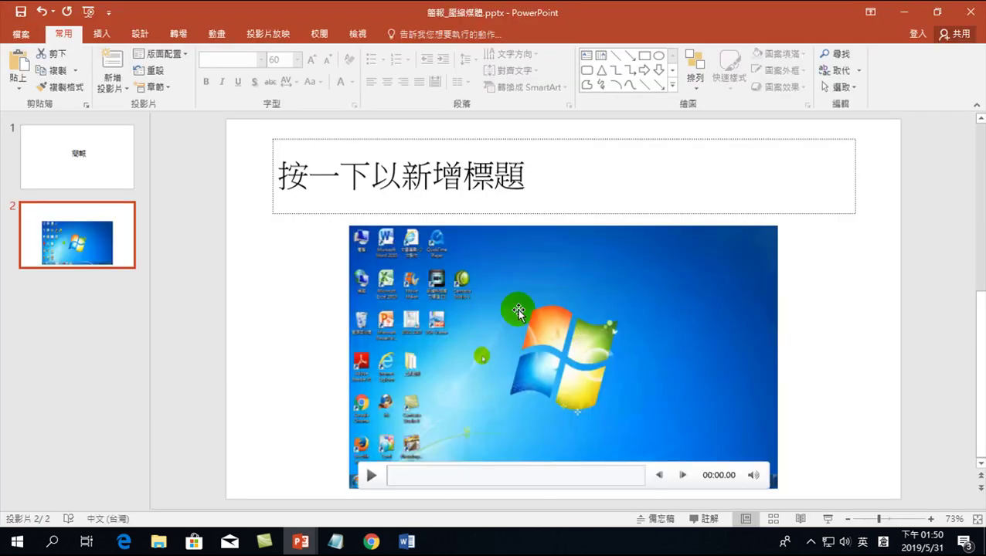
{"action": "left_click", "coordinate": [576, 303]}
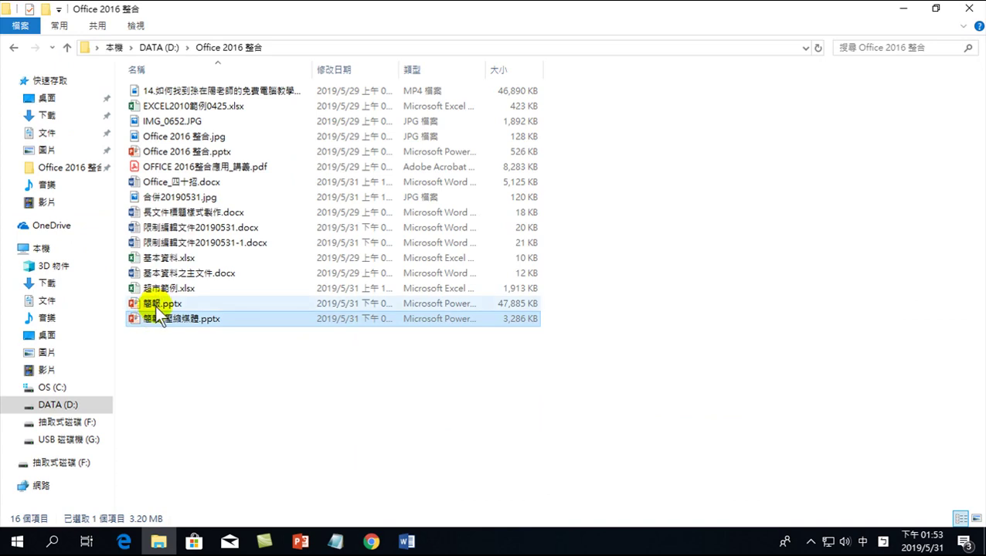
{"action": "left_click", "coordinate": [157, 306]}
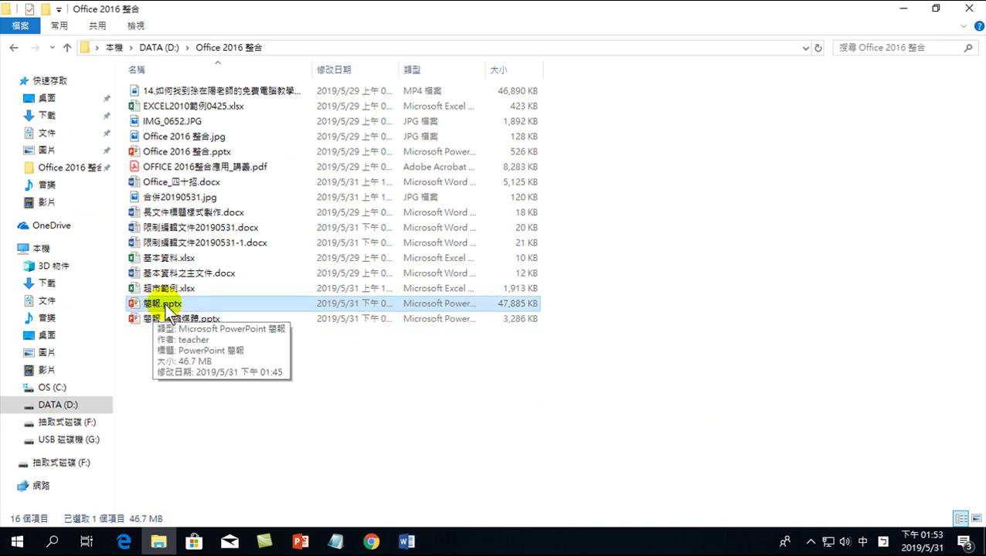
{"action": "double_click", "coordinate": [168, 307]}
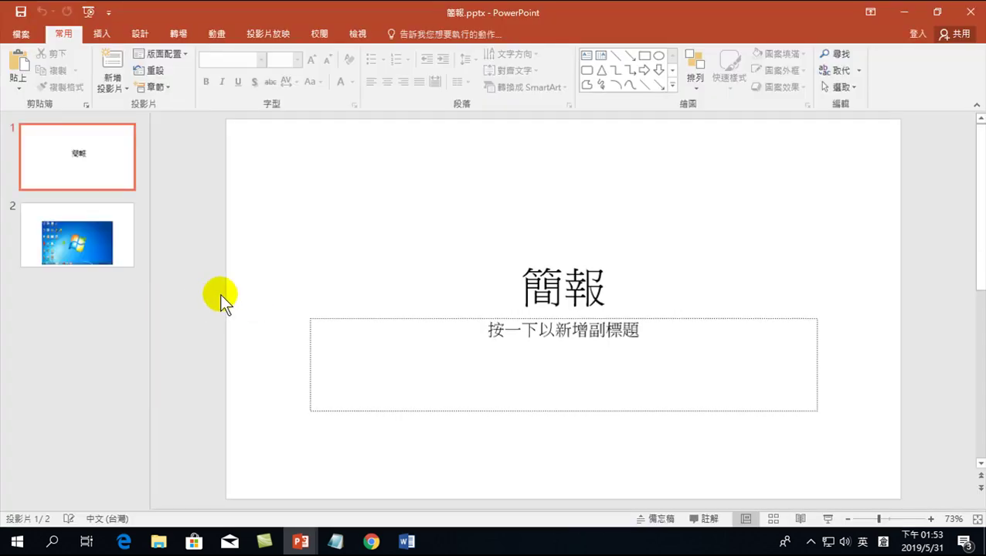
{"action": "left_click", "coordinate": [94, 233]}
{"action": "left_click", "coordinate": [496, 323]}
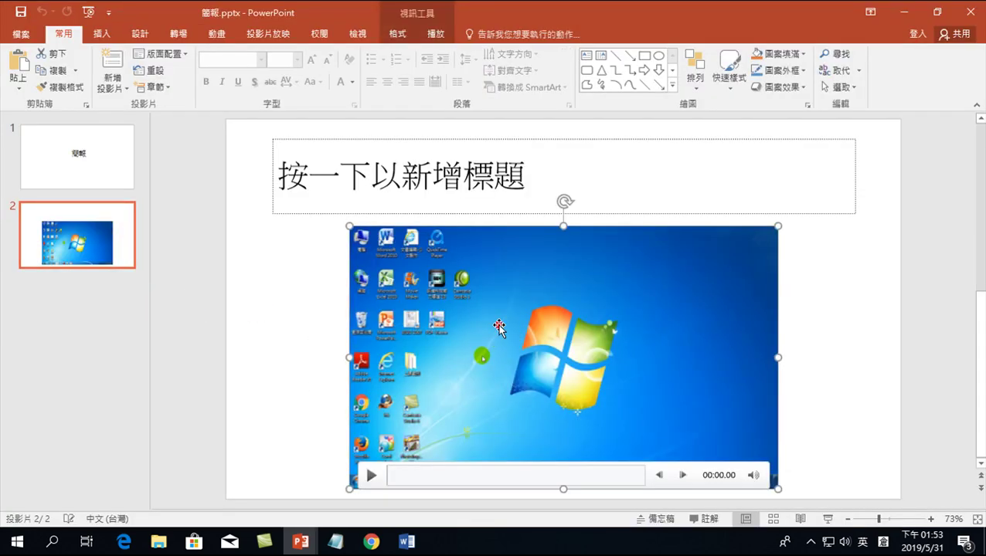
{"action": "left_click", "coordinate": [439, 33]}
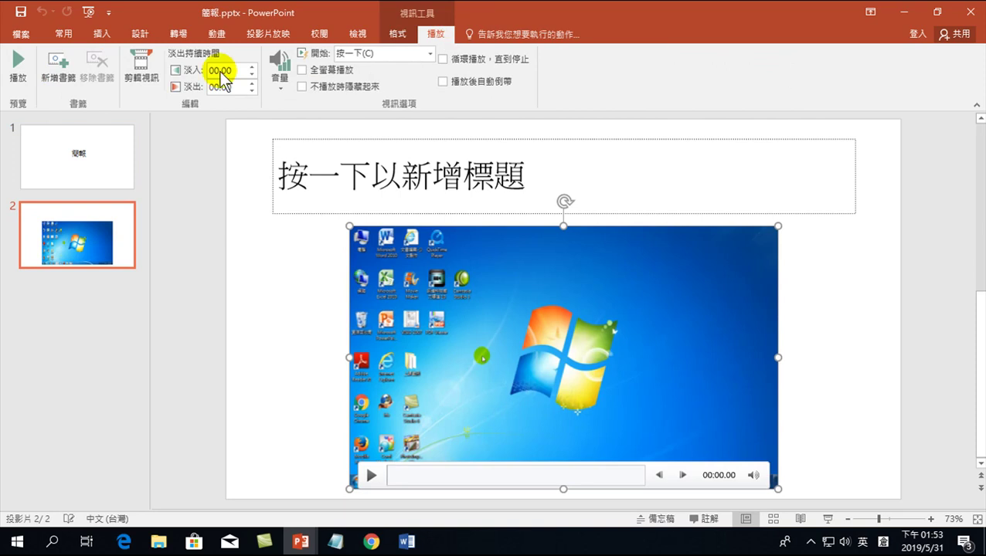
{"action": "left_click", "coordinate": [141, 78]}
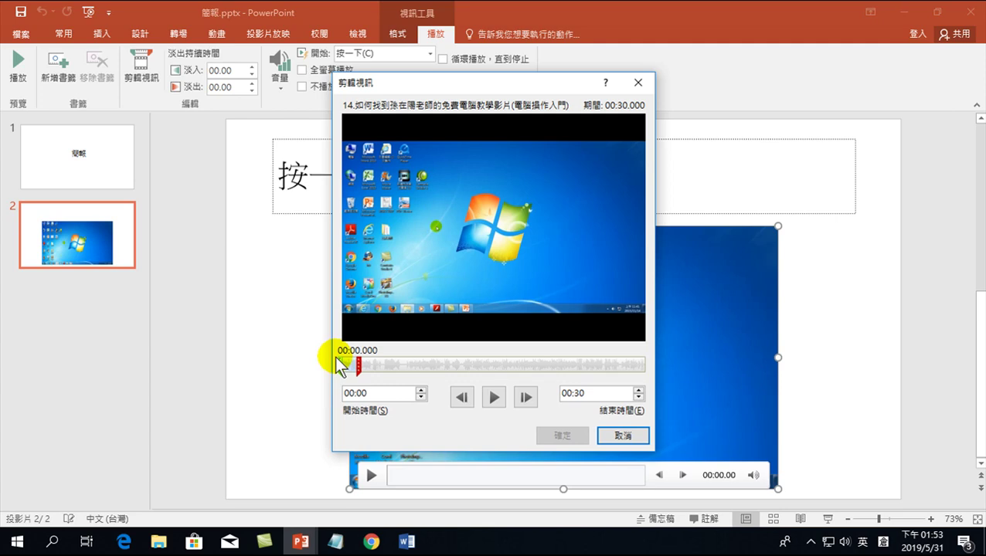
{"action": "left_click", "coordinate": [637, 82]}
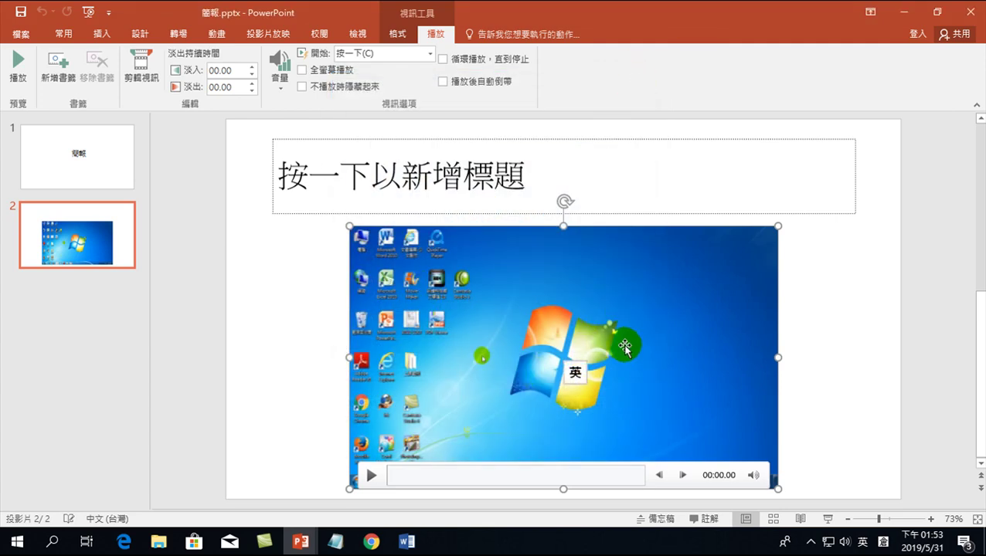
{"action": "left_click", "coordinate": [588, 371]}
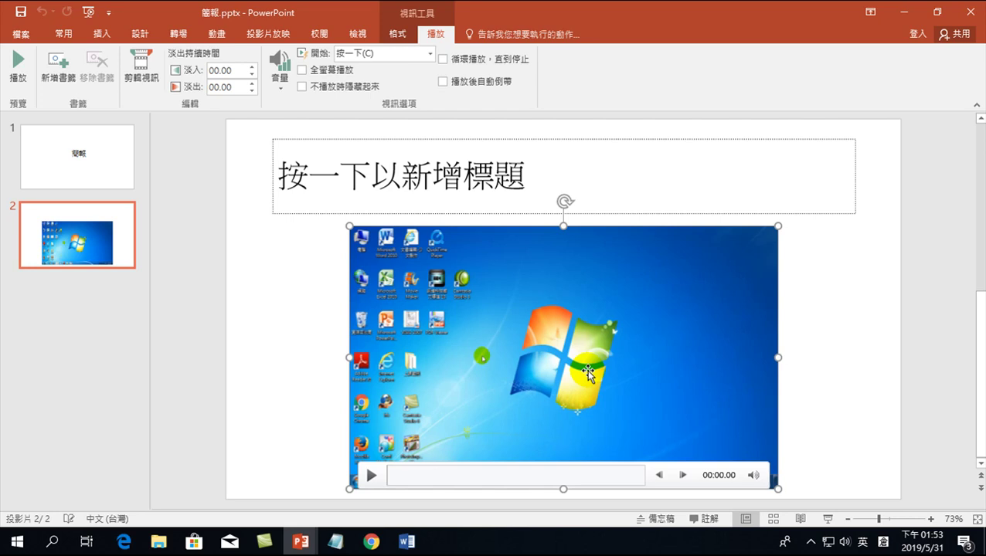
{"action": "left_click", "coordinate": [639, 375]}
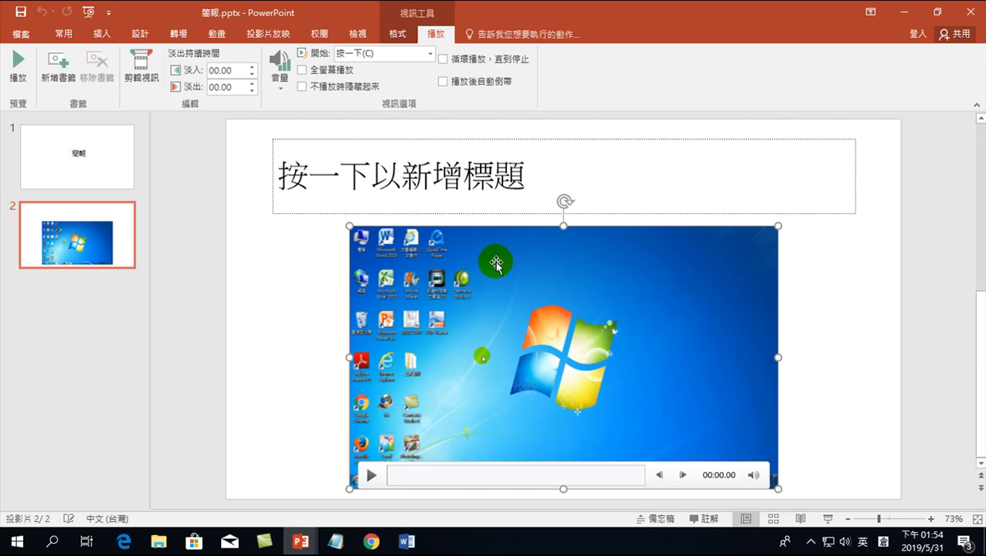
Step: Export the slide-2 video as 媒體1.mp4 to Office 2016 整合, then close PowerPoint
{"action": "right_click", "coordinate": [546, 304]}
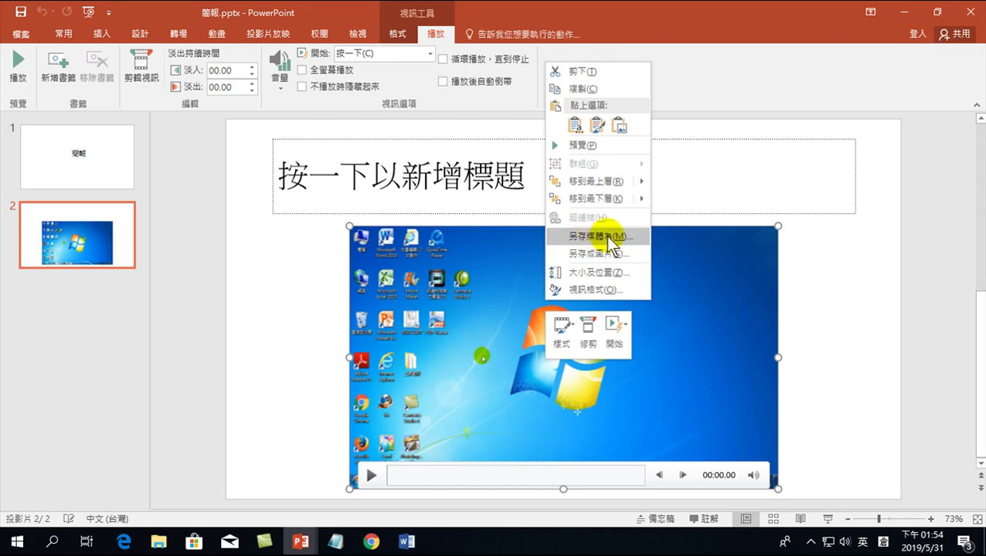
{"action": "left_click", "coordinate": [608, 236]}
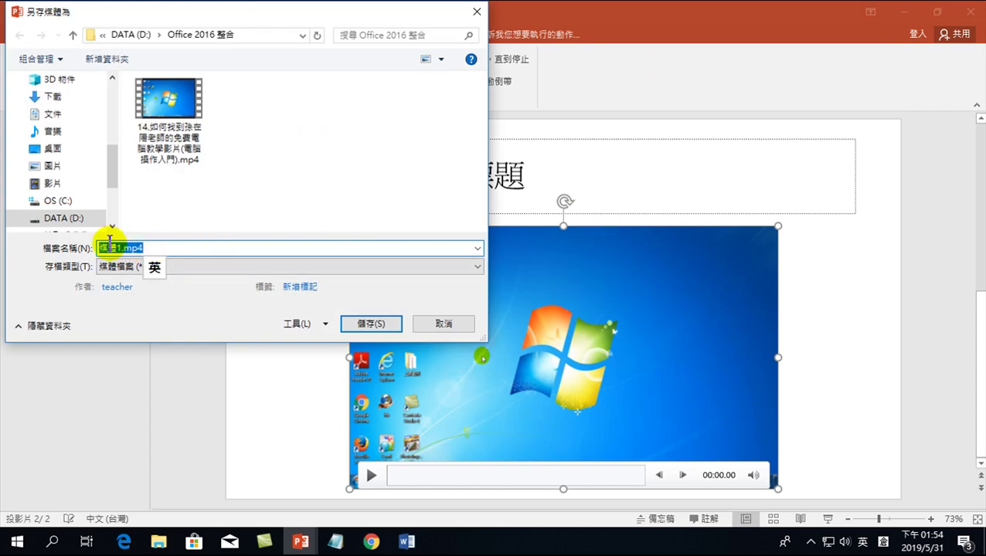
{"action": "left_click_drag", "start_coordinate": [121, 247], "coordinate": [94, 255]}
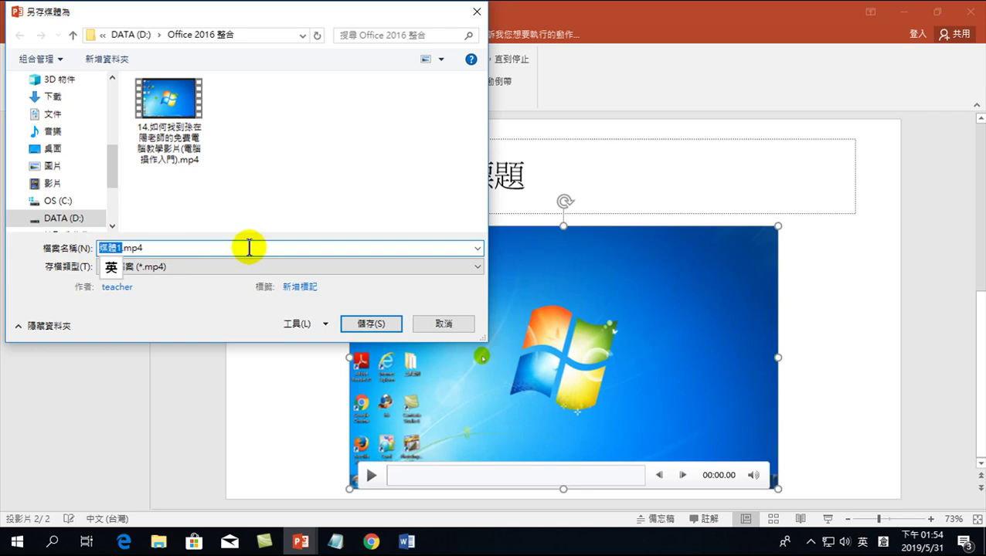
{"action": "key", "text": "Right"}
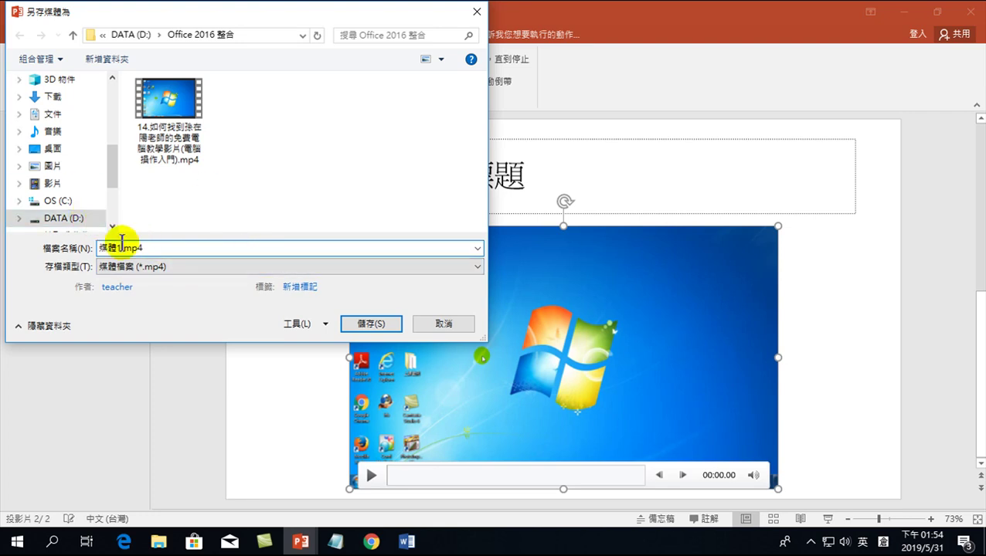
{"action": "key", "text": "Left"}
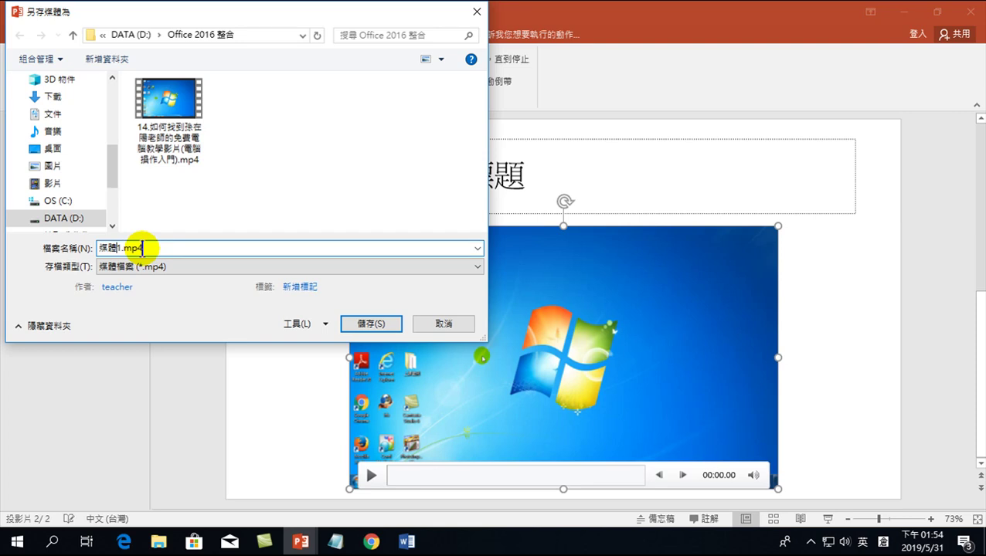
{"action": "left_click", "coordinate": [371, 325]}
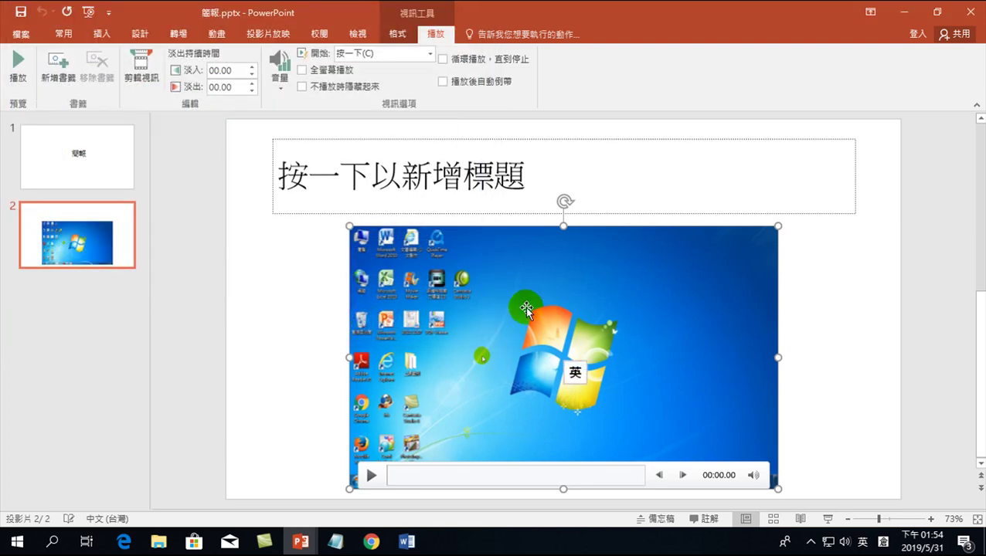
{"action": "left_click", "coordinate": [971, 12]}
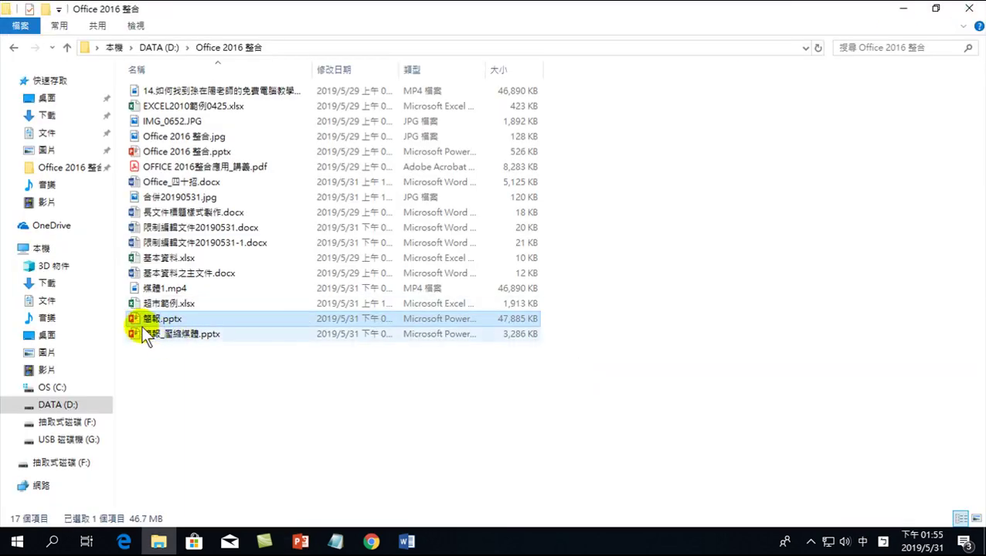
Step: Open 簡報_壓縮媒體.pptx and confirm its slide-2 video is still a 30-second clip in Trim Video
{"action": "mouse_move", "coordinate": [163, 344]}
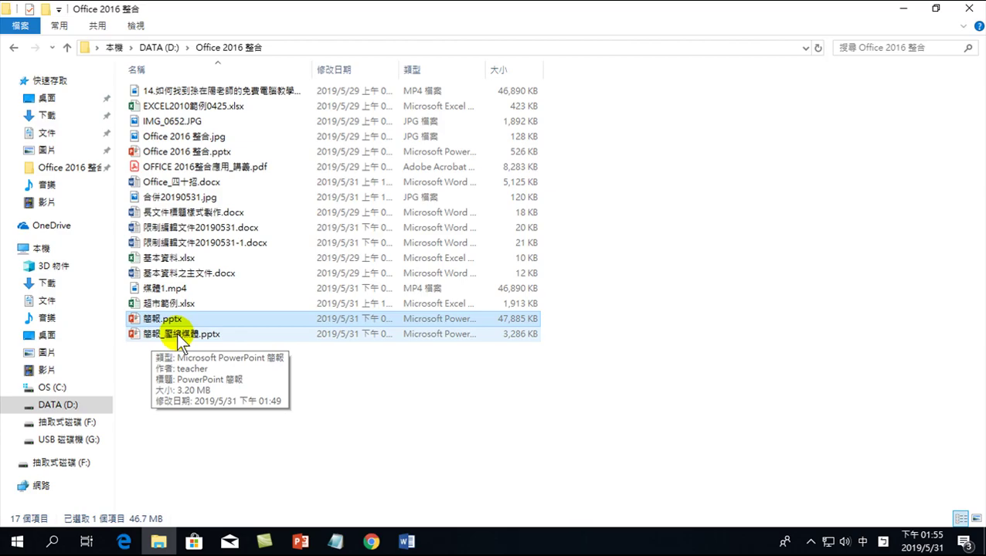
{"action": "double_click", "coordinate": [178, 335]}
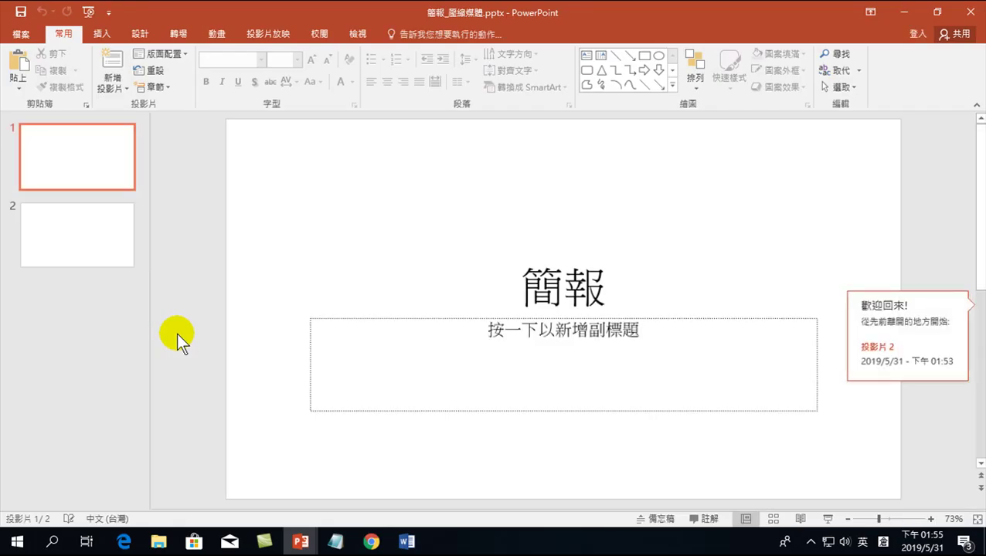
{"action": "left_click", "coordinate": [93, 238]}
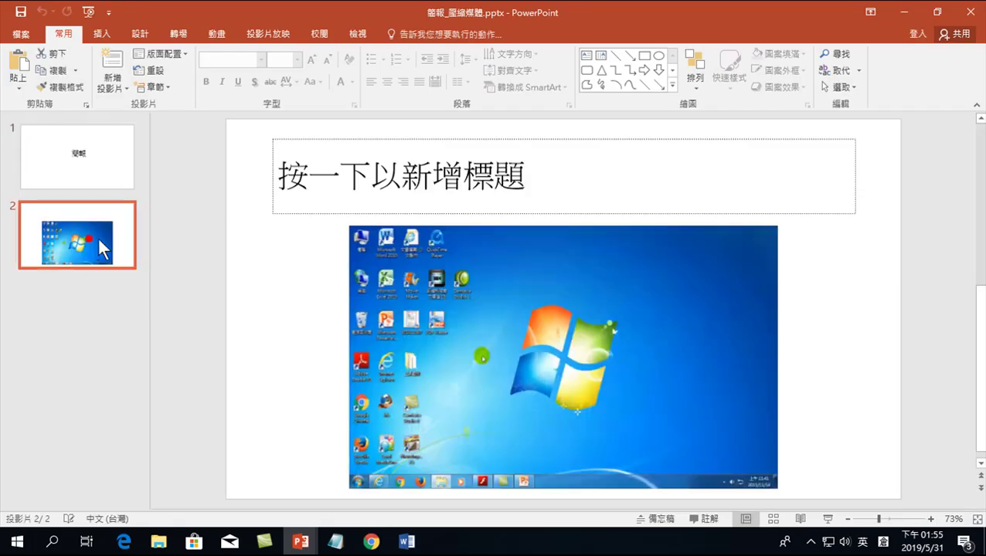
{"action": "left_click", "coordinate": [570, 337]}
{"action": "left_click", "coordinate": [435, 34]}
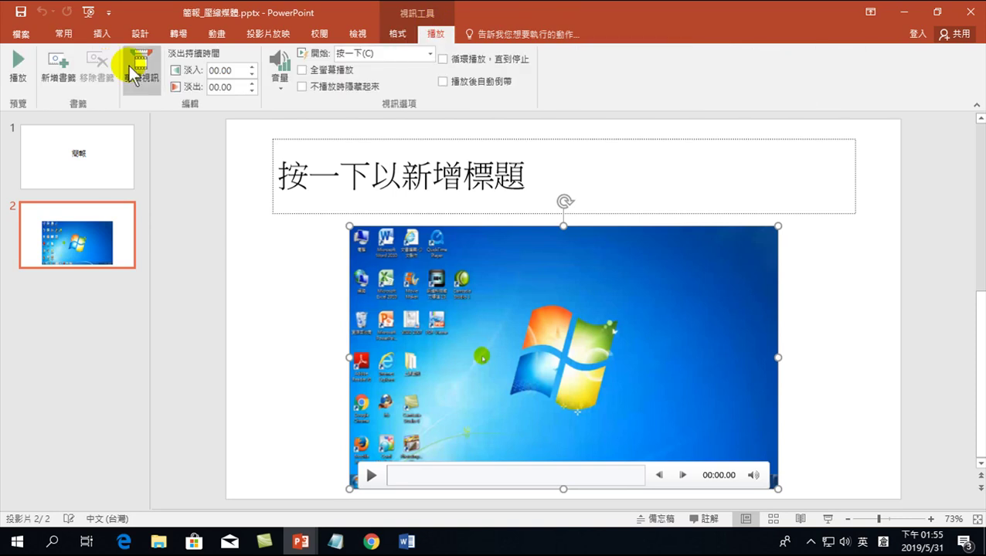
{"action": "left_click", "coordinate": [137, 68]}
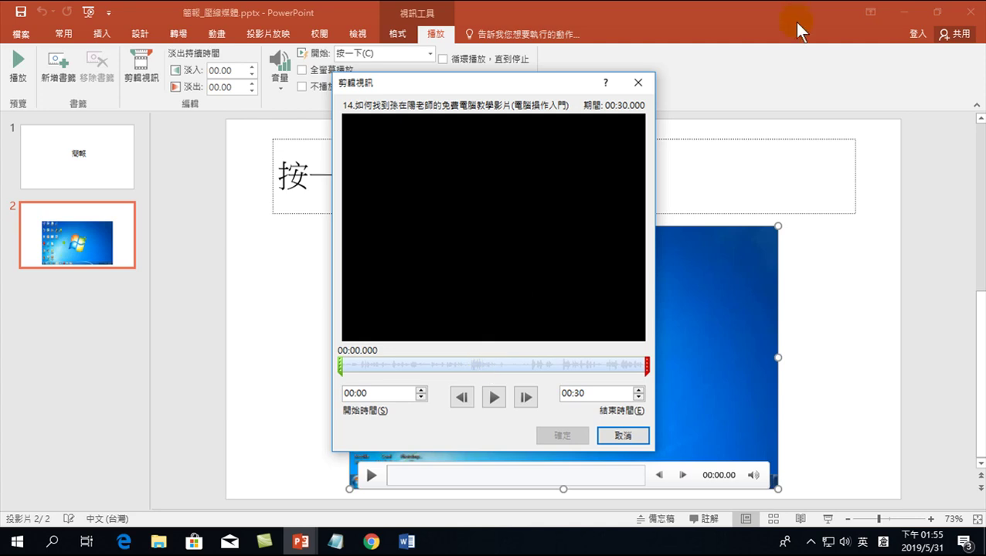
{"action": "left_click", "coordinate": [638, 82]}
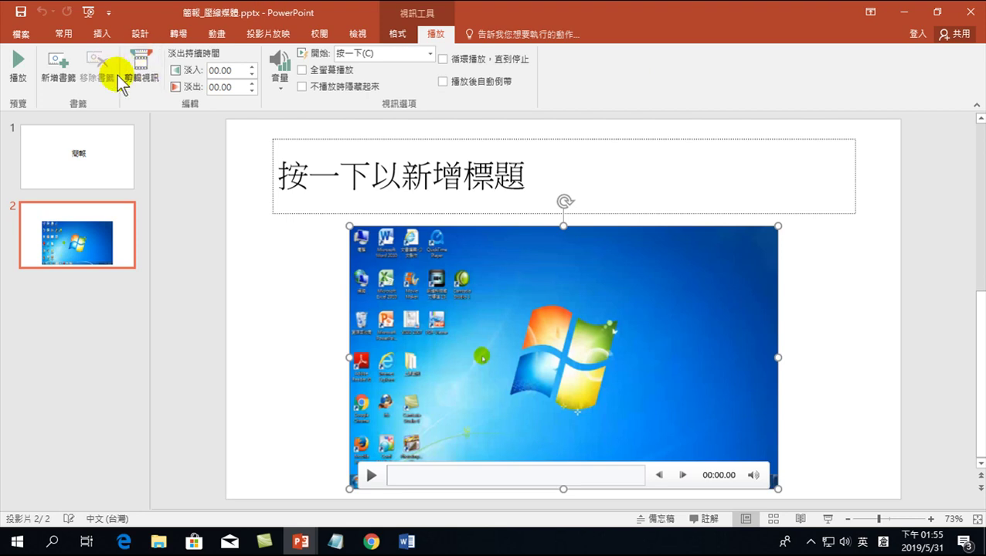
Step: Save the slide-2 video with 另存媒體為, renaming 媒體2.mp4 to 媒體2_壓縮.mp4
{"action": "right_click", "coordinate": [557, 292]}
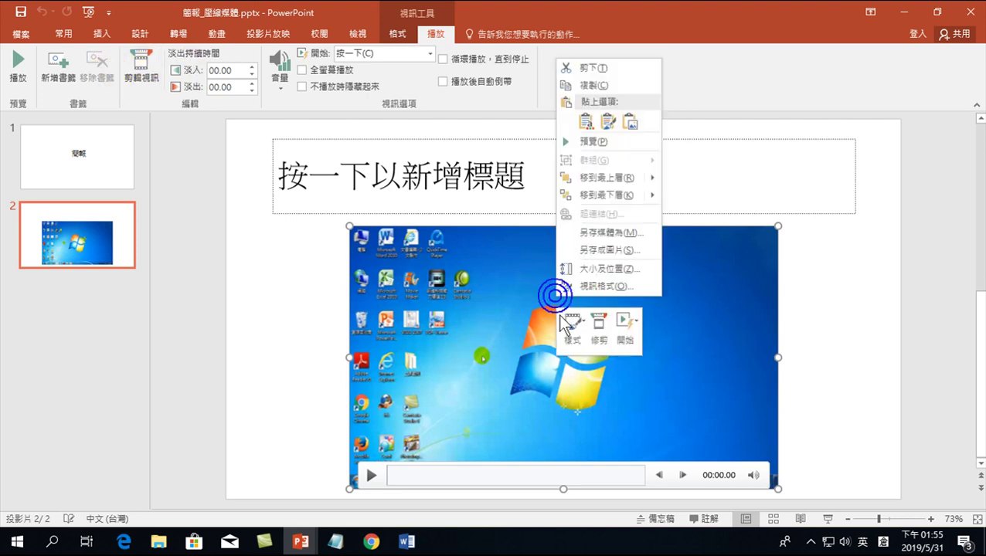
{"action": "left_click", "coordinate": [607, 232]}
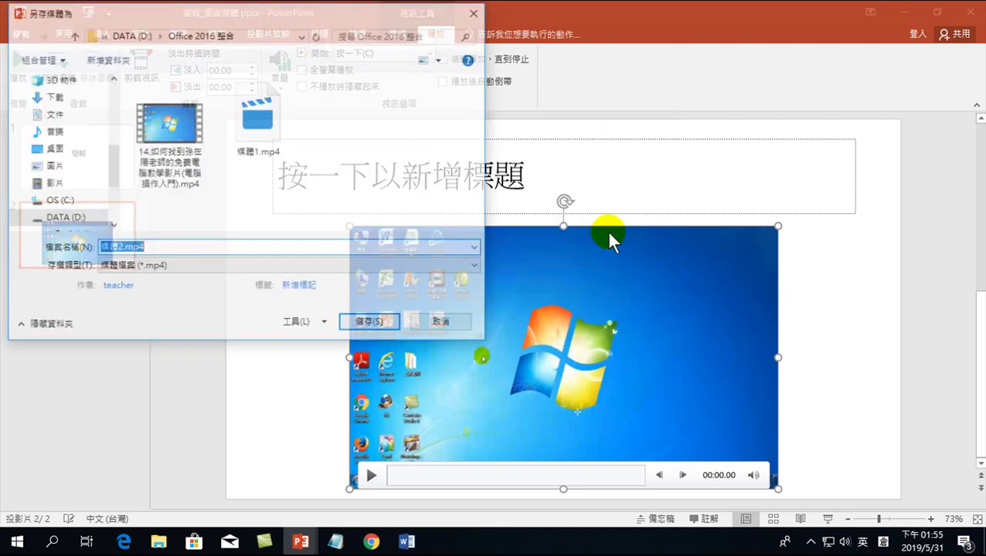
{"action": "left_click", "coordinate": [119, 248]}
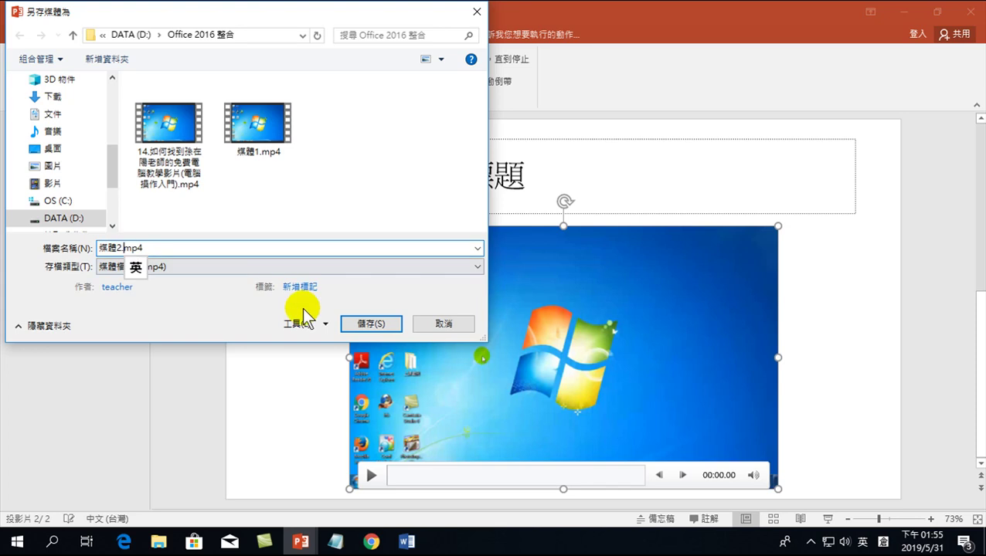
{"action": "type", "text": "_"}
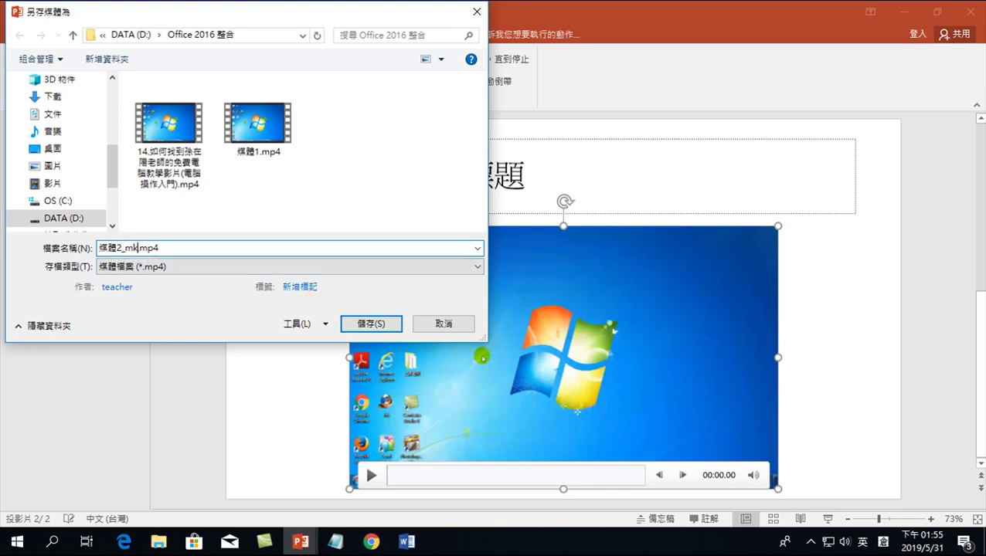
{"action": "key", "text": "shift"}
{"action": "type", "text": "壓縮"}
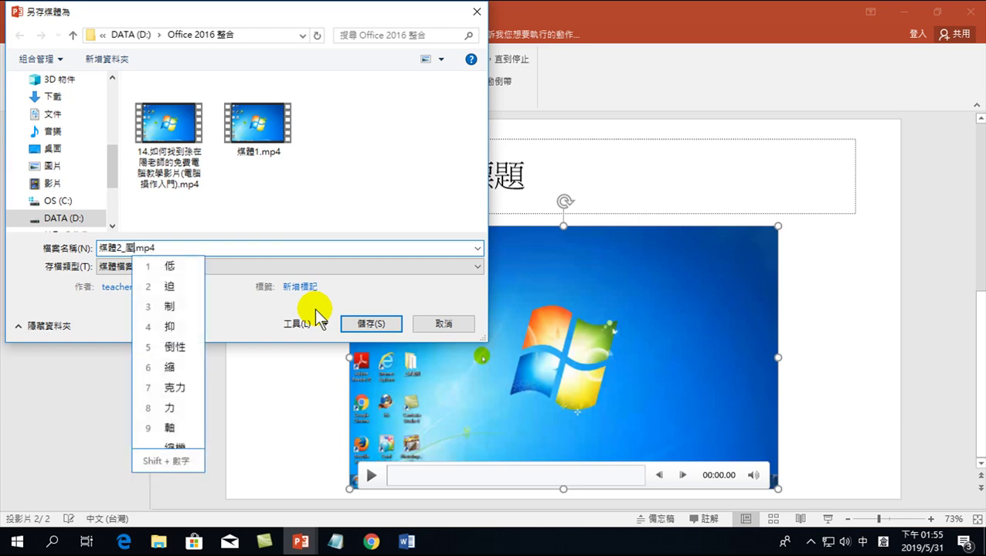
{"action": "key", "text": "Return"}
{"action": "key", "text": "shift"}
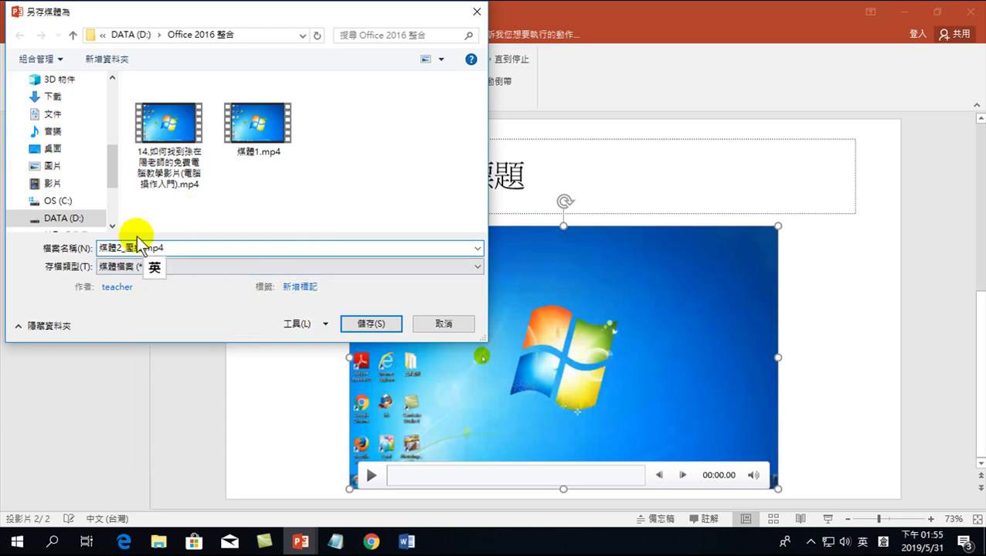
{"action": "left_click", "coordinate": [372, 324]}
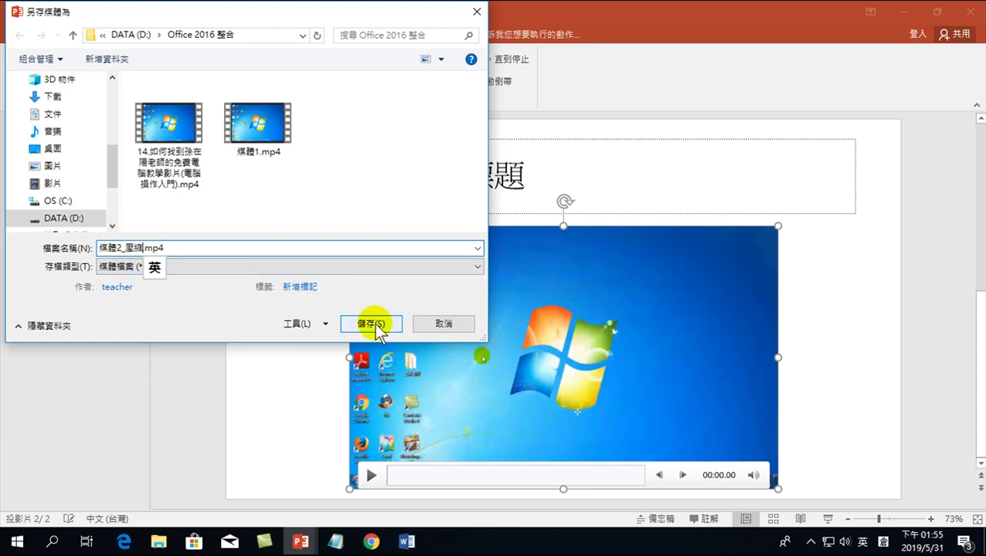
Step: Close PowerPoint, compare 媒體1.mp4's size with the original tutorial video, and open the original's 內容
{"action": "left_click", "coordinate": [970, 17]}
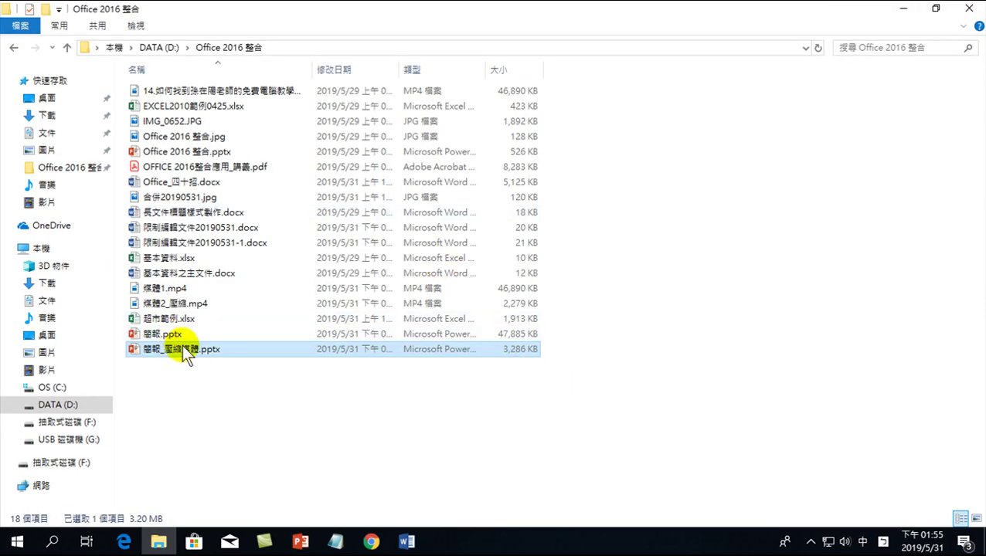
{"action": "left_click", "coordinate": [159, 289]}
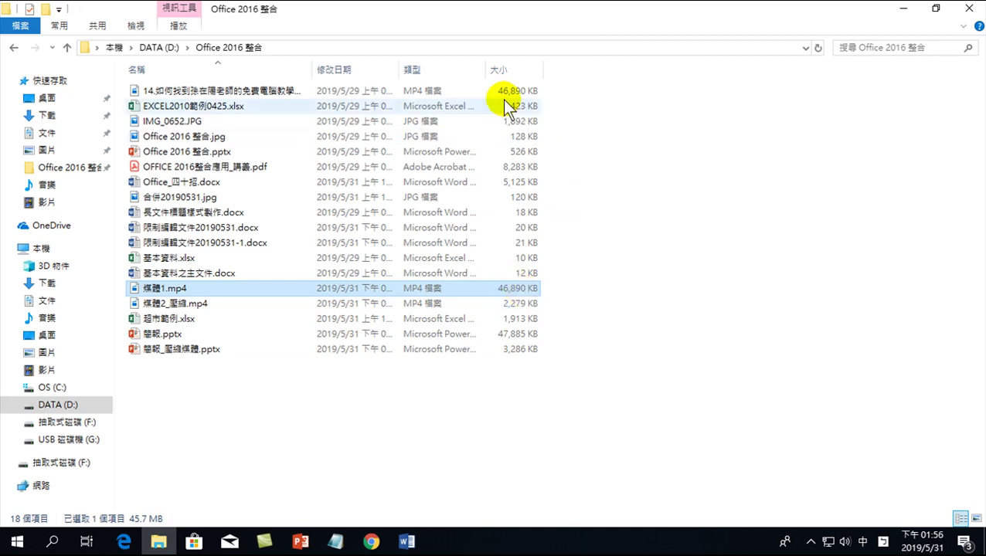
{"action": "left_click", "coordinate": [504, 91]}
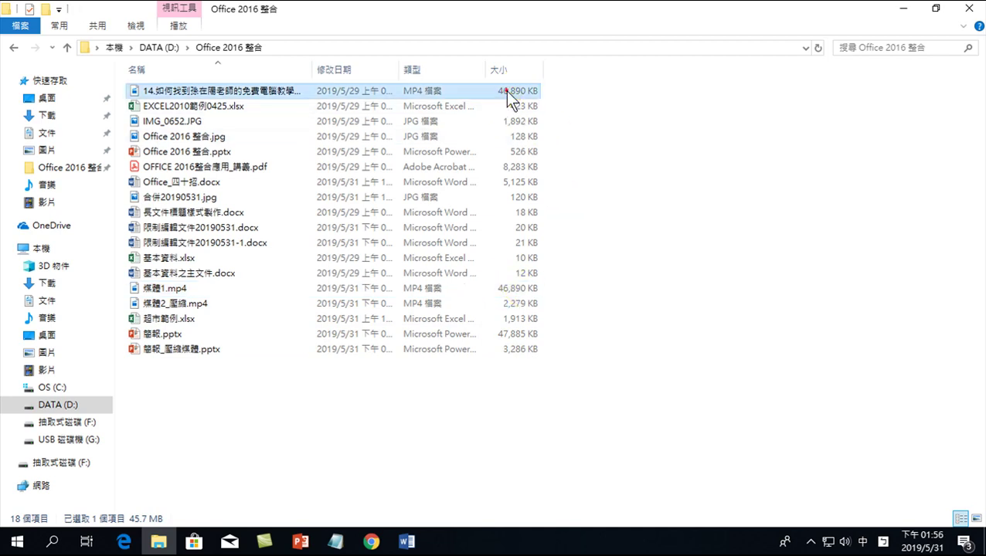
{"action": "left_click", "coordinate": [503, 288]}
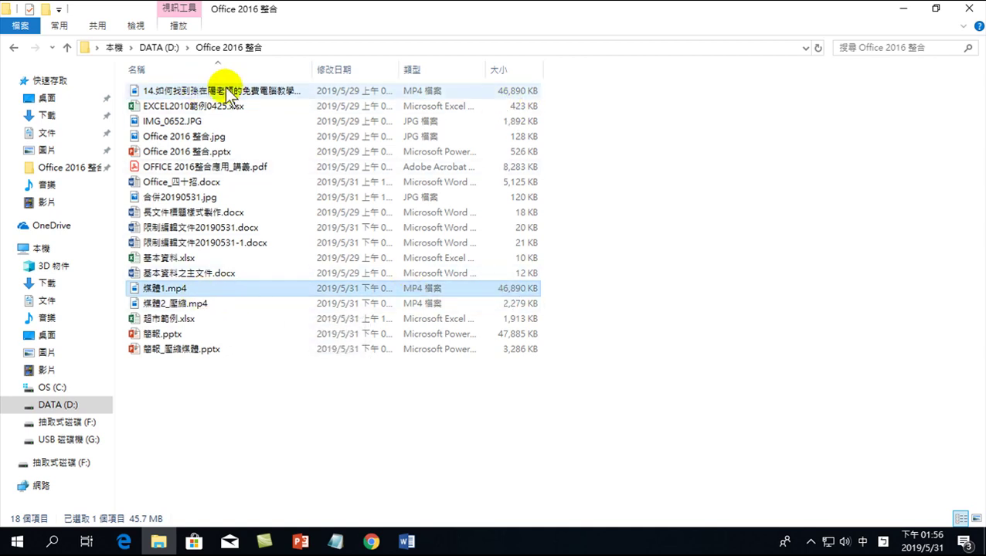
{"action": "right_click", "coordinate": [255, 90]}
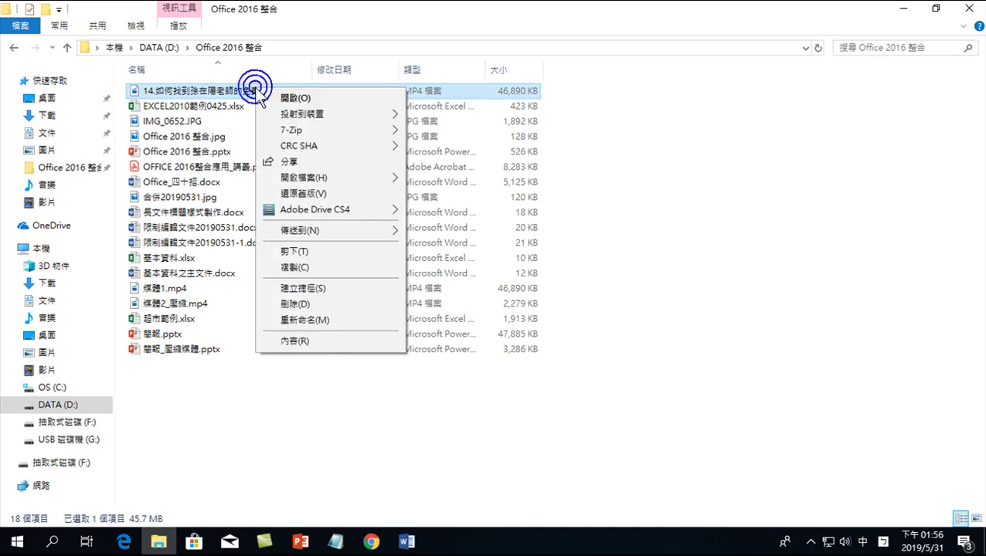
{"action": "left_click", "coordinate": [295, 341]}
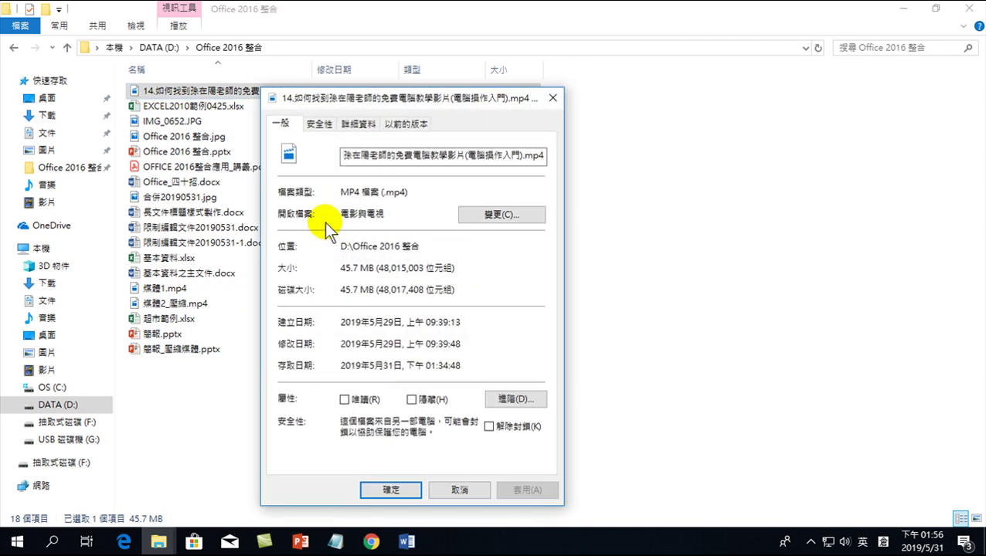
Step: Show the 詳細資料 tab: 00:09:53 long, 1280×720, 645kbps total bitrate, 15 fps
{"action": "left_click", "coordinate": [359, 124]}
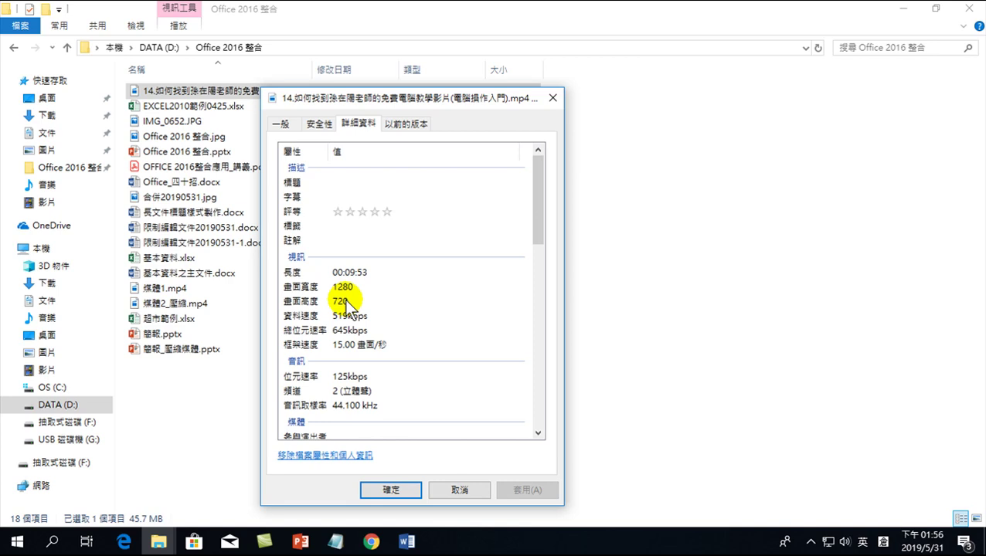
Step: View 媒體1.mp4's 詳細資料 (00:09:53, 1280×720), close it, and select 媒體2_壓縮.mp4
{"action": "left_click", "coordinate": [551, 98]}
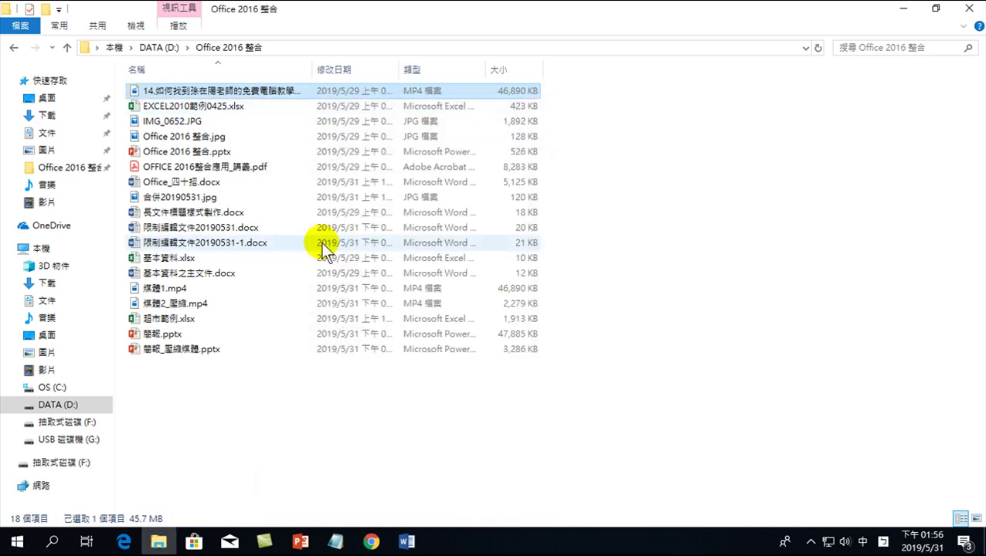
{"action": "left_click", "coordinate": [169, 290]}
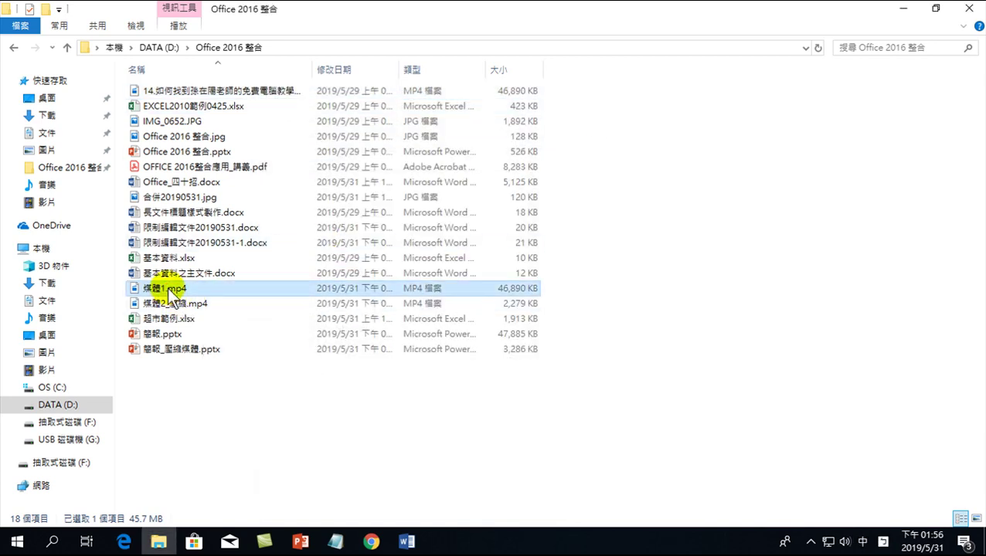
{"action": "mouse_move", "coordinate": [172, 298]}
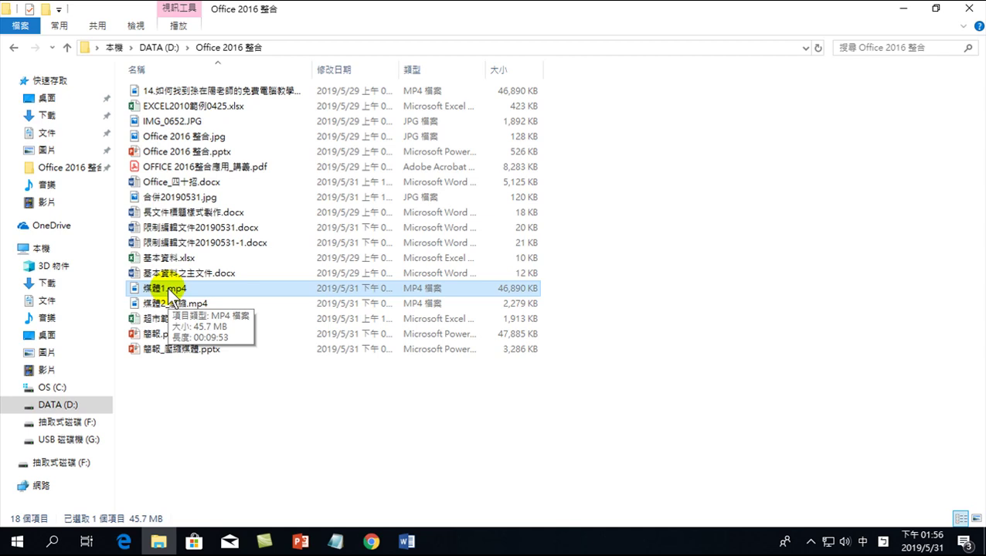
{"action": "right_click", "coordinate": [168, 291]}
{"action": "left_click", "coordinate": [225, 275]}
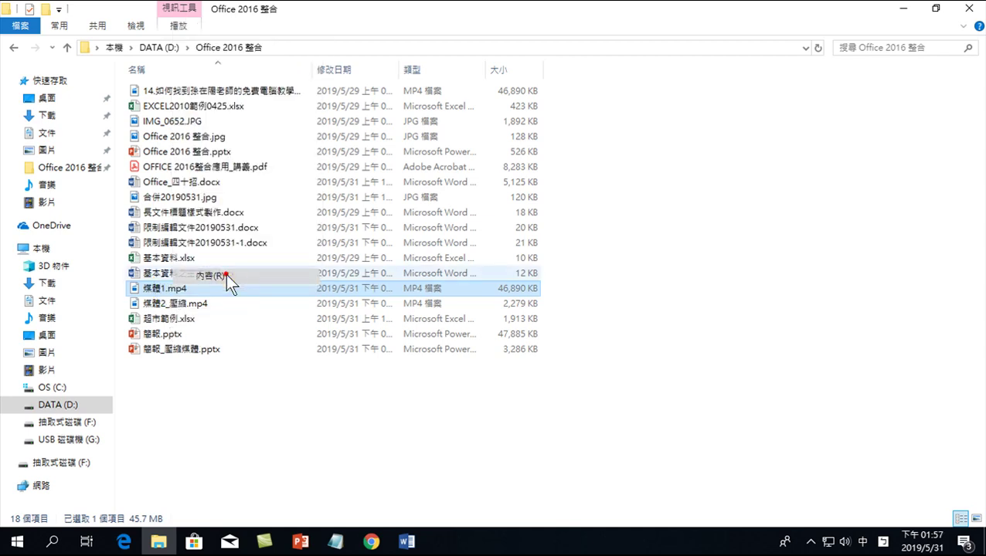
{"action": "left_click", "coordinate": [275, 137]}
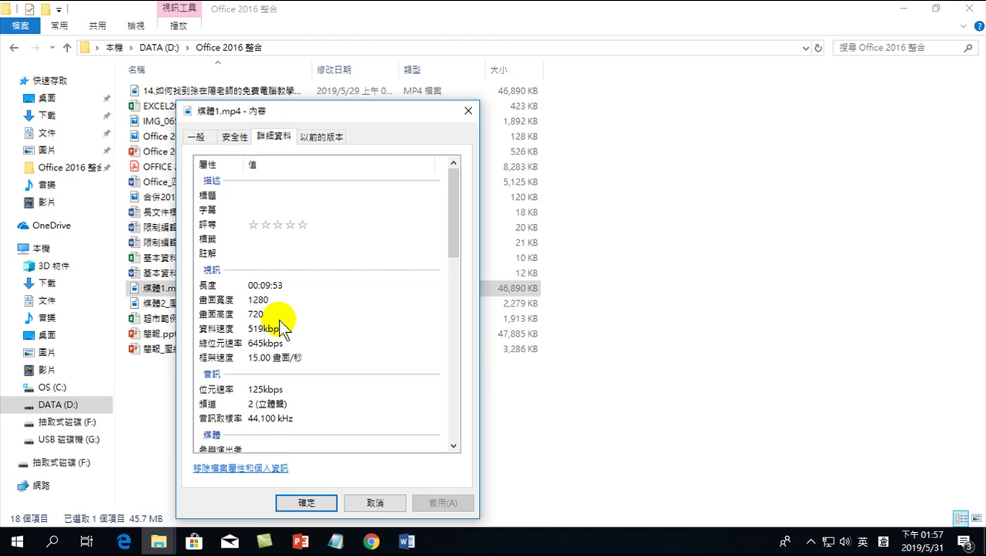
{"action": "left_click", "coordinate": [468, 111]}
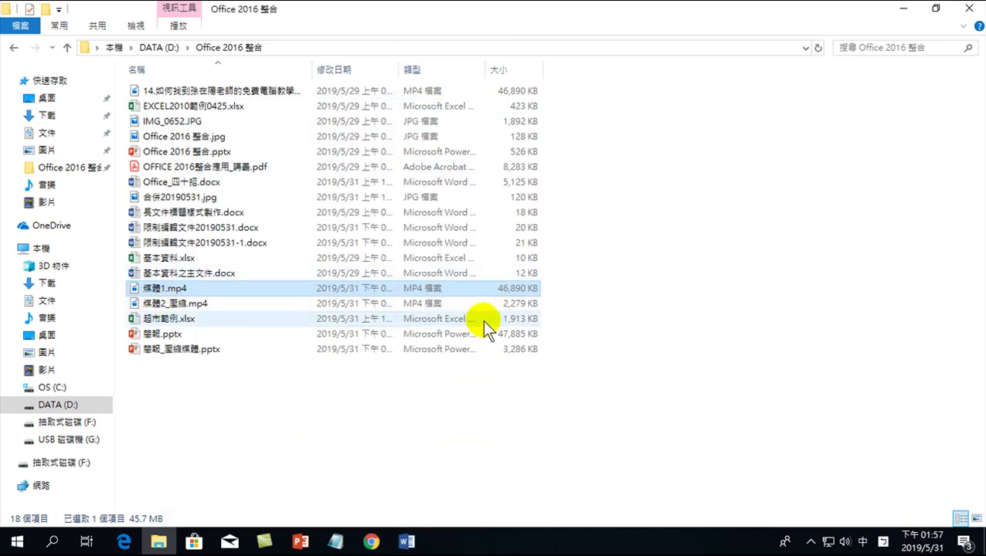
{"action": "left_click", "coordinate": [513, 305]}
Step: View 媒體2_壓縮.mp4's 詳細資料 tab showing 30 seconds, 1280×720, 501kbps
{"action": "right_click", "coordinate": [177, 308]}
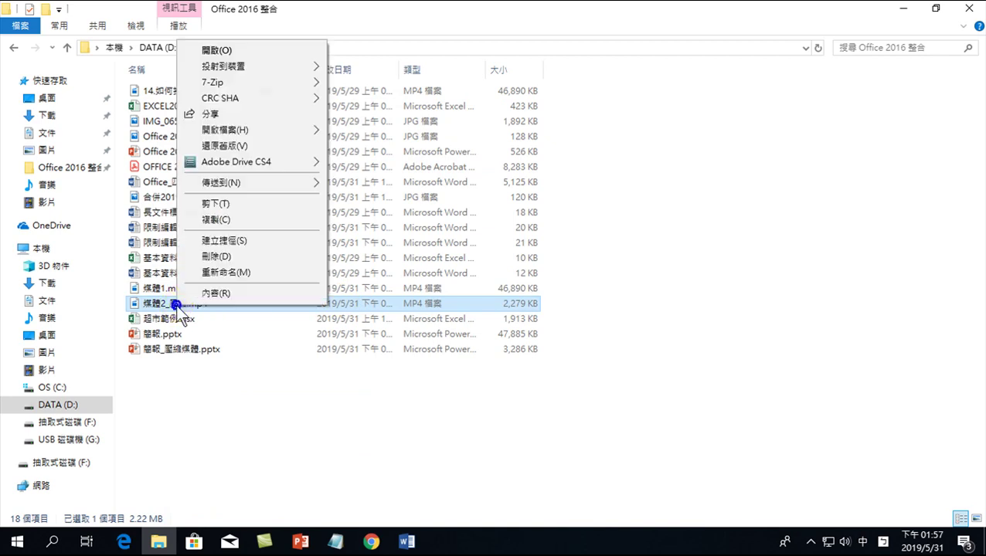
{"action": "left_click", "coordinate": [221, 297]}
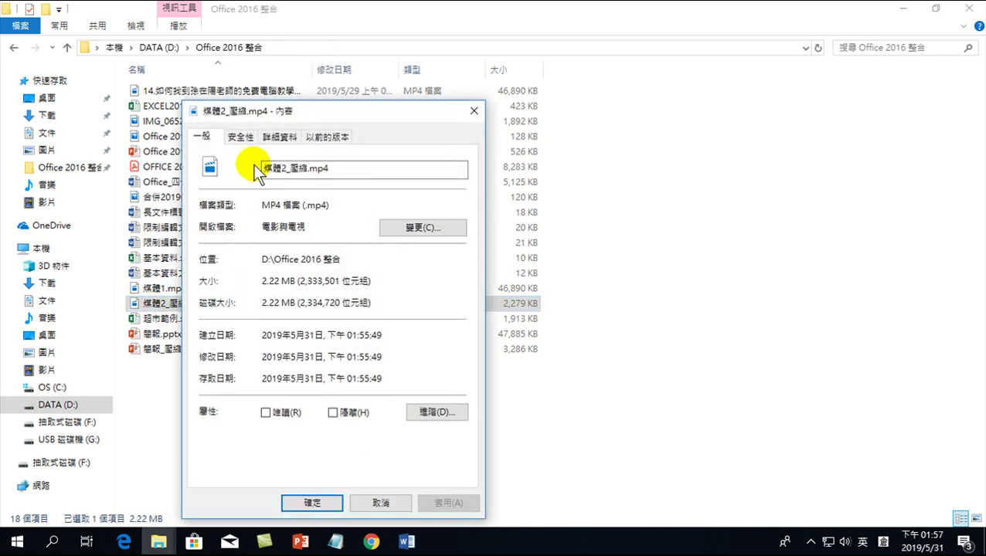
{"action": "left_click", "coordinate": [282, 137]}
{"action": "left_click_drag", "start_coordinate": [312, 112], "coordinate": [374, 57]}
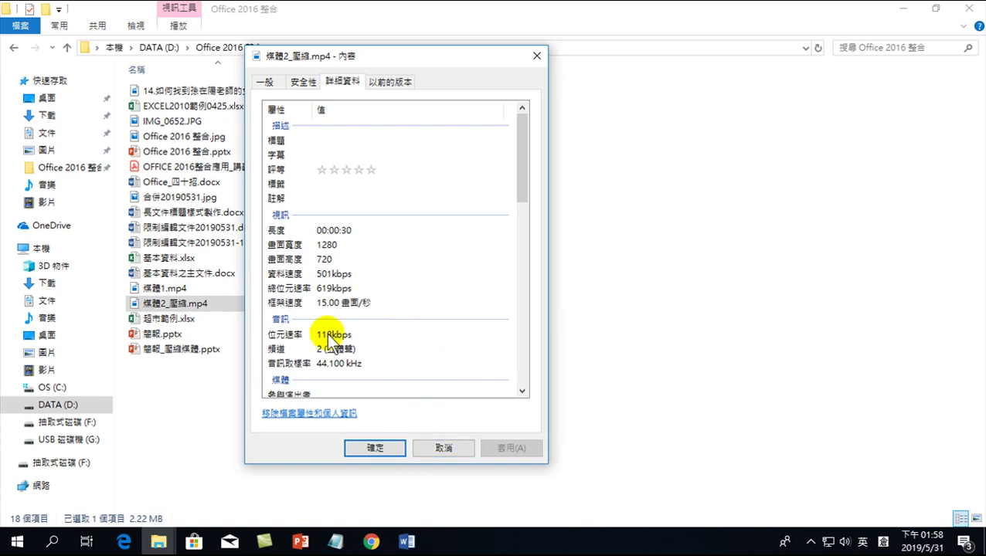
{"action": "left_click", "coordinate": [375, 448]}
Step: Play 媒體2_壓縮.mp4 in Movies & TV, jump to its end, and close the player
{"action": "double_click", "coordinate": [193, 303]}
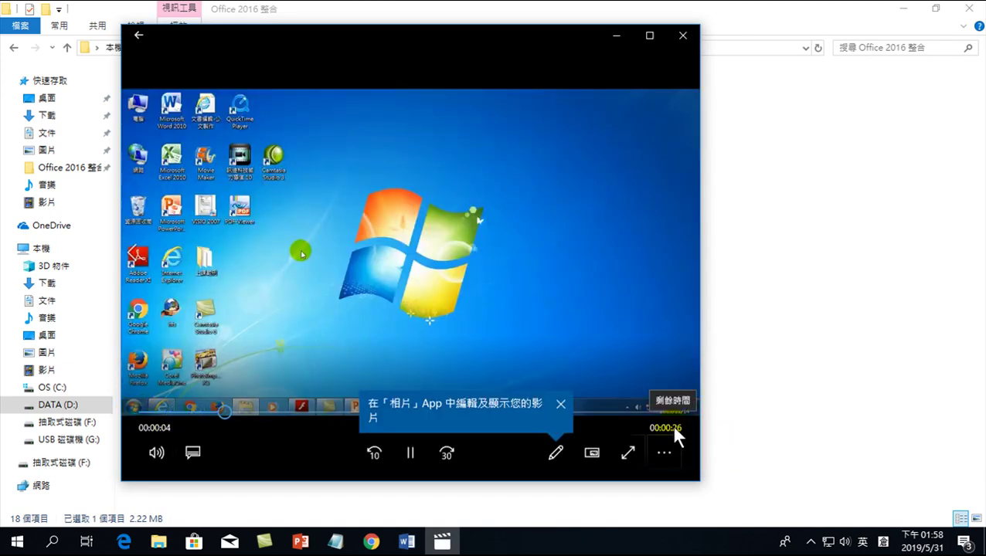
{"action": "left_click", "coordinate": [674, 410]}
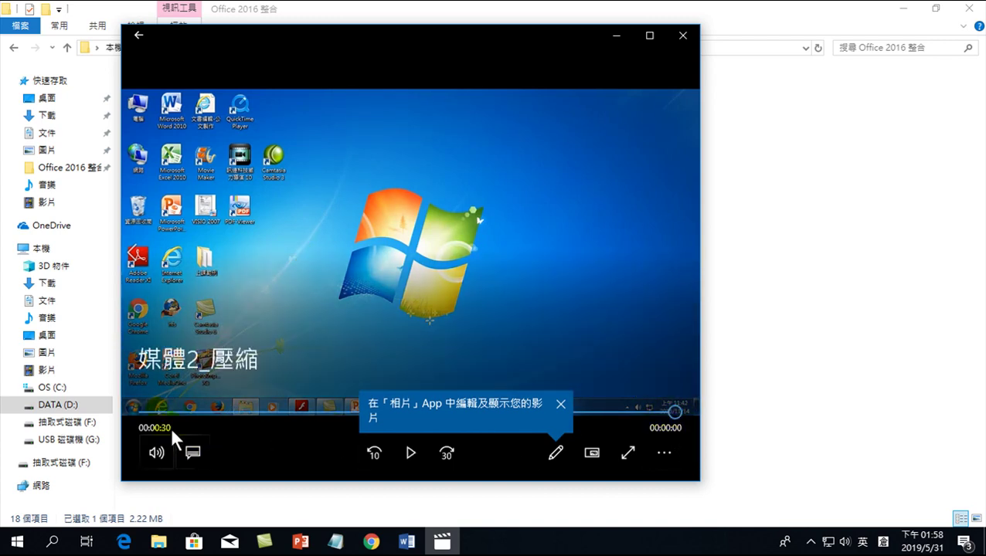
{"action": "left_click", "coordinate": [684, 35]}
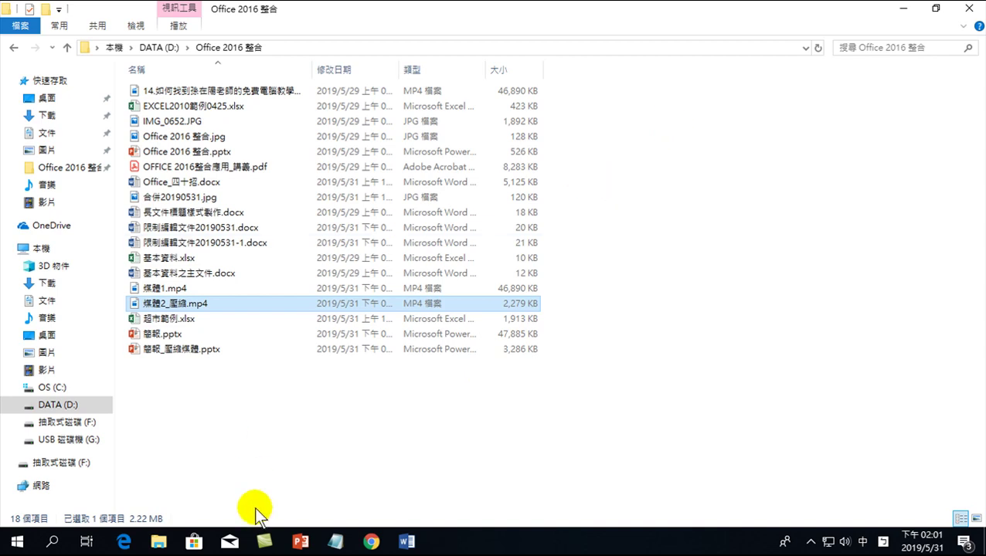
{"action": "left_click", "coordinate": [372, 542]}
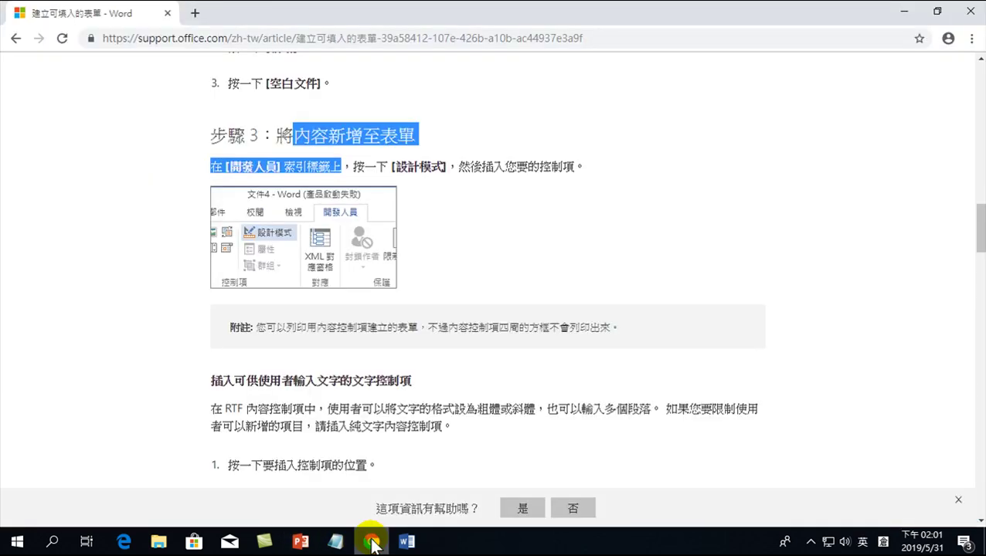
{"action": "left_click", "coordinate": [282, 39]}
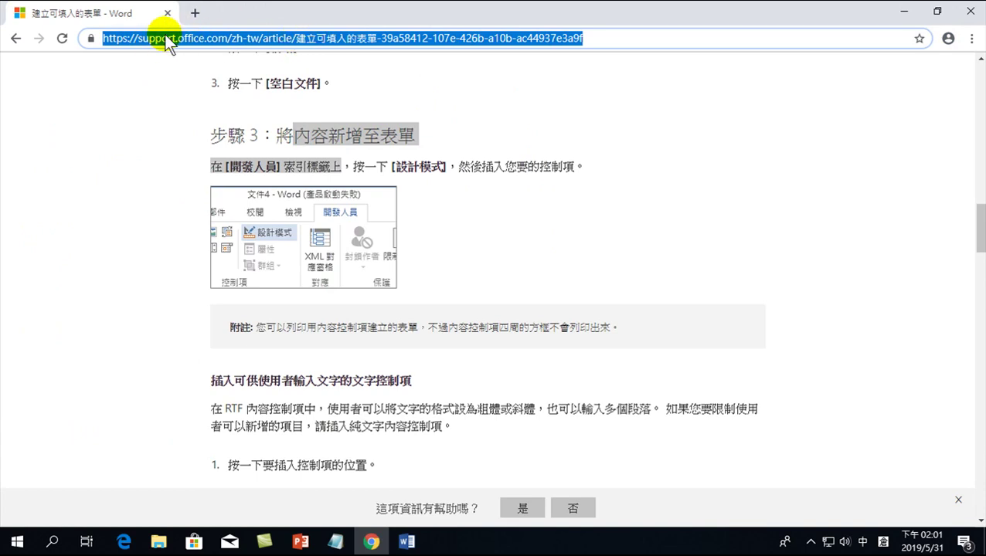
{"action": "type", "text": "w"}
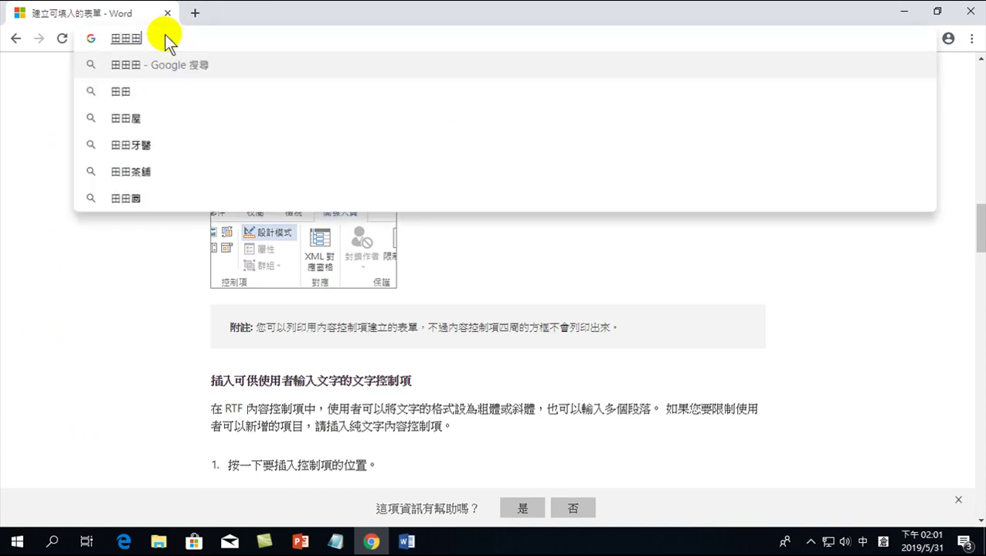
{"action": "type", "text": "ww.google.com.tw"}
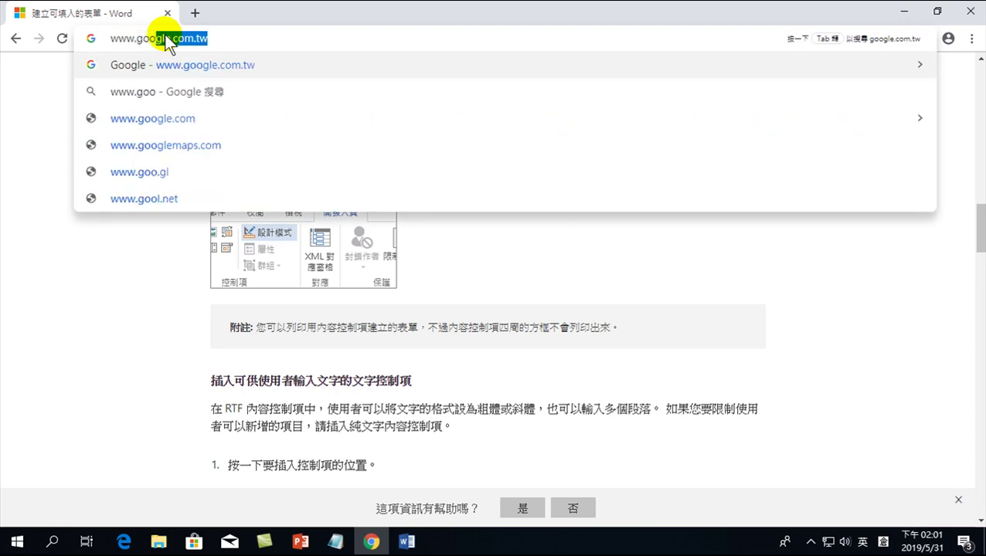
{"action": "key", "text": "Return"}
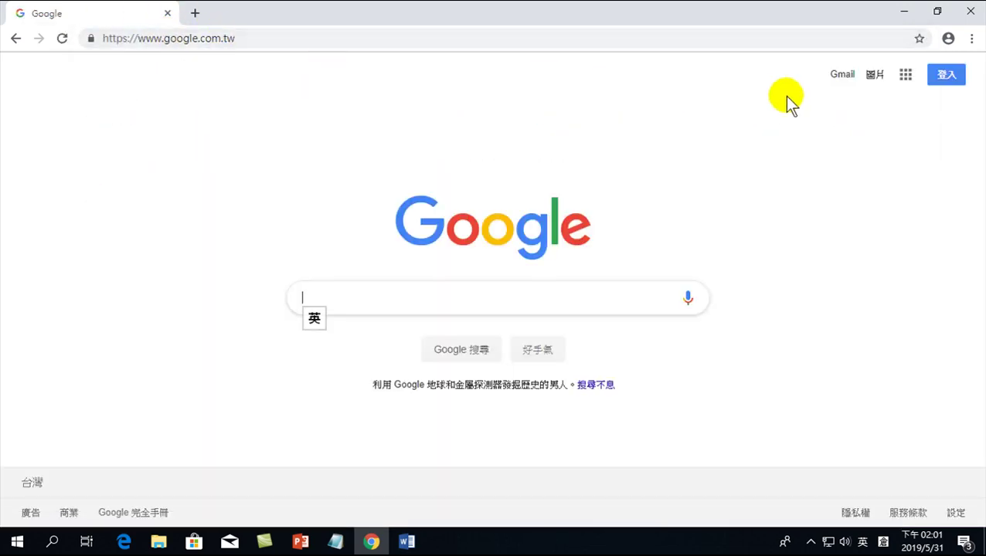
Step: Search Google for 大自然 and dismiss the location permission prompt
{"action": "left_click", "coordinate": [333, 298]}
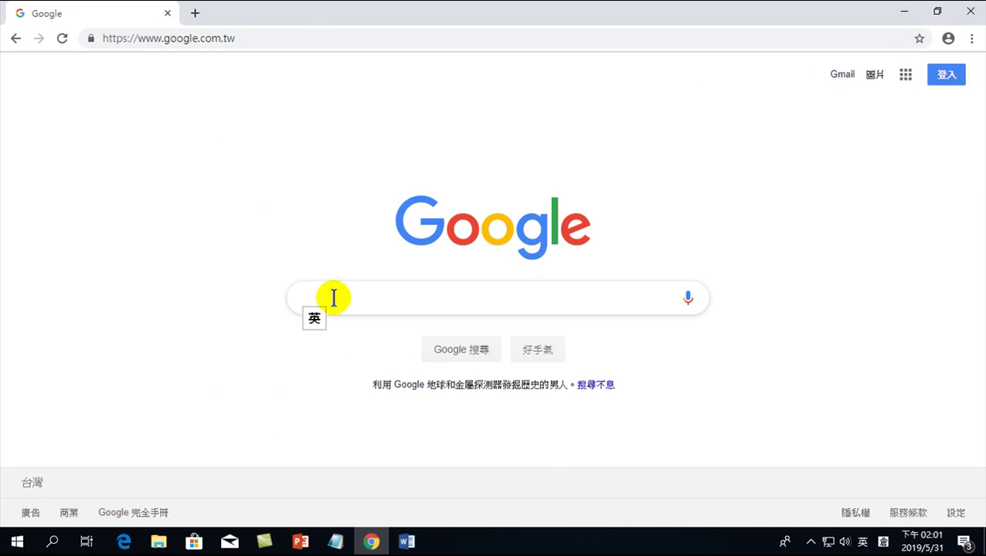
{"action": "type", "text": "大"}
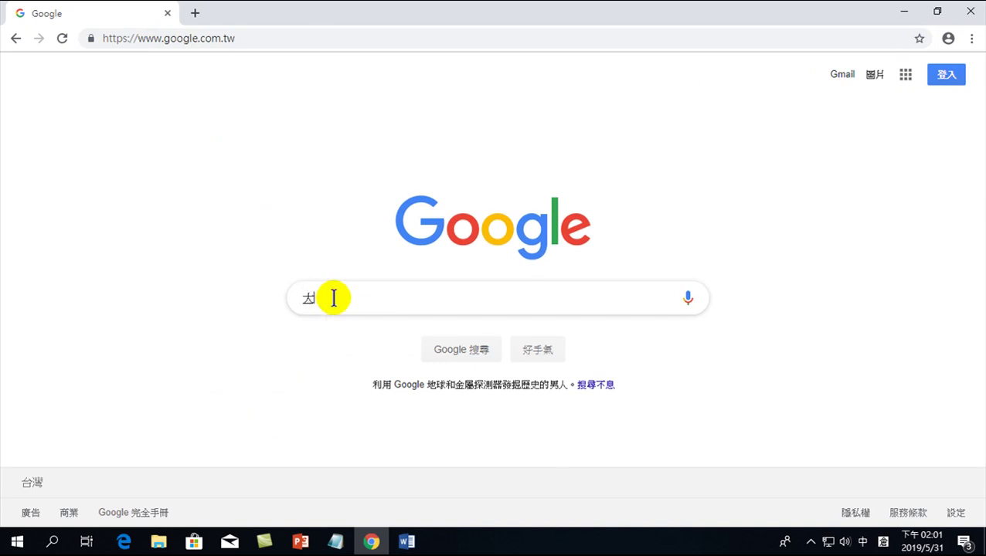
{"action": "type", "text": "自"}
{"action": "key", "text": "Down"}
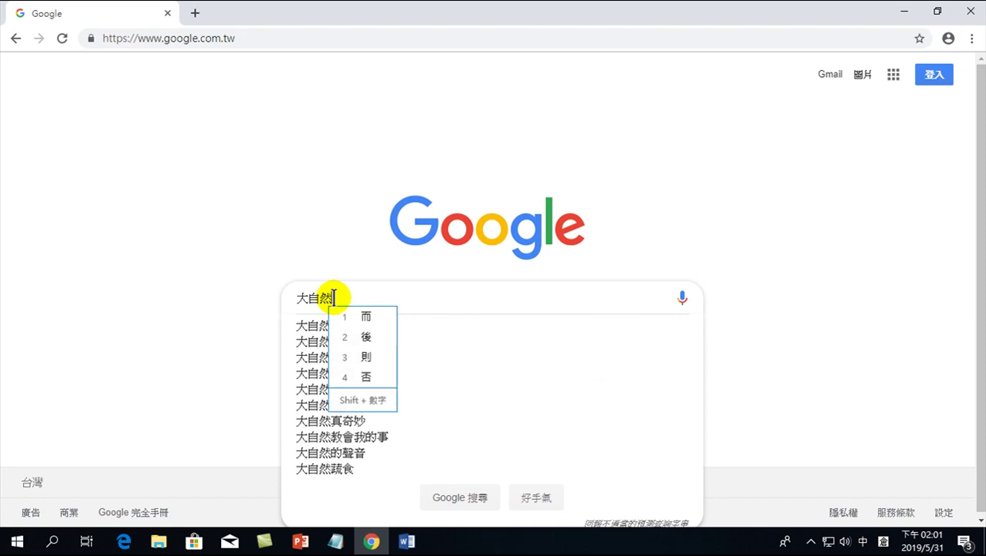
{"action": "key", "text": "Return"}
{"action": "key", "text": "Return"}
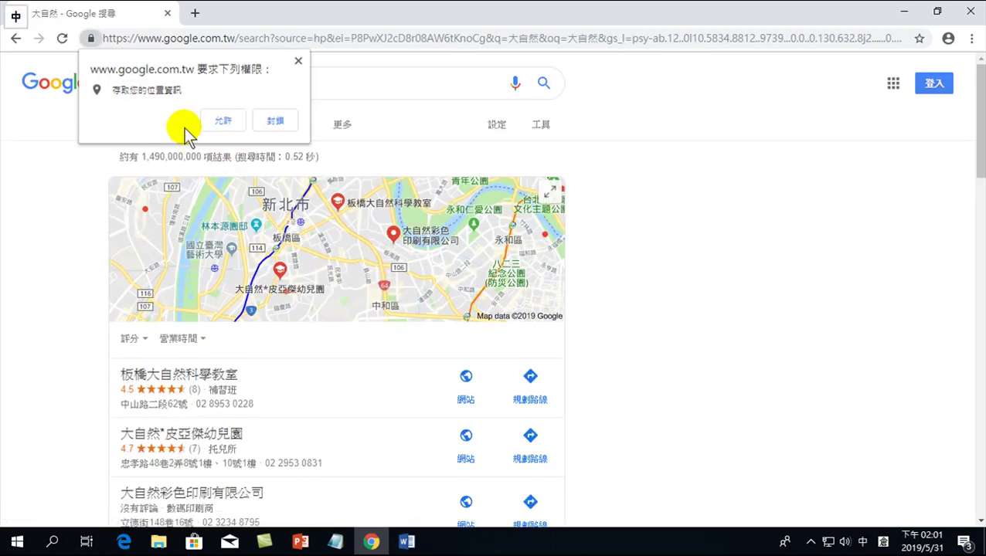
{"action": "left_click", "coordinate": [300, 62]}
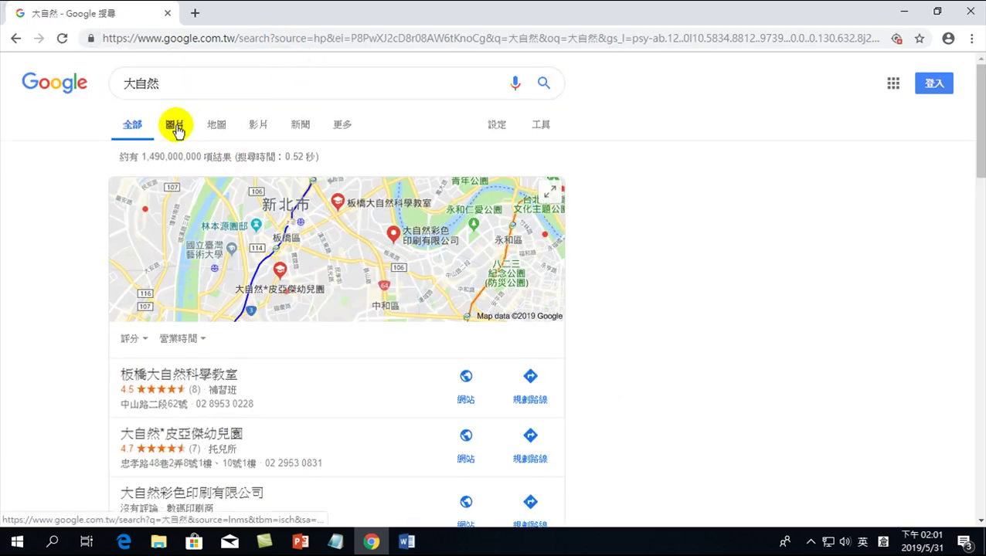
Step: Show image results filtered by usage rights to 標示為允許再利用且可修改
{"action": "left_click", "coordinate": [175, 127]}
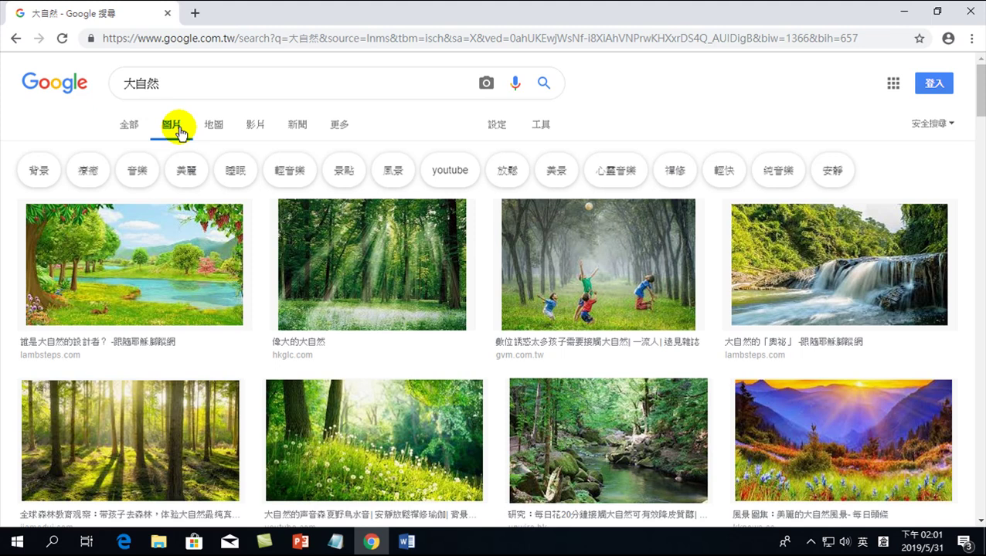
{"action": "left_click", "coordinate": [541, 129]}
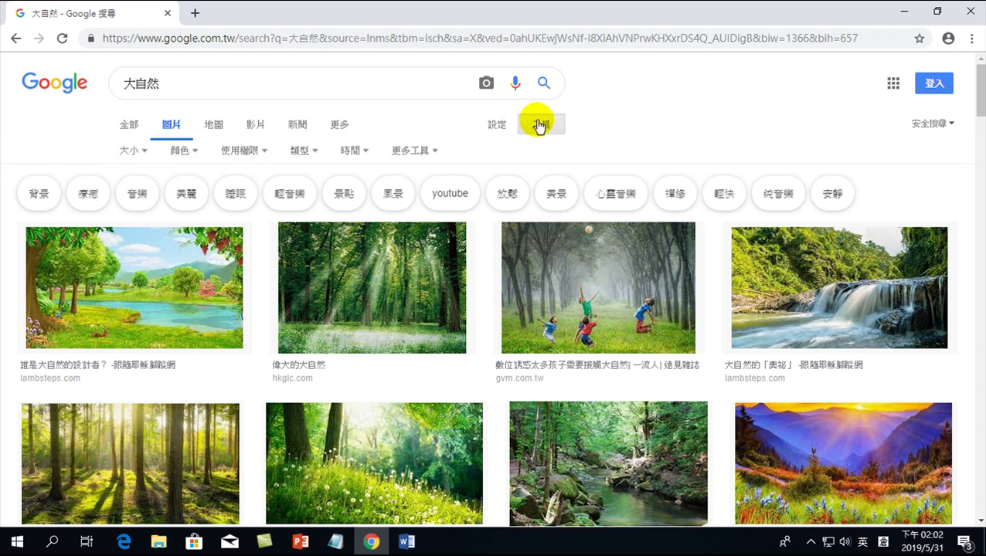
{"action": "left_click", "coordinate": [263, 152]}
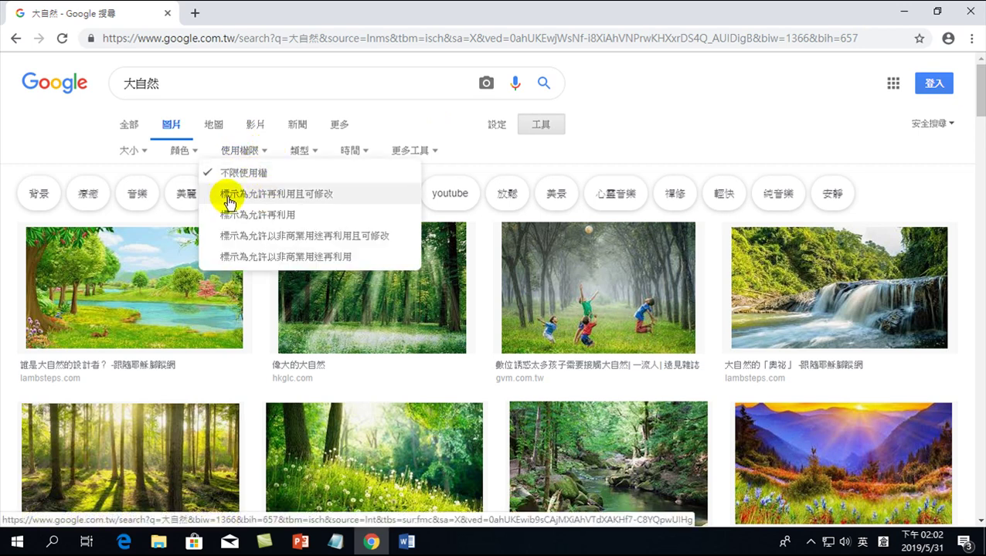
{"action": "left_click", "coordinate": [326, 198]}
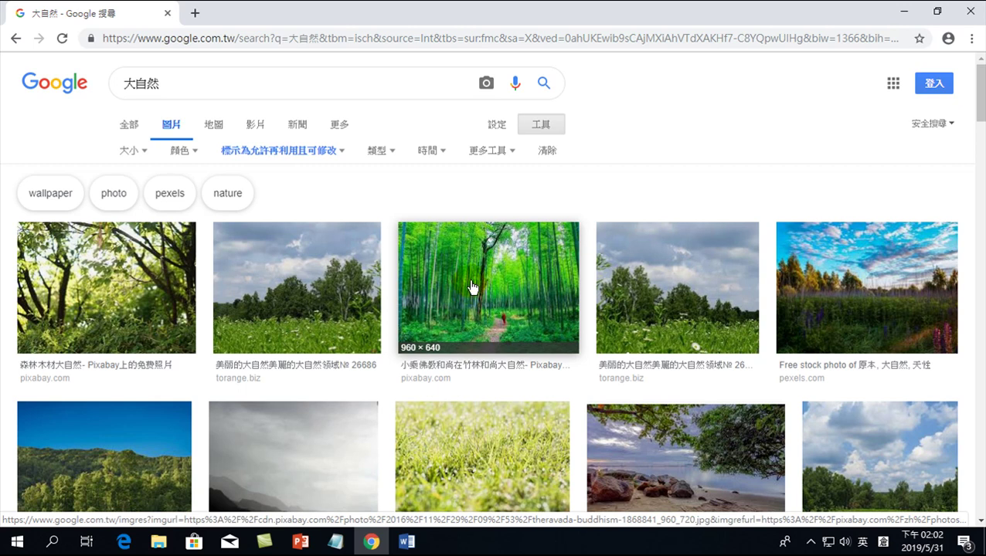
Step: Preview the 960×640 bamboo forest photo and open its Pixabay page
{"action": "left_click", "coordinate": [473, 287]}
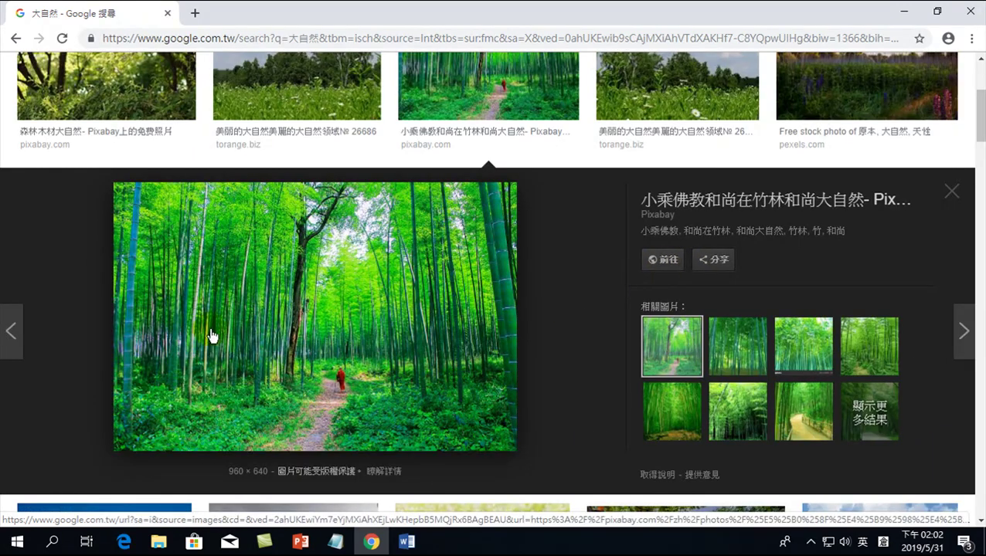
{"action": "left_click", "coordinate": [666, 264]}
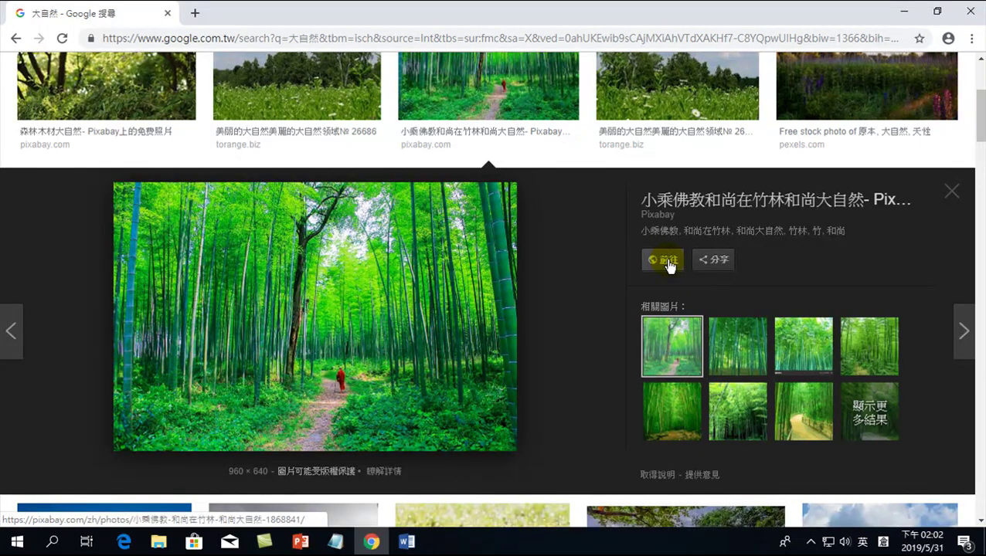
{"action": "left_click", "coordinate": [667, 261]}
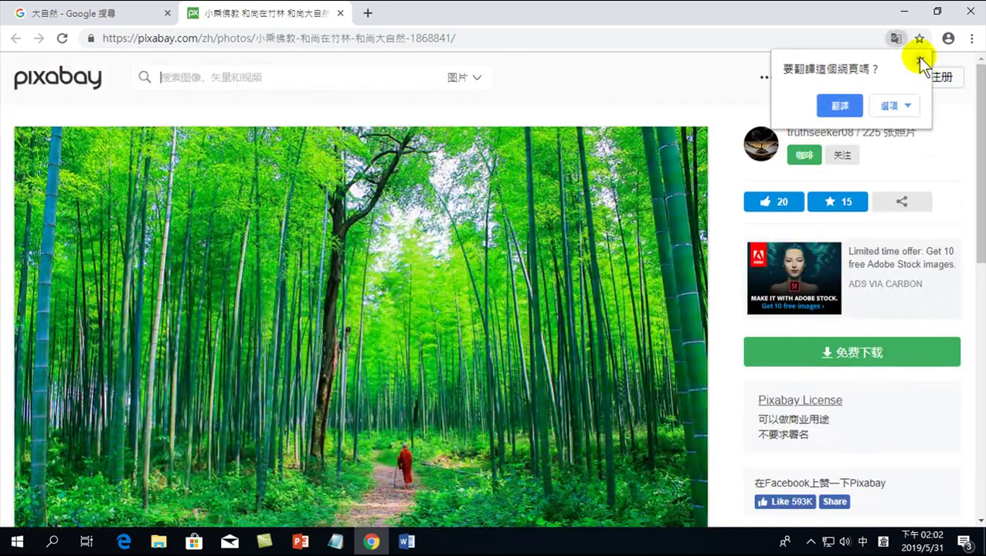
{"action": "left_click", "coordinate": [919, 59]}
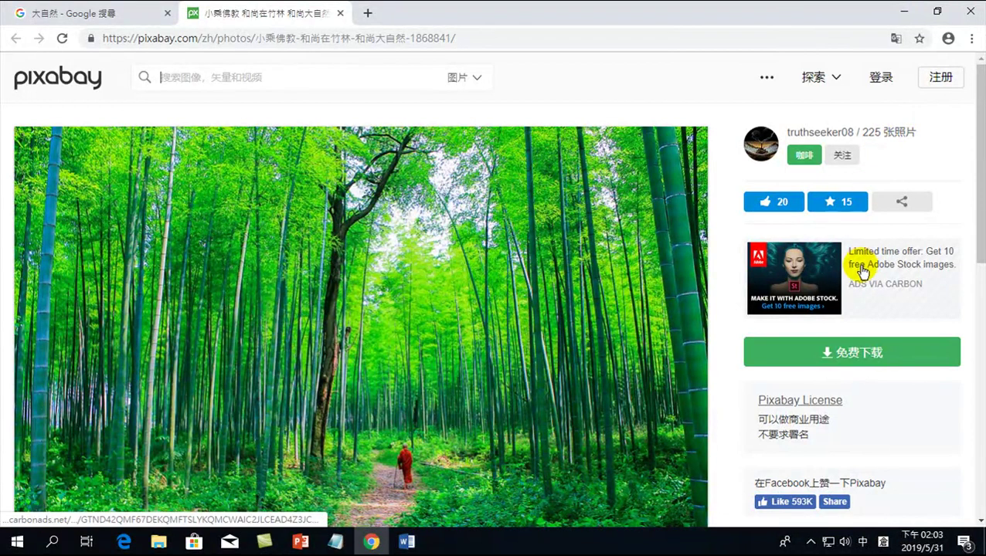
{"action": "scroll", "coordinate": [862, 272], "scroll_direction": "down", "scroll_amount": 1}
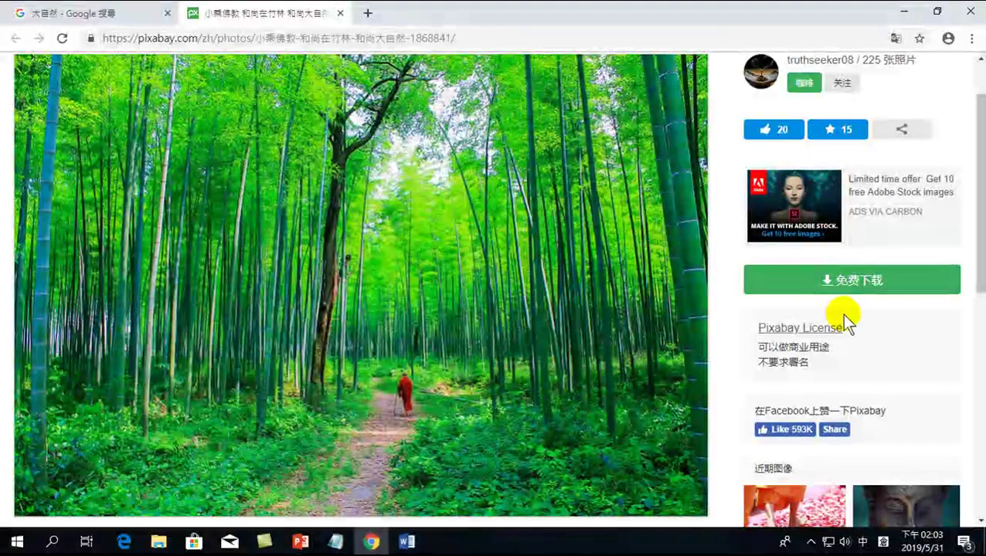
{"action": "scroll", "coordinate": [843, 320], "scroll_direction": "down", "scroll_amount": 2}
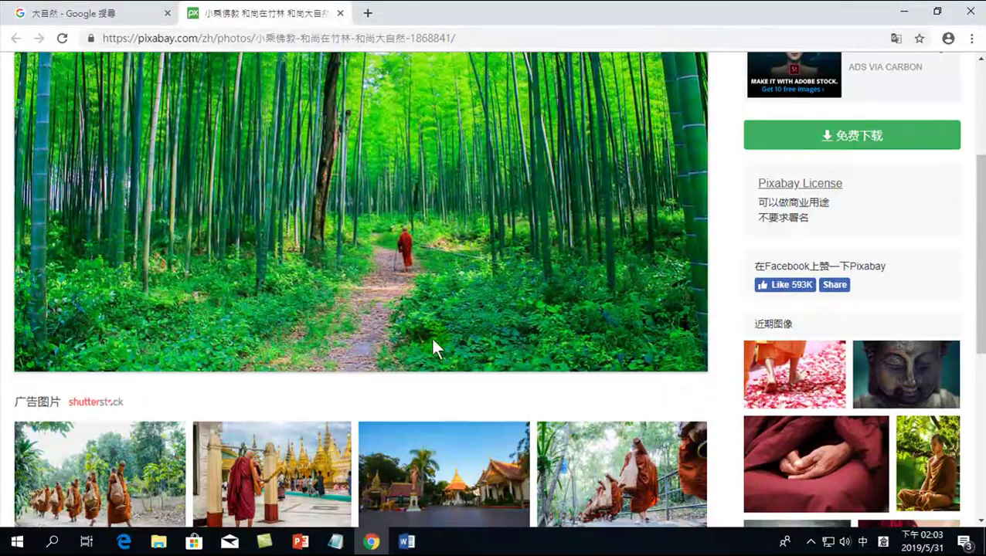
{"action": "scroll", "coordinate": [432, 341], "scroll_direction": "down", "scroll_amount": 3}
{"action": "scroll", "coordinate": [425, 340], "scroll_direction": "up", "scroll_amount": 4}
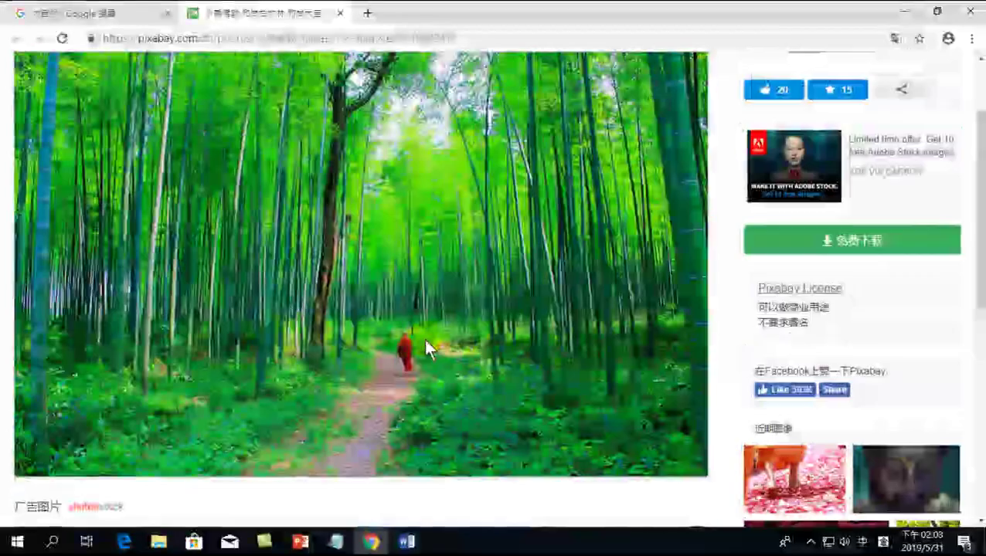
{"action": "scroll", "coordinate": [553, 317], "scroll_direction": "down", "scroll_amount": 2}
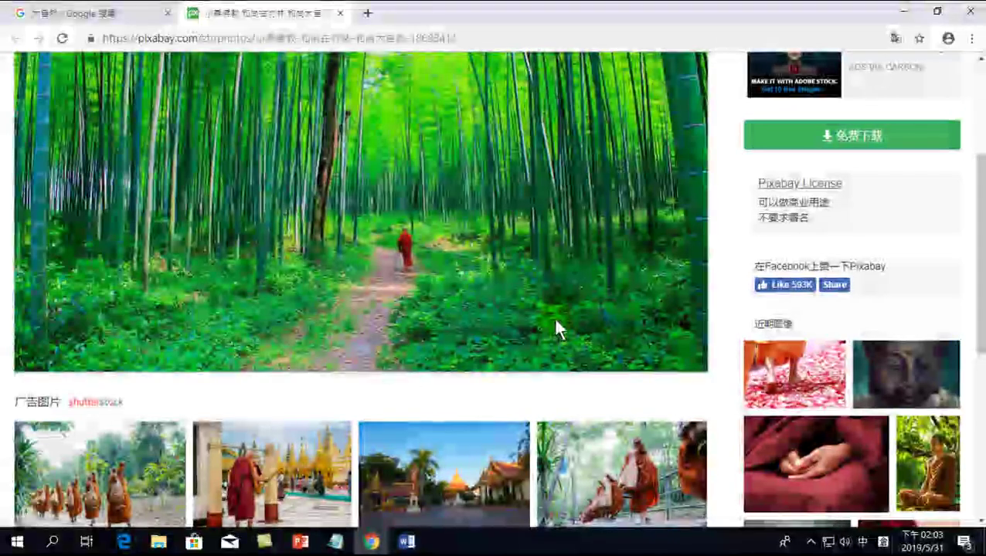
{"action": "key", "text": "ctrl+f"}
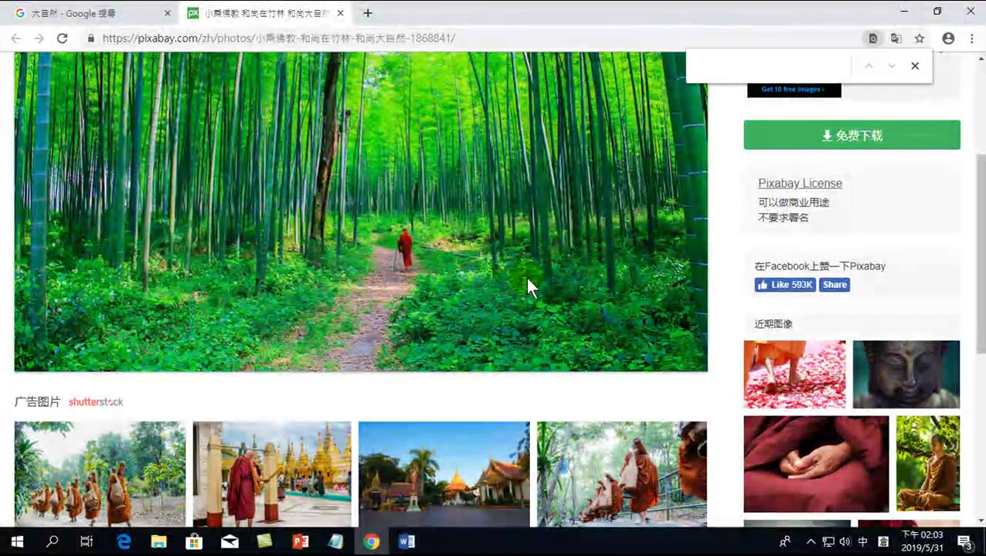
{"action": "type", "text": "cc"}
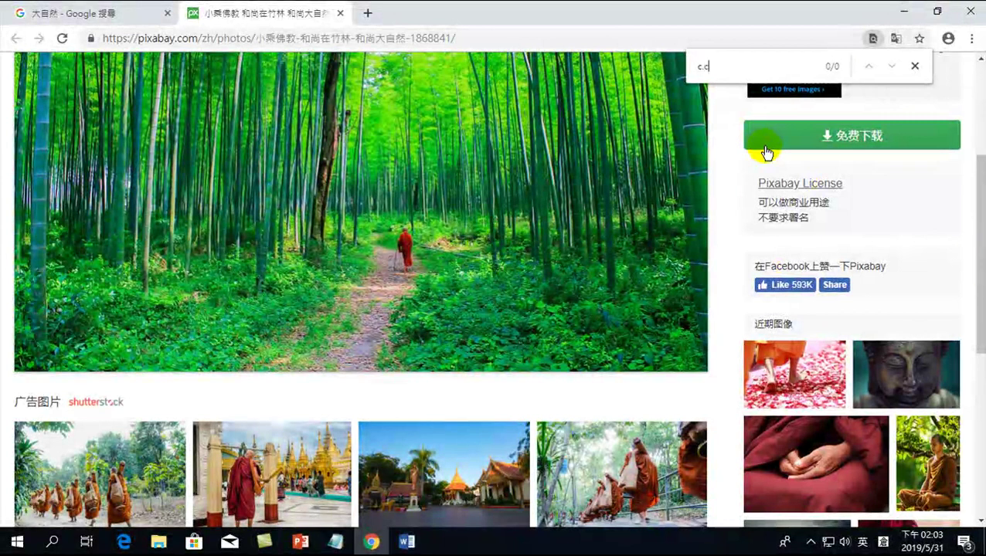
{"action": "key", "text": "BackSpace"}
{"action": "key", "text": "BackSpace"}
{"action": "left_click", "coordinate": [914, 66]}
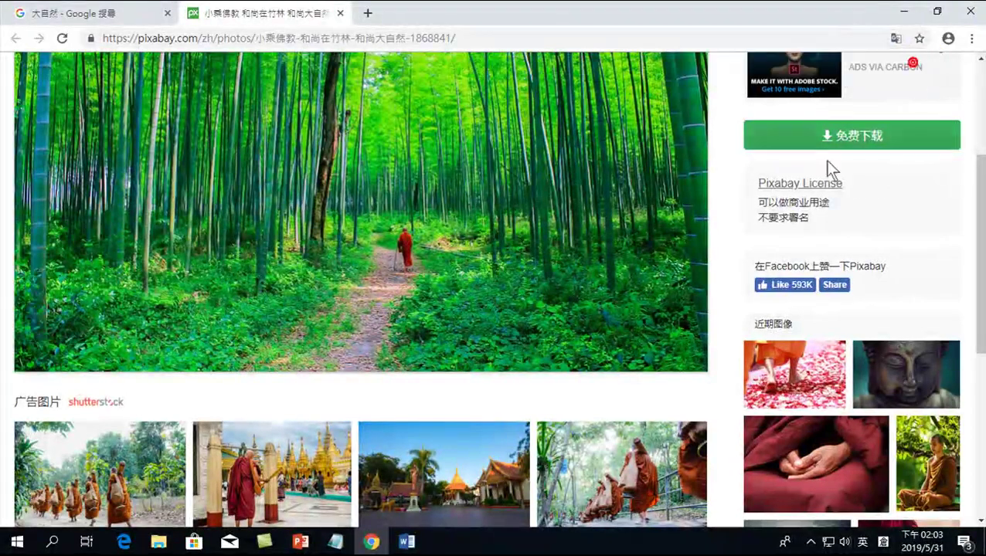
{"action": "scroll", "coordinate": [623, 275], "scroll_direction": "up", "scroll_amount": 3}
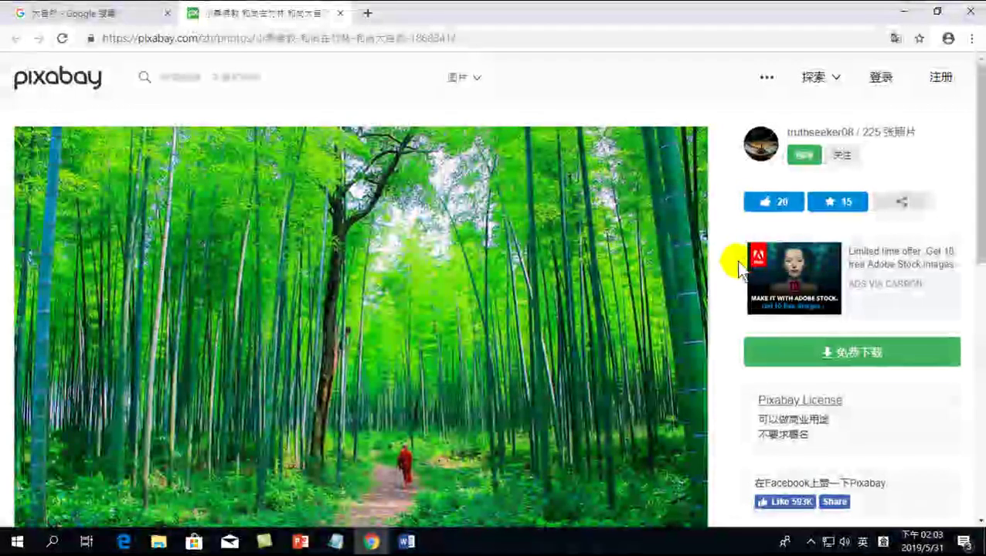
{"action": "scroll", "coordinate": [900, 275], "scroll_direction": "down", "scroll_amount": 2}
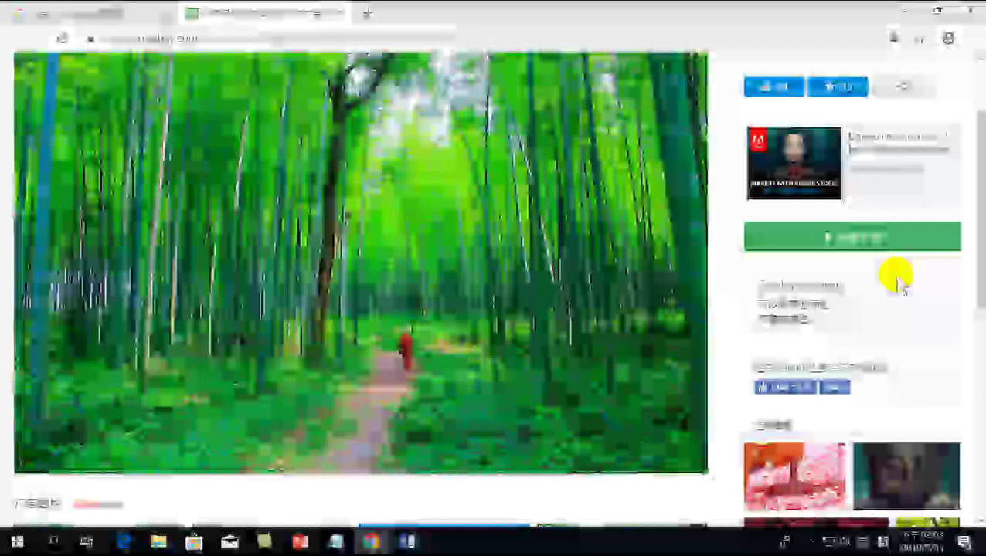
{"action": "scroll", "coordinate": [895, 275], "scroll_direction": "down", "scroll_amount": 2}
{"action": "scroll", "coordinate": [889, 283], "scroll_direction": "down", "scroll_amount": 2}
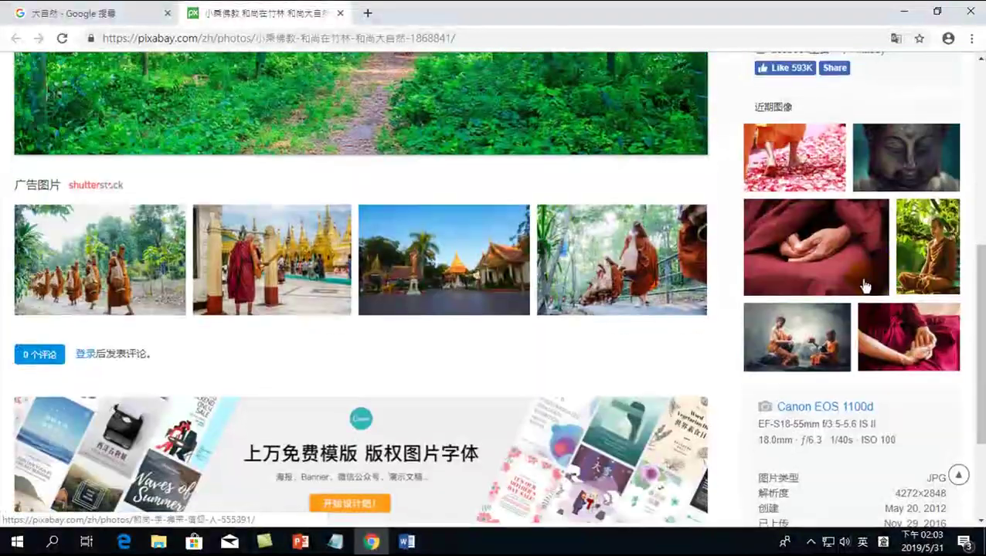
{"action": "scroll", "coordinate": [863, 286], "scroll_direction": "down", "scroll_amount": 2}
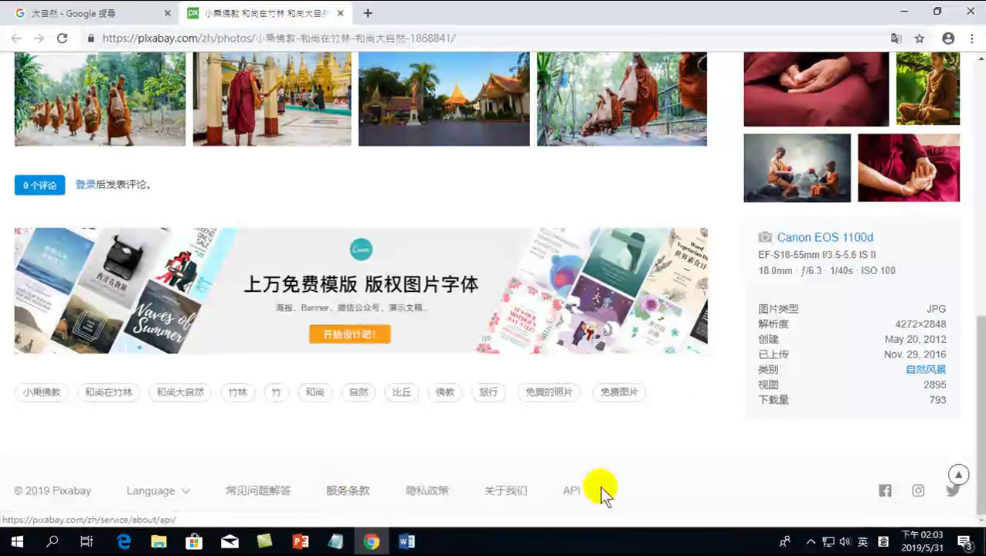
{"action": "scroll", "coordinate": [741, 421], "scroll_direction": "up", "scroll_amount": 4}
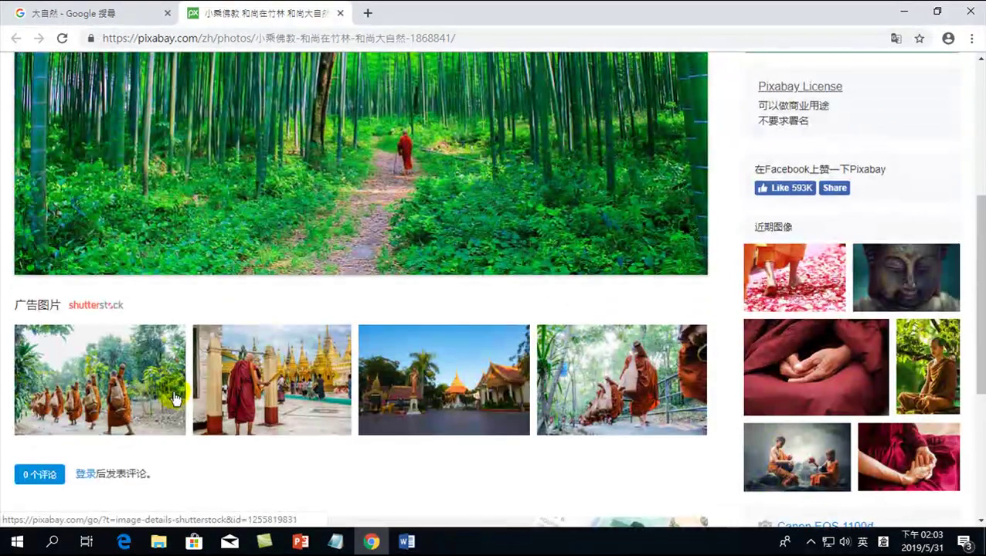
{"action": "scroll", "coordinate": [391, 299], "scroll_direction": "up", "scroll_amount": 4}
{"action": "scroll", "coordinate": [422, 313], "scroll_direction": "down", "scroll_amount": 1}
{"action": "scroll", "coordinate": [437, 326], "scroll_direction": "down", "scroll_amount": 2}
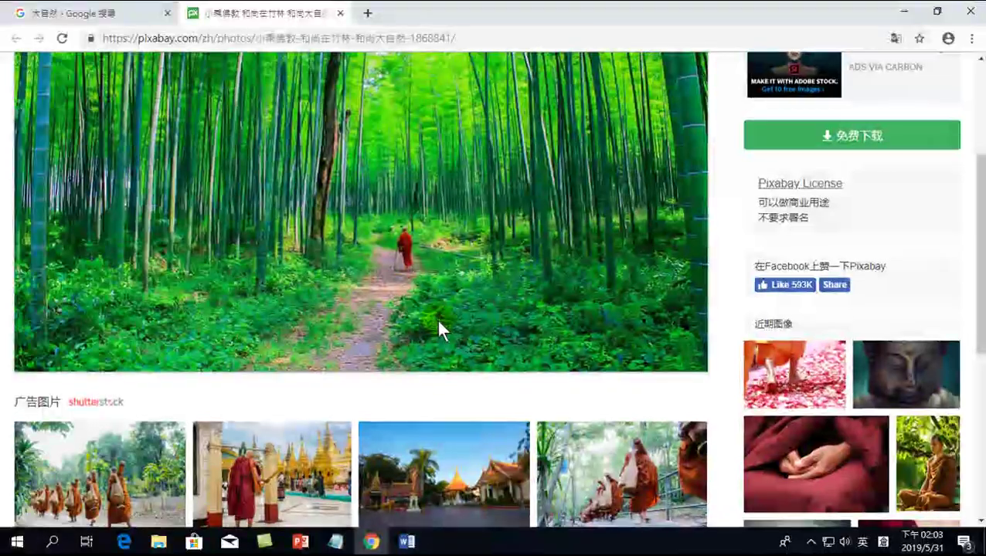
{"action": "scroll", "coordinate": [446, 317], "scroll_direction": "up", "scroll_amount": 3}
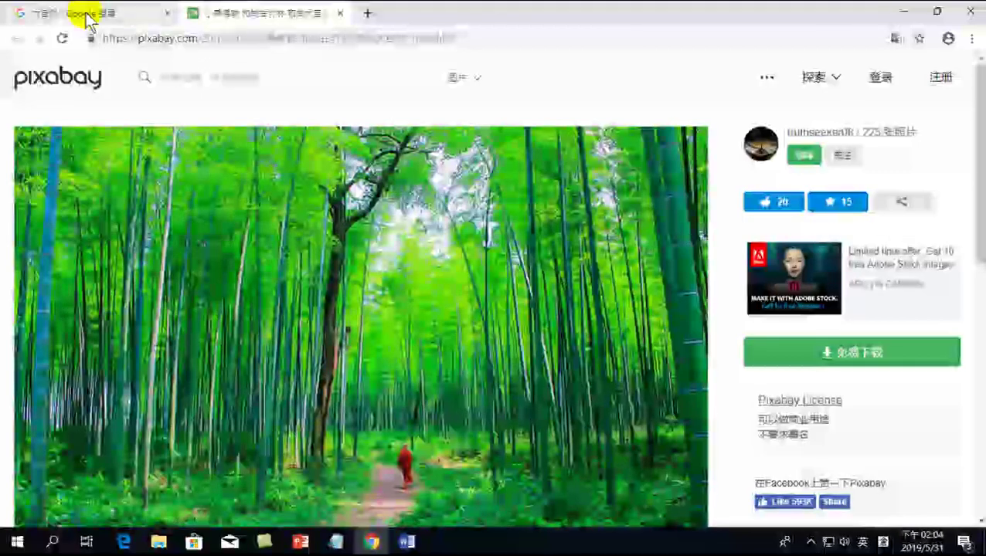
Step: Close the Pixabay tab and open the rocky beach photo's Flickr source page
{"action": "left_click", "coordinate": [340, 13]}
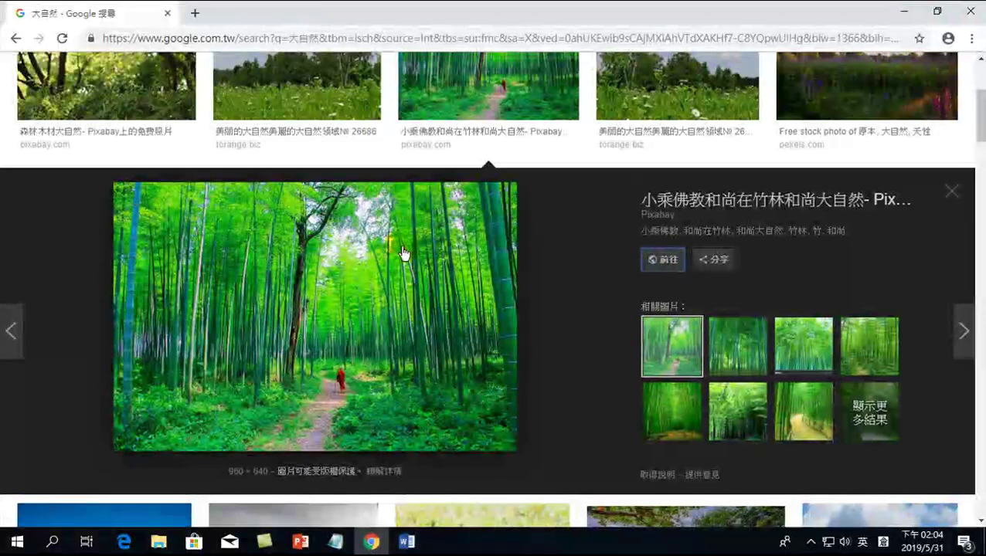
{"action": "scroll", "coordinate": [694, 312], "scroll_direction": "up", "scroll_amount": 3}
{"action": "scroll", "coordinate": [528, 345], "scroll_direction": "down", "scroll_amount": 5}
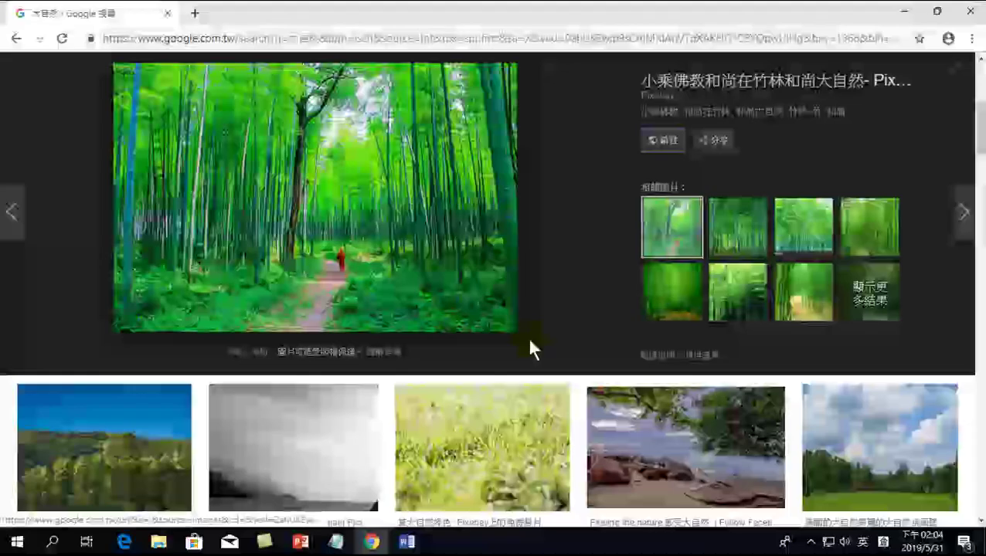
{"action": "scroll", "coordinate": [402, 337], "scroll_direction": "down", "scroll_amount": 4}
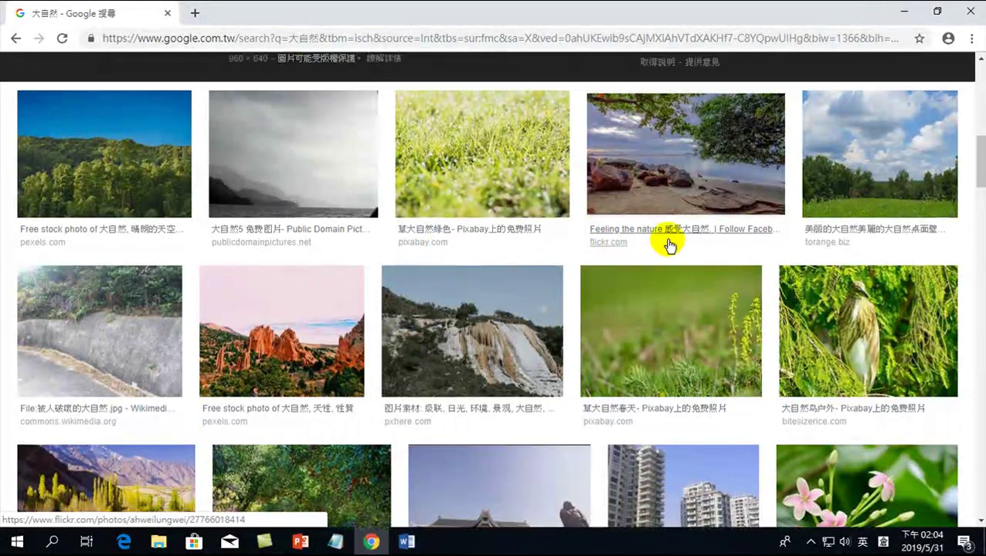
{"action": "scroll", "coordinate": [669, 246], "scroll_direction": "up", "scroll_amount": 2}
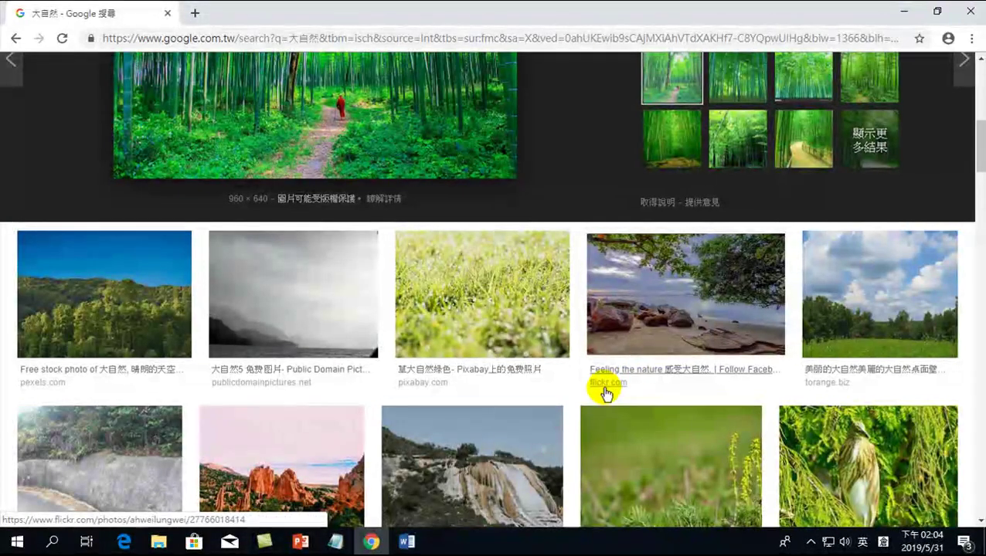
{"action": "left_click", "coordinate": [658, 309]}
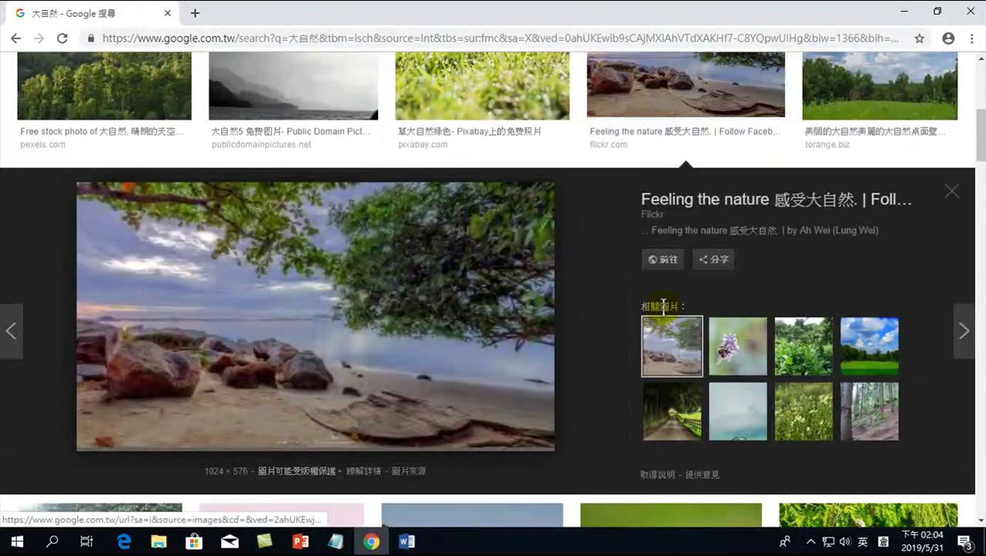
{"action": "left_click", "coordinate": [662, 260]}
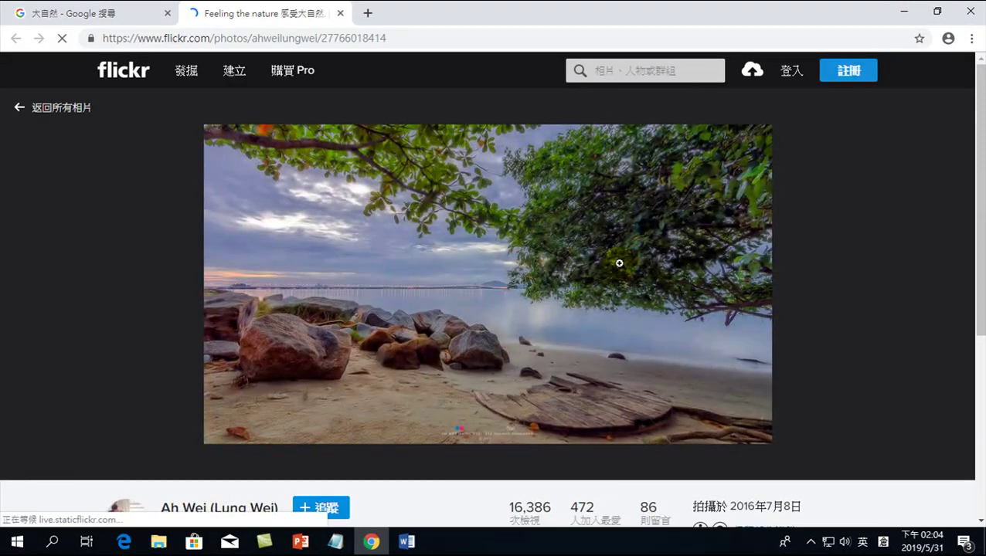
Step: Scroll the Flickr beach photo page to review its author, stats and 保留部分權利 licence
{"action": "scroll", "coordinate": [603, 275], "scroll_direction": "down", "scroll_amount": 1}
{"action": "scroll", "coordinate": [599, 275], "scroll_direction": "down", "scroll_amount": 1}
{"action": "scroll", "coordinate": [564, 223], "scroll_direction": "up", "scroll_amount": 2}
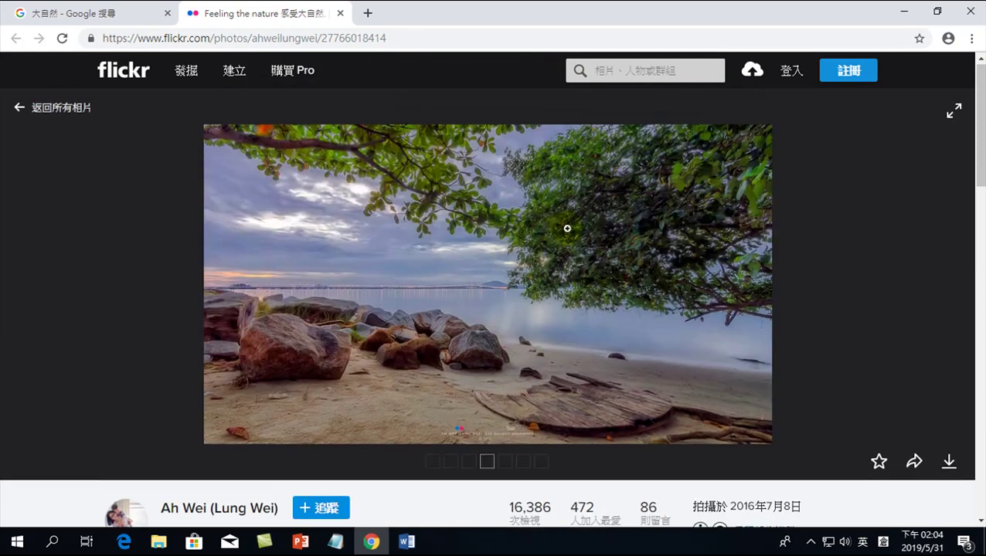
{"action": "scroll", "coordinate": [448, 248], "scroll_direction": "down", "scroll_amount": 2}
{"action": "scroll", "coordinate": [460, 271], "scroll_direction": "down", "scroll_amount": 1}
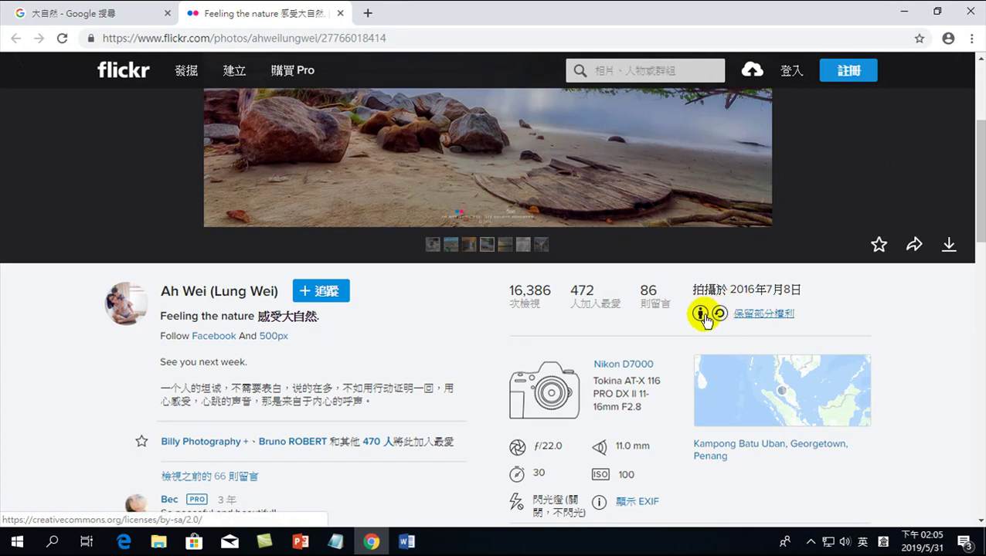
{"action": "scroll", "coordinate": [518, 279], "scroll_direction": "up", "scroll_amount": 3}
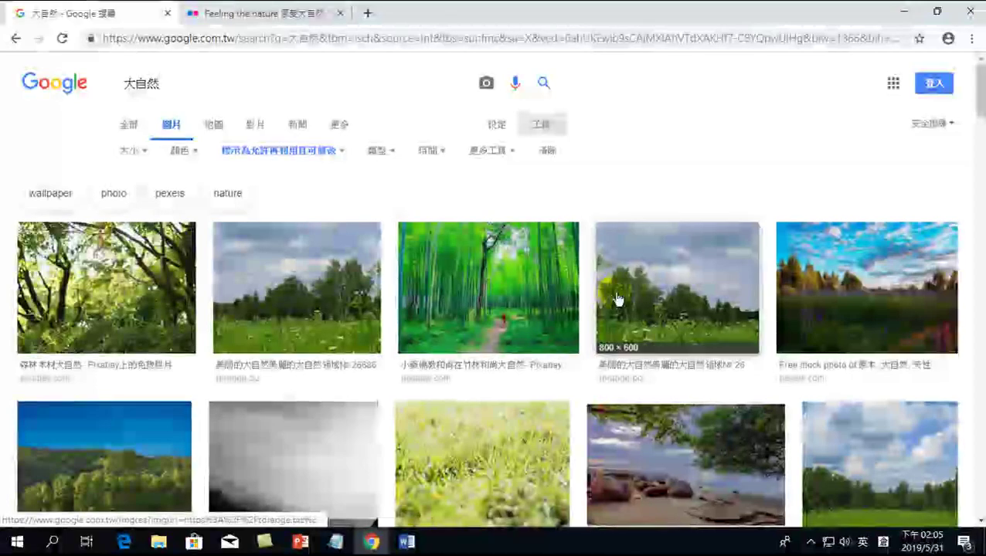
Step: Save the rocky-beach and meadow-under-clouds photos into Downloads via 另存圖檔
{"action": "left_click", "coordinate": [623, 402]}
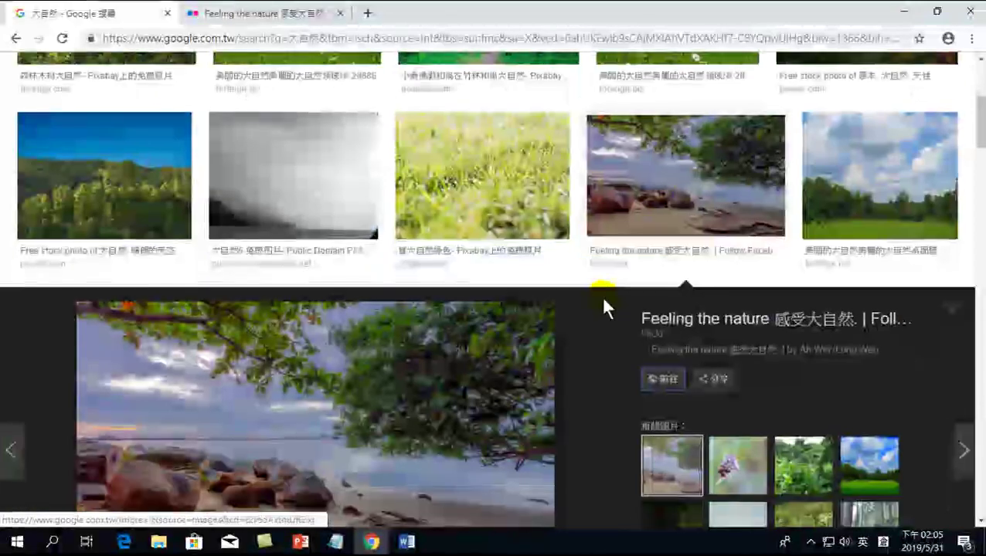
{"action": "right_click", "coordinate": [285, 381]}
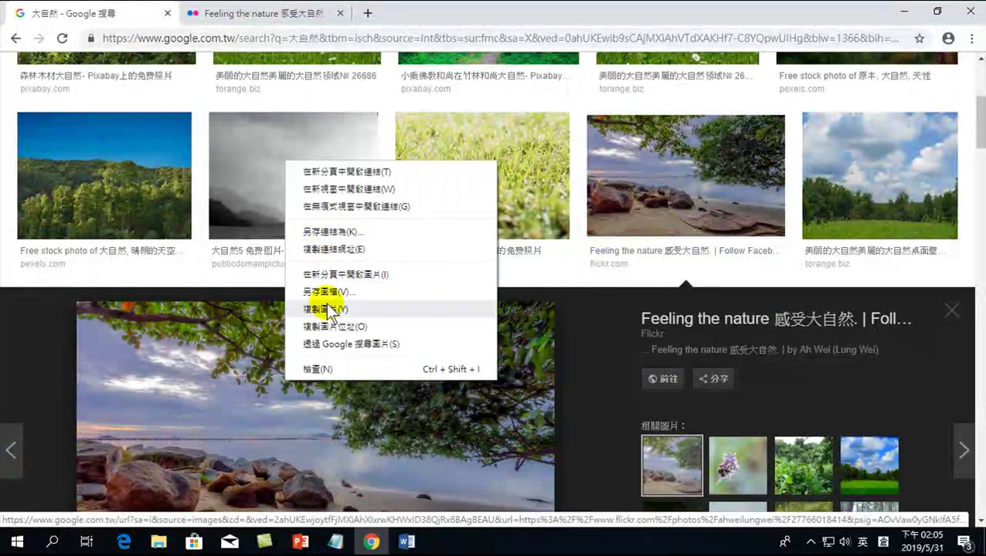
{"action": "left_click", "coordinate": [323, 292]}
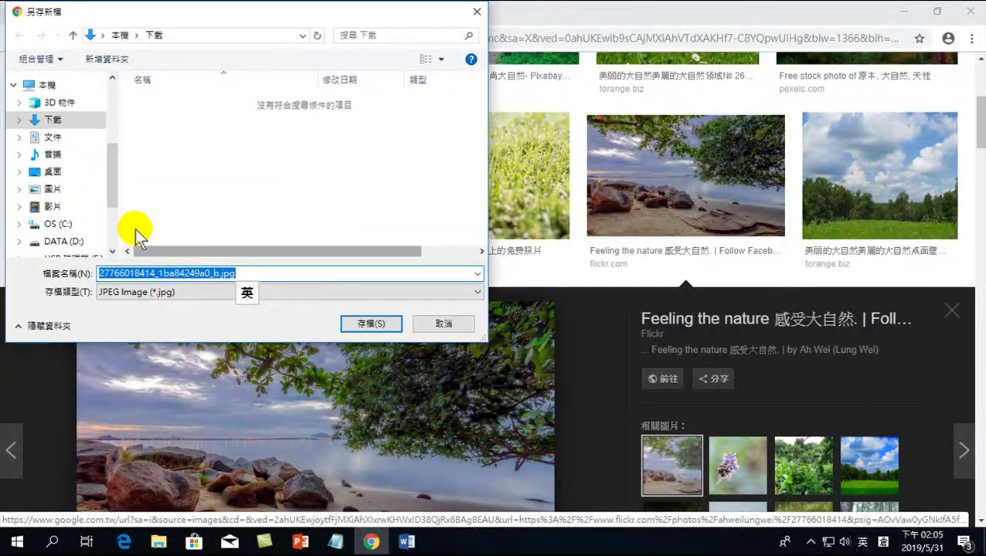
{"action": "left_click", "coordinate": [370, 323]}
{"action": "left_click", "coordinate": [865, 178]}
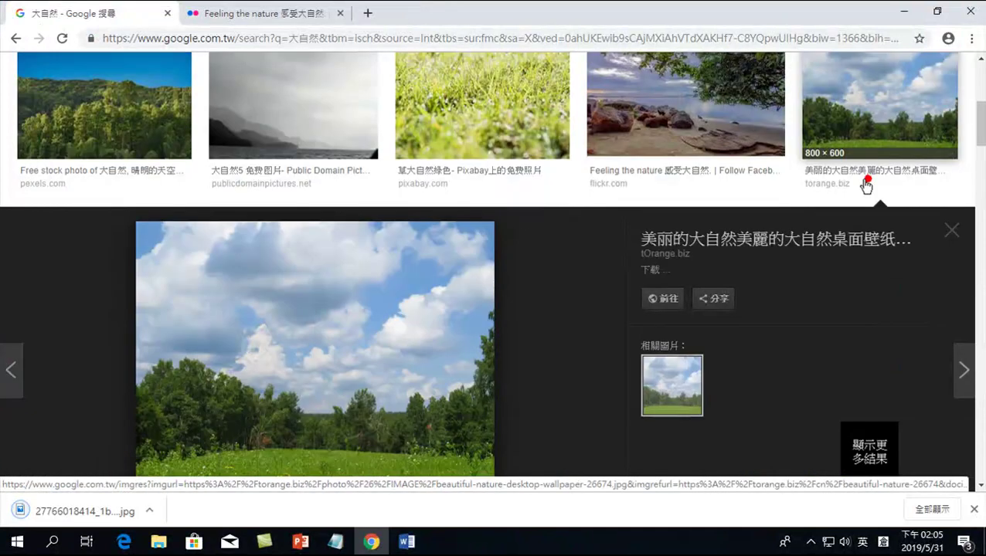
{"action": "right_click", "coordinate": [282, 282]}
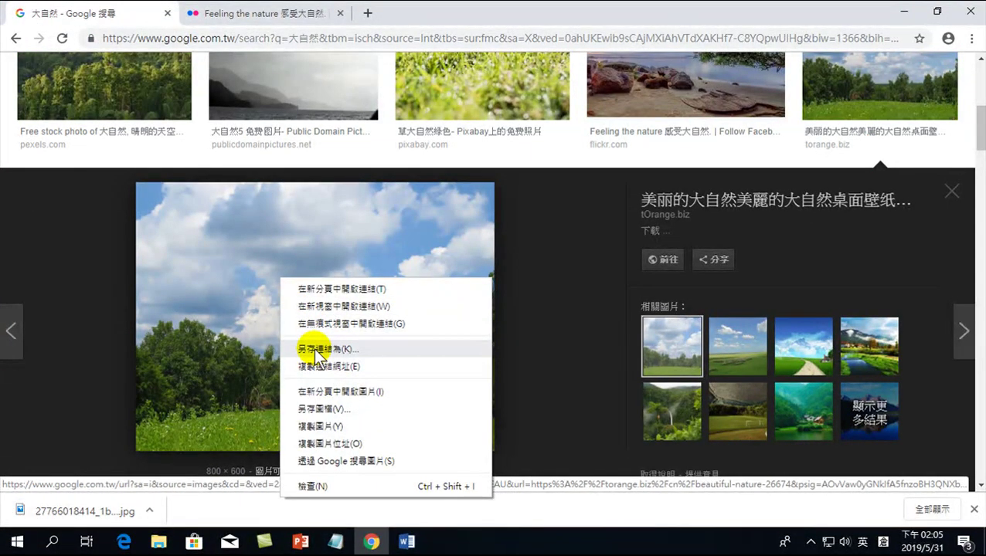
{"action": "left_click", "coordinate": [316, 411]}
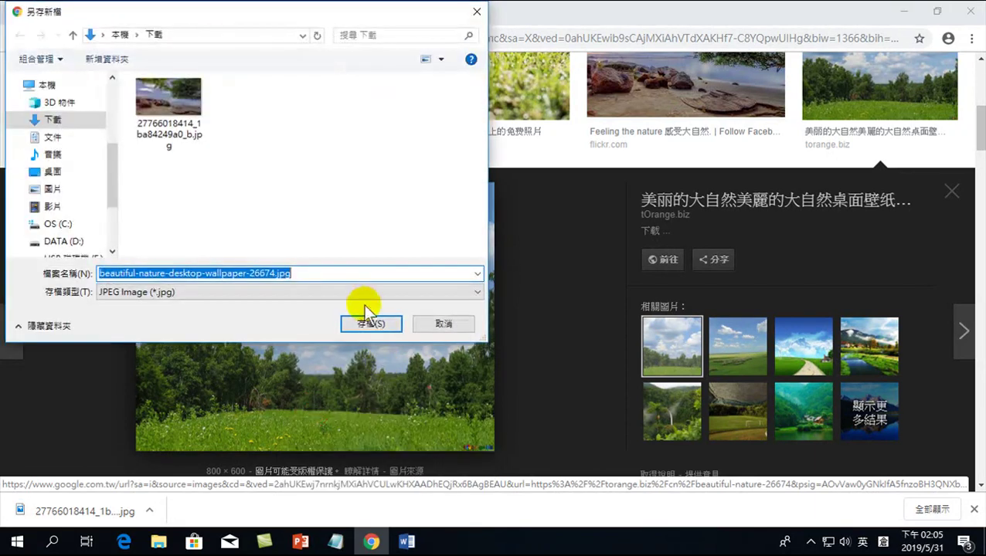
{"action": "left_click", "coordinate": [368, 324]}
Step: Save the heron photo and the forest-path photo (walk-through-nature.jpg) into Downloads
{"action": "scroll", "coordinate": [363, 329], "scroll_direction": "down", "scroll_amount": 5}
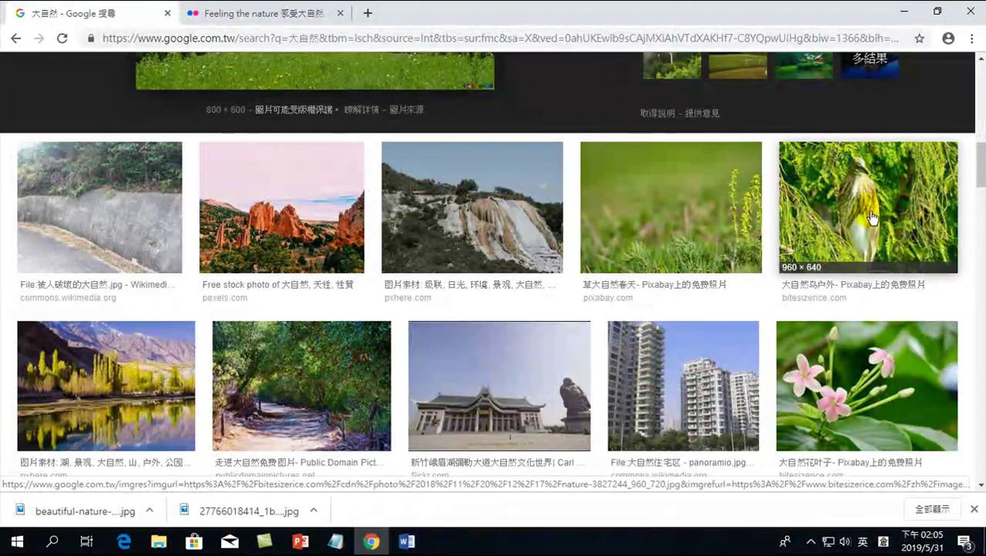
{"action": "left_click", "coordinate": [864, 215]}
{"action": "right_click", "coordinate": [310, 306]}
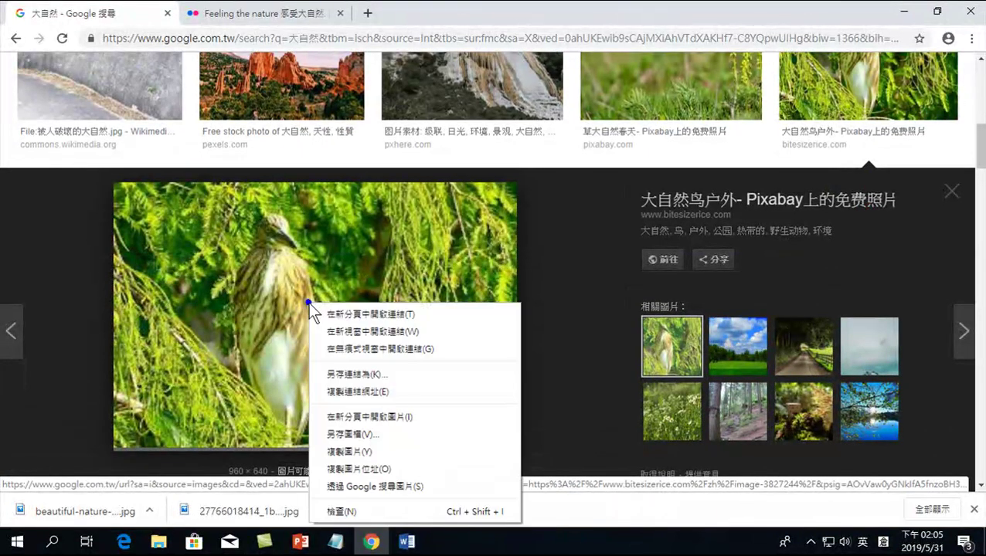
{"action": "left_click", "coordinate": [344, 435]}
{"action": "left_click", "coordinate": [372, 321]}
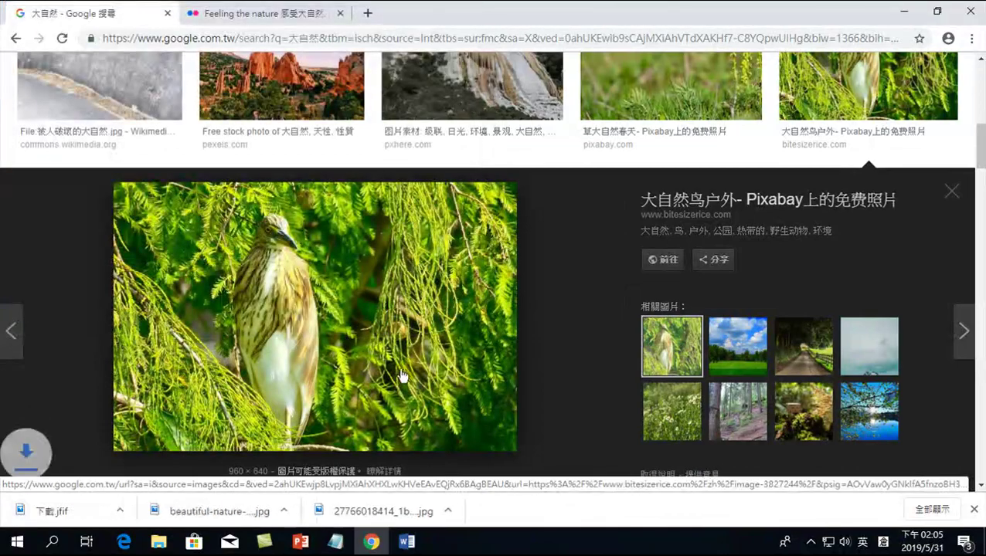
{"action": "scroll", "coordinate": [399, 380], "scroll_direction": "down", "scroll_amount": 4}
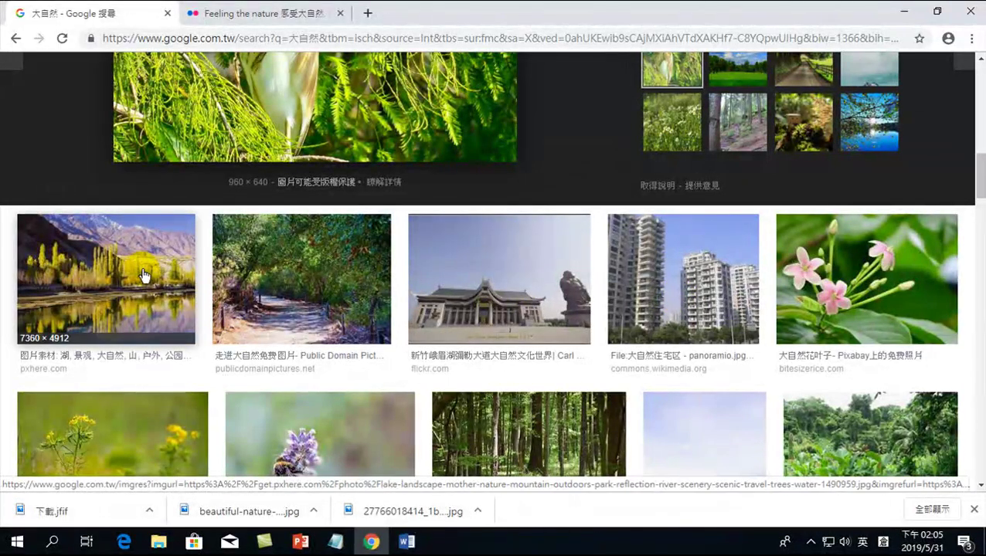
{"action": "left_click", "coordinate": [255, 294]}
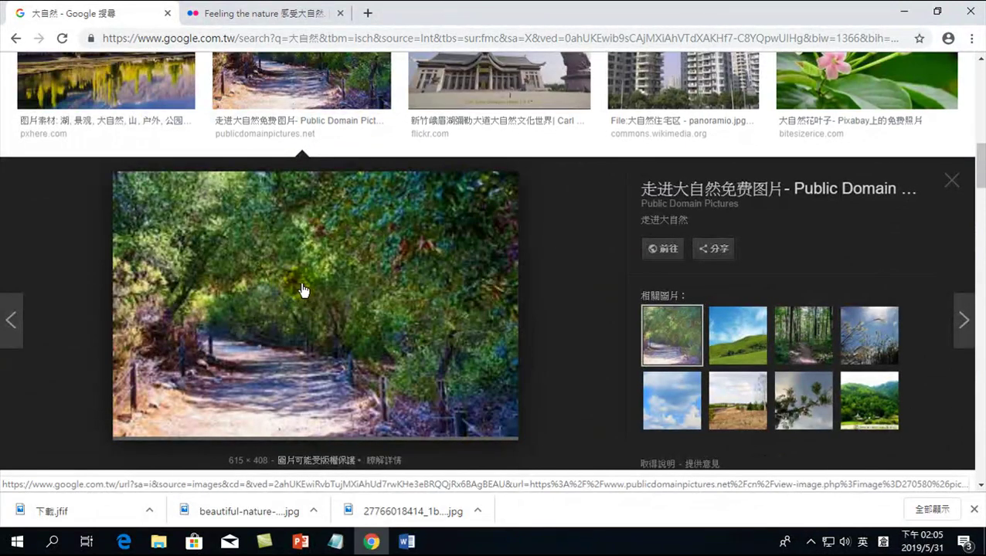
{"action": "right_click", "coordinate": [305, 285]}
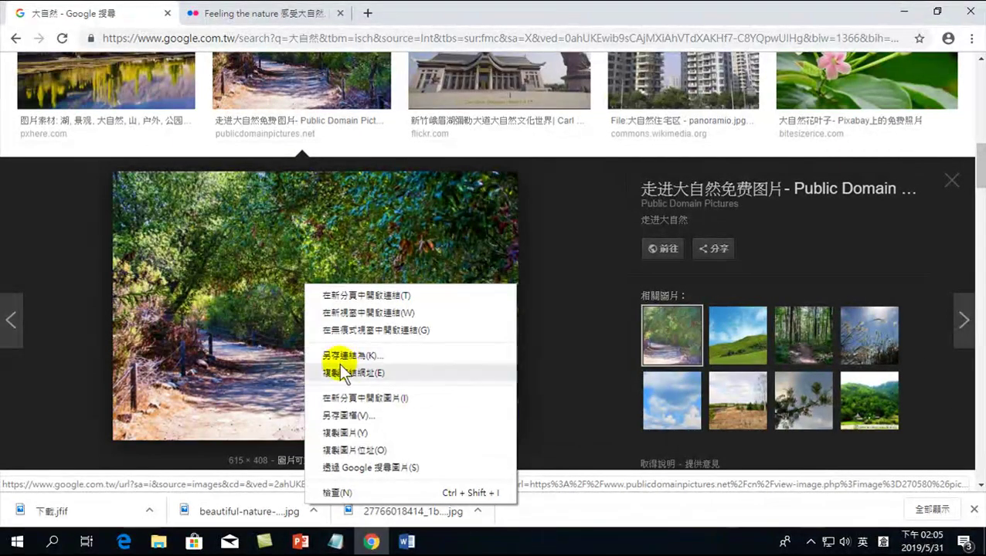
{"action": "left_click", "coordinate": [343, 417]}
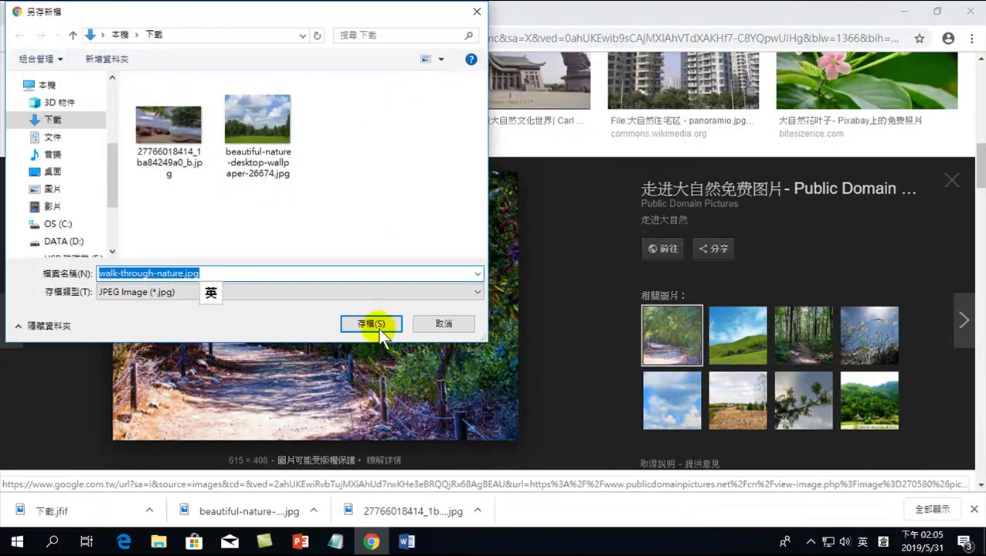
{"action": "left_click", "coordinate": [376, 323]}
Step: Save the yellow-wildflower photo as images.jfif, then return to the Flickr photo tab
{"action": "scroll", "coordinate": [357, 340], "scroll_direction": "down", "scroll_amount": 4}
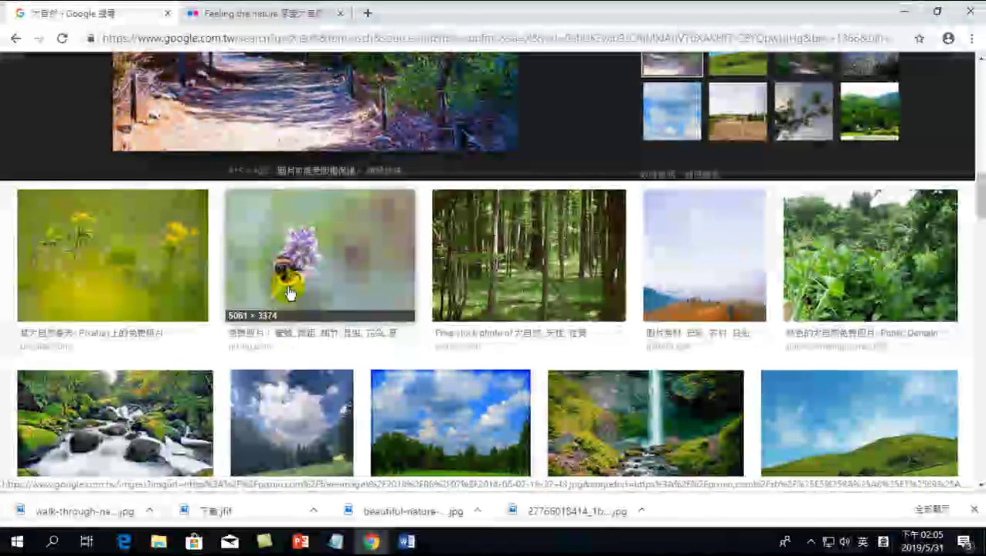
{"action": "left_click", "coordinate": [191, 276]}
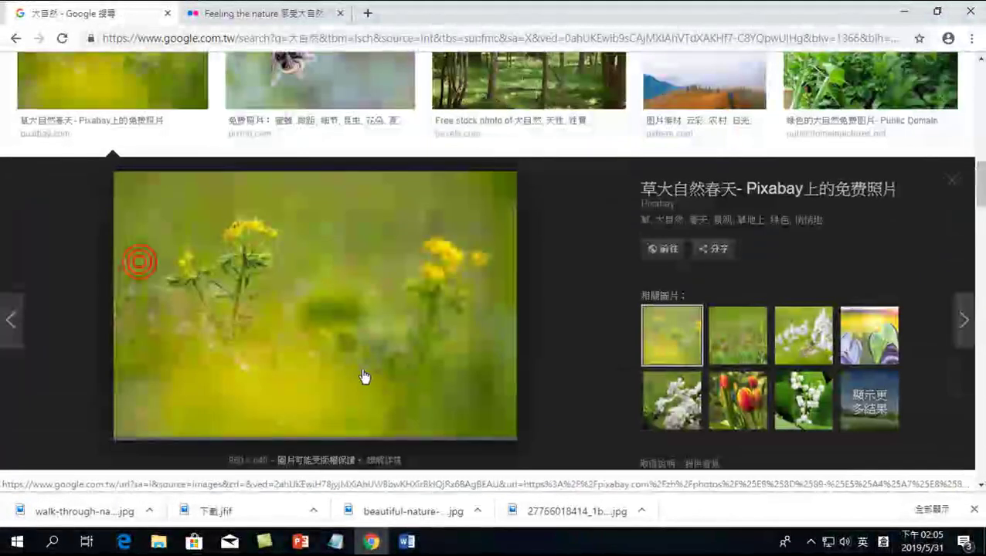
{"action": "right_click", "coordinate": [280, 270]}
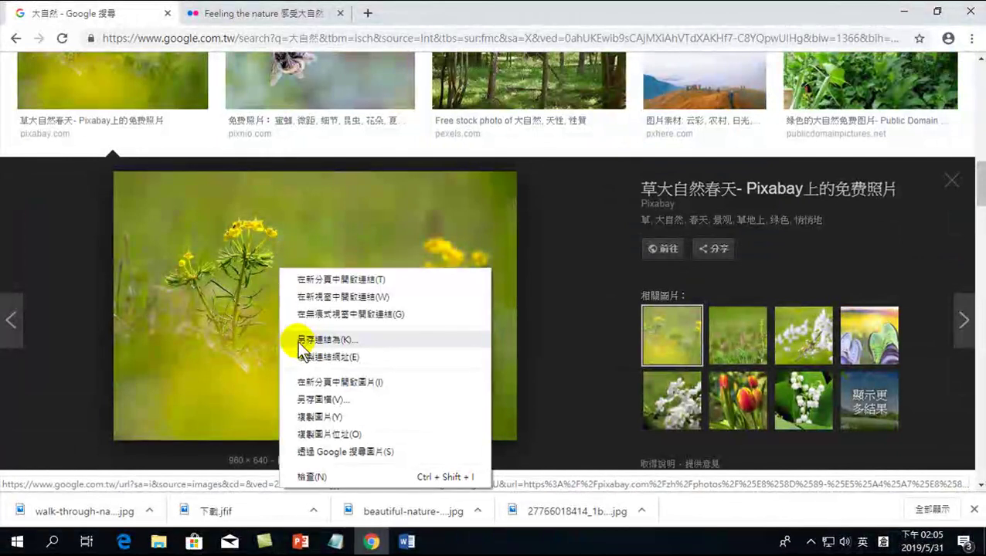
{"action": "left_click", "coordinate": [319, 401]}
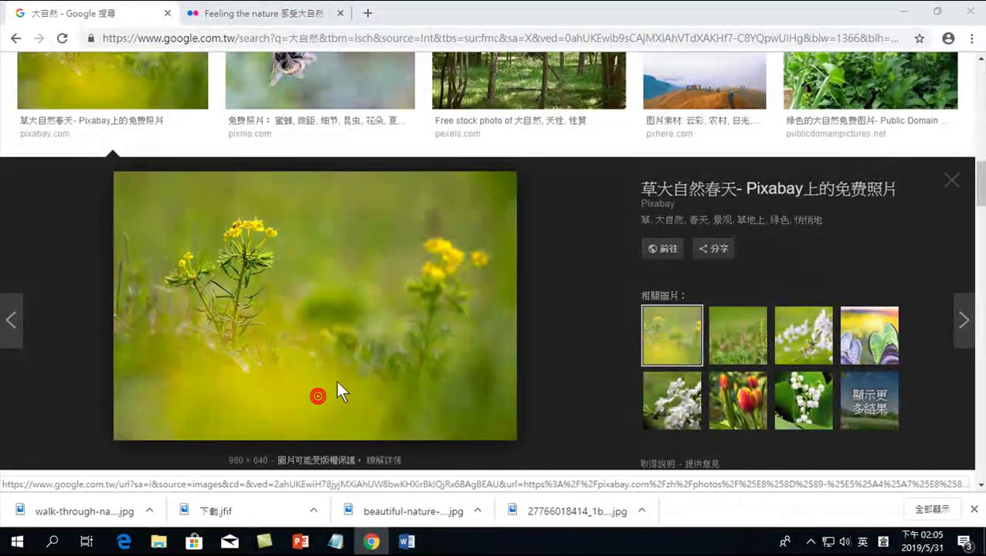
{"action": "left_click", "coordinate": [375, 321]}
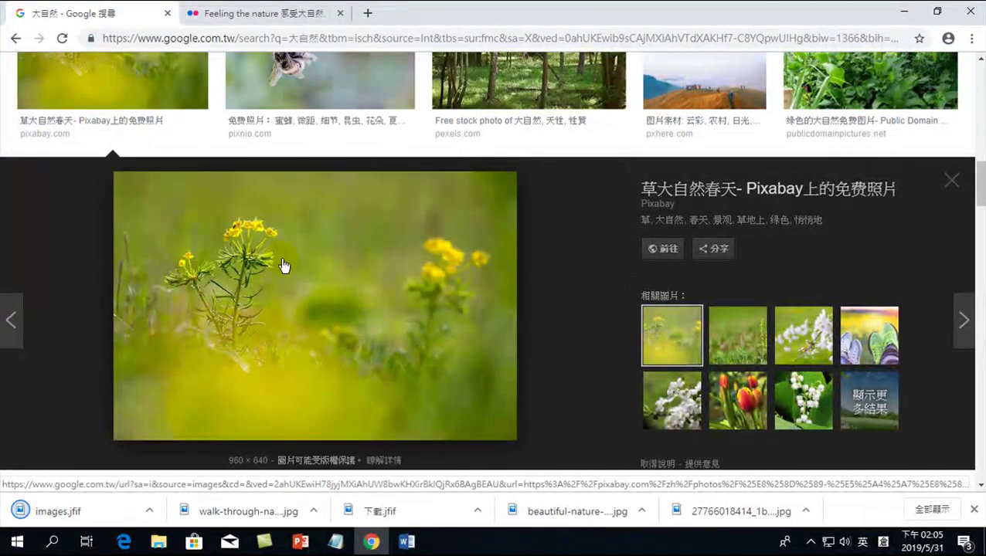
{"action": "left_click", "coordinate": [337, 156]}
{"action": "left_click", "coordinate": [295, 14]}
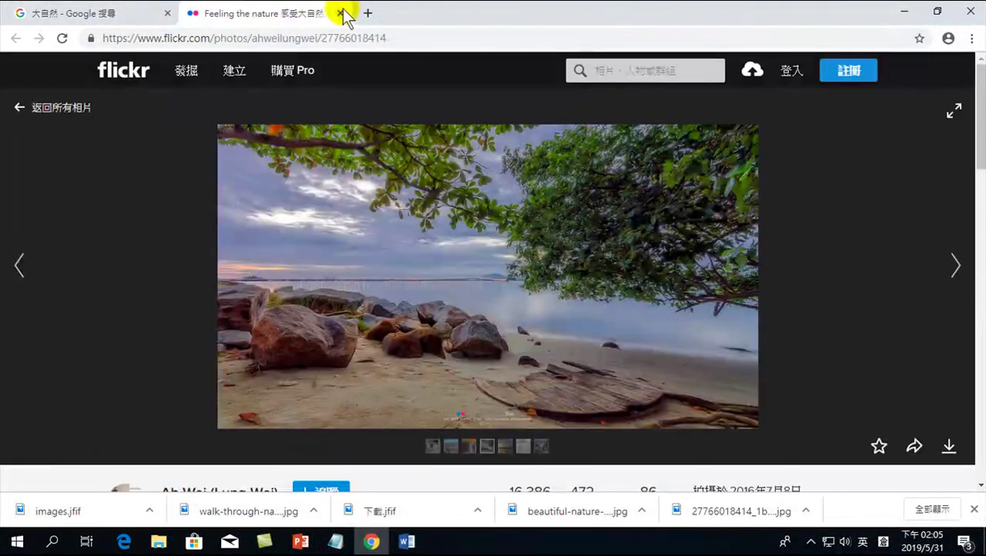
Step: Close the Flickr and Google Images tabs, minimize File Explorer and relaunch Google Chrome
{"action": "left_click", "coordinate": [341, 13]}
{"action": "left_click", "coordinate": [167, 13]}
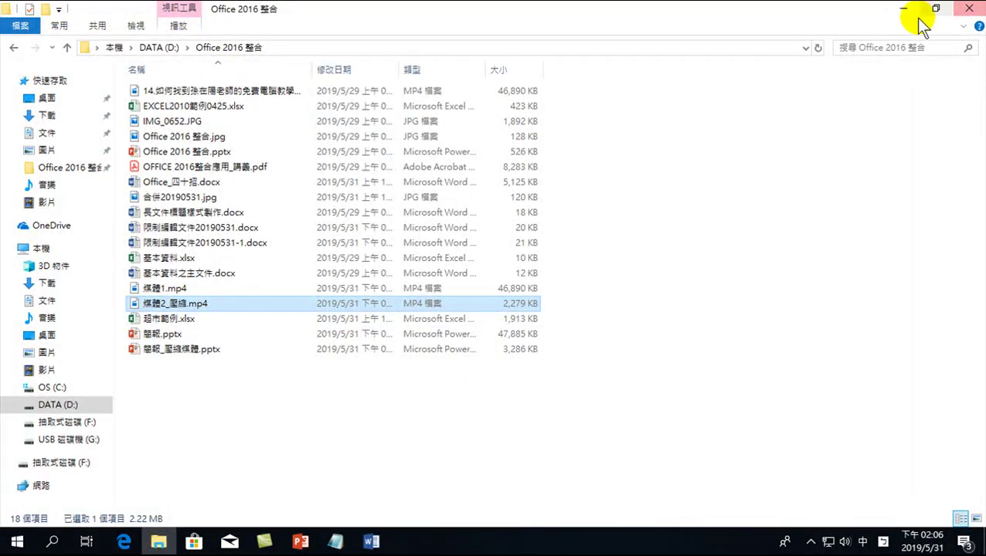
{"action": "left_click", "coordinate": [906, 11]}
{"action": "double_click", "coordinate": [29, 313]}
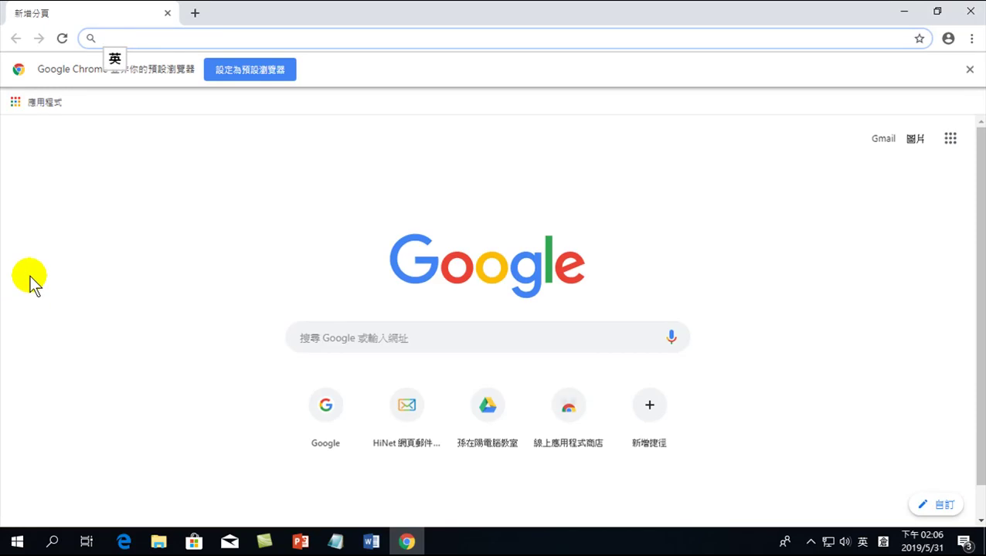
Step: Search Google for 大自然, dismiss the location request, and show the image results
{"action": "left_click", "coordinate": [339, 338]}
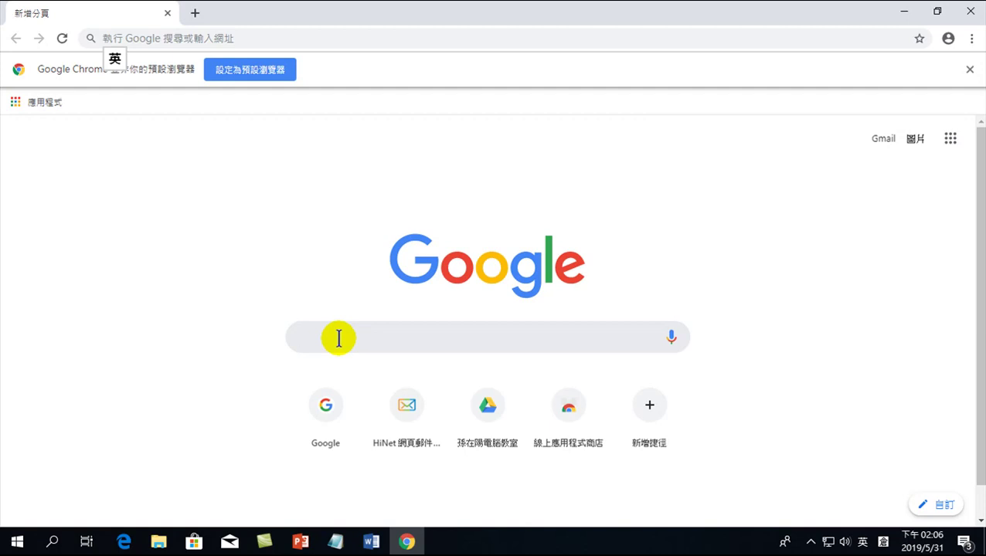
{"action": "type", "text": "k"}
{"action": "key", "text": "BackSpace"}
{"action": "key", "text": "shift"}
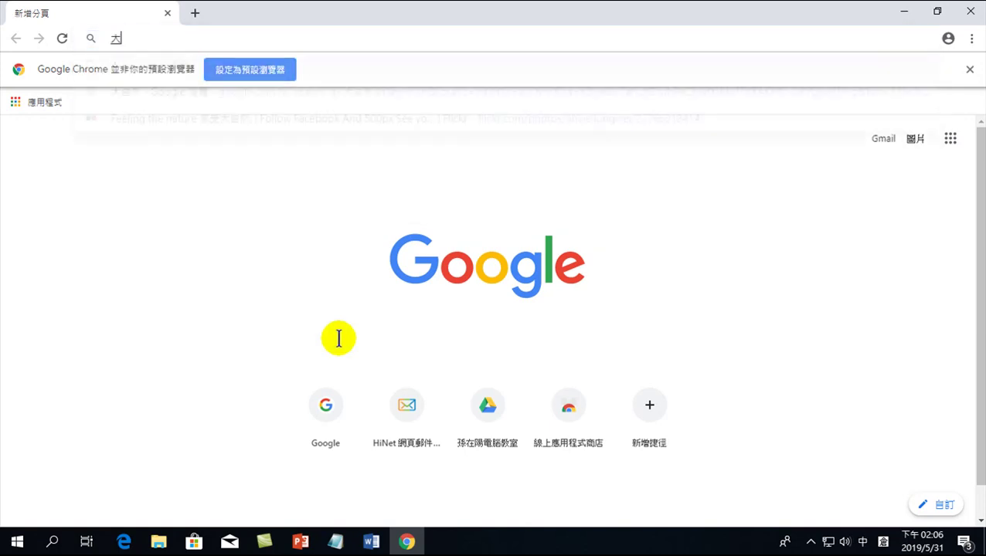
{"action": "type", "text": "大月竹"}
{"action": "key", "text": "BackSpace"}
{"action": "key", "text": "BackSpace"}
{"action": "type", "text": "自"}
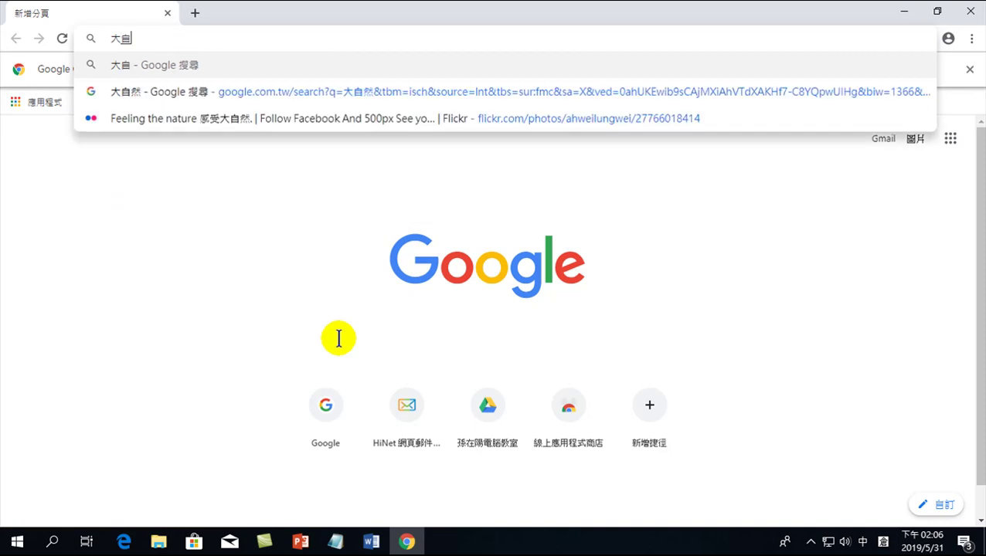
{"action": "type", "text": "月大"}
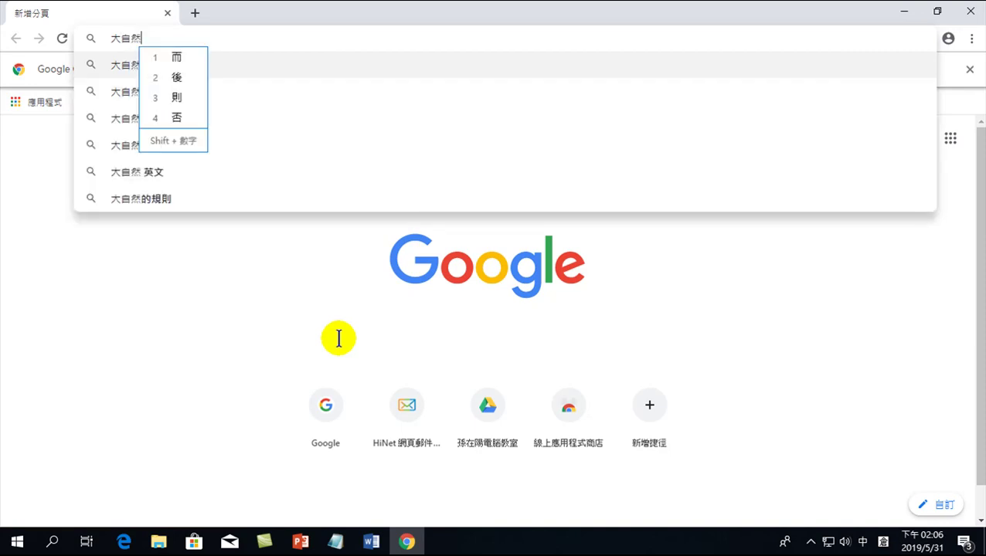
{"action": "type", "text": "然"}
{"action": "key", "text": "Return"}
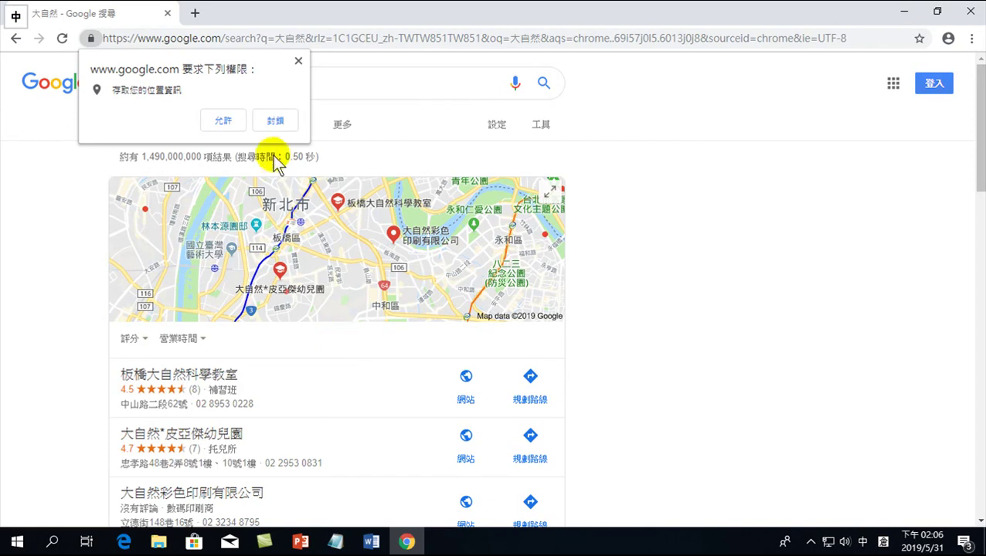
{"action": "left_click", "coordinate": [298, 61]}
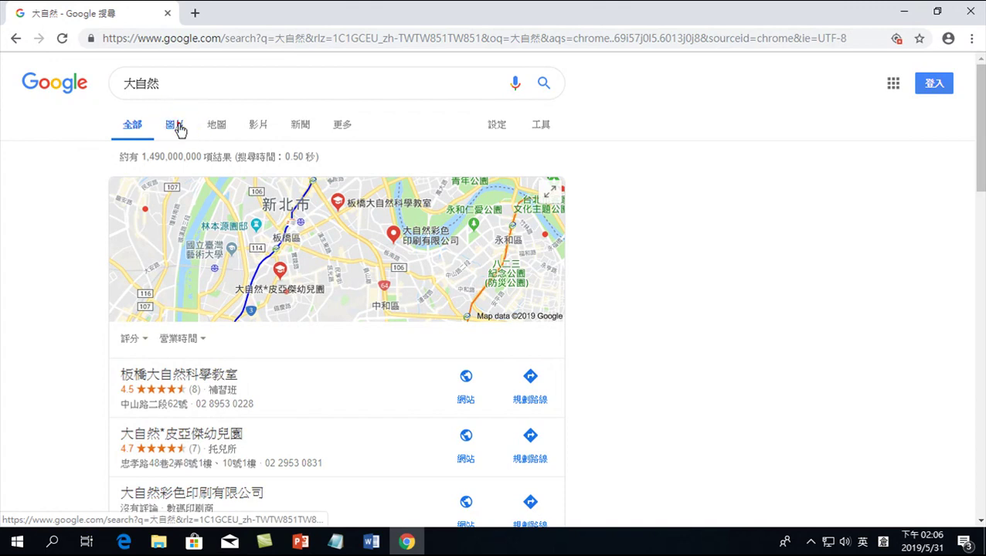
{"action": "left_click", "coordinate": [178, 128]}
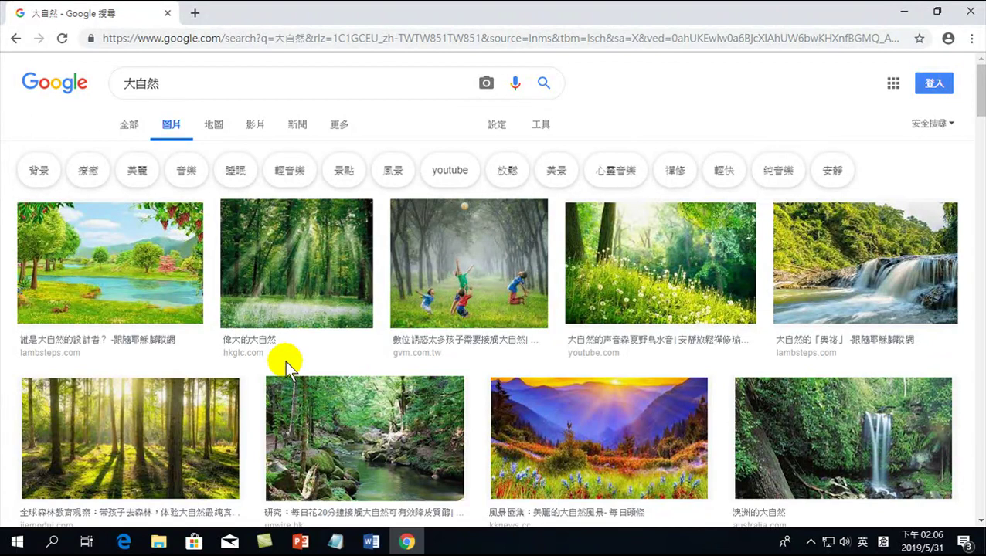
Step: Filter the 大自然 images by usage rights to 標示為允許再利用且可修改
{"action": "left_click", "coordinate": [543, 84]}
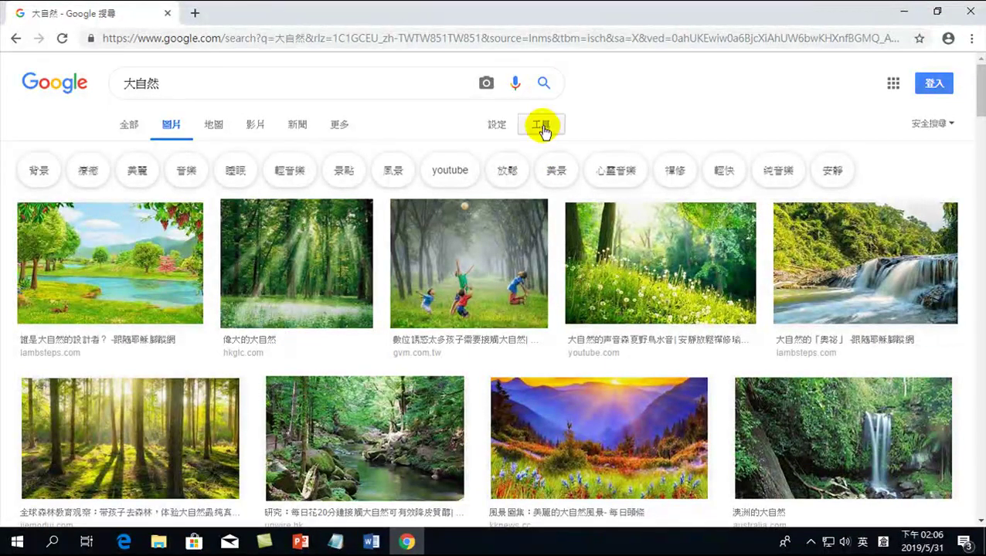
{"action": "left_click", "coordinate": [543, 126]}
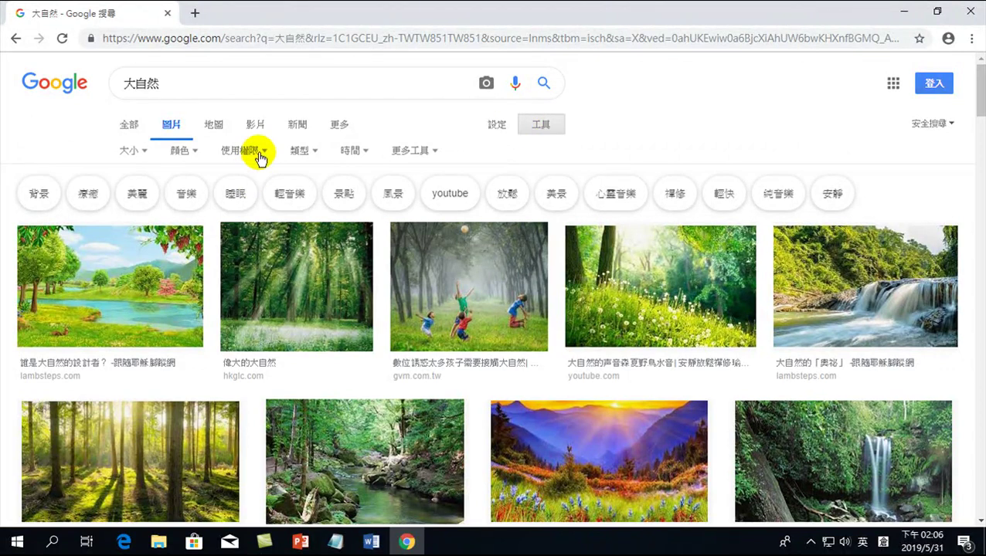
{"action": "left_click", "coordinate": [248, 151]}
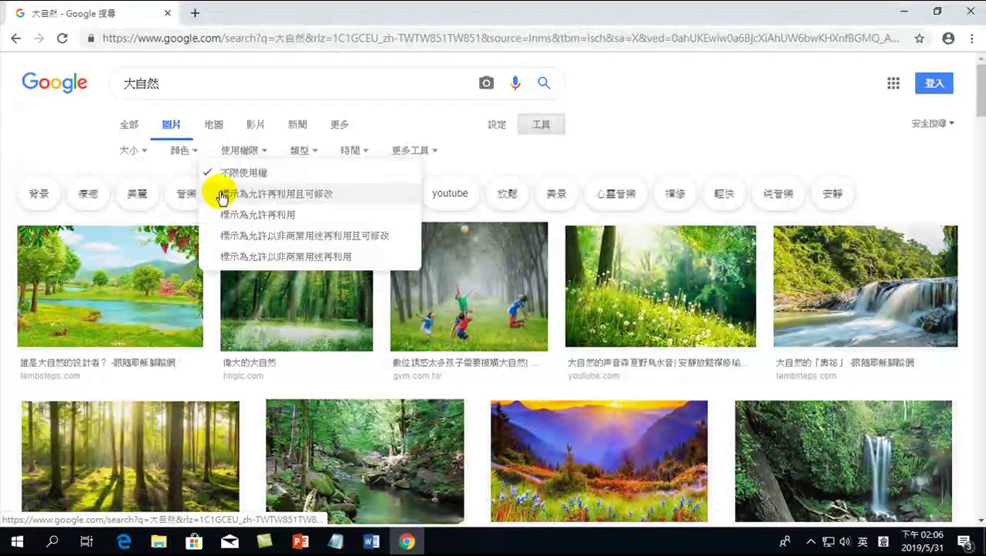
{"action": "left_click", "coordinate": [272, 200]}
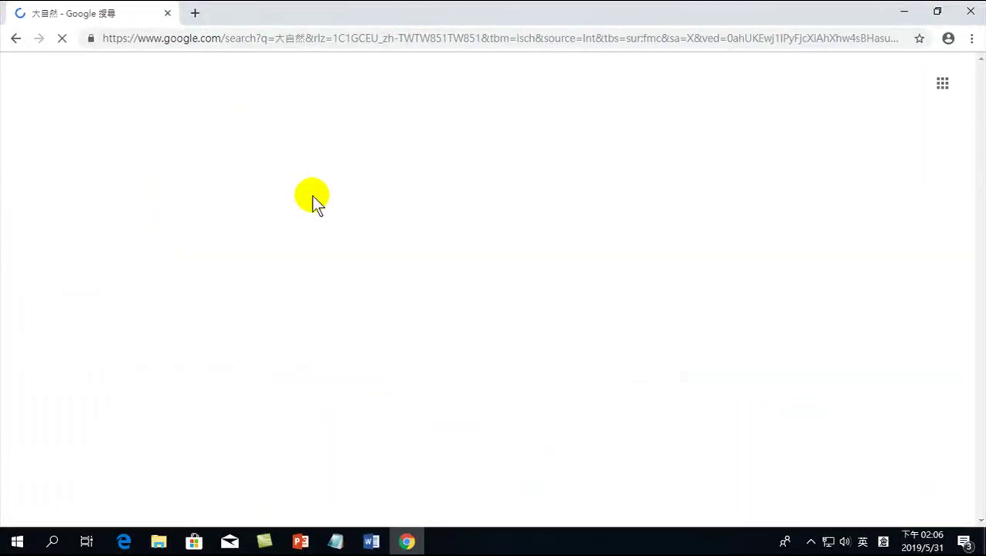
Step: Browse the filtered results and open the tall waterfall photo's preview
{"action": "scroll", "coordinate": [385, 326], "scroll_direction": "down", "scroll_amount": 3}
{"action": "scroll", "coordinate": [385, 334], "scroll_direction": "down", "scroll_amount": 5}
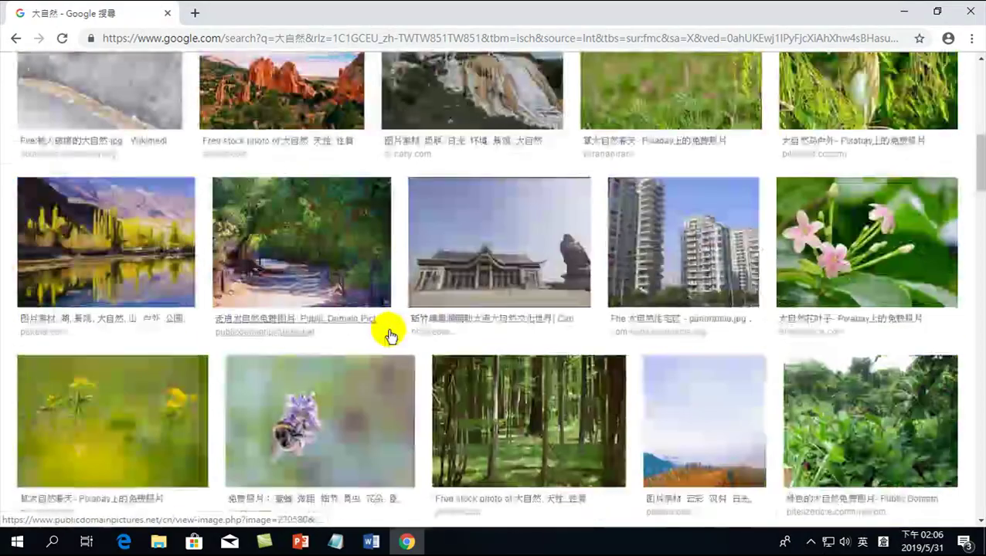
{"action": "scroll", "coordinate": [358, 315], "scroll_direction": "down", "scroll_amount": 4}
{"action": "scroll", "coordinate": [358, 301], "scroll_direction": "up", "scroll_amount": 1}
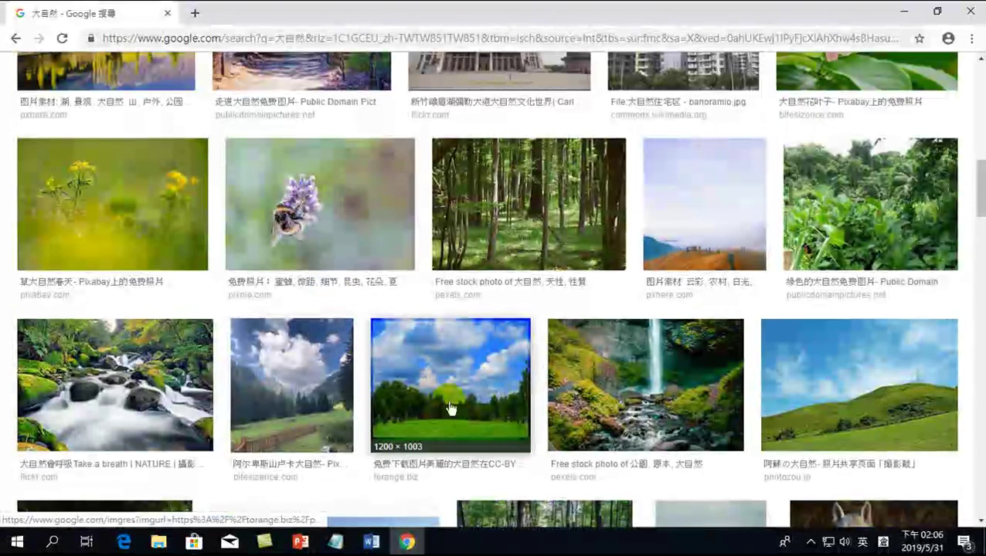
{"action": "scroll", "coordinate": [116, 269], "scroll_direction": "down", "scroll_amount": 2}
{"action": "left_click", "coordinate": [116, 268]}
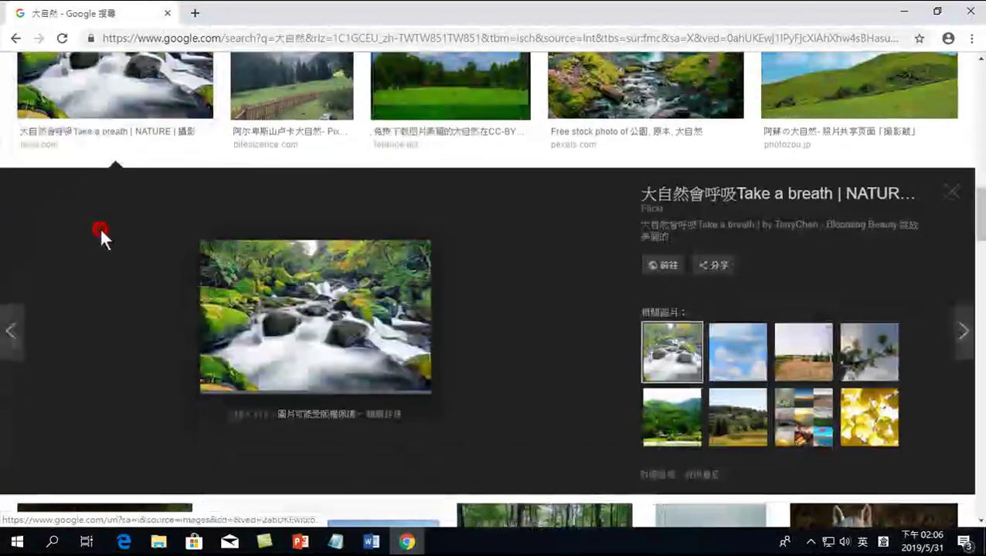
{"action": "scroll", "coordinate": [475, 267], "scroll_direction": "up", "scroll_amount": 3}
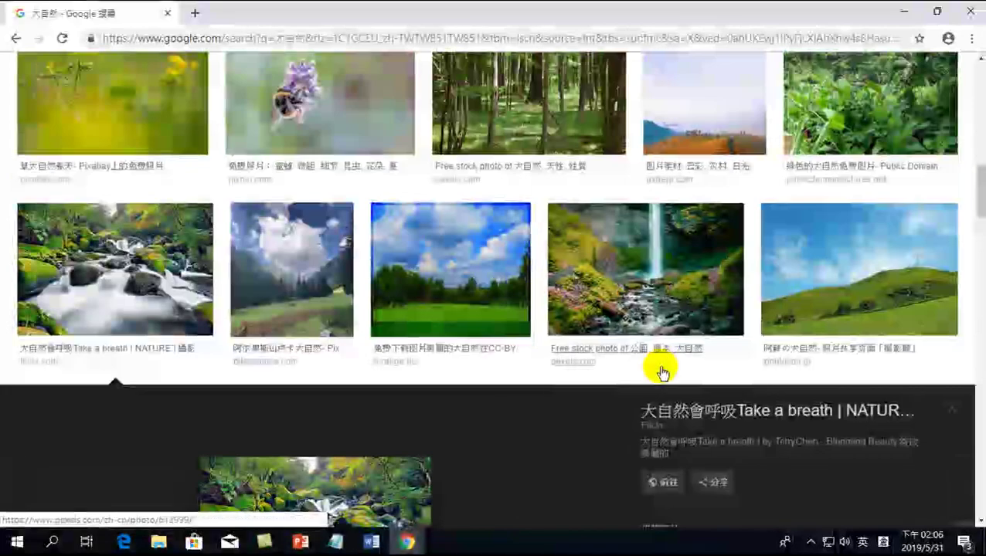
{"action": "left_click", "coordinate": [636, 283]}
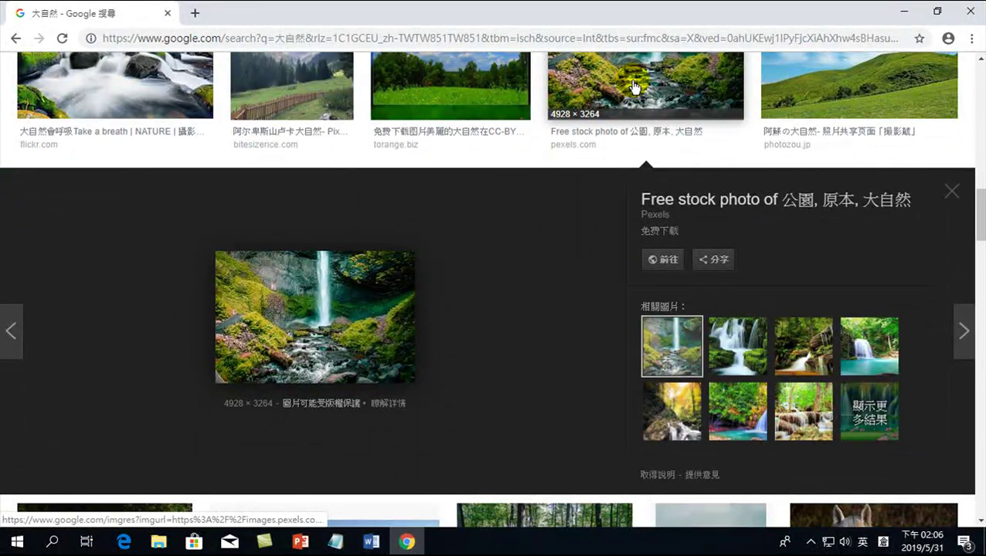
Step: Save the waterfall photo to Downloads as images (1).jfif
{"action": "right_click", "coordinate": [288, 309]}
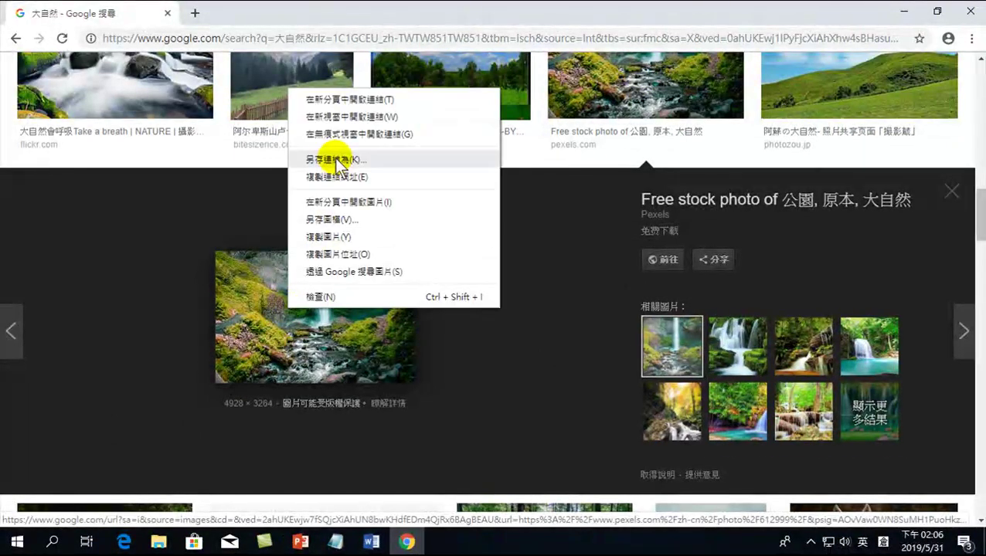
{"action": "left_click", "coordinate": [325, 220]}
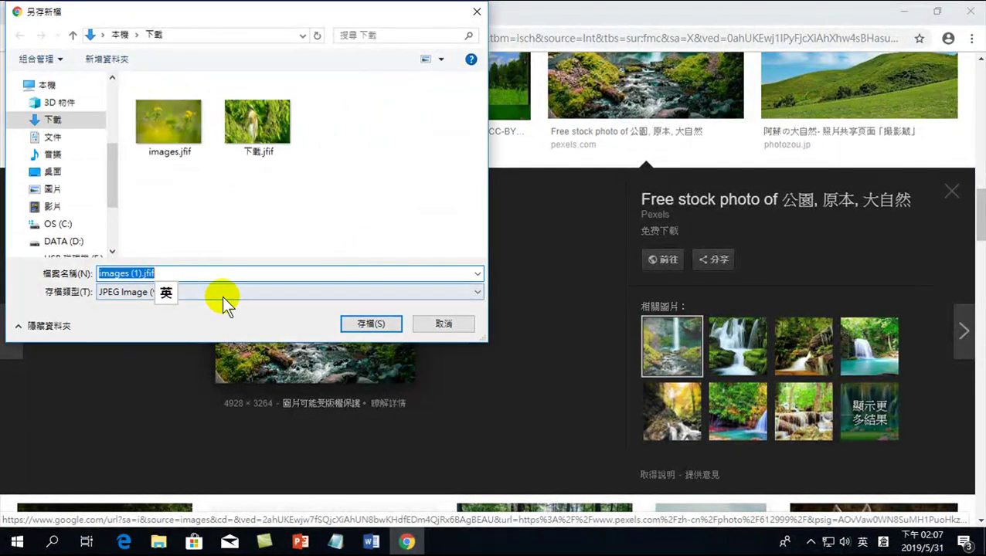
{"action": "left_click", "coordinate": [153, 273]}
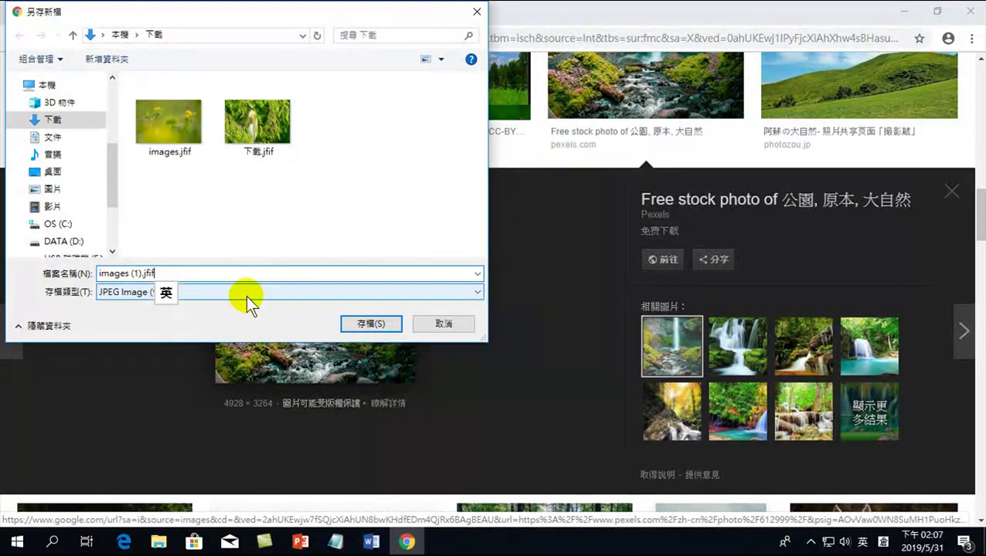
{"action": "left_click", "coordinate": [362, 324]}
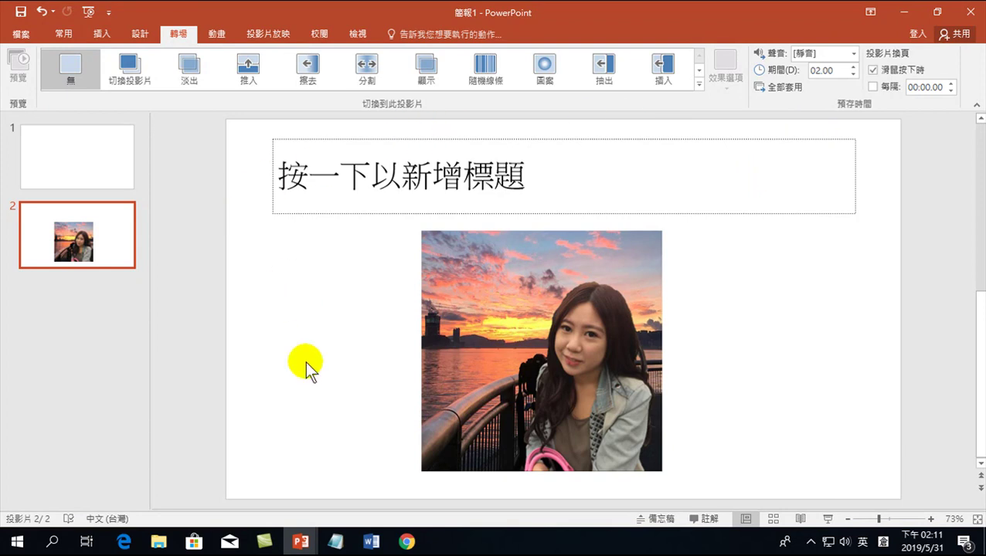
{"action": "left_click", "coordinate": [159, 543]}
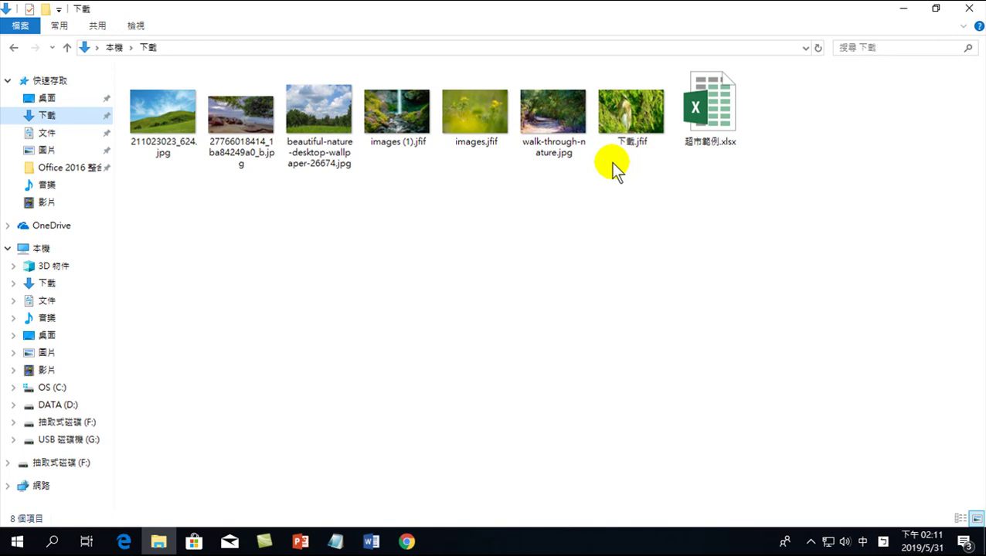
{"action": "mouse_move", "coordinate": [405, 542]}
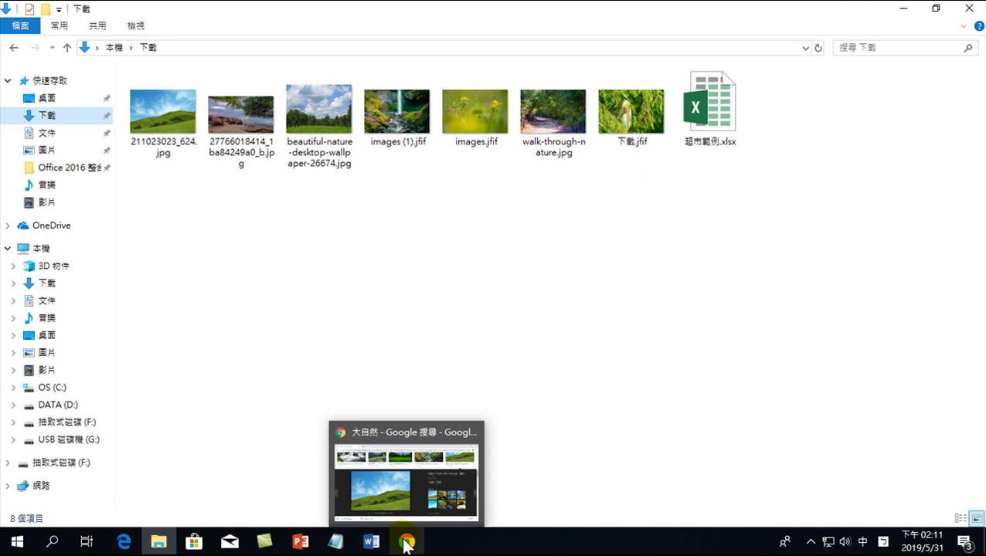
{"action": "mouse_move", "coordinate": [301, 543]}
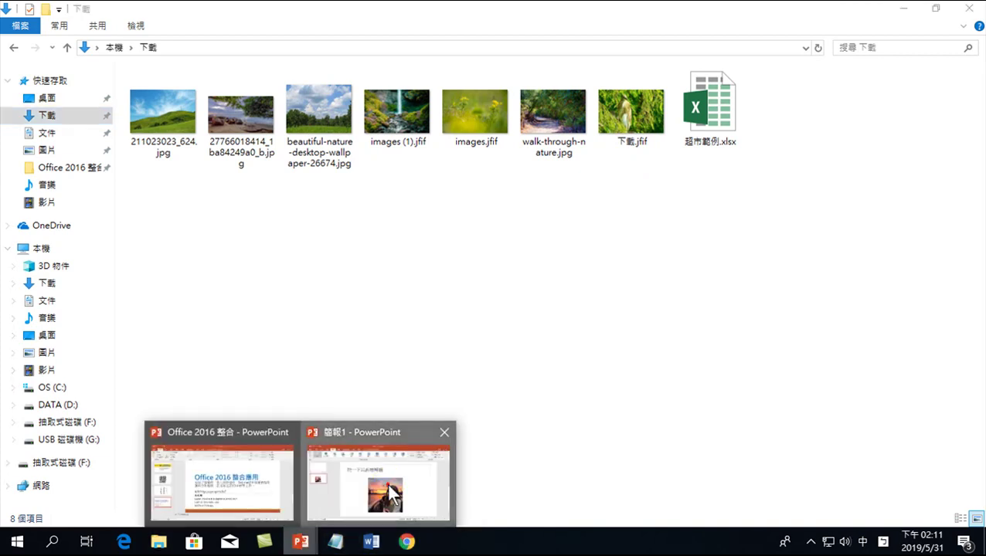
{"action": "left_click", "coordinate": [391, 483]}
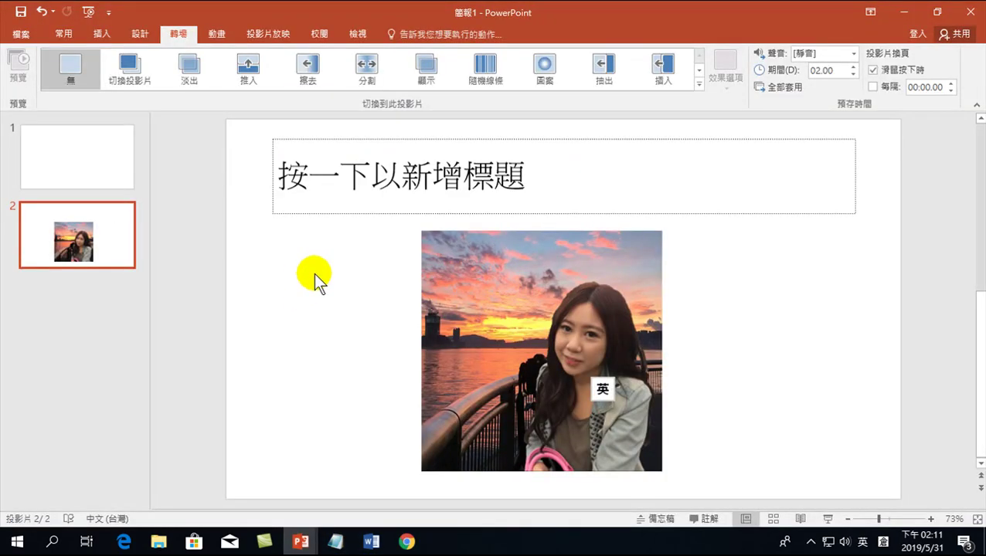
Step: Start a new 相簿 from the 插入 tab and open the 檔案/磁碟片 picture chooser
{"action": "left_click", "coordinate": [62, 34]}
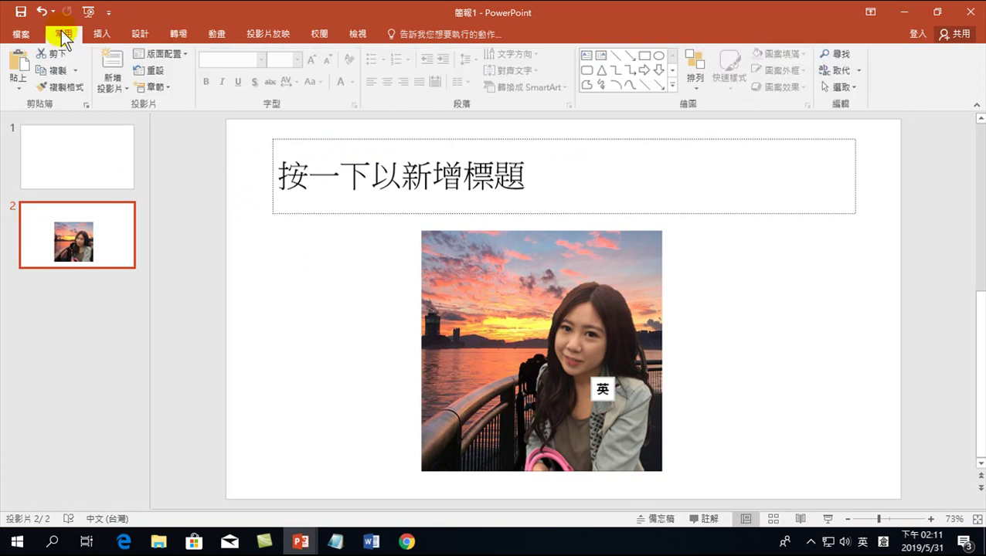
{"action": "left_click", "coordinate": [105, 32]}
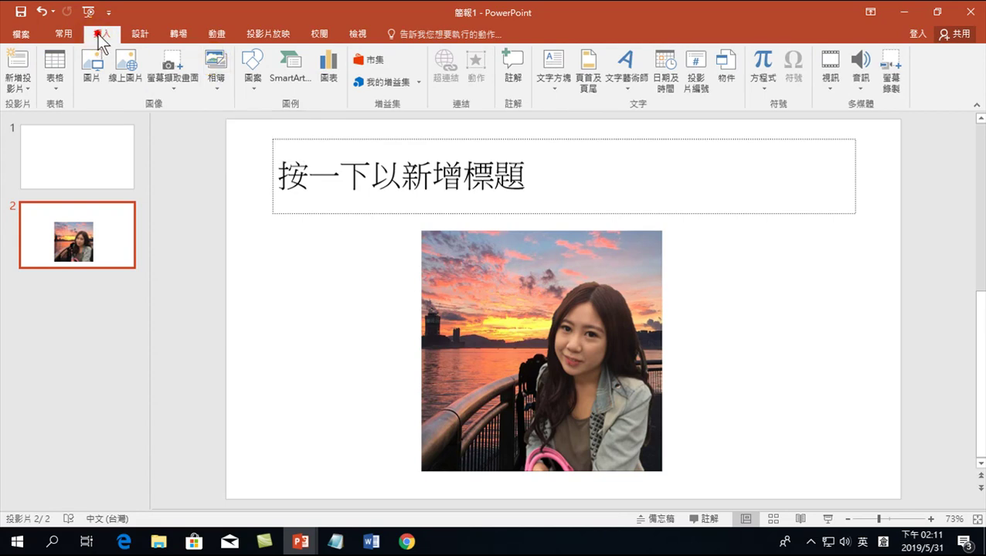
{"action": "left_click", "coordinate": [214, 68]}
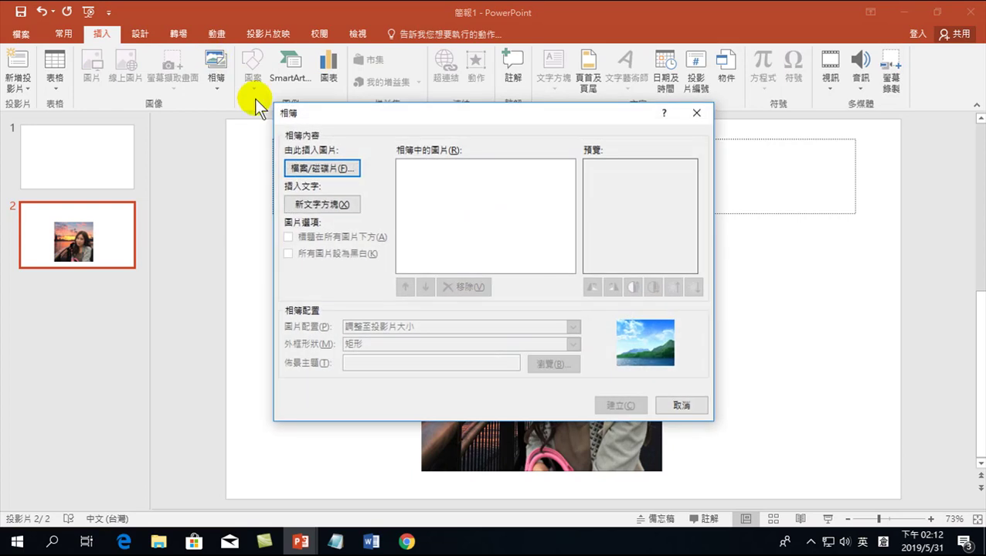
{"action": "left_click", "coordinate": [317, 171]}
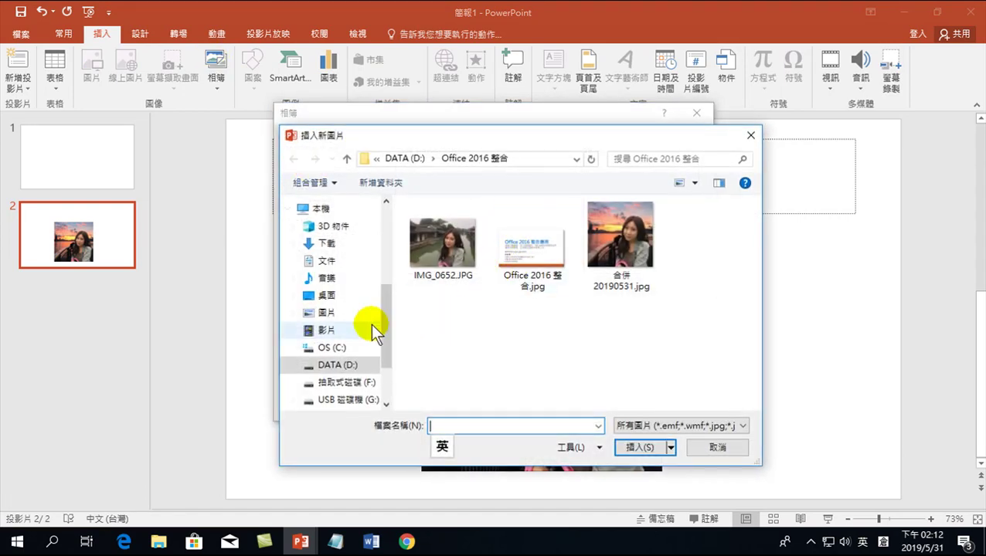
Step: Select all seven downloaded photos in the 下載 folder and insert them into the album
{"action": "left_click", "coordinate": [324, 244]}
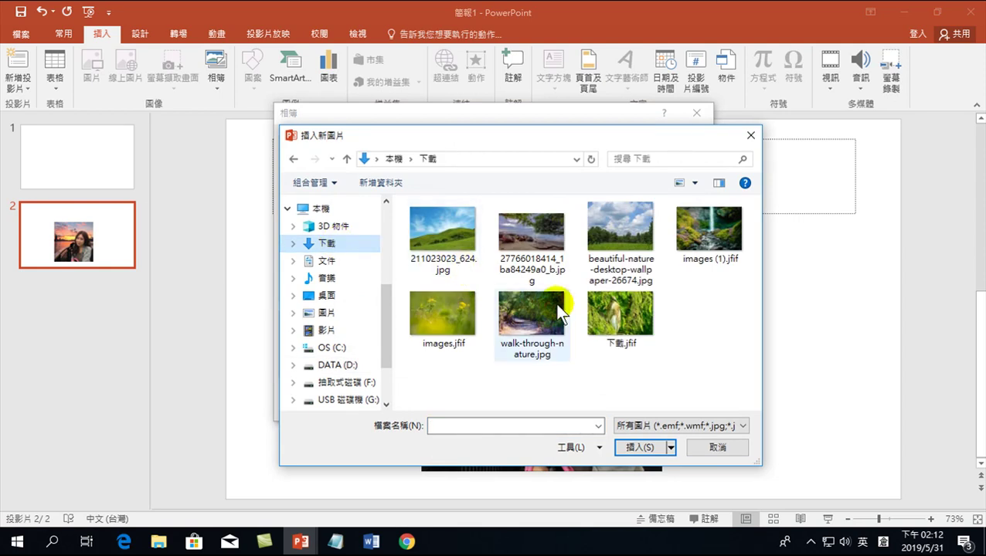
{"action": "left_click_drag", "start_coordinate": [731, 377], "coordinate": [362, 185]}
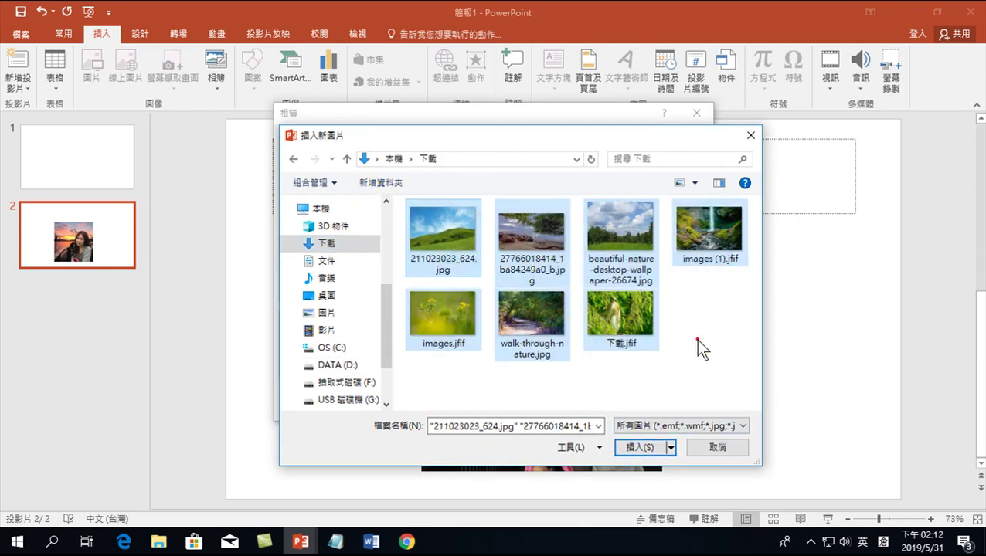
{"action": "left_click", "coordinate": [711, 360]}
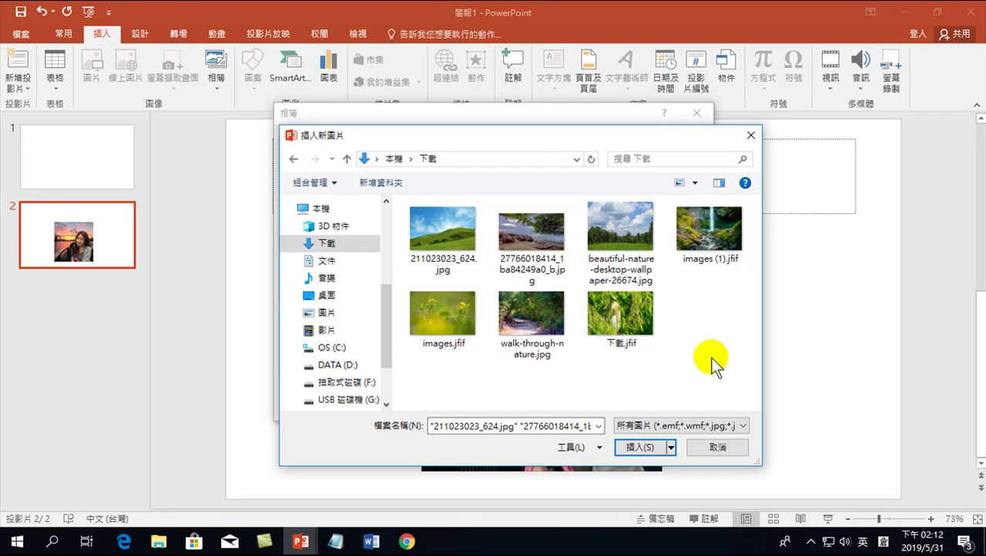
{"action": "left_click_drag", "start_coordinate": [388, 305], "coordinate": [381, 241]}
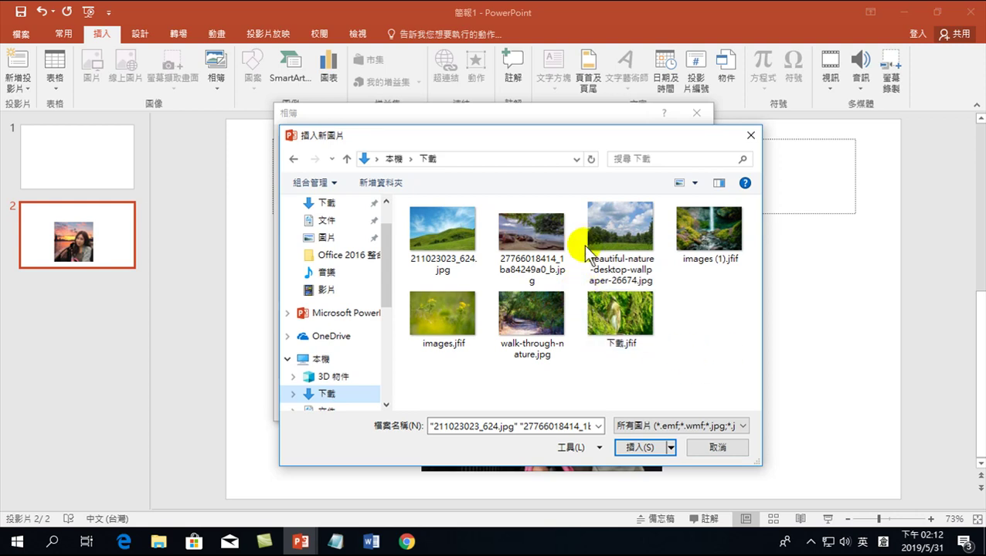
{"action": "left_click_drag", "start_coordinate": [730, 376], "coordinate": [421, 192]}
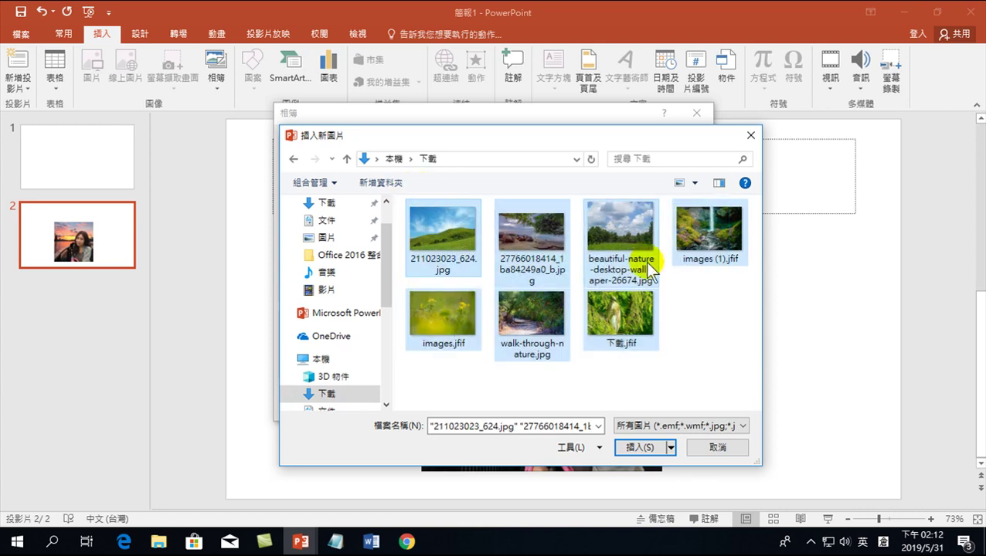
{"action": "left_click_drag", "start_coordinate": [722, 367], "coordinate": [403, 193]}
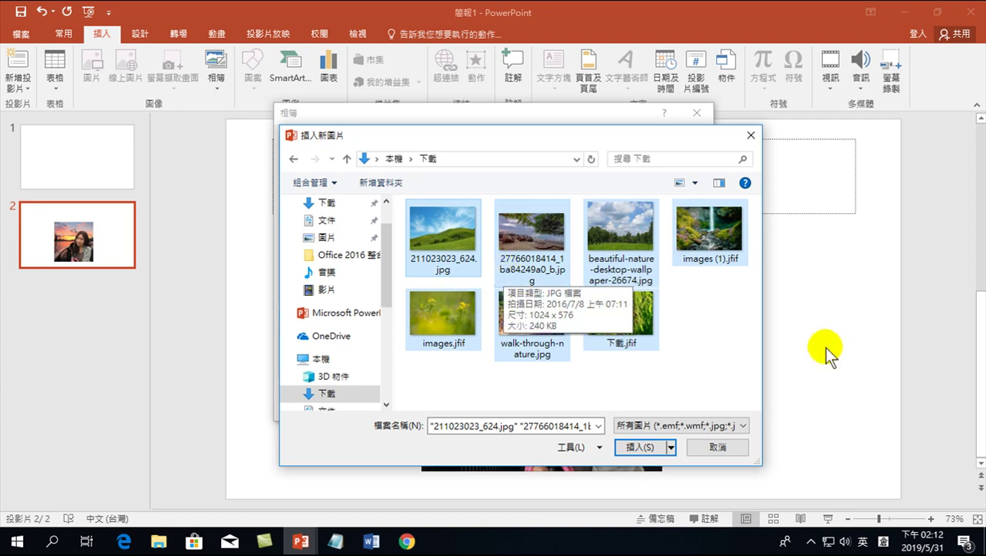
{"action": "left_click", "coordinate": [640, 448]}
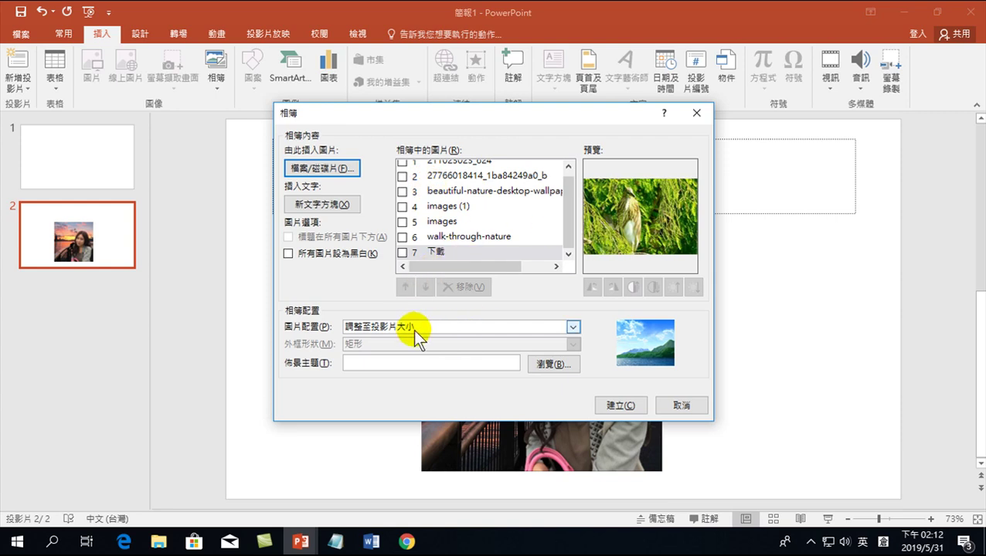
Step: Keep the 調整至投影片大小 picture layout, preview the second photo, and create the album
{"action": "left_click", "coordinate": [365, 326]}
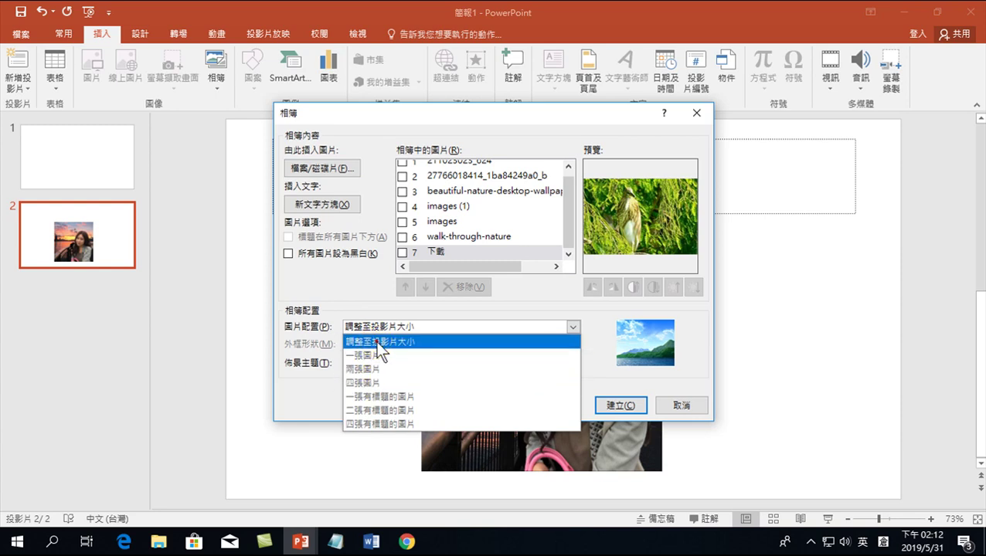
{"action": "left_click", "coordinate": [375, 342]}
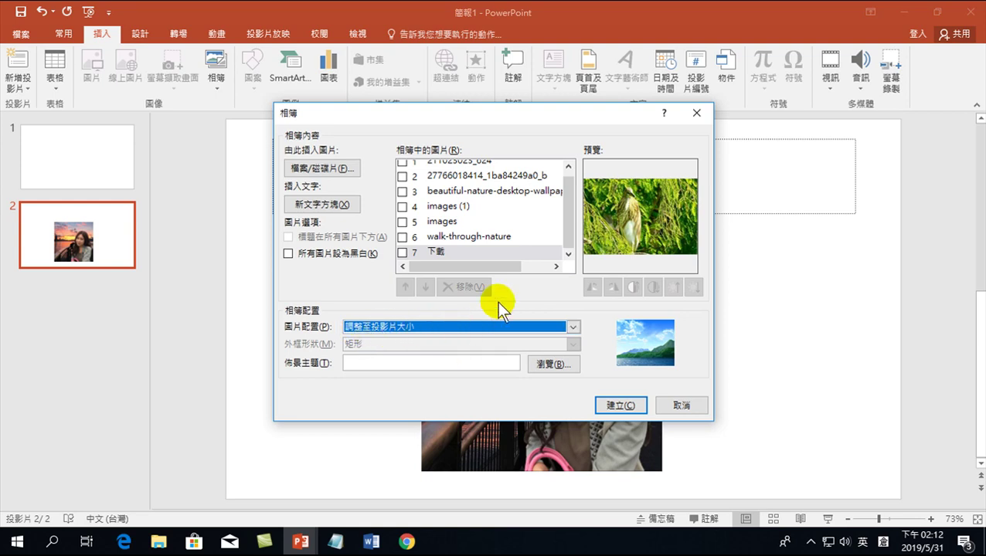
{"action": "left_click", "coordinate": [455, 176]}
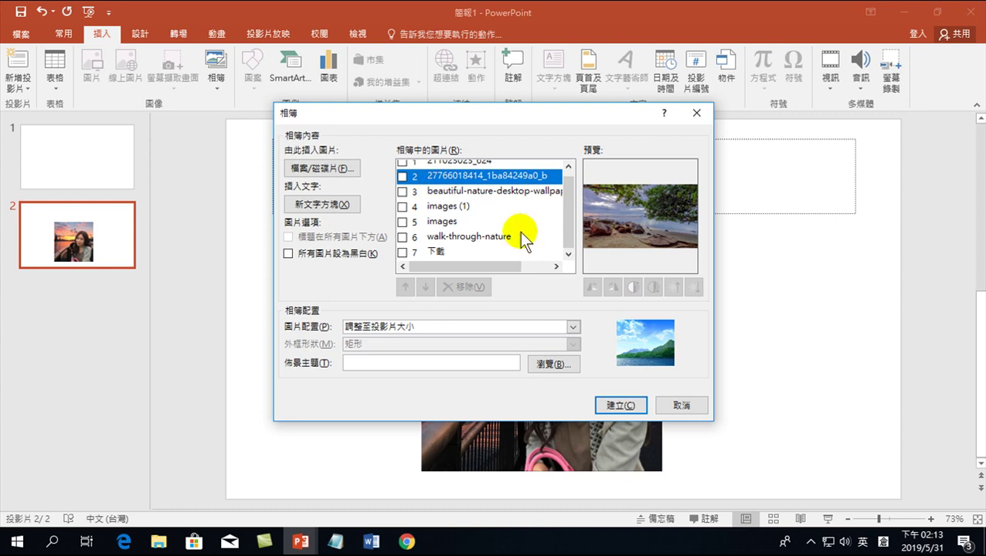
{"action": "left_click", "coordinate": [616, 408]}
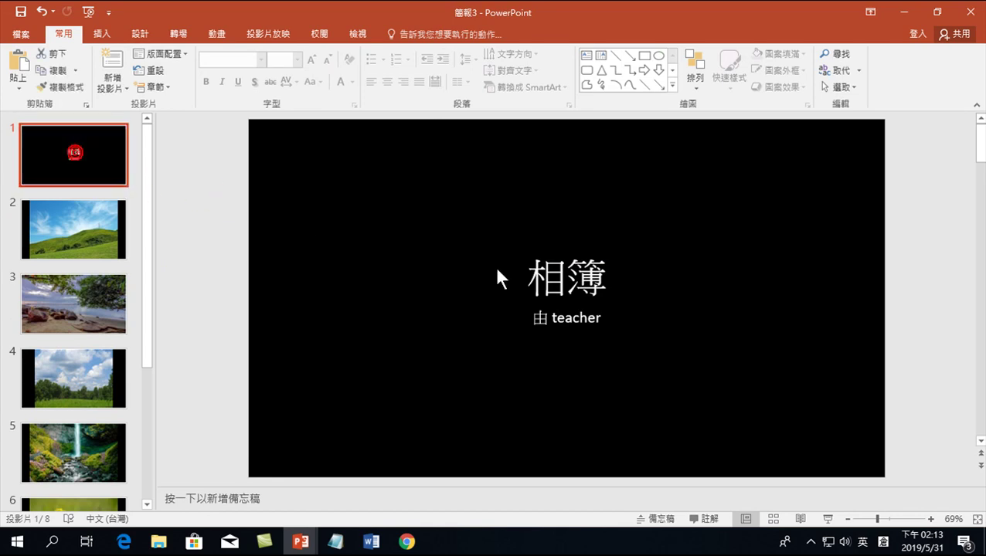
{"action": "left_click", "coordinate": [95, 229]}
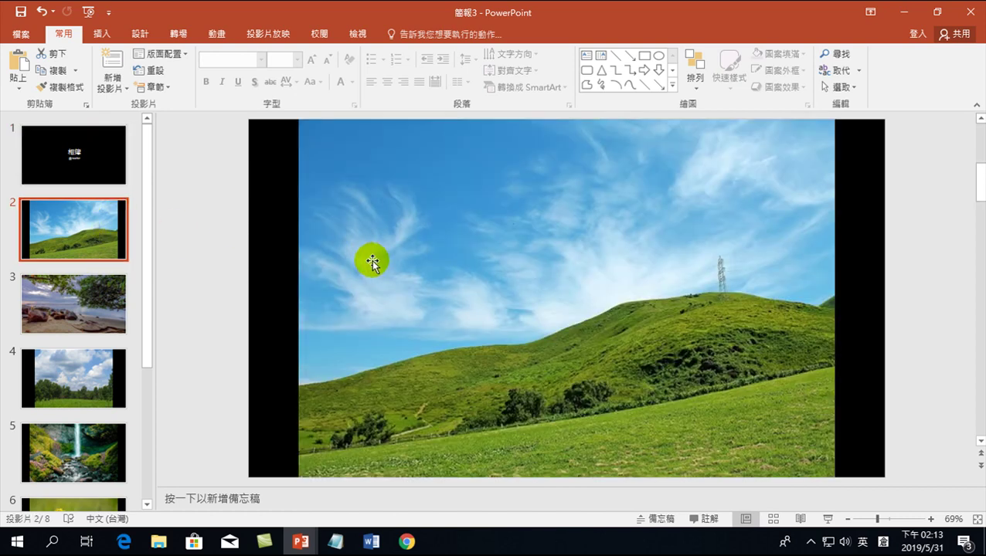
{"action": "left_click", "coordinate": [80, 310]}
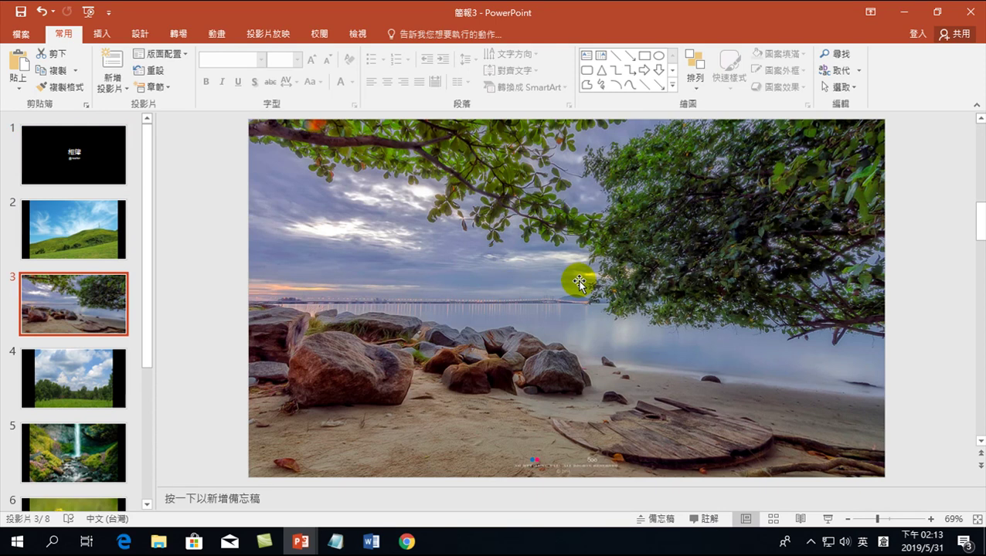
{"action": "left_click", "coordinate": [49, 377]}
{"action": "scroll", "coordinate": [58, 387], "scroll_direction": "down", "scroll_amount": 3}
{"action": "scroll", "coordinate": [67, 401], "scroll_direction": "down", "scroll_amount": 1}
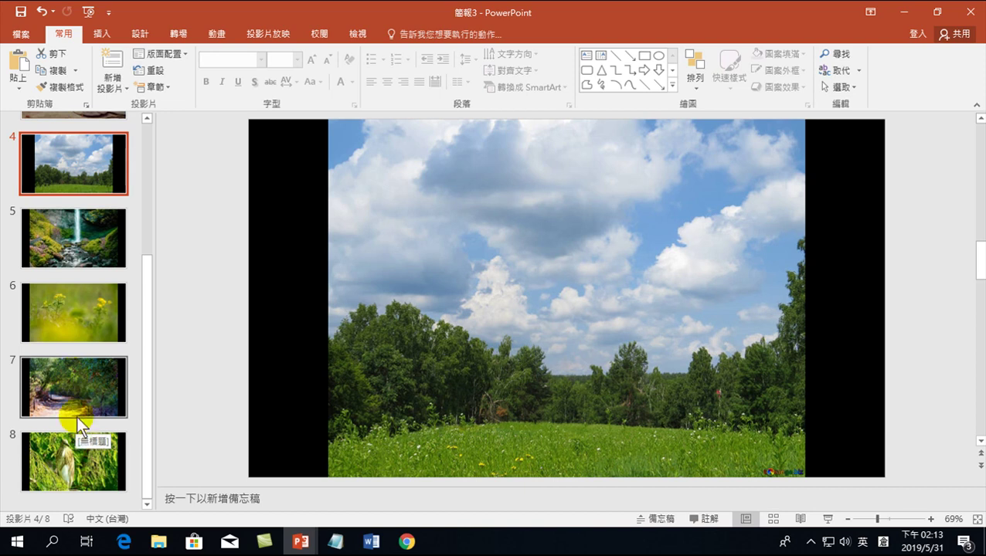
{"action": "left_click", "coordinate": [64, 446]}
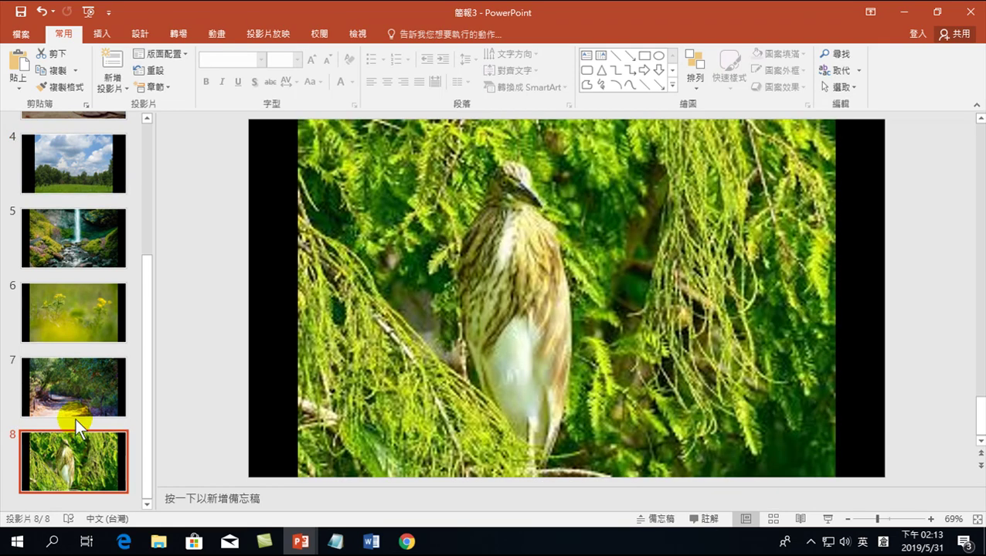
{"action": "scroll", "coordinate": [54, 348], "scroll_direction": "up", "scroll_amount": 3}
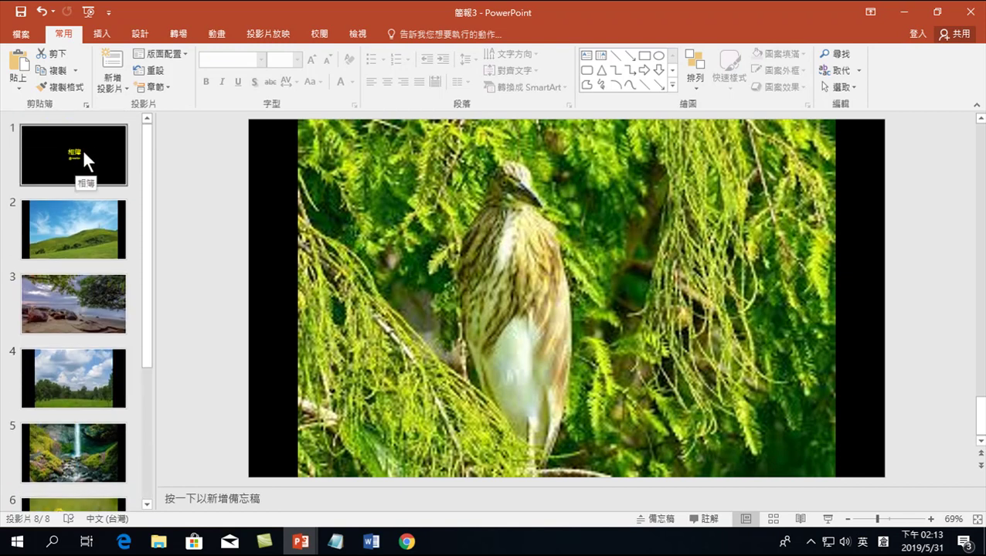
{"action": "left_click", "coordinate": [82, 147]}
{"action": "scroll", "coordinate": [97, 290], "scroll_direction": "down", "scroll_amount": 2}
{"action": "scroll", "coordinate": [85, 402], "scroll_direction": "down", "scroll_amount": 1}
{"action": "left_click", "coordinate": [80, 446]}
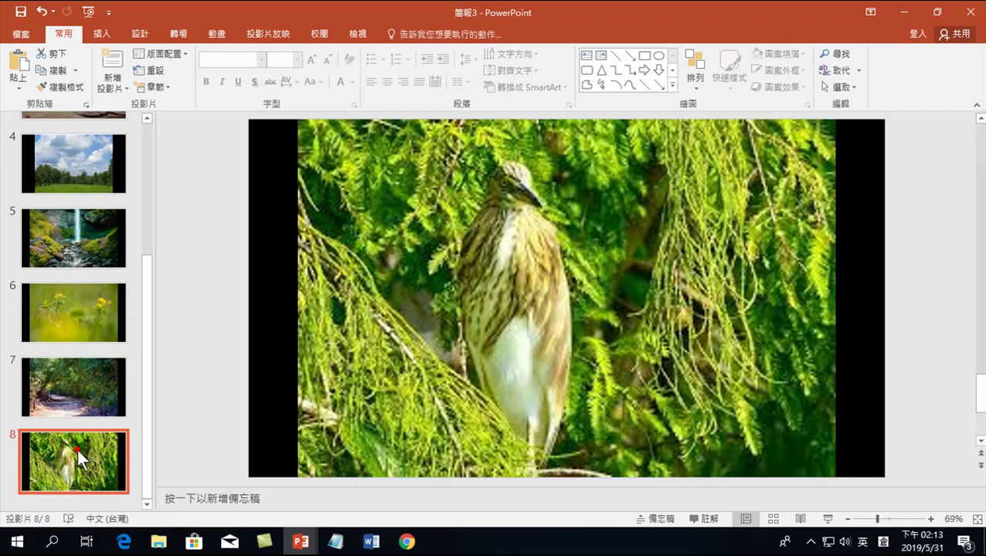
{"action": "scroll", "coordinate": [76, 447], "scroll_direction": "up", "scroll_amount": 3}
{"action": "left_click", "coordinate": [76, 148]}
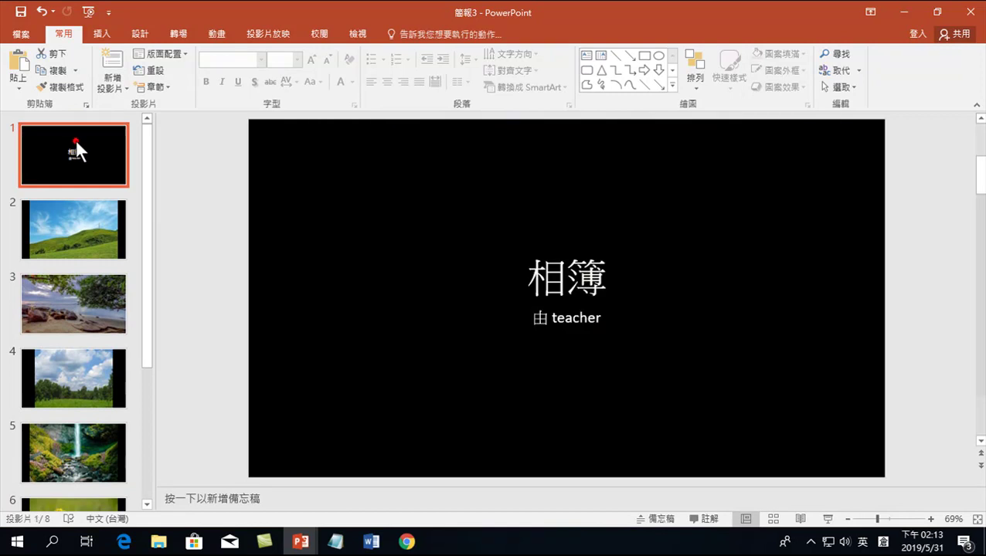
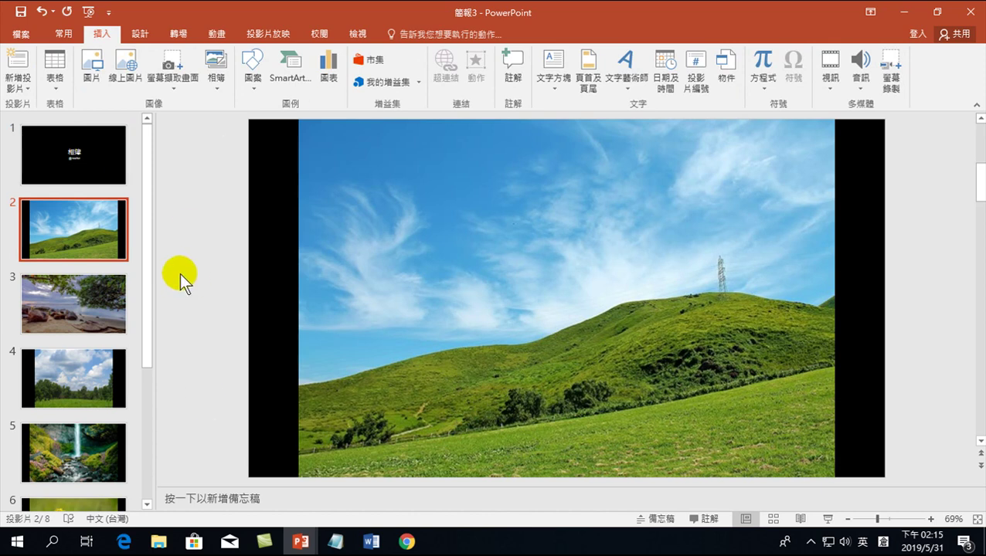
Step: Open Edit Photo Album and rotate the first picture around until it is upright again
{"action": "left_click", "coordinate": [102, 32]}
{"action": "left_click", "coordinate": [216, 83]}
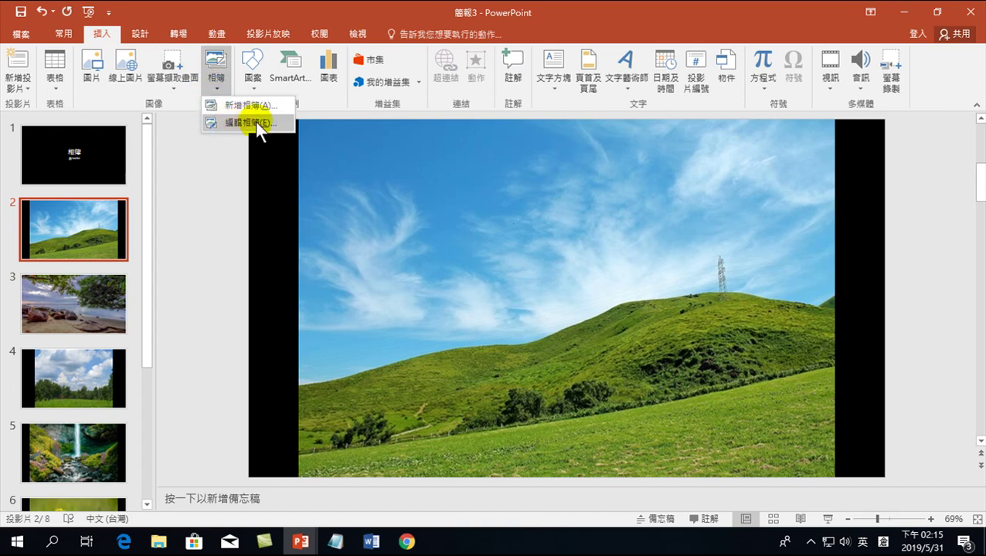
{"action": "left_click", "coordinate": [255, 122]}
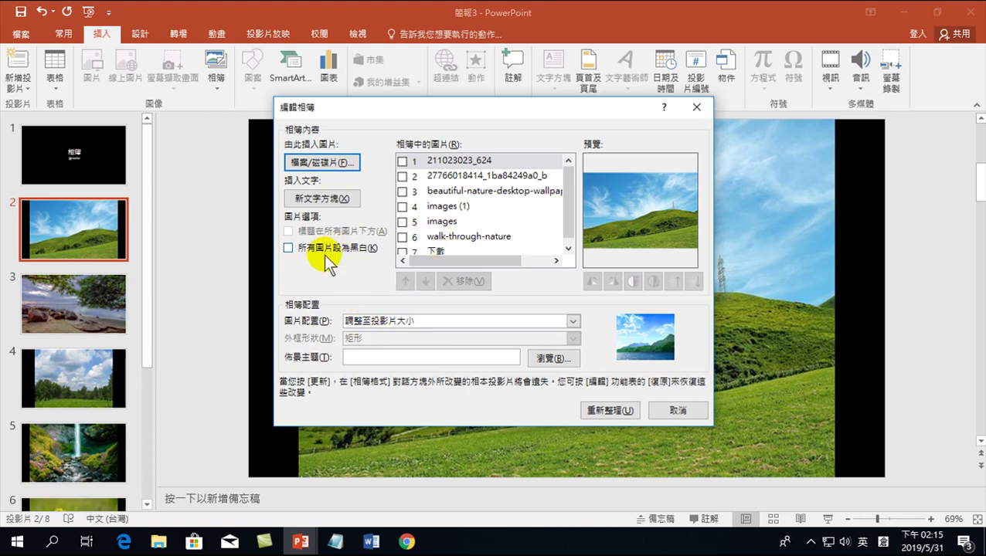
{"action": "left_click", "coordinate": [462, 159]}
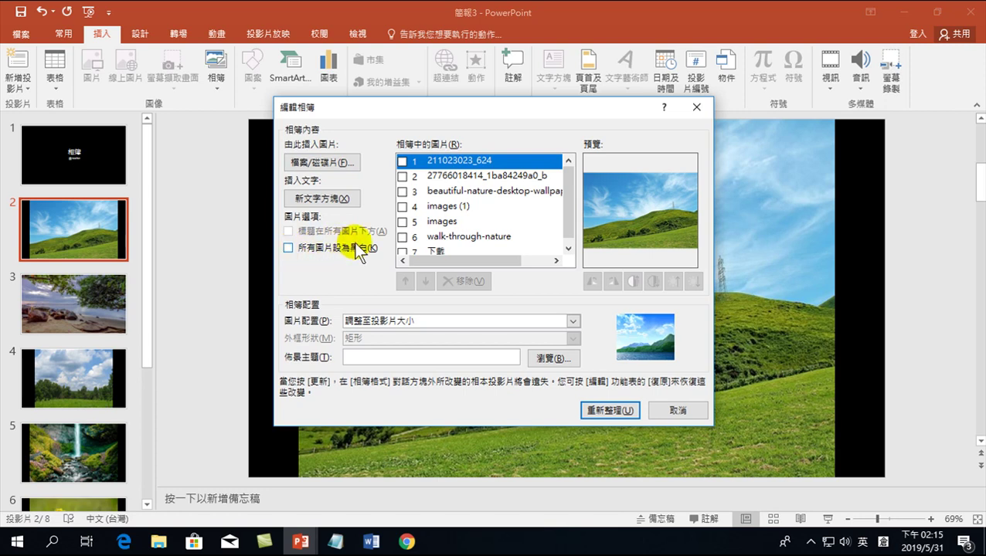
{"action": "left_click", "coordinate": [400, 161]}
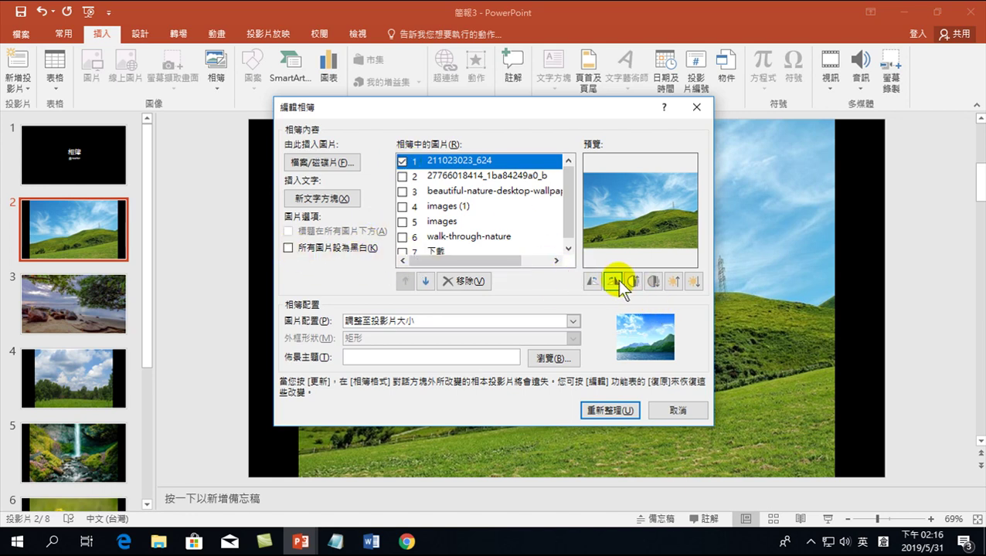
{"action": "left_click", "coordinate": [592, 281]}
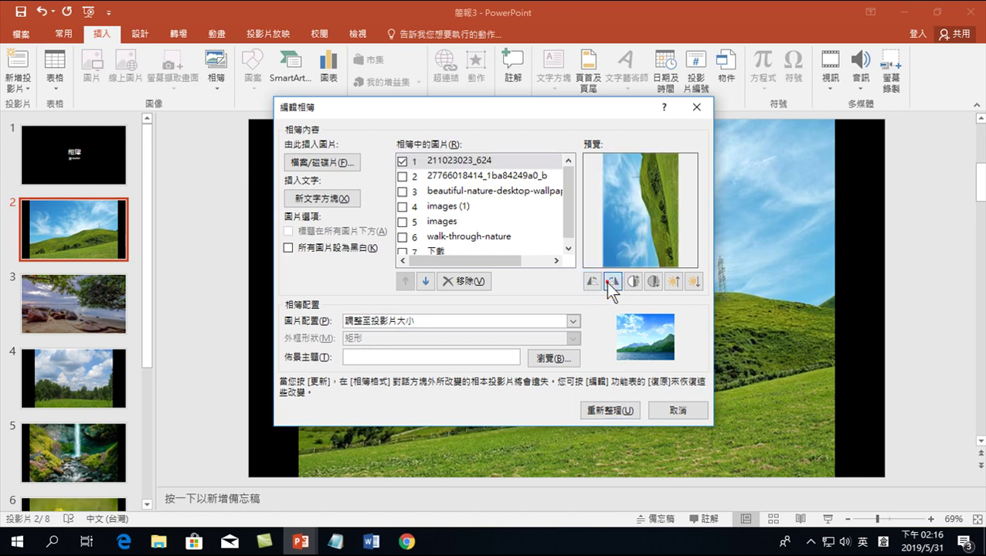
{"action": "double_click", "coordinate": [609, 281]}
{"action": "left_click", "coordinate": [609, 282]}
{"action": "left_click", "coordinate": [609, 282]}
{"action": "left_click", "coordinate": [609, 281]}
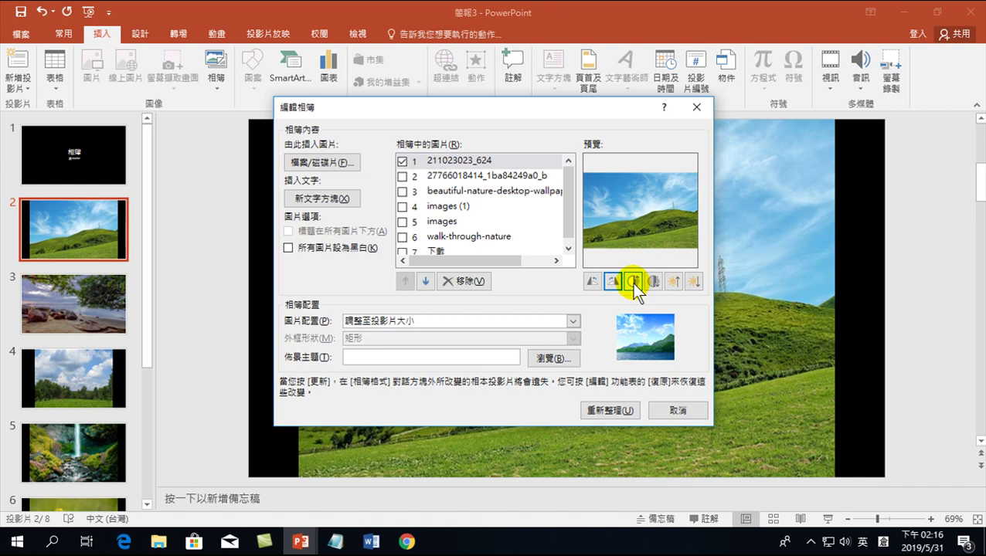
Step: Brighten the first picture, darken it back to the original, and unmark it
{"action": "left_click", "coordinate": [673, 281]}
{"action": "left_click", "coordinate": [693, 283]}
{"action": "left_click", "coordinate": [693, 283]}
{"action": "left_click", "coordinate": [404, 160]}
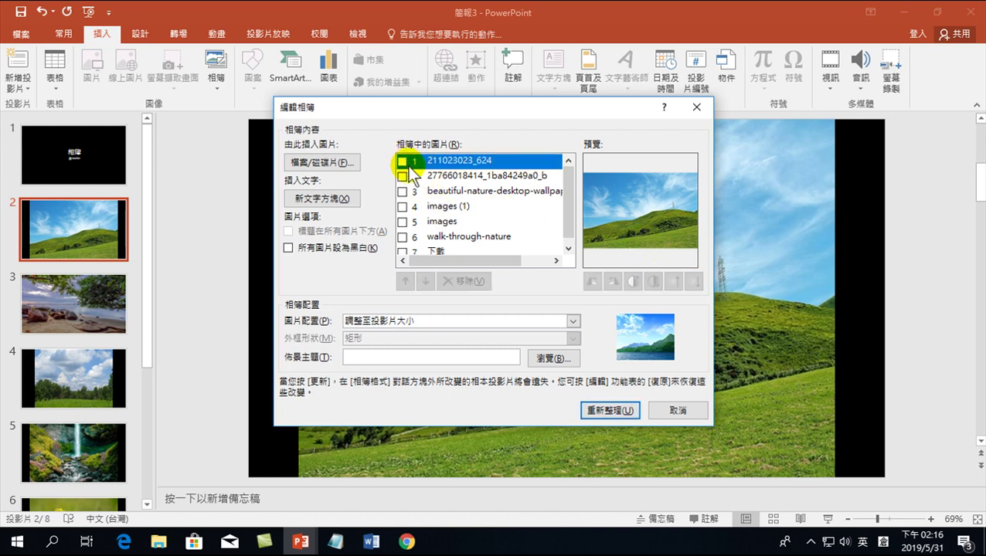
Step: Preview all album pictures in black and white, then turn that option back off
{"action": "left_click", "coordinate": [288, 247]}
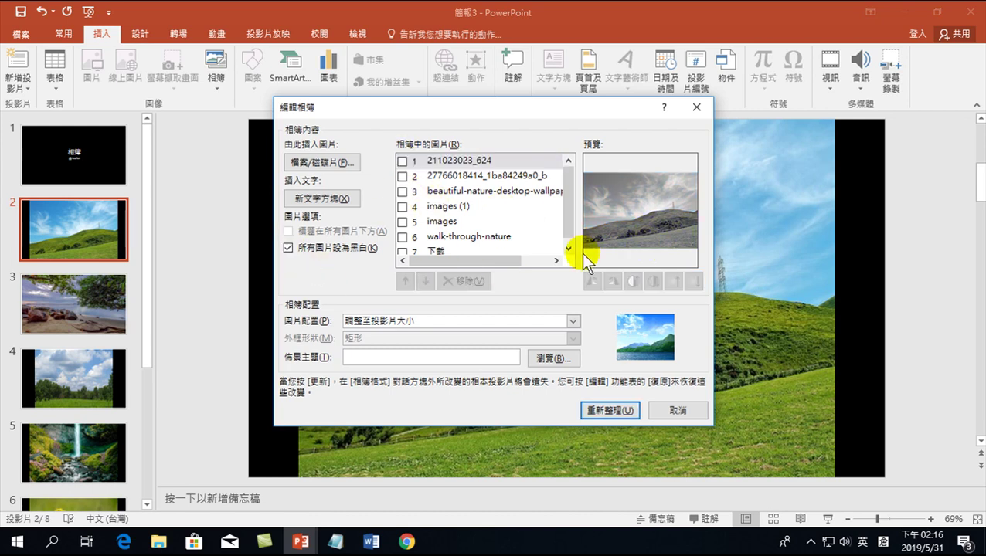
{"action": "left_click", "coordinate": [473, 176]}
{"action": "left_click", "coordinate": [474, 191]}
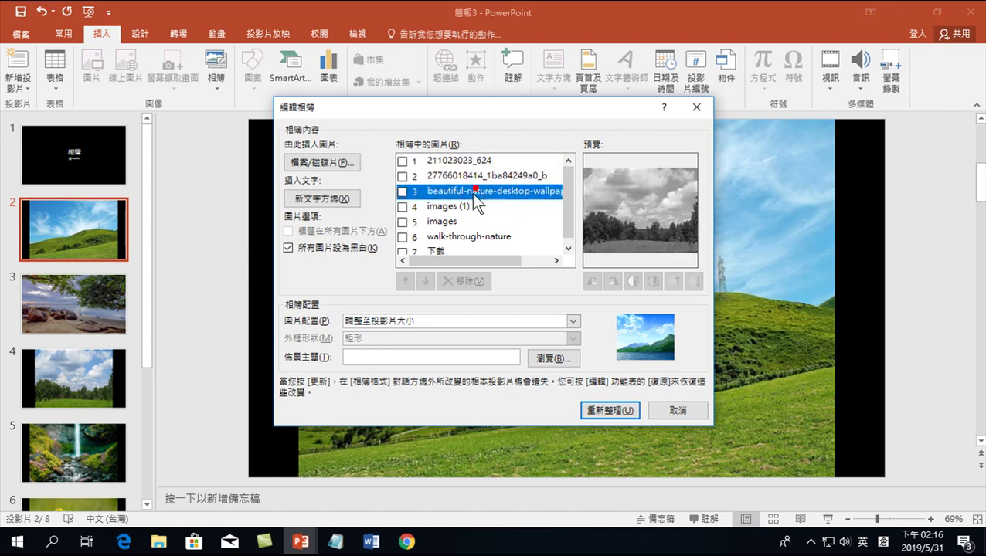
{"action": "left_click", "coordinate": [448, 206]}
{"action": "left_click", "coordinate": [288, 247]}
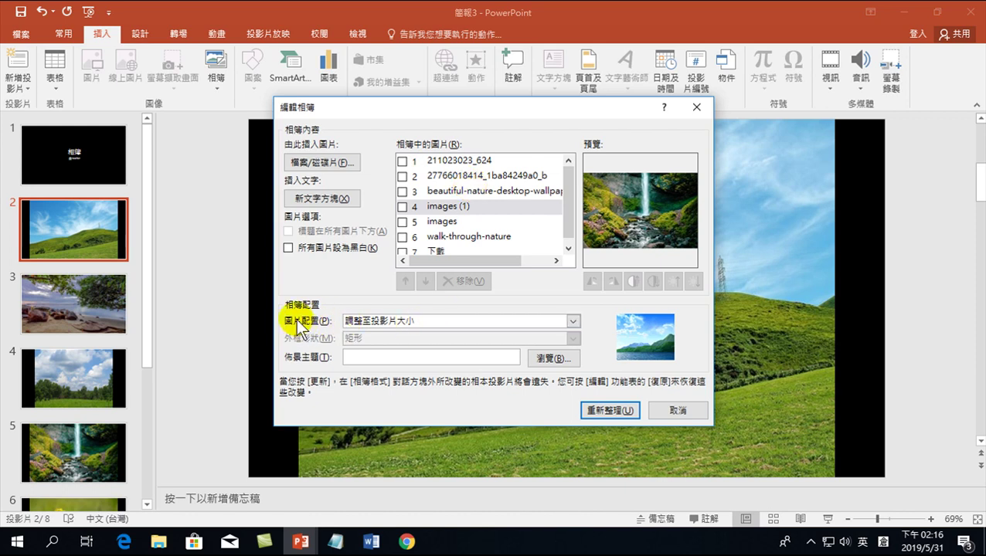
Step: Set the album to 2 pictures per slide with Rounded Rectangle frames and update it
{"action": "left_click", "coordinate": [364, 322]}
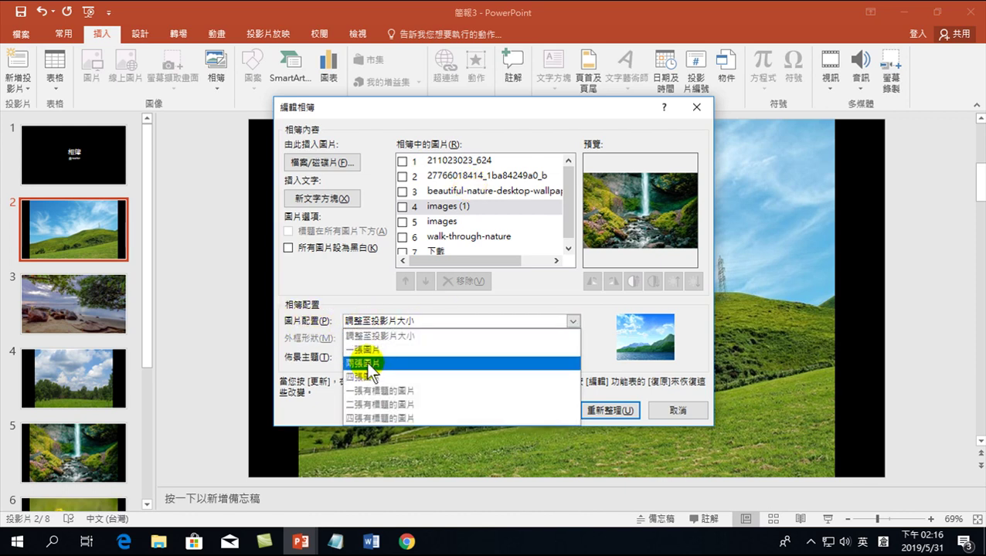
{"action": "left_click", "coordinate": [367, 361]}
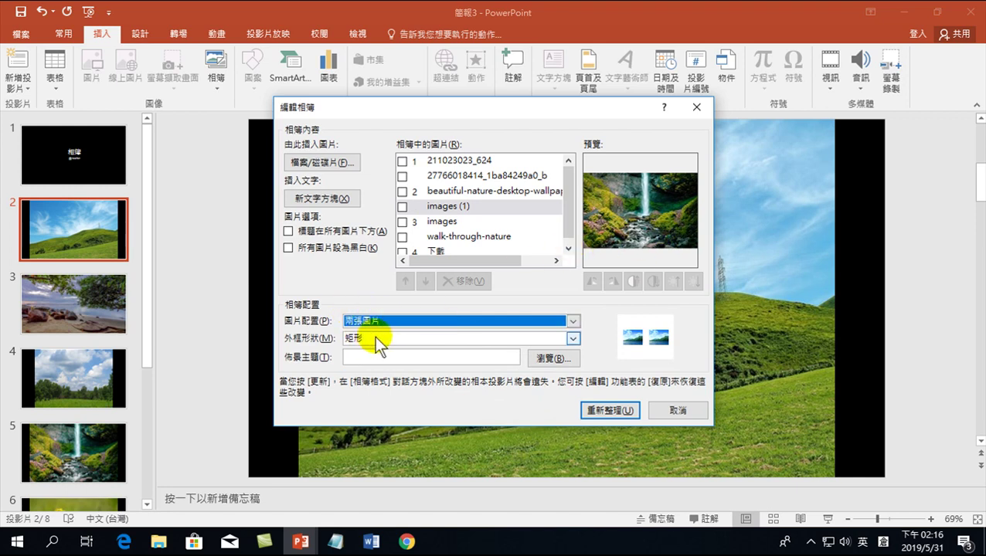
{"action": "left_click", "coordinate": [371, 339]}
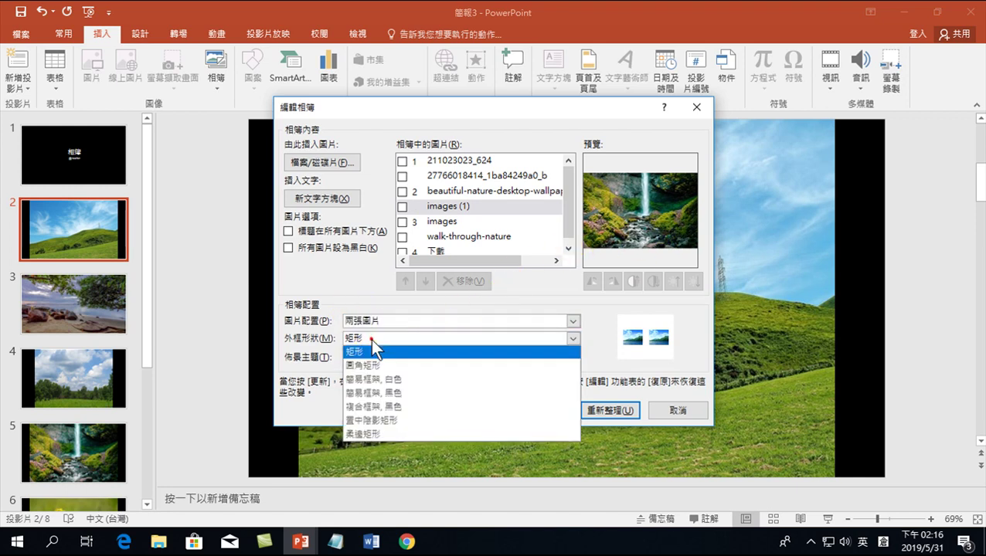
{"action": "left_click", "coordinate": [365, 364]}
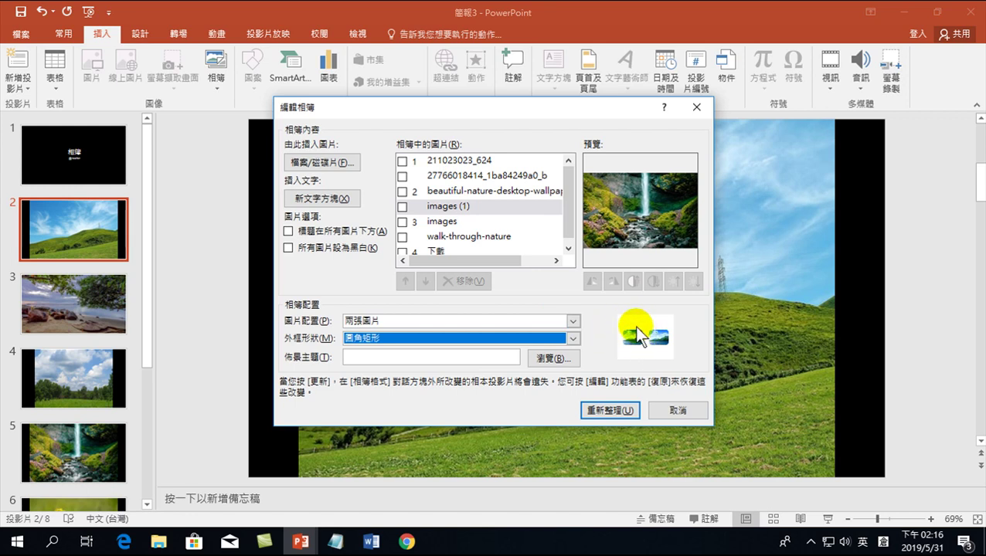
{"action": "left_click", "coordinate": [459, 221]}
{"action": "left_click", "coordinate": [452, 236]}
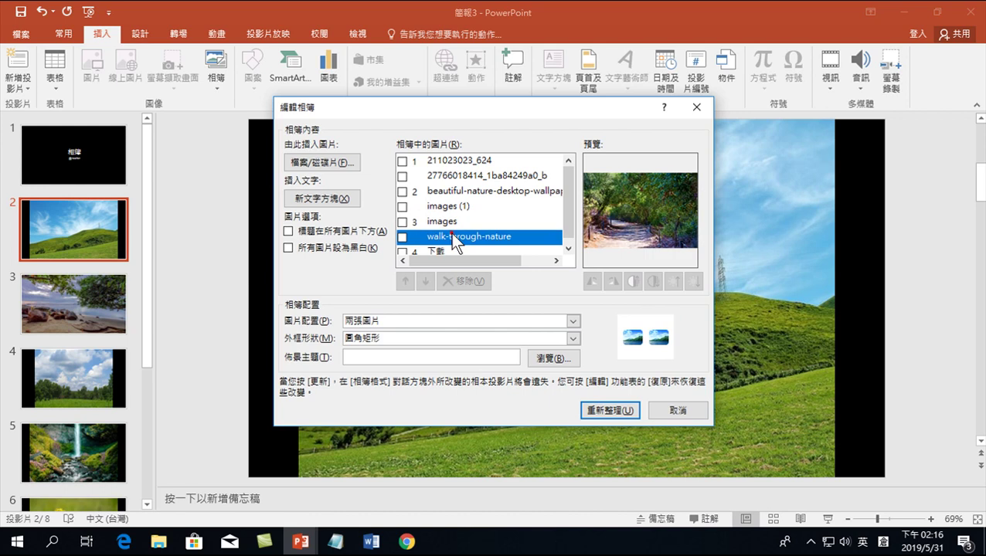
{"action": "left_click", "coordinate": [624, 408]}
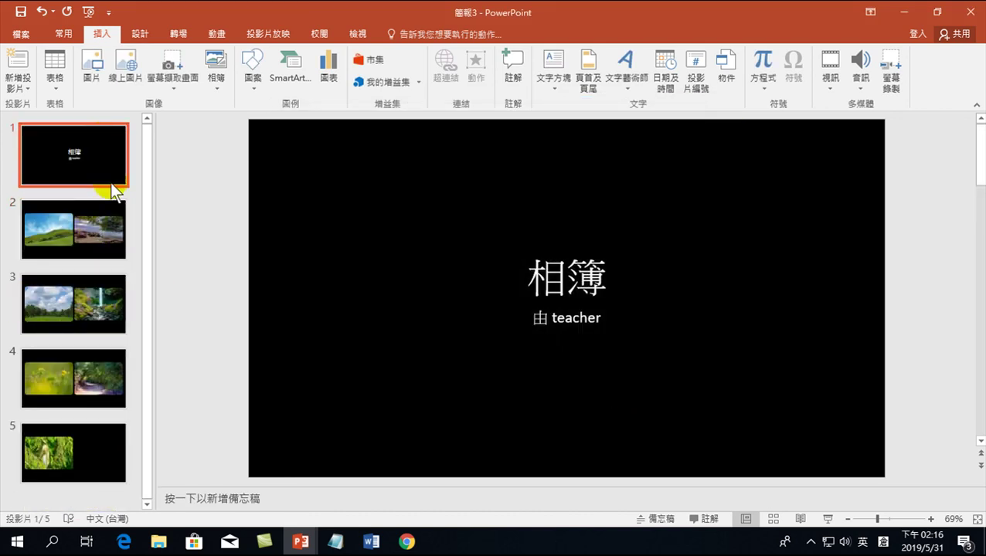
Step: Review slides 2 to 4 of the rebuilt album
{"action": "left_click", "coordinate": [64, 223]}
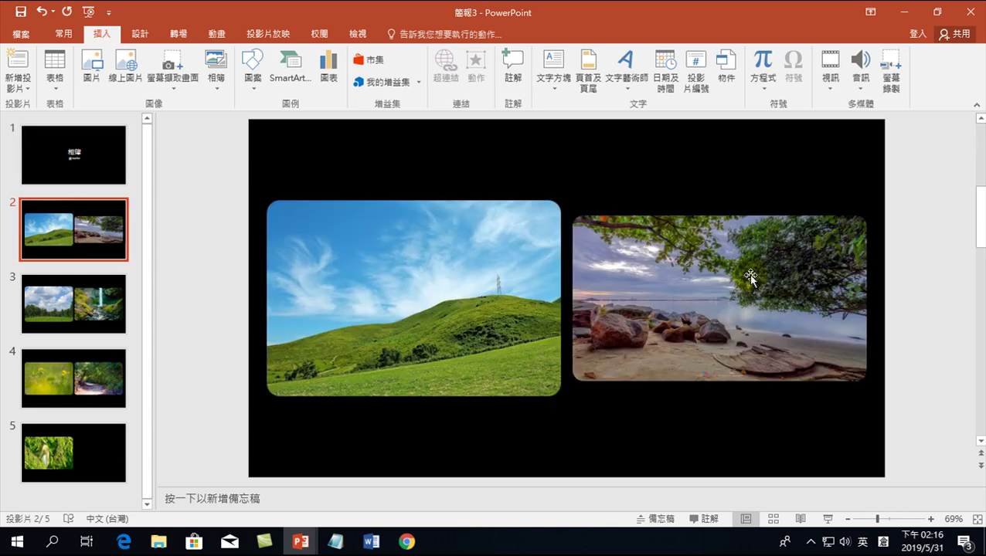
{"action": "left_click", "coordinate": [94, 296]}
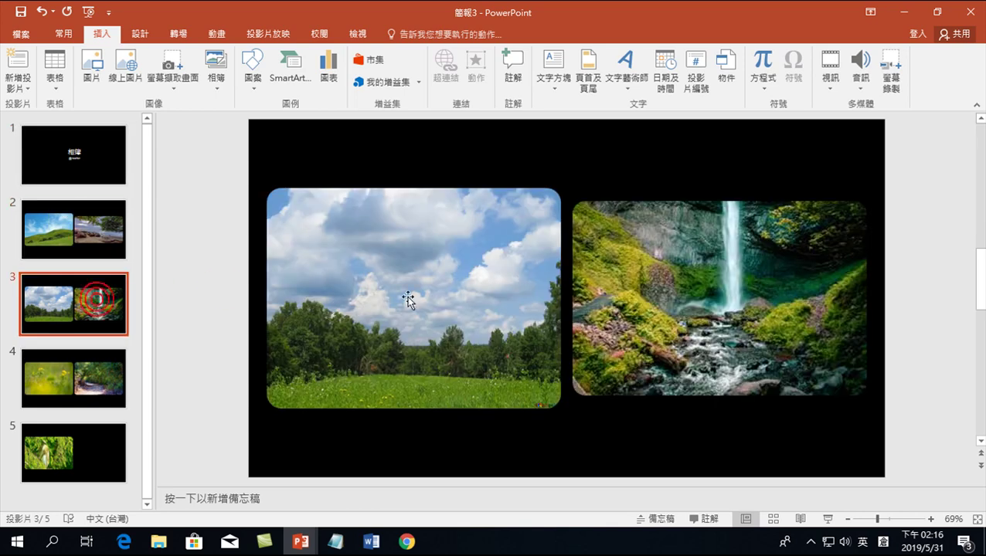
{"action": "left_click", "coordinate": [95, 376]}
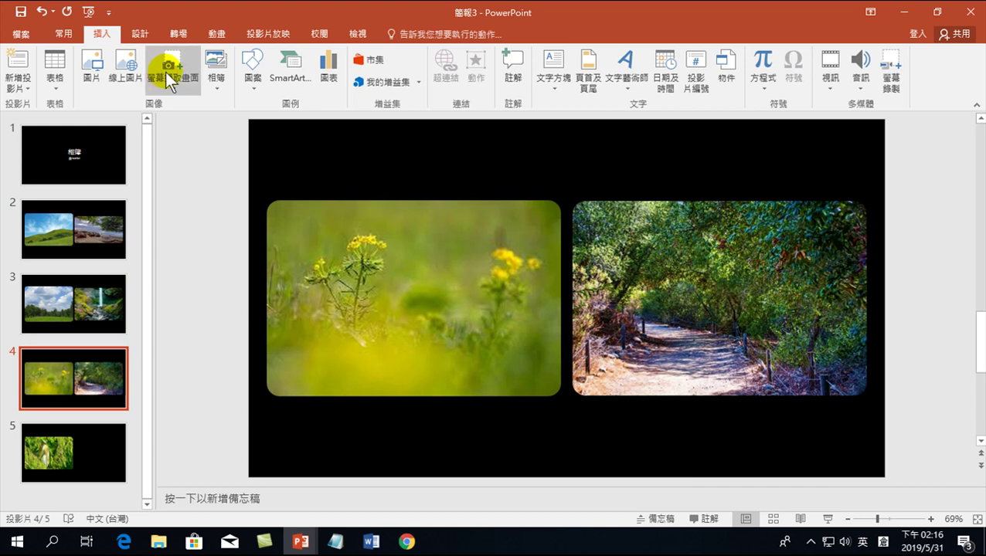
{"action": "left_click", "coordinate": [213, 83]}
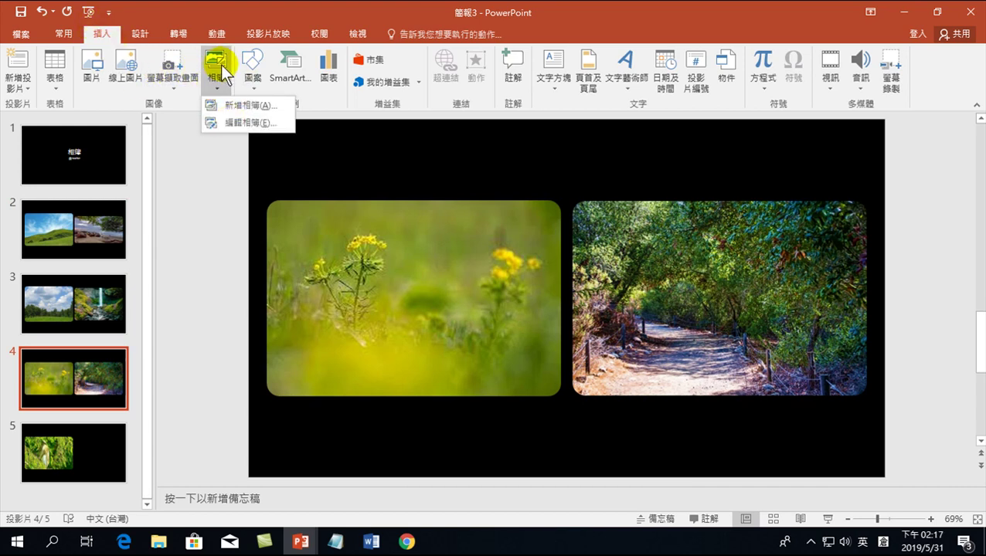
Step: Switch the album picture layout to Fit to slide, update, and browse the resulting slides
{"action": "left_click", "coordinate": [249, 122]}
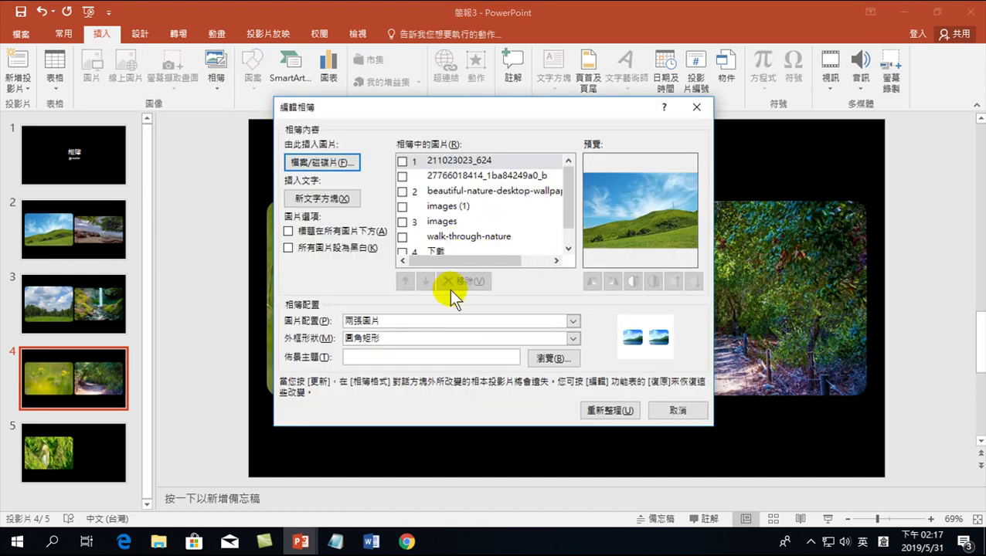
{"action": "left_click", "coordinate": [437, 319]}
{"action": "left_click", "coordinate": [368, 340]}
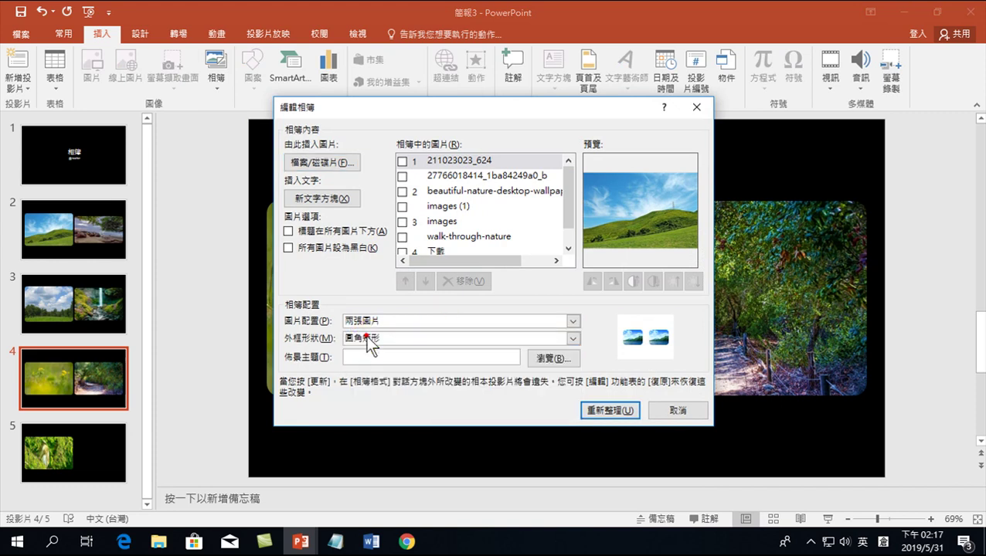
{"action": "left_click", "coordinate": [606, 412]}
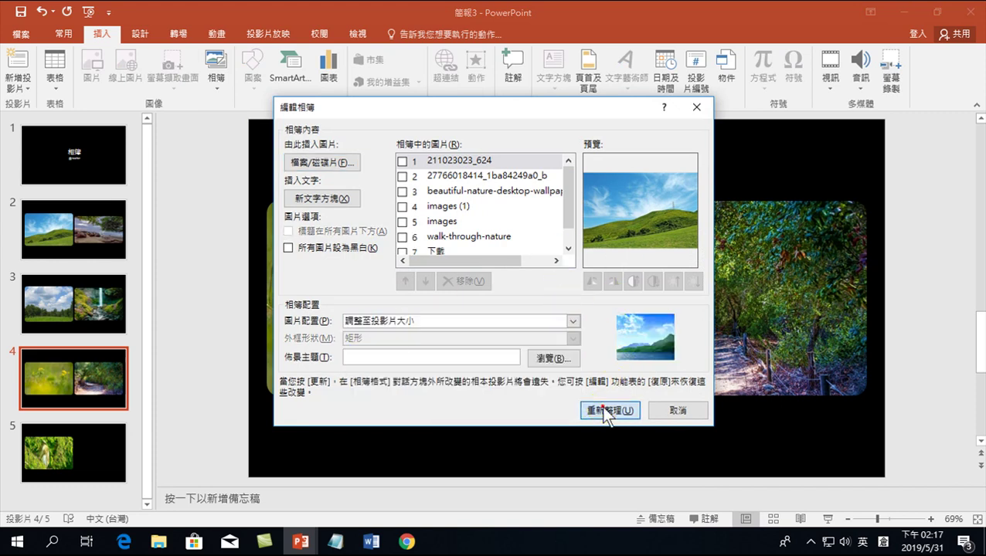
{"action": "left_click", "coordinate": [96, 150]}
{"action": "left_click", "coordinate": [109, 227]}
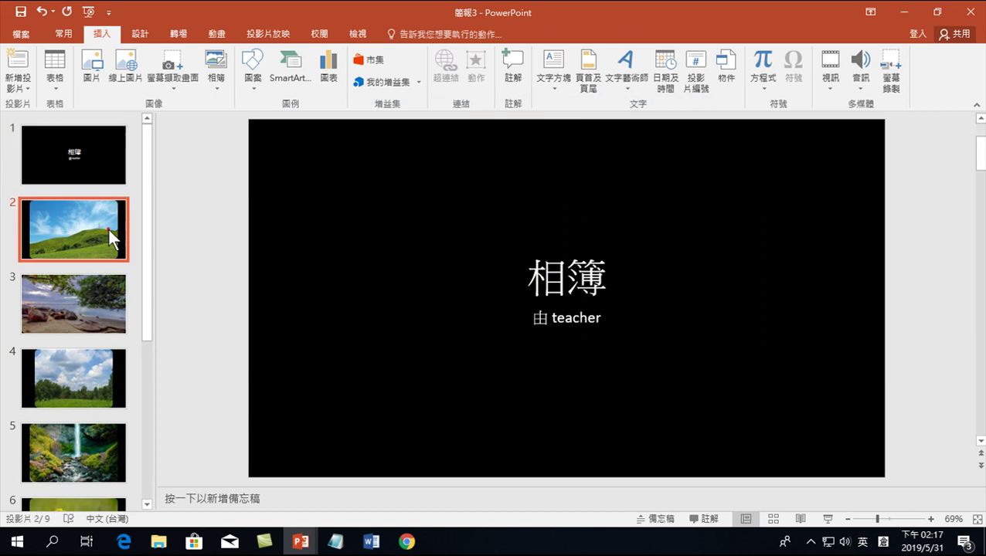
{"action": "left_click", "coordinate": [97, 284]}
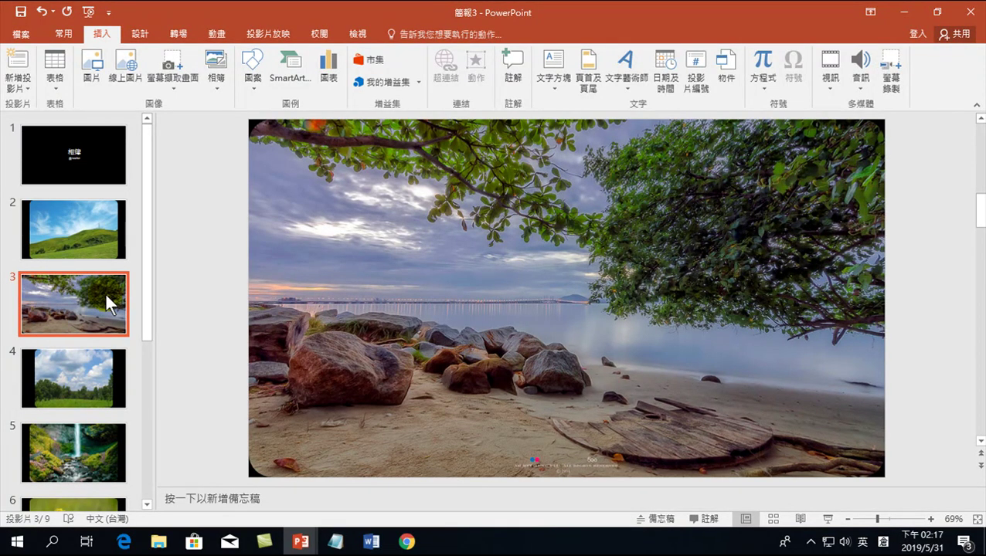
{"action": "key", "text": "Home"}
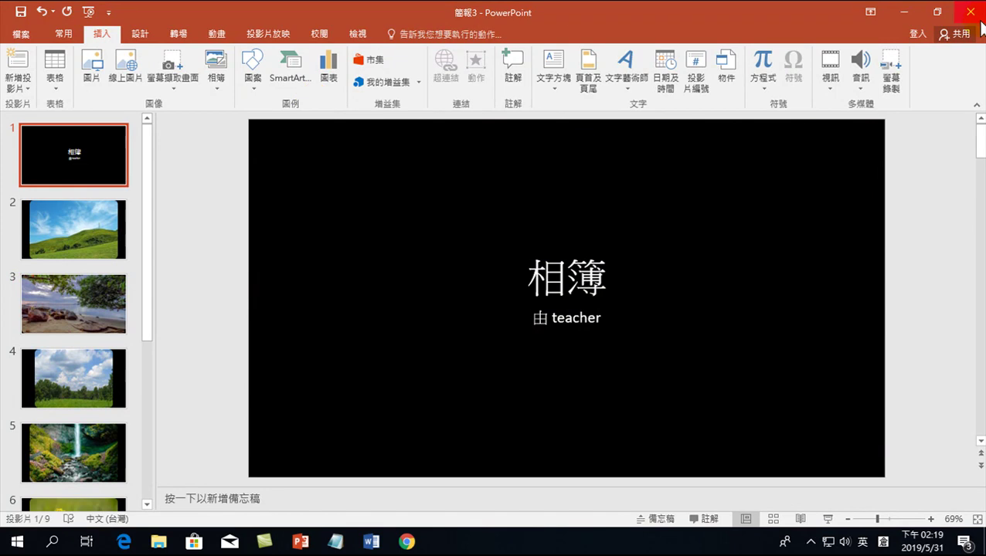
Step: Close presentations 簡報3 and 簡報1 without saving, then close the last PowerPoint window
{"action": "left_click", "coordinate": [969, 14]}
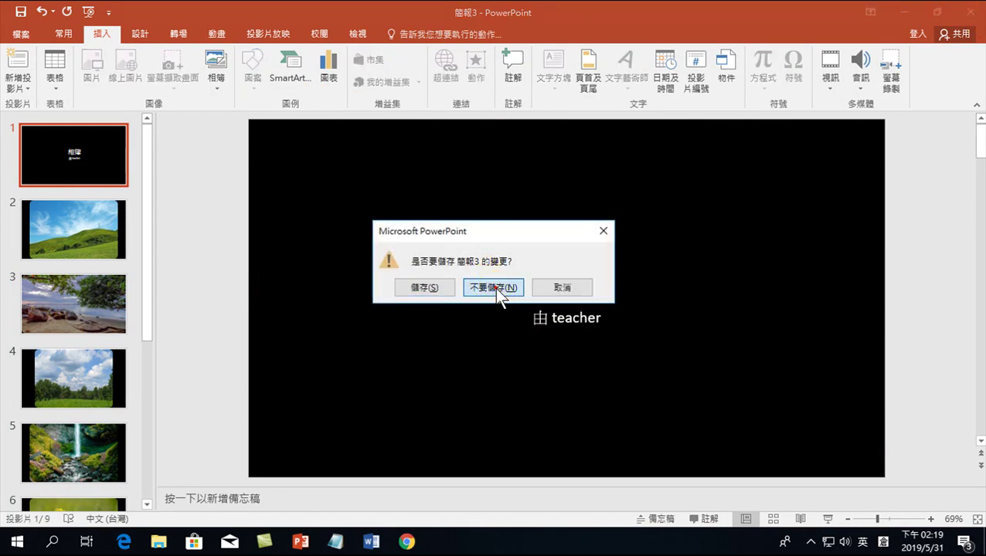
{"action": "left_click", "coordinate": [495, 288]}
{"action": "left_click", "coordinate": [968, 13]}
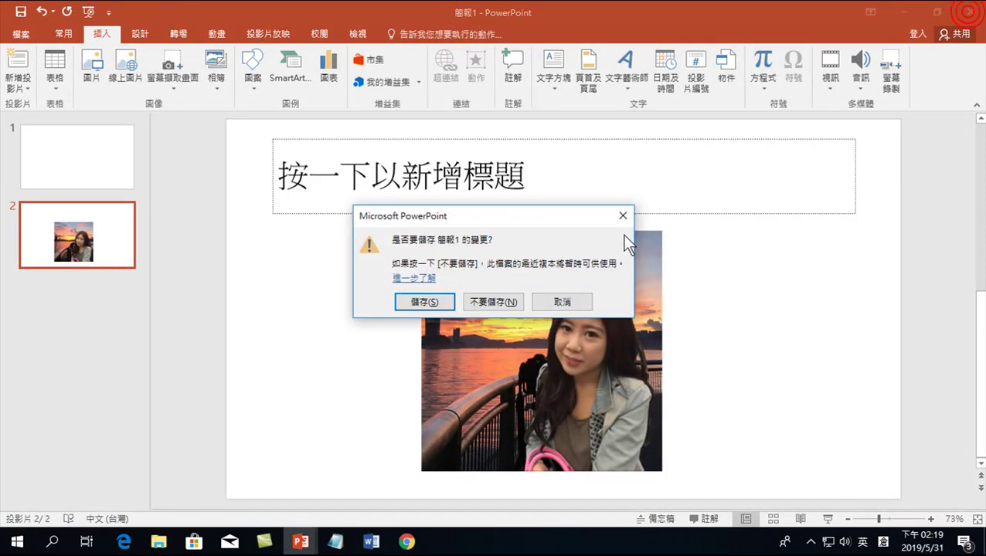
{"action": "left_click", "coordinate": [509, 301]}
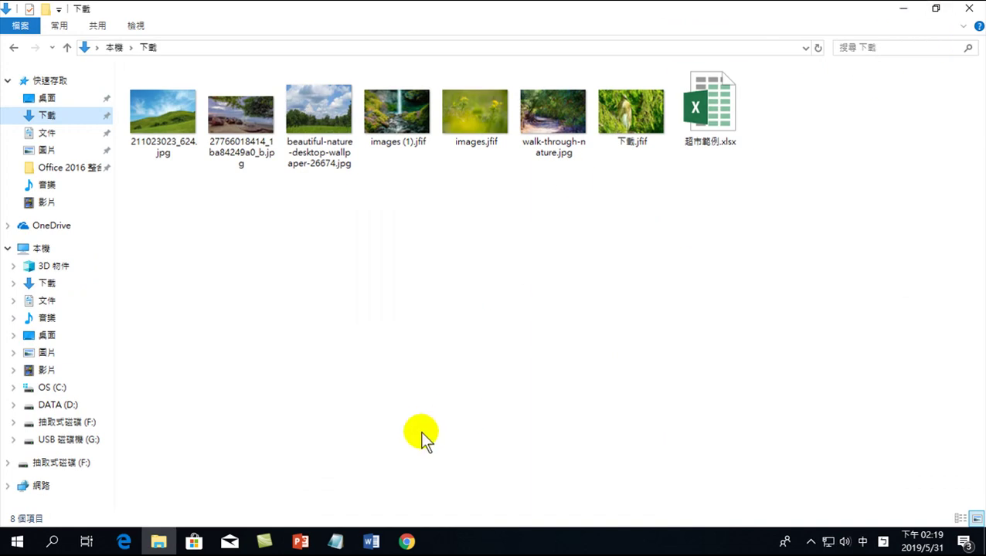
{"action": "left_click", "coordinate": [301, 542]}
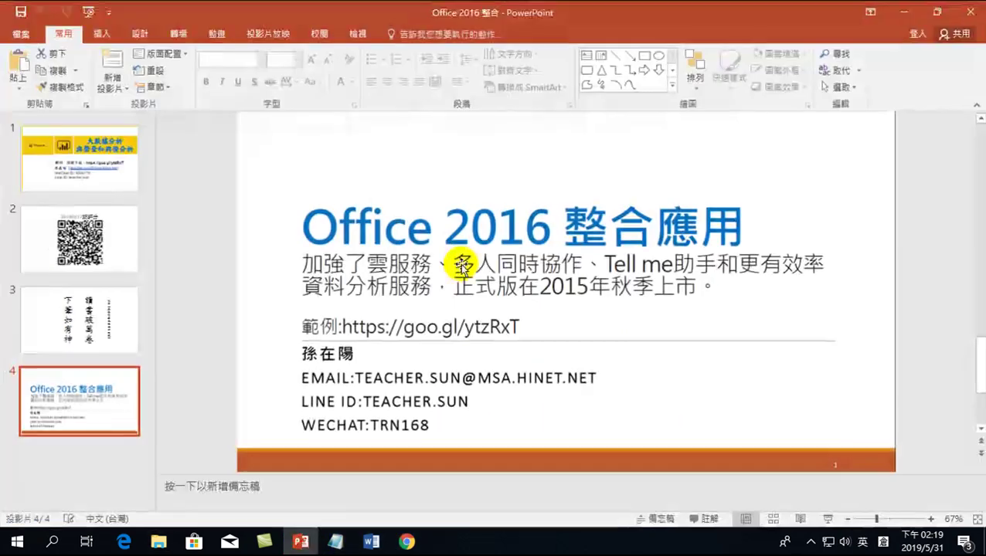
{"action": "left_click", "coordinate": [968, 12]}
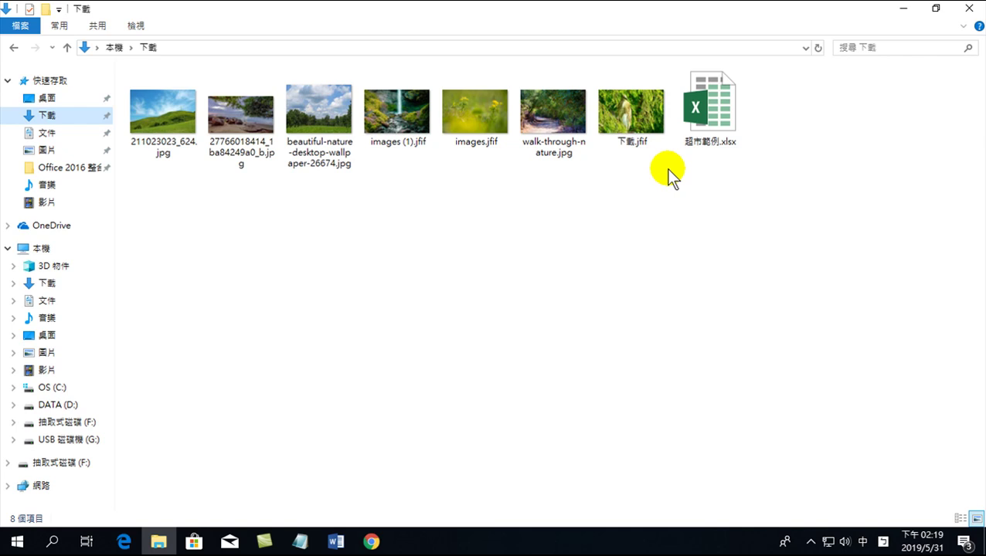
Step: Navigate File Explorer to the Office 2016 整合 folder on DATA (D:)
{"action": "left_click", "coordinate": [157, 544]}
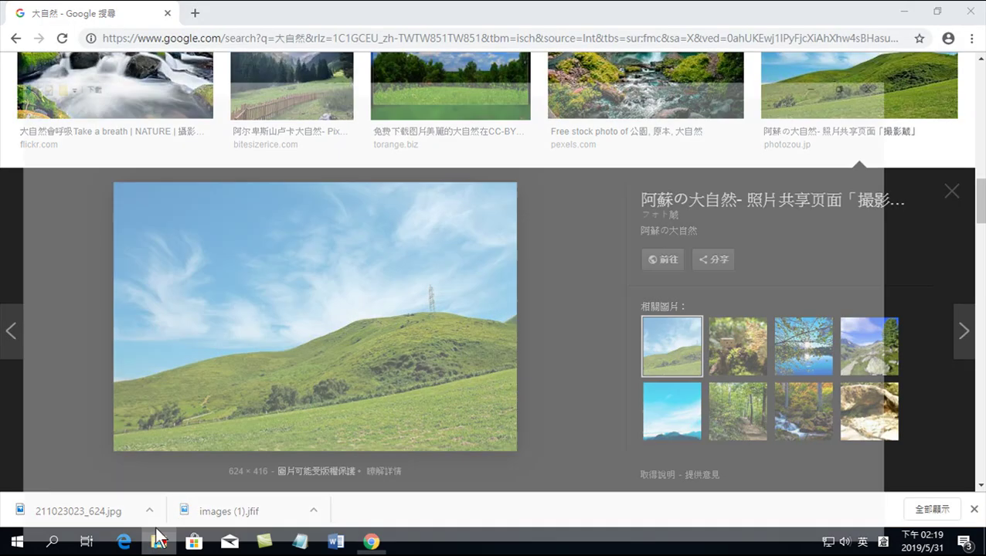
{"action": "left_click", "coordinate": [158, 538]}
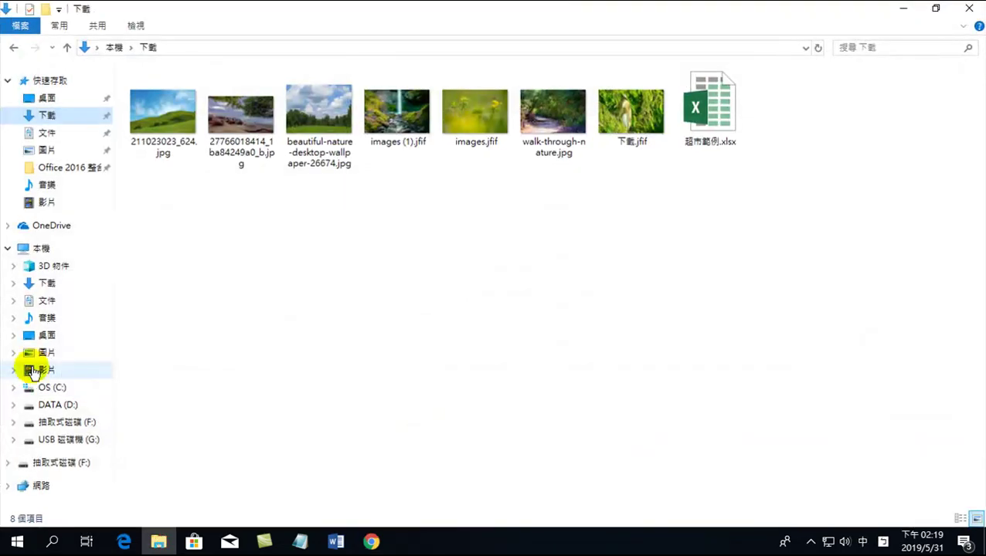
{"action": "left_click", "coordinate": [65, 405]}
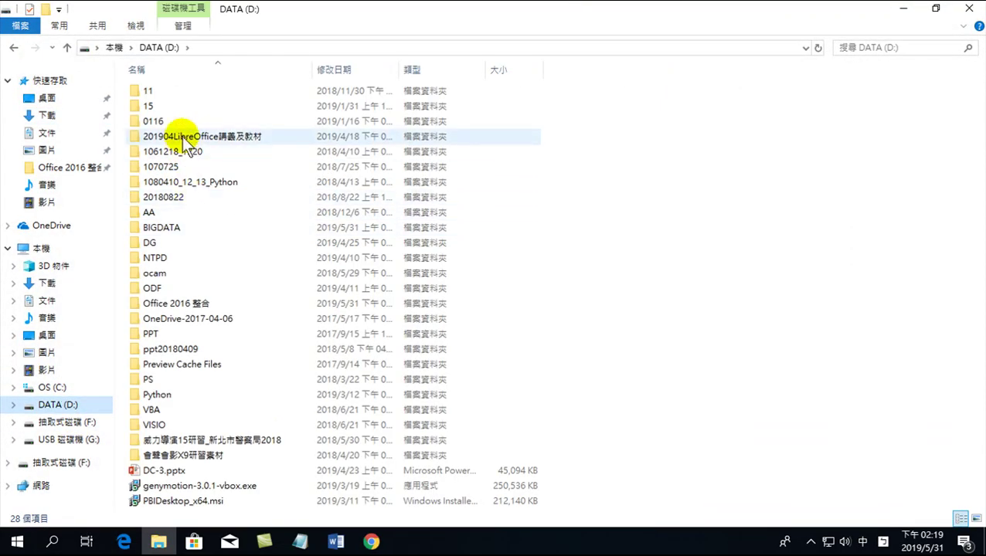
{"action": "double_click", "coordinate": [167, 303]}
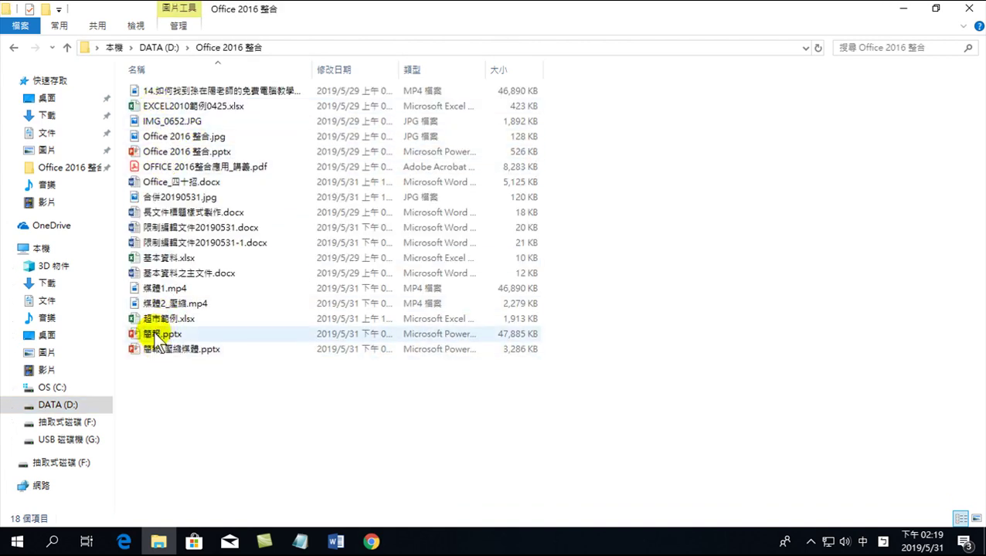
Step: Delete EXCEL2010範例0425.xlsx and open 超市範例.xlsx in Excel
{"action": "right_click", "coordinate": [170, 108]}
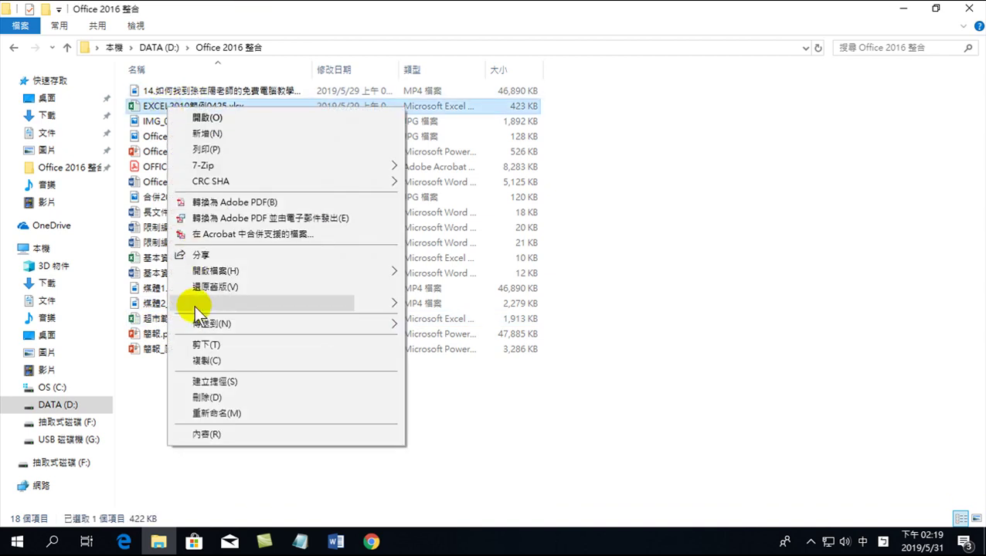
{"action": "left_click", "coordinate": [186, 397]}
{"action": "double_click", "coordinate": [159, 304]}
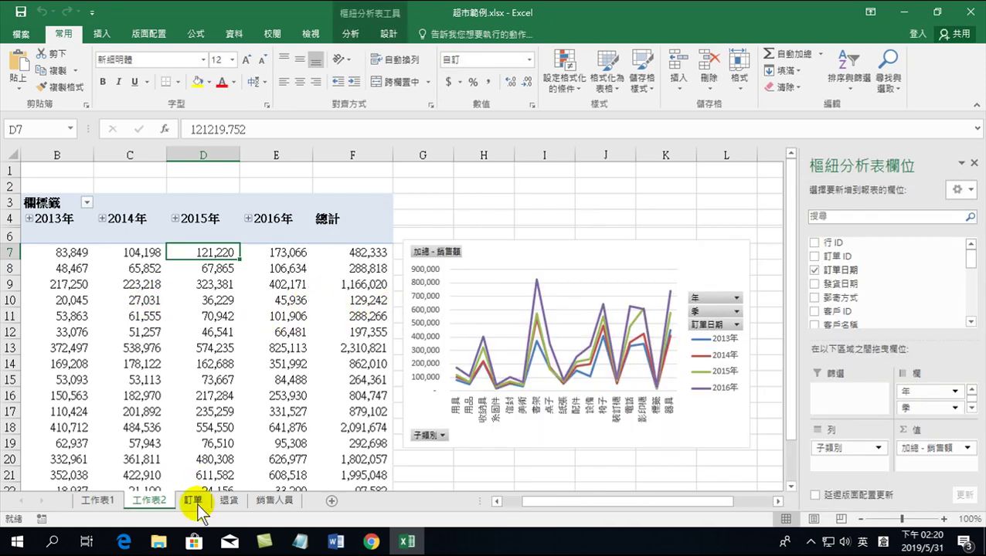
Step: Insert a pivot table from the 訂單 sheet's order table onto new sheet 工作表3
{"action": "left_click", "coordinate": [194, 500]}
{"action": "scroll", "coordinate": [270, 286], "scroll_direction": "up", "scroll_amount": 6}
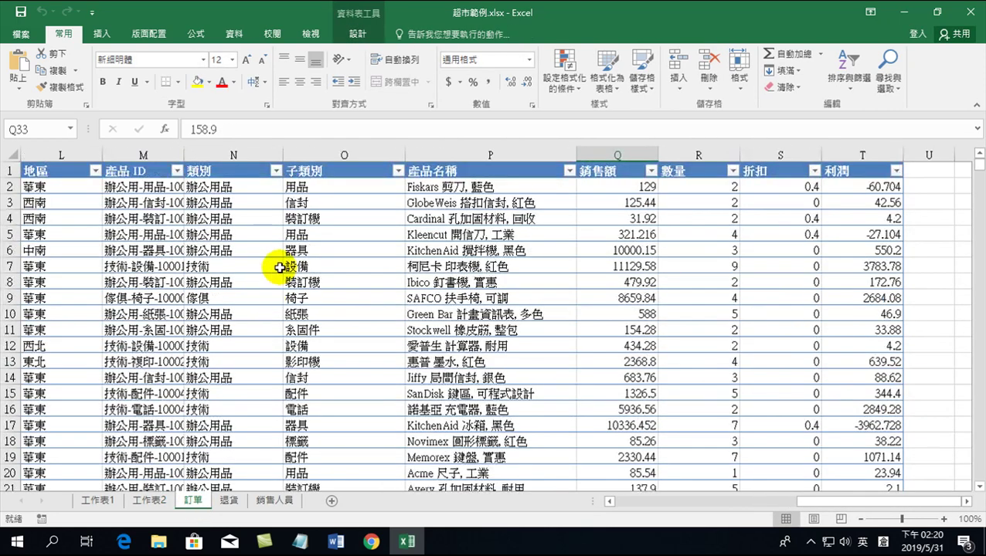
{"action": "left_click", "coordinate": [429, 218]}
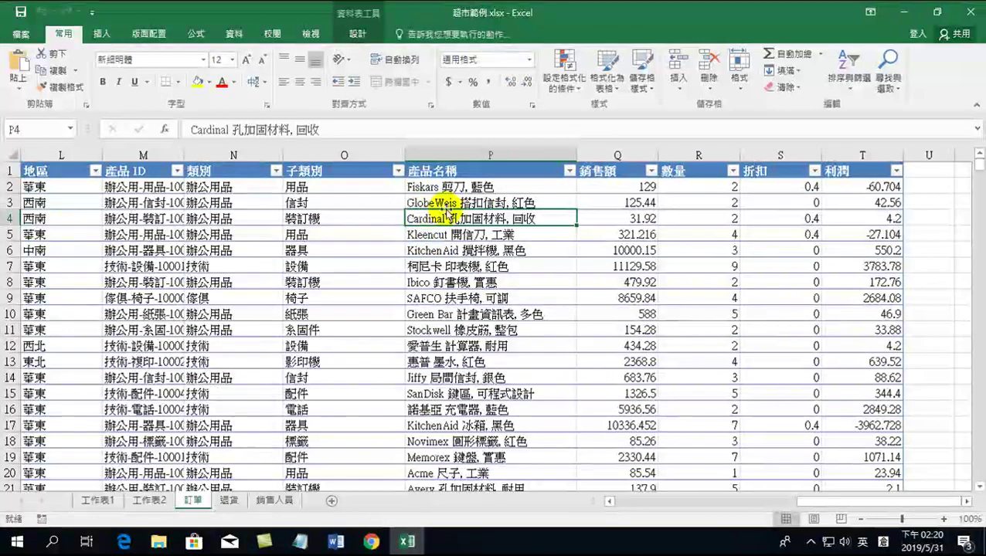
{"action": "left_click", "coordinate": [103, 34]}
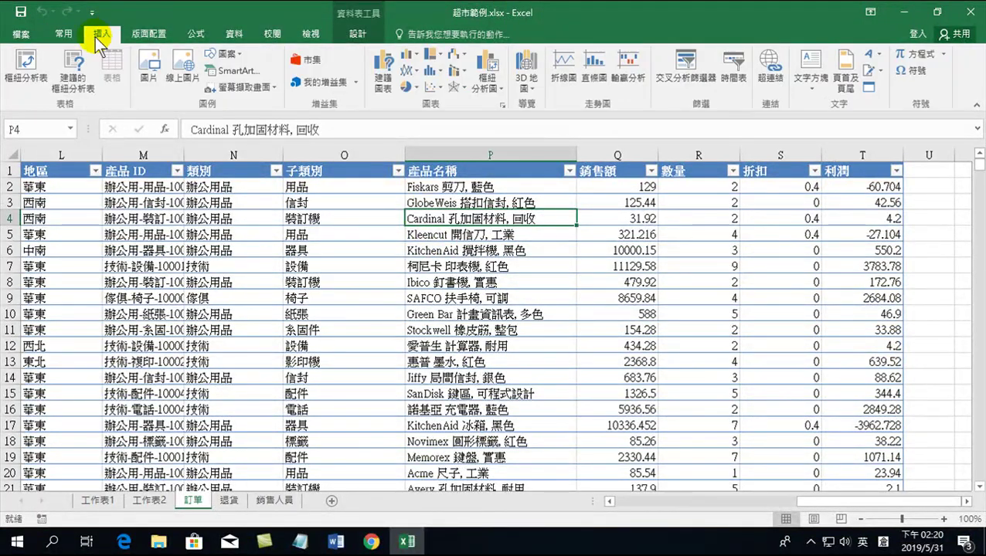
{"action": "left_click", "coordinate": [22, 65]}
{"action": "left_click", "coordinate": [538, 384]}
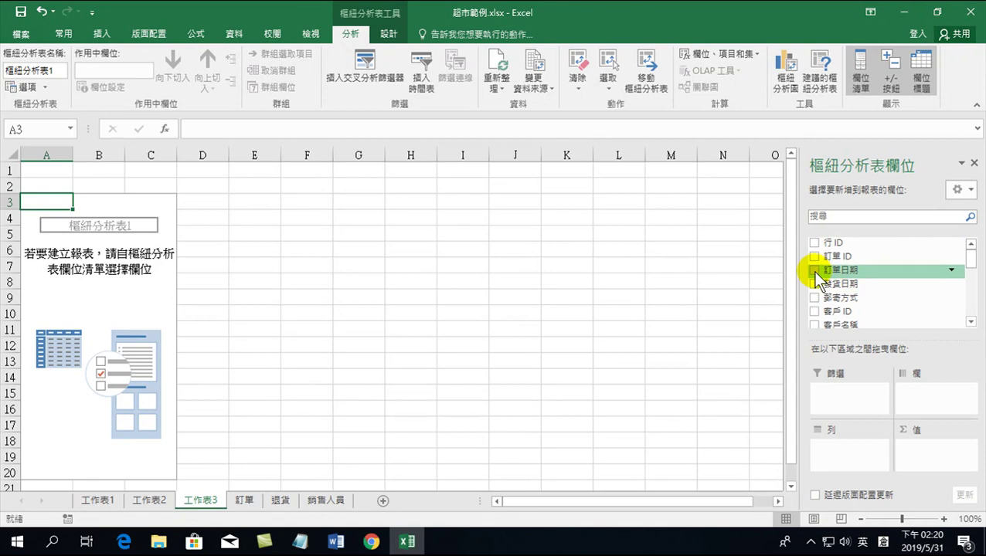
Step: Add 訂單日期 as rows and 銷售額 and 利潤 as summed values
{"action": "left_click", "coordinate": [815, 271]}
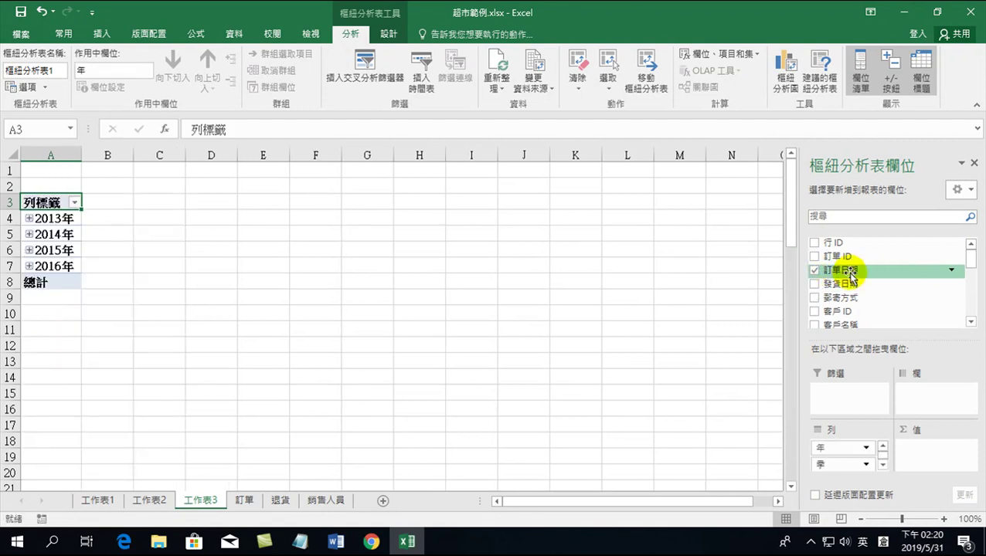
{"action": "left_click_drag", "start_coordinate": [970, 255], "coordinate": [974, 297]}
{"action": "left_click", "coordinate": [816, 260]}
{"action": "left_click", "coordinate": [814, 302]}
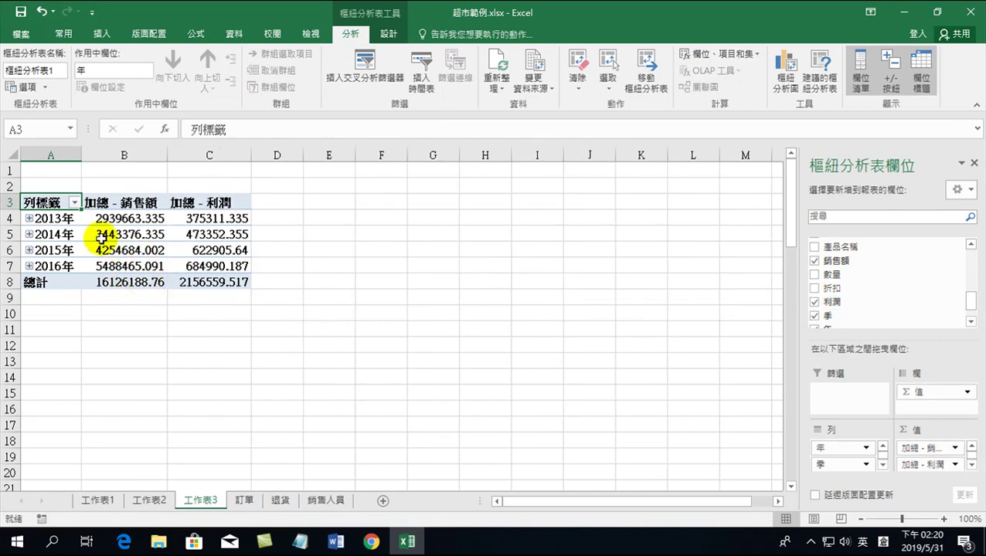
Step: Select the yearly sales and profit values B4:C7 on the Home tab
{"action": "mouse_move", "coordinate": [53, 201]}
{"action": "left_mouse_down"}
{"action": "mouse_move", "coordinate": [55, 221]}
{"action": "mouse_move", "coordinate": [188, 266]}
{"action": "mouse_move", "coordinate": [194, 283]}
{"action": "left_mouse_up"}
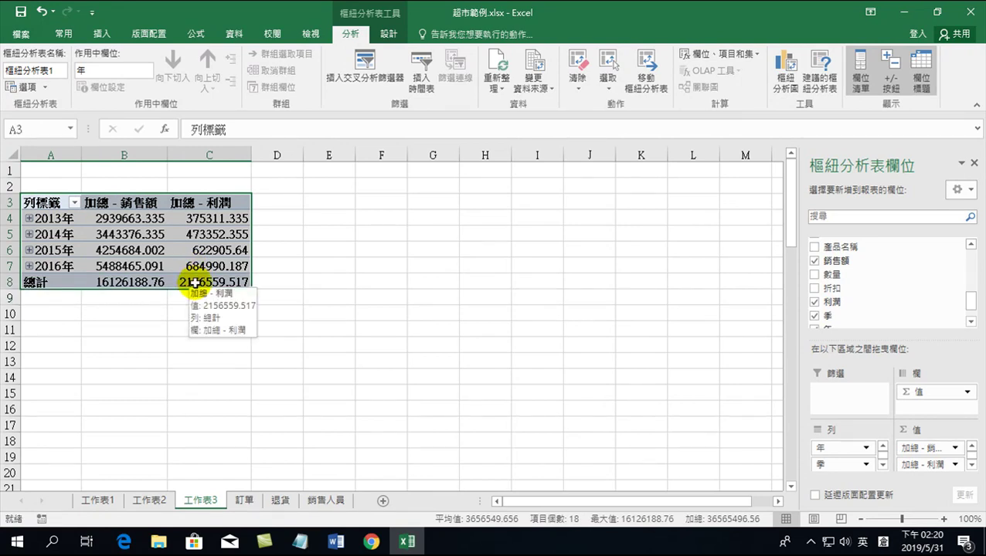
{"action": "left_click", "coordinate": [130, 234]}
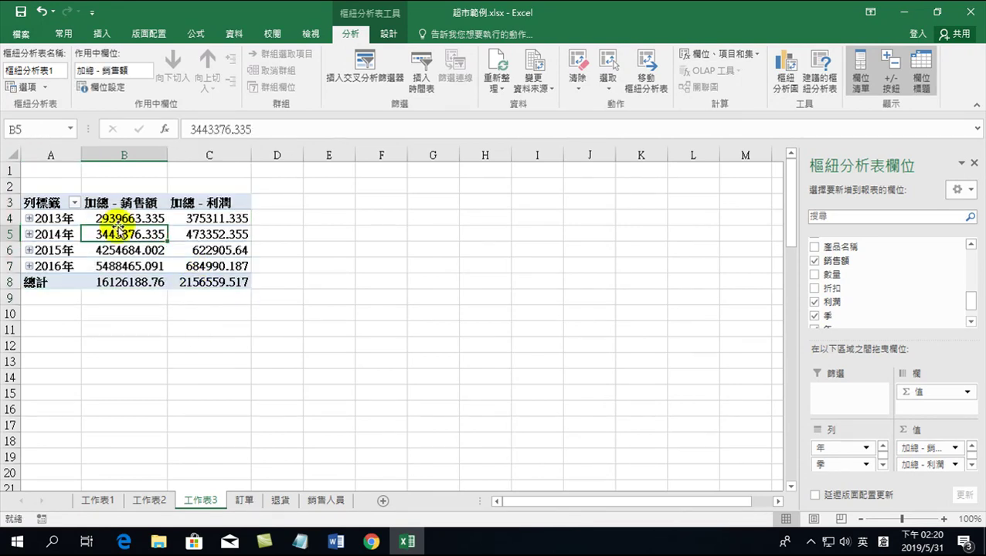
{"action": "left_click", "coordinate": [93, 218]}
{"action": "left_click_drag", "start_coordinate": [93, 218], "coordinate": [185, 267]}
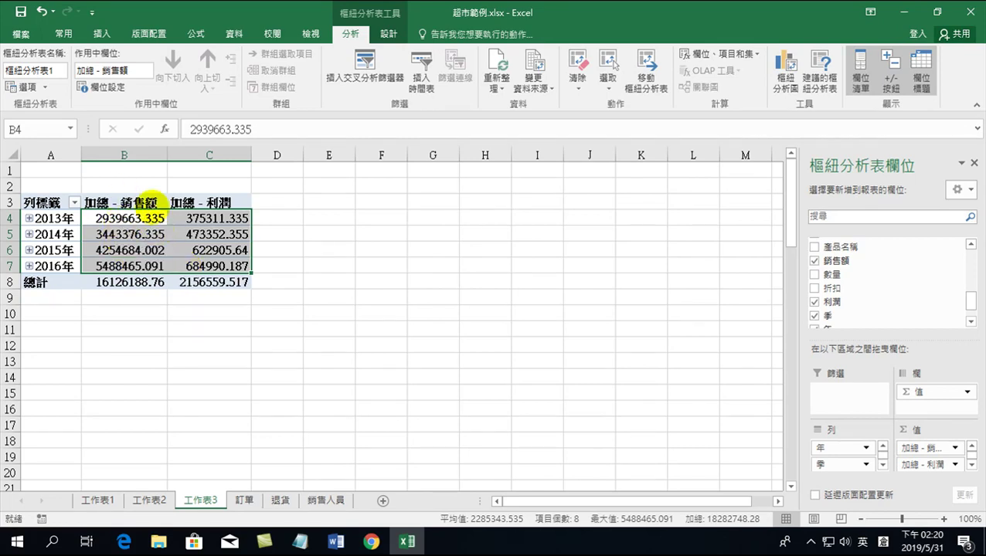
{"action": "left_click", "coordinate": [63, 34]}
{"action": "left_click_drag", "start_coordinate": [99, 218], "coordinate": [211, 267]}
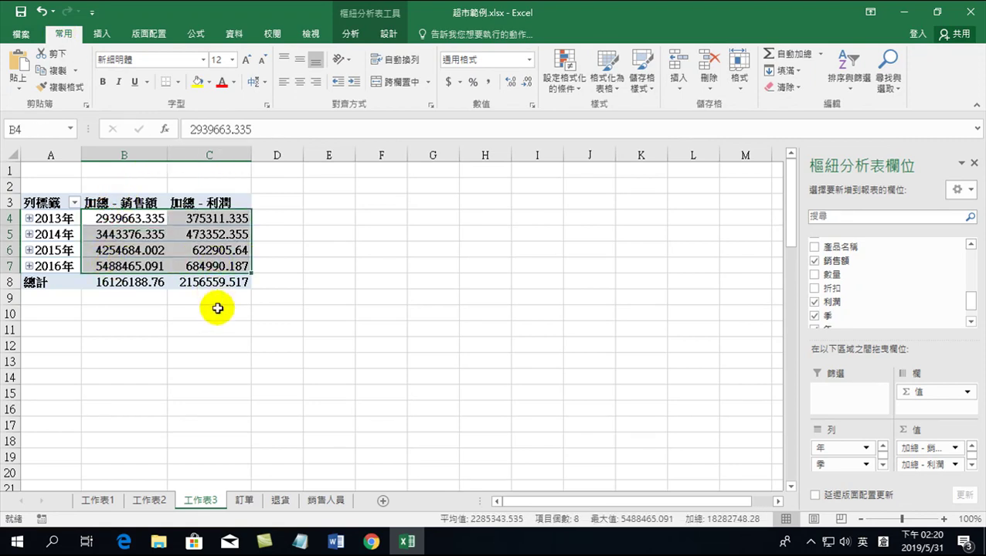
Step: Format B4:C8 with Comma Style and reduce the decimals to zero
{"action": "left_click_drag", "start_coordinate": [133, 218], "coordinate": [177, 279]}
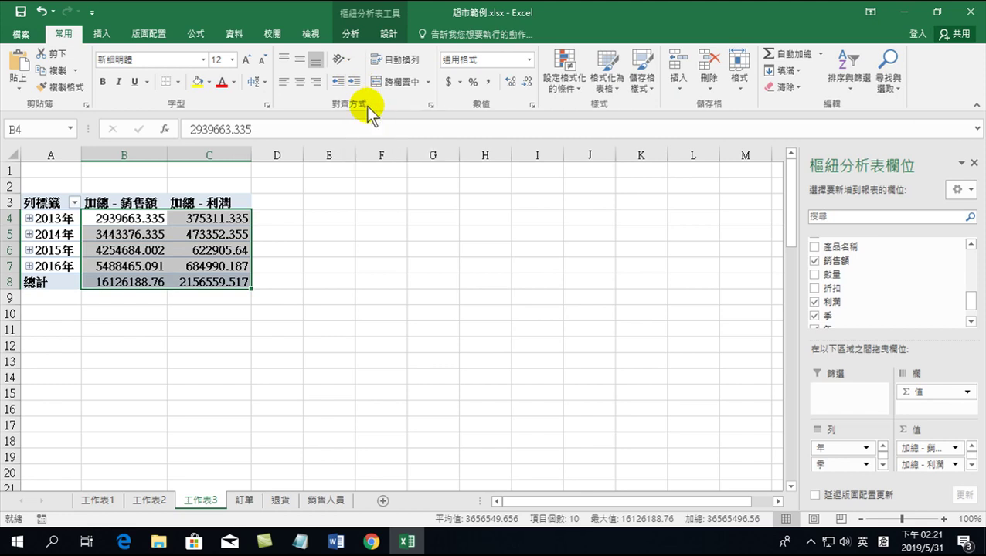
{"action": "left_click", "coordinate": [490, 82]}
{"action": "left_click", "coordinate": [528, 84]}
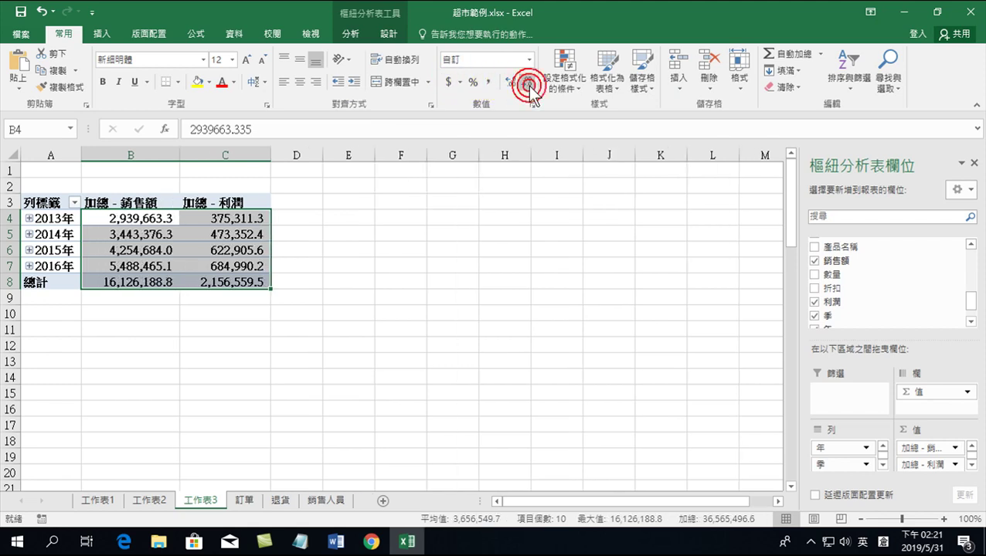
{"action": "left_click", "coordinate": [528, 83]}
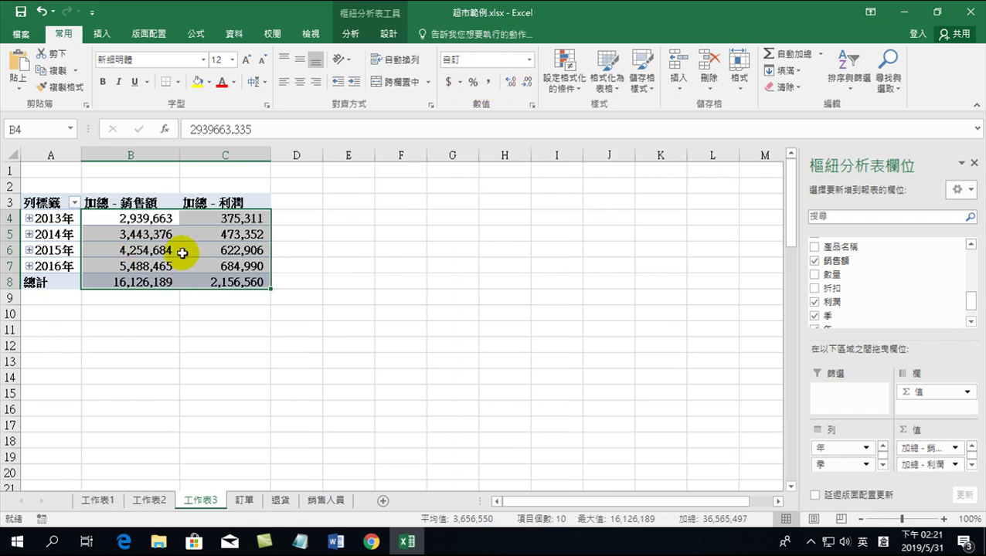
Step: Reselect the yearly sales and profit values B4:C7
{"action": "left_click", "coordinate": [155, 234]}
{"action": "left_click", "coordinate": [109, 219]}
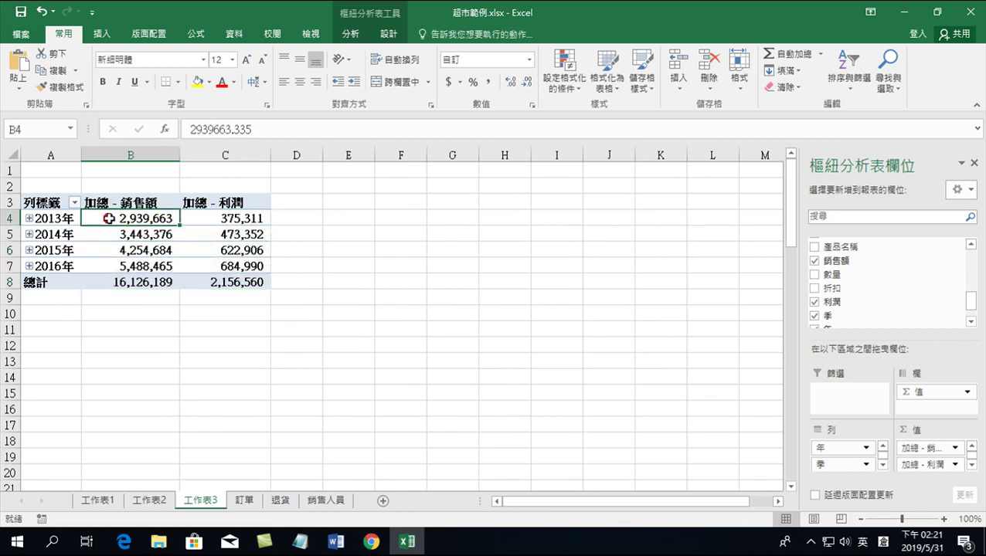
{"action": "left_click_drag", "start_coordinate": [109, 219], "coordinate": [224, 266]}
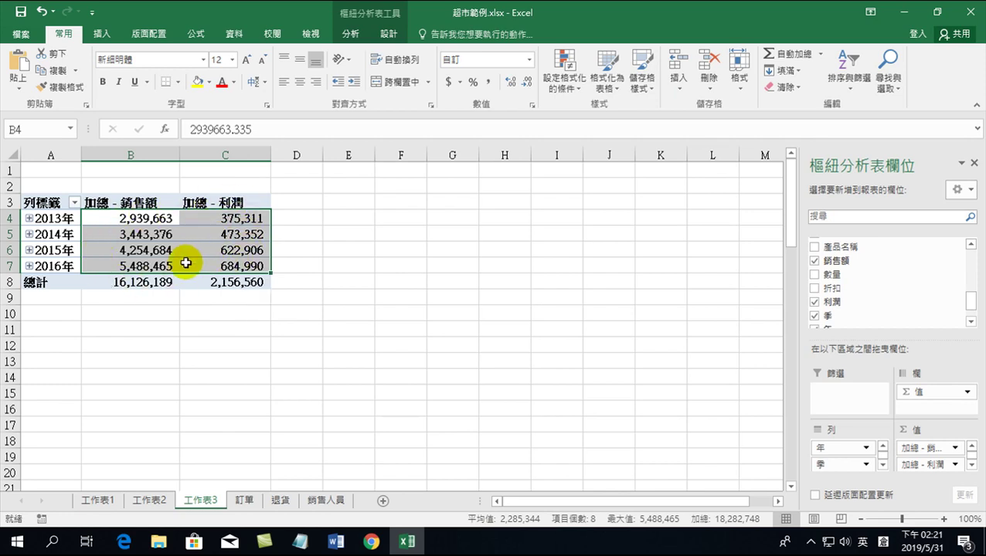
{"action": "mouse_move", "coordinate": [181, 264]}
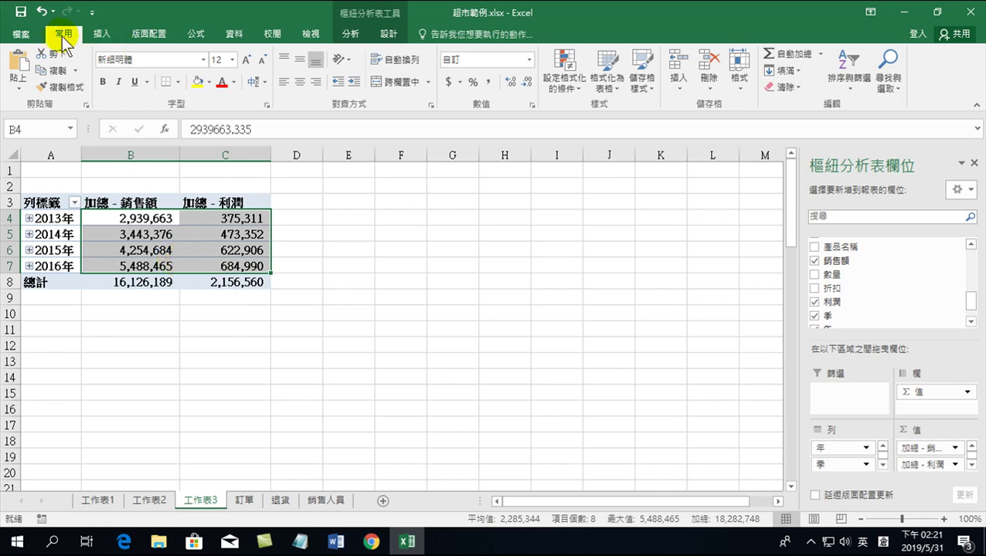
Step: Look over Conditional Formatting choices, then select the yearly sales B4:B7
{"action": "left_click", "coordinate": [567, 85]}
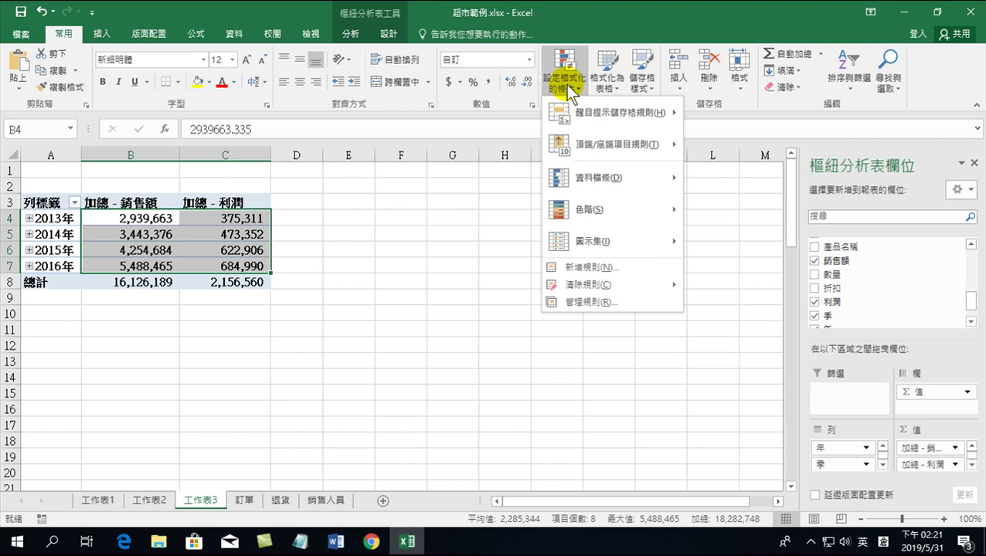
{"action": "mouse_move", "coordinate": [580, 174]}
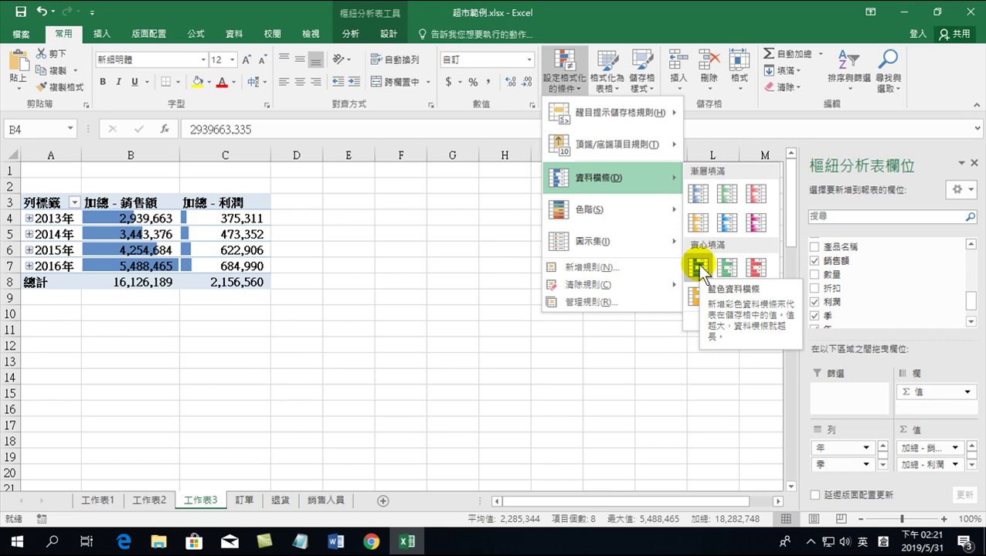
{"action": "left_click", "coordinate": [220, 235]}
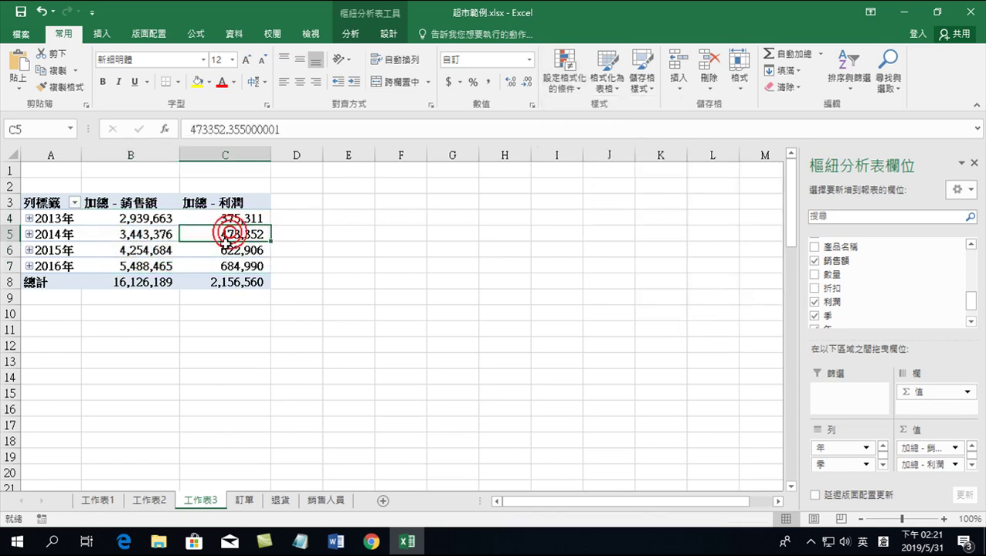
{"action": "left_click", "coordinate": [126, 217]}
{"action": "left_click_drag", "start_coordinate": [126, 218], "coordinate": [213, 292]}
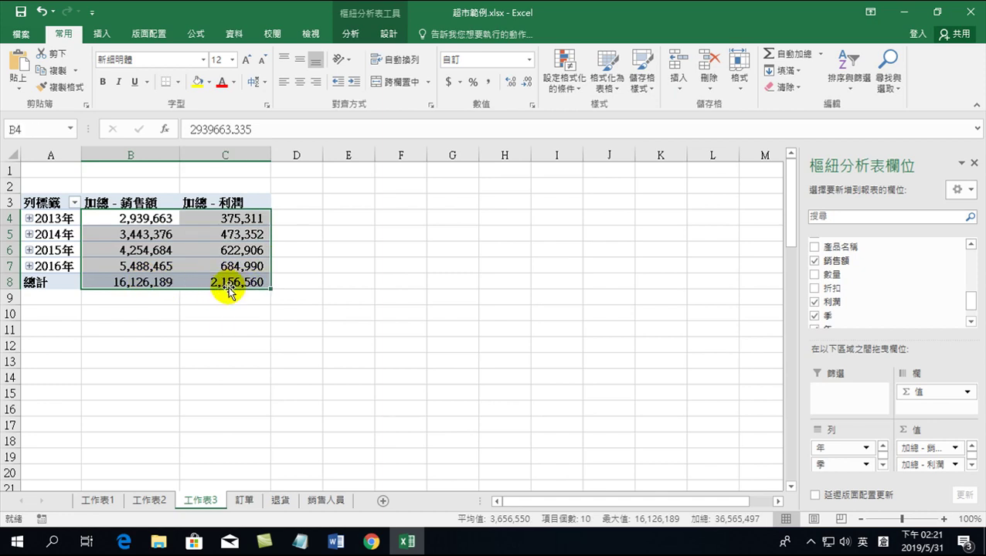
{"action": "left_click_drag", "start_coordinate": [119, 219], "coordinate": [118, 263]}
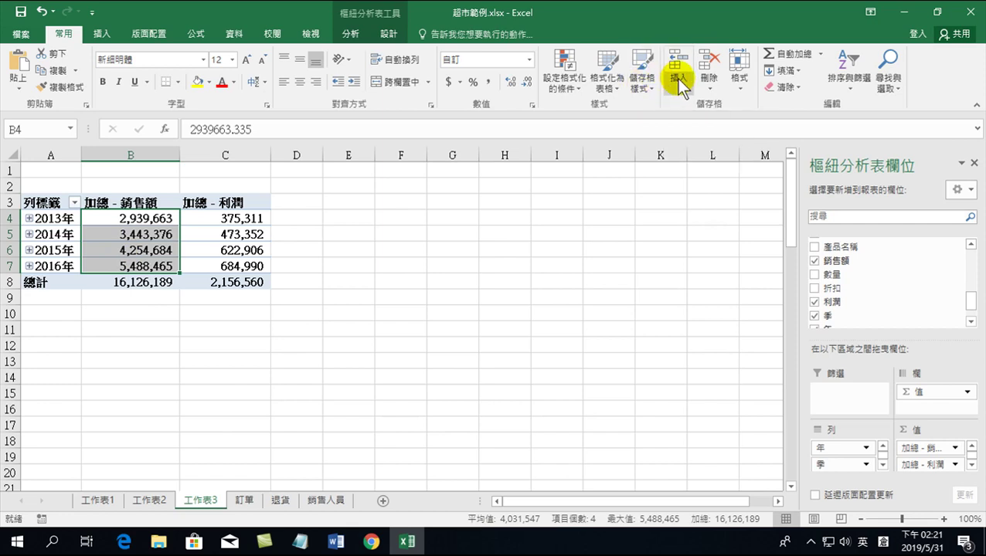
Step: Give the yearly sales values B4:B7 blue gradient data bars
{"action": "left_click", "coordinate": [567, 81]}
{"action": "mouse_move", "coordinate": [567, 173]}
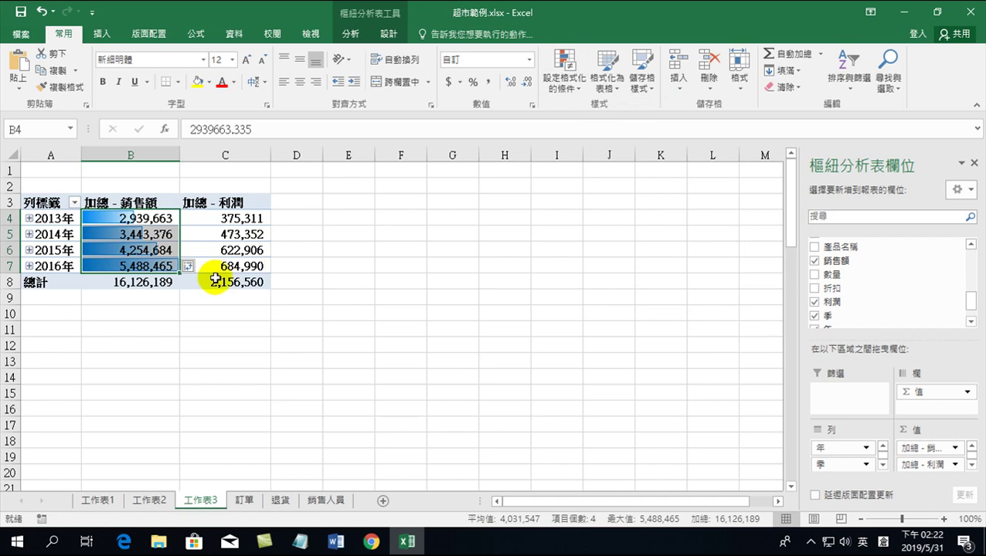
{"action": "left_click", "coordinate": [143, 323]}
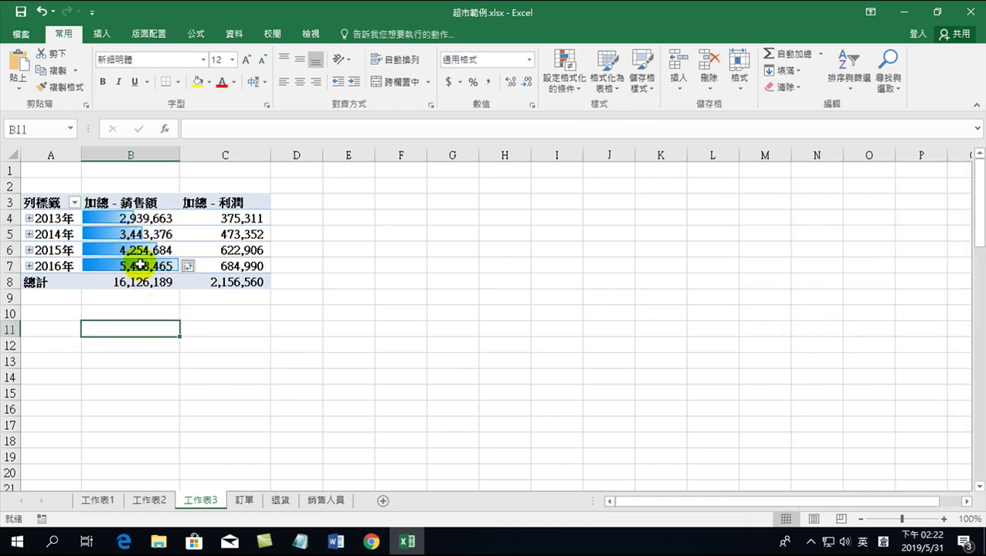
{"action": "mouse_move", "coordinate": [138, 265]}
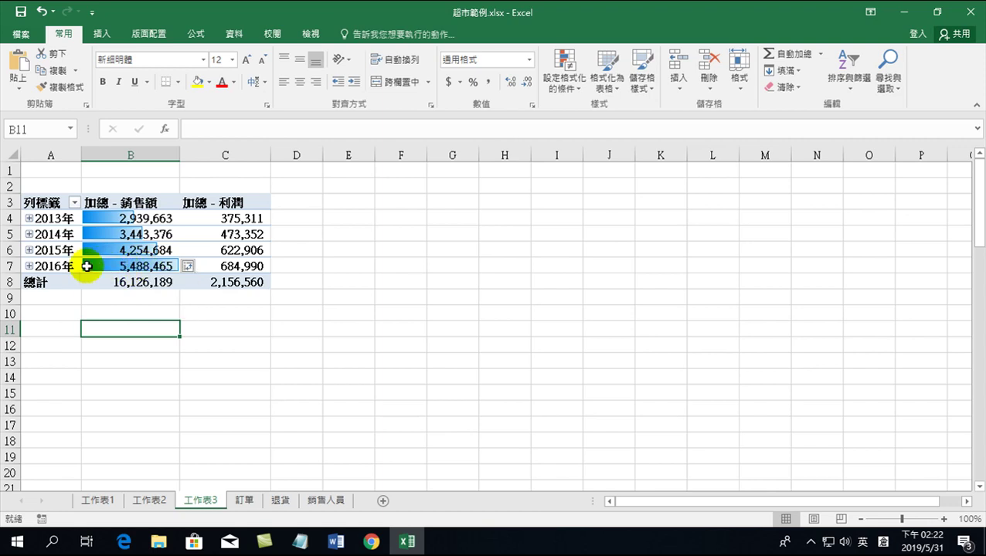
{"action": "left_click", "coordinate": [155, 266]}
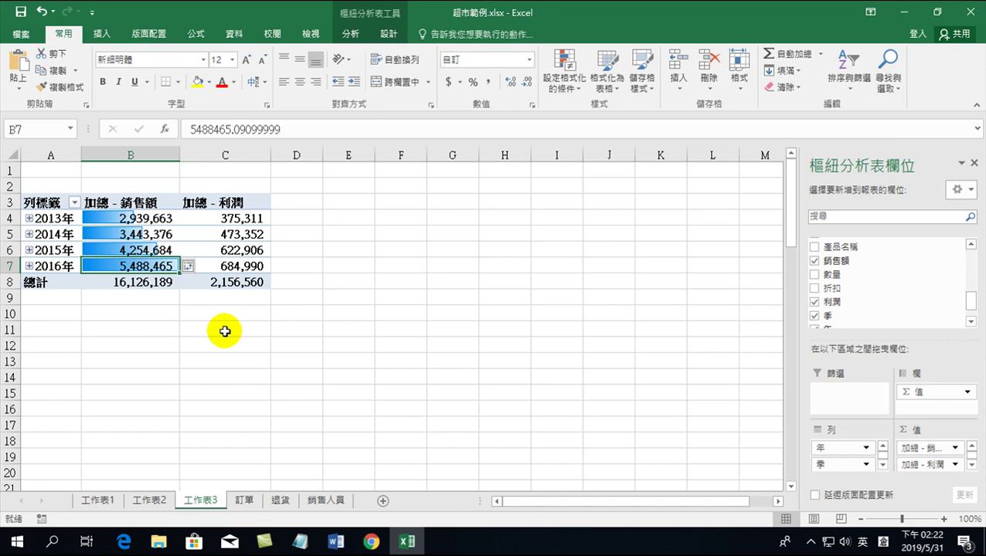
Step: Give the yearly profit values C4:C7 red gradient data bars
{"action": "left_click_drag", "start_coordinate": [241, 218], "coordinate": [239, 266]}
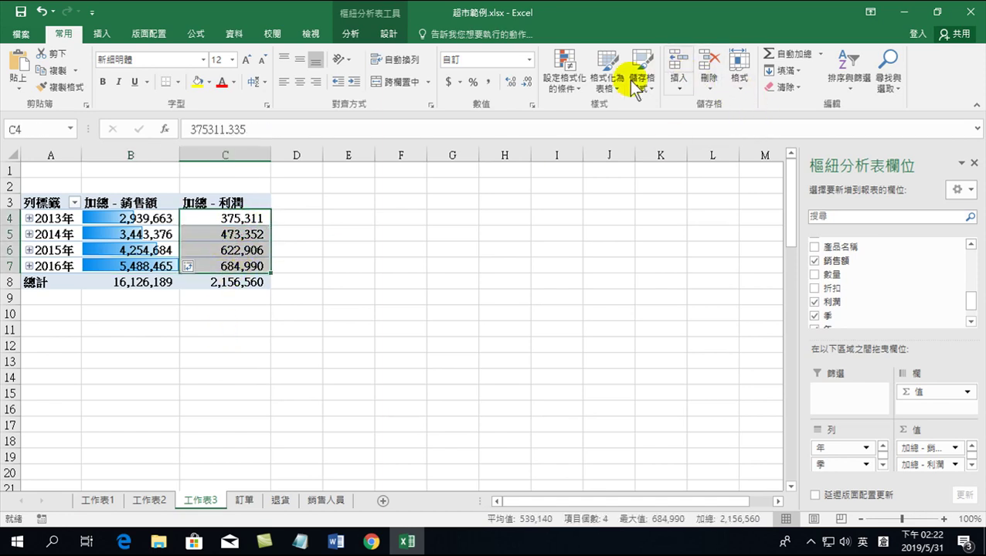
{"action": "left_click", "coordinate": [559, 79]}
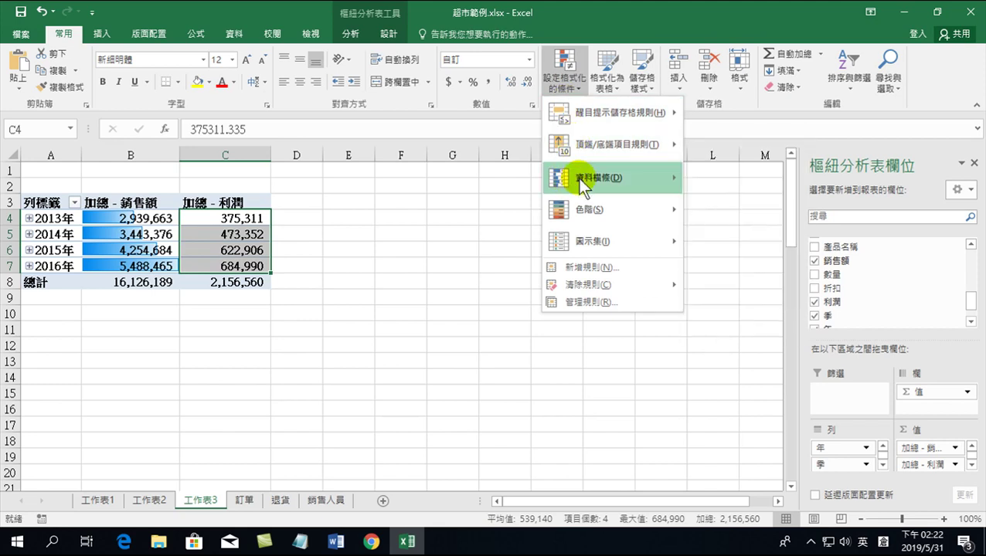
{"action": "mouse_move", "coordinate": [578, 177]}
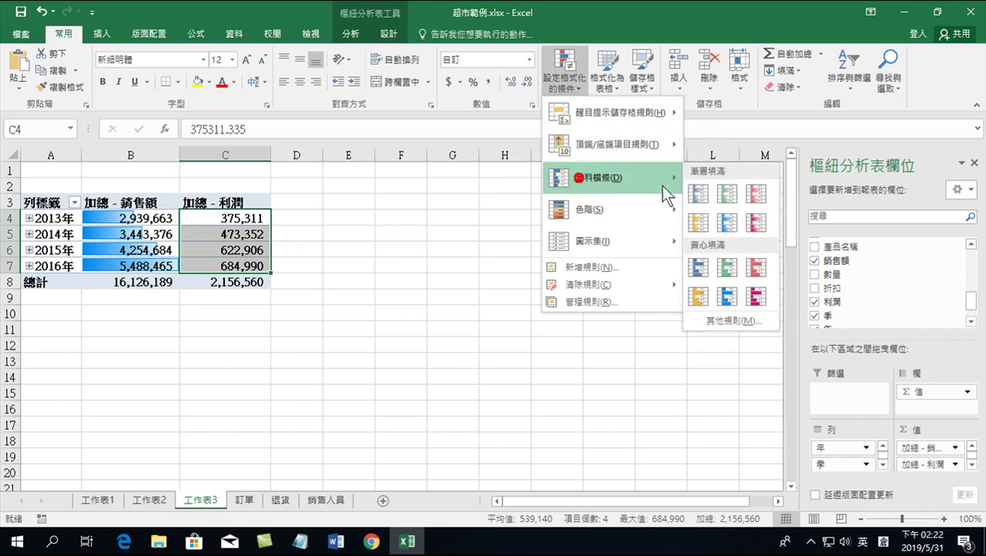
{"action": "left_click", "coordinate": [757, 193]}
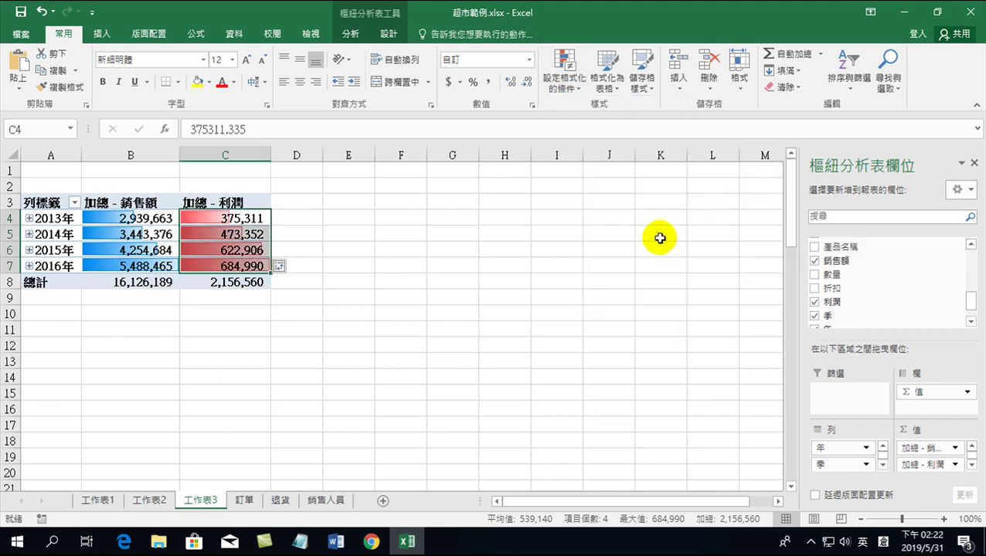
{"action": "left_click", "coordinate": [226, 361]}
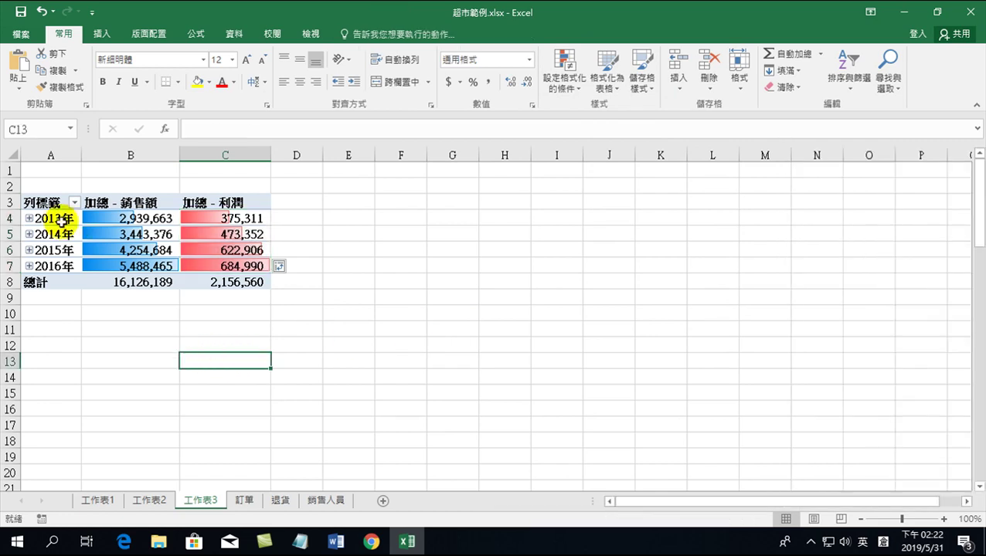
{"action": "mouse_move", "coordinate": [48, 201]}
{"action": "left_mouse_down"}
{"action": "mouse_move", "coordinate": [62, 272]}
{"action": "mouse_move", "coordinate": [230, 280]}
{"action": "left_mouse_up"}
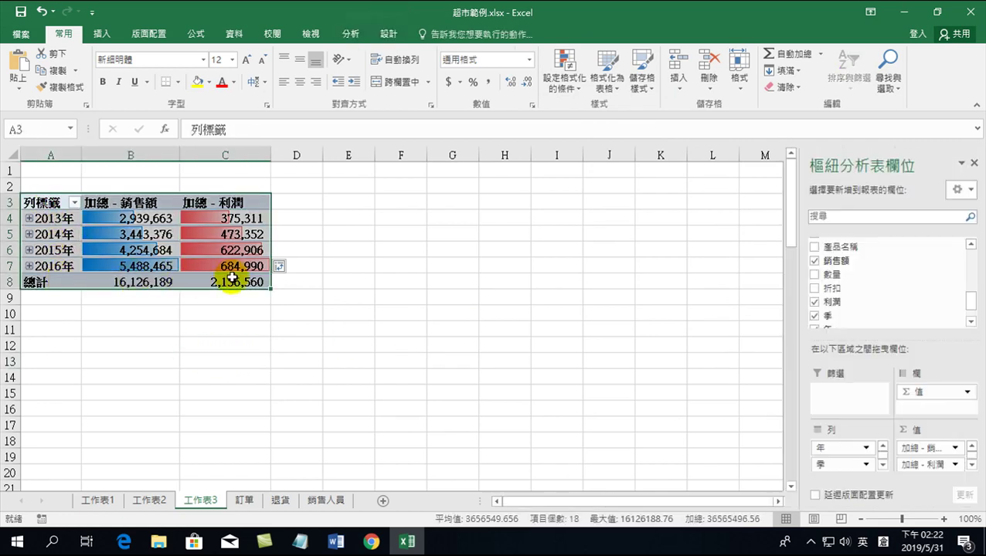
Step: Copy the pivot table A3:C8 and launch PowerPoint from the Start menu
{"action": "right_click", "coordinate": [161, 238]}
{"action": "left_click", "coordinate": [195, 247]}
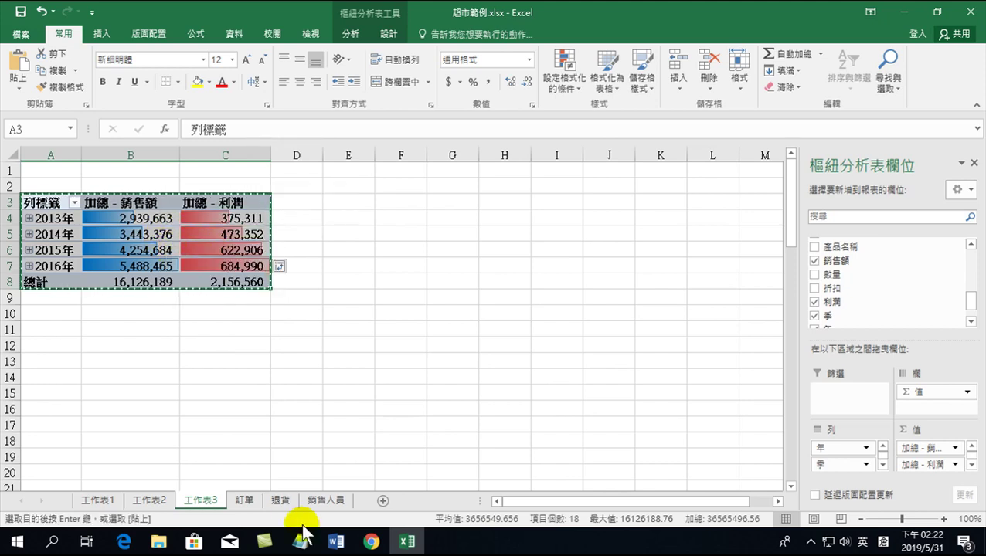
{"action": "left_click", "coordinate": [18, 541]}
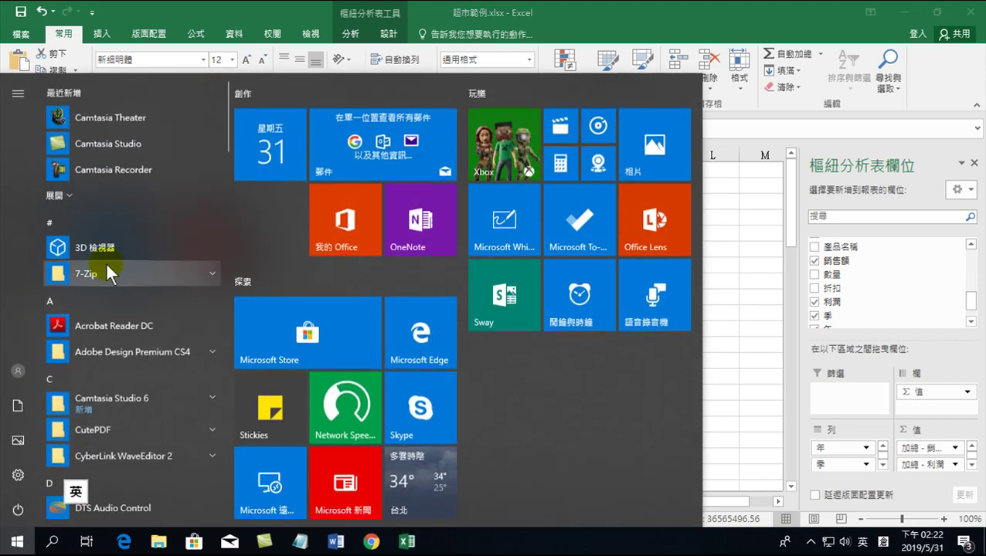
{"action": "scroll", "coordinate": [145, 349], "scroll_direction": "down", "scroll_amount": 5}
{"action": "scroll", "coordinate": [145, 348], "scroll_direction": "down", "scroll_amount": 5}
{"action": "scroll", "coordinate": [129, 358], "scroll_direction": "down", "scroll_amount": 5}
{"action": "left_click", "coordinate": [102, 246]}
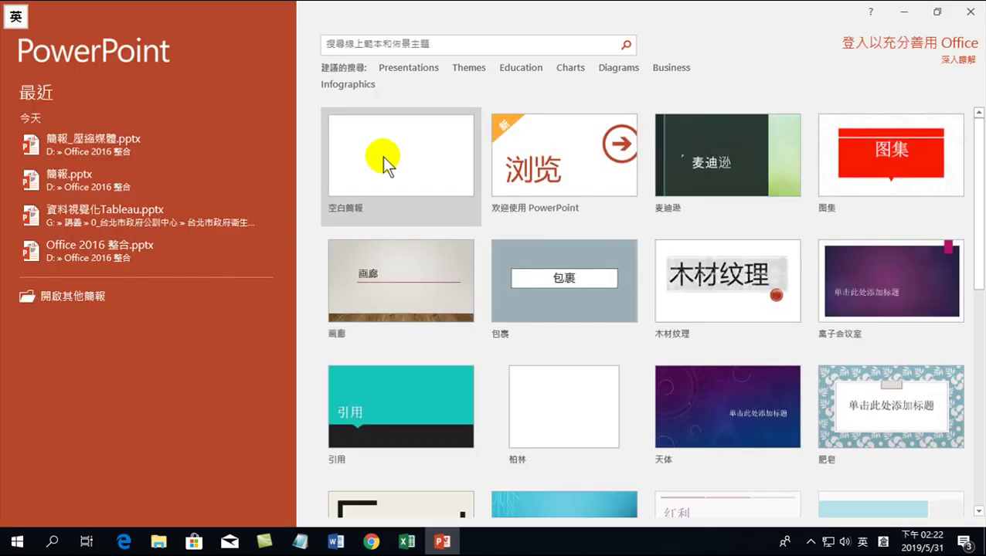
Step: Create a new blank presentation and add a second Title and Content slide
{"action": "left_click", "coordinate": [378, 151]}
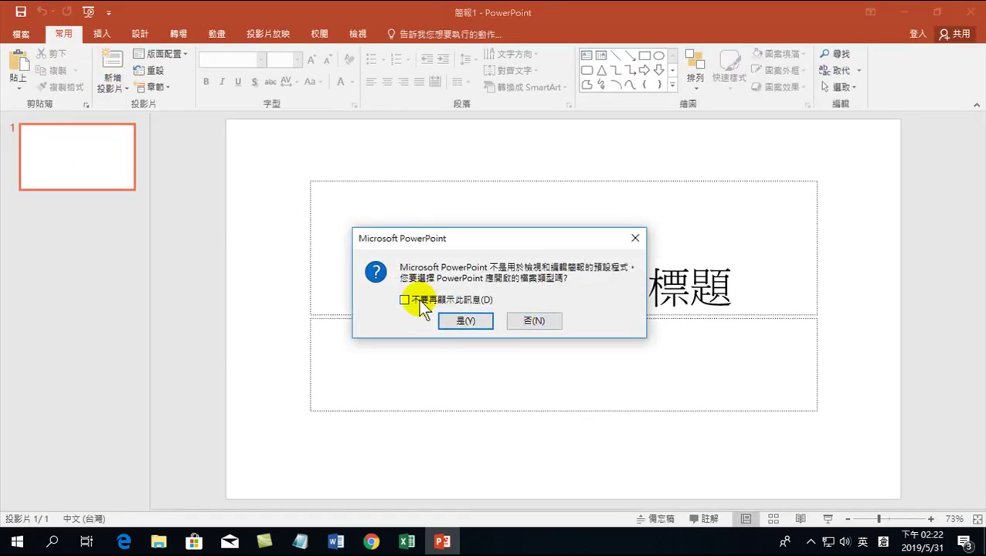
{"action": "left_click", "coordinate": [527, 321]}
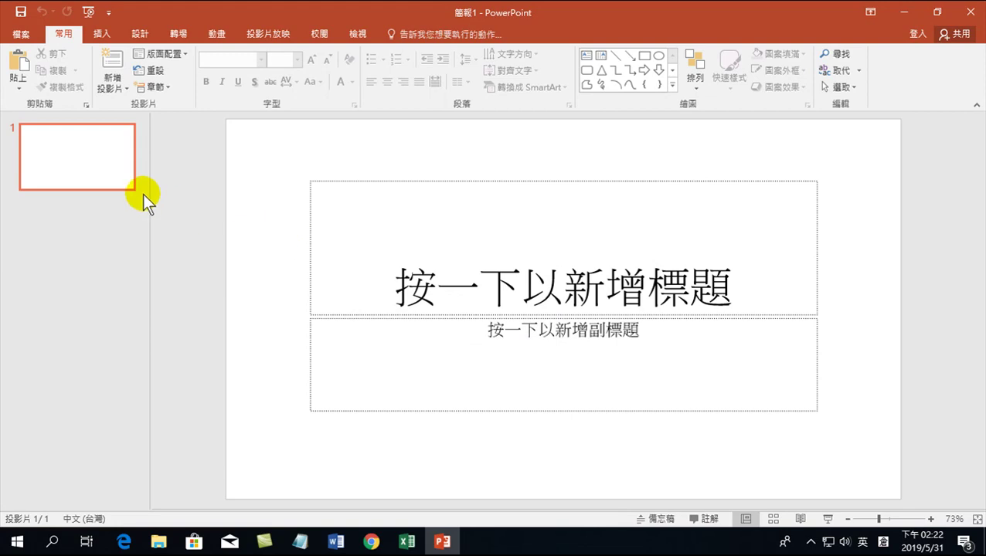
{"action": "left_click", "coordinate": [114, 66]}
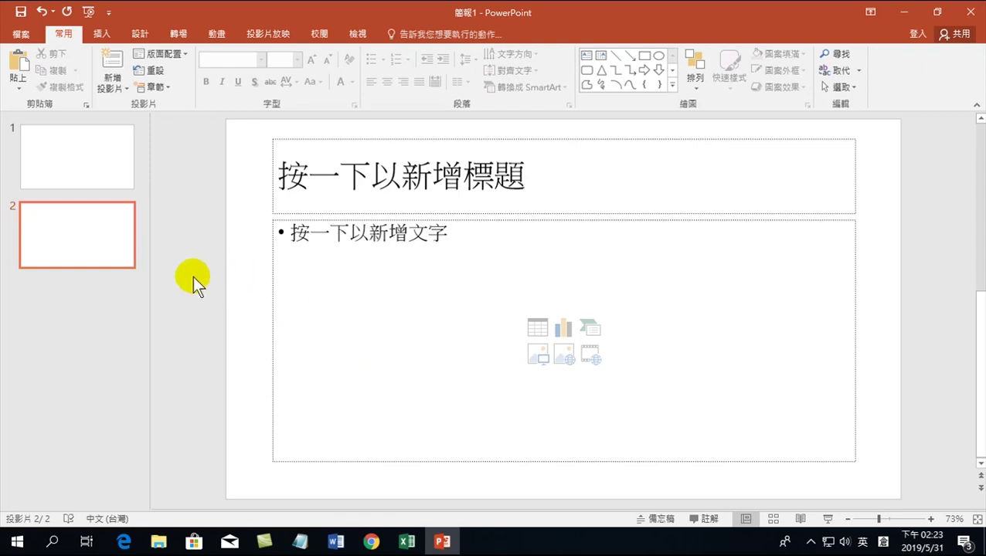
Step: Paste the copied pivot table into slide 2 as a linked Excel worksheet object using 貼上連結
{"action": "left_click", "coordinate": [337, 239]}
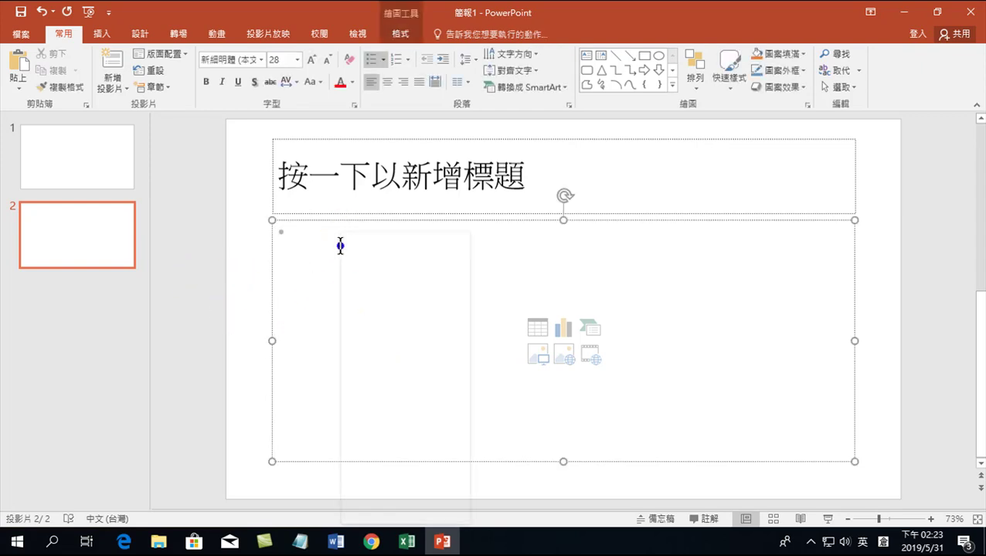
{"action": "left_click", "coordinate": [242, 275]}
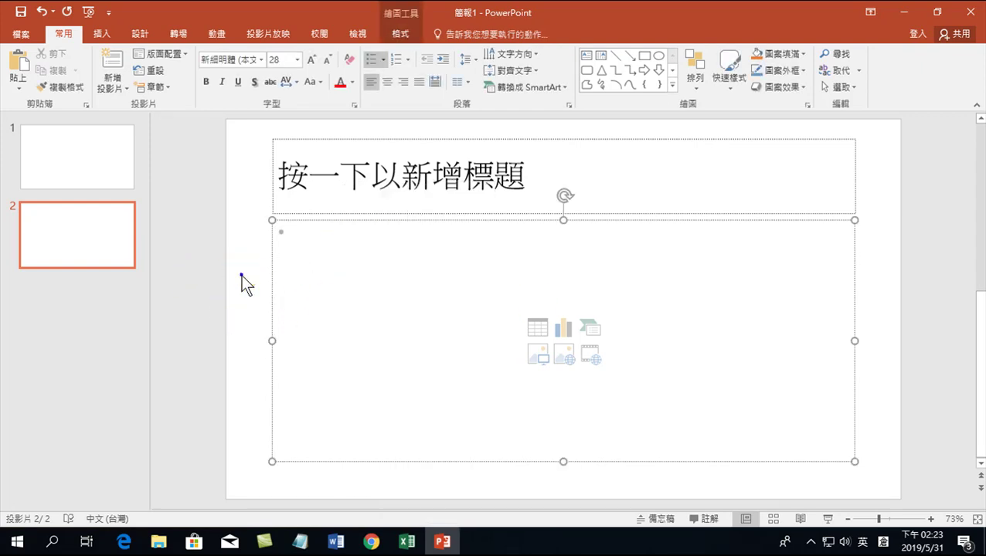
{"action": "right_click", "coordinate": [241, 278]}
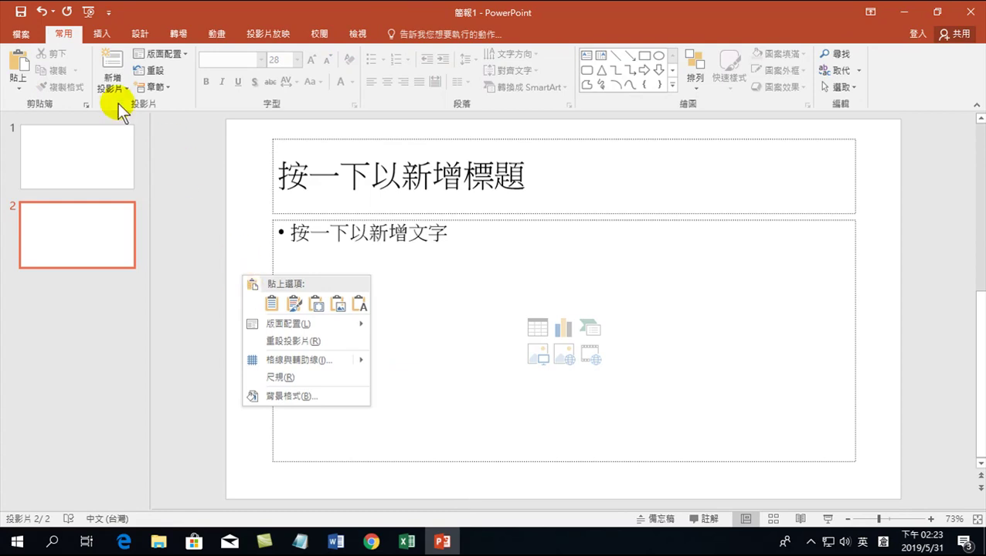
{"action": "left_click", "coordinate": [18, 84]}
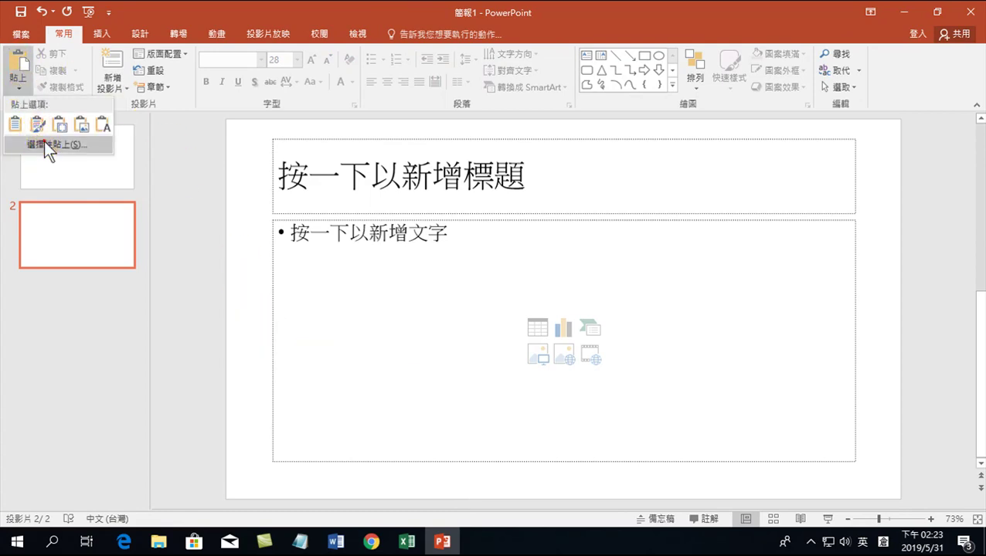
{"action": "left_click", "coordinate": [44, 144]}
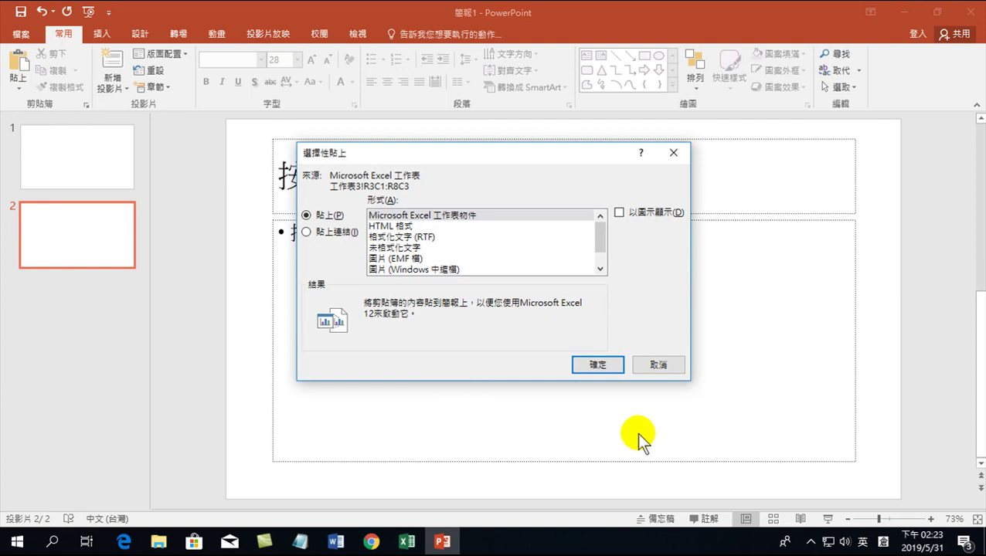
{"action": "left_click", "coordinate": [308, 232]}
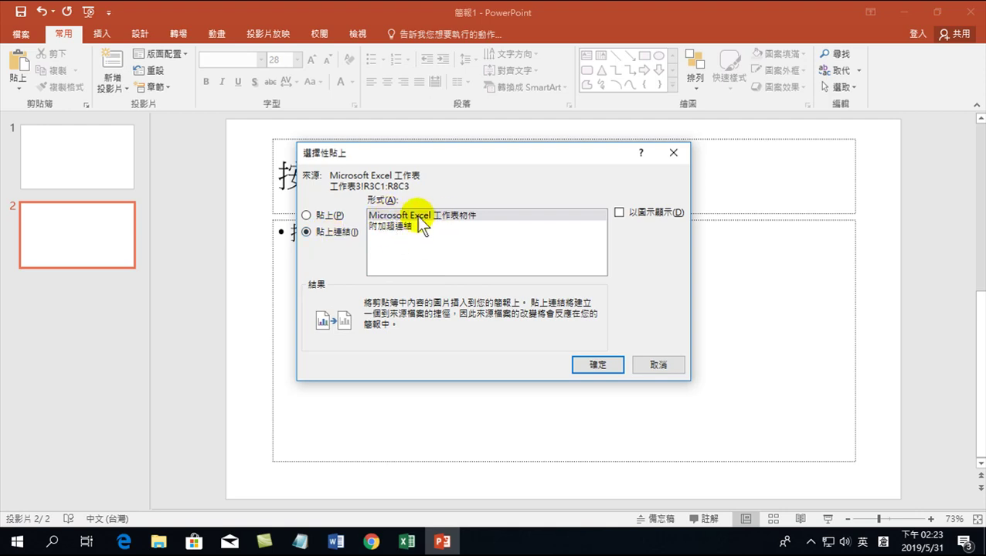
{"action": "left_click", "coordinate": [595, 366]}
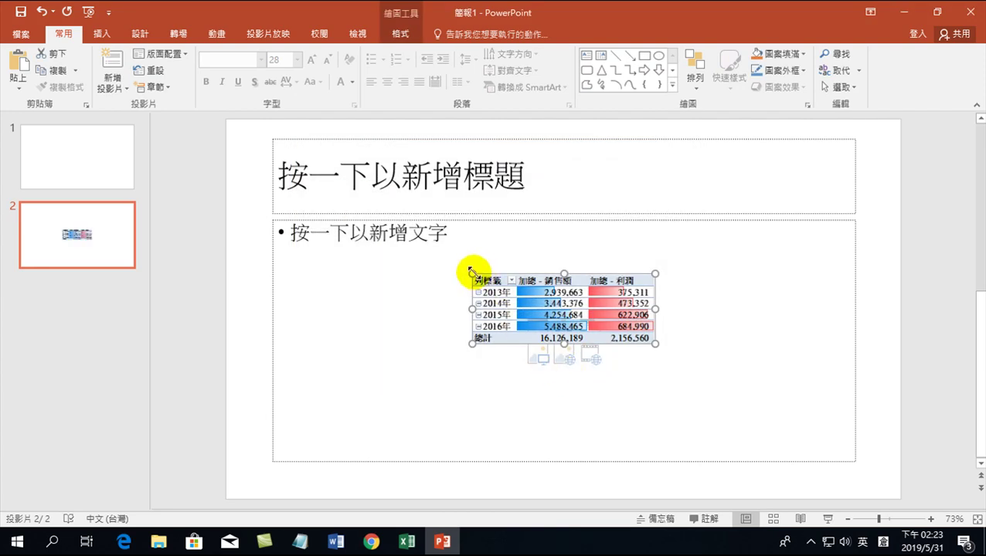
Step: Enlarge the linked table, centre it in the content area, and start the slideshow
{"action": "left_click_drag", "start_coordinate": [471, 270], "coordinate": [354, 228]}
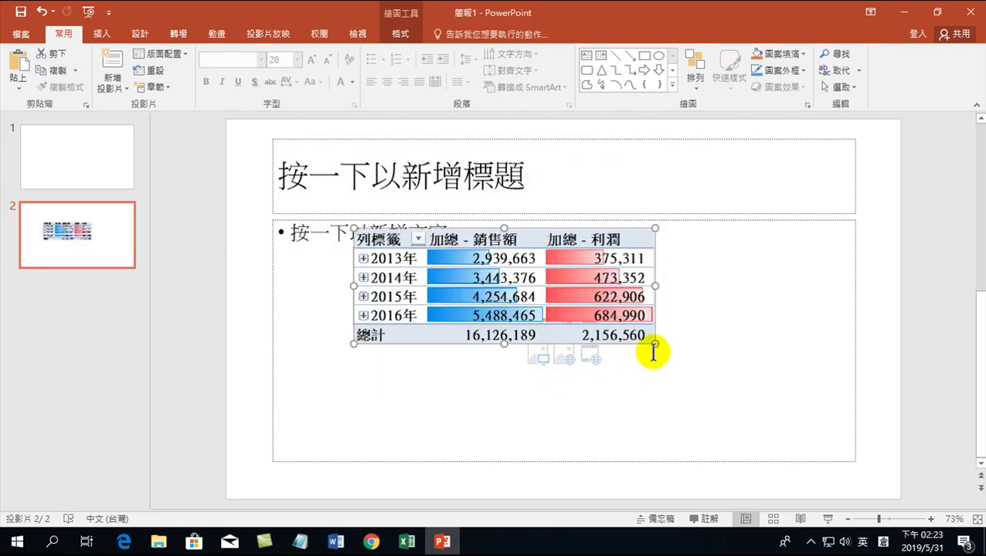
{"action": "left_click_drag", "start_coordinate": [655, 341], "coordinate": [844, 416]}
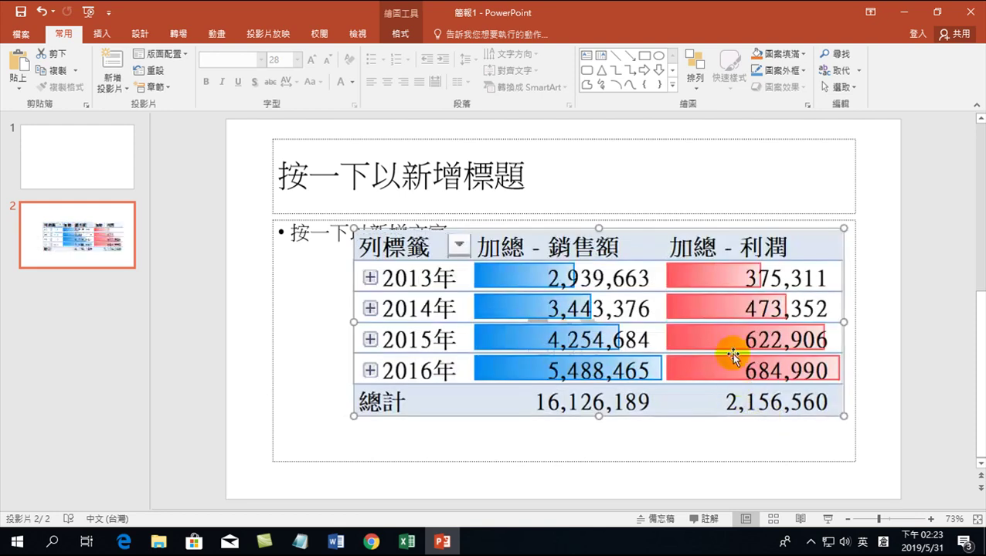
{"action": "left_click_drag", "start_coordinate": [727, 238], "coordinate": [679, 246]}
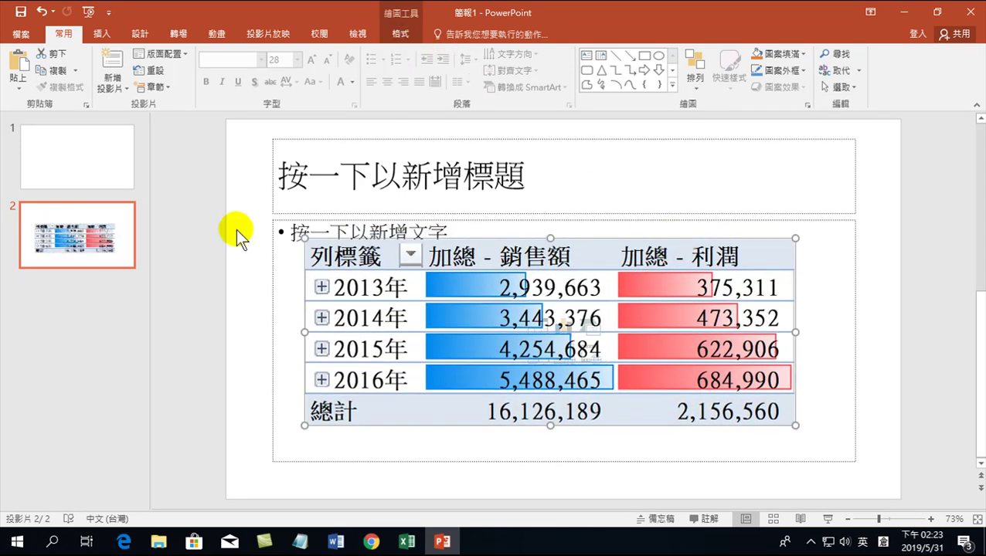
{"action": "left_click", "coordinate": [185, 246]}
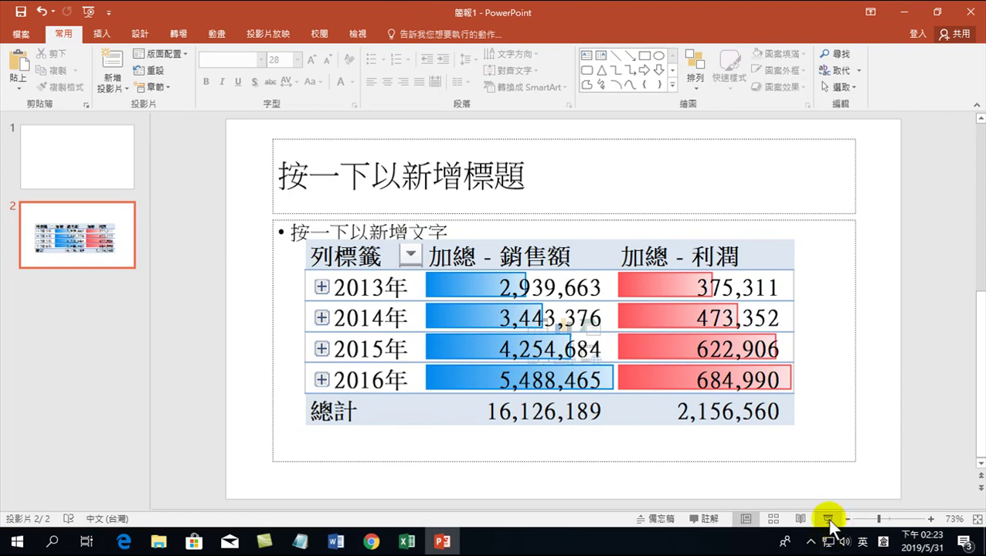
{"action": "left_click", "coordinate": [827, 520]}
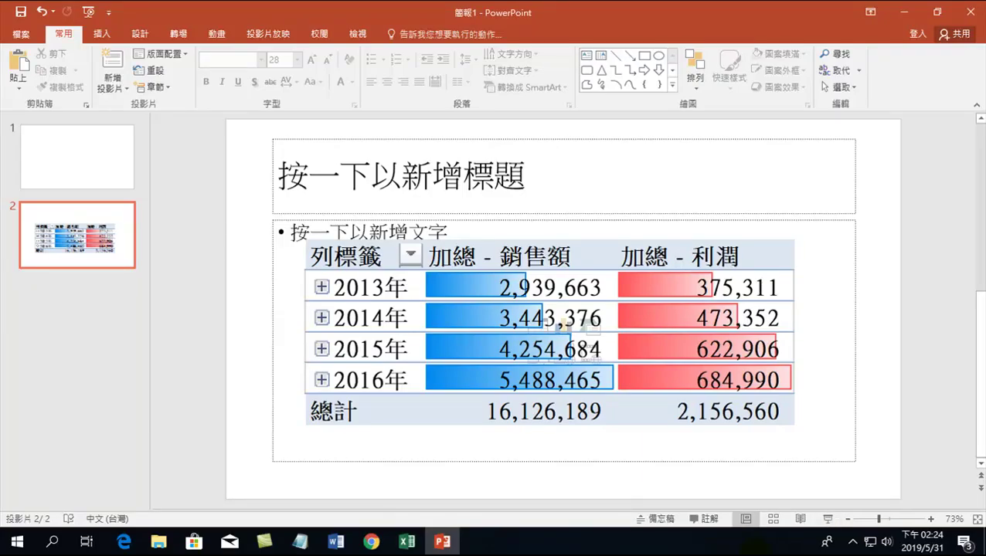
Step: Insert a new pivot table from the 訂單 order data on a new sheet
{"action": "left_click", "coordinate": [407, 541]}
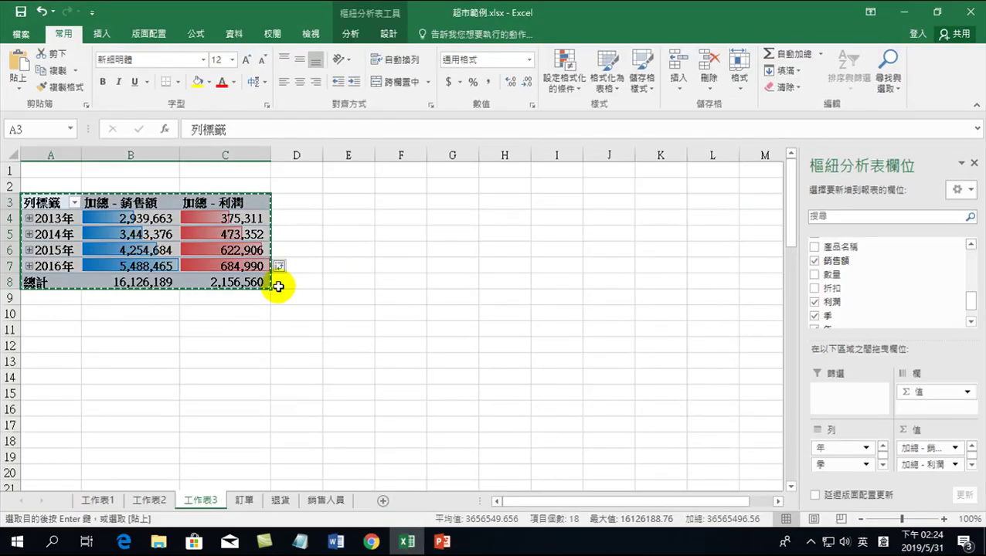
{"action": "left_click", "coordinate": [243, 500]}
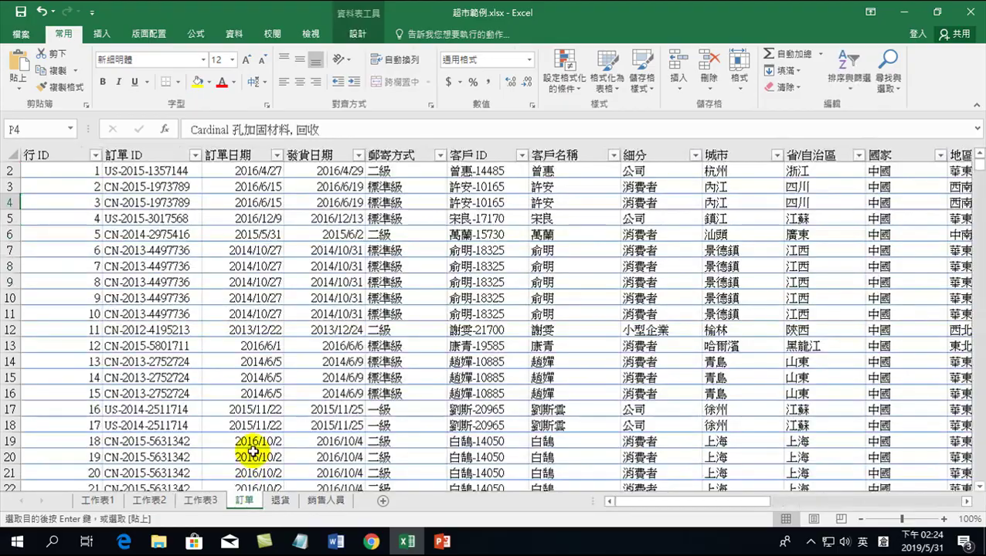
{"action": "left_click", "coordinate": [572, 314]}
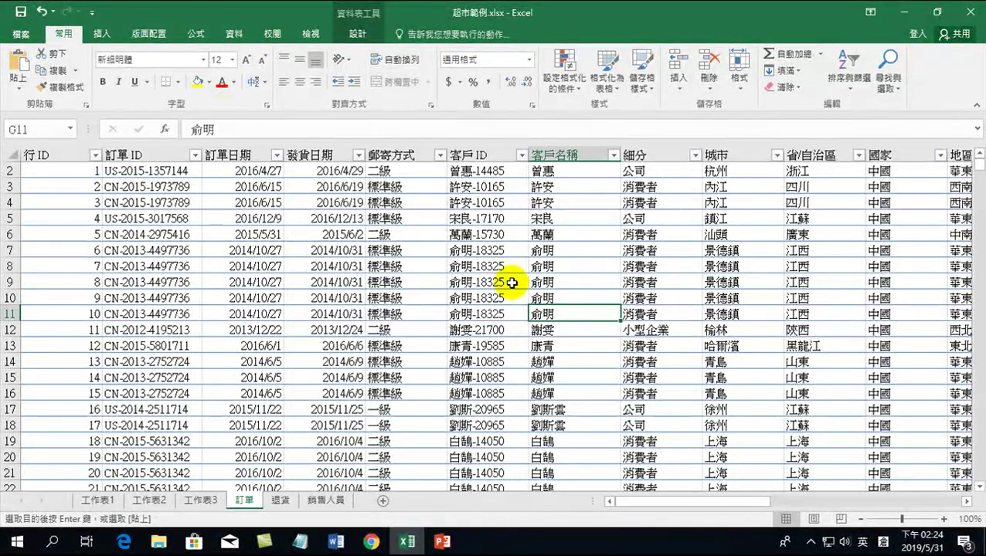
{"action": "left_click", "coordinate": [352, 35]}
{"action": "left_click", "coordinate": [103, 35]}
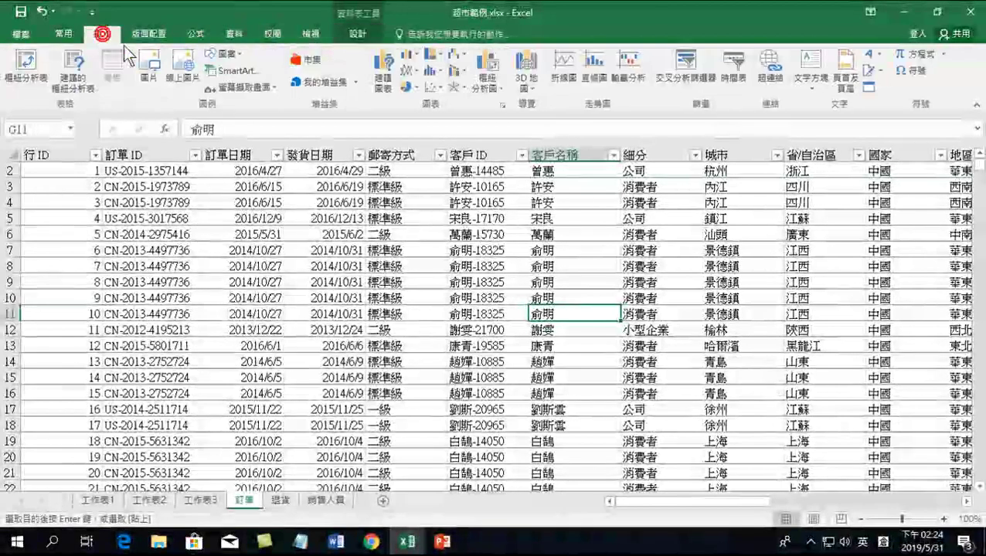
{"action": "left_click", "coordinate": [24, 68]}
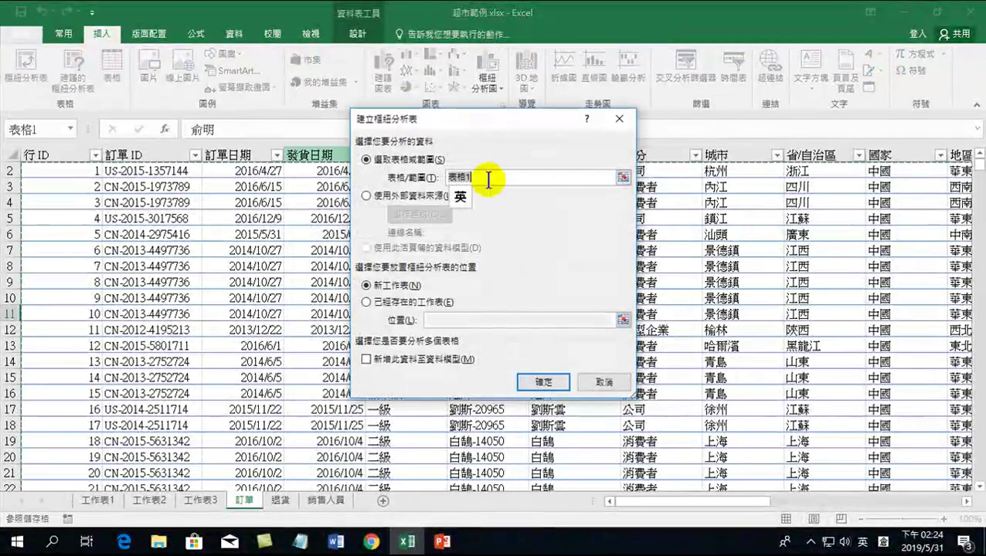
{"action": "left_click", "coordinate": [543, 381]}
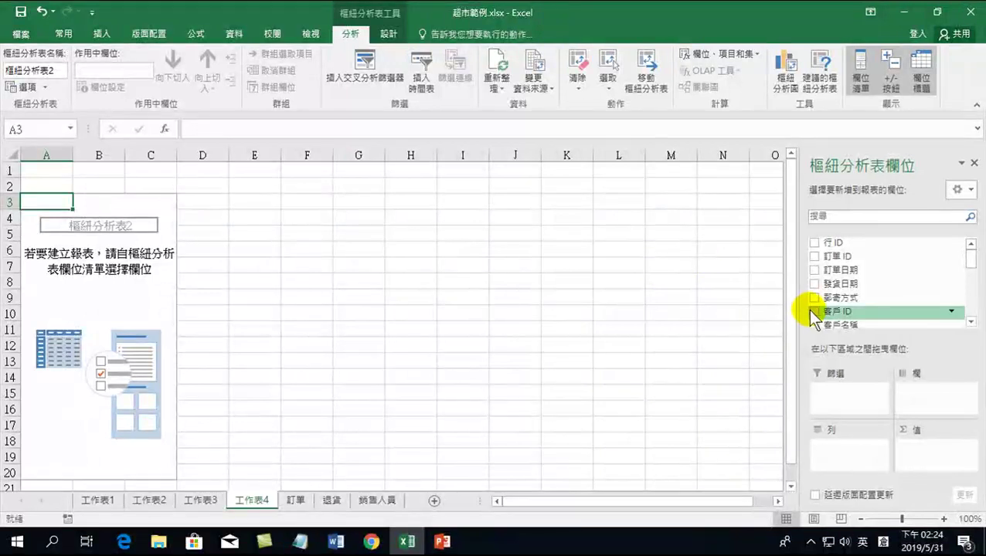
Step: Add 訂單日期, 銷售額 and 利潤 so the pivot sums sales and profit by year
{"action": "left_click", "coordinate": [814, 271]}
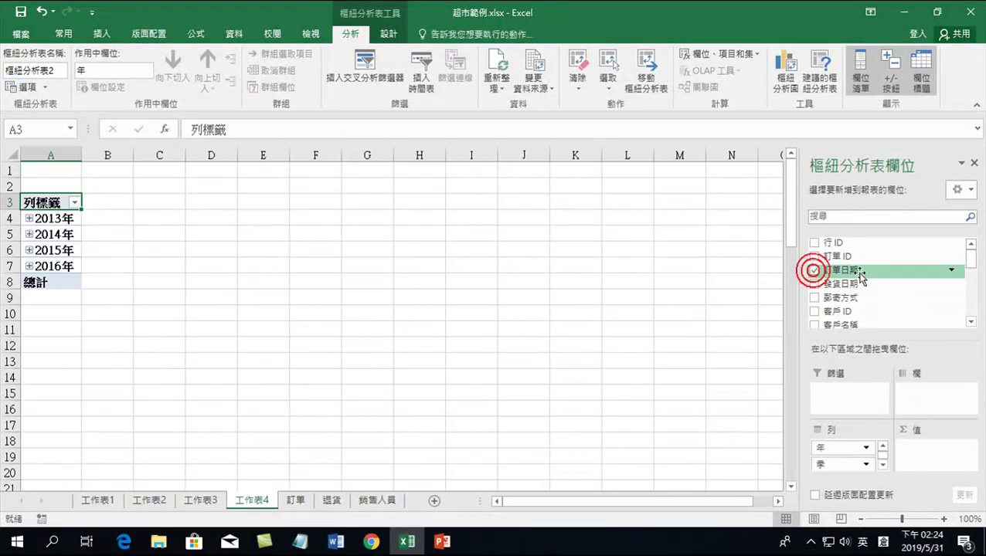
{"action": "left_click_drag", "start_coordinate": [972, 261], "coordinate": [972, 296]}
{"action": "left_click", "coordinate": [814, 285]}
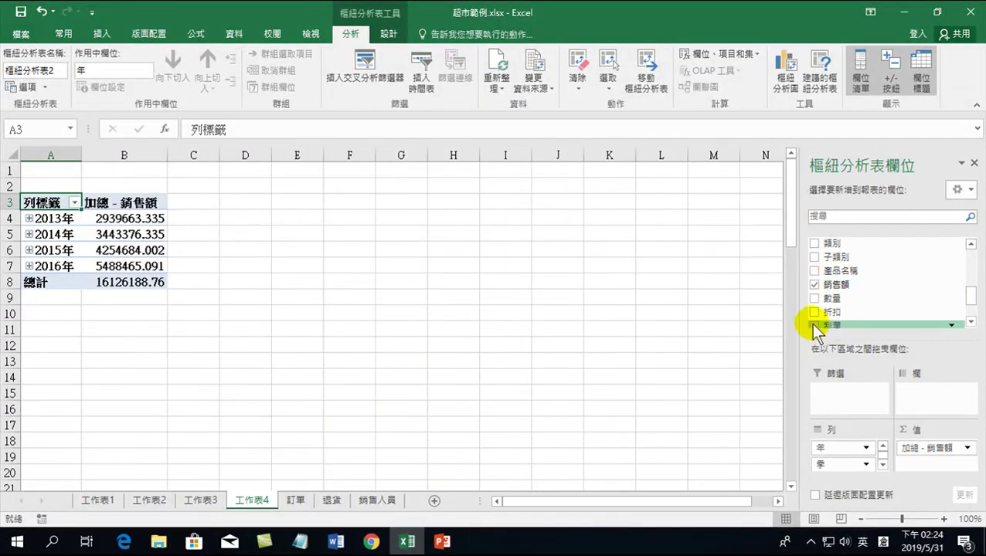
{"action": "left_click", "coordinate": [814, 325]}
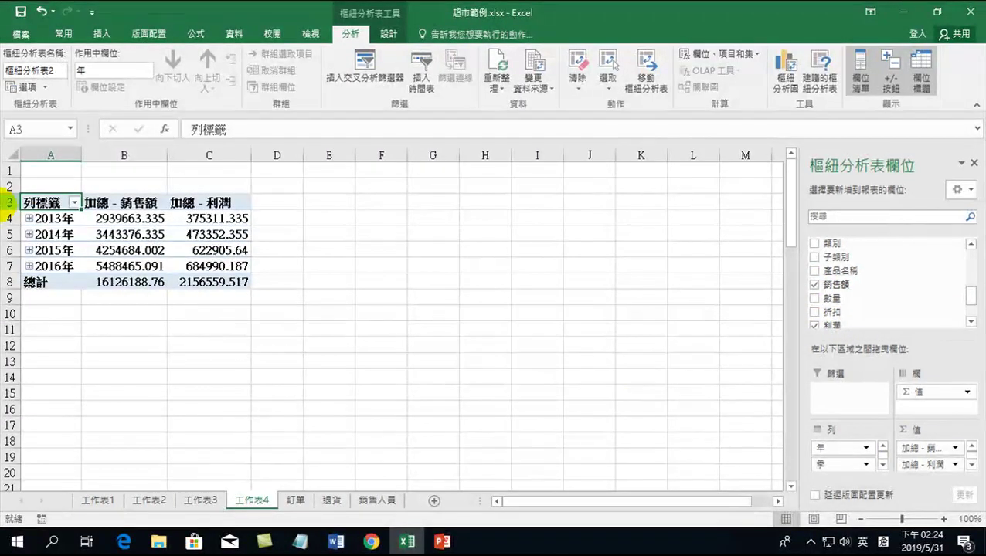
{"action": "left_click_drag", "start_coordinate": [101, 218], "coordinate": [123, 264]}
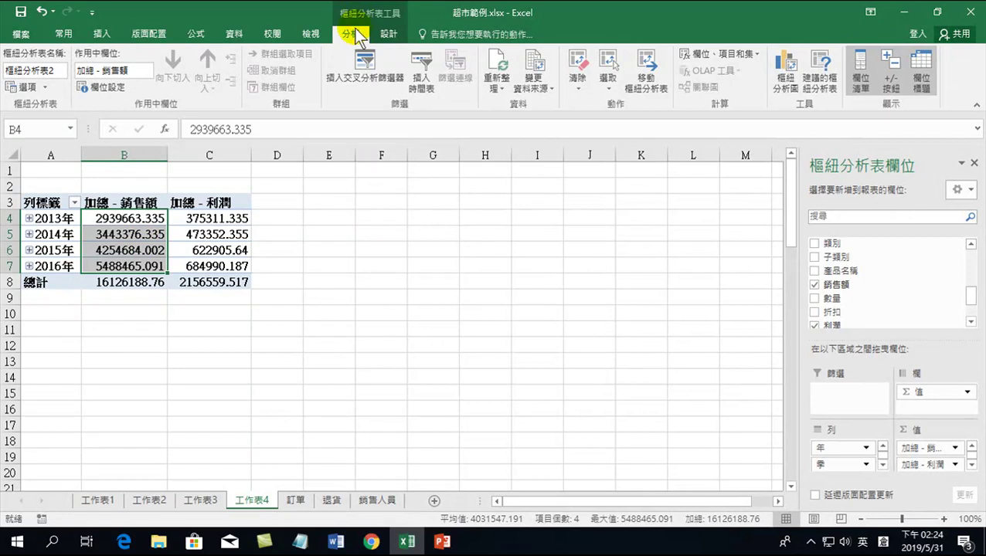
Step: Apply orange solid data bars to the 銷售額 values and red solid data bars to 利潤 C4:C7
{"action": "left_click", "coordinate": [64, 34]}
{"action": "left_click", "coordinate": [565, 80]}
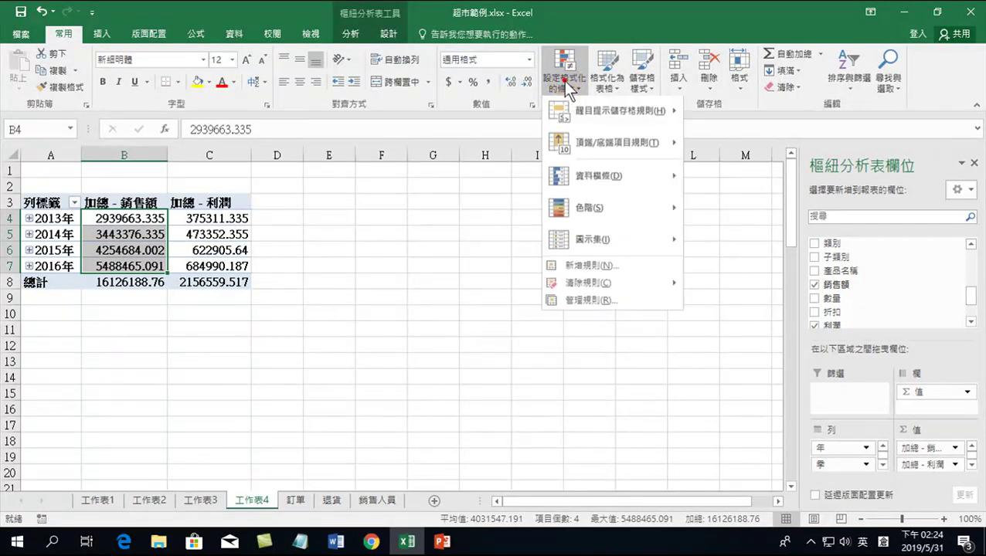
{"action": "mouse_move", "coordinate": [588, 176]}
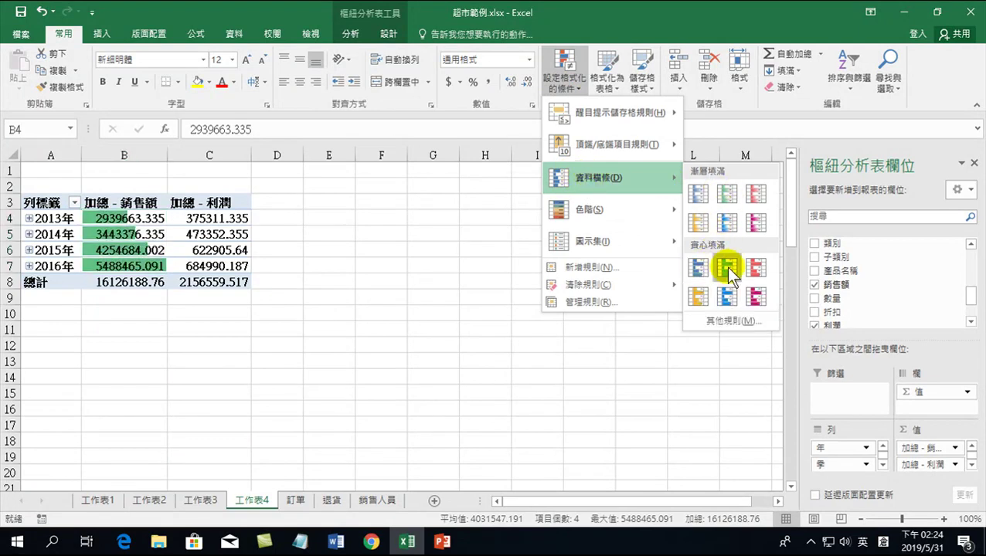
{"action": "left_click", "coordinate": [695, 296]}
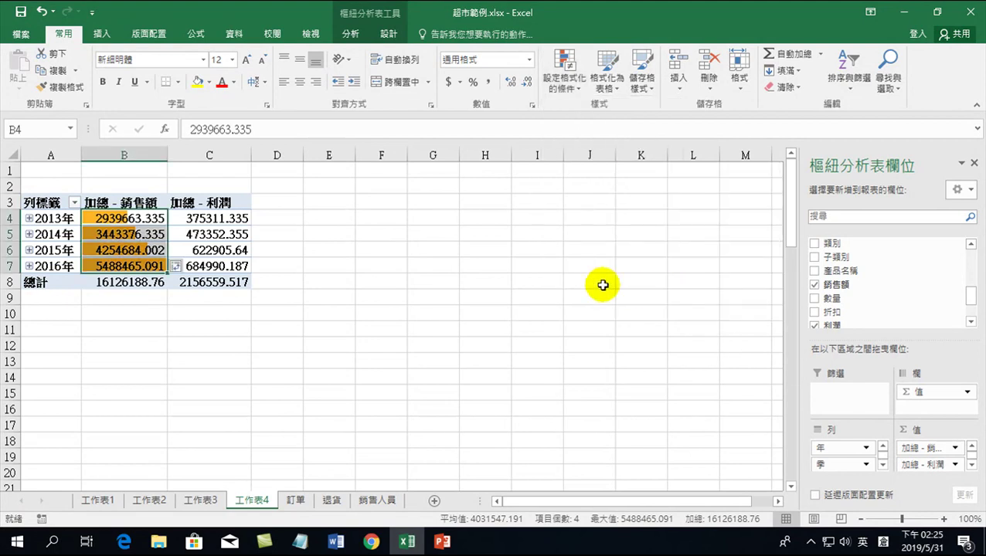
{"action": "left_click", "coordinate": [207, 219]}
{"action": "left_click_drag", "start_coordinate": [209, 219], "coordinate": [213, 266]}
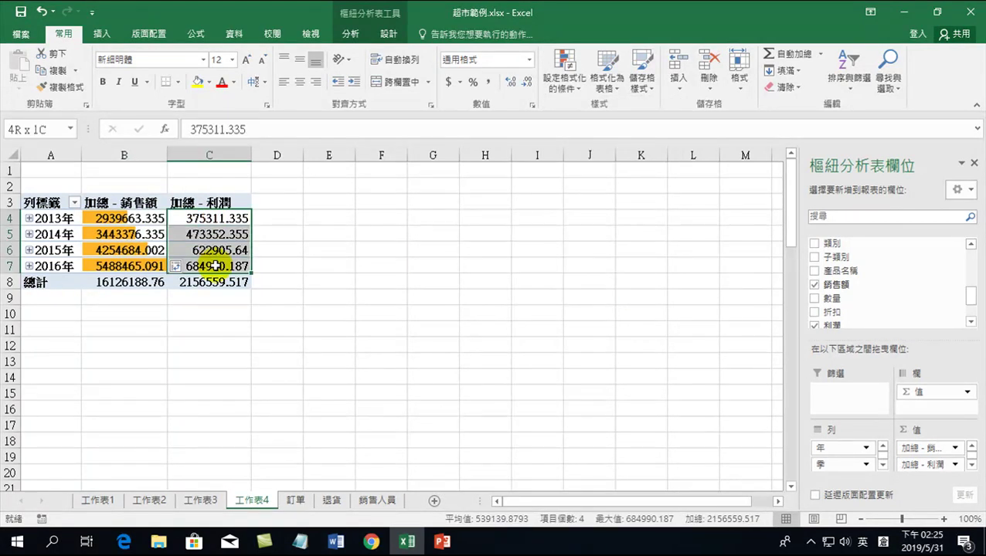
{"action": "left_click", "coordinate": [558, 87]}
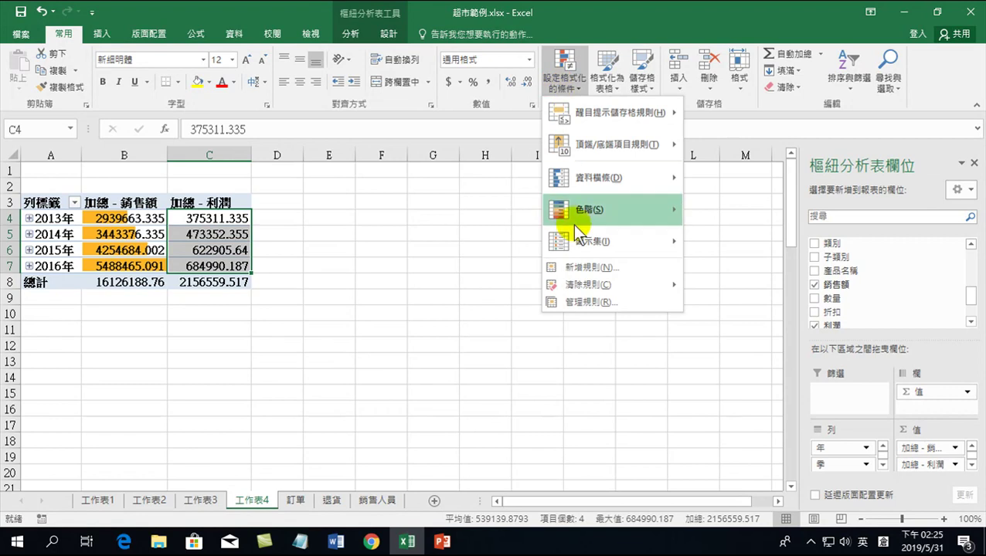
{"action": "mouse_move", "coordinate": [587, 208]}
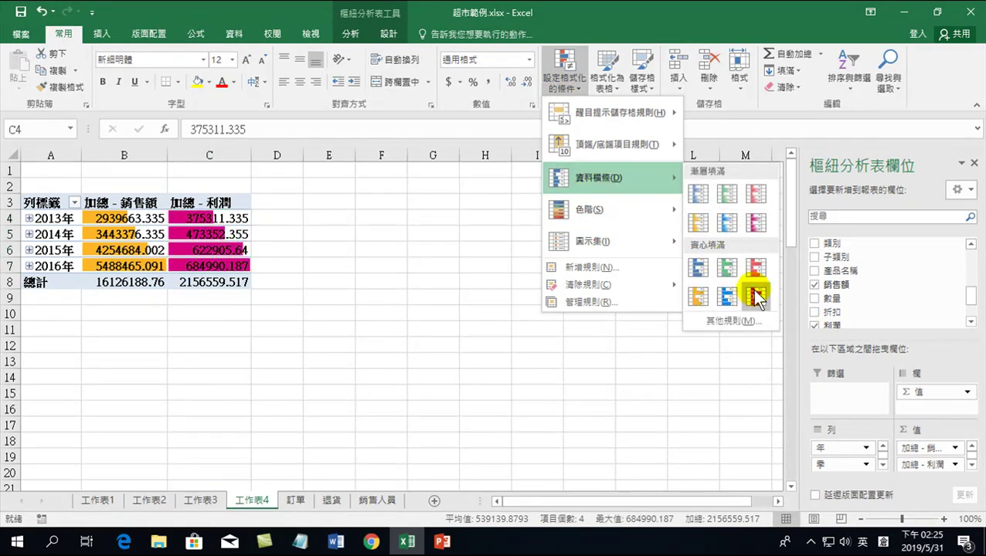
{"action": "left_click", "coordinate": [756, 269]}
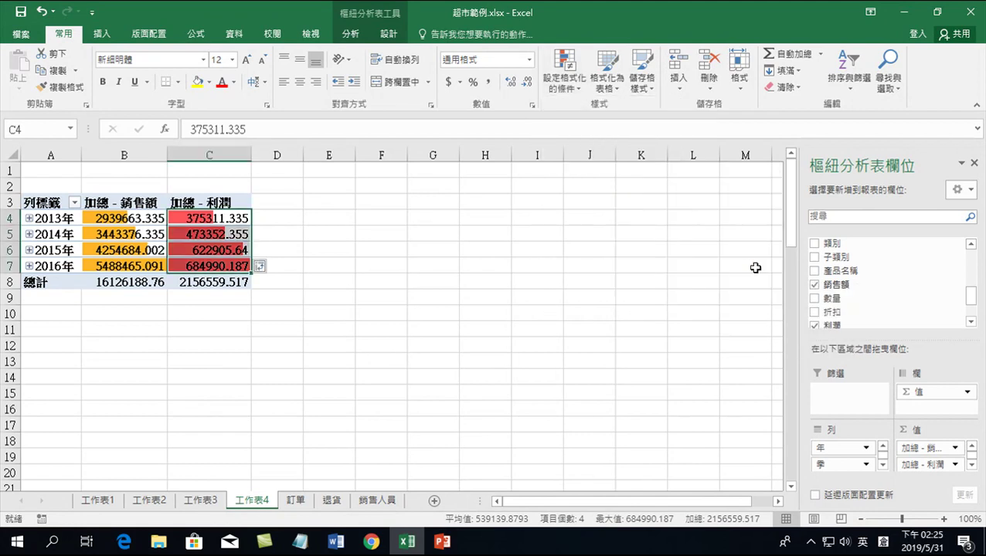
Step: Select the whole pivot table A3:C8 and copy it
{"action": "left_click", "coordinate": [340, 313]}
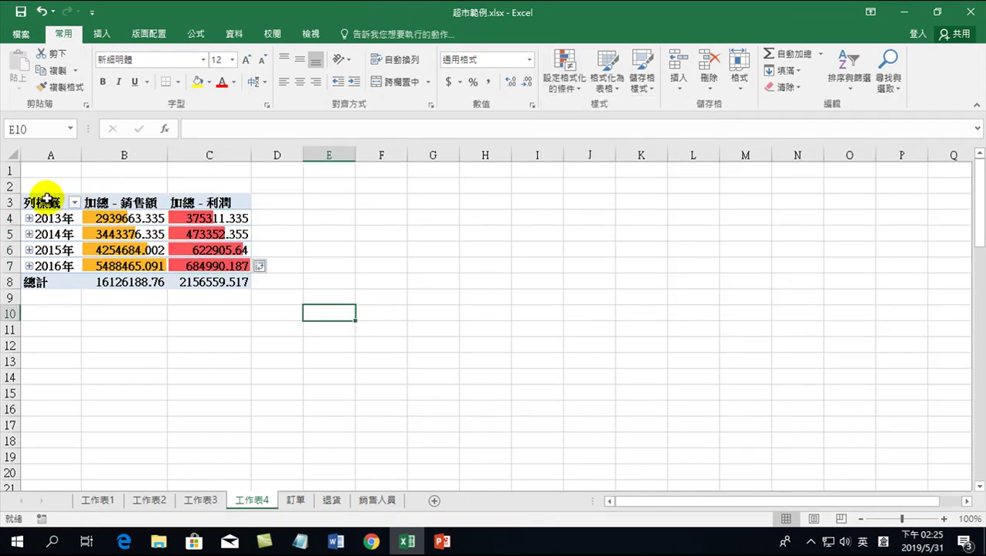
{"action": "left_click_drag", "start_coordinate": [46, 203], "coordinate": [205, 287]}
{"action": "right_click", "coordinate": [217, 258]}
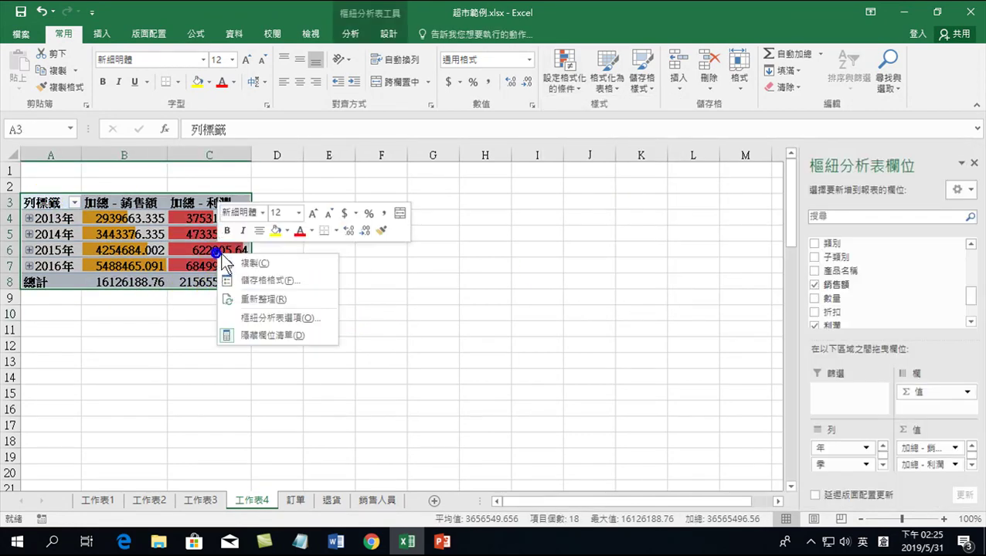
{"action": "left_click", "coordinate": [255, 265]}
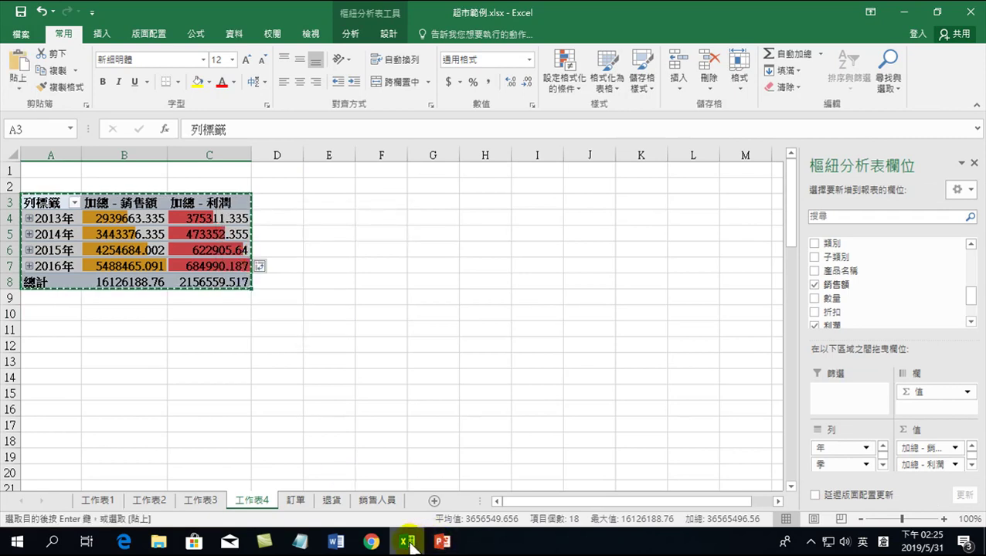
Step: Add slide 3 and paste the copied pivot table there as a linked workbook object
{"action": "left_click", "coordinate": [439, 541]}
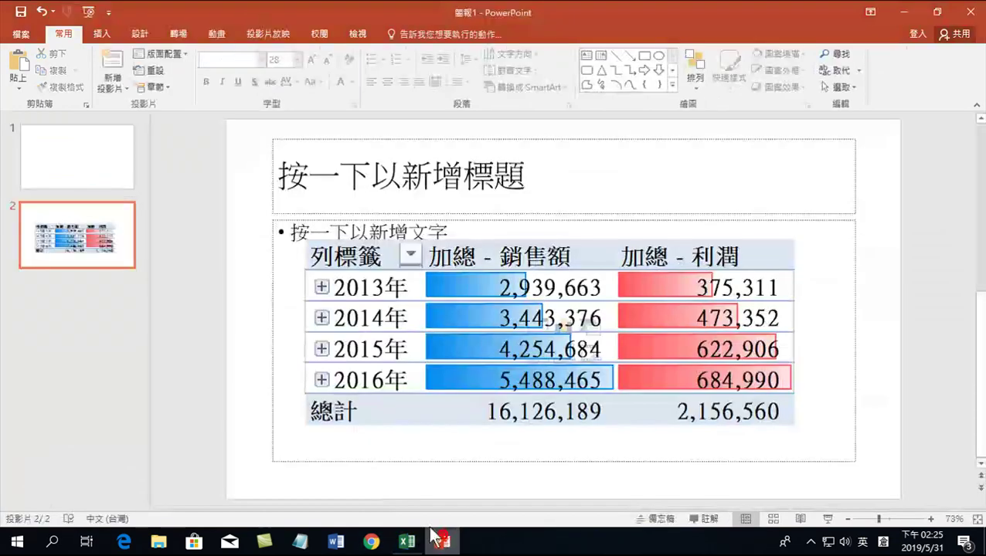
{"action": "left_click", "coordinate": [114, 64]}
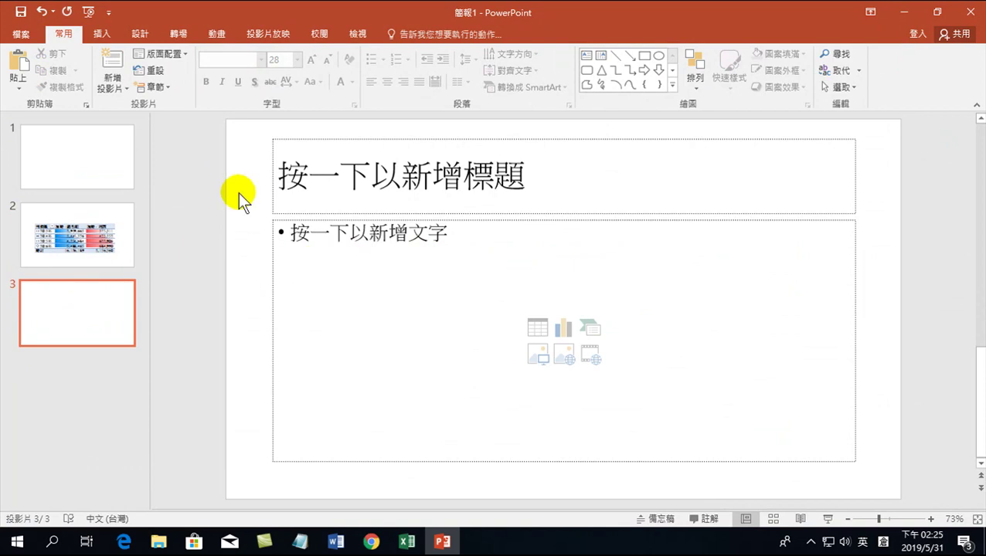
{"action": "left_click", "coordinate": [18, 85]}
{"action": "left_click", "coordinate": [45, 143]}
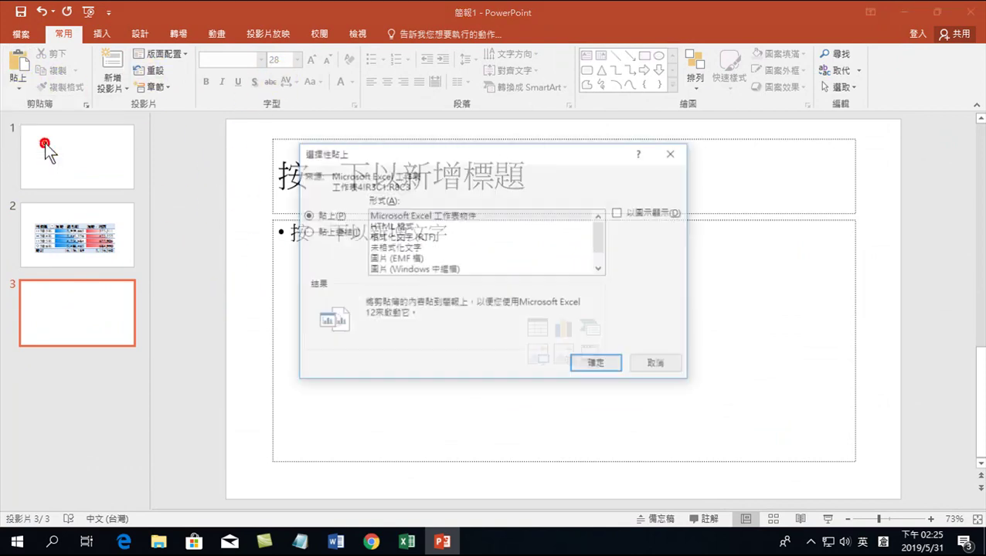
{"action": "left_click", "coordinate": [332, 231]}
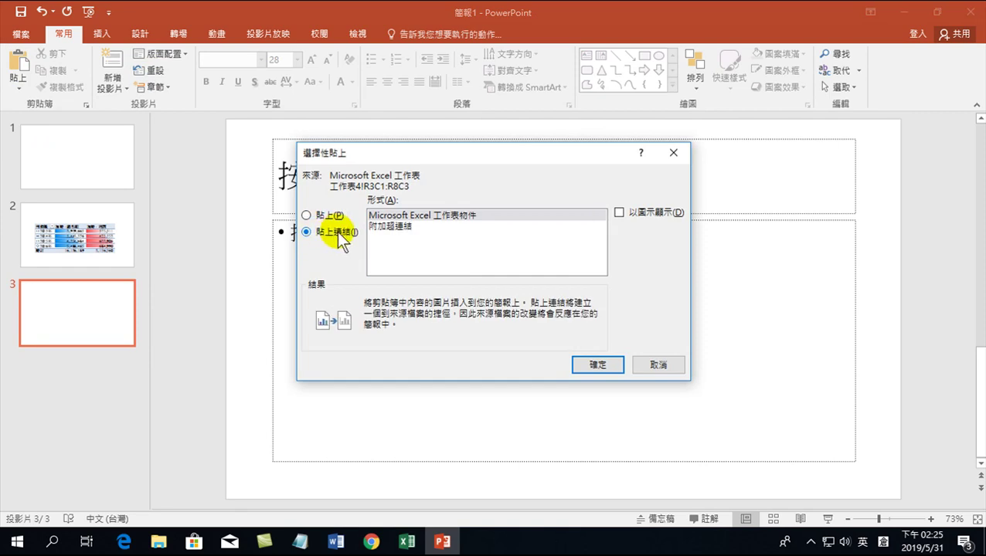
{"action": "left_click", "coordinate": [597, 366]}
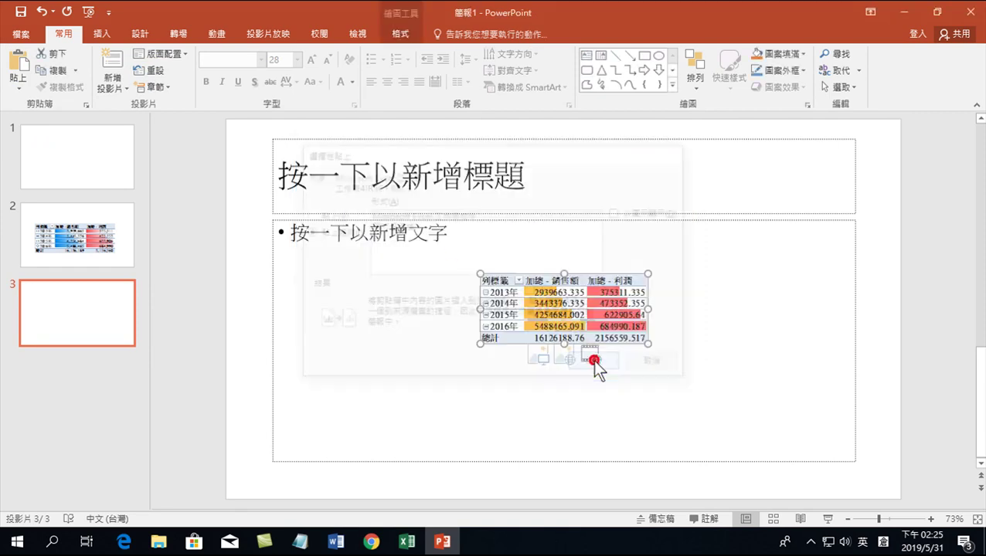
Step: Enlarge the linked table and move it to the centre of the content area
{"action": "mouse_move", "coordinate": [480, 275]}
{"action": "left_mouse_down"}
{"action": "mouse_move", "coordinate": [439, 246]}
{"action": "mouse_move", "coordinate": [369, 229]}
{"action": "left_mouse_up"}
{"action": "left_click_drag", "start_coordinate": [647, 343], "coordinate": [770, 429]}
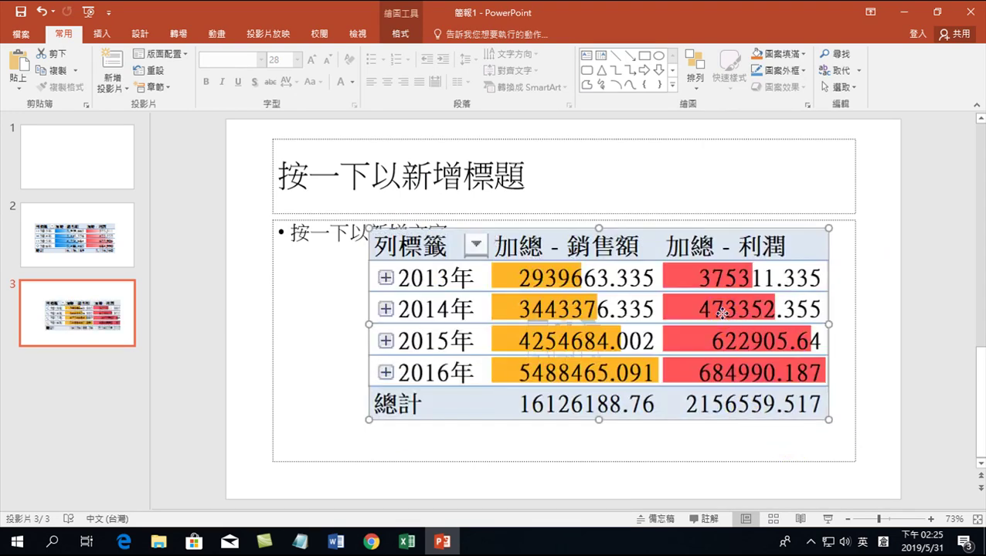
{"action": "left_click_drag", "start_coordinate": [722, 315], "coordinate": [690, 330]}
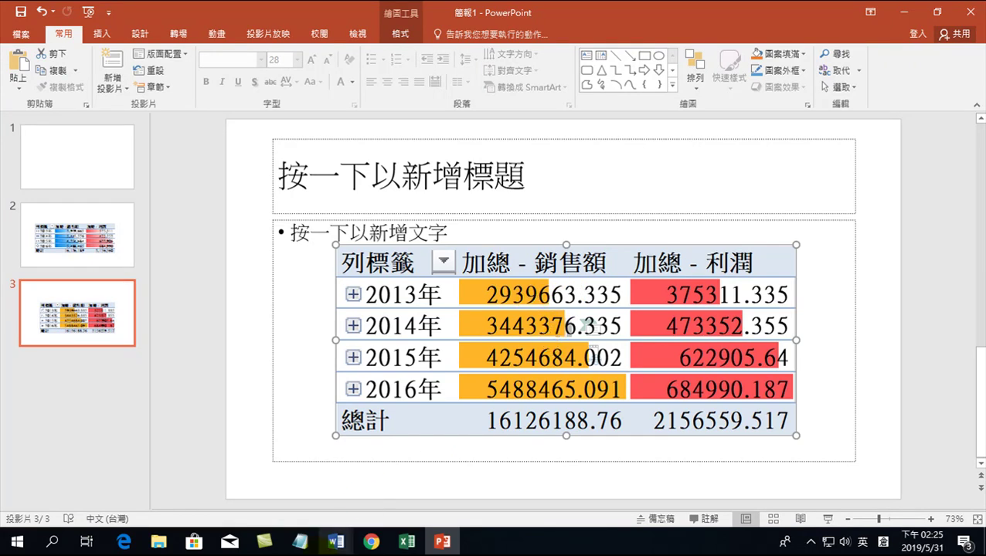
Step: Select cell G6 on Excel's 訂單 sheet, then switch back to the PowerPoint window
{"action": "left_click", "coordinate": [410, 543]}
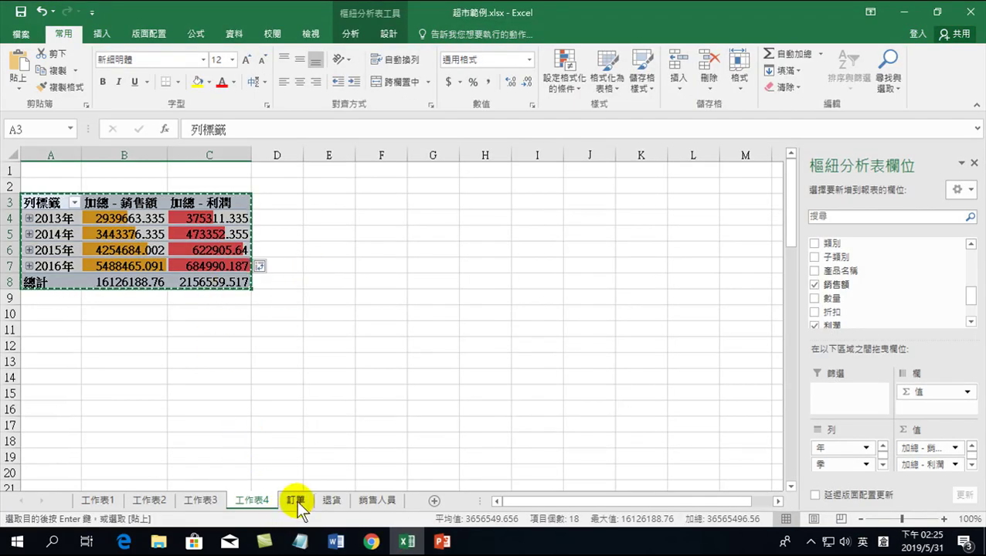
{"action": "left_click", "coordinate": [296, 502]}
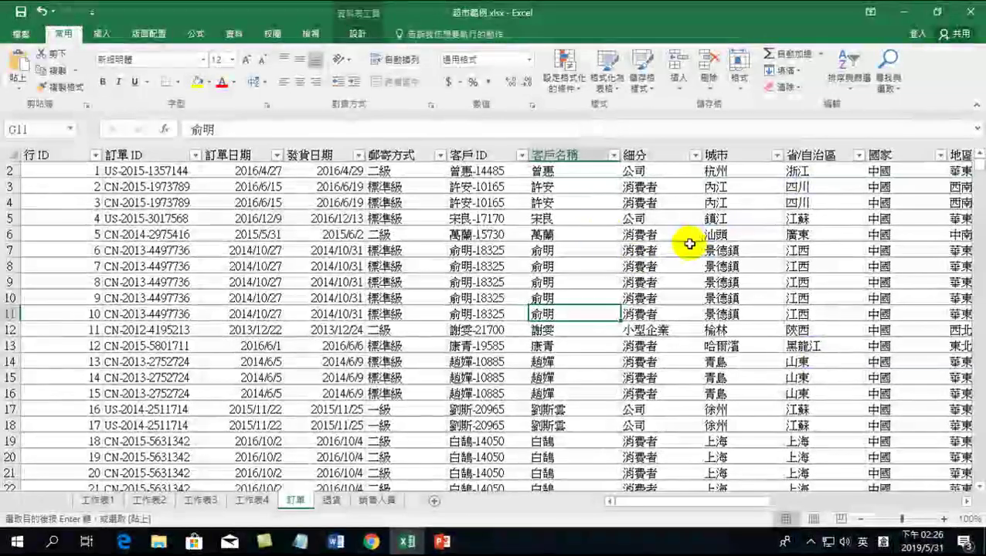
{"action": "left_click", "coordinate": [566, 234]}
{"action": "left_click", "coordinate": [566, 235]}
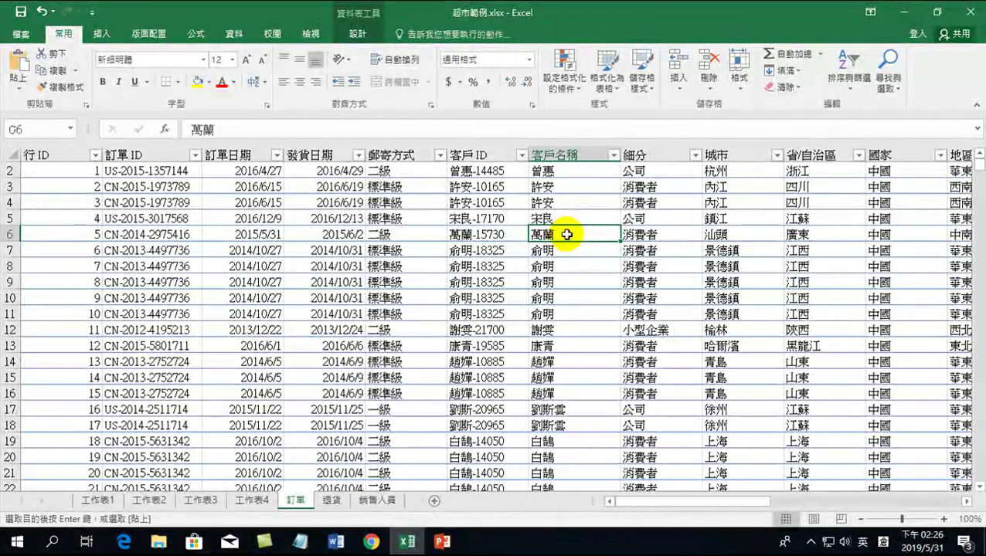
{"action": "left_click", "coordinate": [442, 542]}
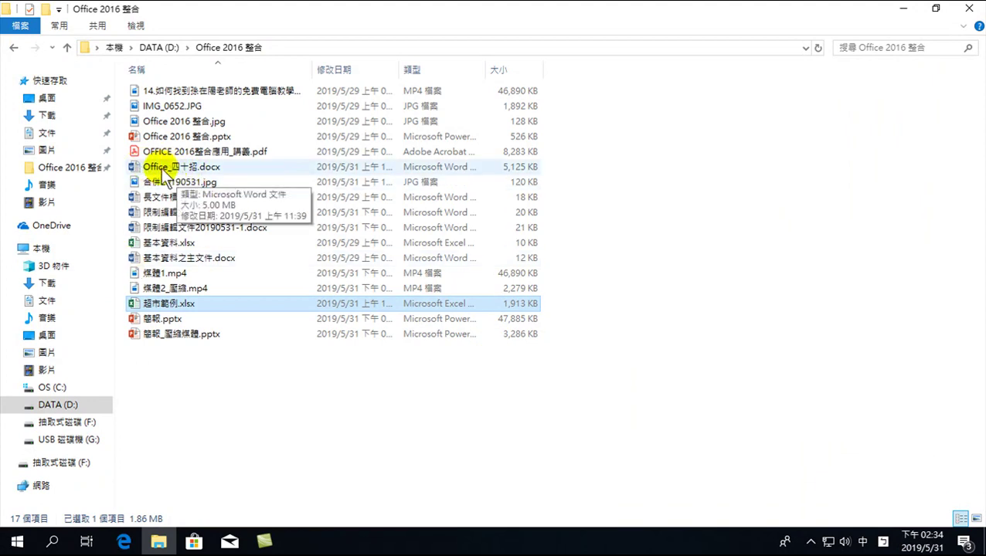
Step: Open Office_四十招.docx in Word from the Office 2016 整合 folder
{"action": "double_click", "coordinate": [188, 170]}
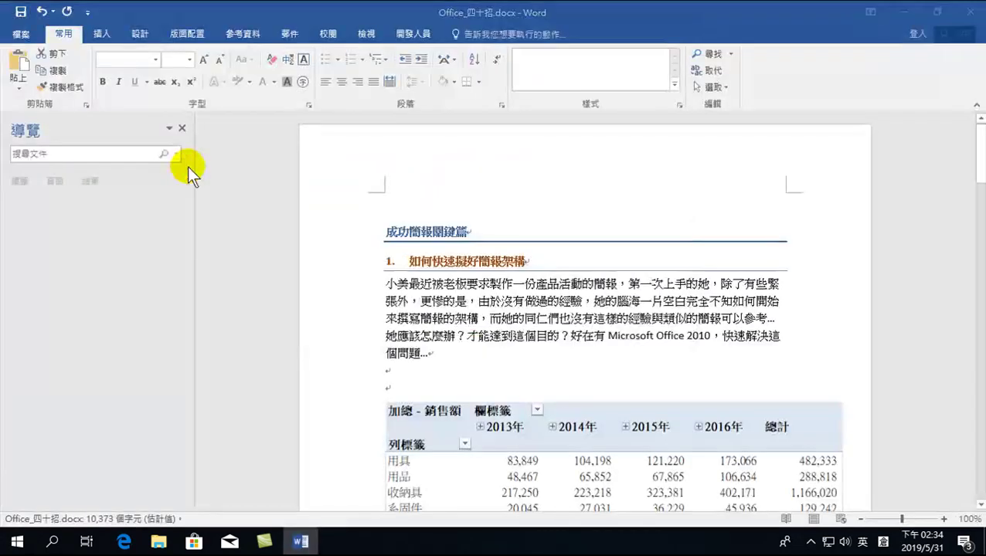
Step: Open the document without updating its links and select text in the opening headings
{"action": "left_click", "coordinate": [517, 328]}
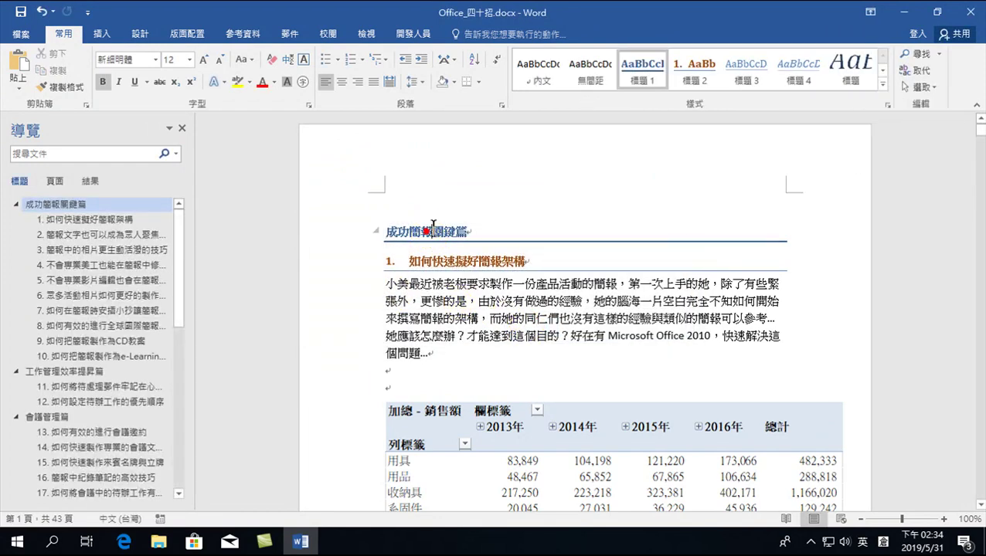
{"action": "left_click_drag", "start_coordinate": [389, 225], "coordinate": [473, 226]}
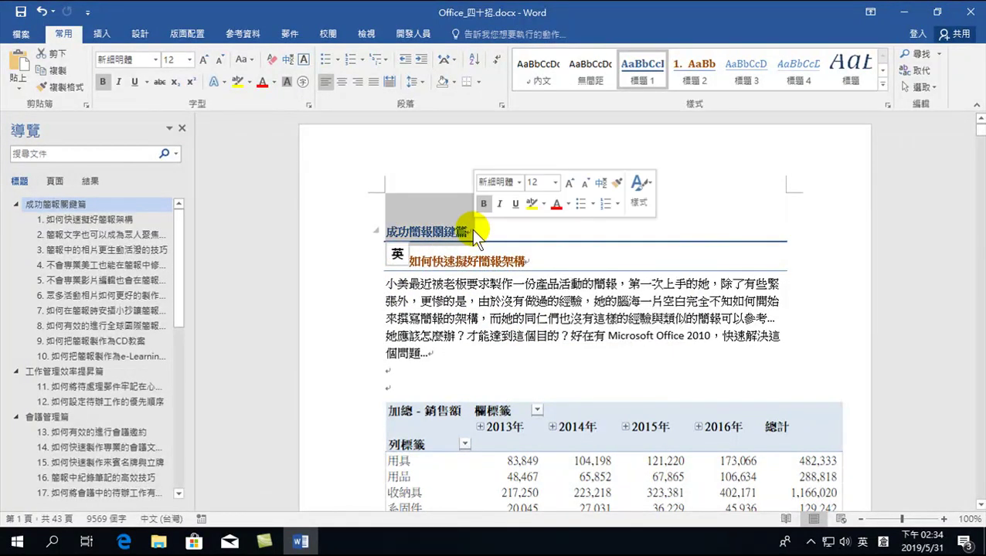
{"action": "left_click", "coordinate": [431, 262]}
{"action": "left_click_drag", "start_coordinate": [431, 263], "coordinate": [525, 261]}
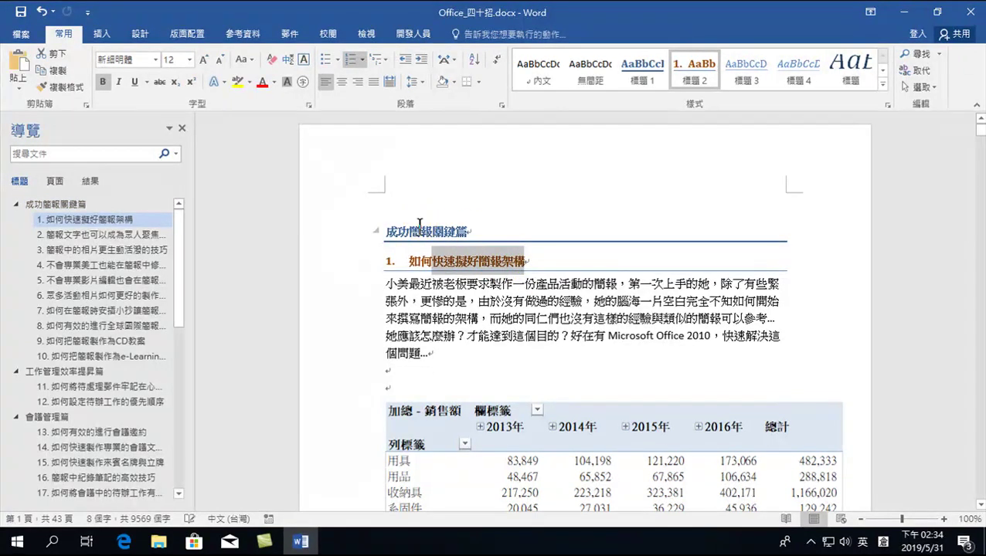
{"action": "left_click", "coordinate": [56, 205]}
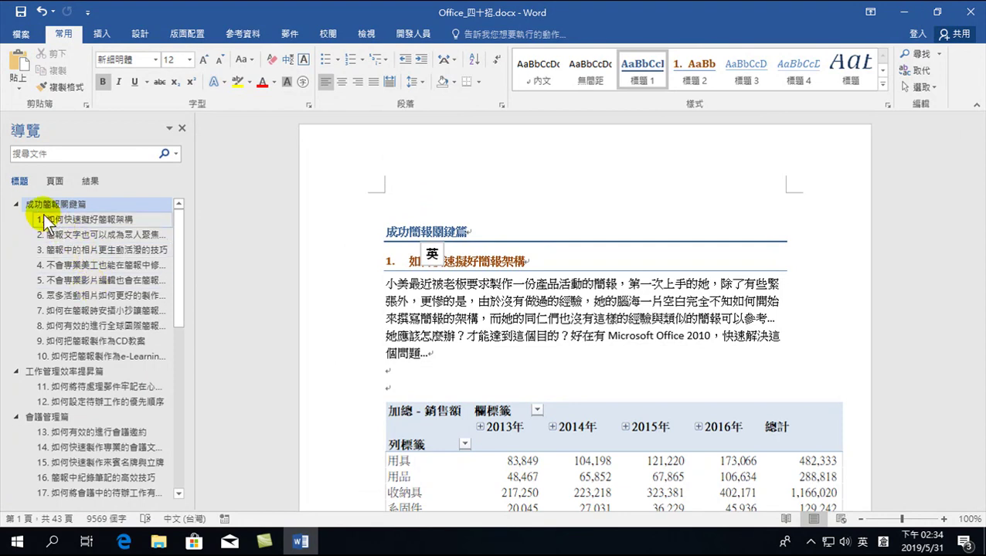
Step: Collapse 工作管理效率提昇篇, 會議管理篇, 高效文件製作篇, 現代化檔案管理 and 電子郵件管理 in the Navigation pane
{"action": "left_click", "coordinate": [17, 371]}
{"action": "left_click", "coordinate": [16, 386]}
{"action": "left_click", "coordinate": [15, 402]}
{"action": "scroll", "coordinate": [20, 415], "scroll_direction": "down", "scroll_amount": 2}
{"action": "left_click", "coordinate": [16, 322]}
{"action": "left_click", "coordinate": [16, 337]}
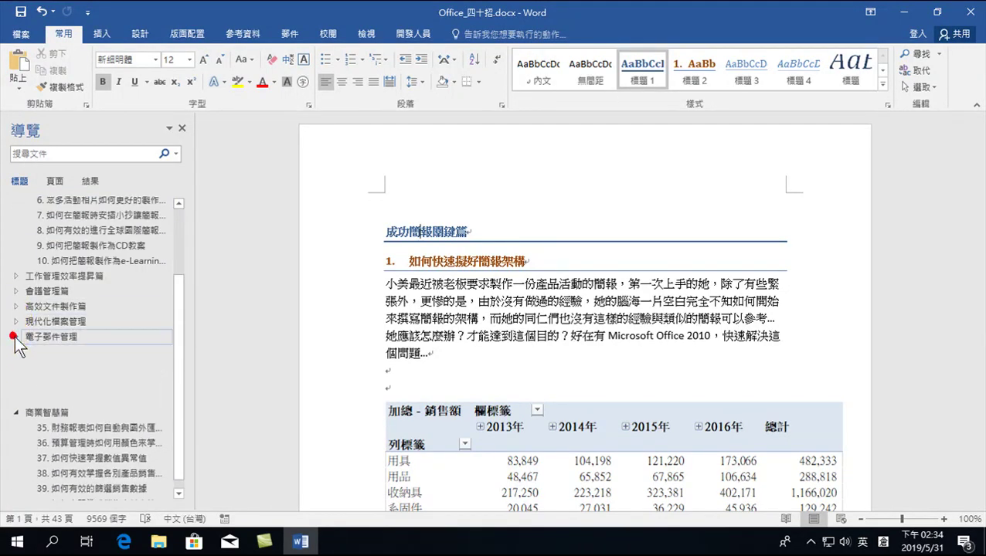
{"action": "left_click", "coordinate": [16, 402]}
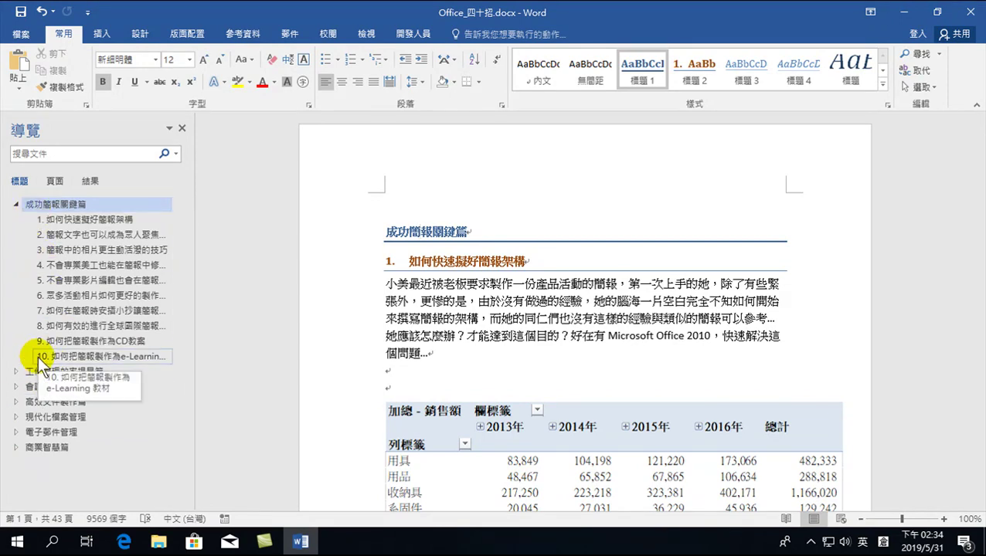
{"action": "left_click", "coordinate": [16, 446]}
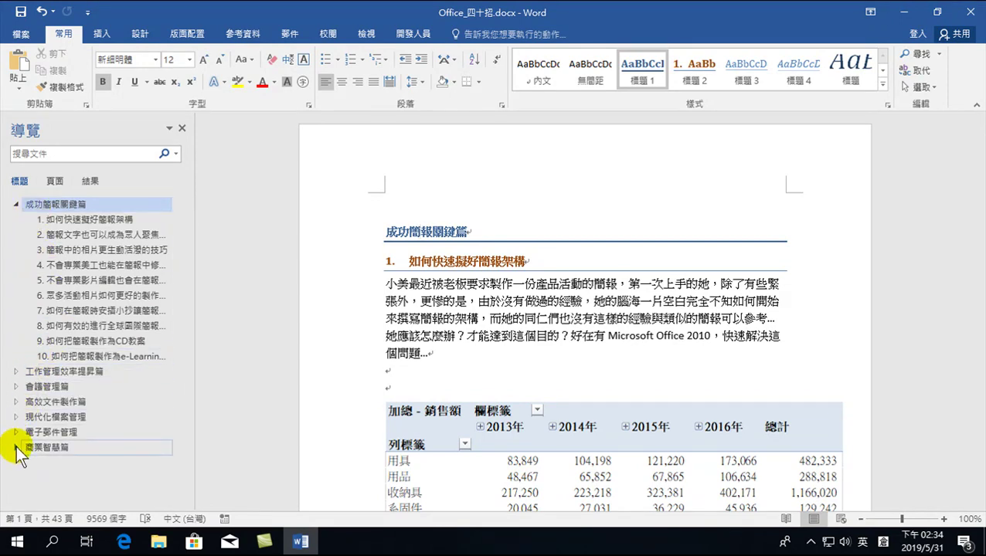
{"action": "scroll", "coordinate": [99, 445], "scroll_direction": "down", "scroll_amount": 1}
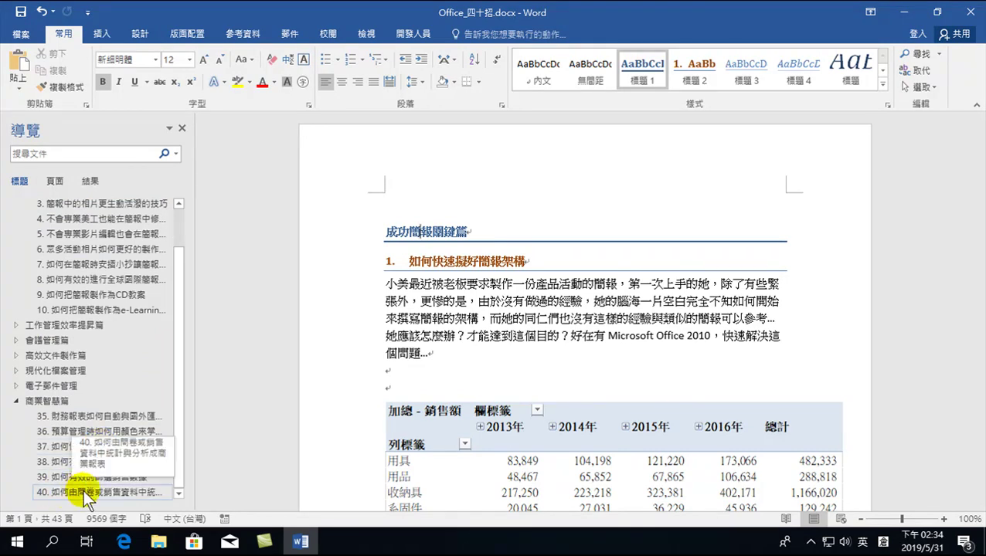
{"action": "scroll", "coordinate": [85, 225], "scroll_direction": "up", "scroll_amount": 1}
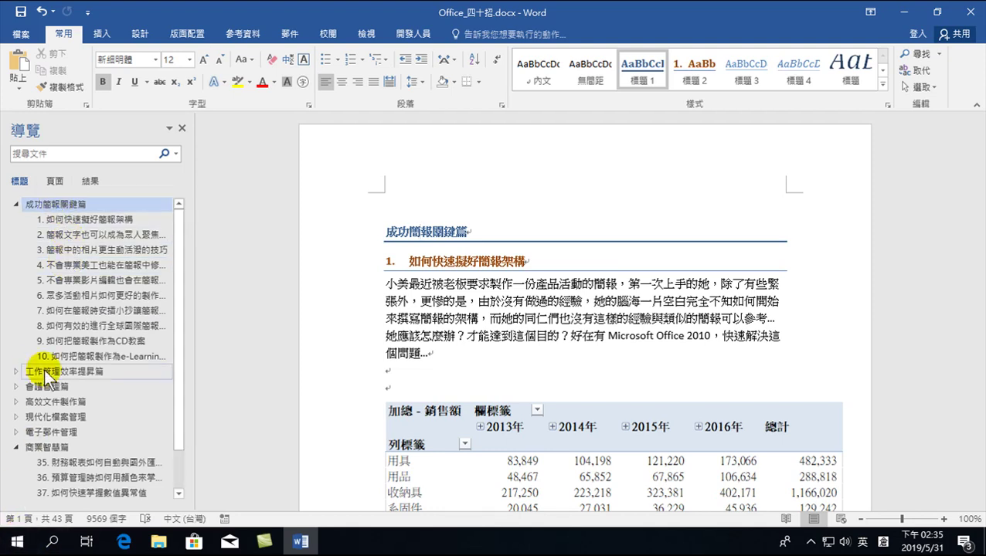
Step: Launch PowerPoint 2016 from the Start menu and create a blank presentation
{"action": "left_click", "coordinate": [17, 542]}
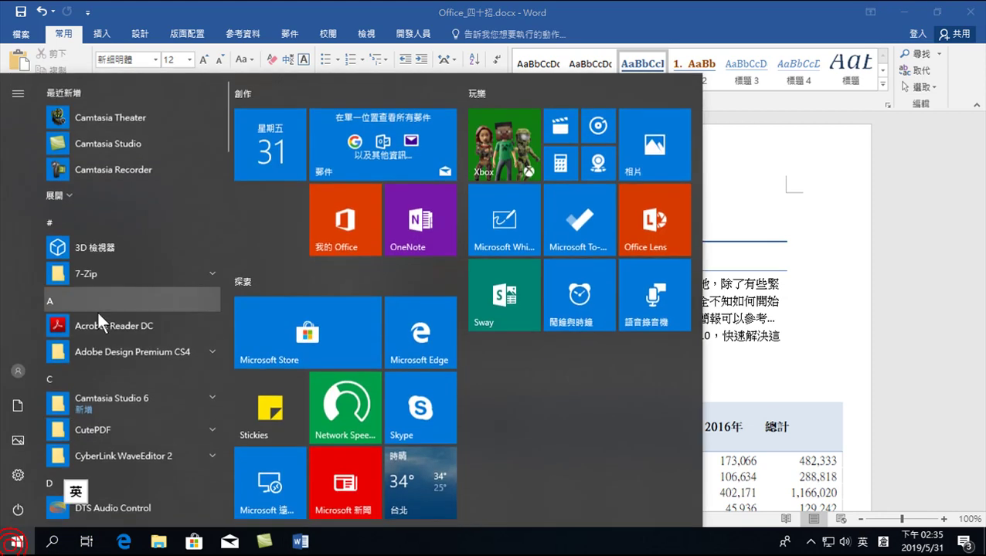
{"action": "scroll", "coordinate": [118, 250], "scroll_direction": "down", "scroll_amount": 3}
{"action": "scroll", "coordinate": [117, 329], "scroll_direction": "down", "scroll_amount": 10}
{"action": "scroll", "coordinate": [133, 405], "scroll_direction": "down", "scroll_amount": 10}
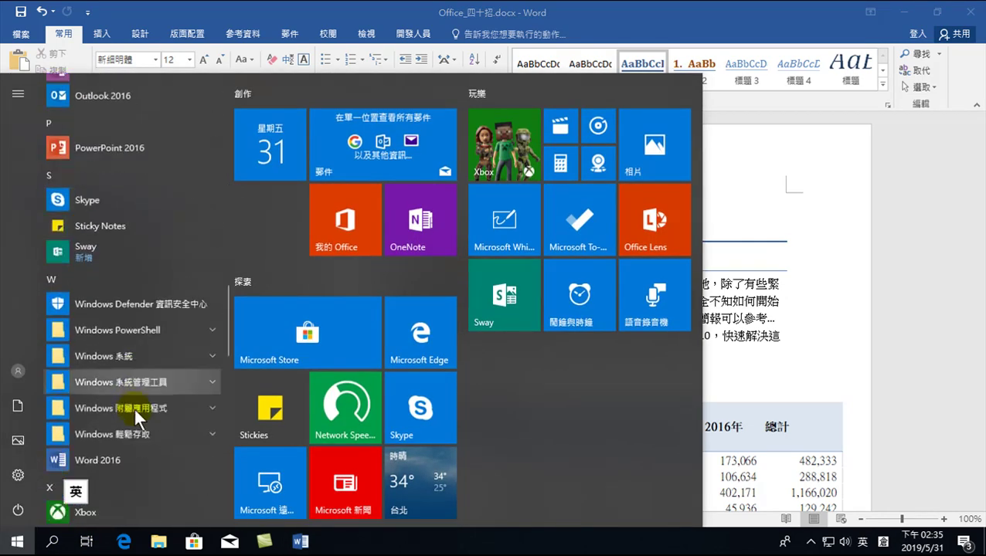
{"action": "scroll", "coordinate": [107, 232], "scroll_direction": "up", "scroll_amount": 2}
{"action": "left_click", "coordinate": [100, 171]}
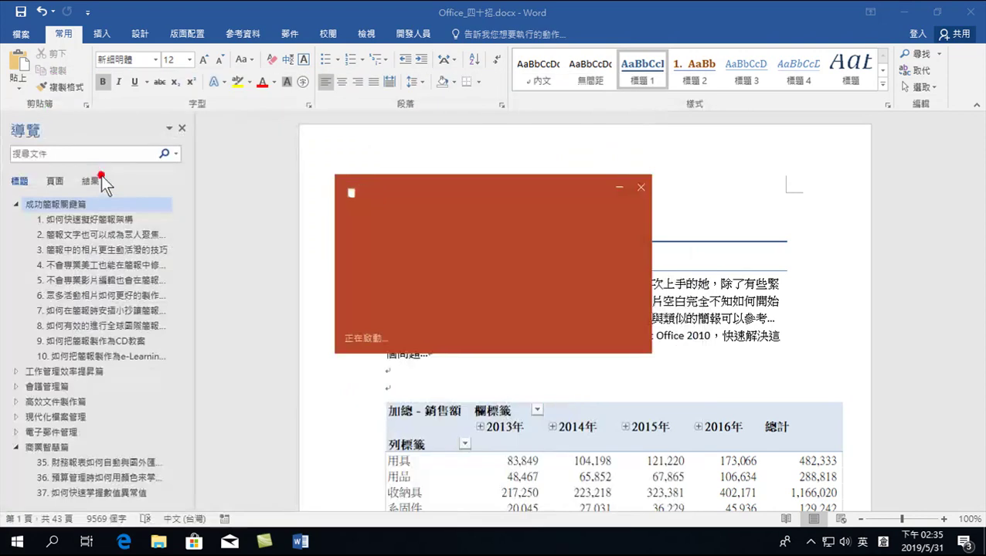
{"action": "left_click", "coordinate": [363, 187]}
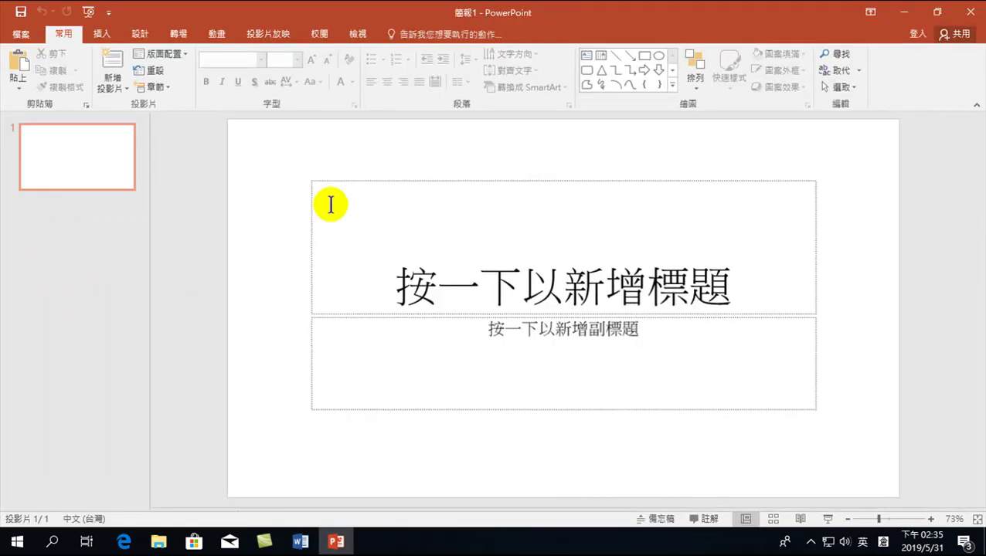
Step: Copy the 成功簡報關鍵篇 heading from the Word document
{"action": "left_click", "coordinate": [301, 542]}
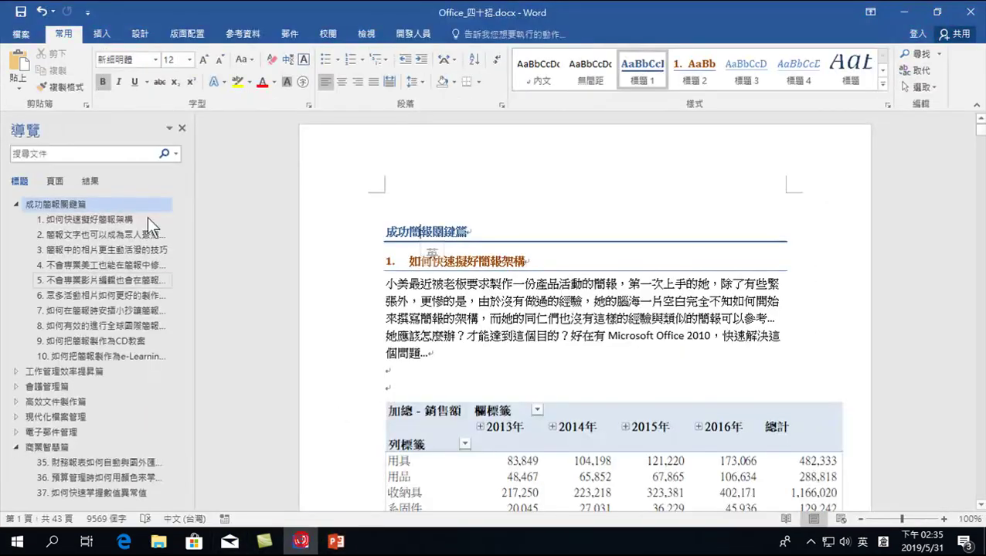
{"action": "left_click", "coordinate": [391, 231]}
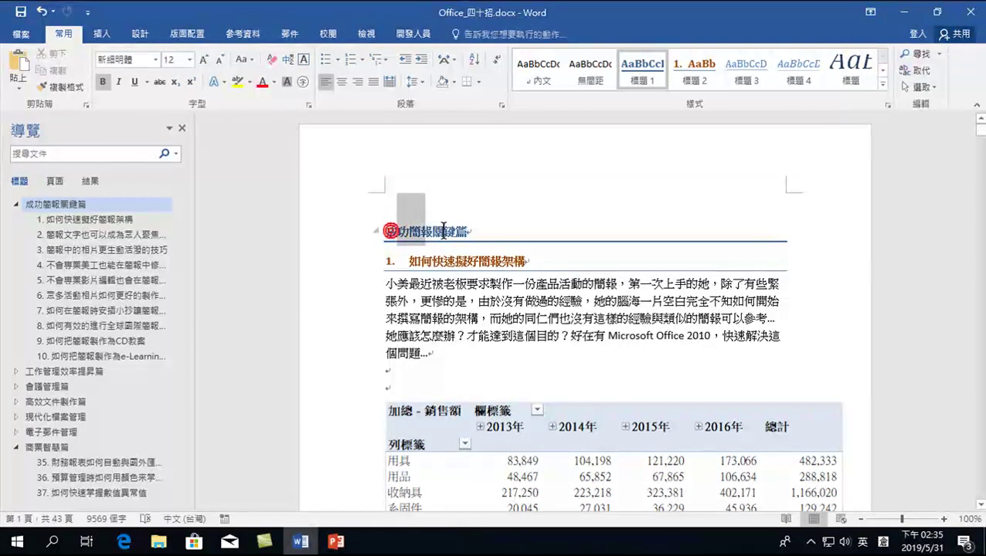
{"action": "left_click_drag", "start_coordinate": [444, 227], "coordinate": [473, 231]}
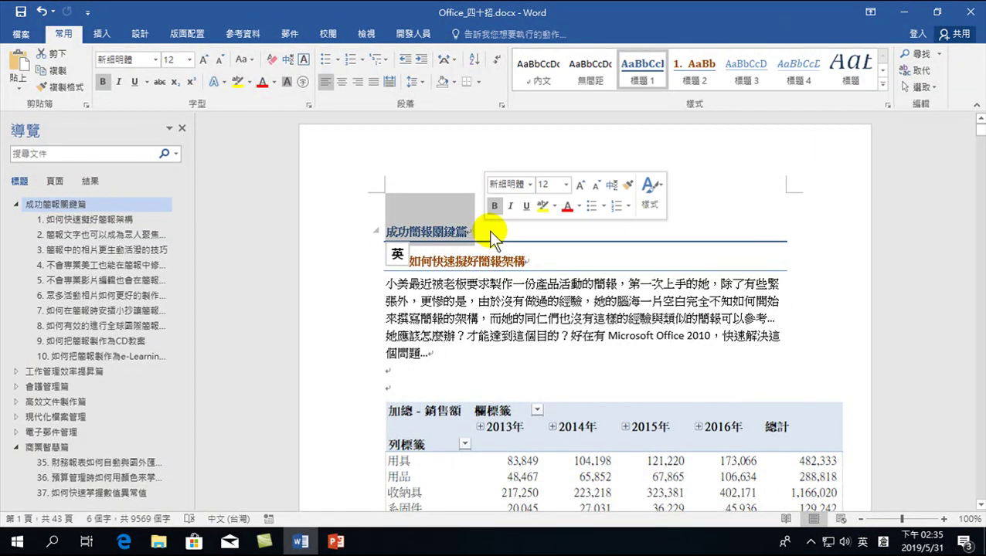
{"action": "key", "text": "ctrl+c"}
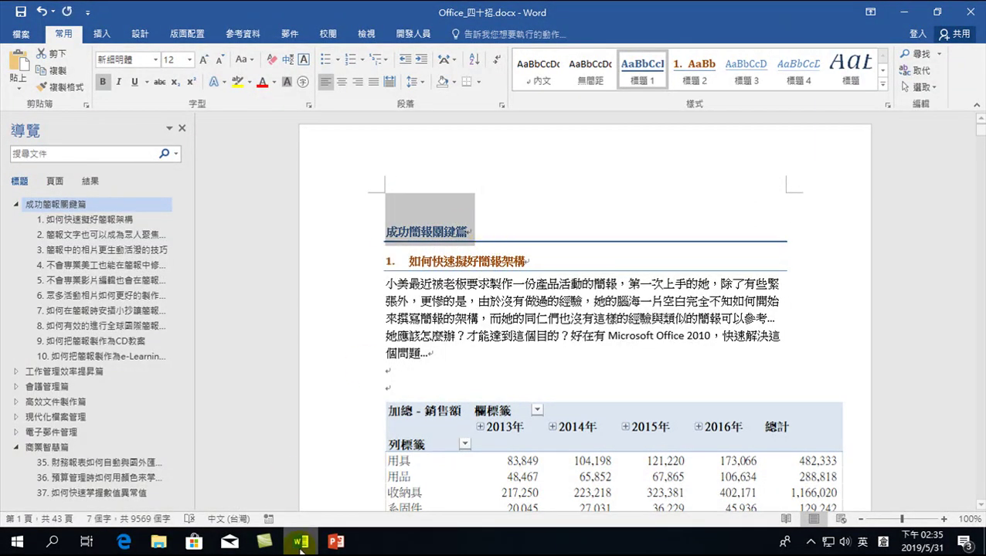
{"action": "left_click", "coordinate": [335, 542]}
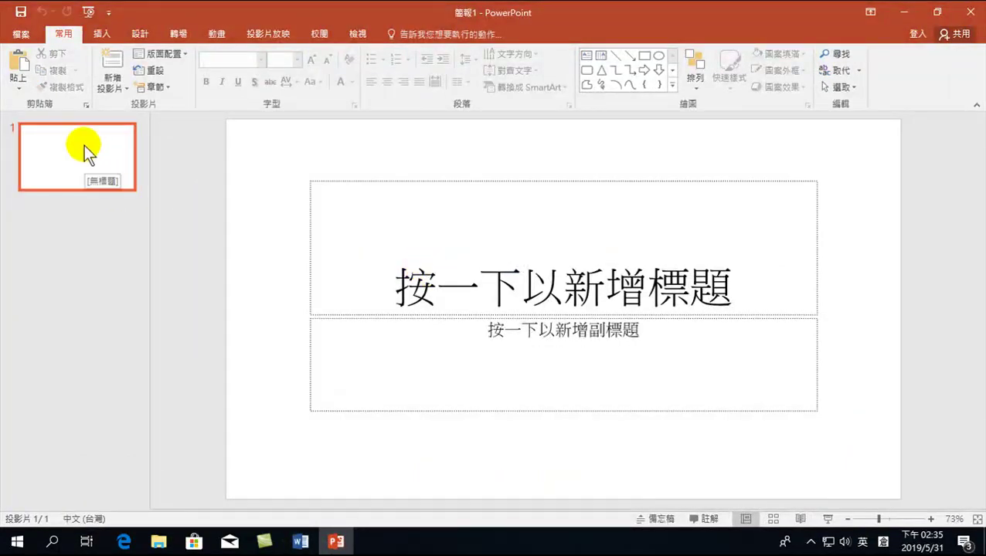
Step: Add slide 2 and paste 成功簡報關鍵篇 as its title
{"action": "left_click", "coordinate": [113, 62]}
{"action": "left_click", "coordinate": [385, 175]}
{"action": "key", "text": "ctrl+v"}
{"action": "key", "text": "BackSpace"}
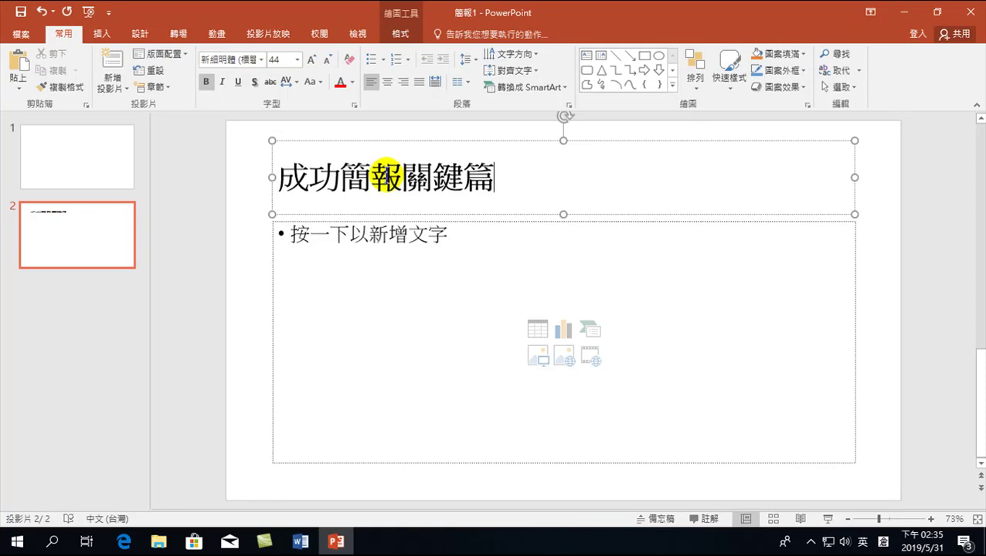
Step: Paste the Word heading 如何快速擬好簡報架構 as the first bullet
{"action": "left_click", "coordinate": [352, 250]}
{"action": "left_click", "coordinate": [301, 543]}
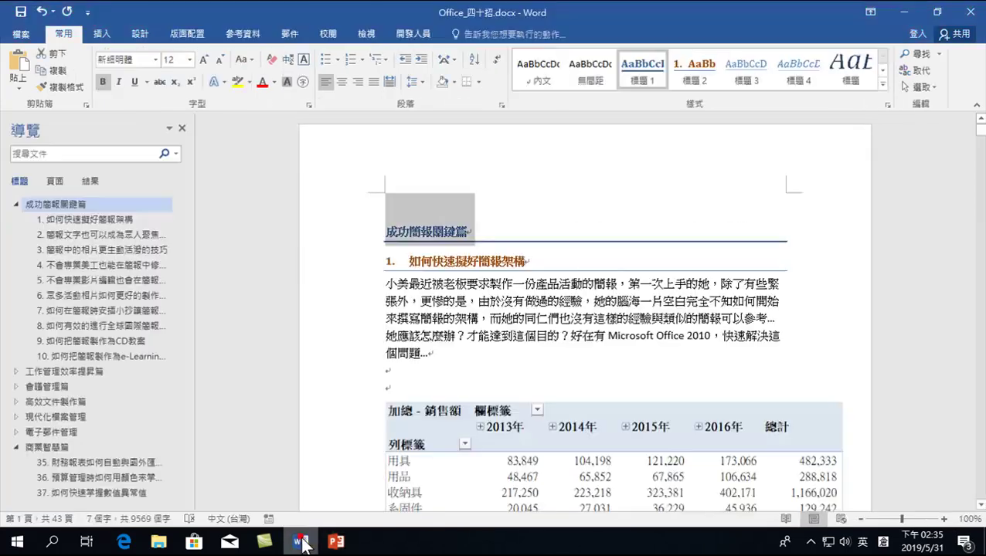
{"action": "left_click", "coordinate": [353, 264]}
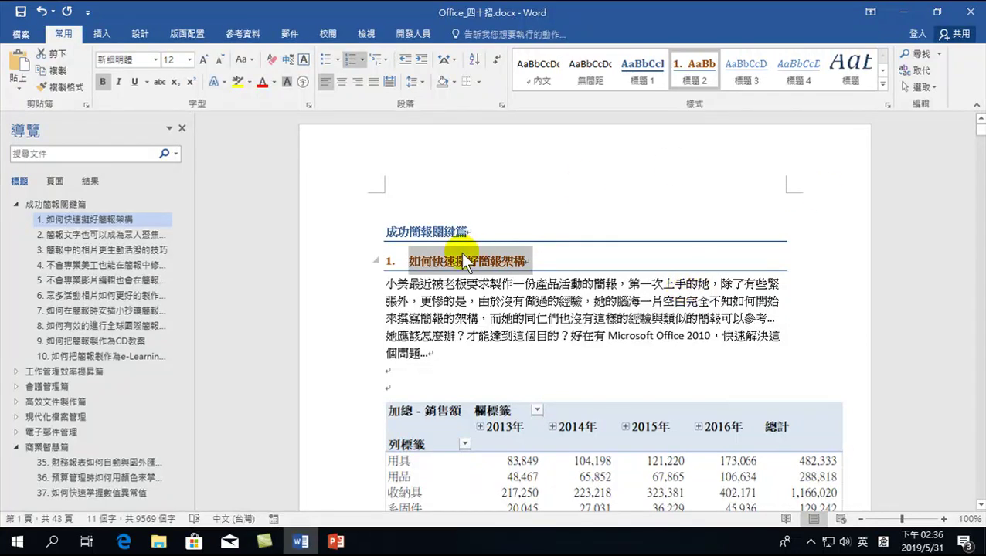
{"action": "left_click", "coordinate": [338, 541]}
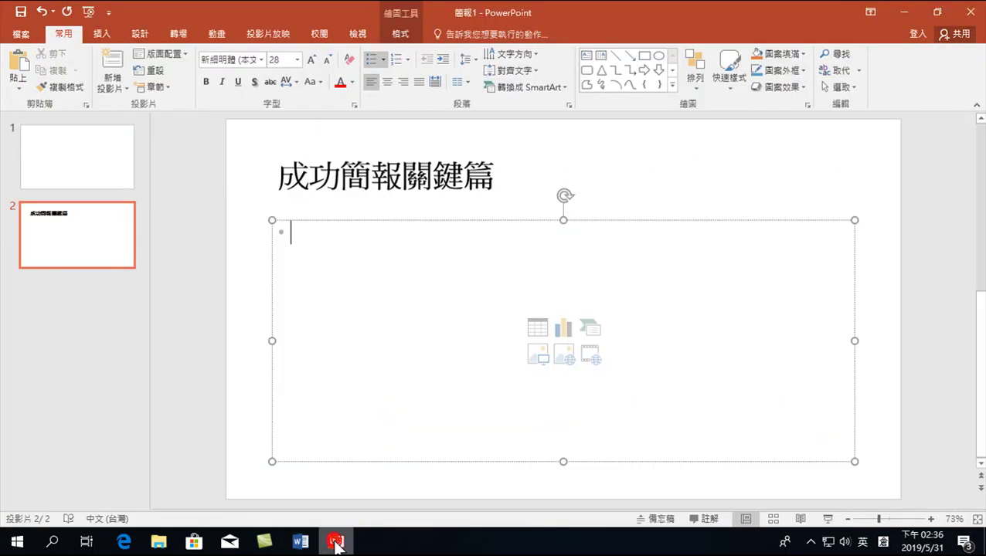
{"action": "key", "text": "ctrl+v"}
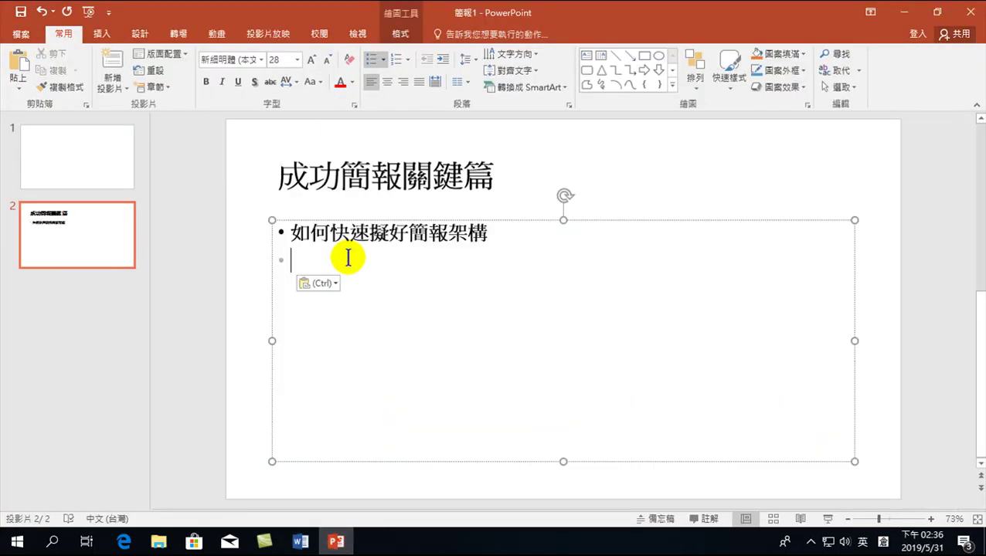
Step: Add 簡報文字也可以成為眾人聚焦的技巧 as a second bullet, then close without saving
{"action": "left_click", "coordinate": [301, 541]}
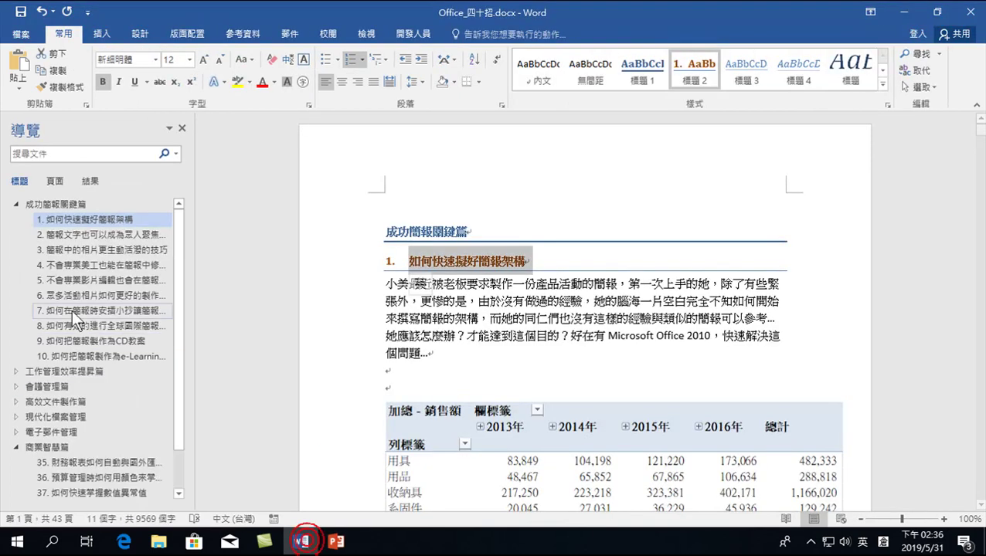
{"action": "left_click", "coordinate": [62, 234]}
{"action": "left_click", "coordinate": [369, 138]}
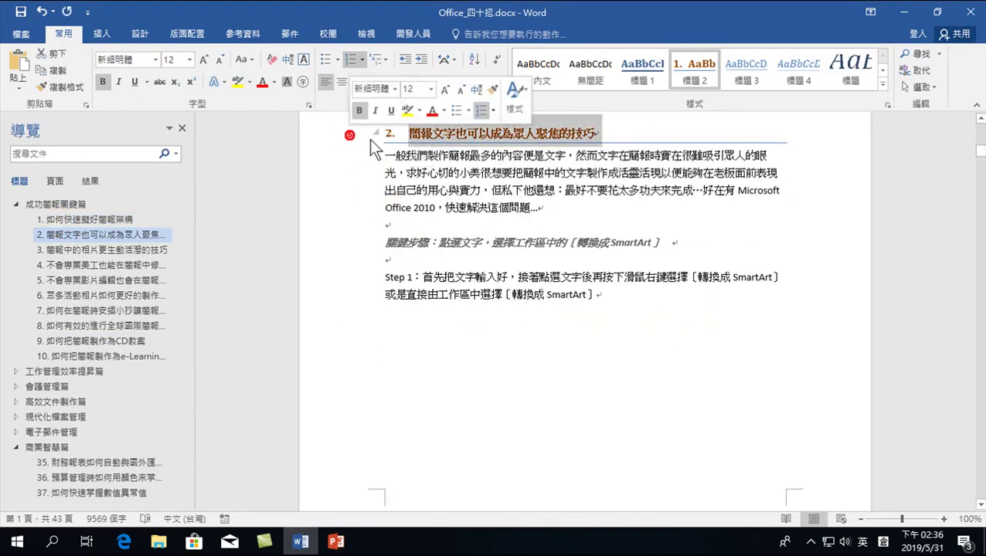
{"action": "left_click", "coordinate": [336, 541]}
{"action": "key", "text": "ctrl+v"}
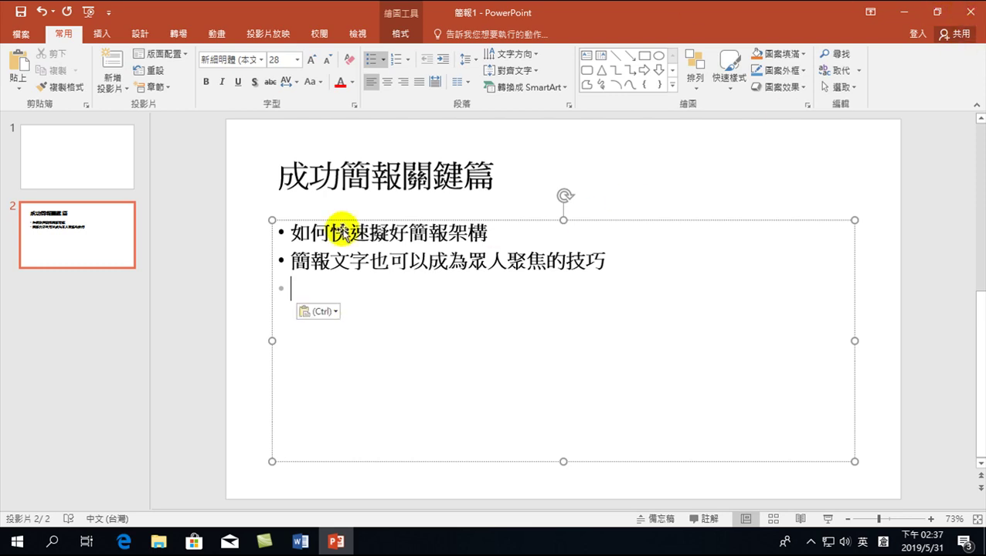
{"action": "left_click", "coordinate": [973, 17]}
{"action": "left_click", "coordinate": [488, 289]}
Step: Scroll up and jump to the 成功簡報關鍵篇 heading via the Navigation pane
{"action": "scroll", "coordinate": [471, 347], "scroll_direction": "up", "scroll_amount": 1}
{"action": "scroll", "coordinate": [456, 359], "scroll_direction": "up", "scroll_amount": 6}
{"action": "scroll", "coordinate": [371, 320], "scroll_direction": "up", "scroll_amount": 5}
{"action": "scroll", "coordinate": [363, 274], "scroll_direction": "up", "scroll_amount": 5}
{"action": "scroll", "coordinate": [429, 263], "scroll_direction": "up", "scroll_amount": 5}
{"action": "scroll", "coordinate": [418, 265], "scroll_direction": "up", "scroll_amount": 3}
{"action": "scroll", "coordinate": [480, 168], "scroll_direction": "up", "scroll_amount": 3}
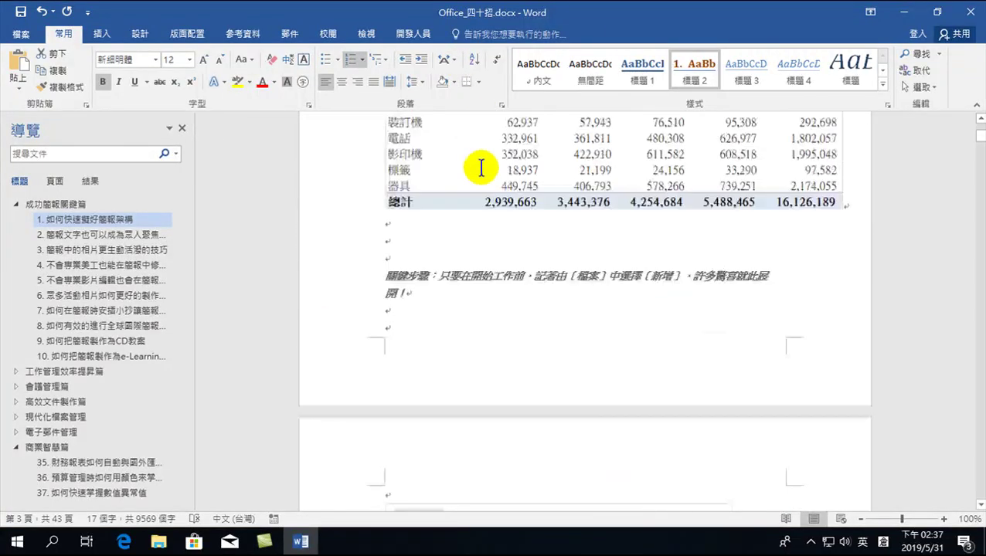
{"action": "scroll", "coordinate": [481, 168], "scroll_direction": "up", "scroll_amount": 3}
{"action": "left_click", "coordinate": [57, 204]}
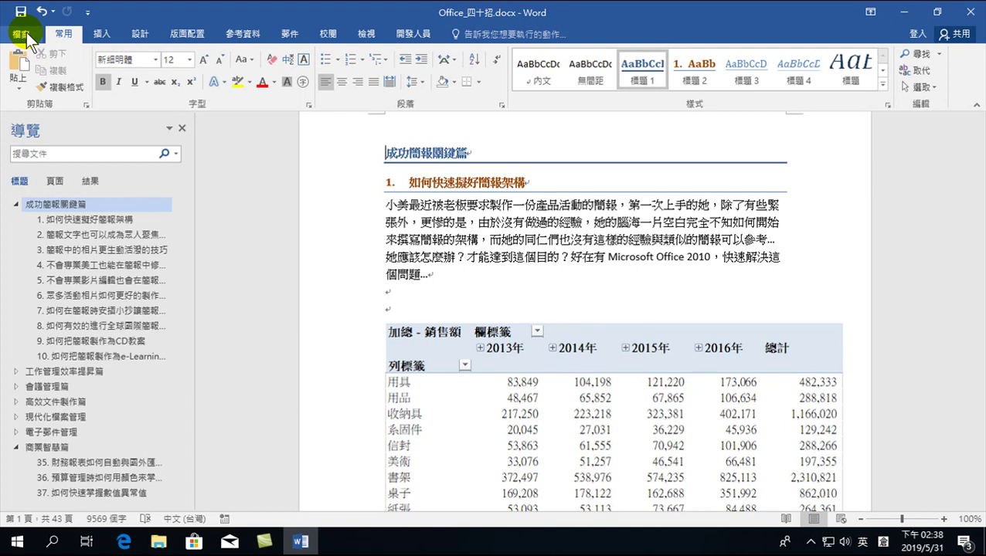
Step: In Word Options, open the Quick Access Toolbar settings and list Commands Not in the Ribbon
{"action": "left_click", "coordinate": [23, 34]}
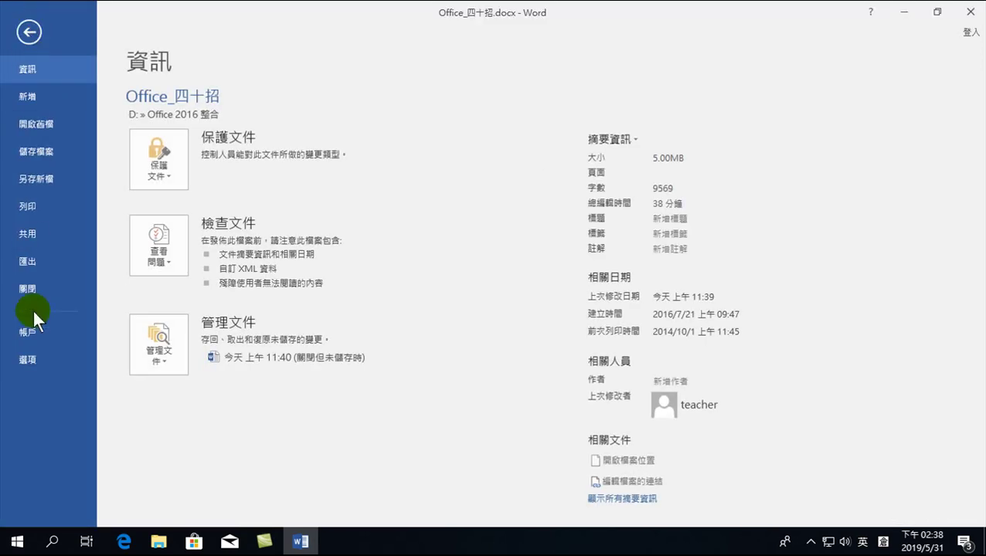
{"action": "left_click", "coordinate": [32, 358]}
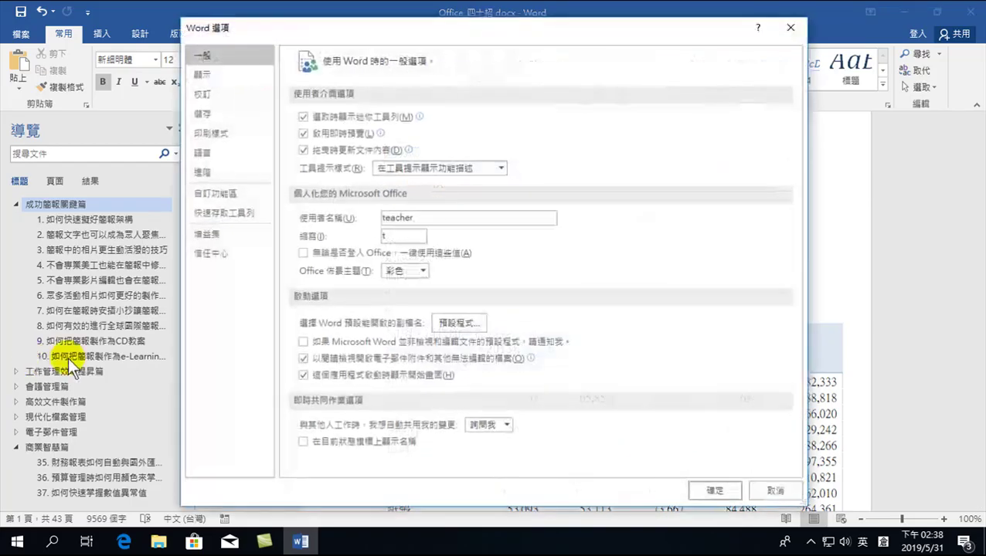
{"action": "left_click", "coordinate": [219, 216]}
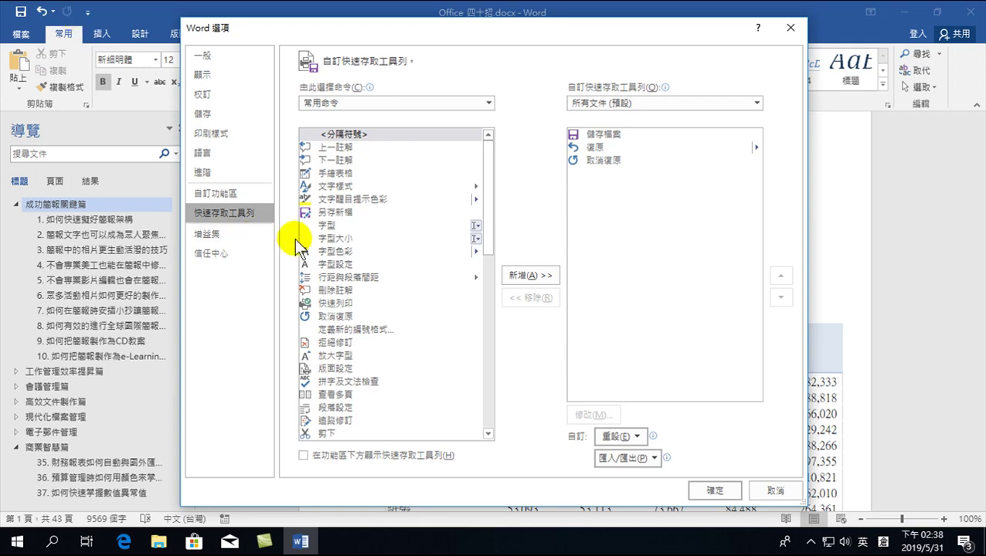
{"action": "left_click", "coordinate": [313, 103]}
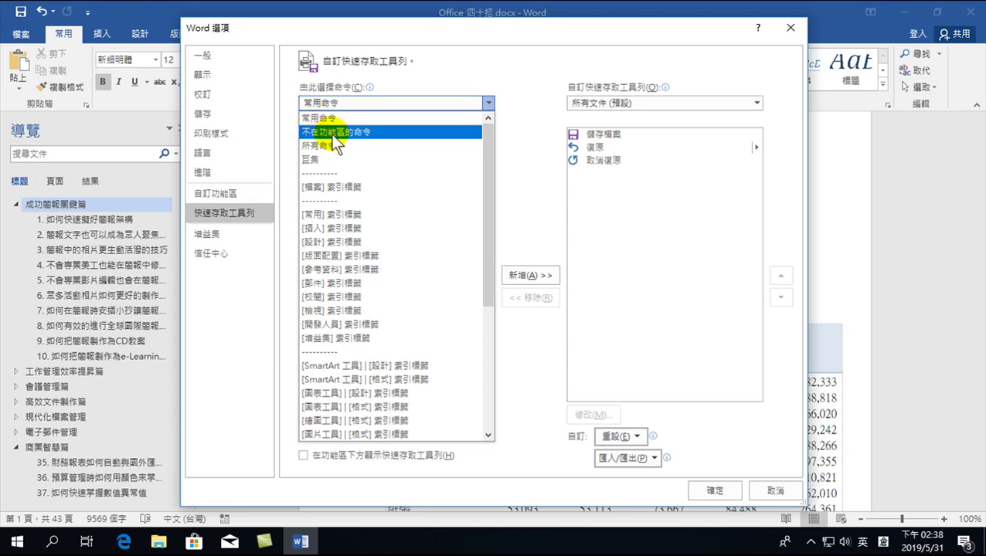
{"action": "left_click", "coordinate": [342, 133]}
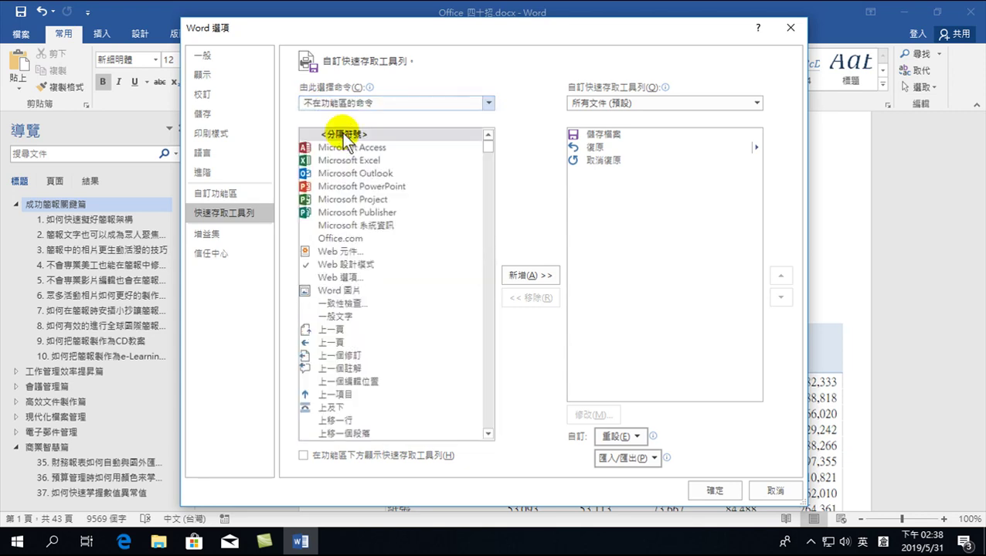
{"action": "left_click", "coordinate": [352, 103]}
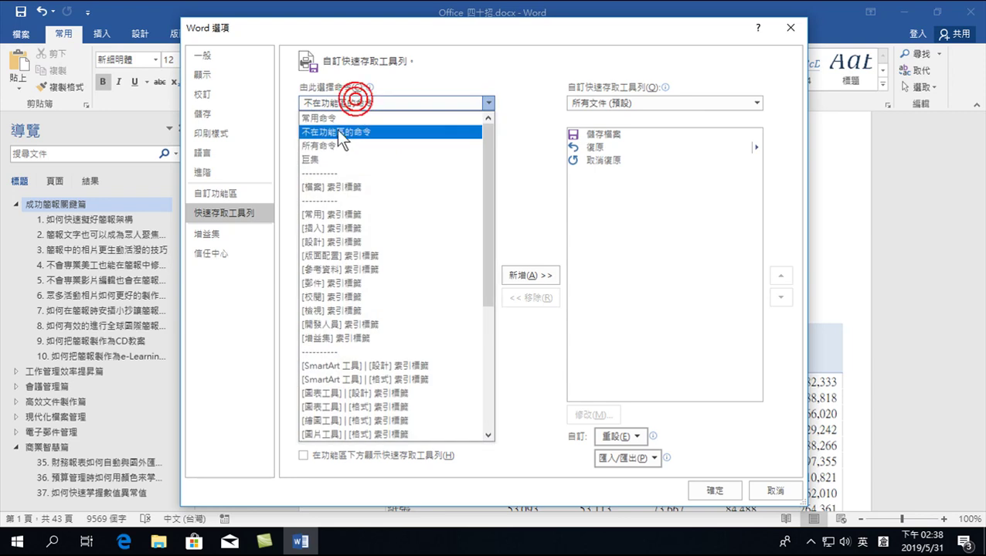
{"action": "left_click", "coordinate": [323, 145]}
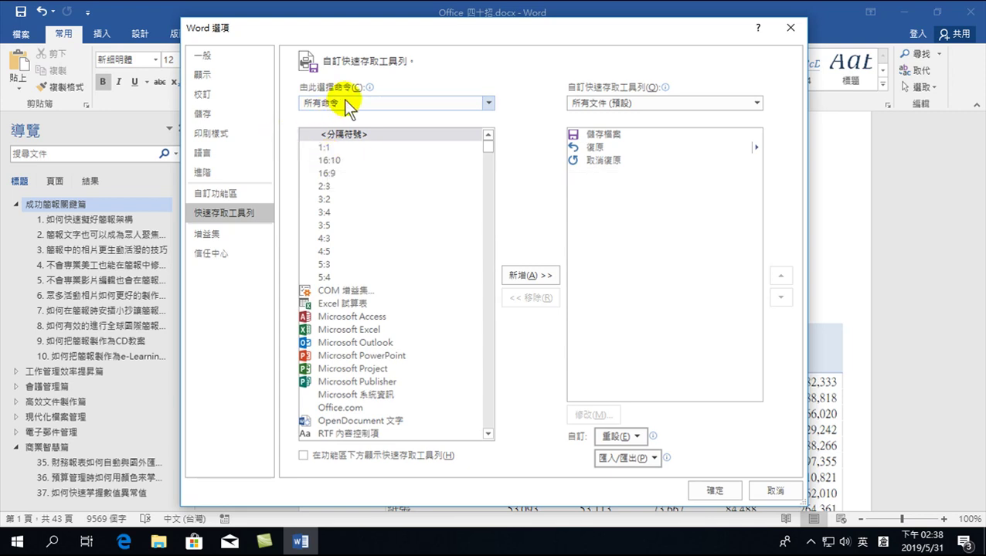
{"action": "left_click", "coordinate": [340, 102]}
{"action": "left_click", "coordinate": [332, 133]}
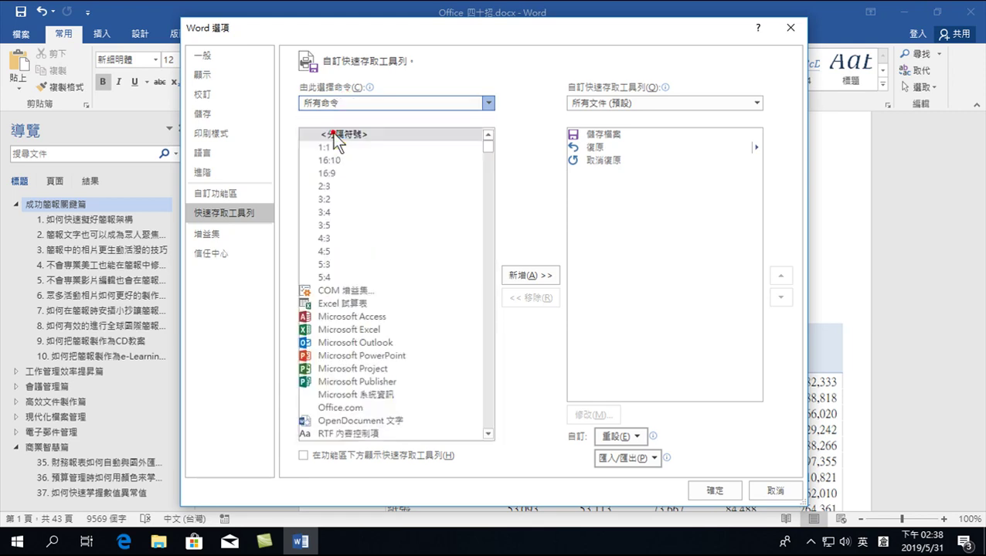
Step: Add 傳送到 Microsoft PowerPoint to the quick access toolbar and confirm with OK
{"action": "left_click_drag", "start_coordinate": [488, 147], "coordinate": [488, 327]}
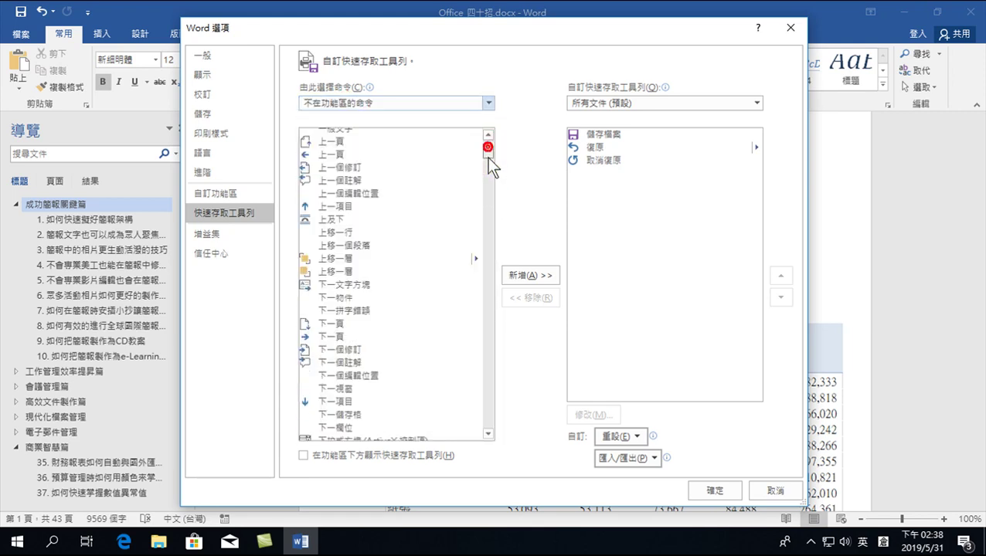
{"action": "scroll", "coordinate": [488, 327], "scroll_direction": "down", "scroll_amount": 2}
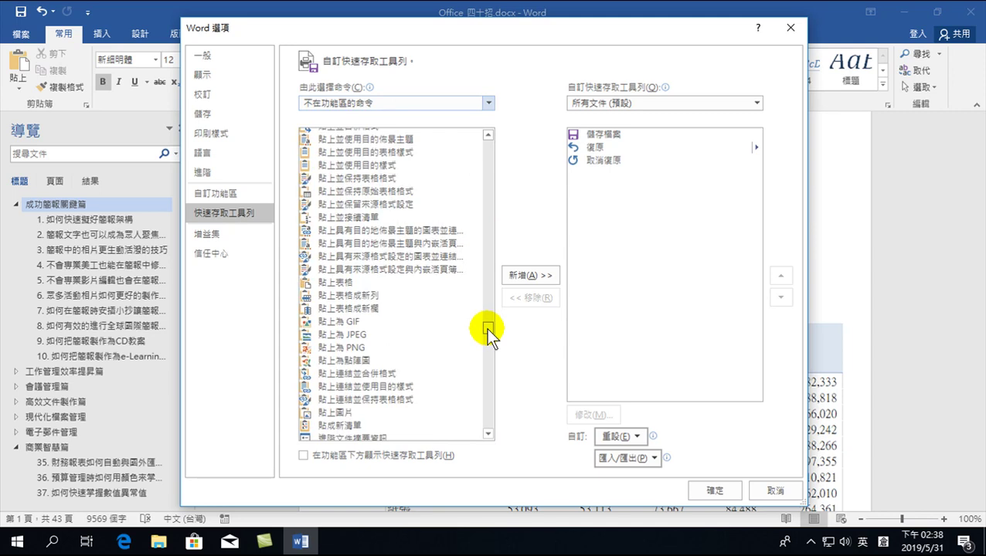
{"action": "left_click_drag", "start_coordinate": [486, 327], "coordinate": [487, 336]}
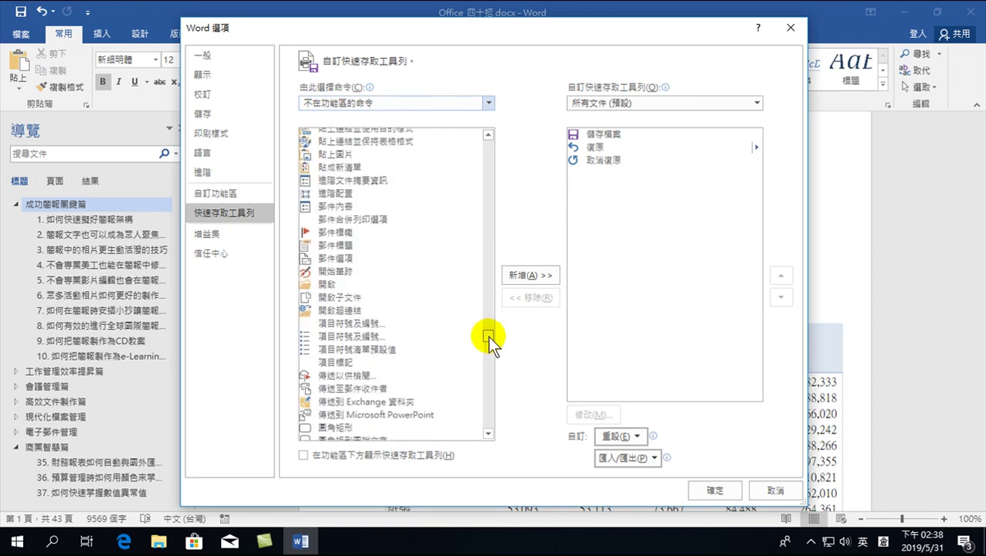
{"action": "left_click_drag", "start_coordinate": [488, 336], "coordinate": [487, 335]}
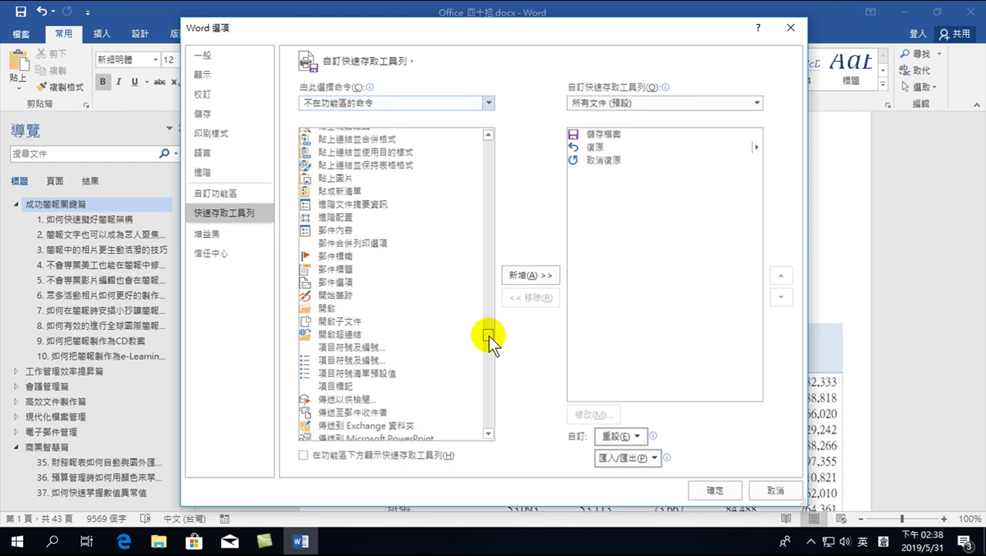
{"action": "left_click_drag", "start_coordinate": [487, 336], "coordinate": [488, 337]}
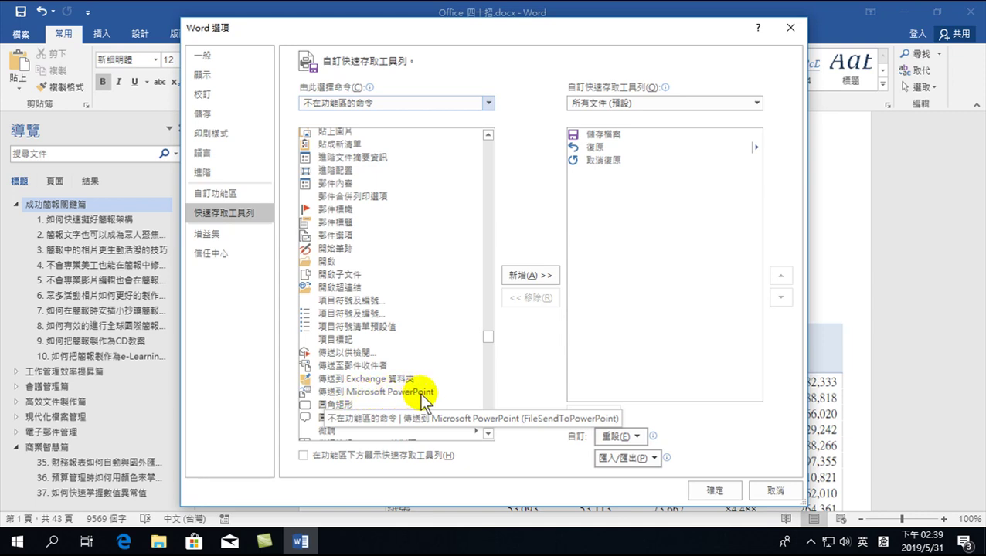
{"action": "left_click", "coordinate": [415, 394]}
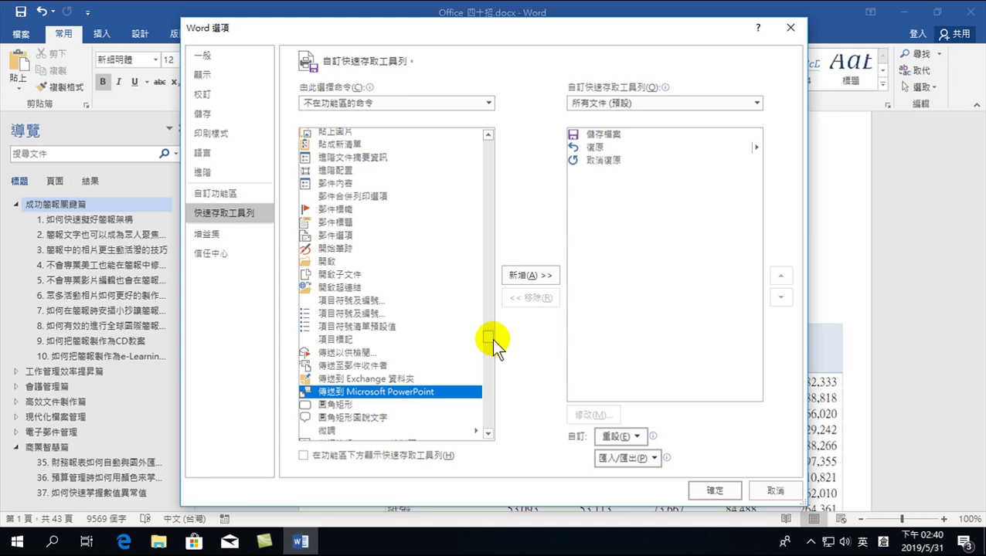
{"action": "left_click", "coordinate": [529, 279]}
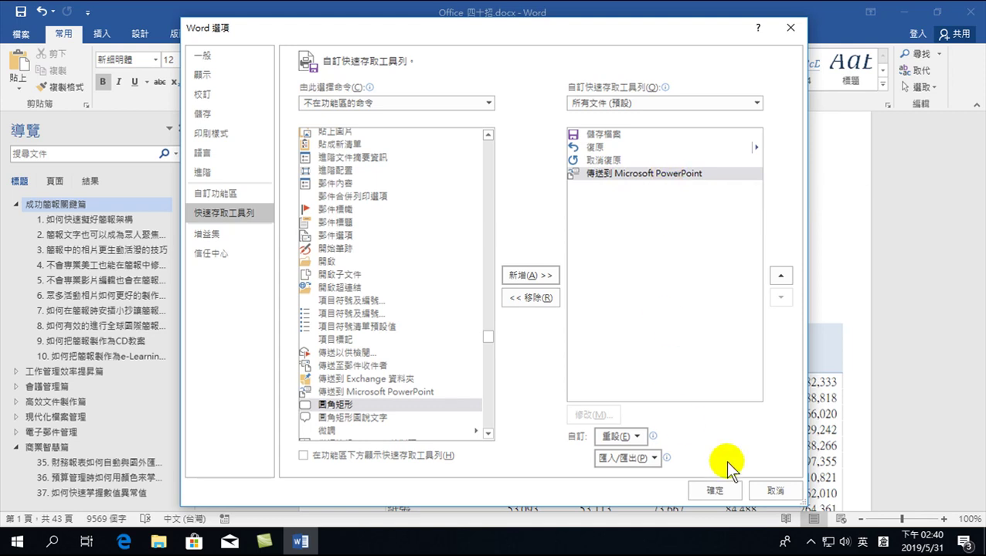
{"action": "left_click", "coordinate": [715, 491]}
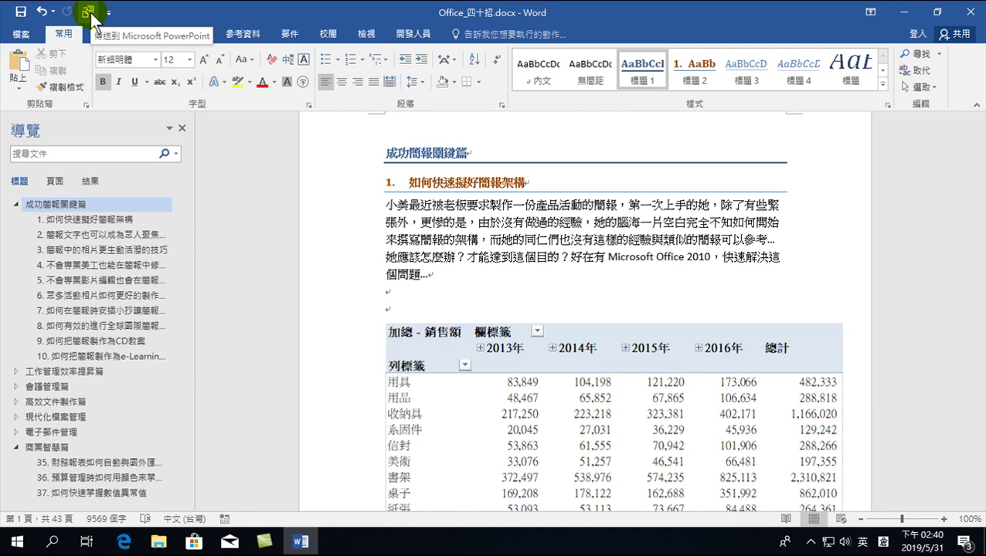
Step: Send Word's outline to PowerPoint, producing the 7-slide 簡報1 starting with 成功簡報關鍵篇
{"action": "left_click", "coordinate": [90, 13]}
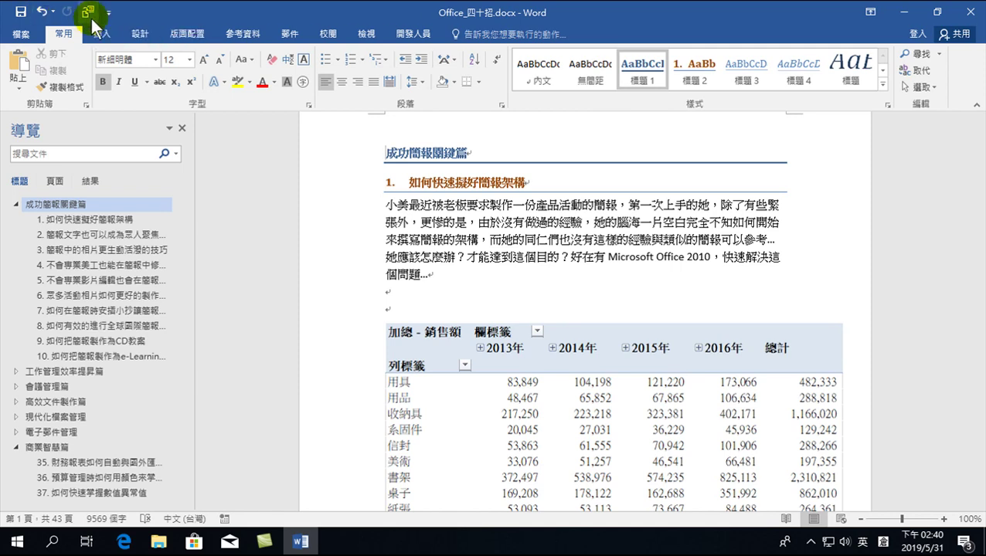
{"action": "left_click", "coordinate": [90, 14]}
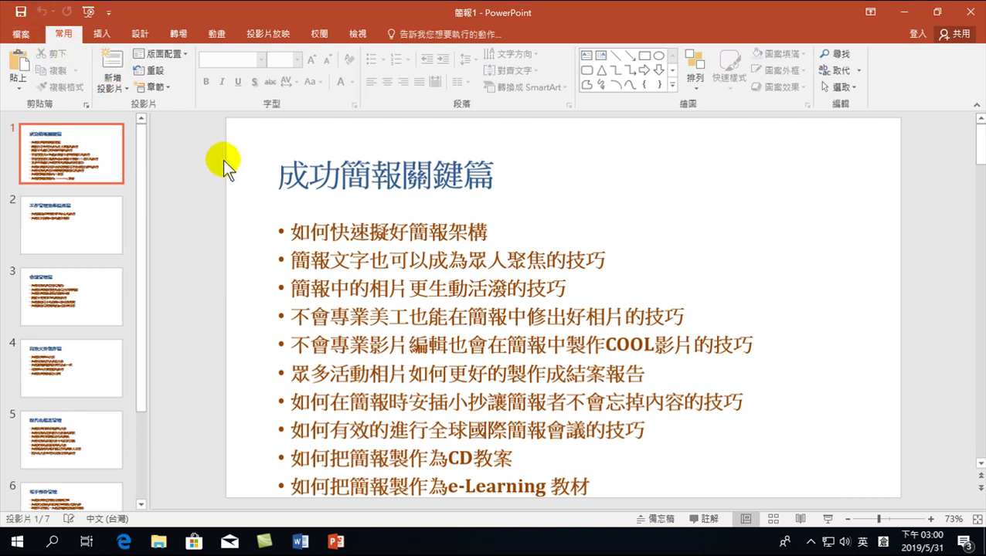
Step: Create blank presentation 簡報2 and leave its empty title slide with nothing selected
{"action": "key", "text": "ctrl+n"}
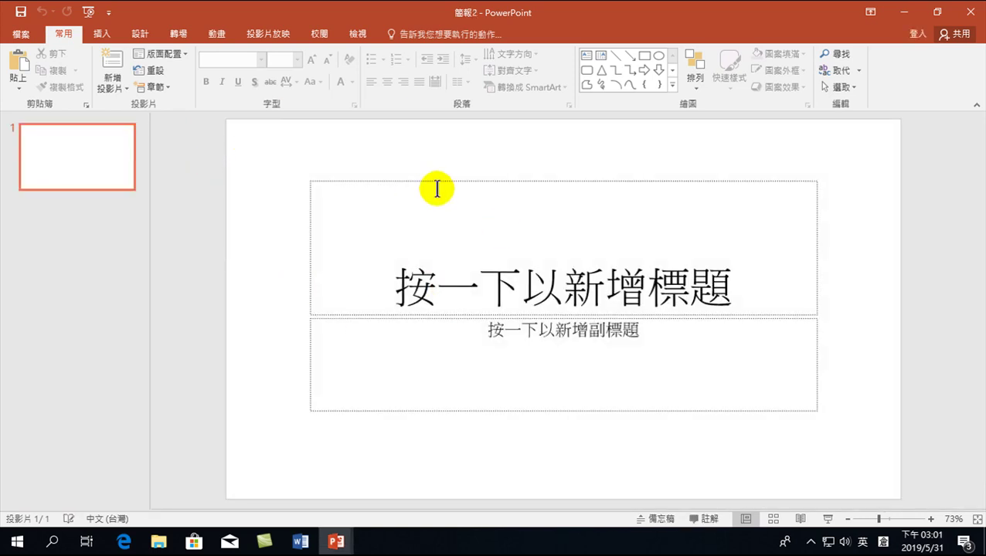
{"action": "left_click", "coordinate": [498, 268]}
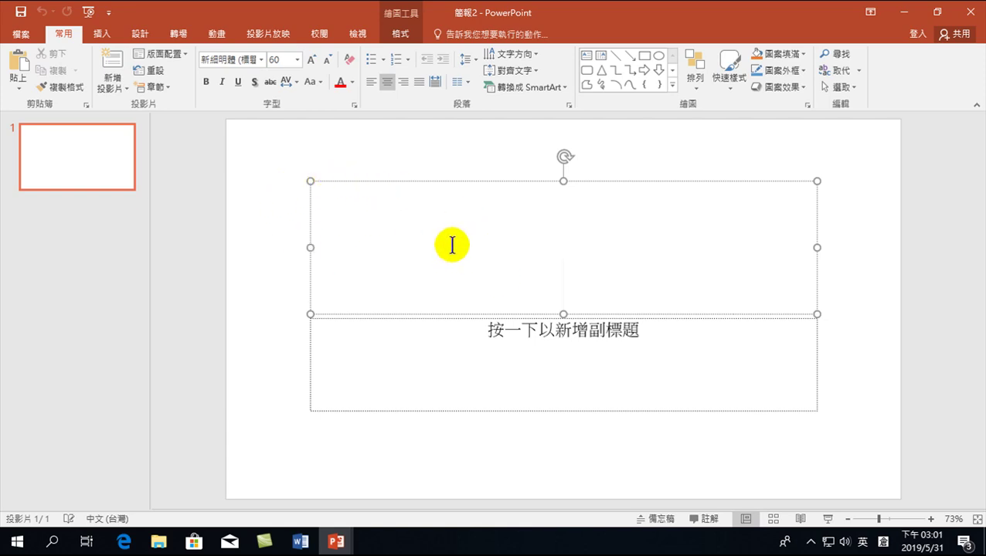
{"action": "left_click", "coordinate": [341, 183]}
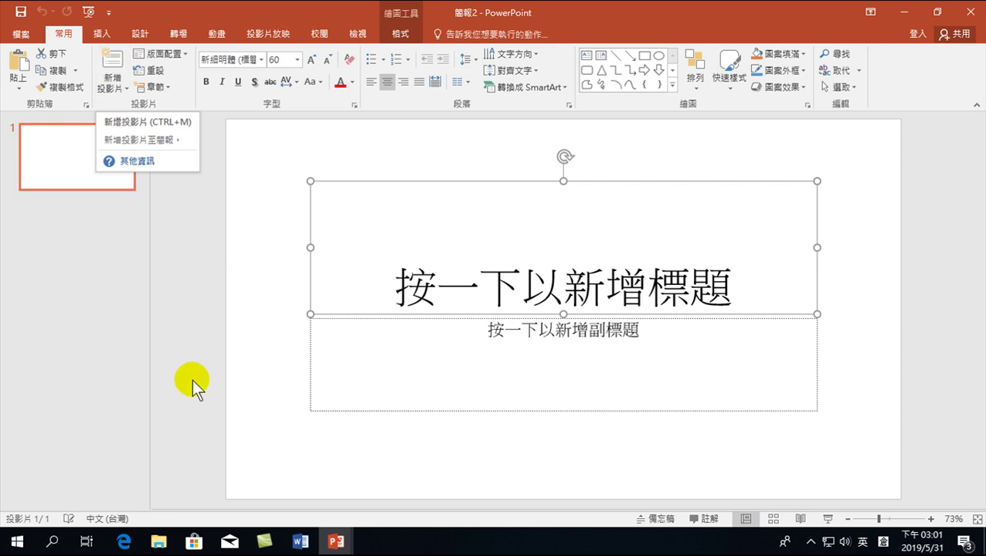
{"action": "mouse_move", "coordinate": [261, 543]}
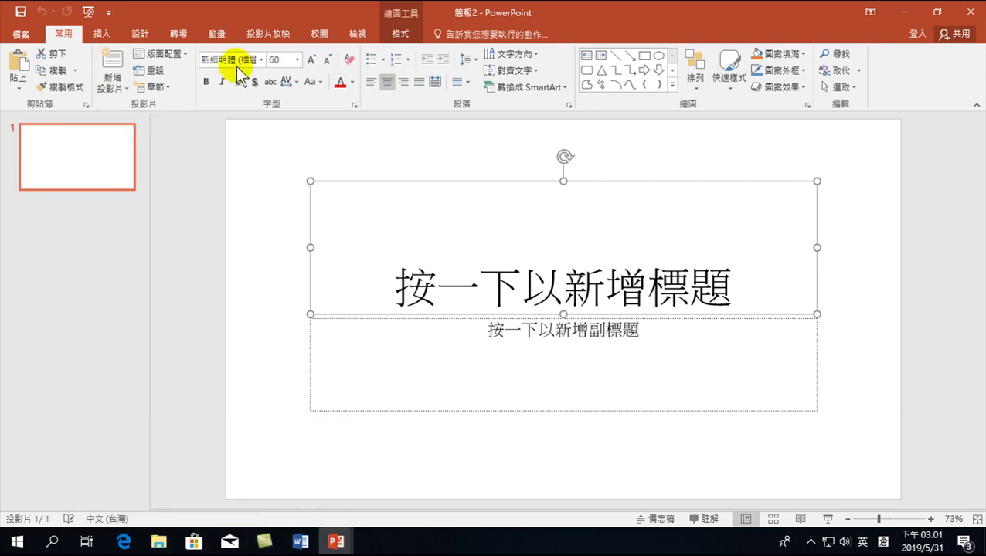
{"action": "left_click", "coordinate": [251, 190]}
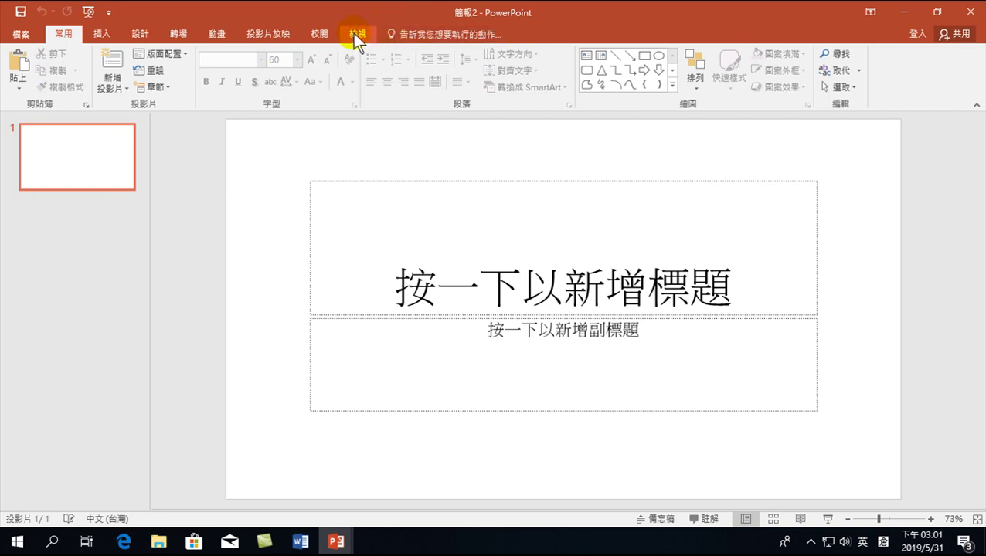
Step: Switch to Slide Master view with the top master slide selected
{"action": "left_click", "coordinate": [353, 34]}
{"action": "left_click", "coordinate": [200, 68]}
{"action": "left_click", "coordinate": [83, 152]}
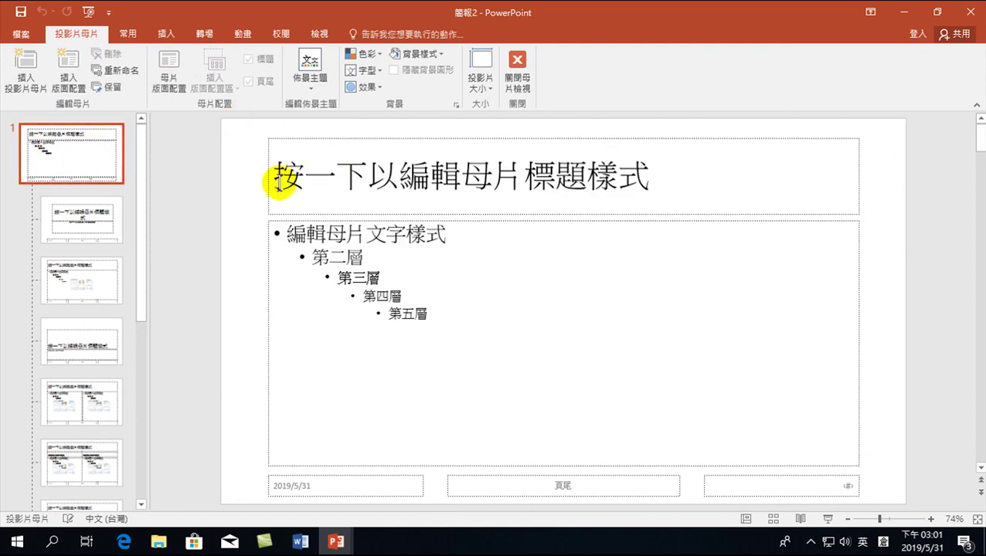
Step: Search Bing online pictures for 新北市政府警察局 and pick the yellow police emblem
{"action": "left_click", "coordinate": [168, 35]}
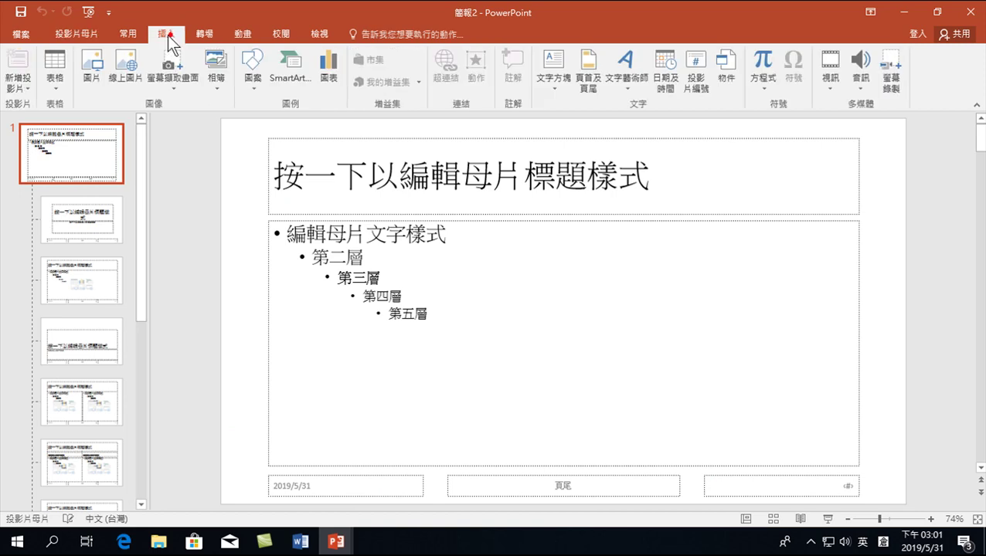
{"action": "left_click", "coordinate": [127, 65]}
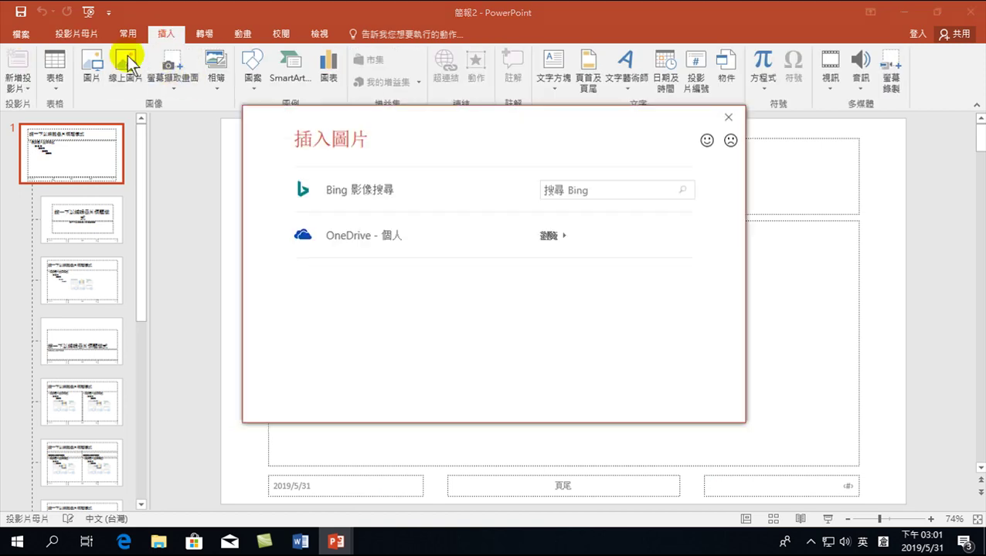
{"action": "left_click", "coordinate": [598, 191]}
{"action": "type", "text": "yd"}
{"action": "type", "text": "新北上"}
{"action": "type", "text": "市一"}
{"action": "type", "text": "政府"}
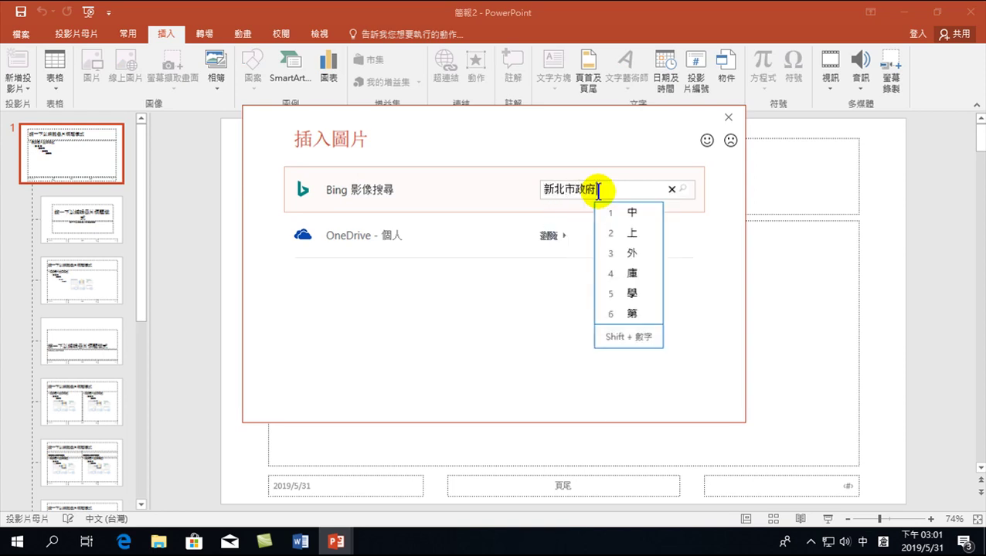
{"action": "type", "text": "警察局"}
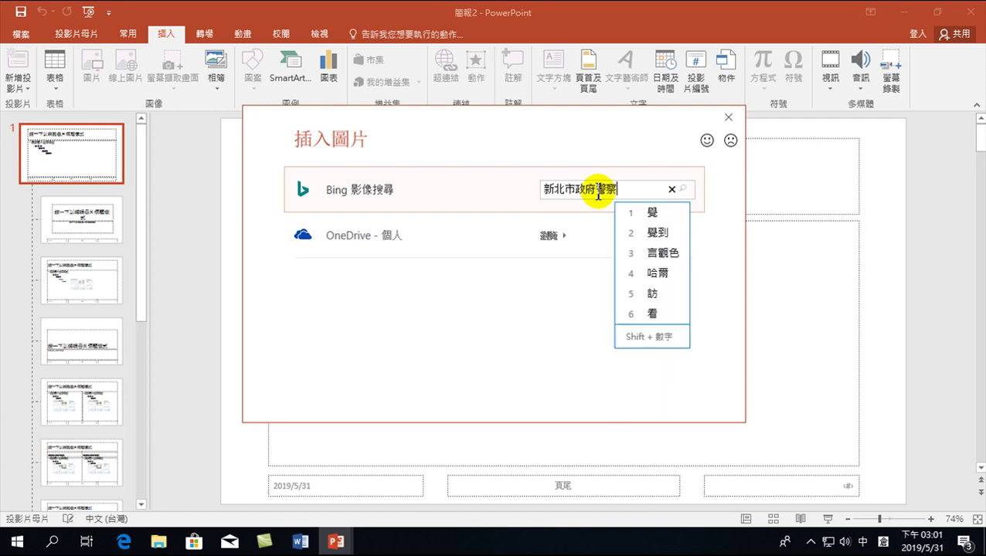
{"action": "left_click", "coordinate": [684, 190]}
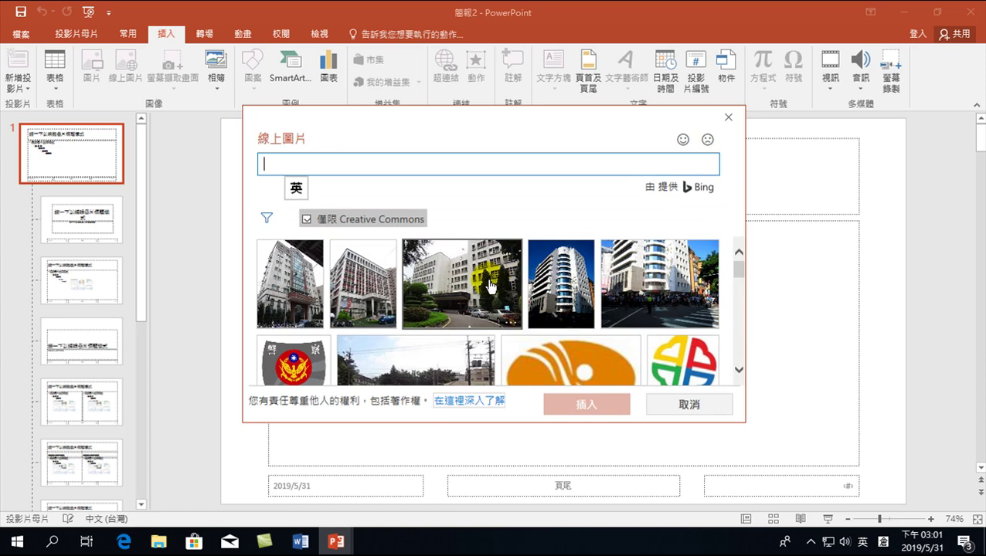
{"action": "scroll", "coordinate": [496, 297], "scroll_direction": "down", "scroll_amount": 2}
{"action": "scroll", "coordinate": [499, 298], "scroll_direction": "down", "scroll_amount": 2}
{"action": "scroll", "coordinate": [497, 299], "scroll_direction": "down", "scroll_amount": 1}
{"action": "scroll", "coordinate": [491, 293], "scroll_direction": "down", "scroll_amount": 2}
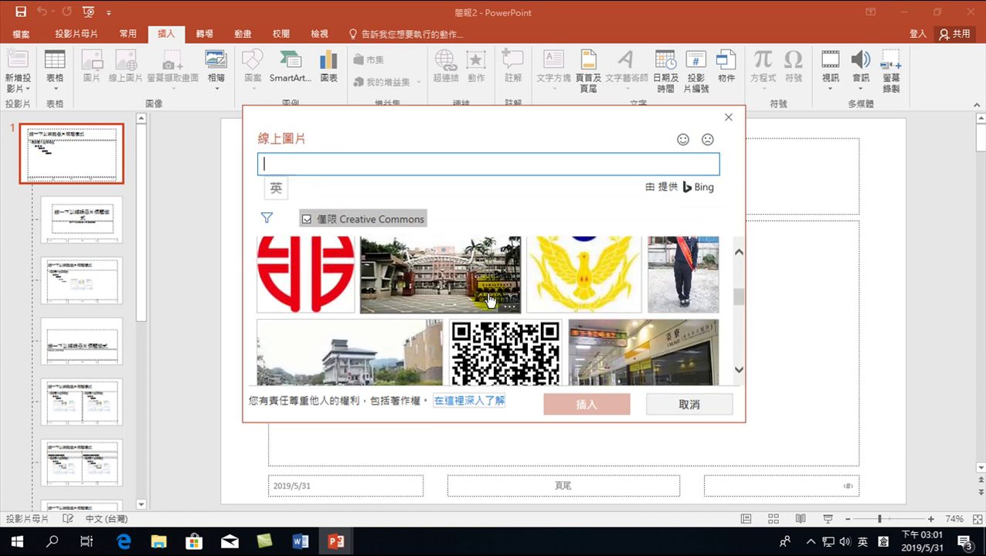
{"action": "scroll", "coordinate": [562, 313], "scroll_direction": "up", "scroll_amount": 3}
{"action": "left_click", "coordinate": [578, 324]}
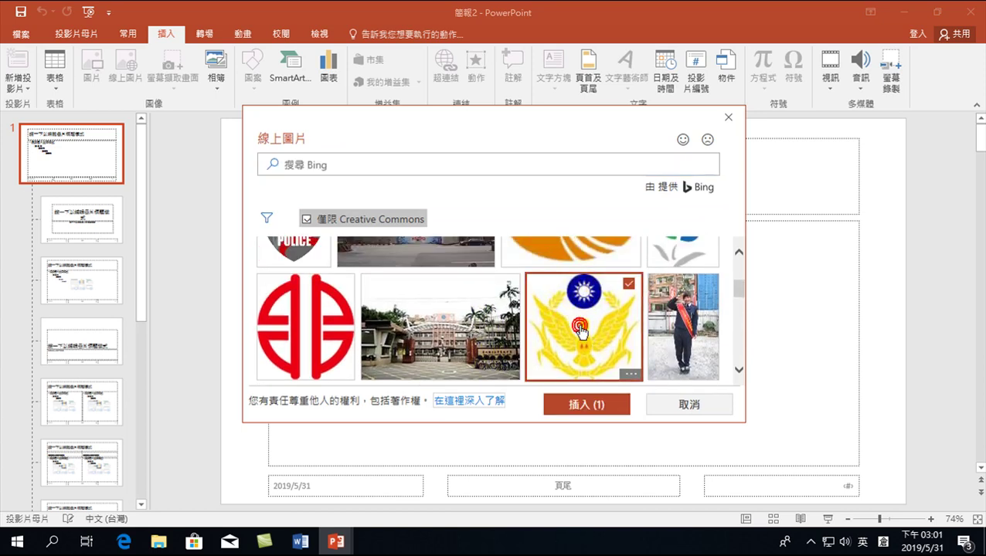
Step: Insert the emblem and enlarge it to fill most of the slide, centred
{"action": "left_click", "coordinate": [583, 405]}
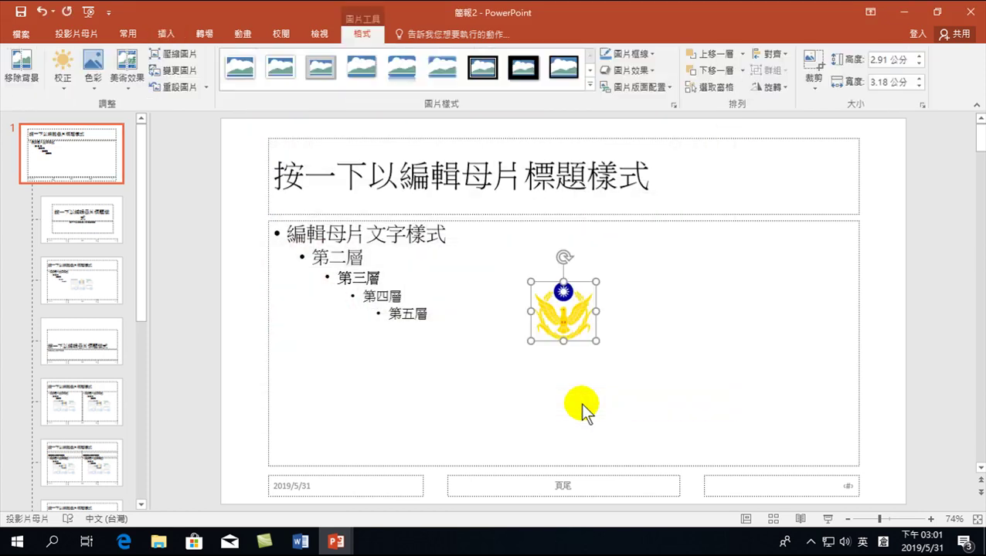
{"action": "left_click_drag", "start_coordinate": [532, 281], "coordinate": [359, 121]}
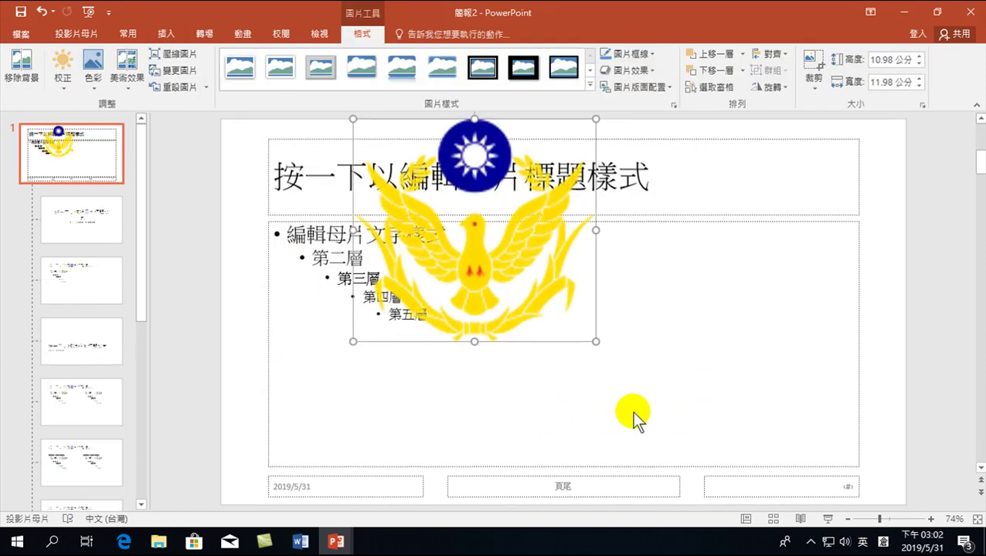
{"action": "left_click_drag", "start_coordinate": [606, 348], "coordinate": [765, 506]}
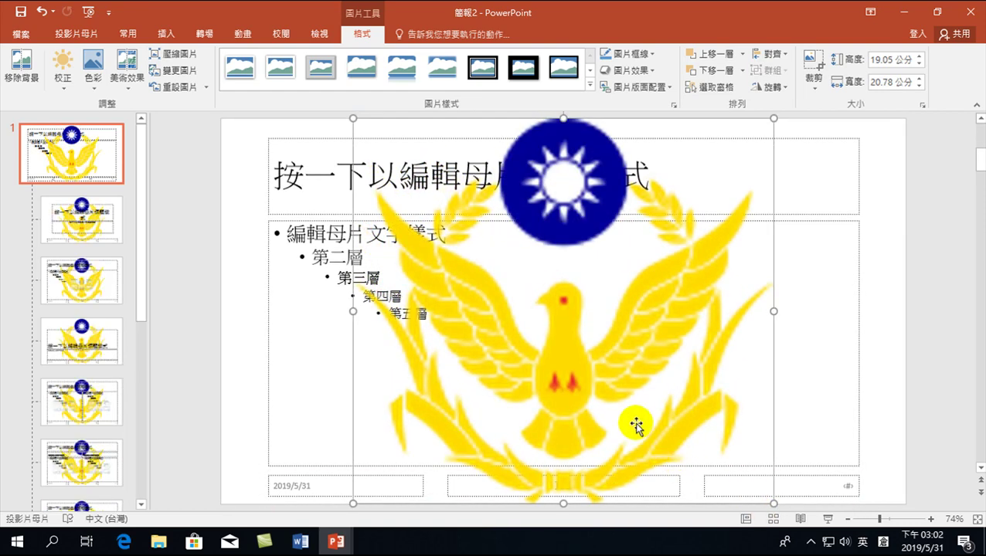
{"action": "mouse_move", "coordinate": [629, 363]}
{"action": "left_mouse_down"}
{"action": "mouse_move", "coordinate": [646, 362]}
{"action": "mouse_move", "coordinate": [629, 364]}
{"action": "left_mouse_up"}
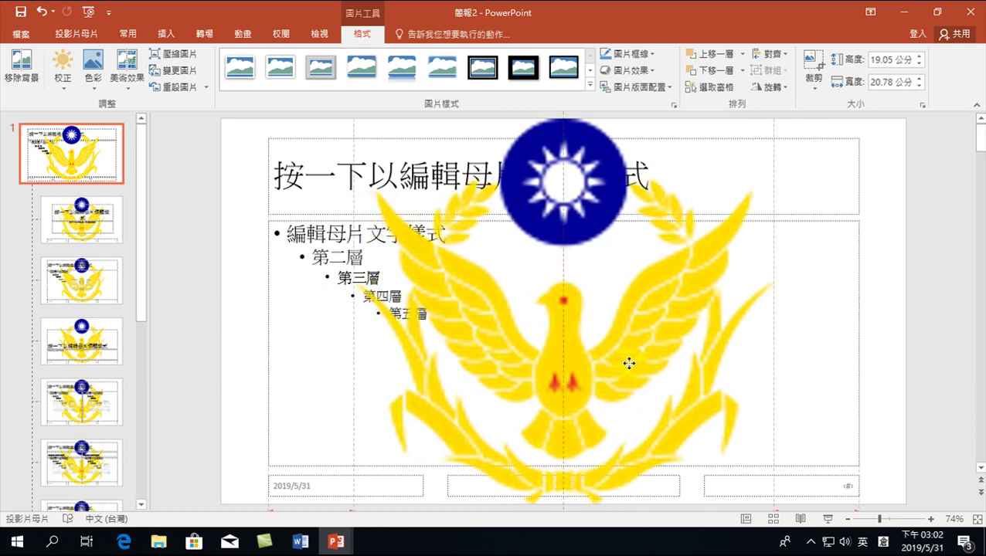
{"action": "mouse_move", "coordinate": [629, 364]}
{"action": "left_mouse_down"}
{"action": "mouse_move", "coordinate": [638, 367]}
{"action": "mouse_move", "coordinate": [631, 364]}
{"action": "left_mouse_up"}
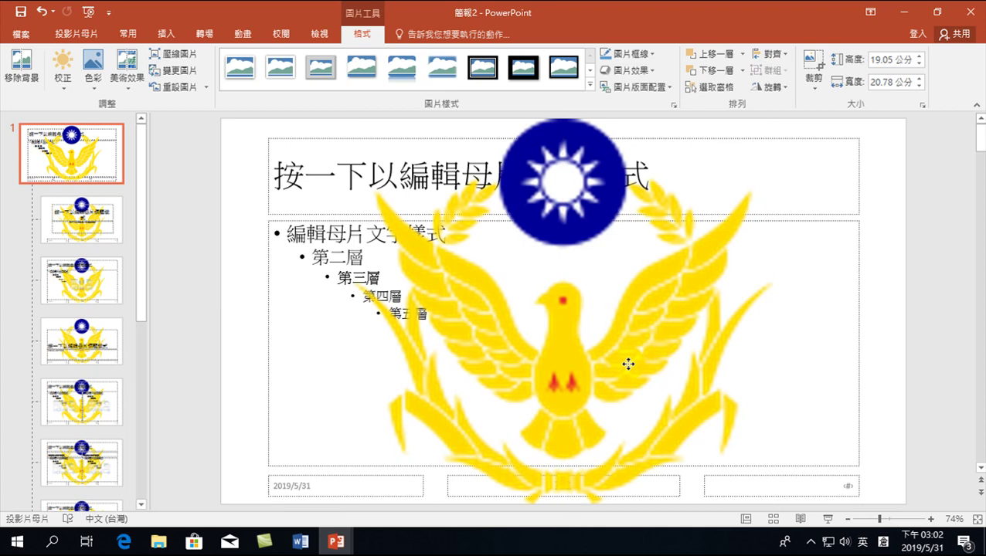
{"action": "left_click_drag", "start_coordinate": [629, 364], "coordinate": [629, 364]}
{"action": "left_click_drag", "start_coordinate": [628, 365], "coordinate": [629, 365]}
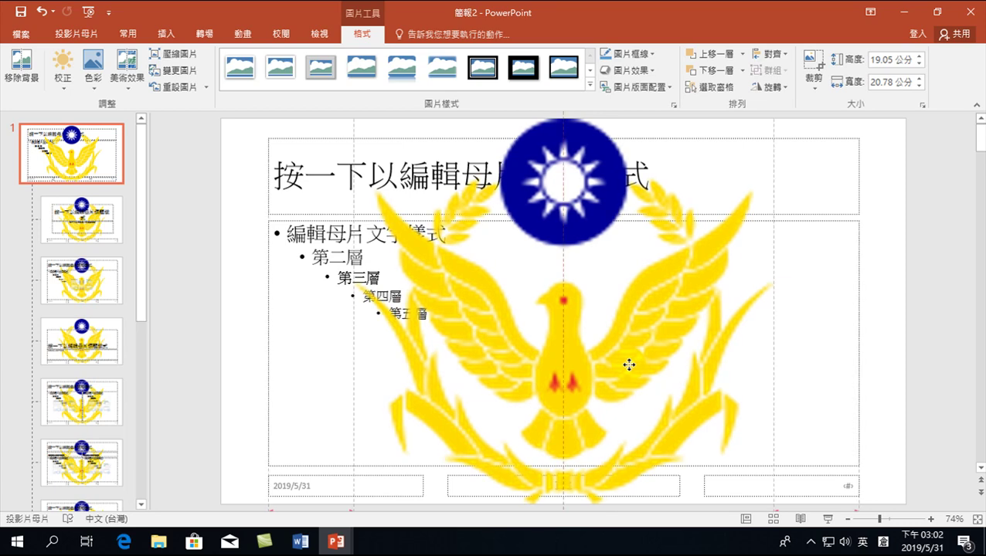
{"action": "left_click_drag", "start_coordinate": [630, 365], "coordinate": [629, 364]}
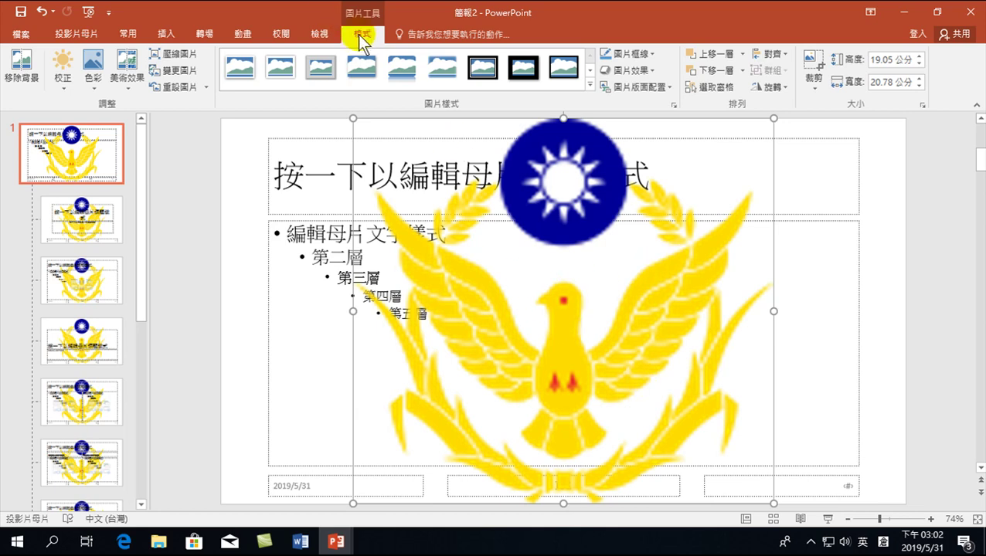
Step: Apply Picture Effects Preset 8 to fade the emblem
{"action": "left_click", "coordinate": [639, 71]}
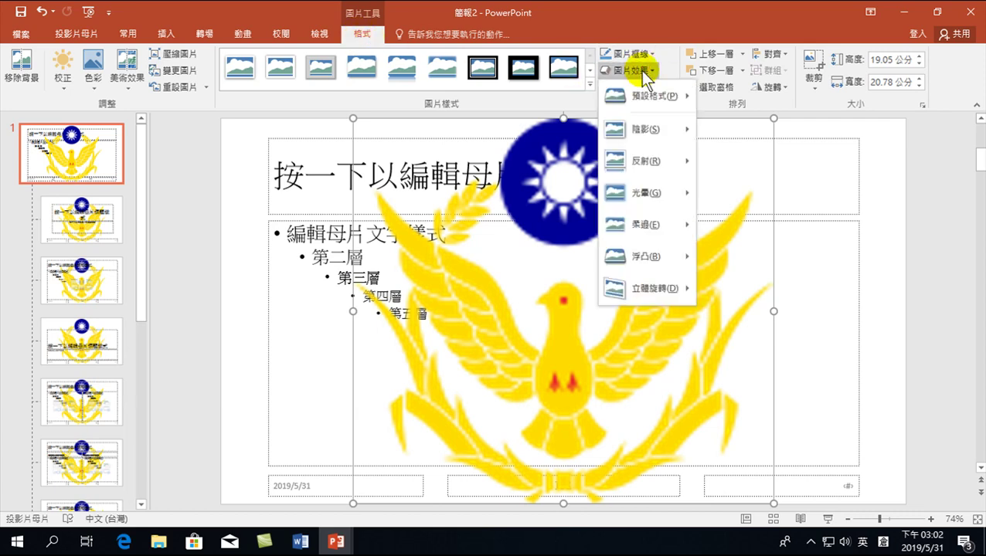
{"action": "mouse_move", "coordinate": [646, 96]}
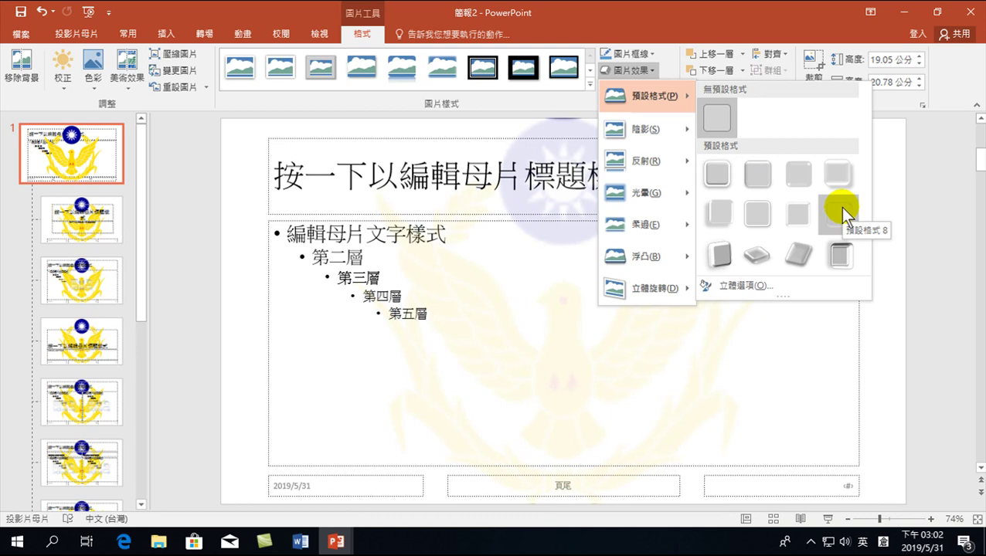
{"action": "left_click", "coordinate": [840, 206]}
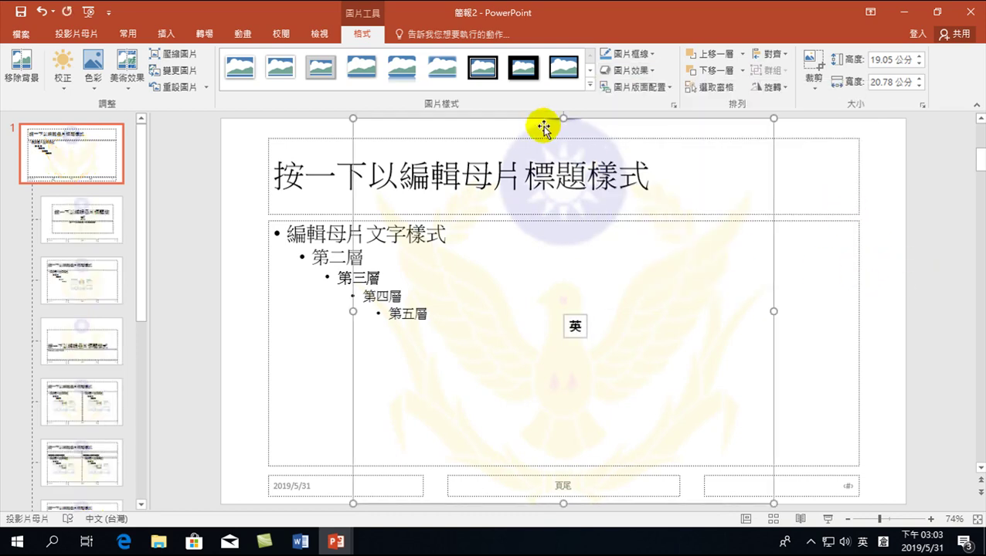
Step: Send the emblem to back behind the title and text placeholders
{"action": "right_click", "coordinate": [549, 128]}
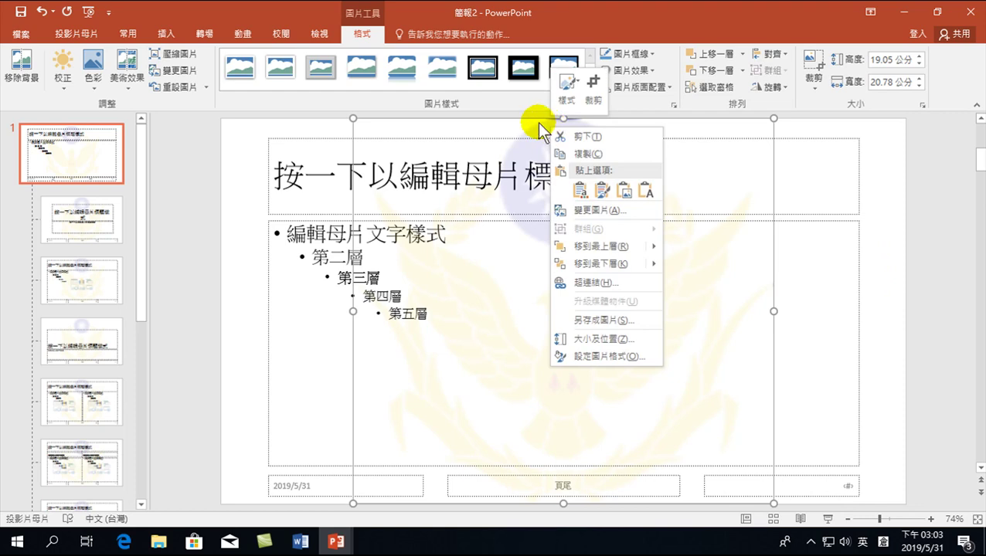
{"action": "left_click", "coordinate": [592, 259]}
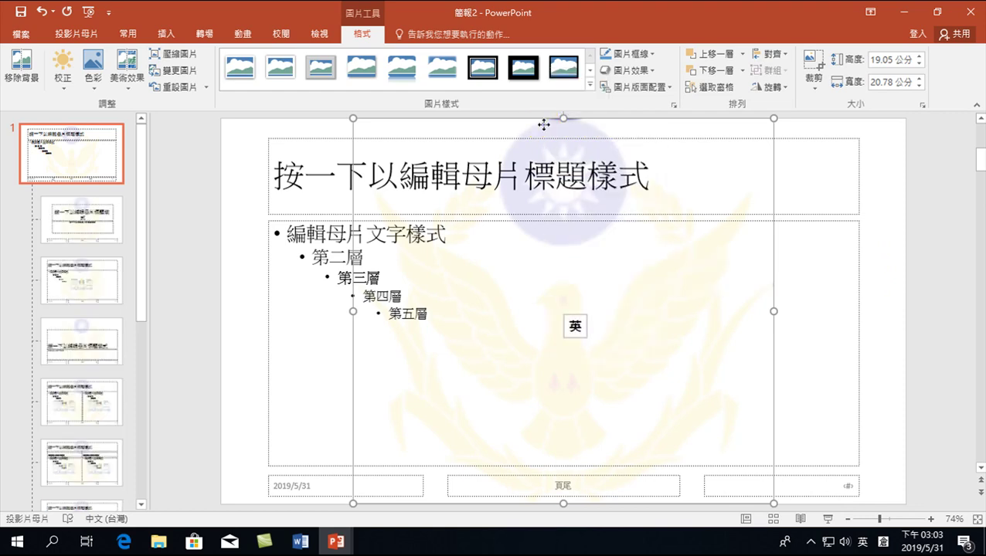
{"action": "right_click", "coordinate": [544, 126]}
{"action": "mouse_move", "coordinate": [595, 261]}
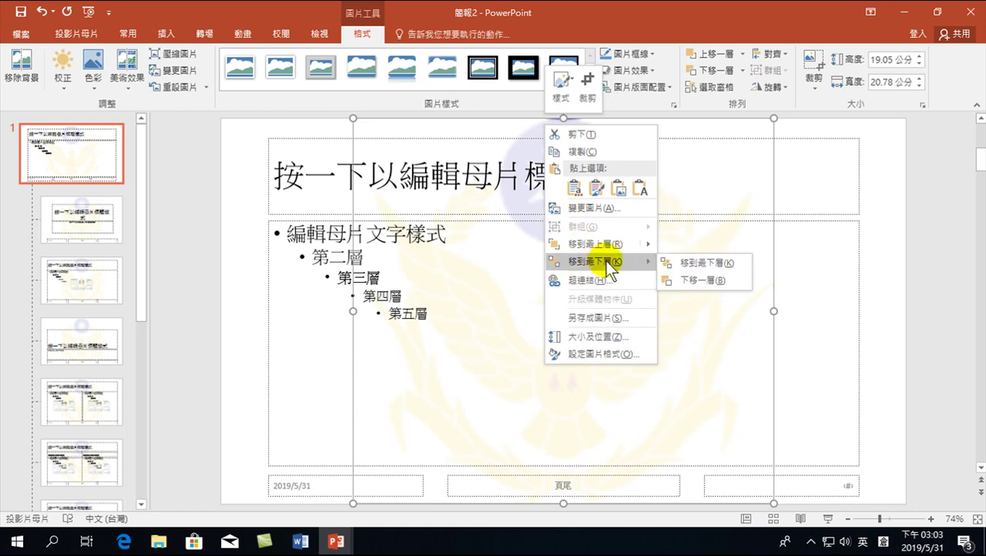
{"action": "left_click", "coordinate": [703, 264]}
{"action": "left_click", "coordinate": [923, 245]}
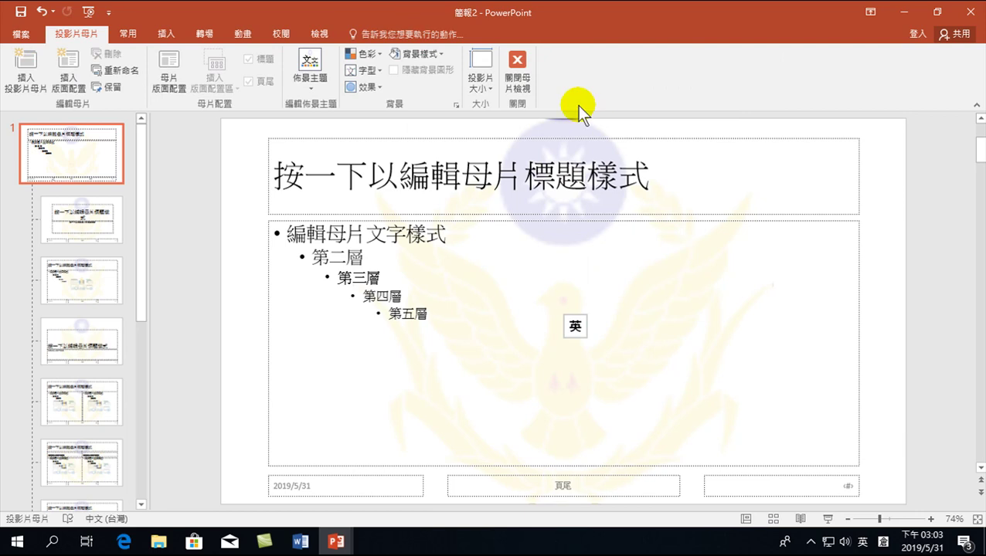
Step: Close Master View, add a second title-and-content slide, and return to slide 1
{"action": "left_click", "coordinate": [518, 57]}
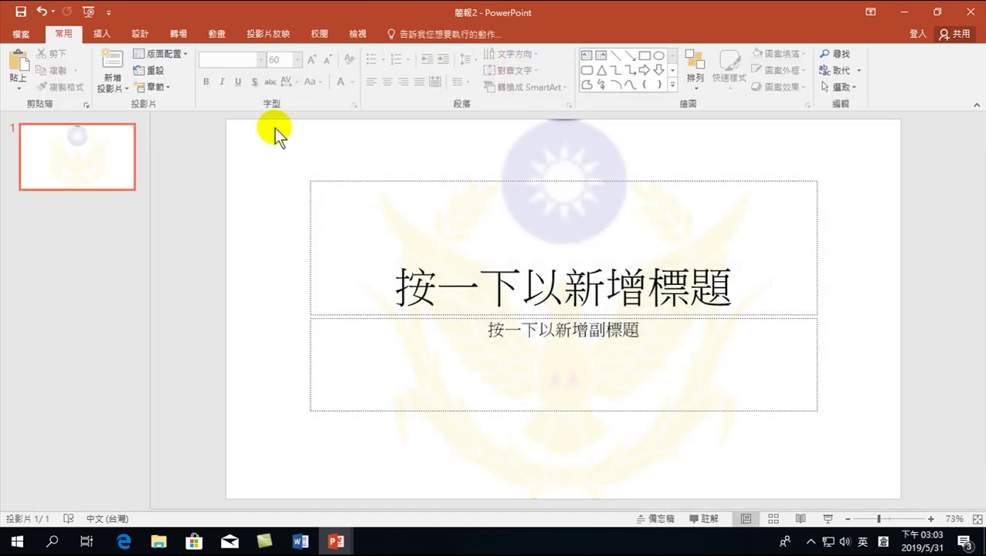
{"action": "left_click", "coordinate": [114, 58]}
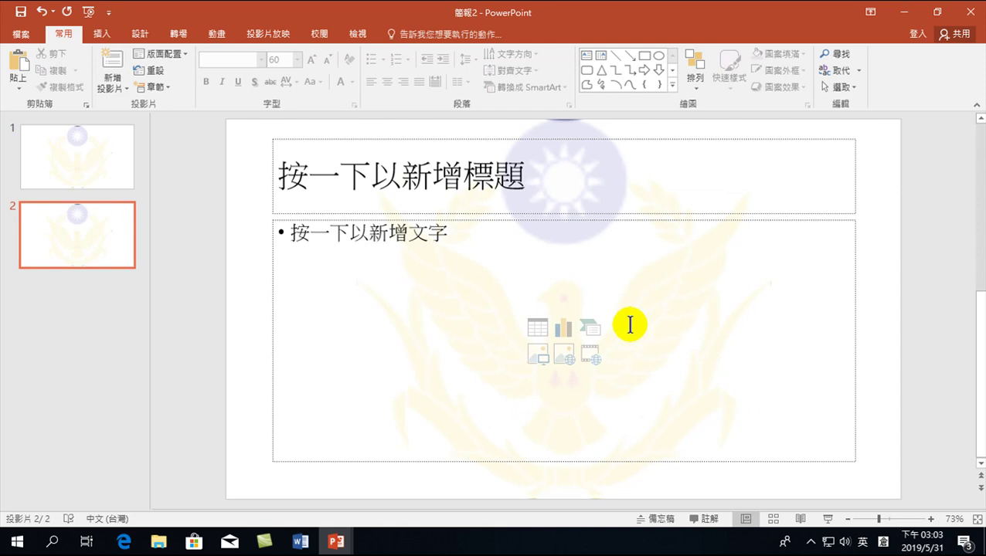
{"action": "left_click", "coordinate": [105, 142]}
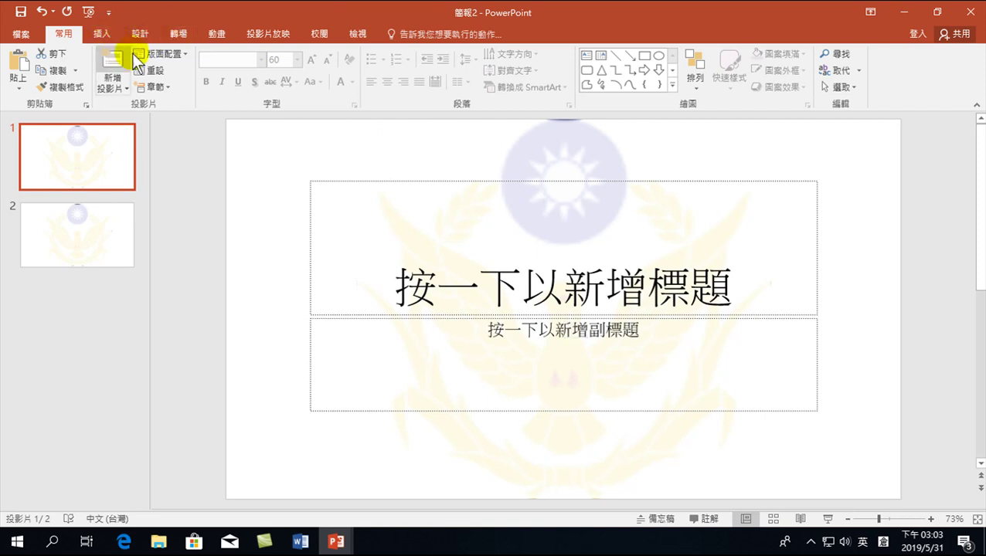
Step: In Slide Master view, apply the Tw Cen MT / 微軟正黑體 theme font set to the master
{"action": "left_click", "coordinate": [359, 33]}
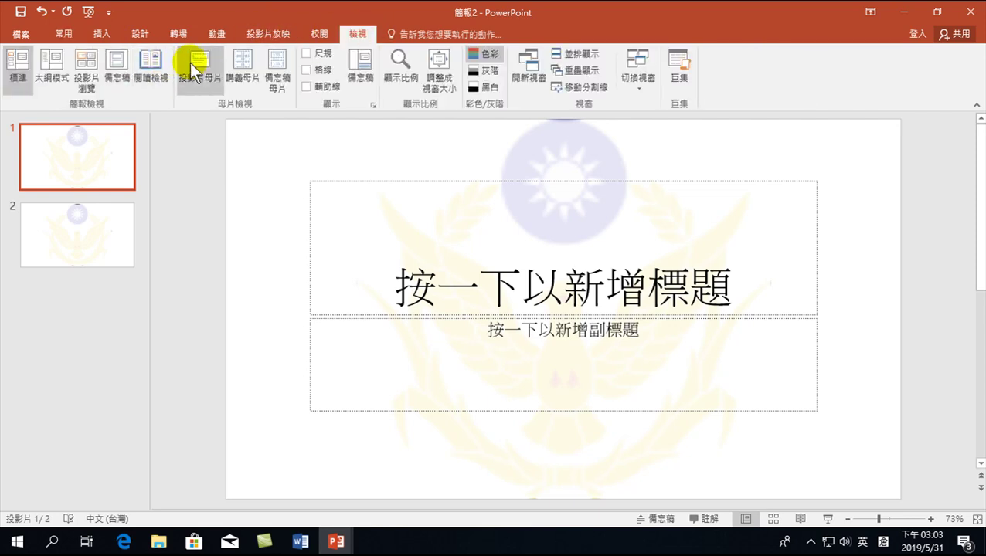
{"action": "left_click", "coordinate": [199, 65]}
{"action": "left_click", "coordinate": [71, 159]}
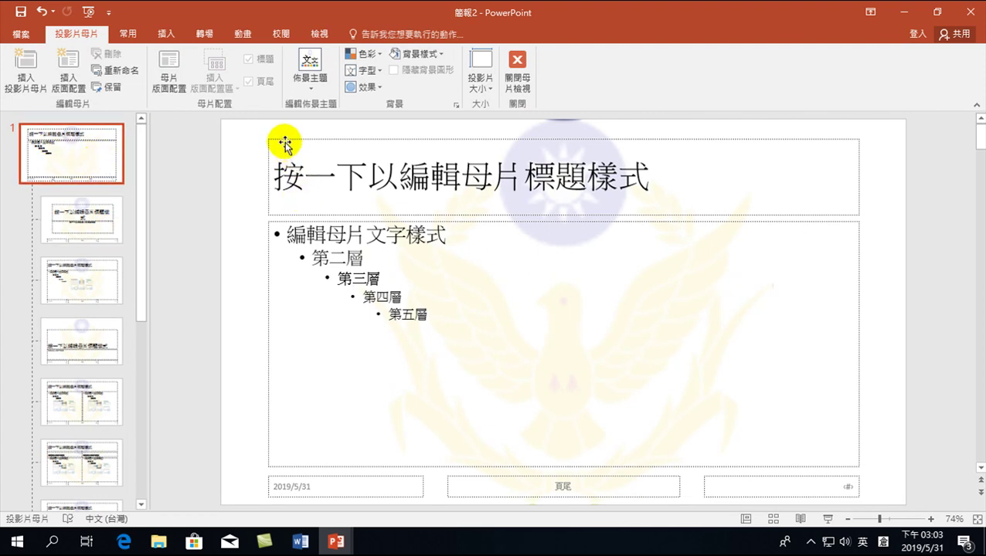
{"action": "left_click", "coordinate": [280, 140]}
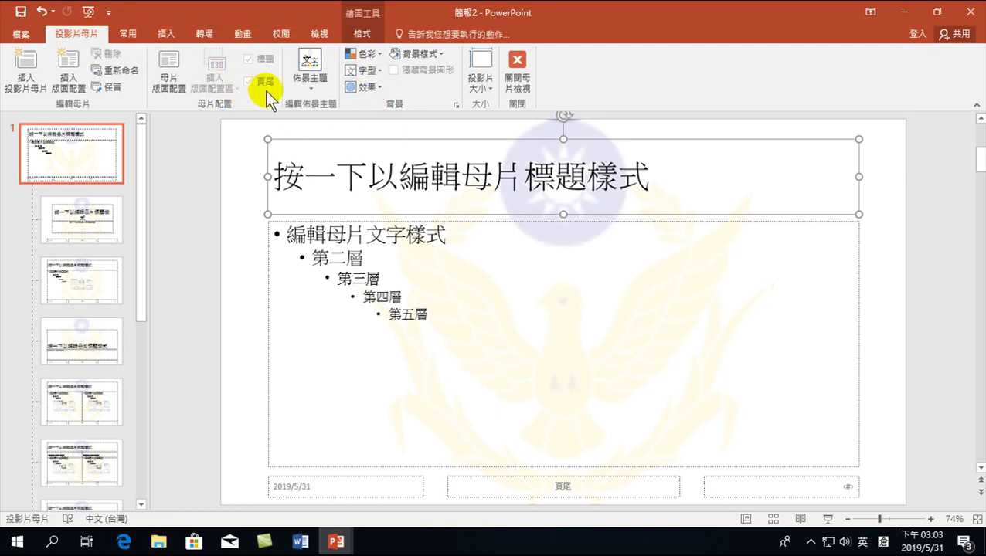
{"action": "left_click", "coordinate": [381, 69]}
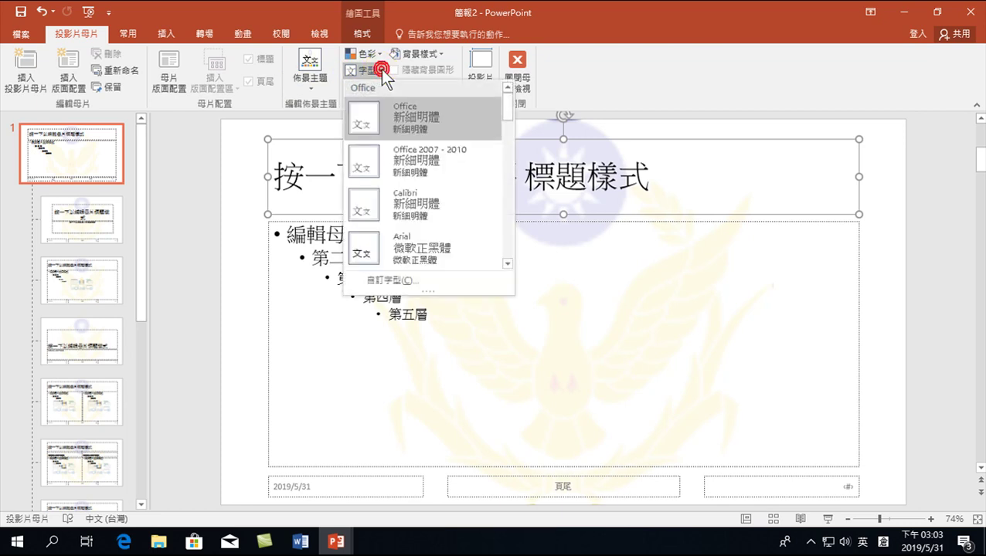
{"action": "scroll", "coordinate": [424, 171], "scroll_direction": "down", "scroll_amount": 3}
{"action": "scroll", "coordinate": [425, 171], "scroll_direction": "down", "scroll_amount": 3}
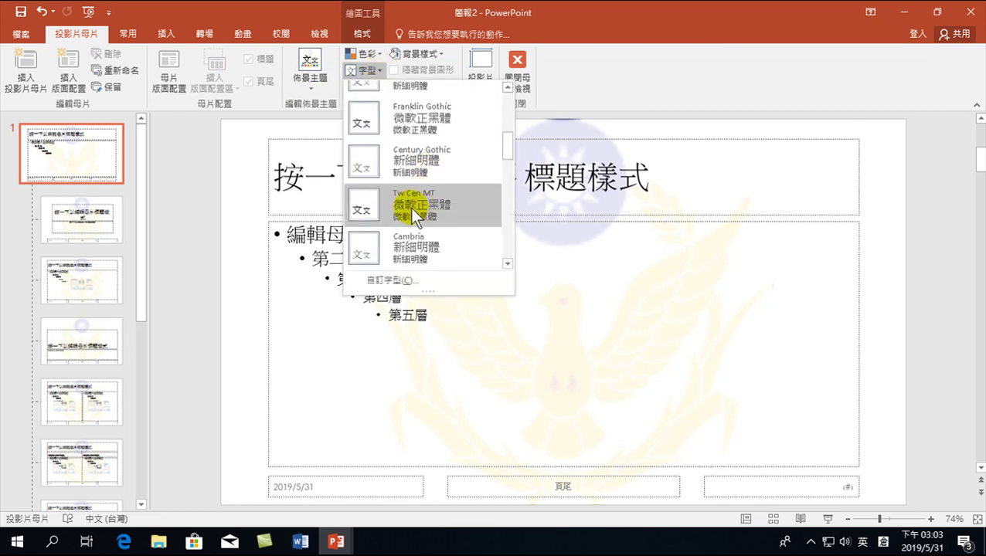
{"action": "left_click", "coordinate": [437, 209]}
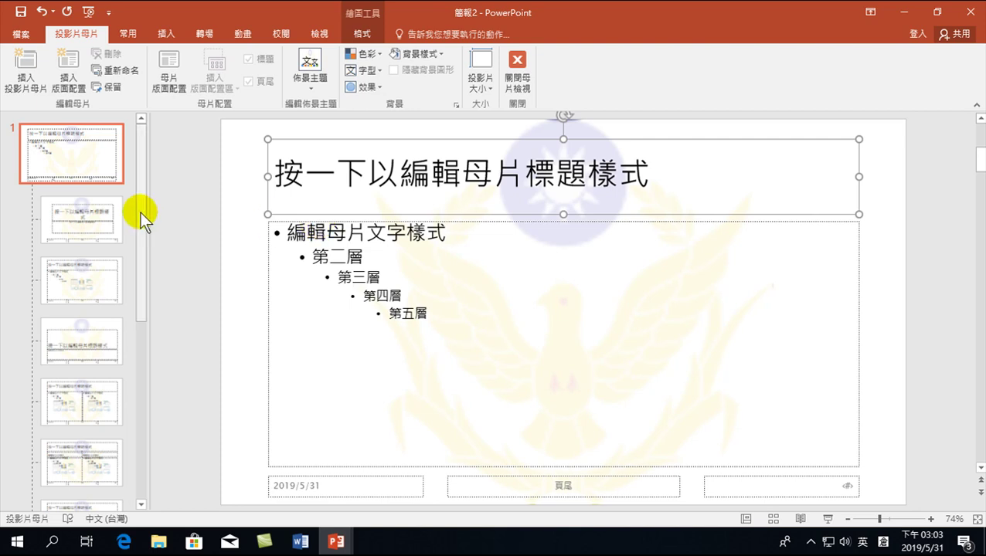
{"action": "left_click", "coordinate": [90, 157]}
{"action": "left_click", "coordinate": [79, 154]}
{"action": "left_click", "coordinate": [292, 139]}
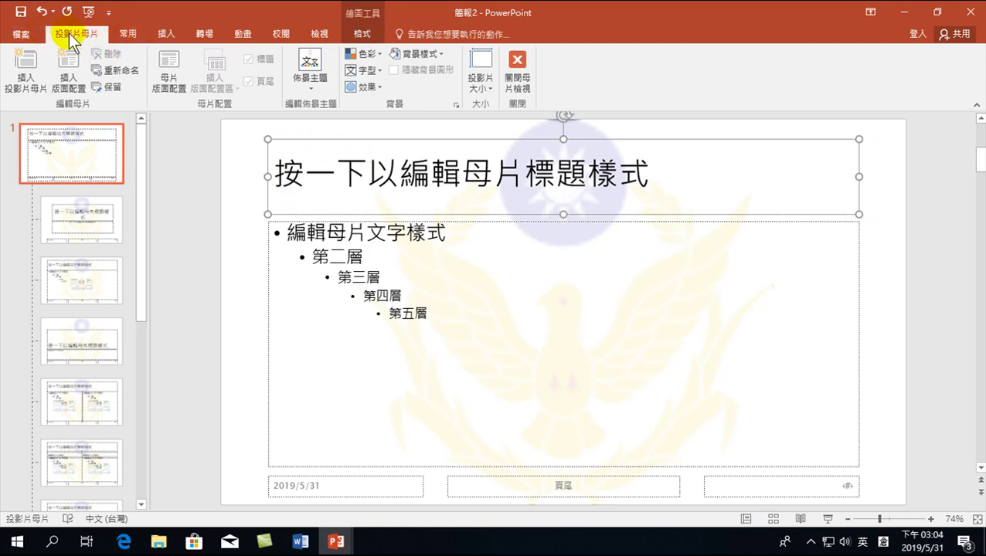
Step: Make the master title dark blue and bold, then check it on the Title Slide layout
{"action": "left_click", "coordinate": [125, 34]}
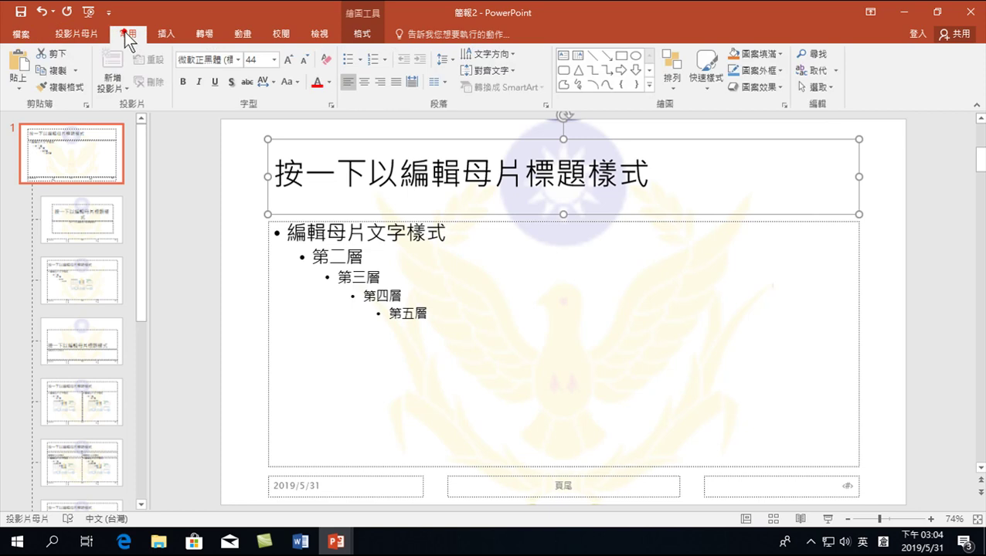
{"action": "left_click", "coordinate": [330, 84]}
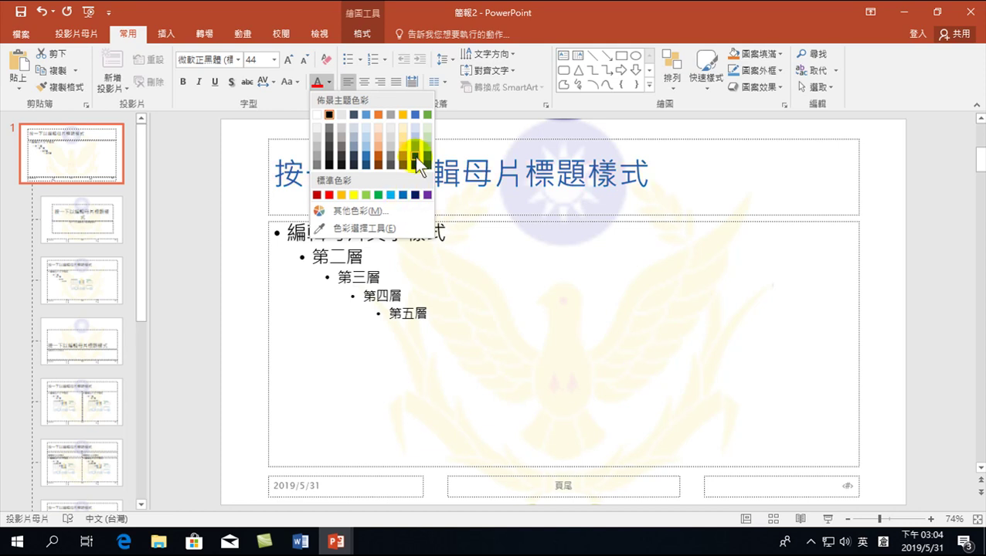
{"action": "left_click", "coordinate": [414, 157]}
{"action": "left_click", "coordinate": [184, 81]}
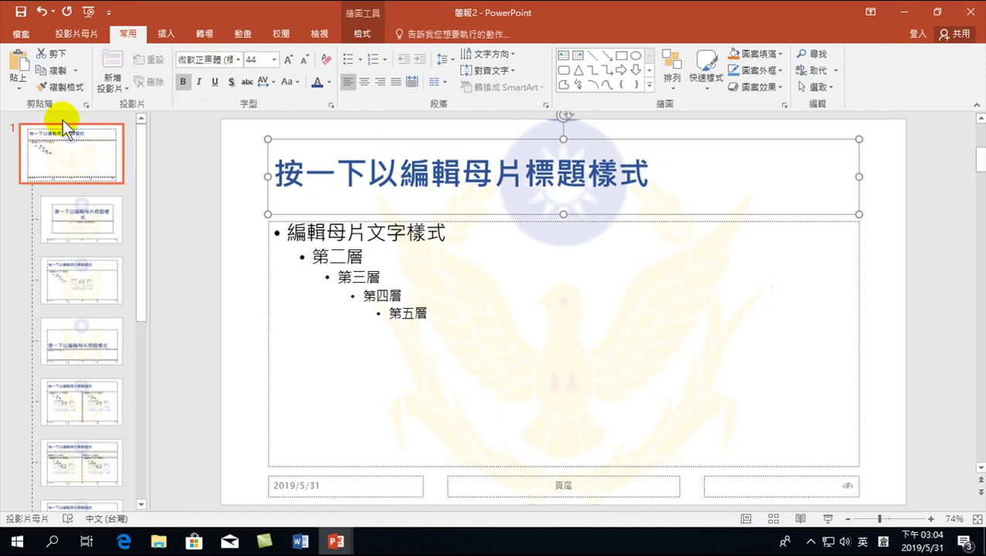
{"action": "left_click", "coordinate": [112, 220]}
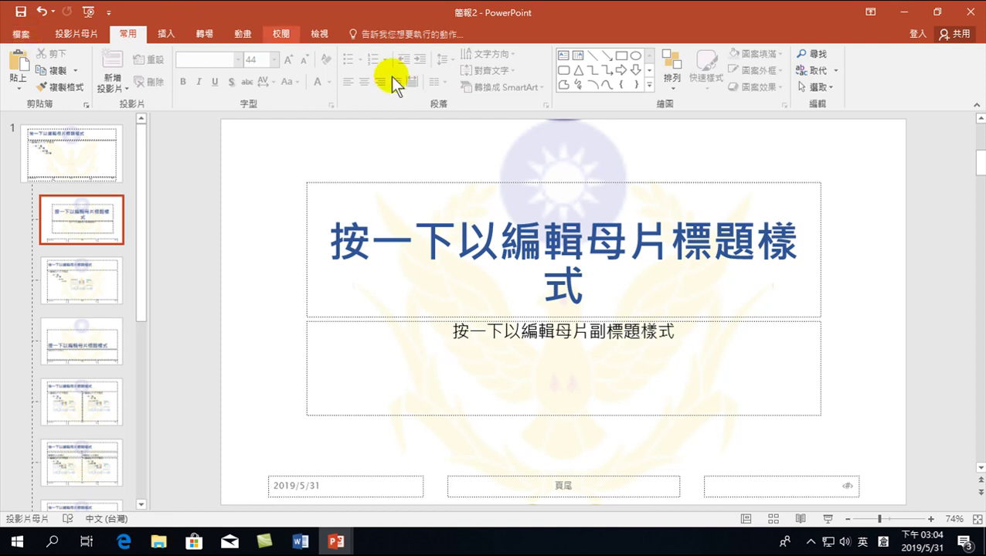
{"action": "left_click", "coordinate": [80, 33]}
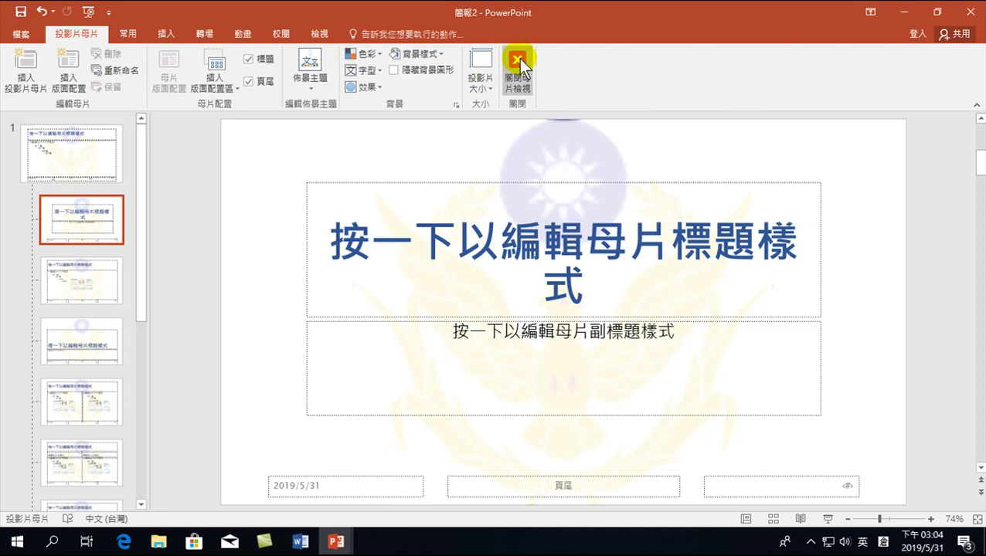
Step: Close master view and open Save As with file type PowerPoint 範本 (*.potx)
{"action": "left_click", "coordinate": [519, 61]}
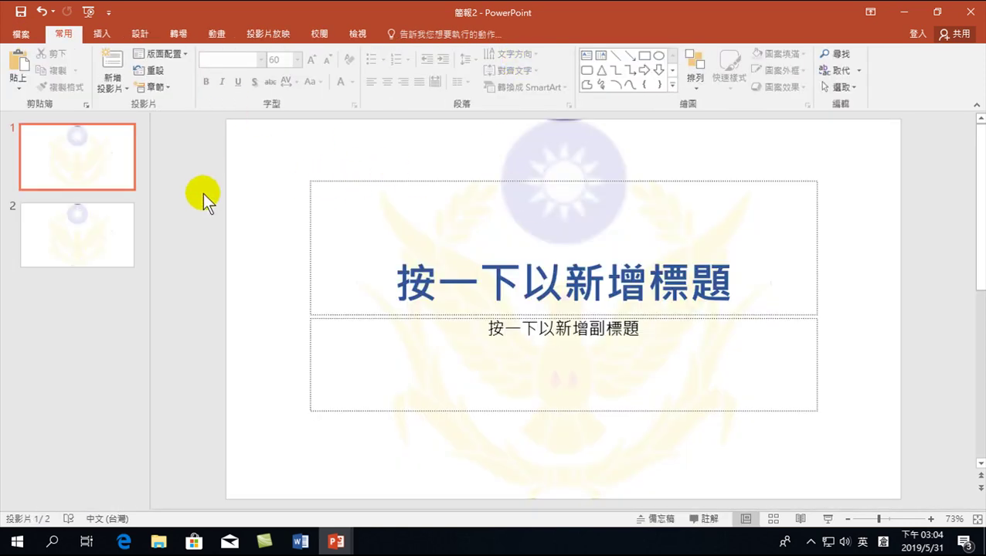
{"action": "left_click", "coordinate": [24, 34]}
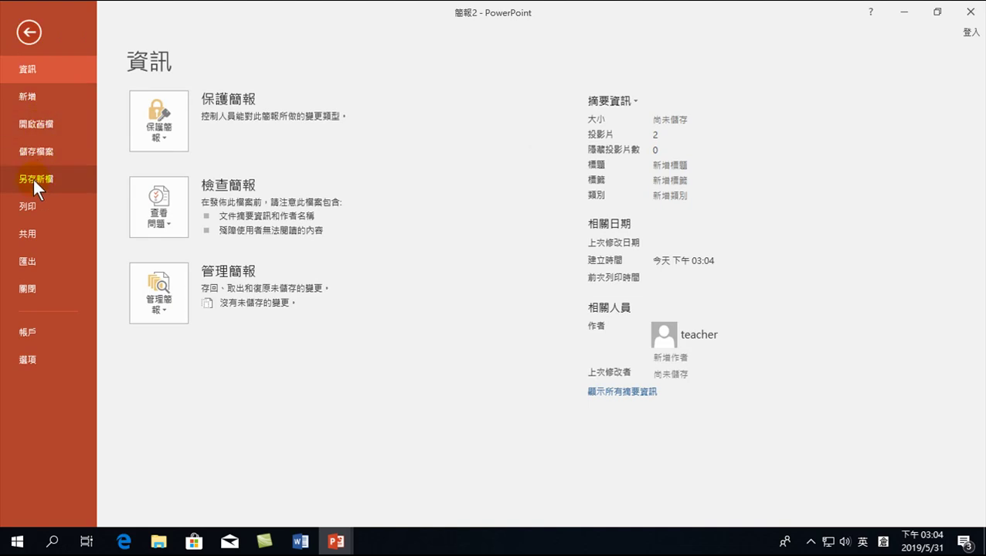
{"action": "left_click", "coordinate": [32, 177]}
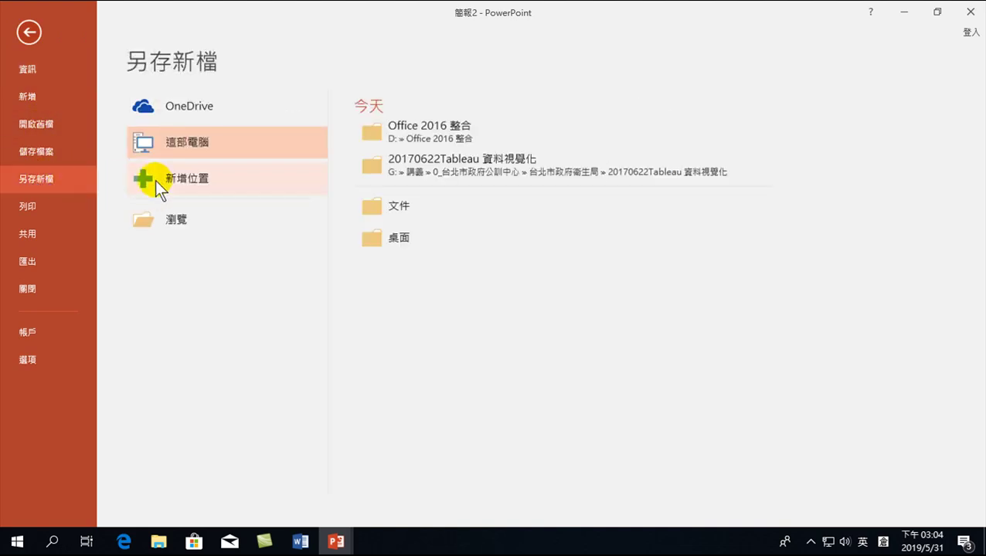
{"action": "left_click", "coordinate": [183, 222]}
{"action": "left_click", "coordinate": [182, 268]}
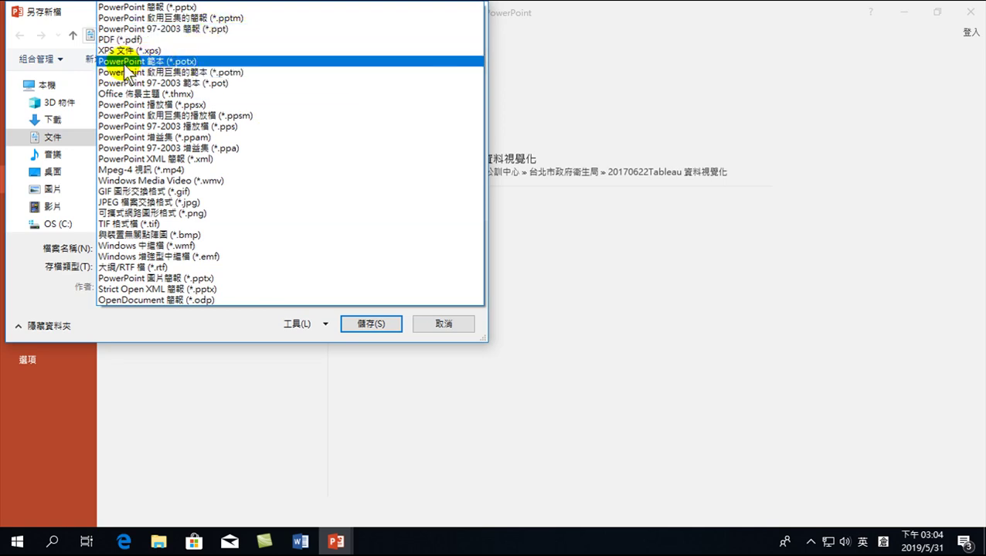
{"action": "left_click", "coordinate": [161, 62]}
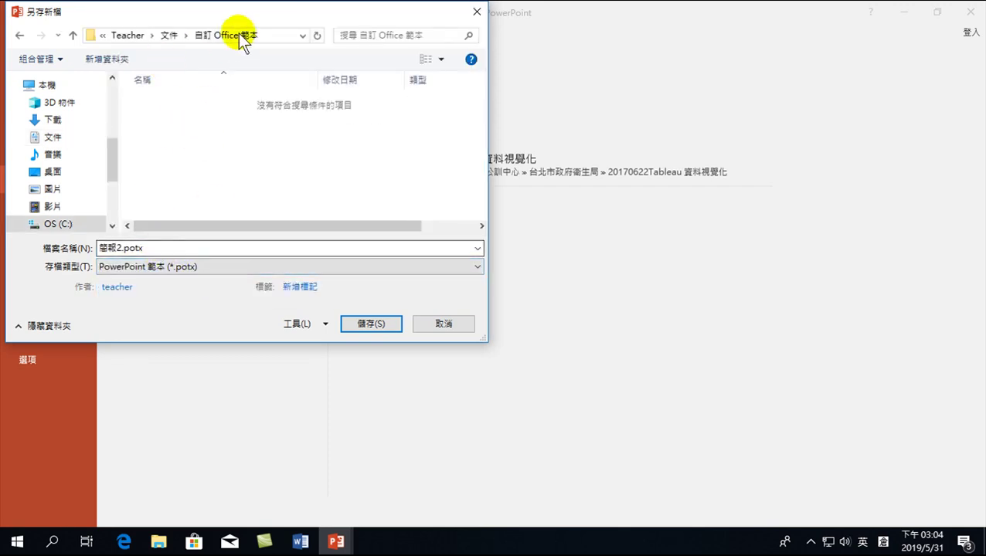
Step: Rename the template file to 新北市政府警察局0531
{"action": "double_click", "coordinate": [163, 247]}
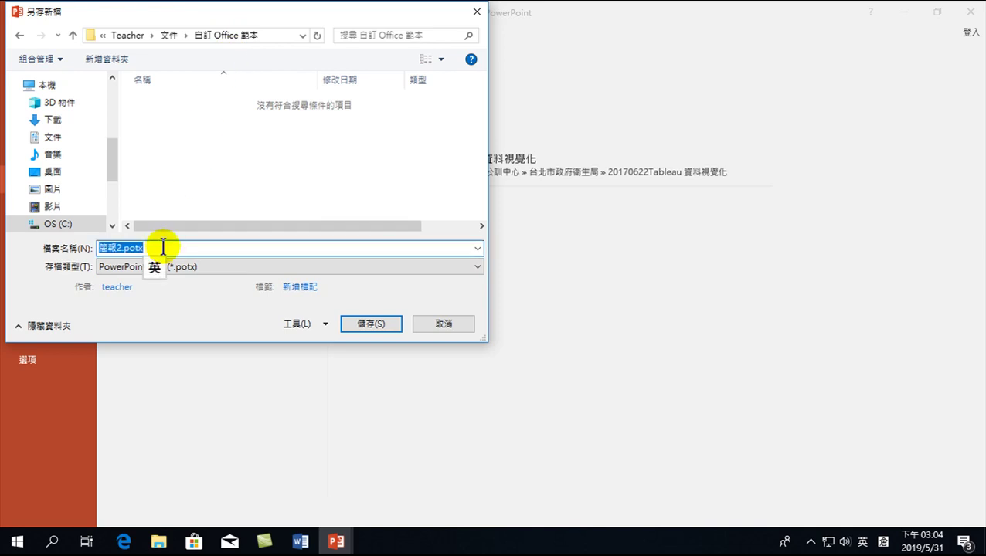
{"action": "type", "text": "yd"}
{"action": "key", "text": "BackSpace"}
{"action": "key", "text": "BackSpace"}
{"action": "key", "text": "shift"}
{"action": "type", "text": "ydhml"}
{"action": "key", "text": "space"}
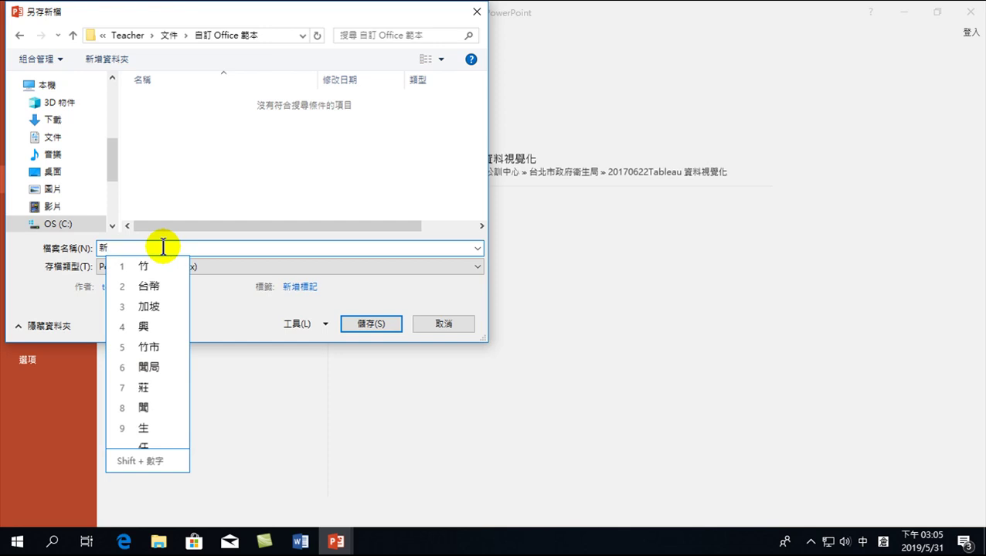
{"action": "type", "text": "lmp"}
{"action": "key", "text": "space"}
{"action": "type", "text": "ylb"}
{"action": "key", "text": "space"}
{"action": "type", "text": "io"}
{"action": "key", "text": "BackSpace"}
{"action": "key", "text": "BackSpace"}
{"action": "type", "text": "mok"}
{"action": "key", "text": "space"}
{"action": "type", "text": "iodi"}
{"action": "key", "text": "space"}
{"action": "type", "text": "tkymr"}
{"action": "key", "text": "space"}
{"action": "type", "text": "jbof"}
{"action": "key", "text": "space"}
{"action": "type", "text": "sr"}
{"action": "key", "text": "space"}
{"action": "key", "text": "shift"}
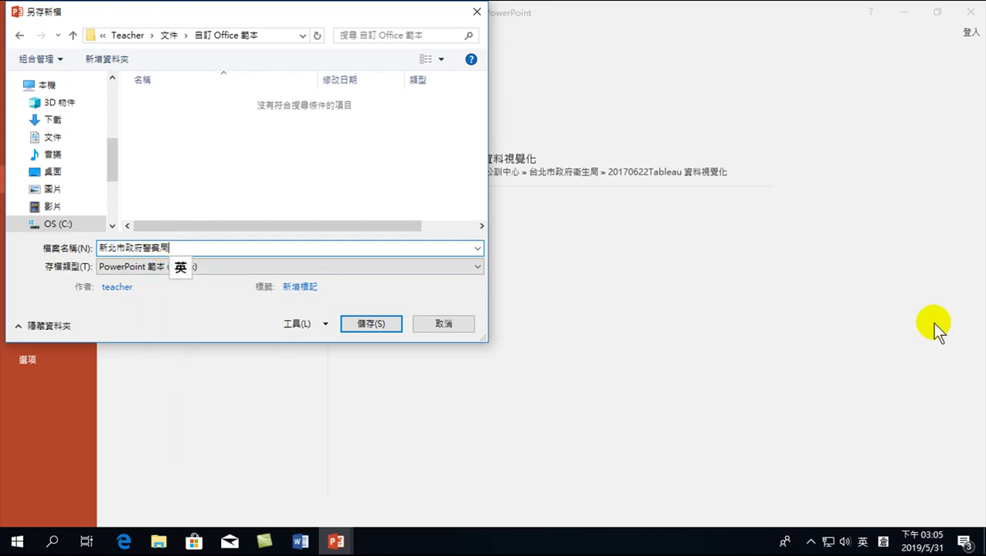
{"action": "type", "text": "0531"}
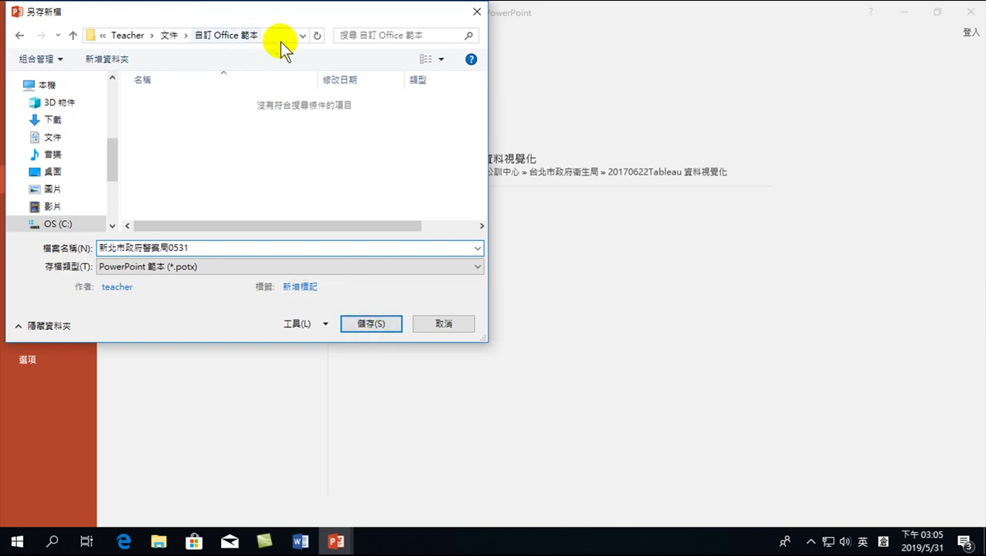
Step: Save it into the Office 2016 整合 folder on DATA (D:)
{"action": "scroll", "coordinate": [109, 187], "scroll_direction": "down", "scroll_amount": 2}
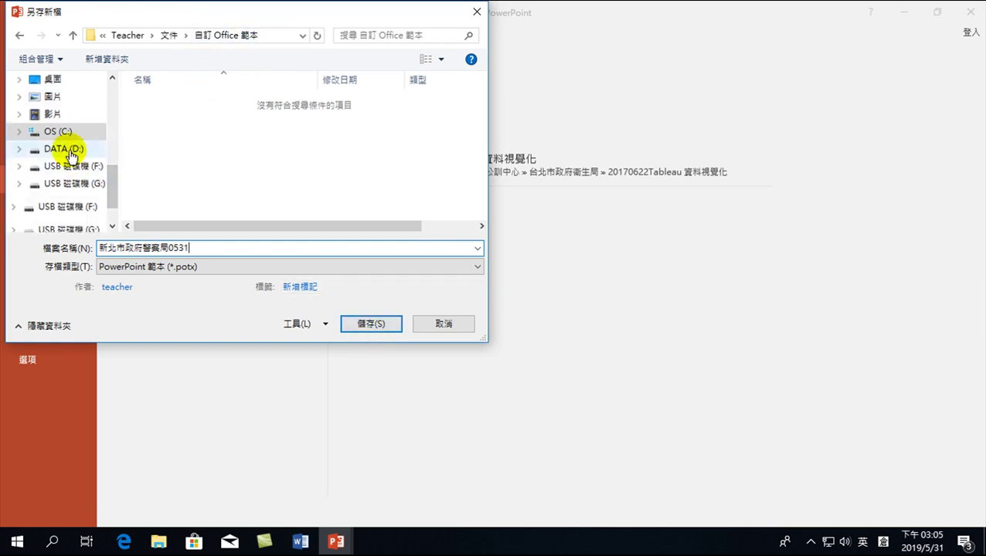
{"action": "left_click", "coordinate": [69, 150]}
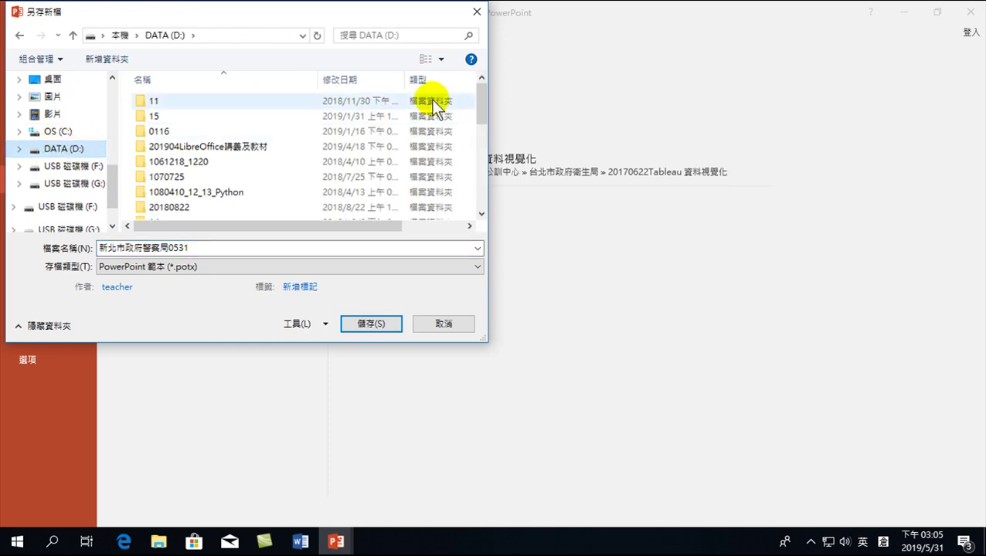
{"action": "mouse_move", "coordinate": [479, 96]}
{"action": "left_mouse_down"}
{"action": "mouse_move", "coordinate": [479, 108]}
{"action": "mouse_move", "coordinate": [485, 85]}
{"action": "left_mouse_up"}
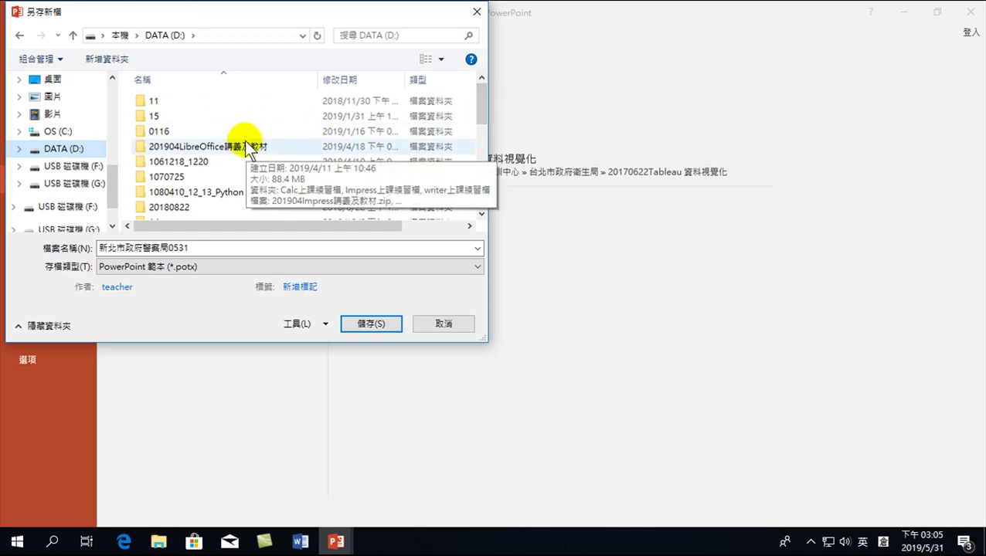
{"action": "scroll", "coordinate": [197, 186], "scroll_direction": "down", "scroll_amount": 3}
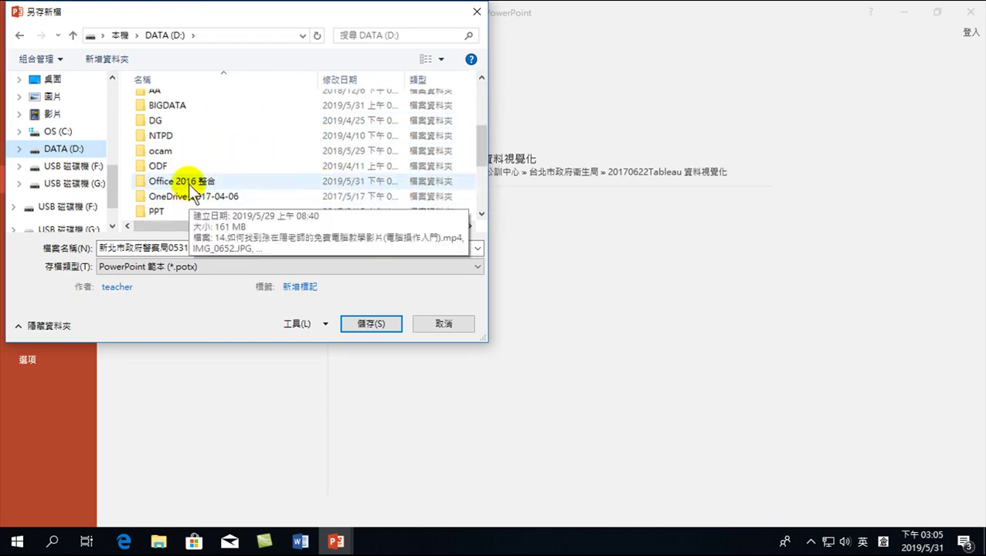
{"action": "double_click", "coordinate": [182, 182]}
{"action": "left_click", "coordinate": [364, 323]}
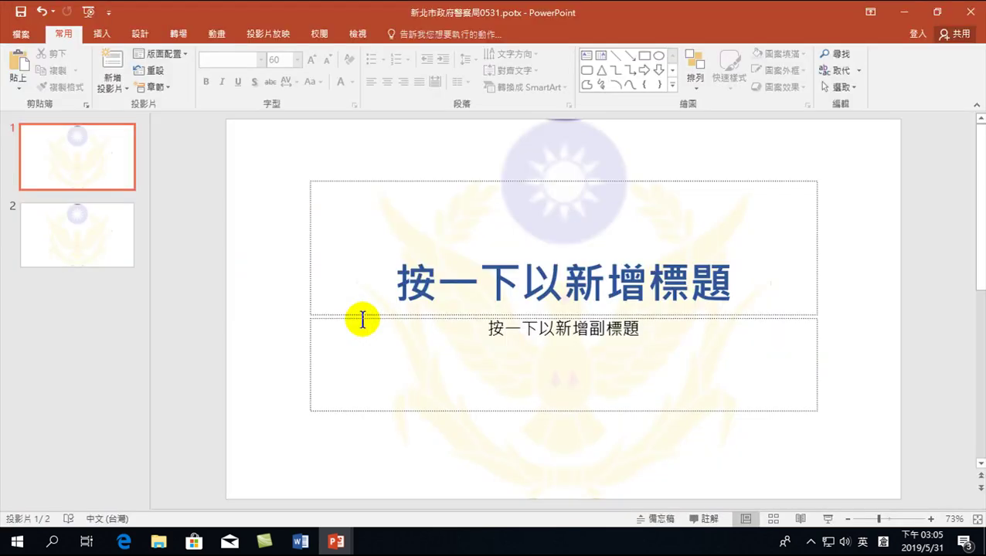
Step: Confirm 新北市政府警察局0531.potx (44 KB) is in the Office 2016 整合 folder, then return to 簡報1
{"action": "left_click", "coordinate": [159, 540]}
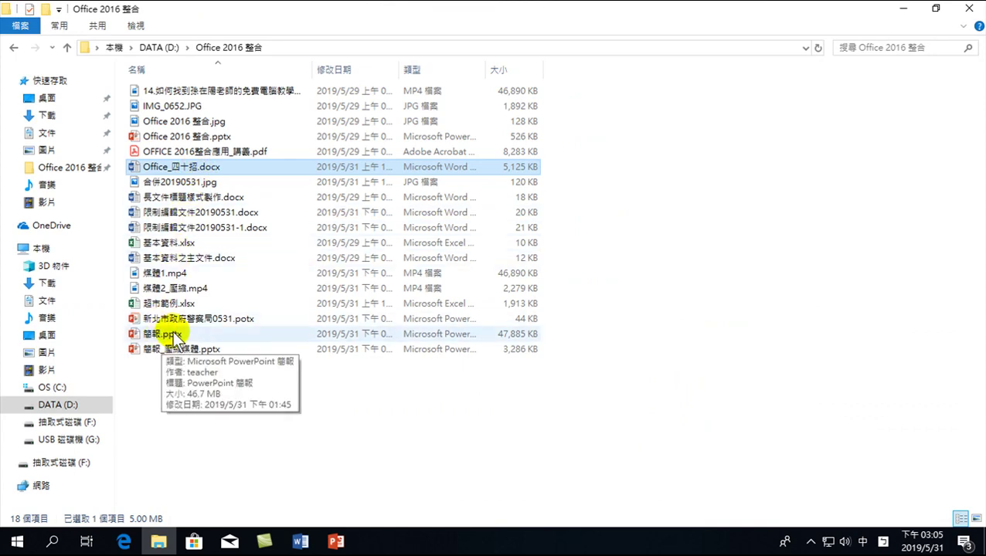
{"action": "mouse_move", "coordinate": [254, 325]}
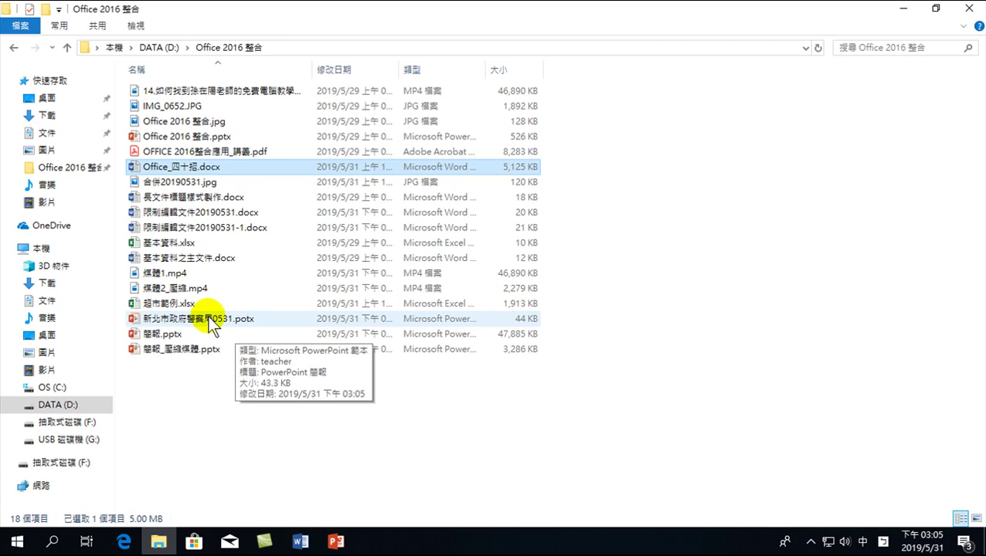
{"action": "left_click", "coordinate": [336, 541]}
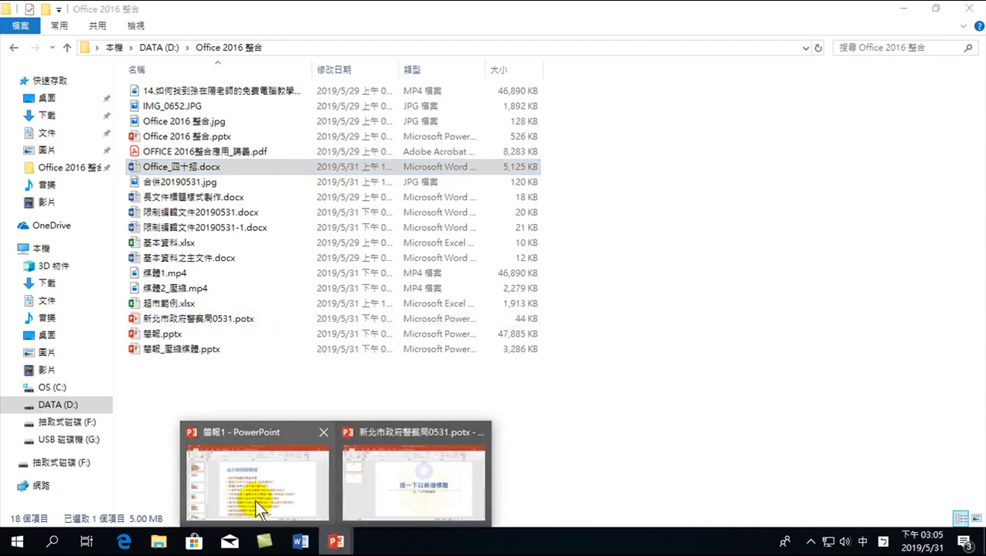
{"action": "left_click", "coordinate": [255, 499]}
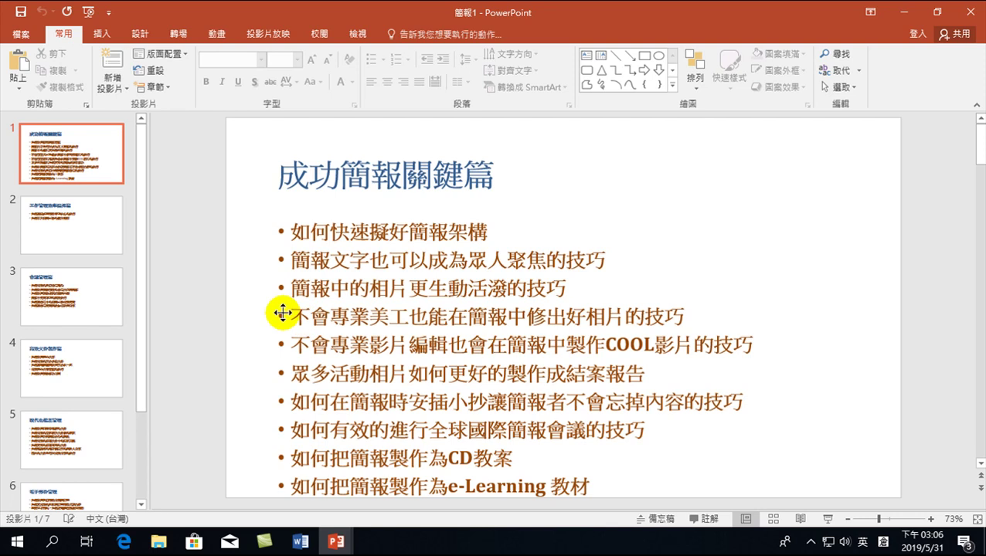
Step: Switch over to the saved 新北市政府警察局0531 template window
{"action": "left_click", "coordinate": [902, 14]}
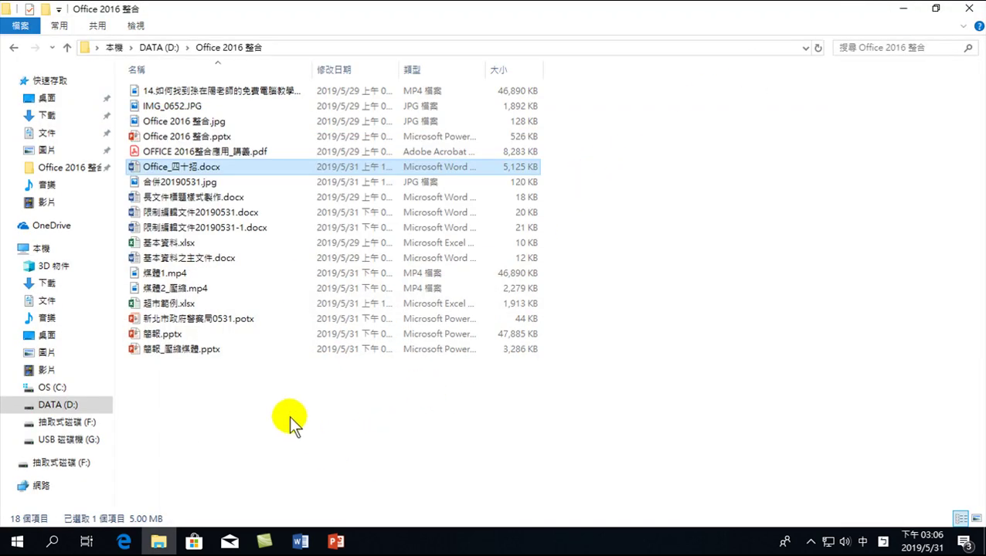
{"action": "left_click", "coordinate": [335, 541]}
{"action": "left_click", "coordinate": [413, 479]}
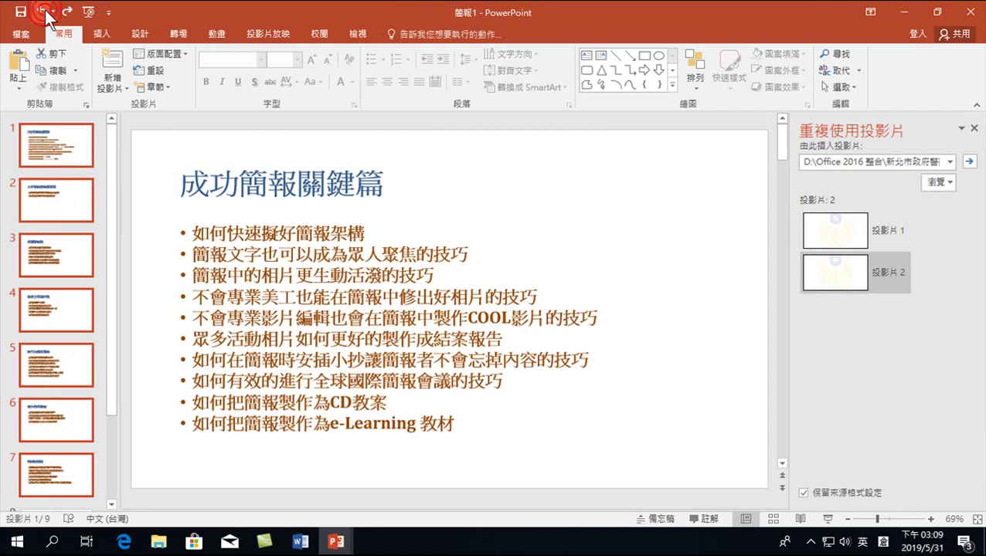
Step: Undo five edits in 簡報1 to remove the reused slide 8
{"action": "left_click", "coordinate": [41, 13]}
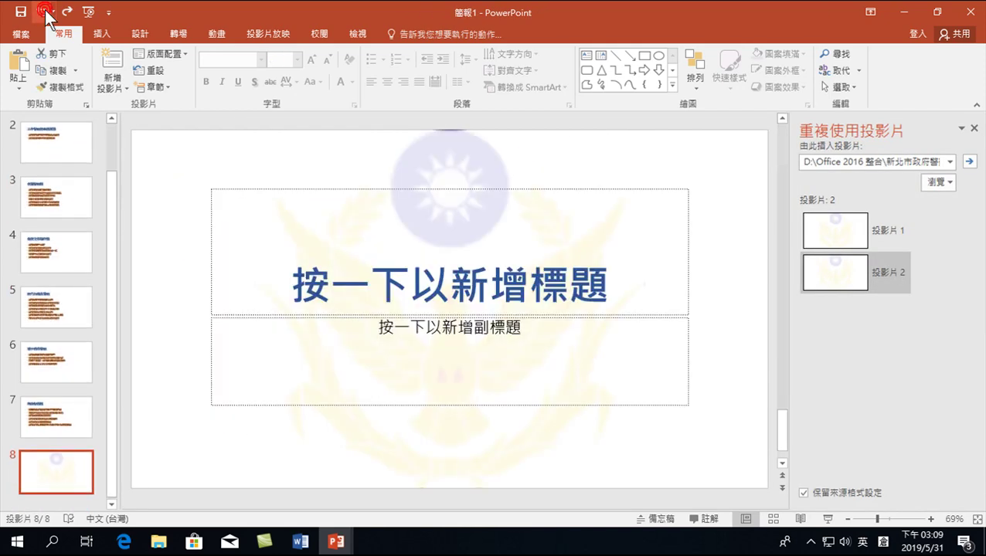
{"action": "left_click", "coordinate": [42, 12]}
{"action": "left_click", "coordinate": [42, 12]}
{"action": "left_click", "coordinate": [42, 12]}
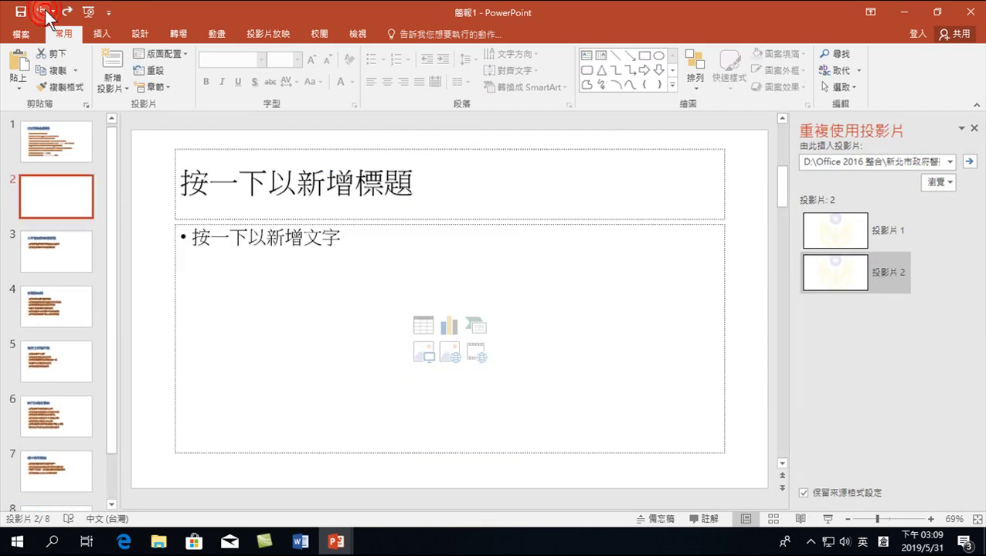
{"action": "left_click", "coordinate": [42, 12]}
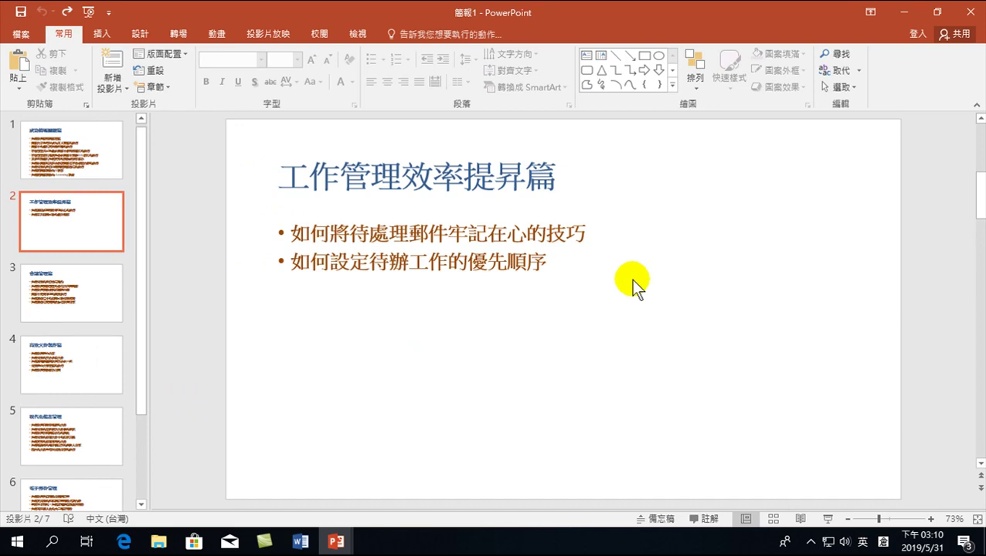
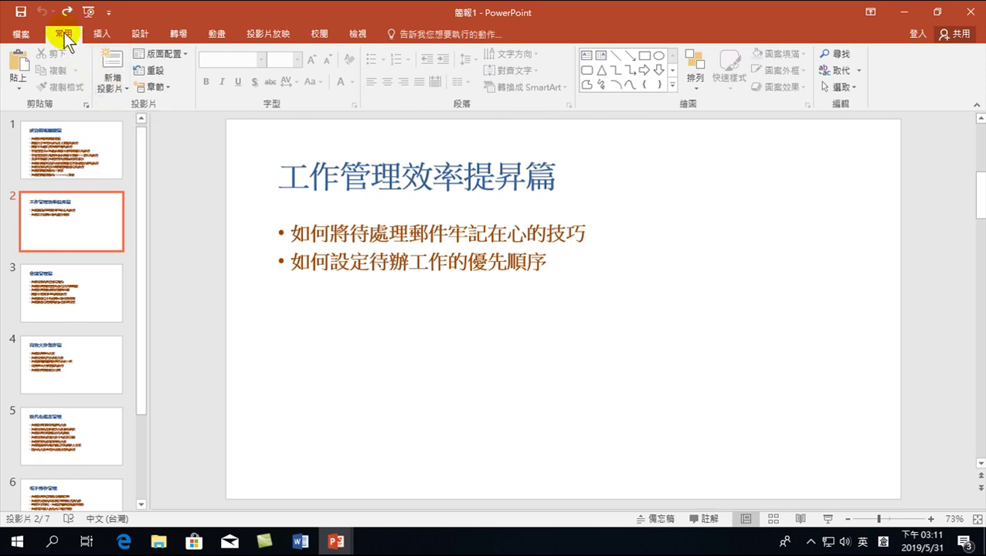
Step: Open Reuse Slides from the New Slide menu and expand its Browse options
{"action": "left_click", "coordinate": [112, 87]}
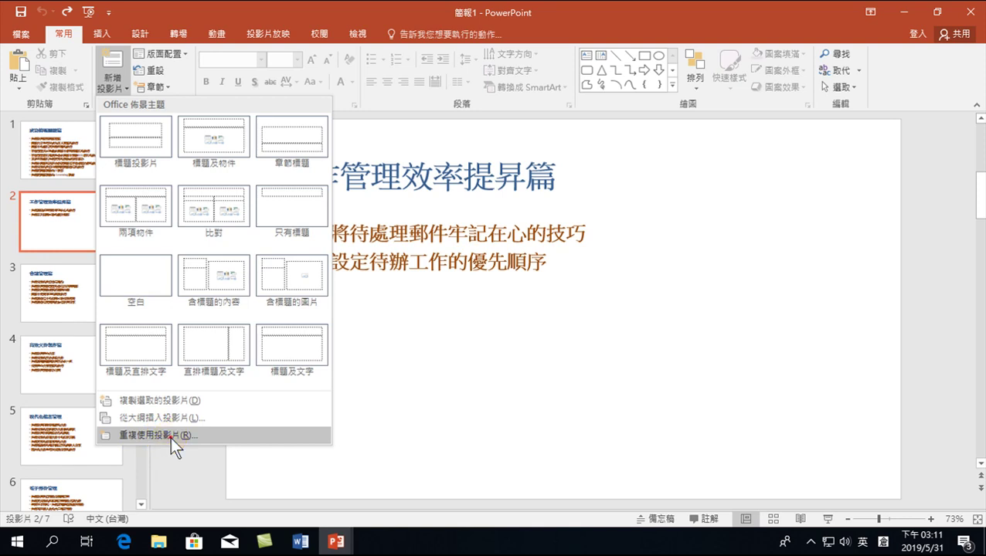
{"action": "left_click", "coordinate": [170, 437]}
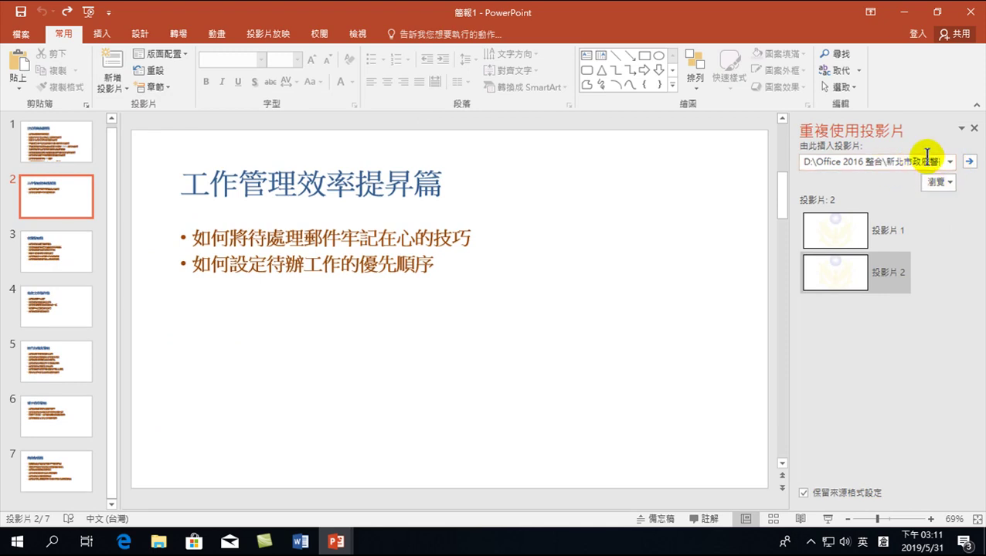
{"action": "left_click", "coordinate": [936, 181]}
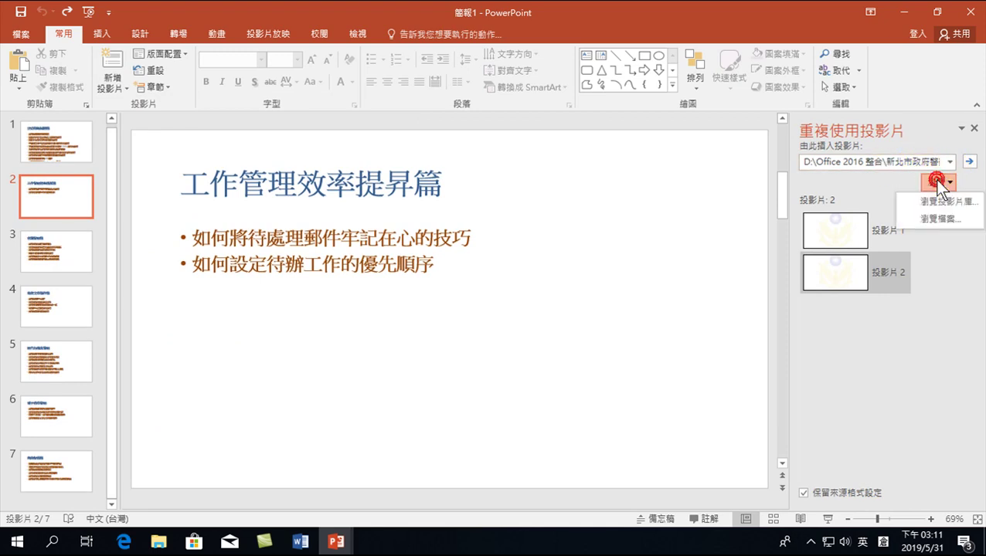
Step: Load 新北市政府警察局0531.potx from DATA (D:) > Office 2016 整合 as the reuse source
{"action": "left_click", "coordinate": [956, 222]}
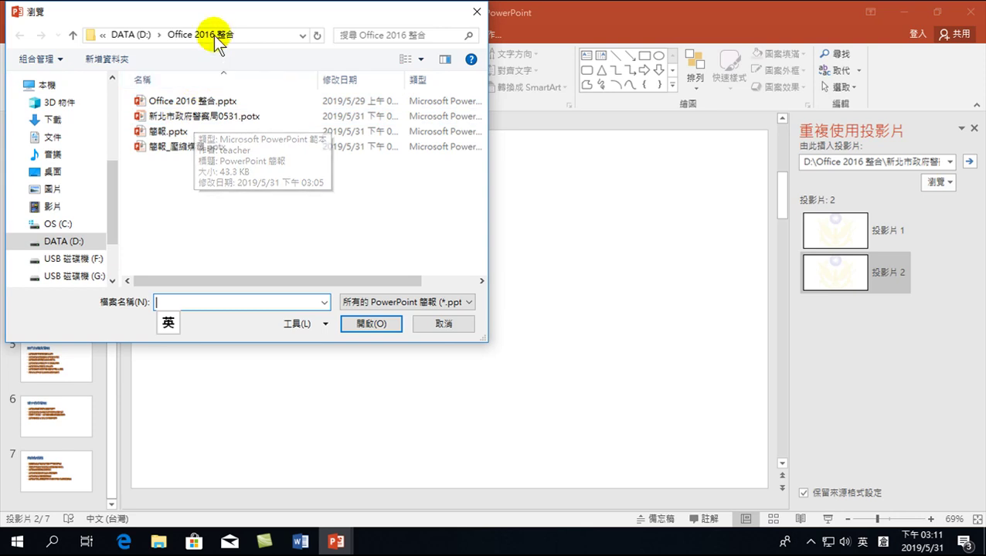
{"action": "left_click", "coordinate": [74, 243]}
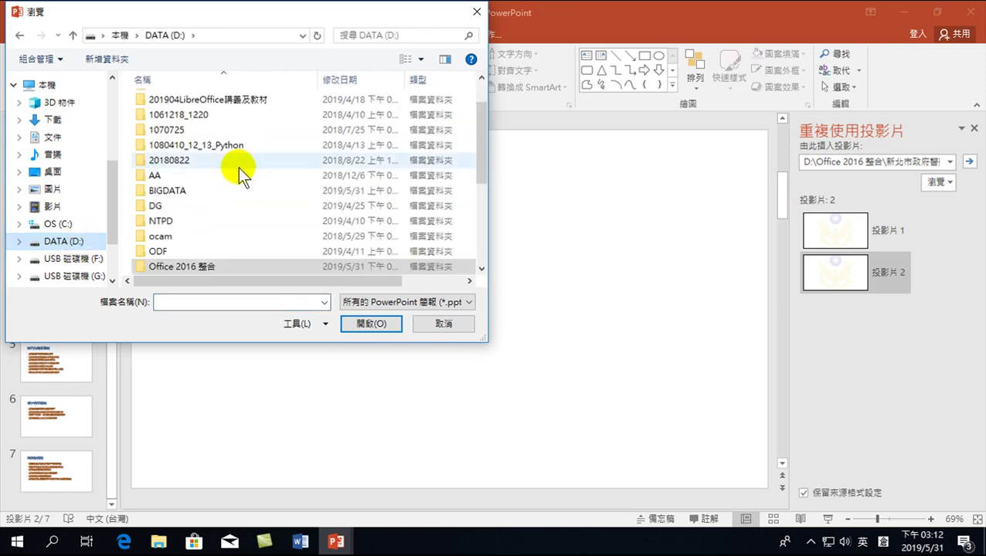
{"action": "double_click", "coordinate": [177, 266]}
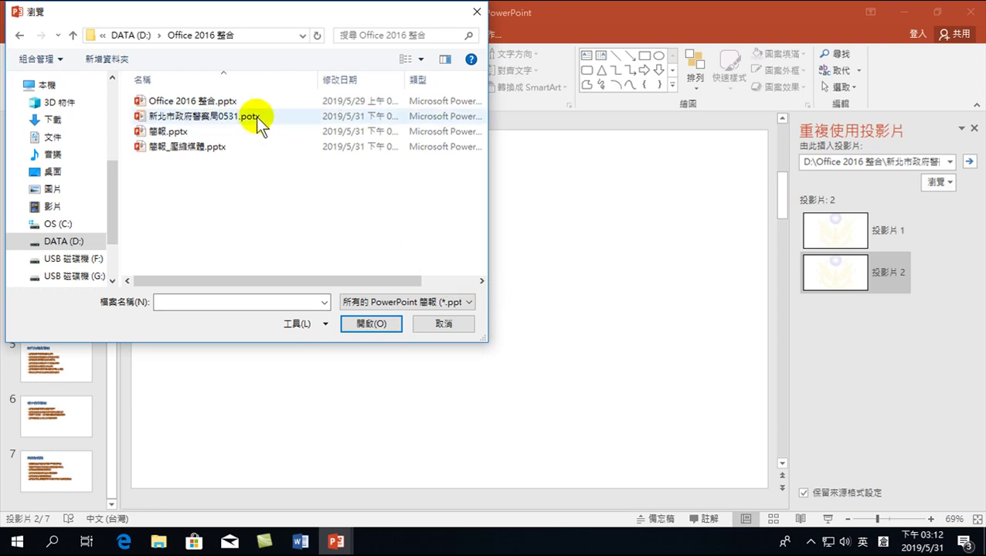
{"action": "left_click", "coordinate": [157, 117]}
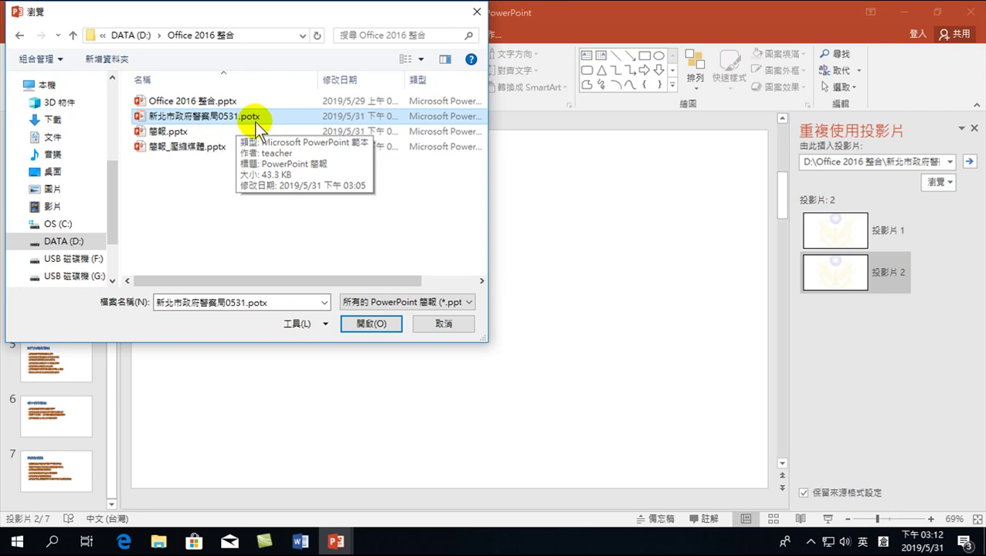
{"action": "left_click", "coordinate": [377, 325]}
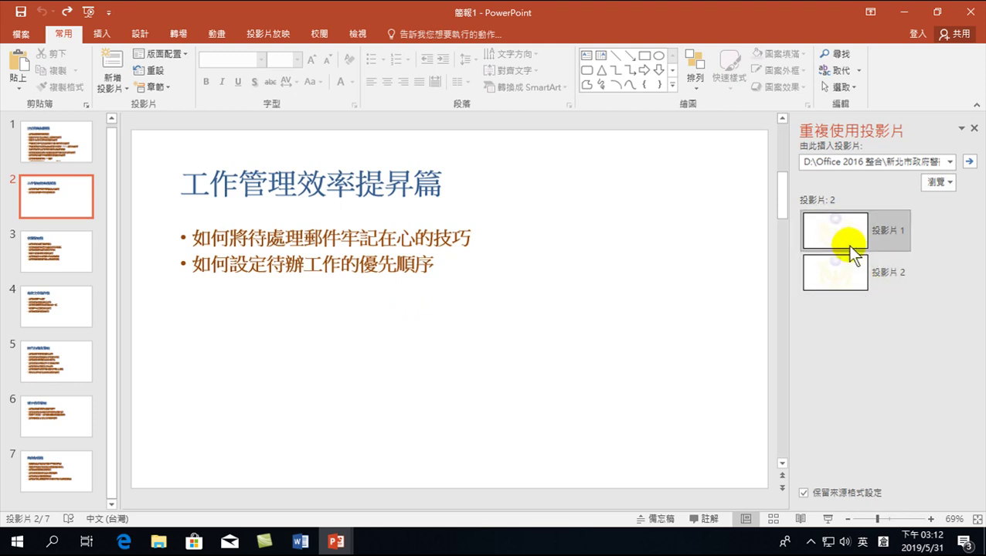
Step: With Keep source formatting on, insert template slides 投影片 1 and 投影片 2 after slide 7
{"action": "left_click", "coordinate": [805, 492]}
{"action": "left_click", "coordinate": [52, 498]}
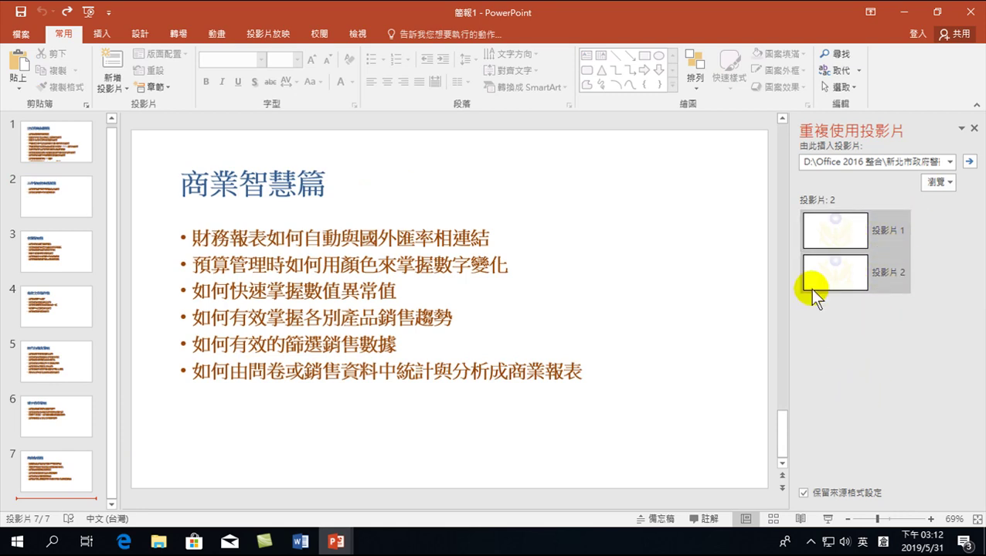
{"action": "left_click", "coordinate": [833, 231]}
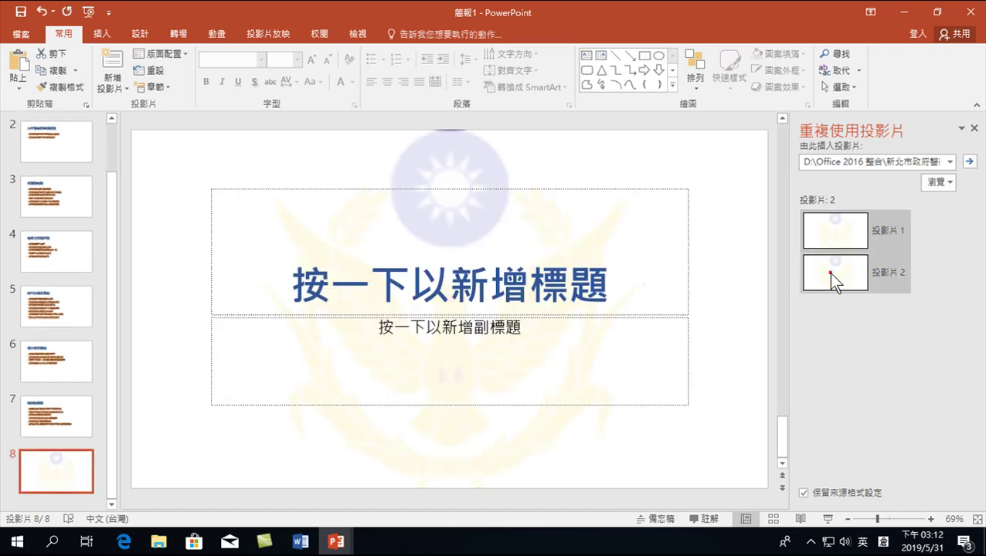
{"action": "left_click", "coordinate": [829, 272]}
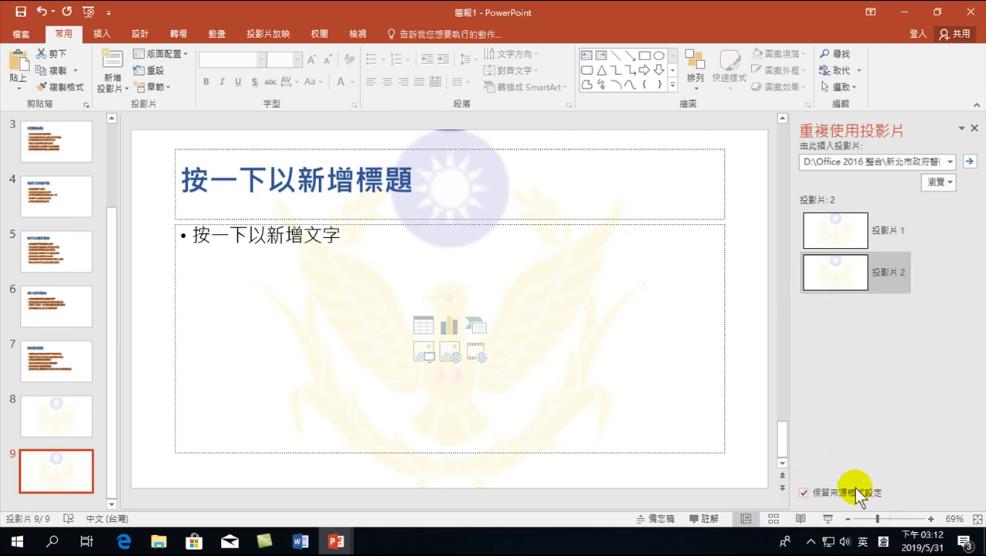
{"action": "scroll", "coordinate": [47, 323], "scroll_direction": "up", "scroll_amount": 3}
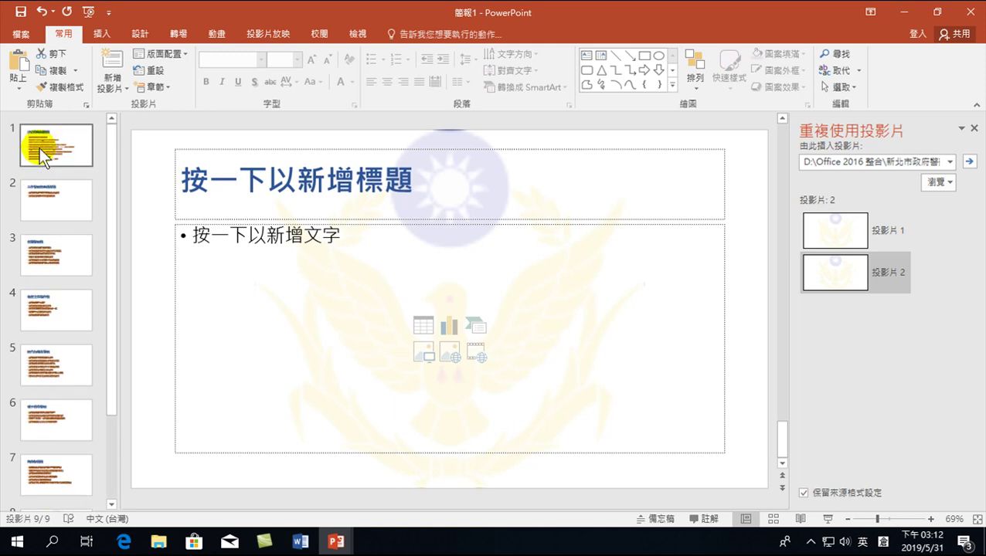
Step: Apply the 1_Office 佈景主題 標題及物件 layout to slides 1 through 7
{"action": "left_click", "coordinate": [39, 148]}
{"action": "scroll", "coordinate": [67, 286], "scroll_direction": "down", "scroll_amount": 3}
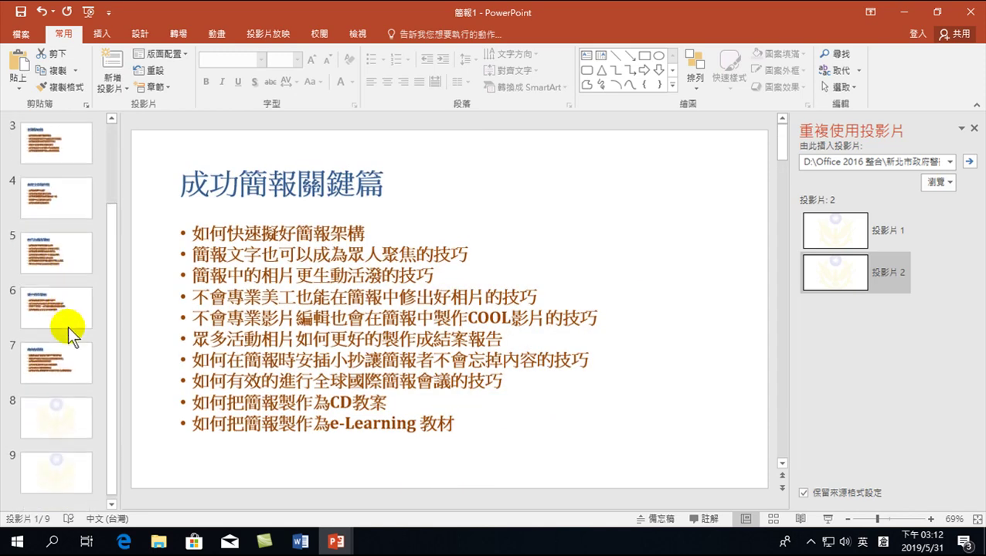
{"action": "left_click", "coordinate": [53, 370], "text": "shift"}
{"action": "scroll", "coordinate": [62, 280], "scroll_direction": "up", "scroll_amount": 3}
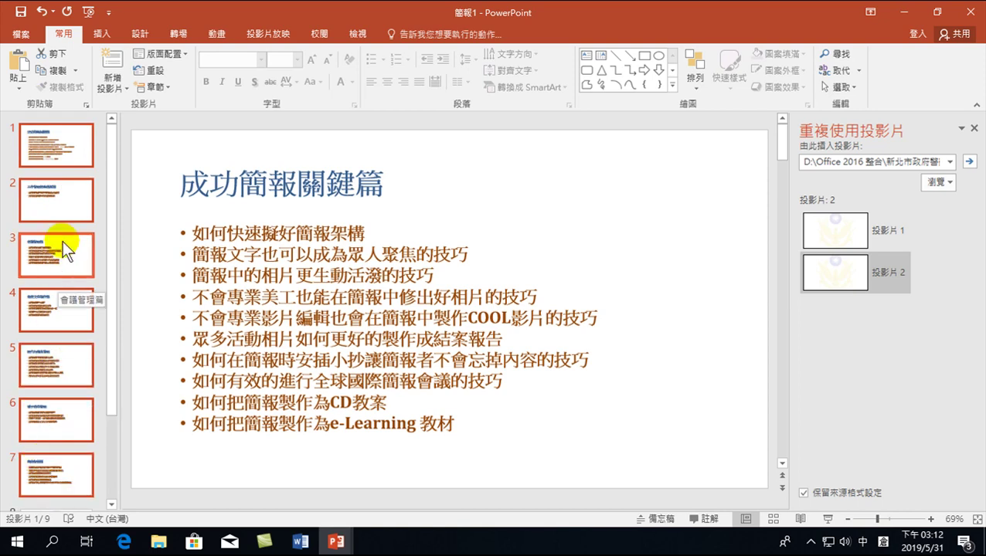
{"action": "right_click", "coordinate": [48, 140]}
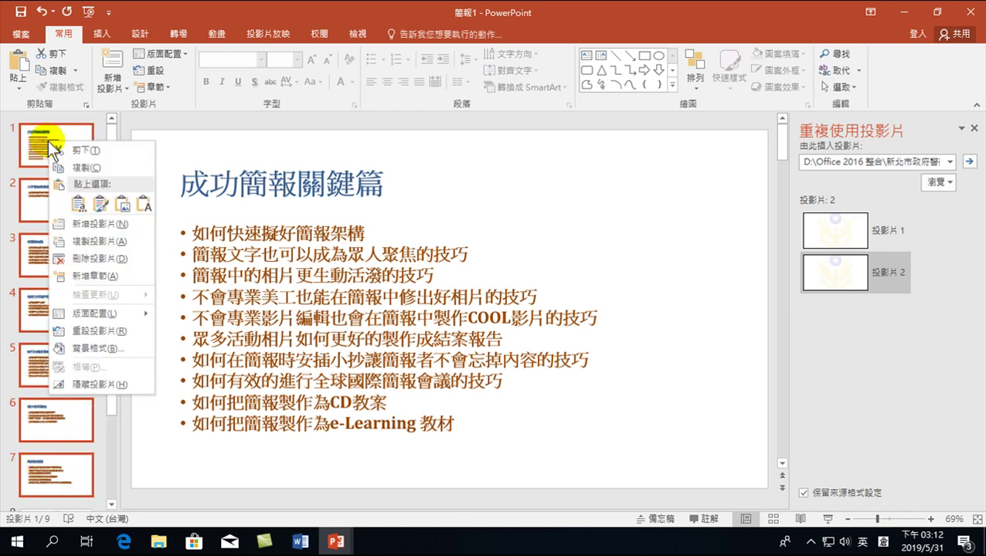
{"action": "mouse_move", "coordinate": [87, 315]}
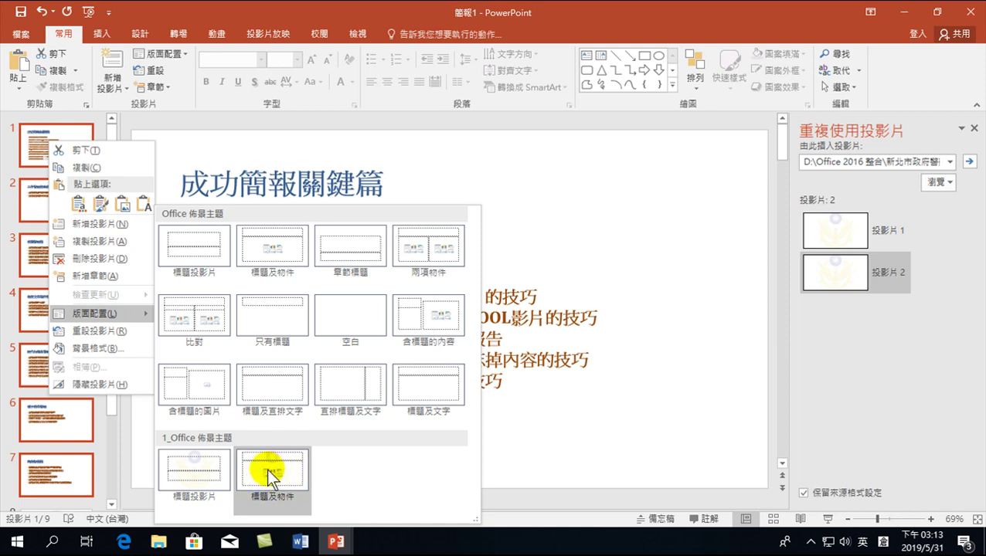
{"action": "left_click", "coordinate": [266, 468]}
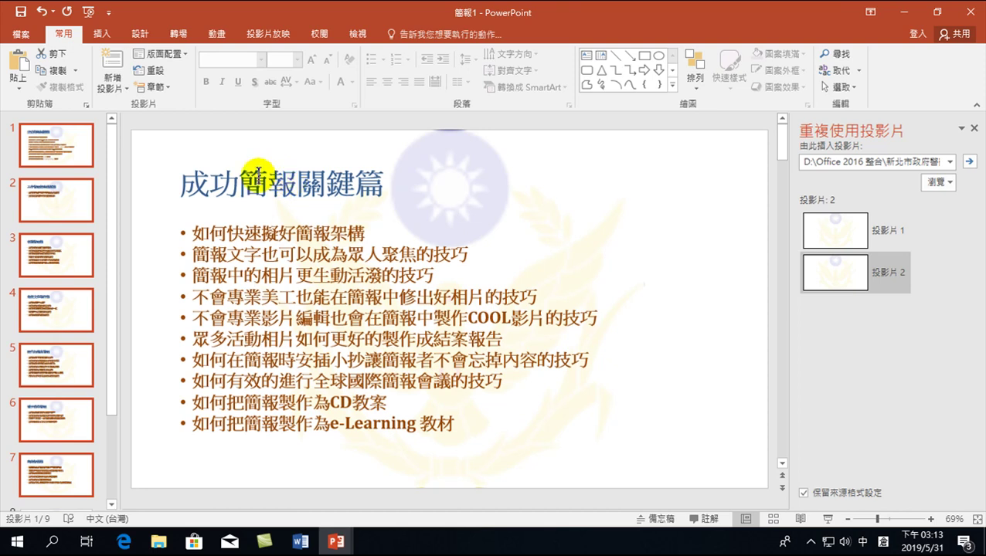
{"action": "left_click", "coordinate": [268, 184]}
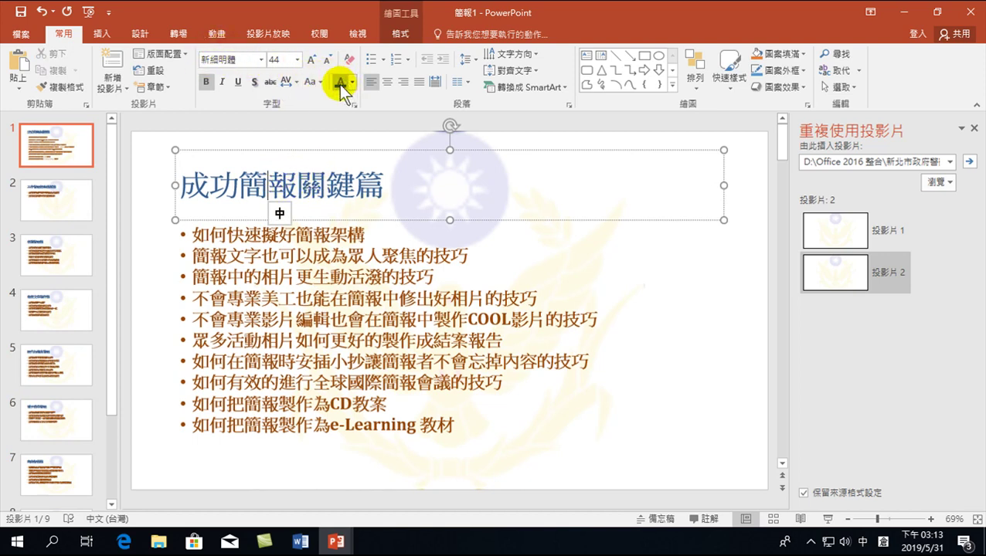
Step: Reset slides 1–7 with 重設投影片 so their text takes the template style
{"action": "left_click", "coordinate": [47, 148]}
{"action": "scroll", "coordinate": [67, 386], "scroll_direction": "down", "scroll_amount": 2}
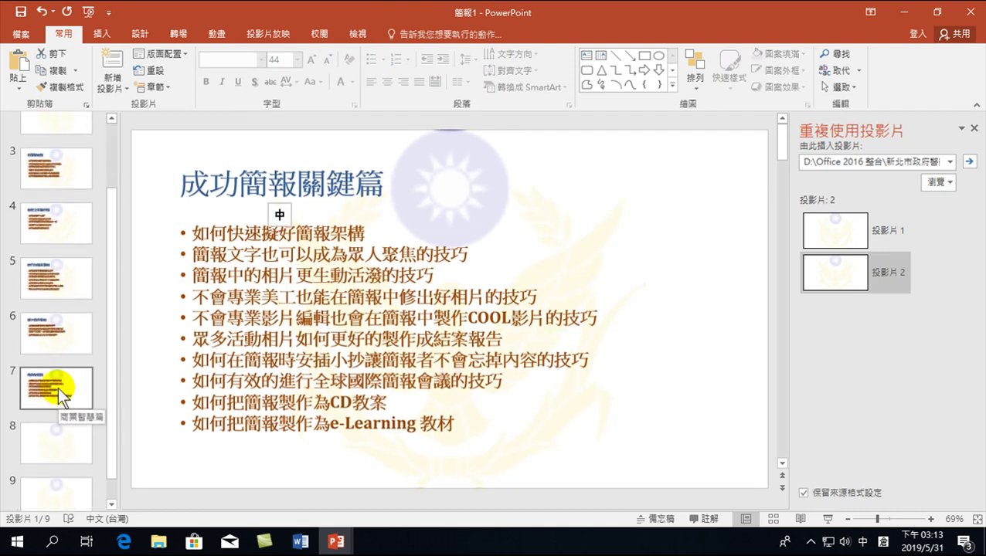
{"action": "left_click", "coordinate": [46, 388], "text": "shift"}
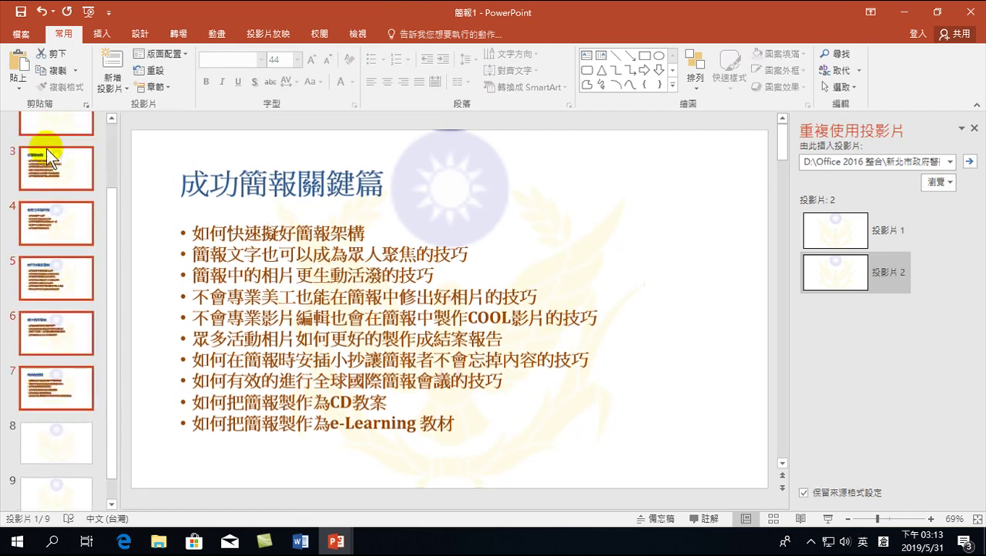
{"action": "right_click", "coordinate": [62, 165]}
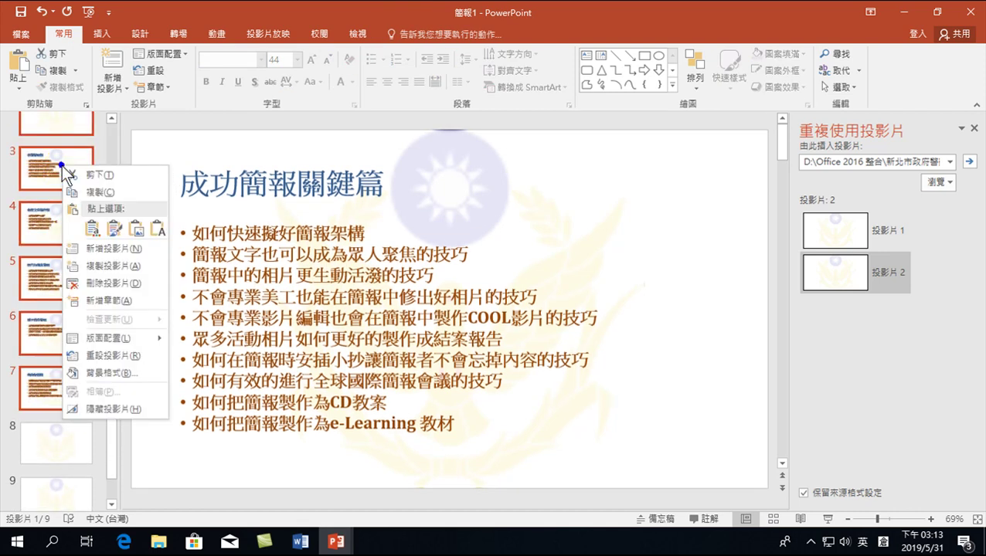
{"action": "left_click", "coordinate": [100, 355]}
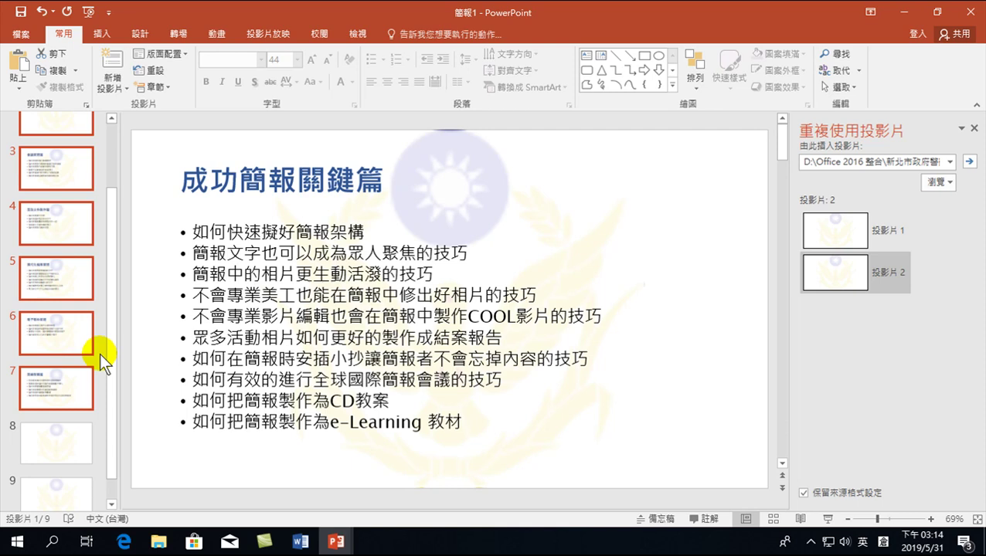
Step: Review slides 5, 1 and 7 in the thumbnail pane
{"action": "left_click", "coordinate": [37, 278]}
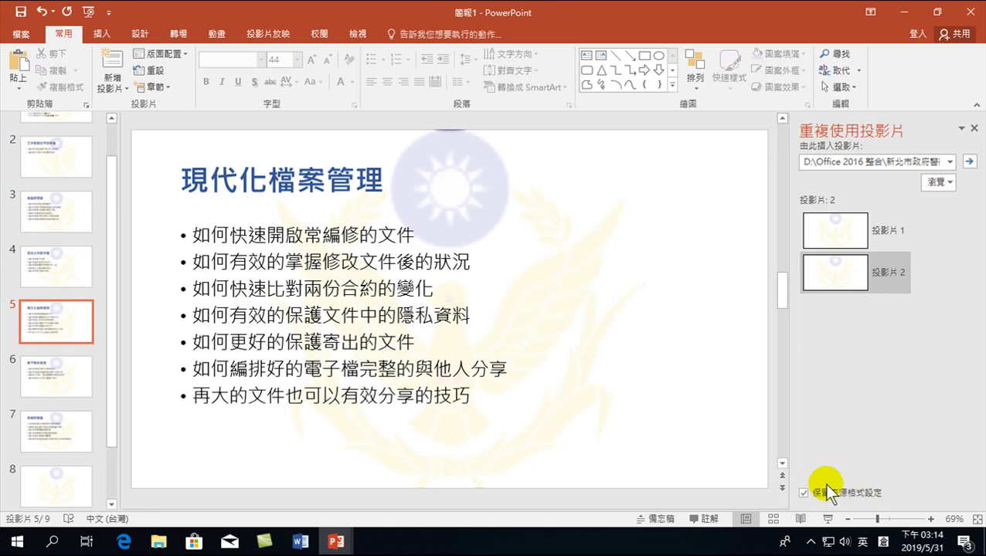
{"action": "scroll", "coordinate": [73, 231], "scroll_direction": "up", "scroll_amount": 2}
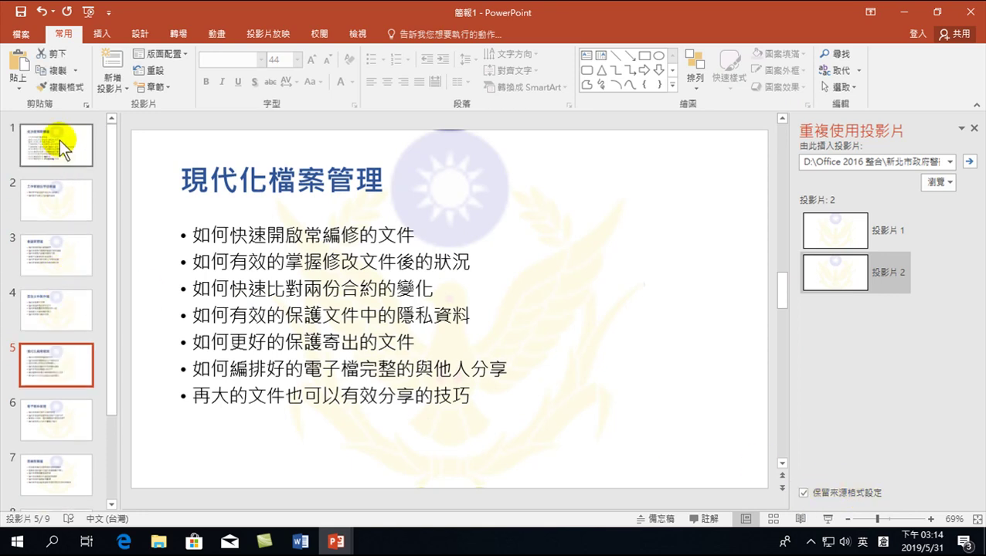
{"action": "left_click", "coordinate": [59, 139]}
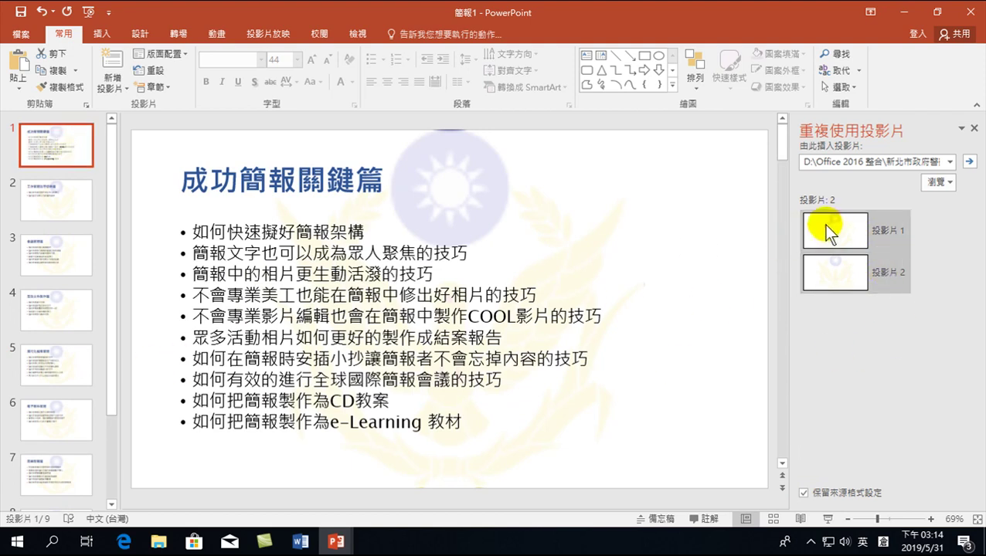
{"action": "scroll", "coordinate": [38, 408], "scroll_direction": "down", "scroll_amount": 2}
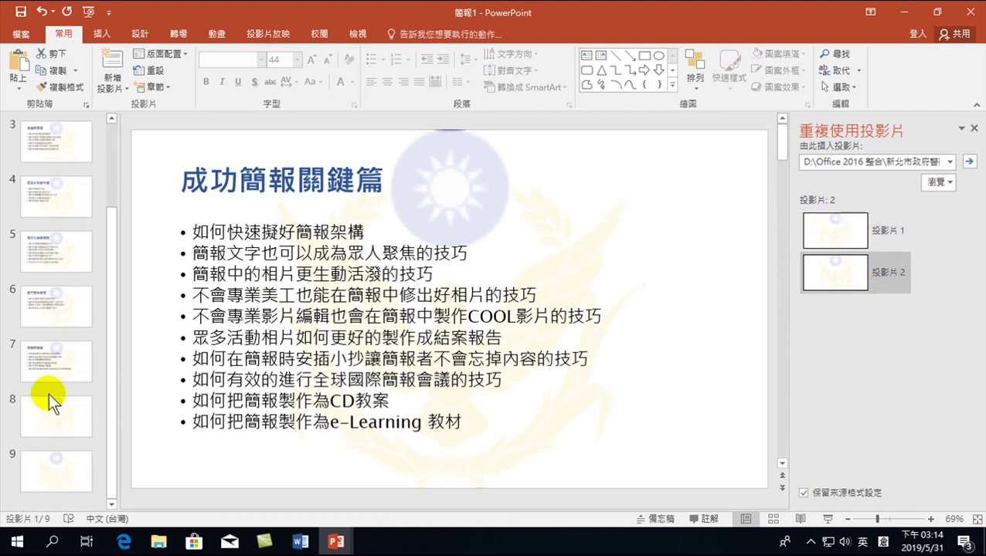
{"action": "left_click", "coordinate": [58, 388]}
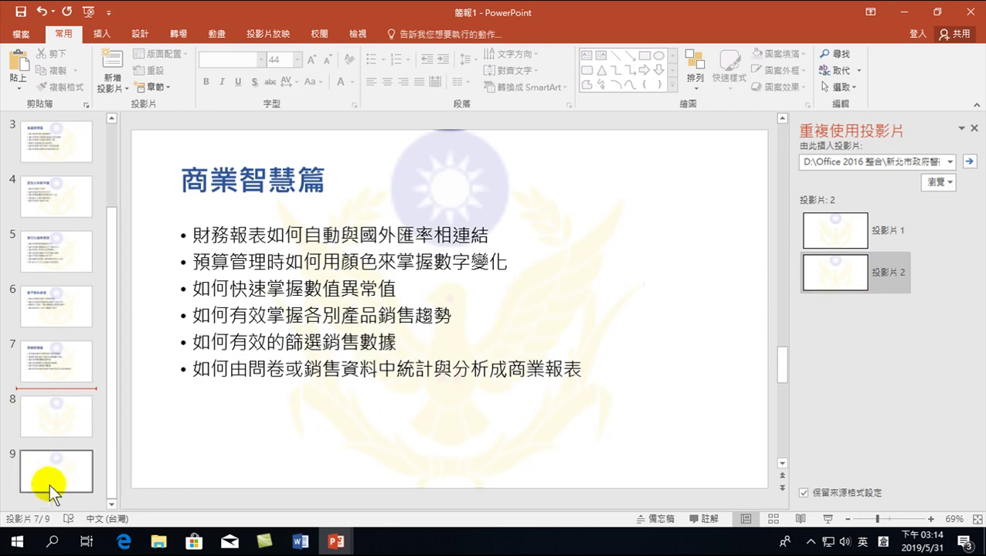
{"action": "scroll", "coordinate": [39, 207], "scroll_direction": "up", "scroll_amount": 2}
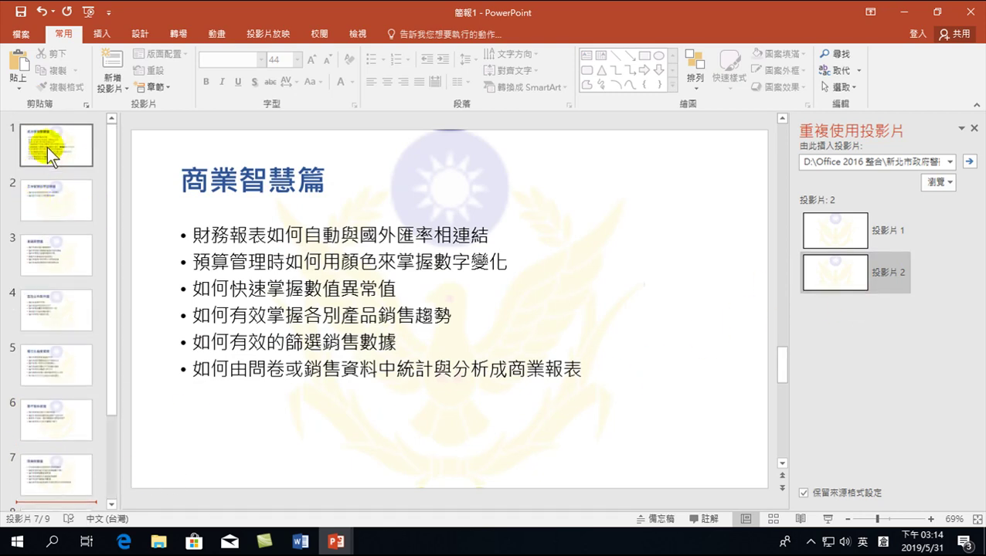
{"action": "left_click", "coordinate": [47, 147]}
{"action": "scroll", "coordinate": [49, 437], "scroll_direction": "down", "scroll_amount": 1}
Step: Apply the 標題及物件 layout to slides 1–7, then reset slide 1 to its defaults
{"action": "left_click", "coordinate": [49, 397], "text": "shift"}
{"action": "scroll", "coordinate": [66, 245], "scroll_direction": "up", "scroll_amount": 1}
{"action": "right_click", "coordinate": [60, 141]}
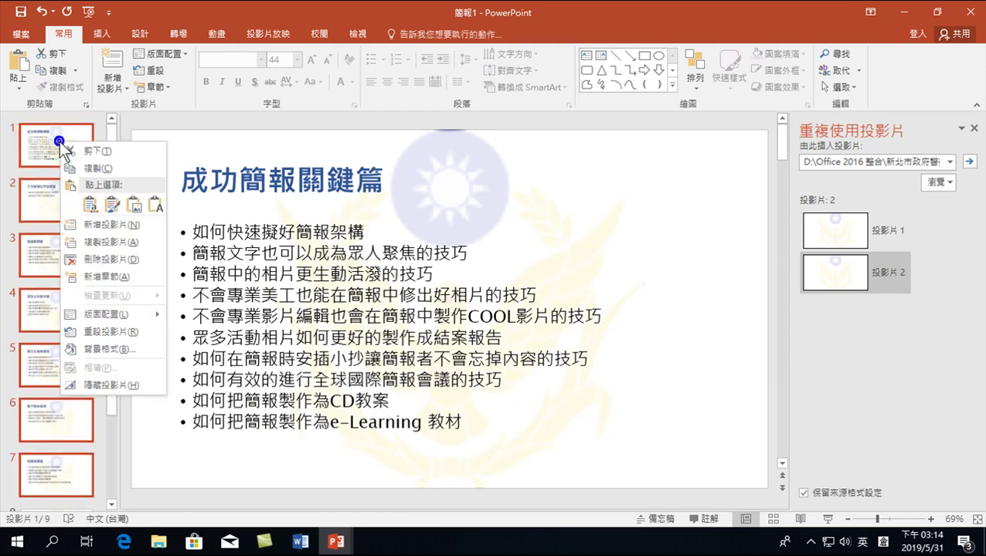
{"action": "mouse_move", "coordinate": [118, 314]}
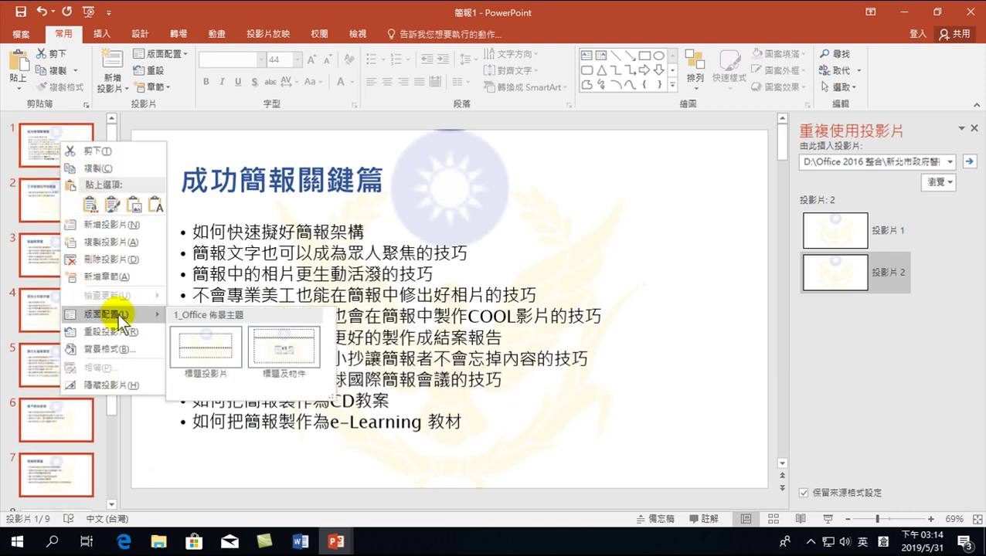
{"action": "left_click", "coordinate": [299, 356]}
{"action": "right_click", "coordinate": [52, 146]}
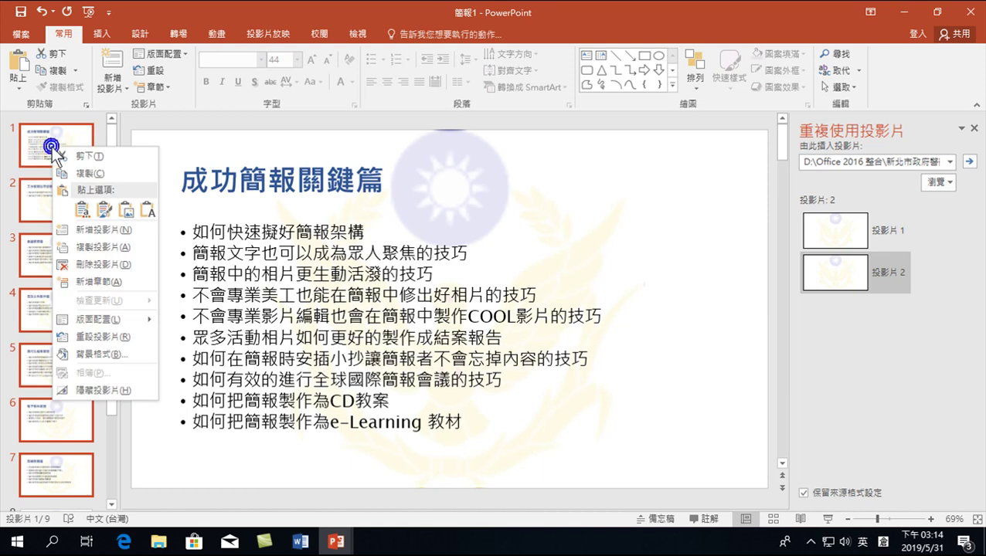
{"action": "left_click", "coordinate": [102, 334]}
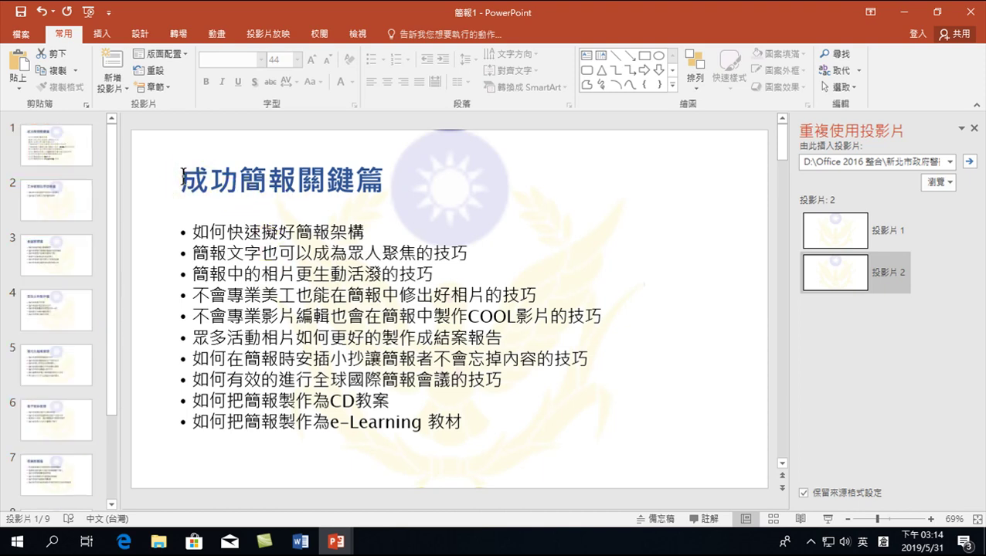
{"action": "left_click_drag", "start_coordinate": [180, 181], "coordinate": [394, 183]}
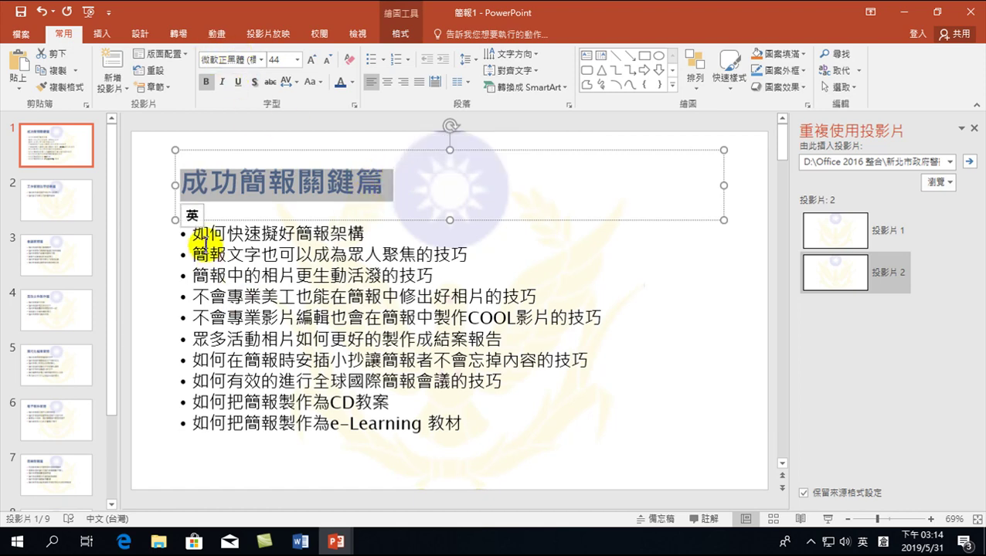
{"action": "left_click_drag", "start_coordinate": [207, 232], "coordinate": [431, 424]}
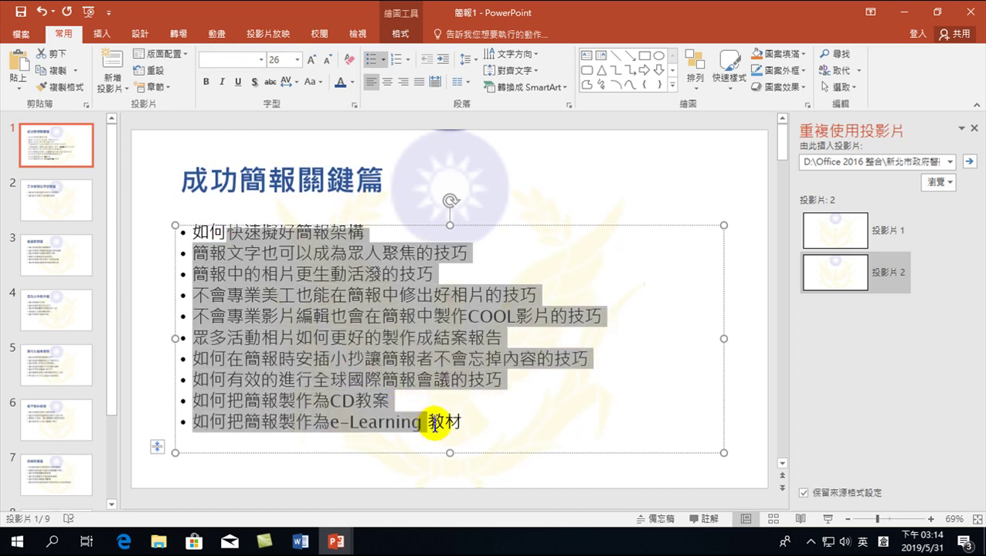
{"action": "left_click", "coordinate": [303, 355]}
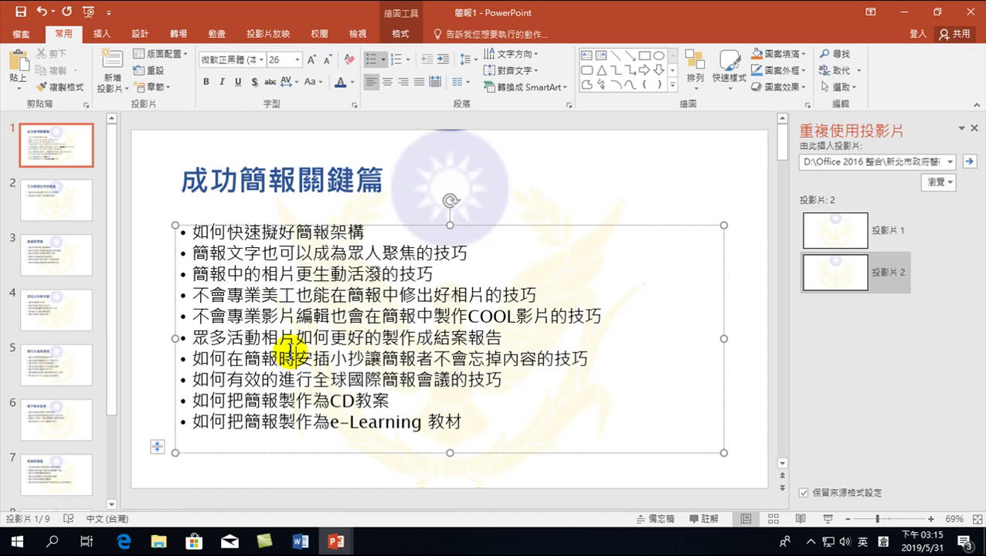
{"action": "key", "text": "Escape"}
{"action": "key", "text": "Escape"}
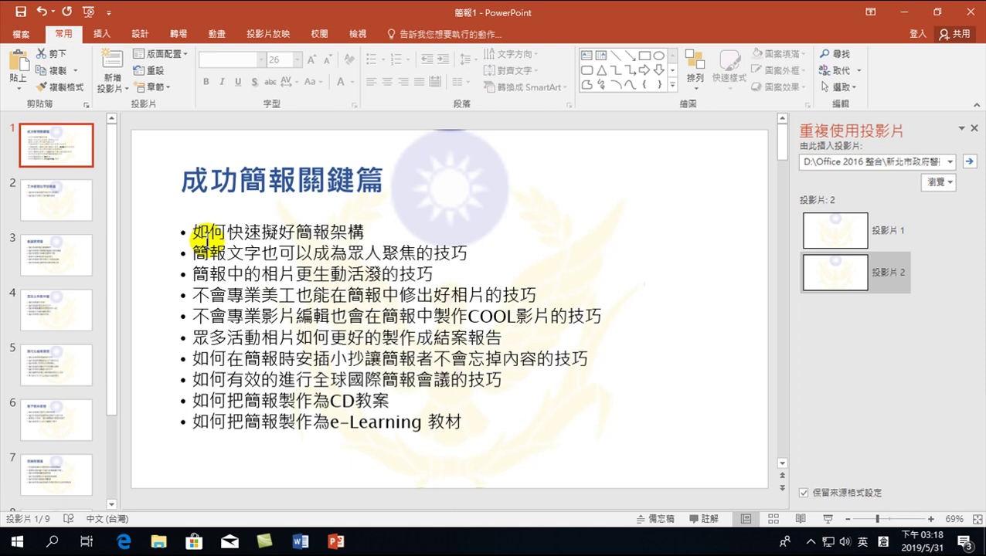
Step: Check File > New's 個人 templates, finding none, then open the Office 2016 整合 folder
{"action": "left_click", "coordinate": [21, 34]}
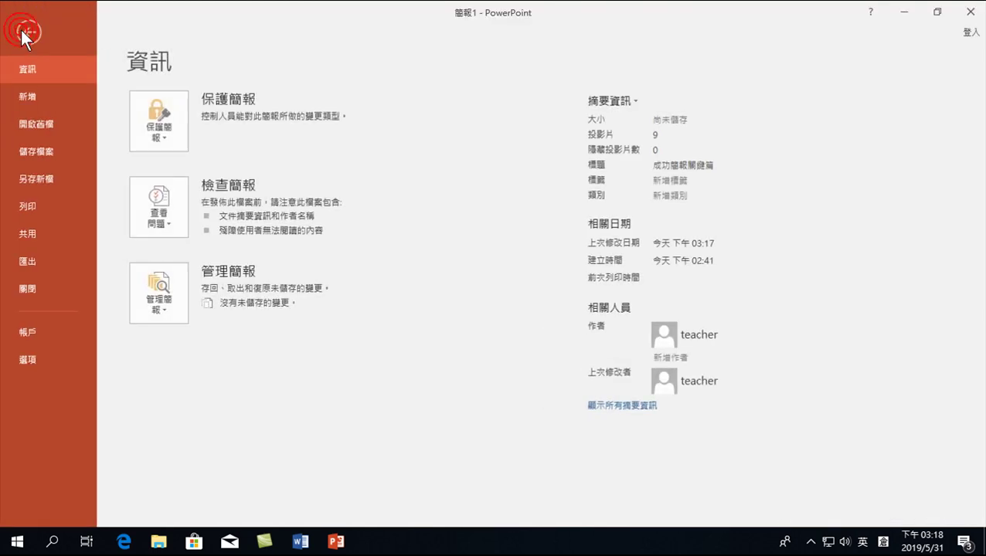
{"action": "left_click", "coordinate": [31, 96]}
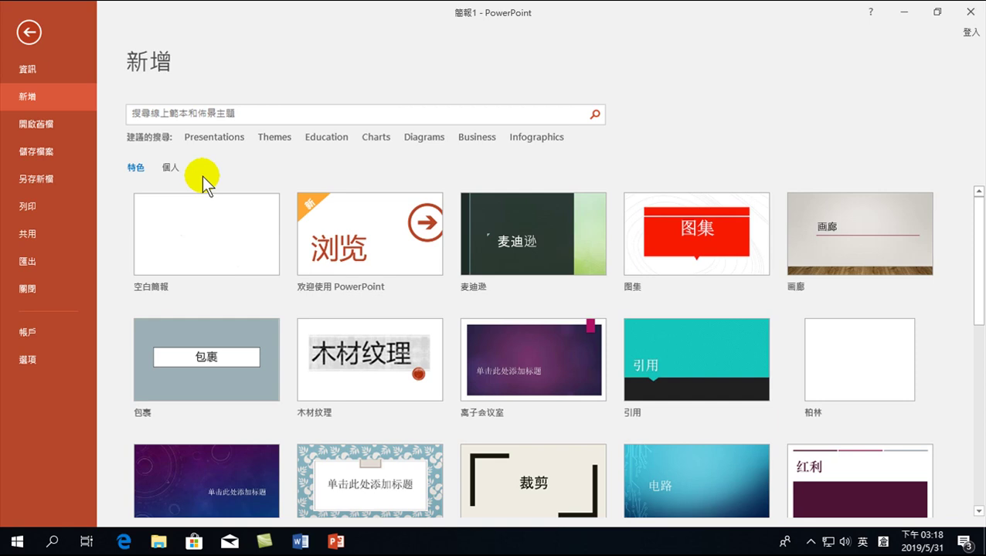
{"action": "left_click_drag", "start_coordinate": [980, 209], "coordinate": [952, 424]}
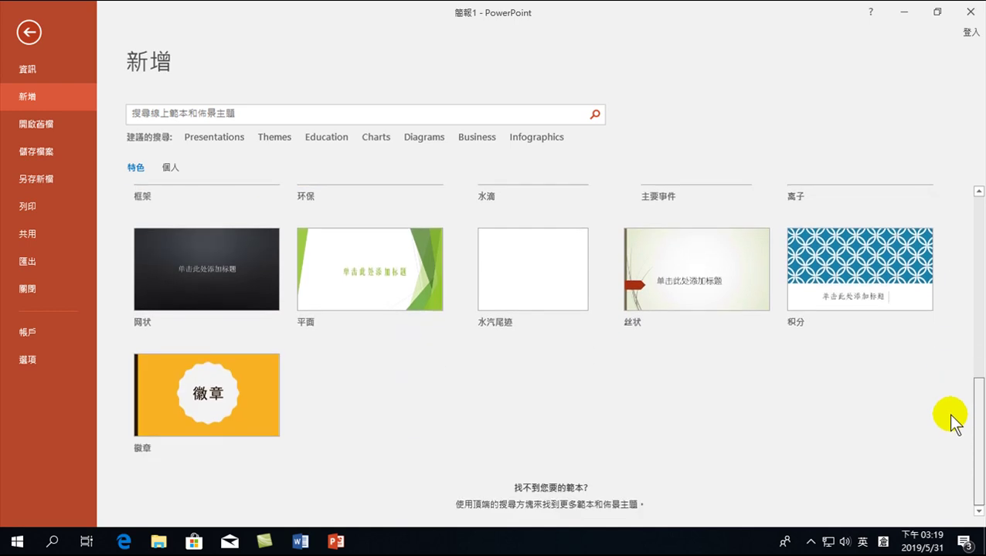
{"action": "scroll", "coordinate": [955, 424], "scroll_direction": "up", "scroll_amount": 10}
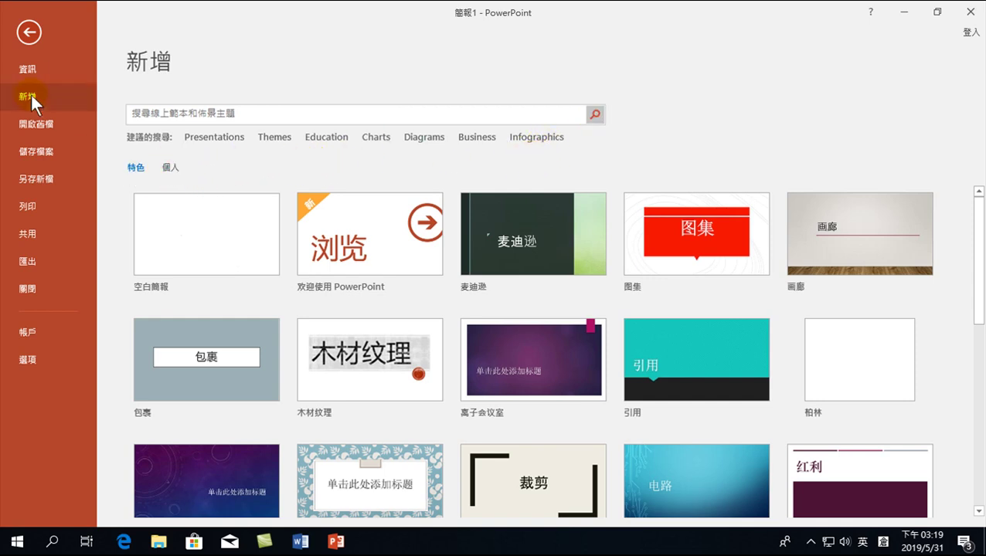
{"action": "left_click", "coordinate": [170, 168]}
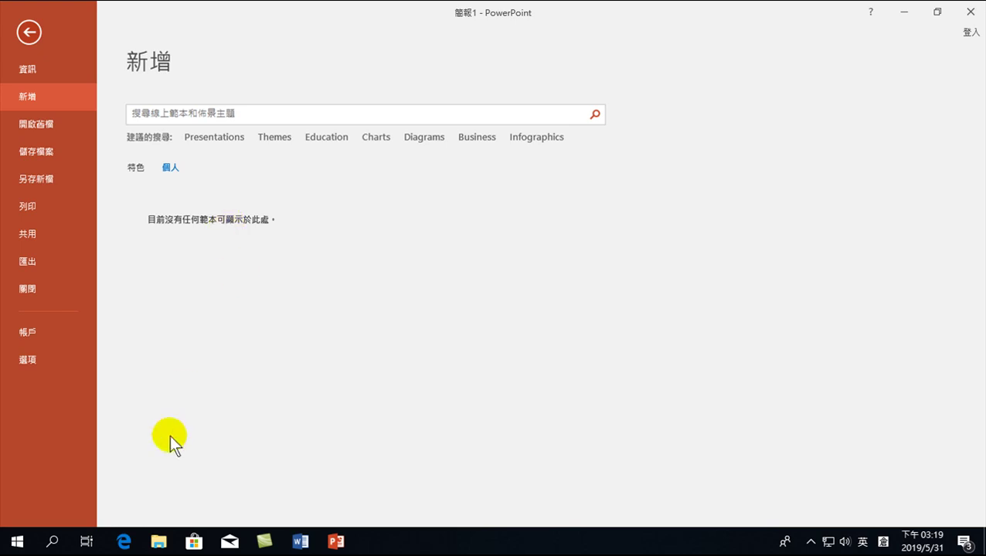
{"action": "left_click", "coordinate": [157, 548]}
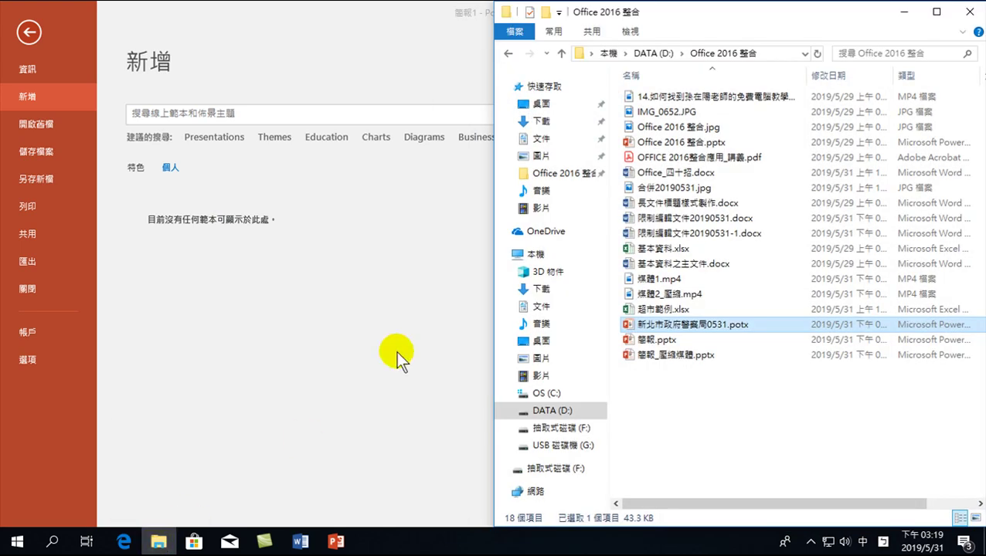
Step: Open 新北市政府警察局0531.potx with PowerPoint 2016
{"action": "double_click", "coordinate": [657, 328]}
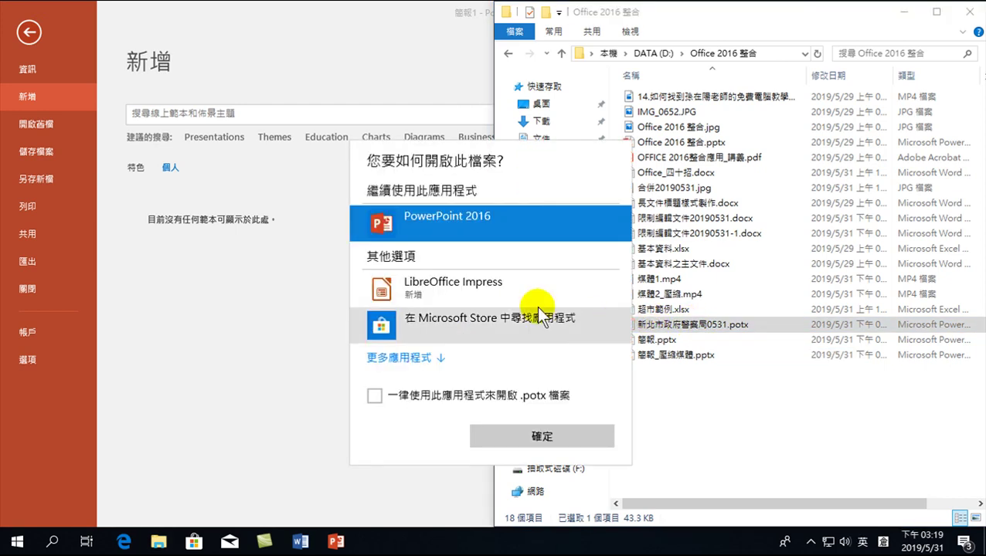
{"action": "double_click", "coordinate": [411, 214]}
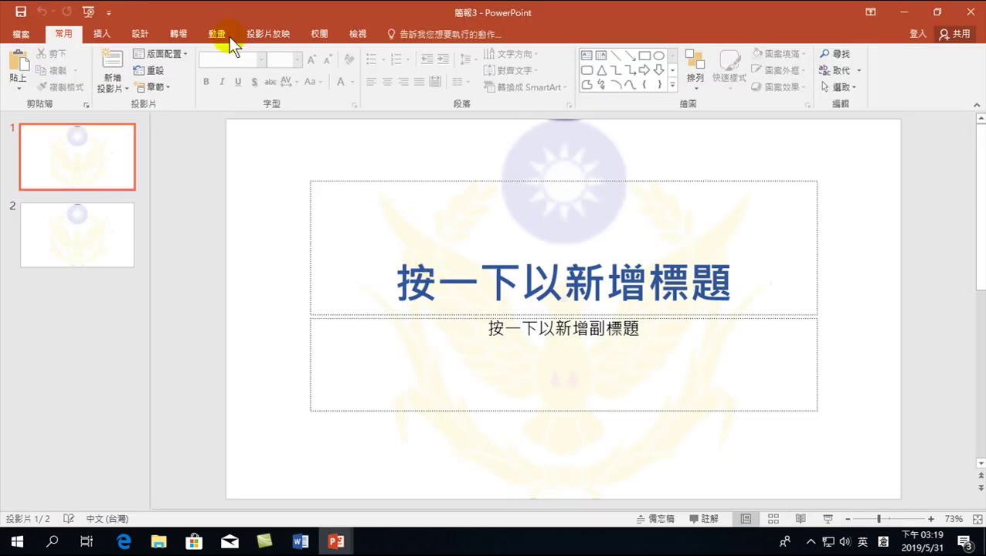
{"action": "left_click", "coordinate": [19, 34]}
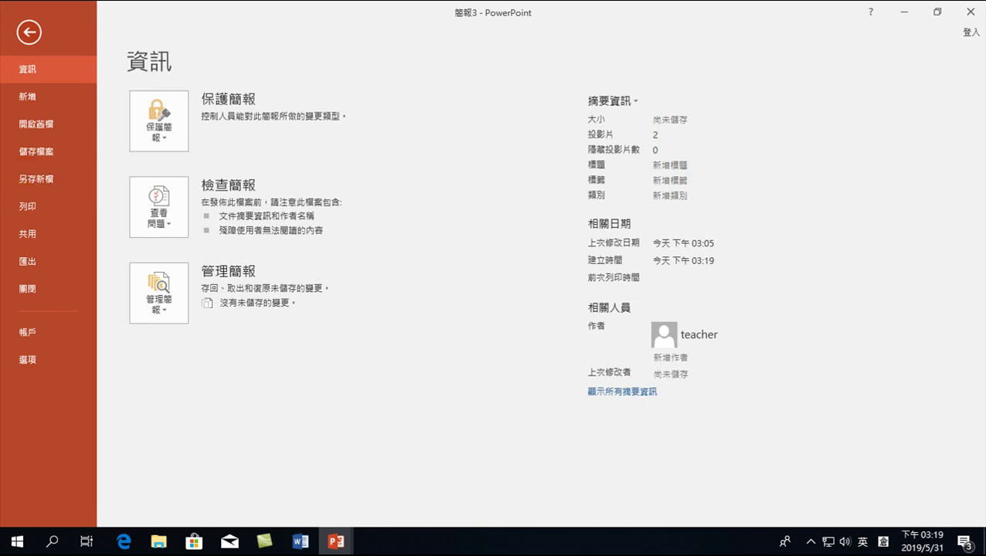
Step: Close 簡報3, 簡報1 (不要儲存) and the remaining PowerPoint window
{"action": "left_click", "coordinate": [970, 12]}
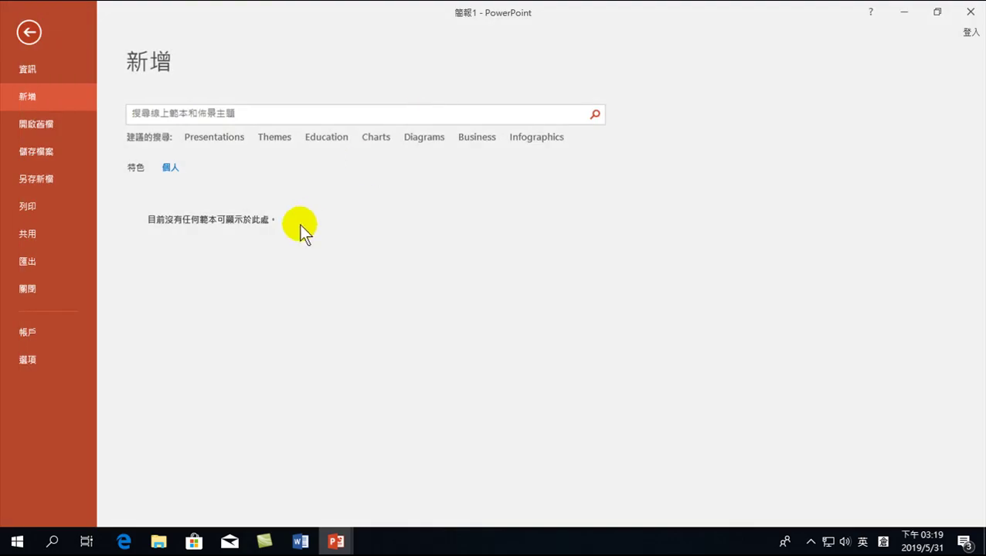
{"action": "left_click", "coordinate": [971, 11]}
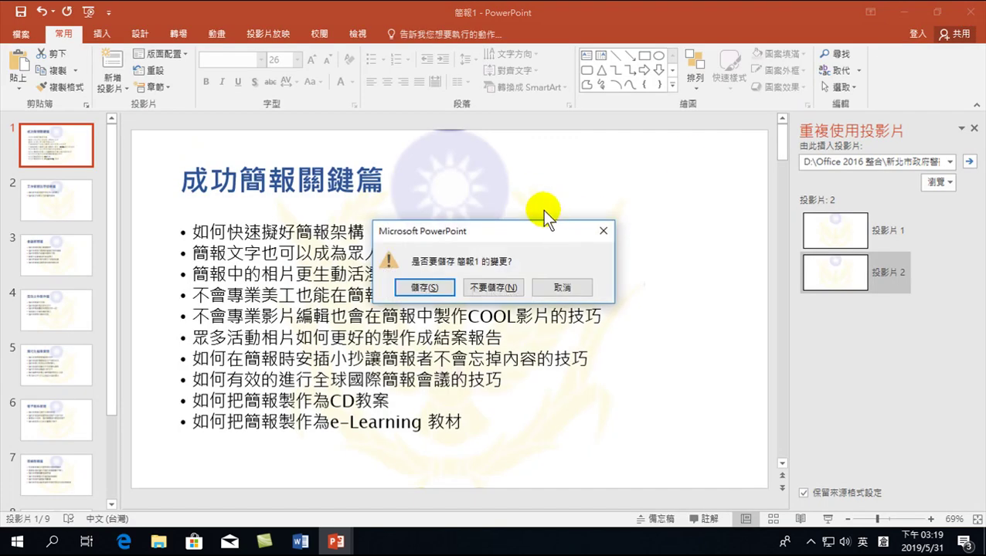
{"action": "left_click", "coordinate": [492, 283]}
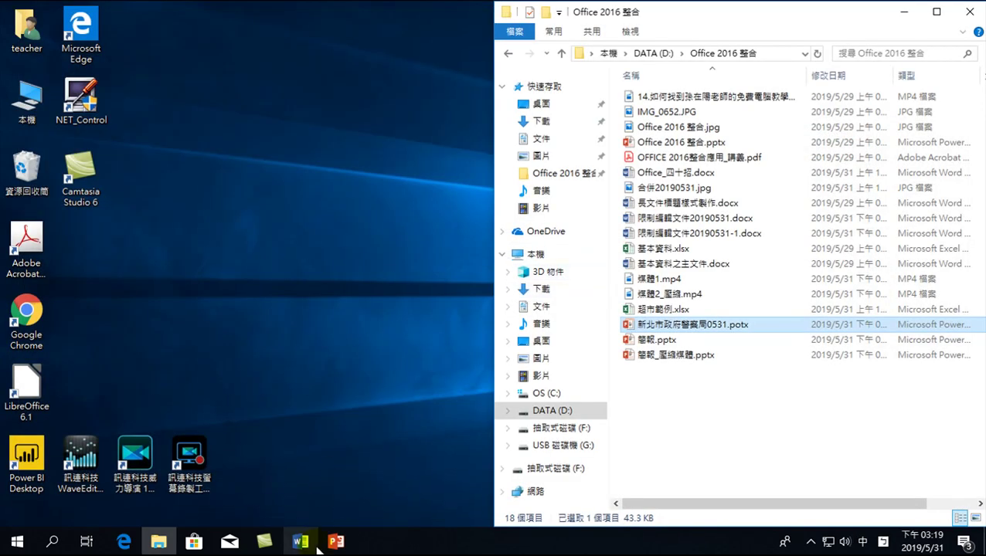
{"action": "left_click", "coordinate": [336, 541]}
{"action": "left_click", "coordinate": [972, 11]}
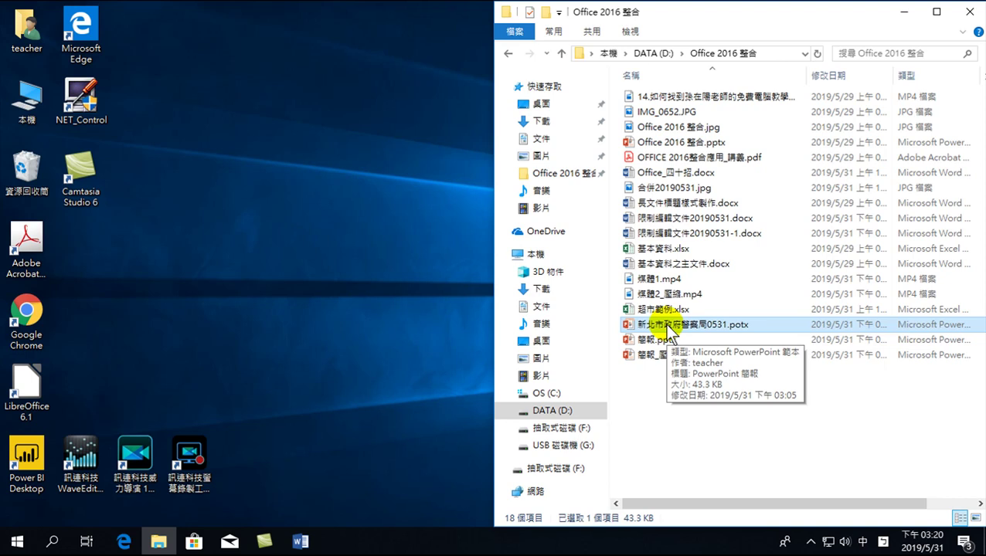
Step: Start a new presentation from the police template and title slide 1 新北市近年來交通事故改變
{"action": "double_click", "coordinate": [669, 328]}
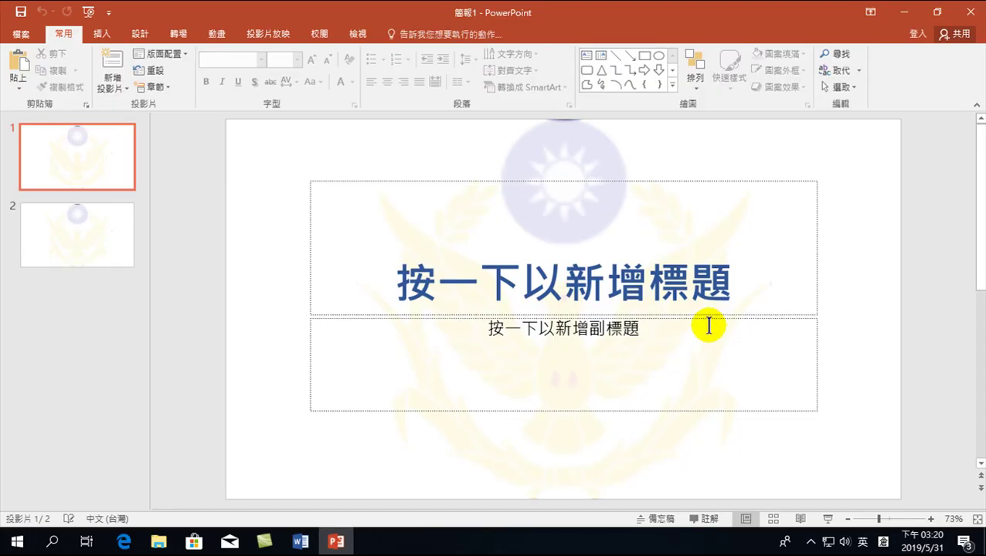
{"action": "left_click", "coordinate": [21, 34]}
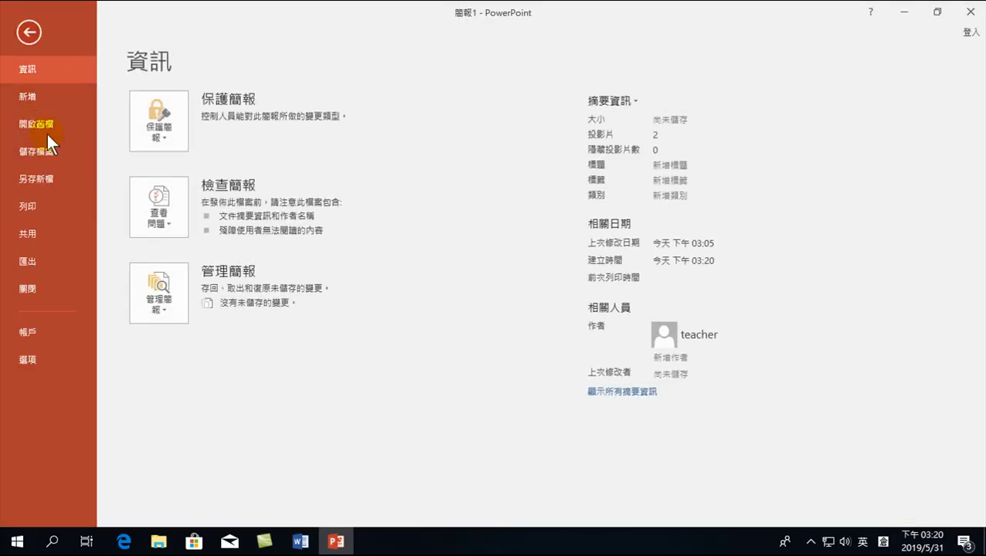
{"action": "left_click", "coordinate": [35, 37]}
{"action": "left_click", "coordinate": [502, 269]}
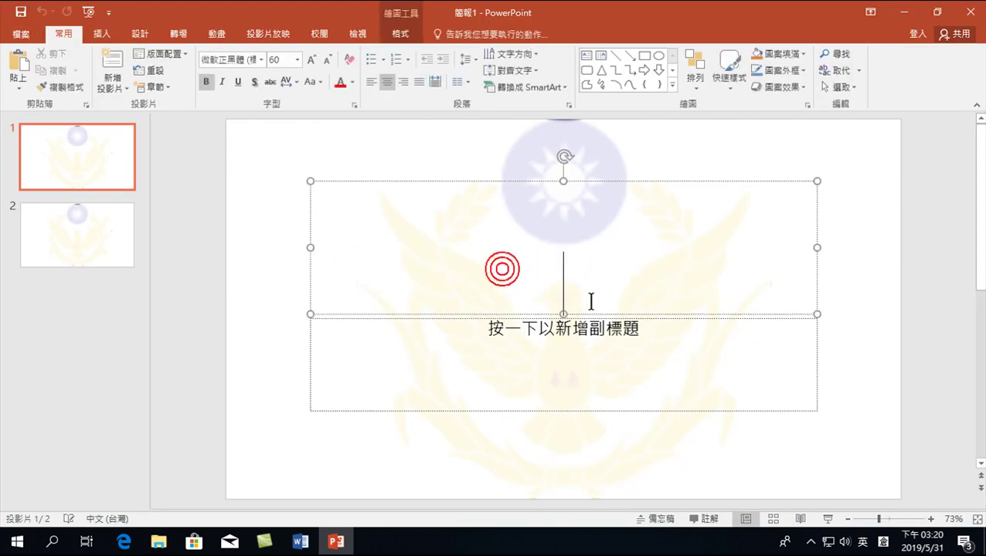
{"action": "left_click", "coordinate": [591, 300]}
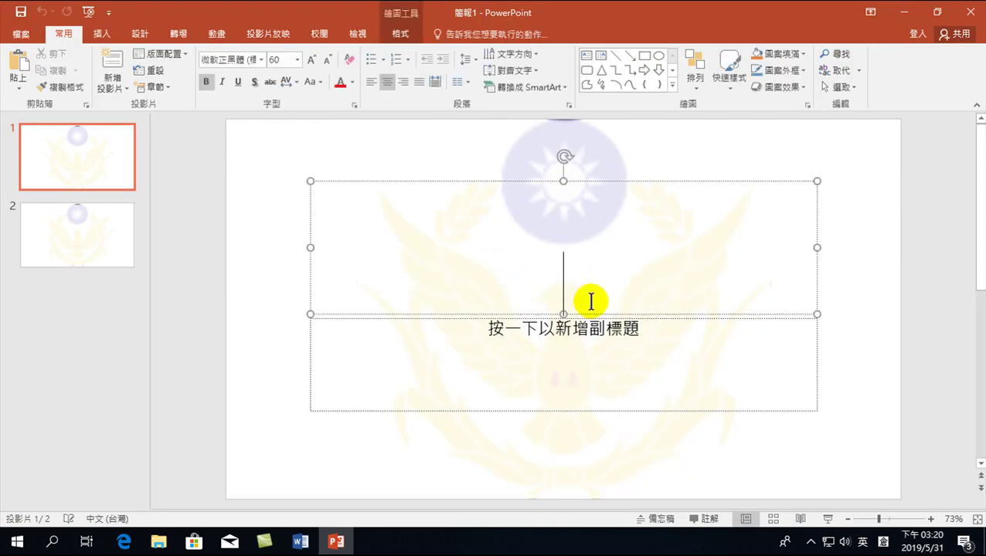
{"action": "type", "text": "新北卜中月"}
{"action": "key", "text": "space"}
{"action": "type", "text": "近年木oo"}
{"action": "key", "text": "space"}
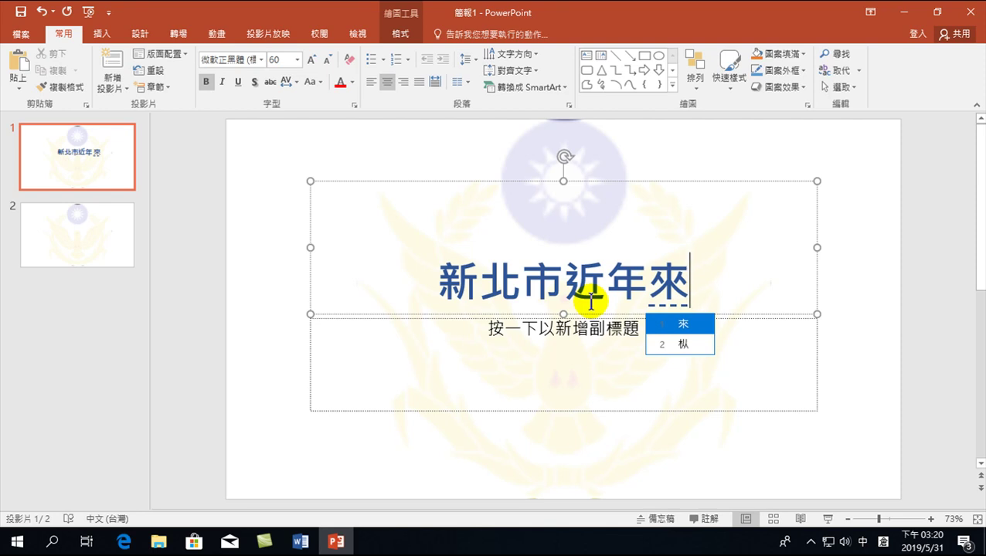
{"action": "key", "text": "Return"}
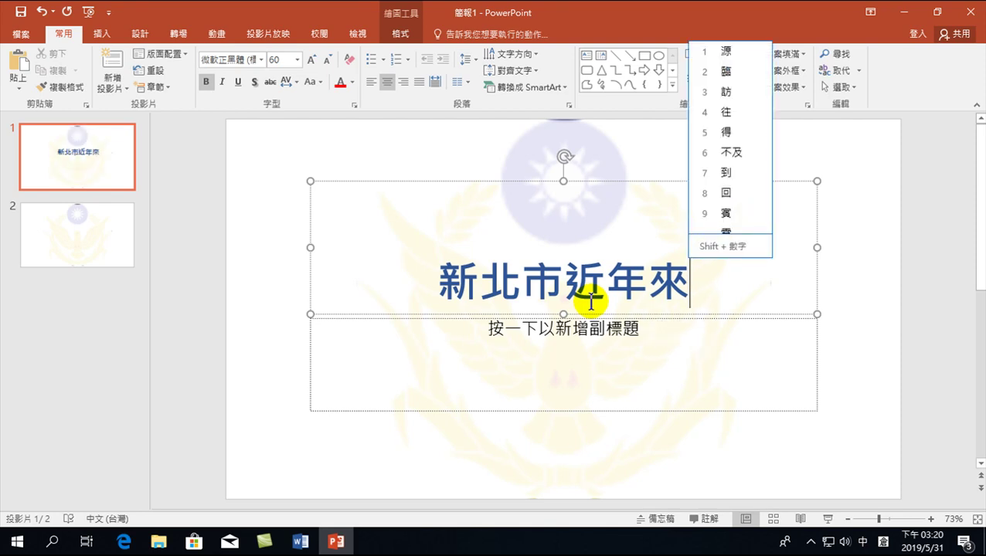
{"action": "key", "text": "Escape"}
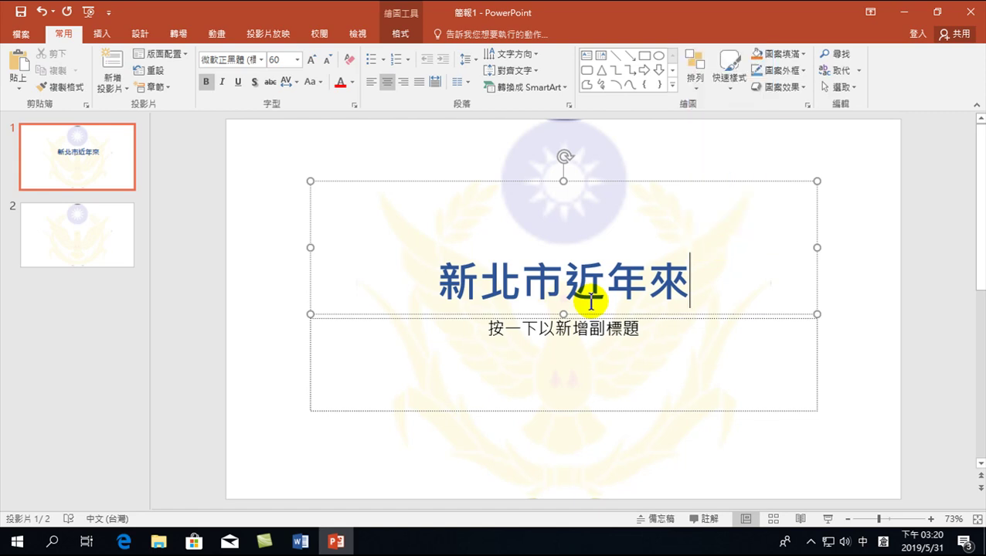
{"action": "type", "text": "yck"}
{"action": "key", "text": "space"}
{"action": "type", "text": "ynib"}
{"action": "key", "text": "space"}
{"action": "type", "text": "jlln"}
{"action": "key", "text": "space"}
{"action": "type", "text": "jr"}
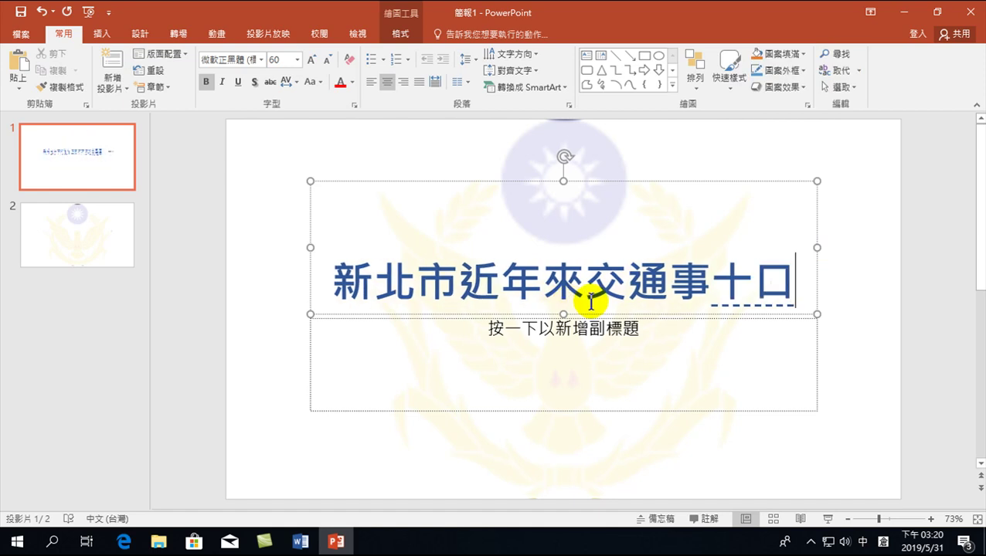
{"action": "type", "text": "ok"}
{"action": "key", "text": "space"}
{"action": "key", "text": "shift"}
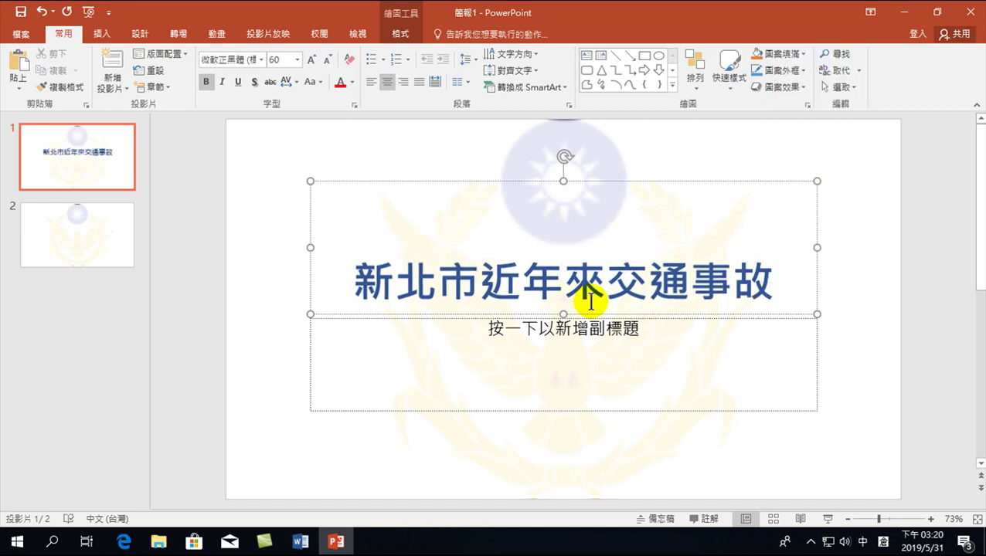
{"action": "type", "text": "suok"}
{"action": "key", "text": "space"}
{"action": "type", "text": "vfo"}
{"action": "key", "text": "space"}
{"action": "key", "text": "shift"}
Step: Try widening the title box and shrinking the title to 54 pt, undoing both
{"action": "left_click_drag", "start_coordinate": [311, 248], "coordinate": [300, 247]}
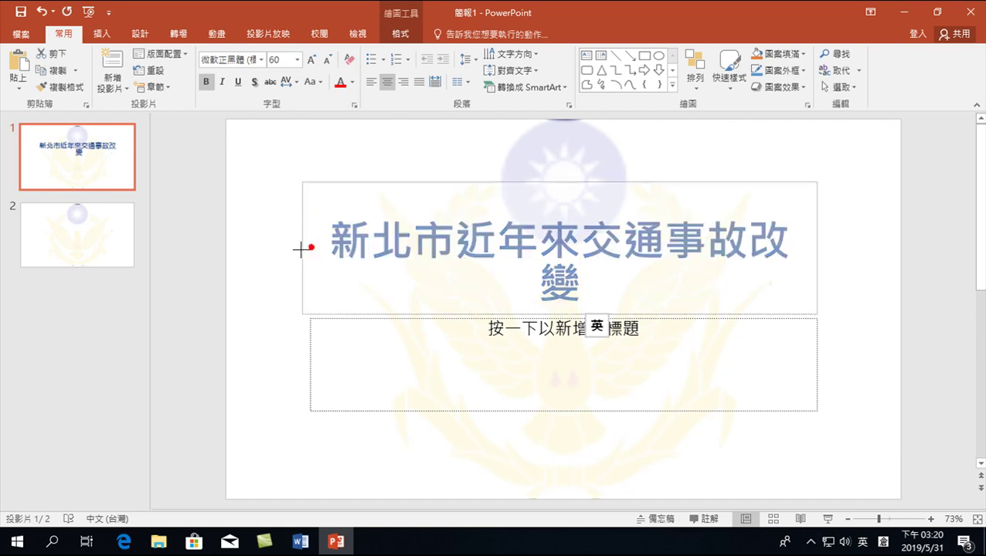
{"action": "left_click_drag", "start_coordinate": [817, 248], "coordinate": [828, 246]}
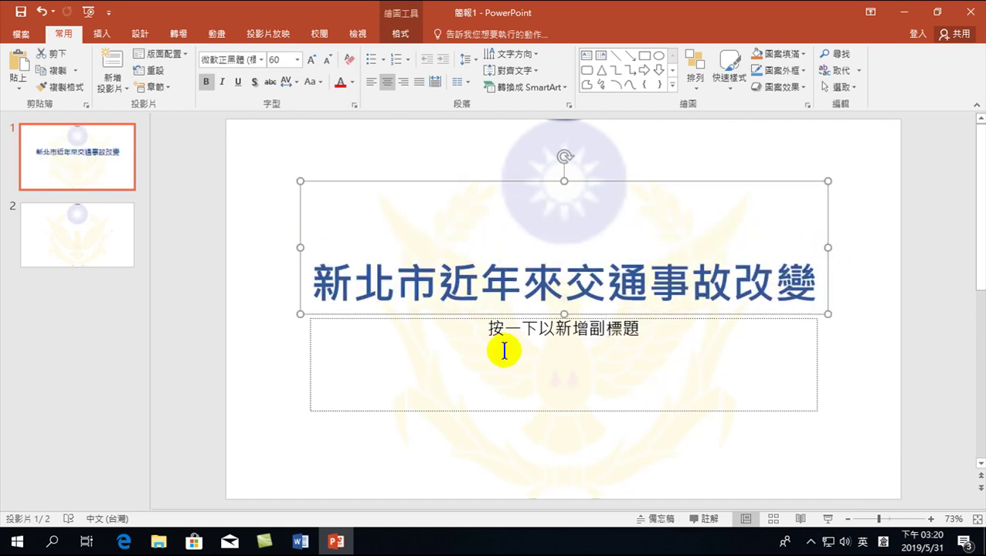
{"action": "key", "text": "ctrl+z"}
{"action": "key", "text": "ctrl+z"}
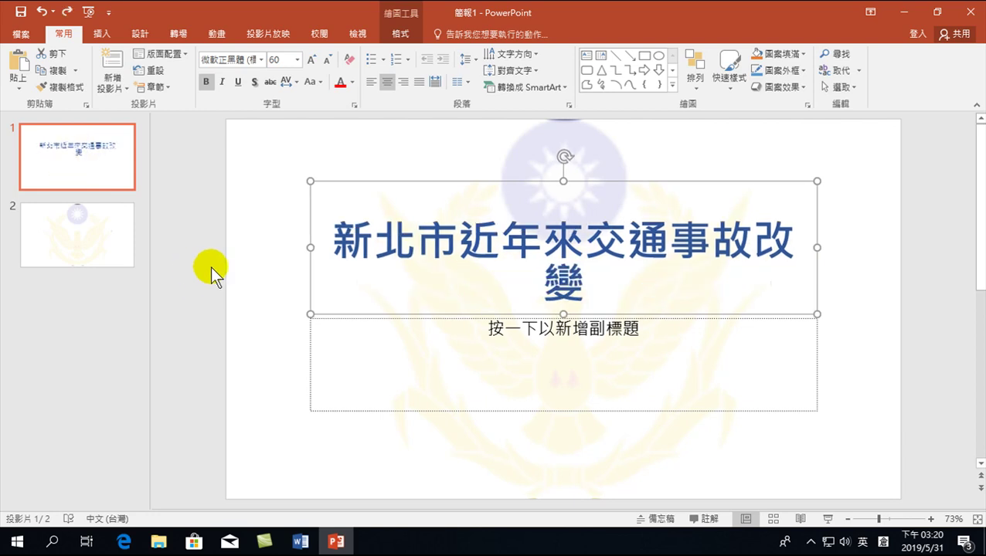
{"action": "left_click_drag", "start_coordinate": [590, 288], "coordinate": [326, 226]}
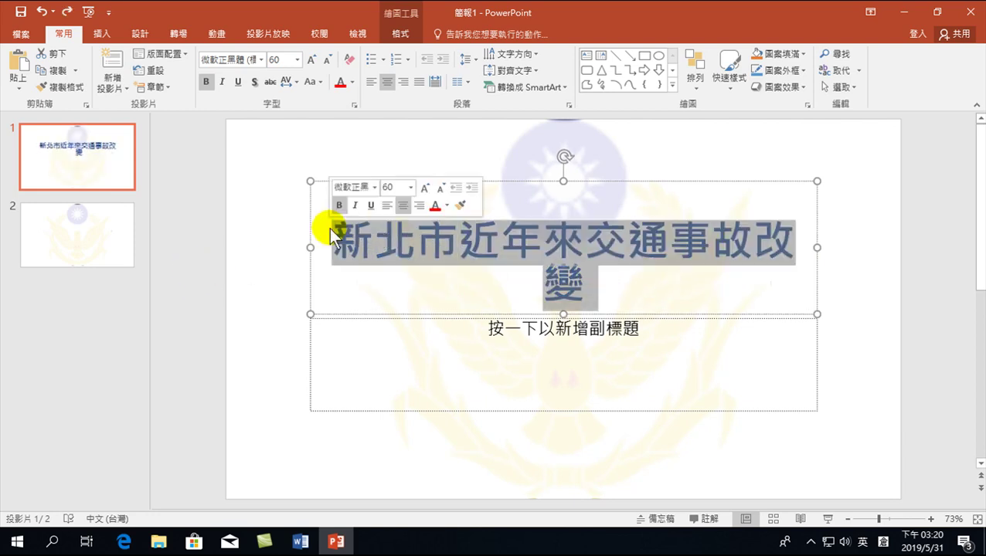
{"action": "left_click", "coordinate": [326, 60]}
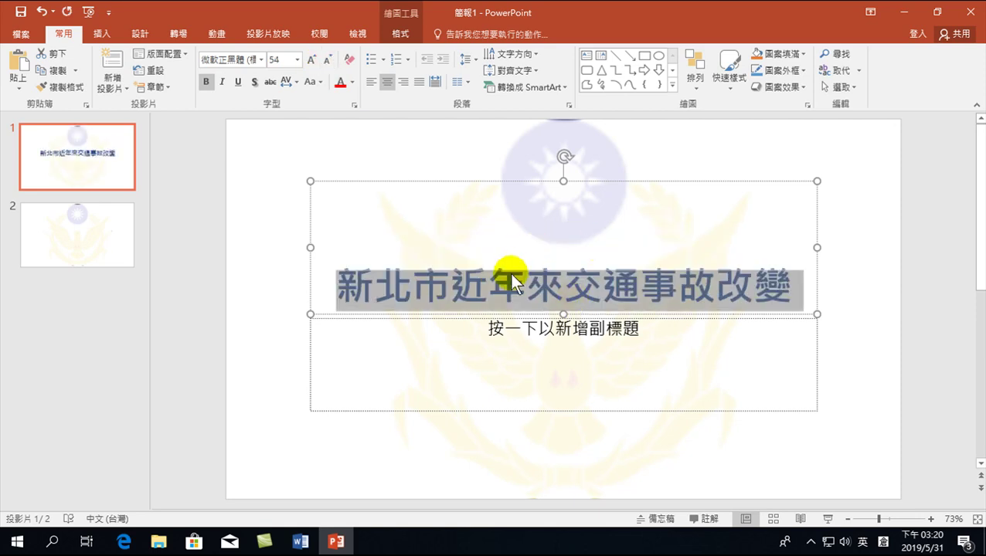
{"action": "key", "text": "ctrl+z"}
Step: Title slide 2 AAA with bullets A01 and A02, then return to slide 1
{"action": "left_click", "coordinate": [89, 234]}
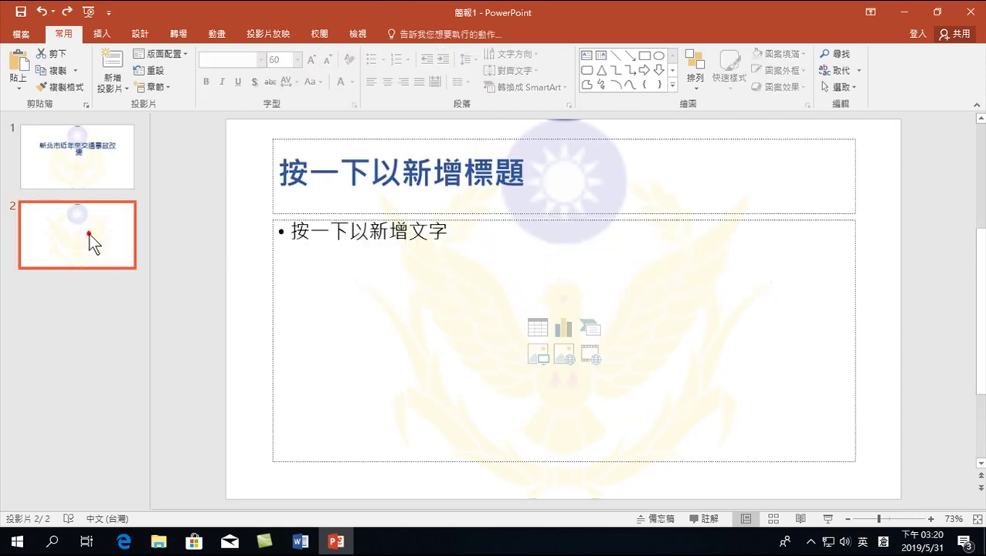
{"action": "left_click", "coordinate": [387, 168]}
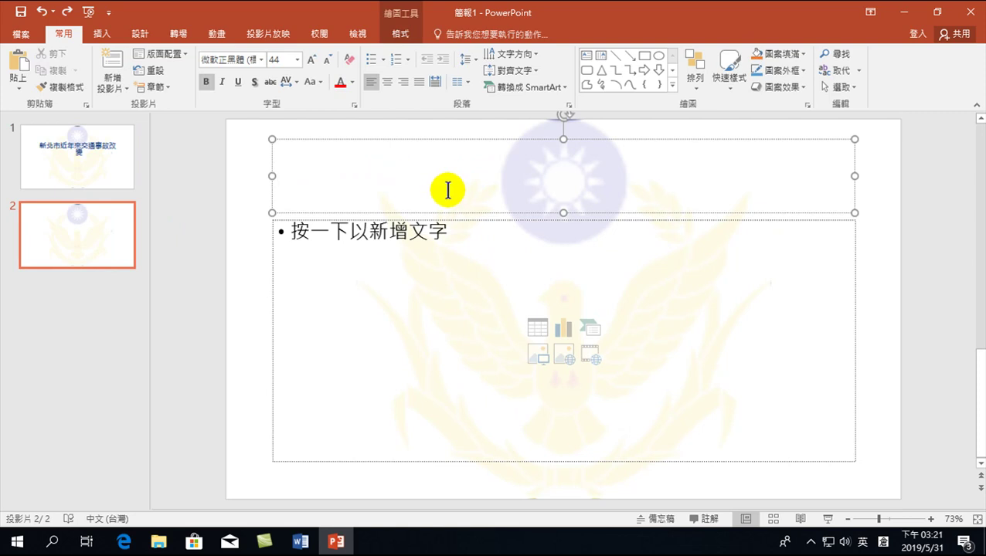
{"action": "type", "text": "AAA"}
{"action": "left_click", "coordinate": [387, 254]}
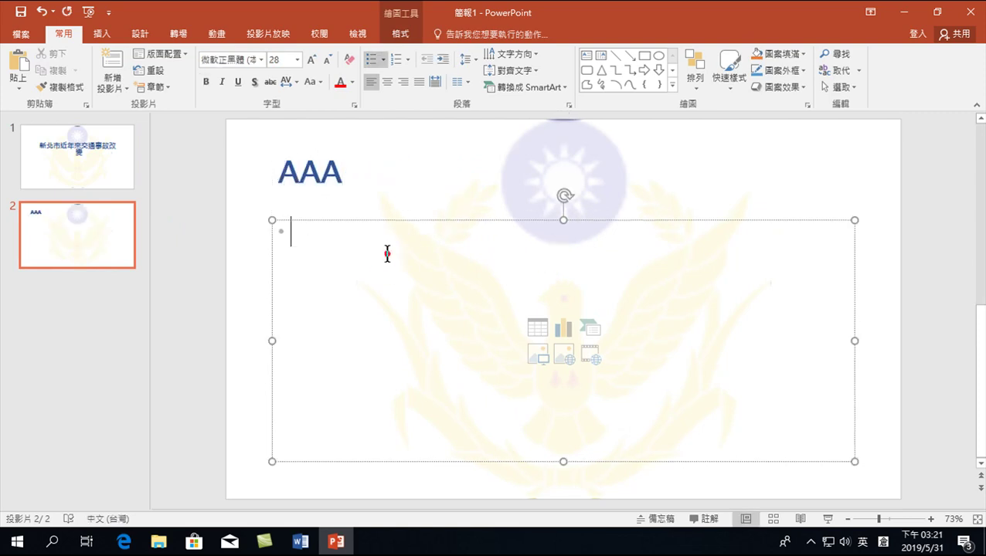
{"action": "type", "text": "A01"}
{"action": "key", "text": "Return"}
{"action": "type", "text": "A023"}
{"action": "key", "text": "BackSpace"}
{"action": "key", "text": "Return"}
{"action": "left_click", "coordinate": [78, 158]}
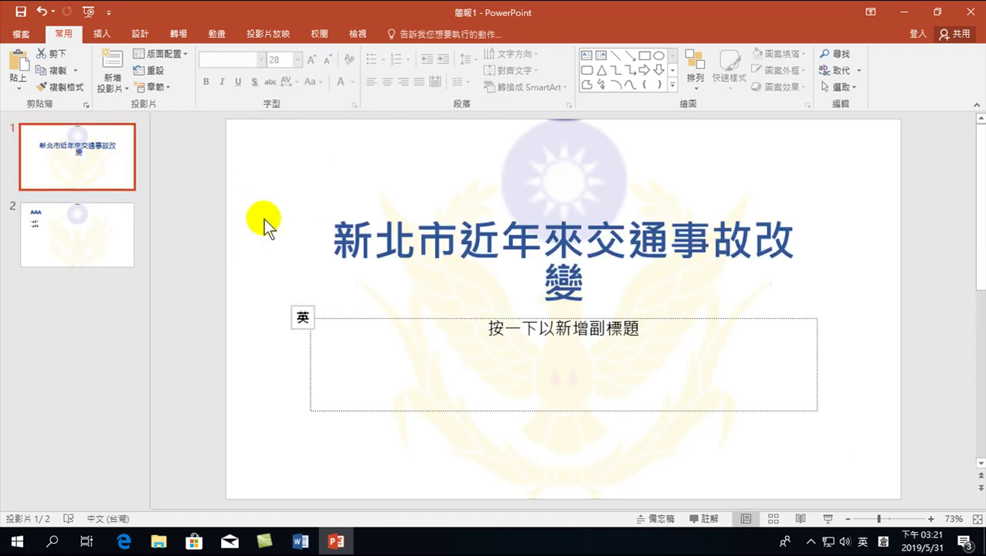
{"action": "left_click", "coordinate": [20, 34]}
Step: Cancel the Save As browse dialog and quit PowerPoint, discarding the two-slide deck
{"action": "left_click", "coordinate": [45, 177]}
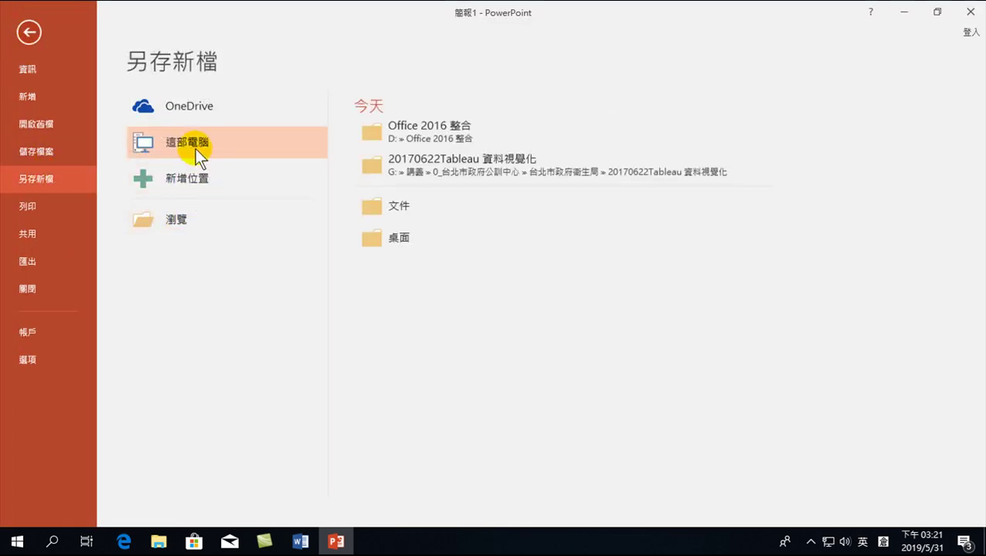
{"action": "left_click", "coordinate": [191, 217]}
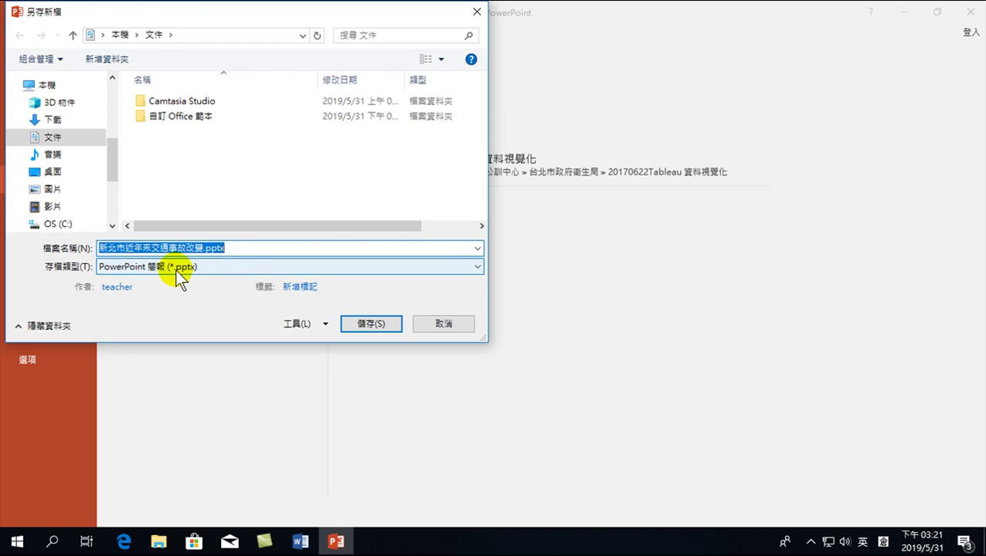
{"action": "left_click", "coordinate": [451, 324]}
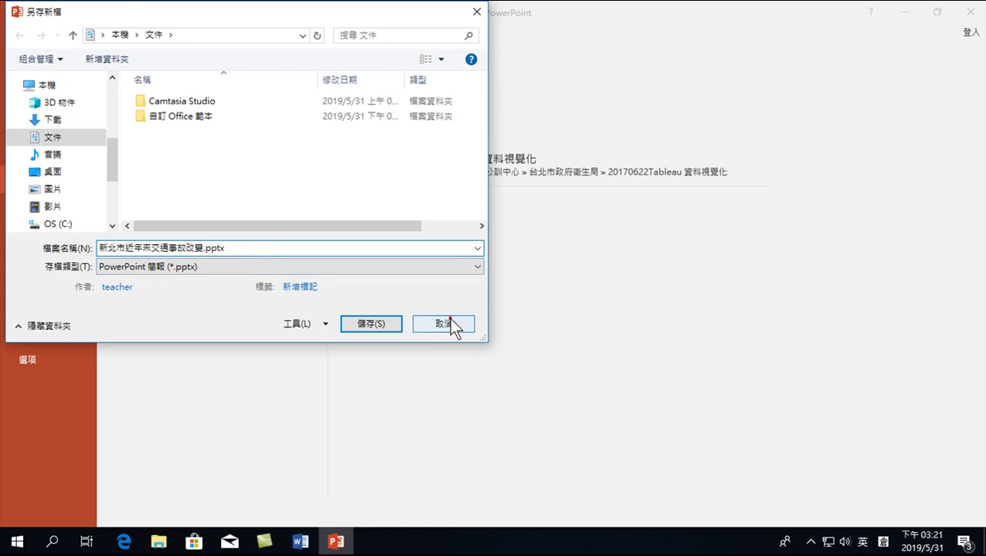
{"action": "left_click", "coordinate": [980, 8]}
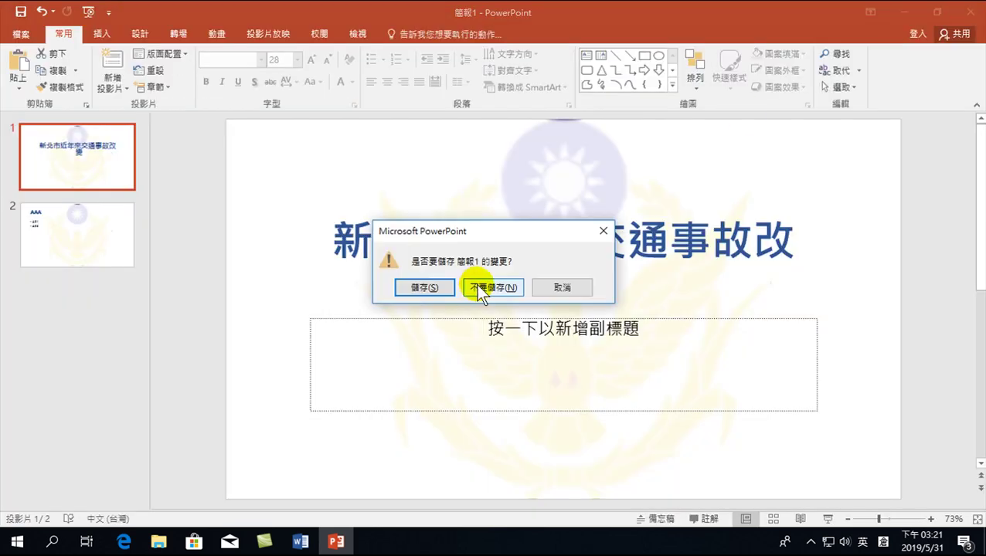
{"action": "left_click", "coordinate": [473, 290]}
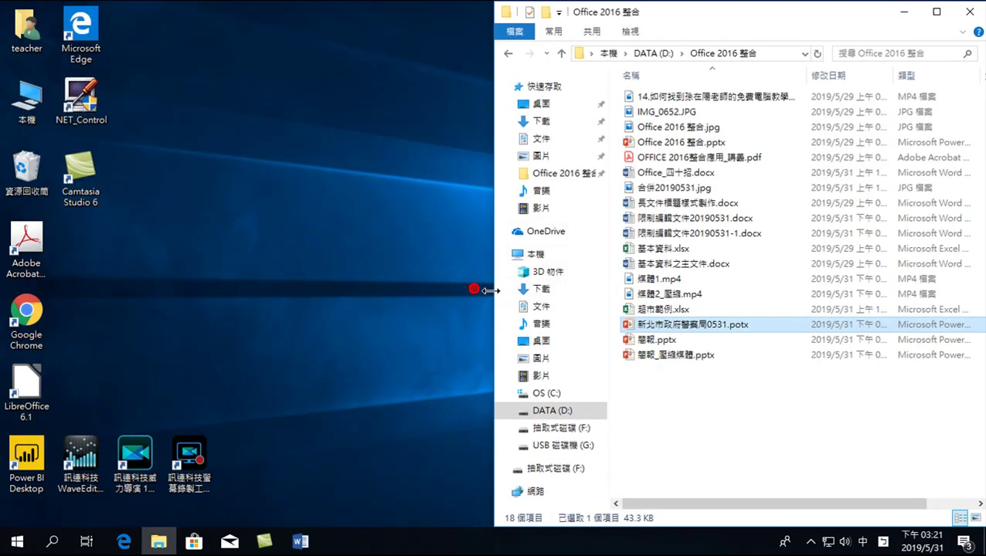
Step: Open Office_四十招.docx, close it without saving, then reopen it with links left un-updated
{"action": "left_click", "coordinate": [937, 13]}
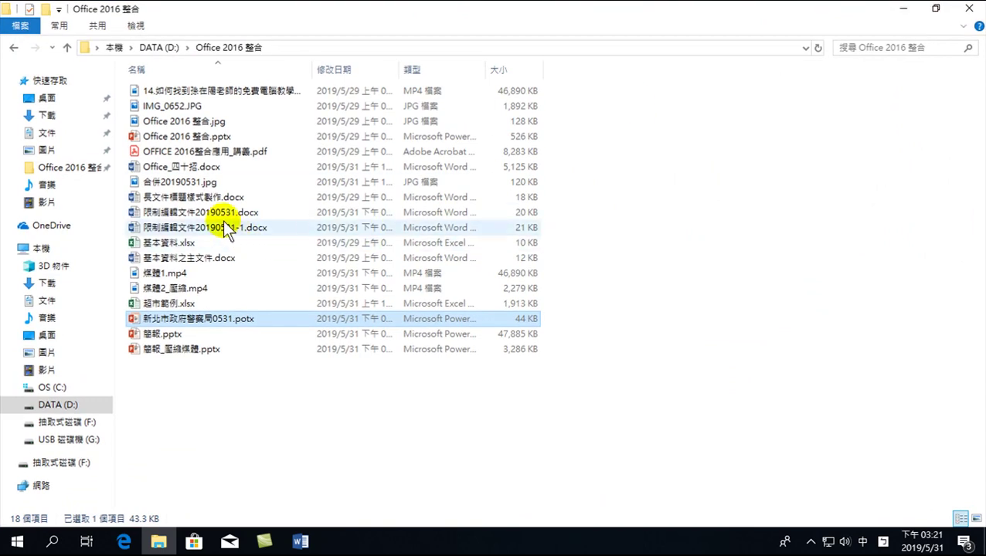
{"action": "double_click", "coordinate": [163, 170]}
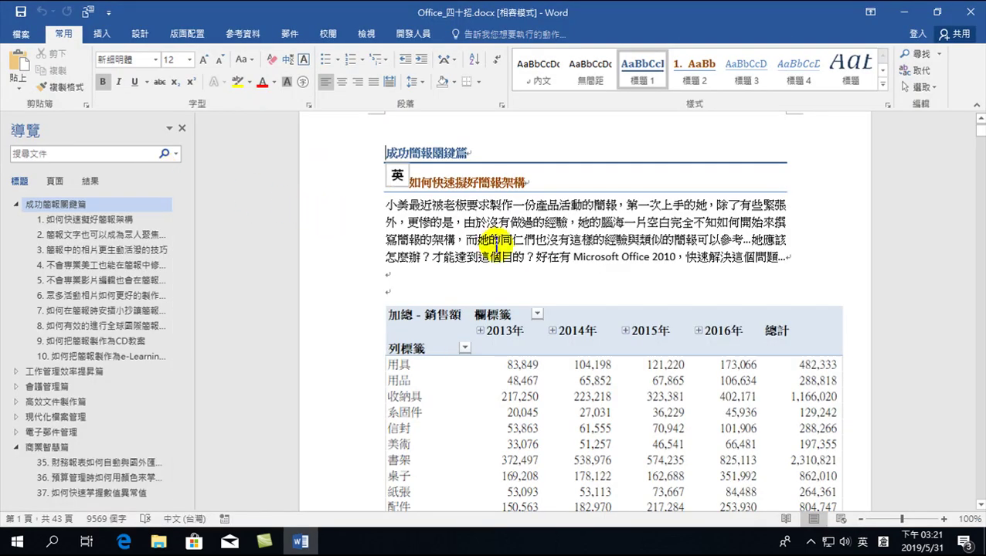
{"action": "left_click", "coordinate": [971, 12]}
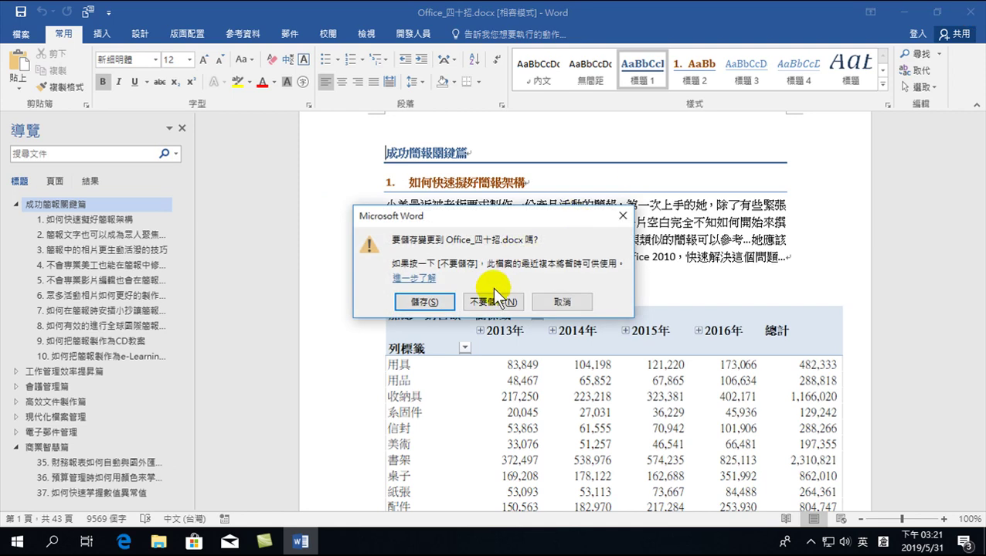
{"action": "left_click", "coordinate": [500, 301]}
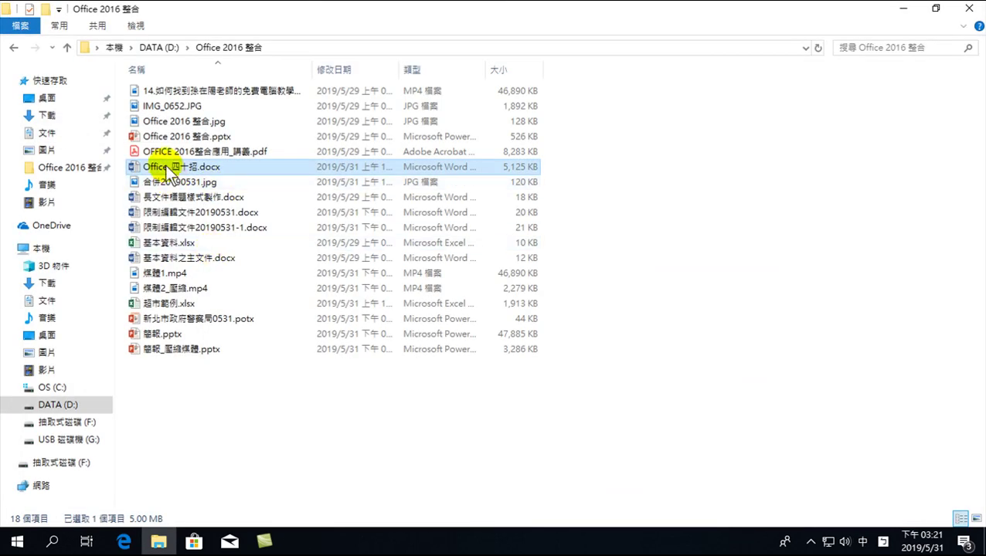
{"action": "double_click", "coordinate": [164, 169]}
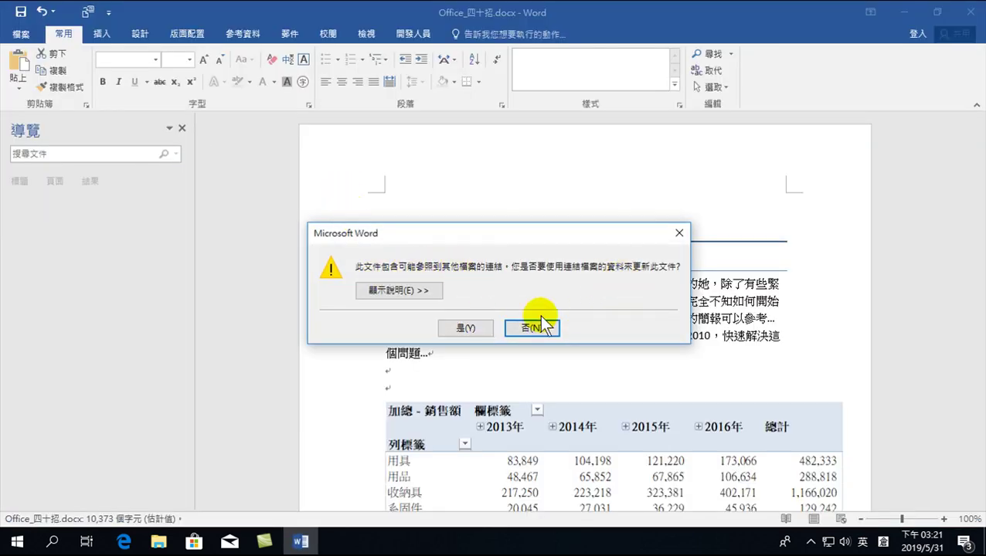
{"action": "left_click", "coordinate": [467, 329]}
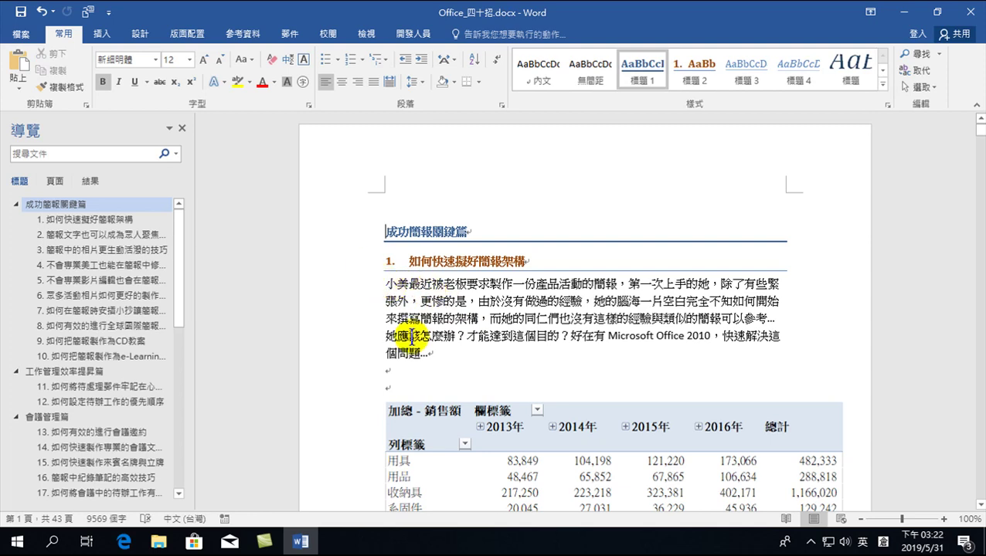
Step: Delete 小美 from the opening paragraphs of sections 1 and 13
{"action": "left_click_drag", "start_coordinate": [388, 285], "coordinate": [405, 288]}
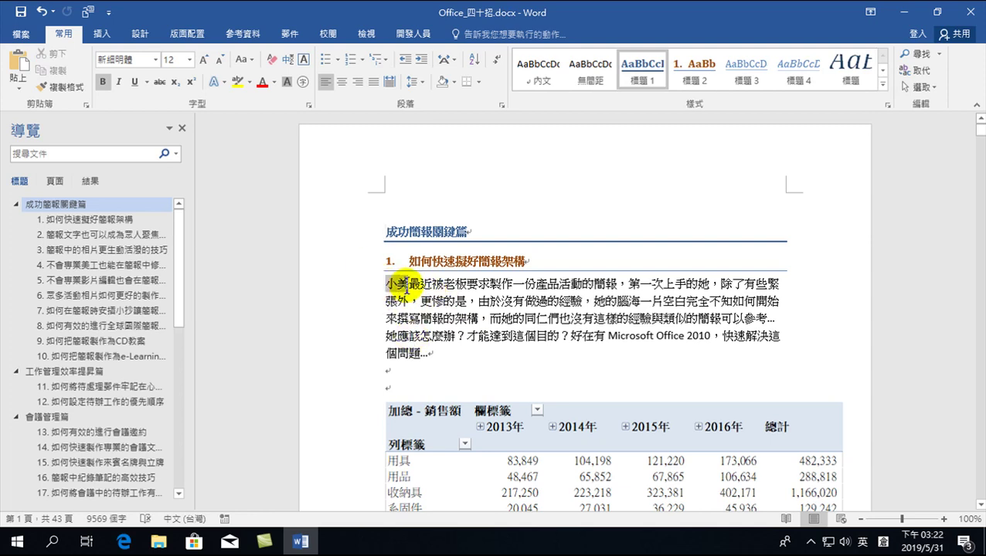
{"action": "key", "text": "Delete"}
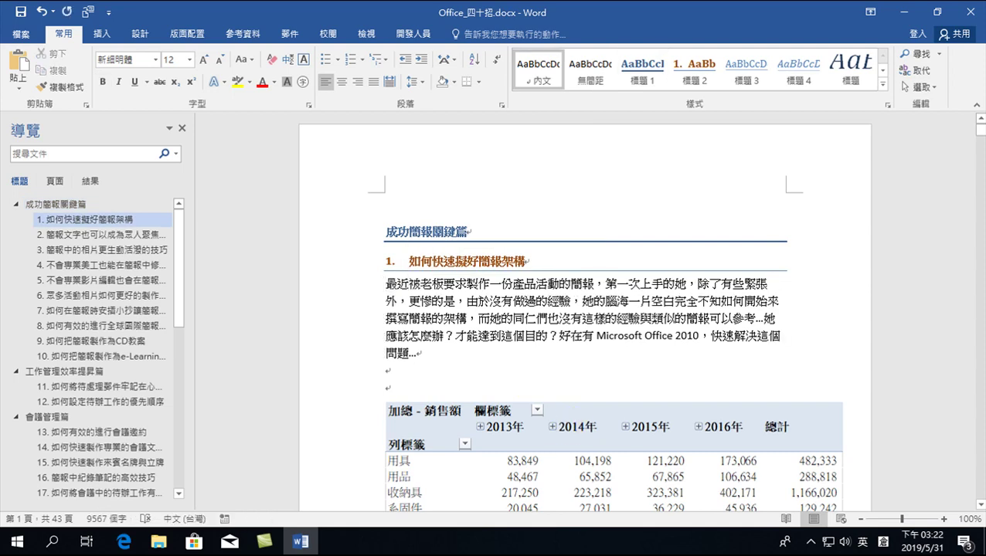
{"action": "left_click_drag", "start_coordinate": [979, 126], "coordinate": [980, 266]}
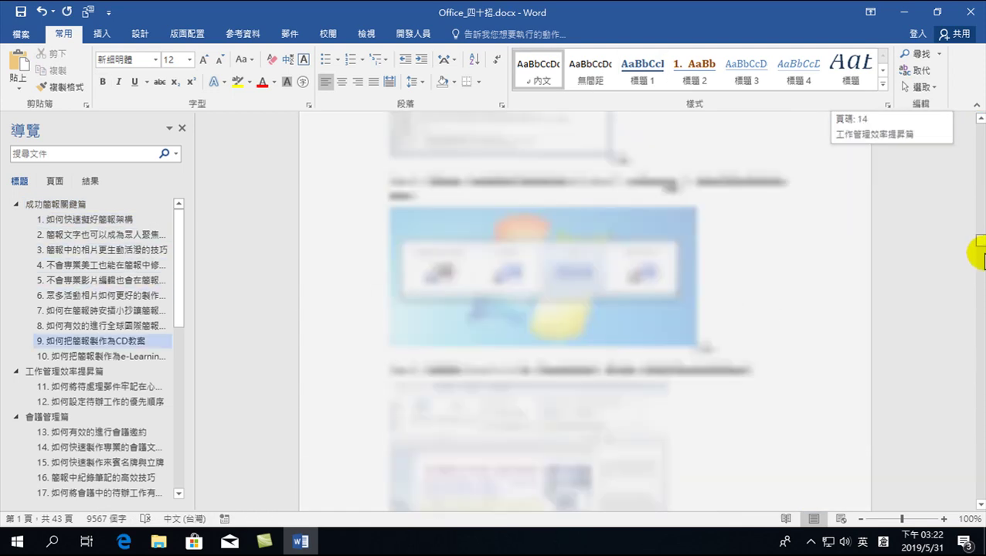
{"action": "left_click", "coordinate": [390, 227]}
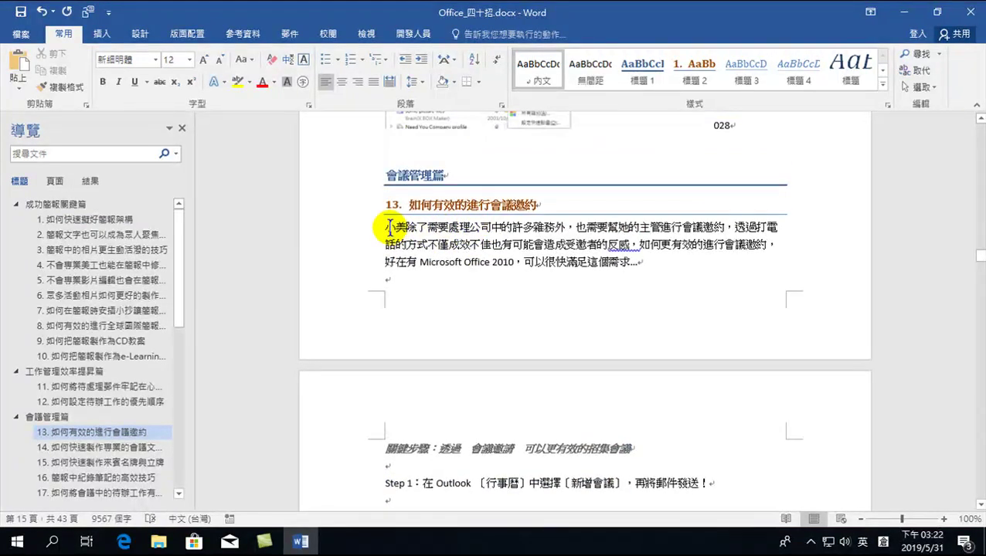
{"action": "left_click_drag", "start_coordinate": [387, 228], "coordinate": [407, 228]}
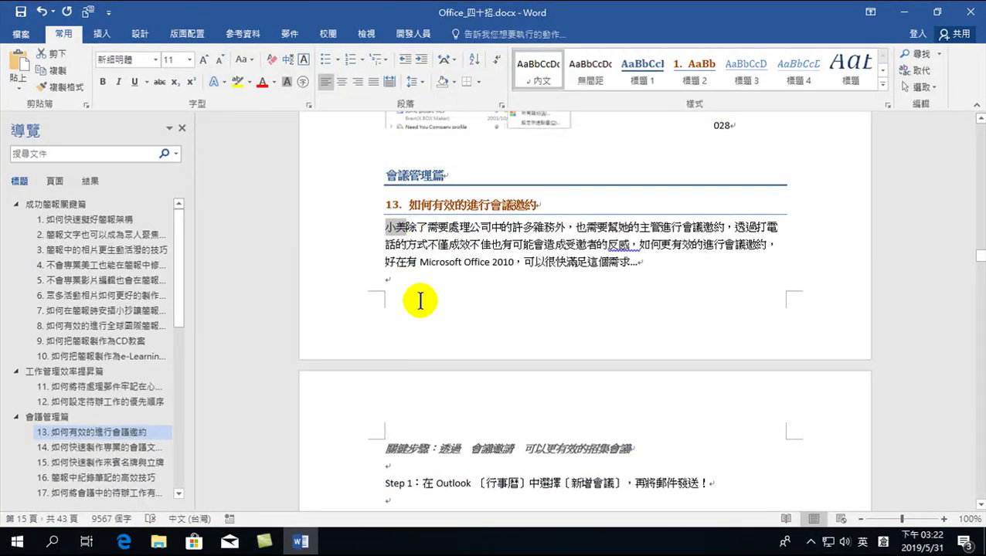
{"action": "key", "text": "Delete"}
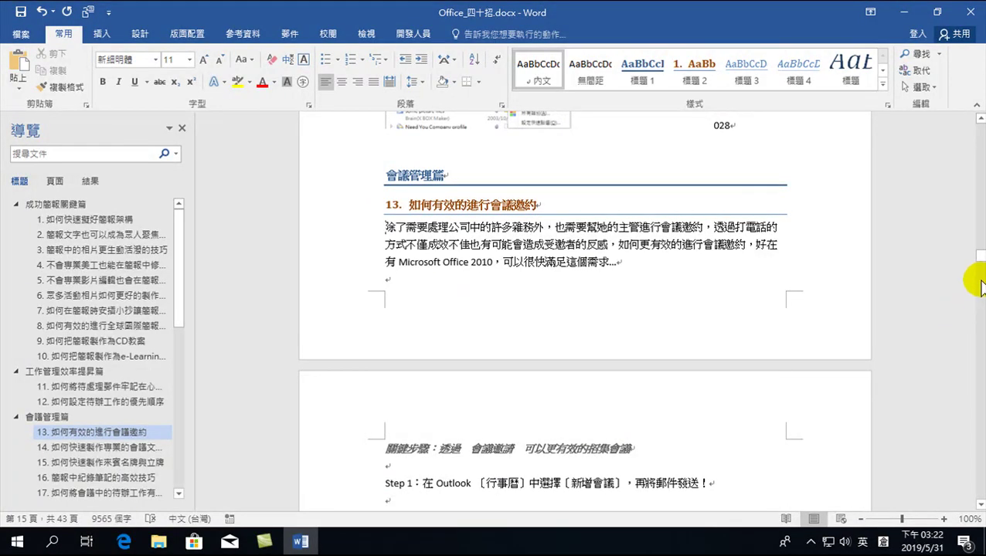
Step: Insert 123 right after 小美 in section 31's first paragraph
{"action": "left_click_drag", "start_coordinate": [979, 257], "coordinate": [975, 399]}
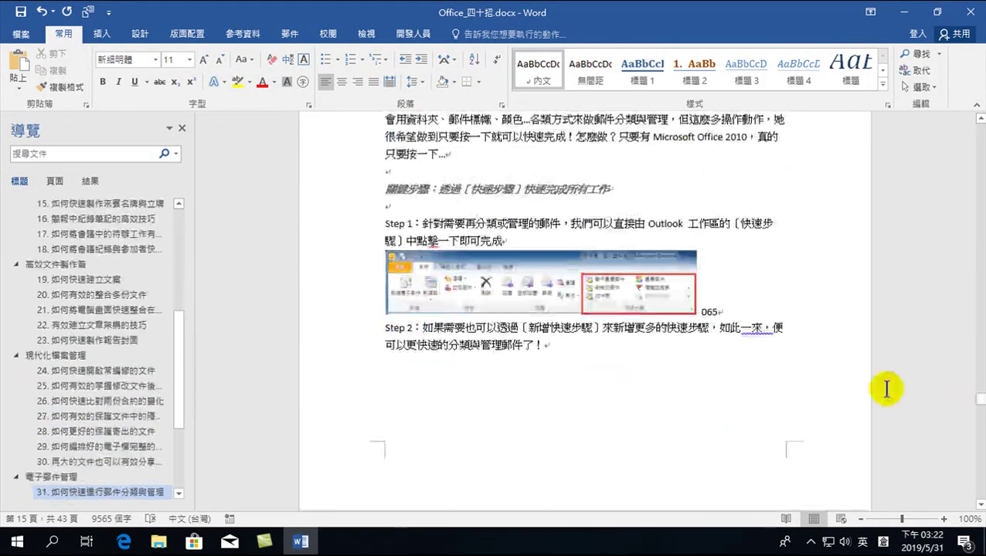
{"action": "scroll", "coordinate": [400, 214], "scroll_direction": "up", "scroll_amount": 2}
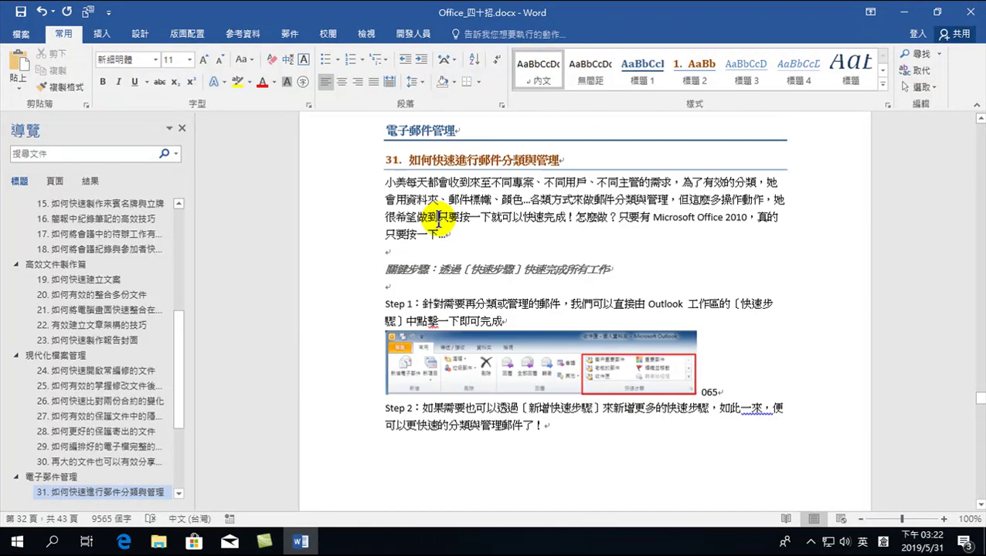
{"action": "left_click", "coordinate": [398, 203]}
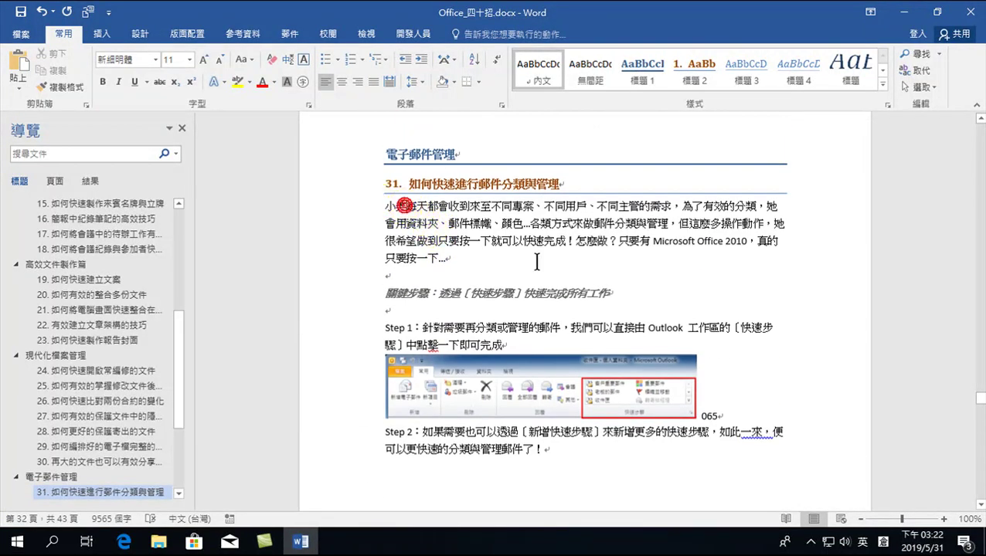
{"action": "type", "text": "123"}
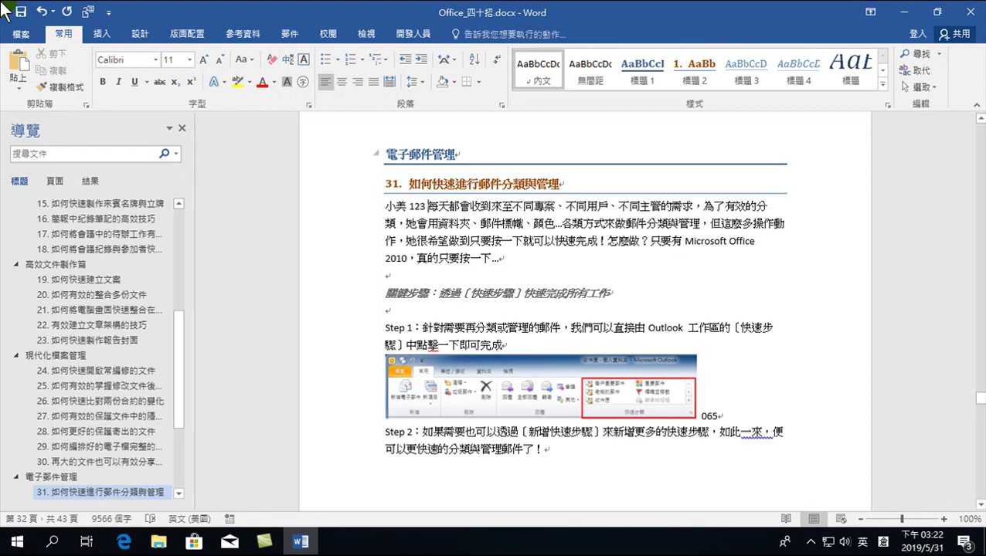
Step: Save a copy as Office_四十招_2.docx by appending _2 to the file name in Office 2016 整合
{"action": "left_click", "coordinate": [23, 35]}
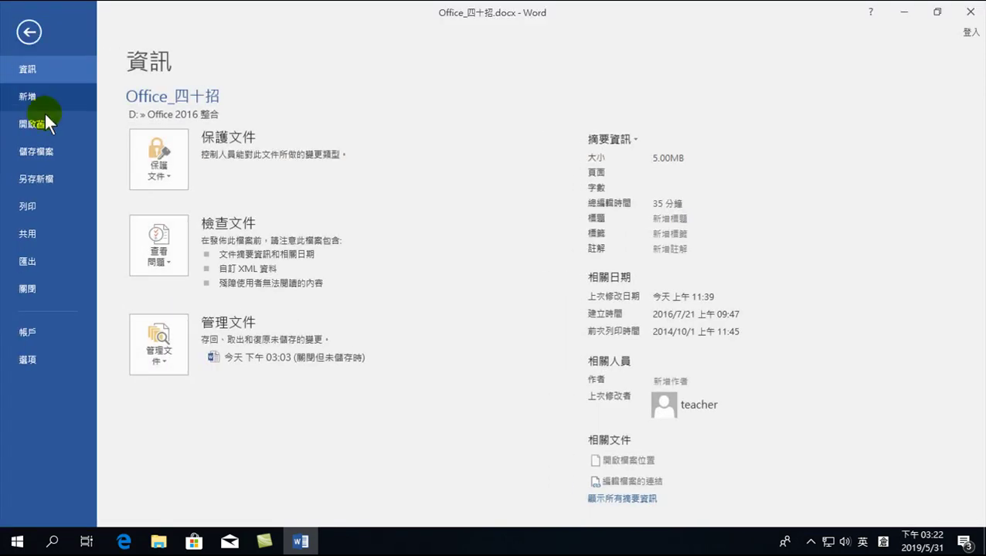
{"action": "left_click", "coordinate": [33, 174]}
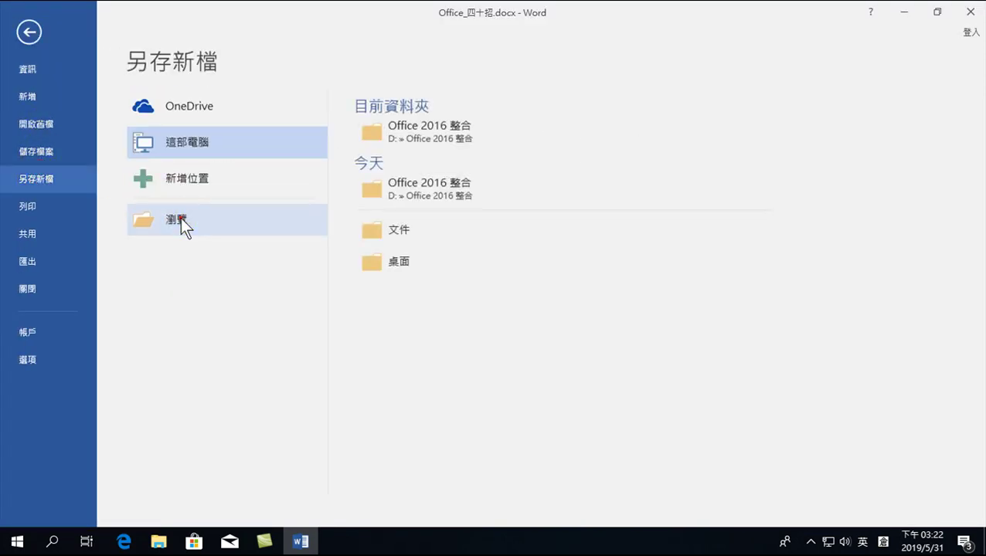
{"action": "left_click", "coordinate": [180, 219]}
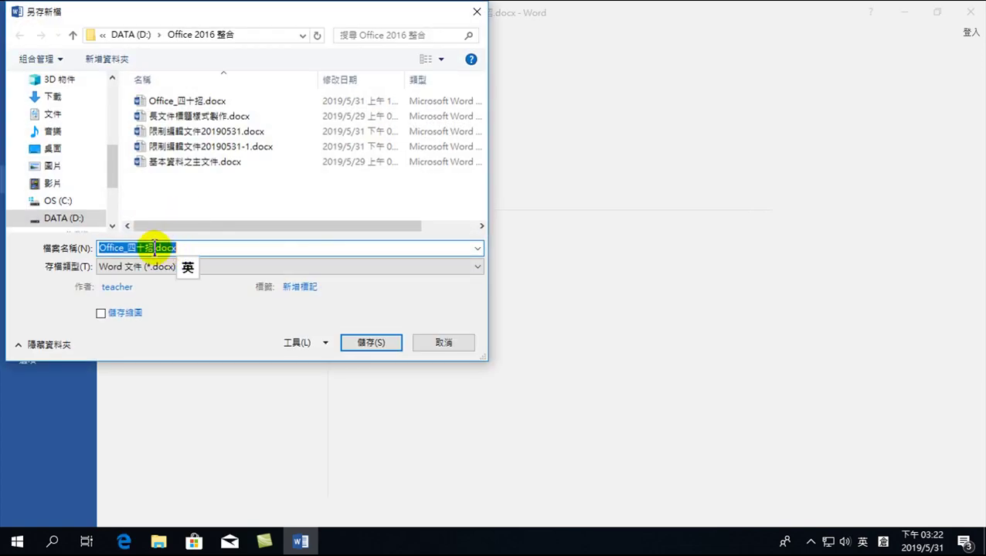
{"action": "left_click", "coordinate": [154, 247]}
{"action": "type", "text": "_2"}
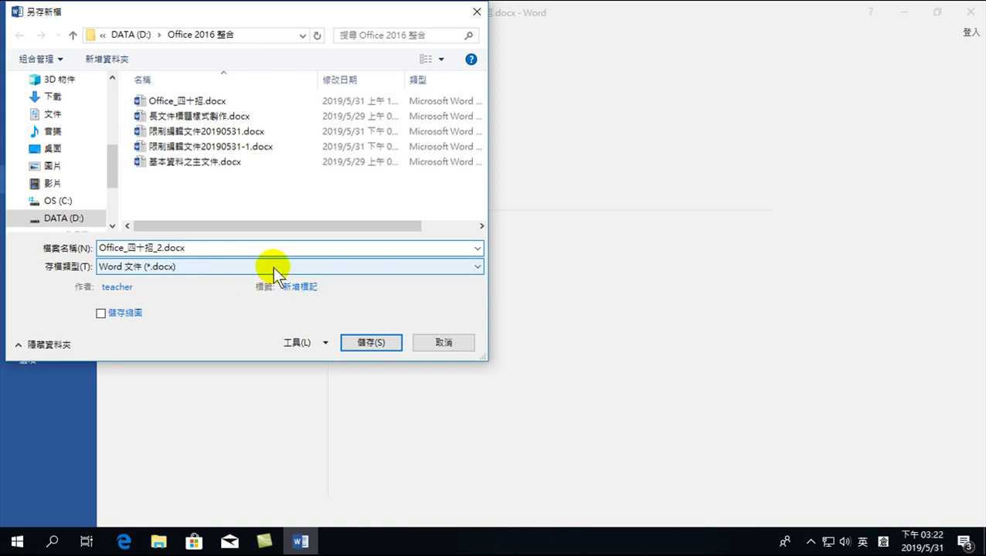
{"action": "key", "text": "Return"}
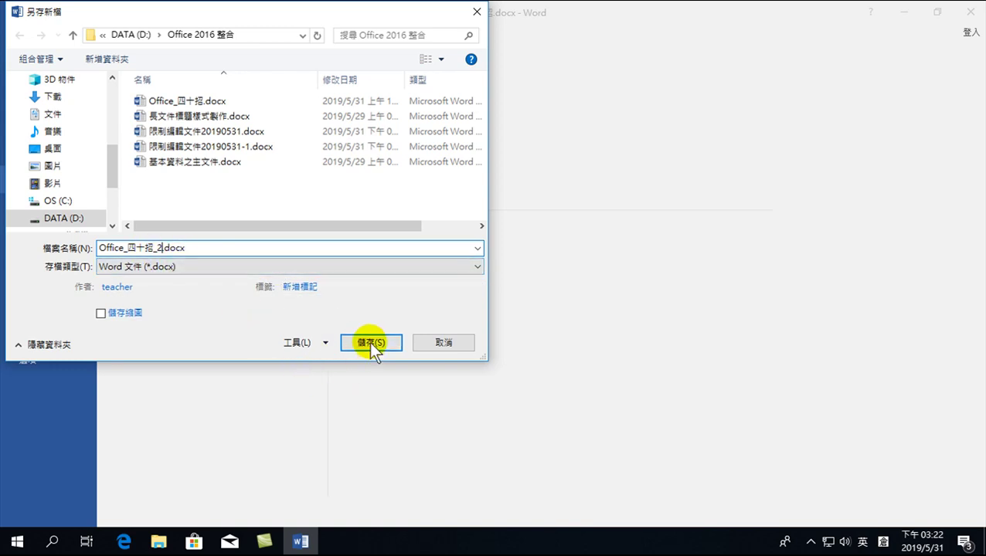
{"action": "left_click", "coordinate": [371, 343]}
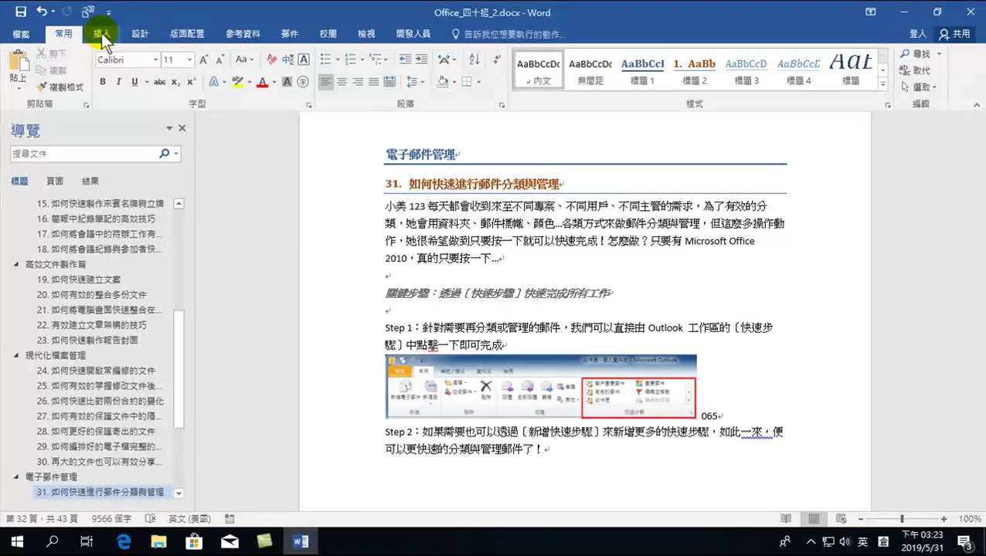
Step: Start a Review Compare and pick Office_四十招.docx as the original document
{"action": "left_click", "coordinate": [335, 32]}
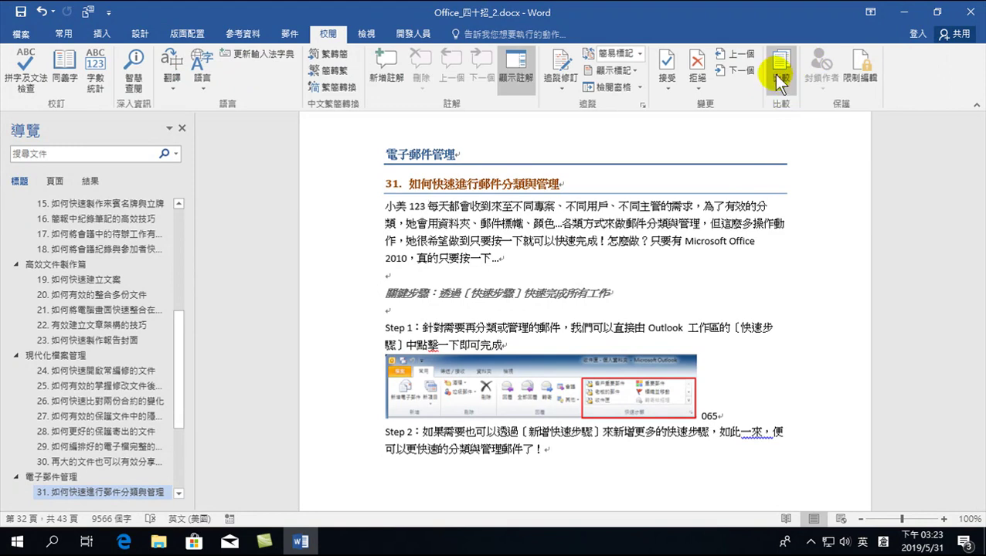
{"action": "left_click", "coordinate": [779, 77]}
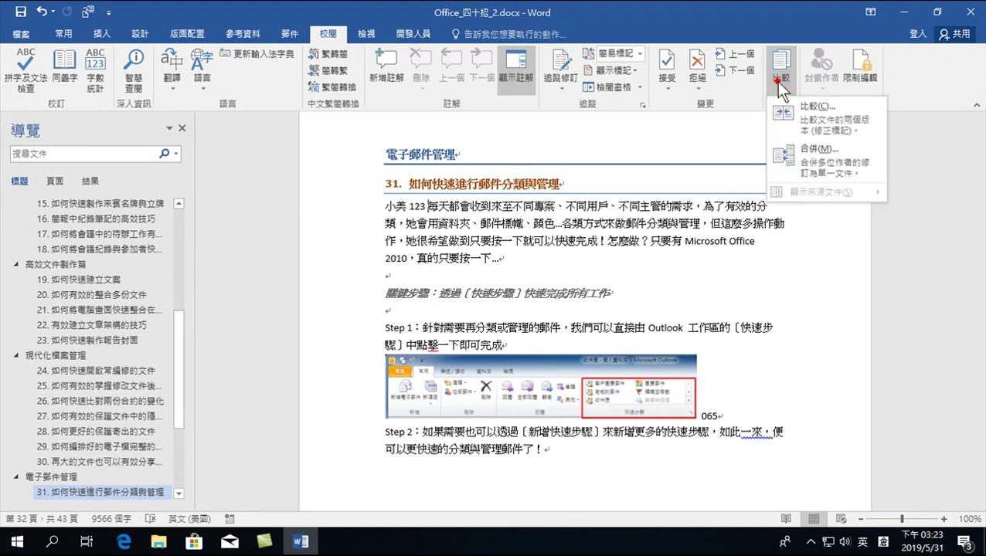
{"action": "left_click", "coordinate": [827, 116]}
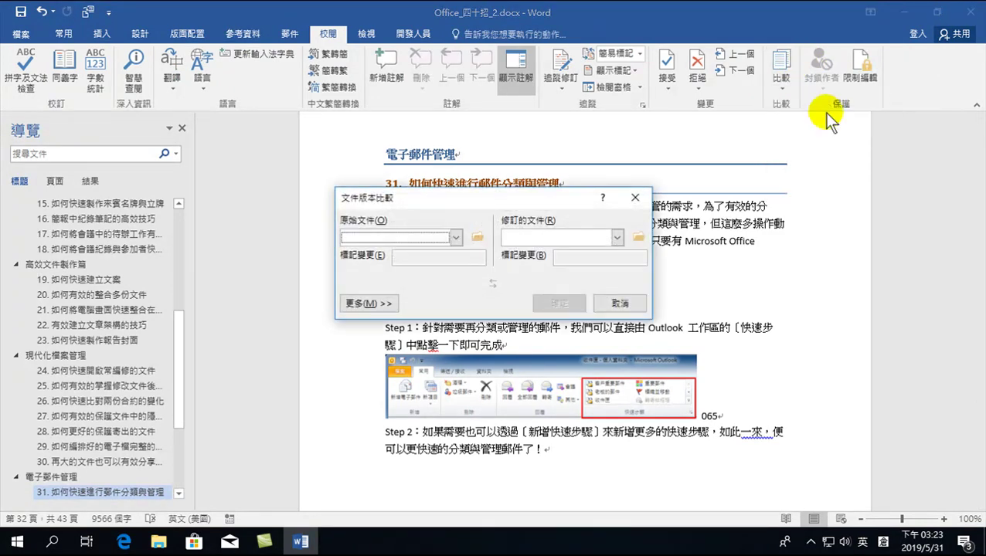
{"action": "left_click", "coordinate": [456, 237]}
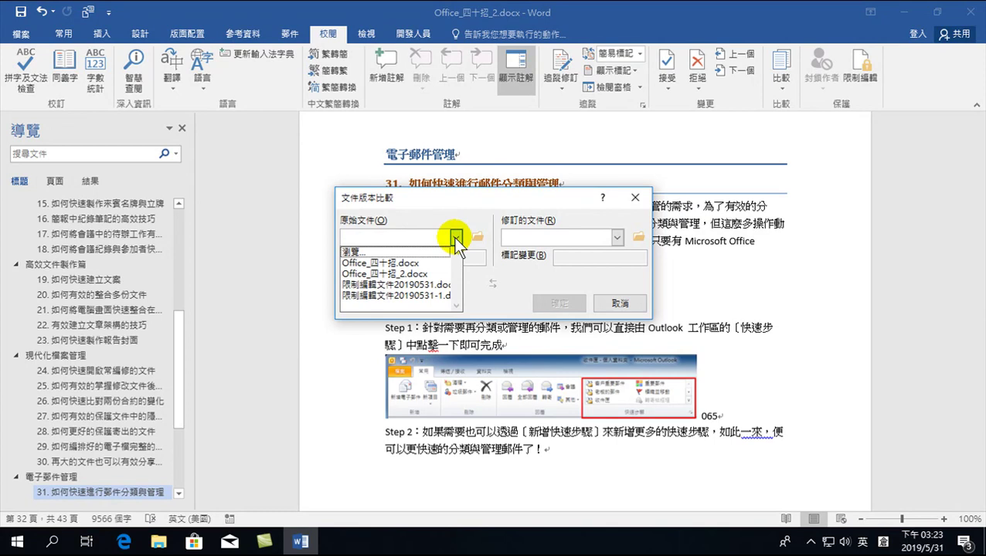
{"action": "left_click", "coordinate": [456, 237]}
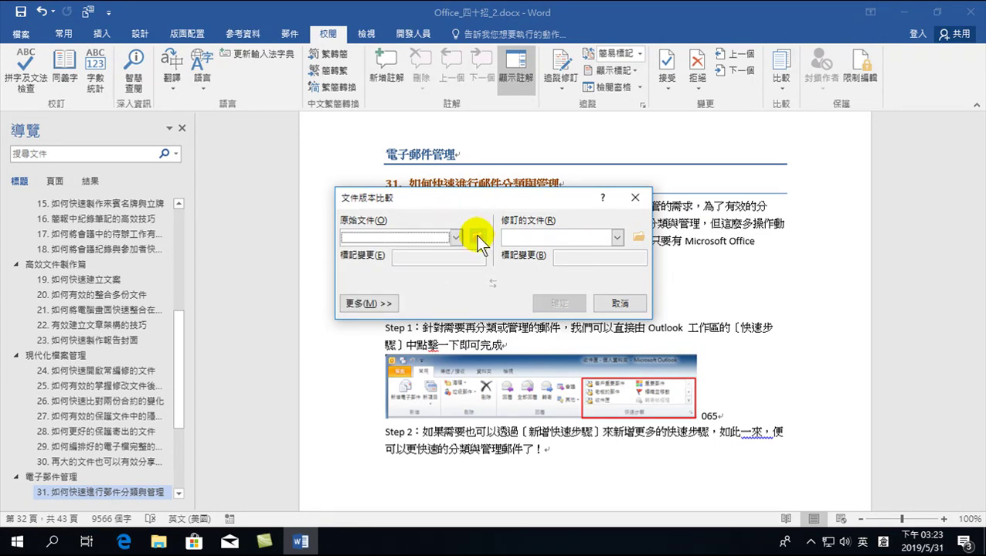
{"action": "left_click", "coordinate": [458, 237]}
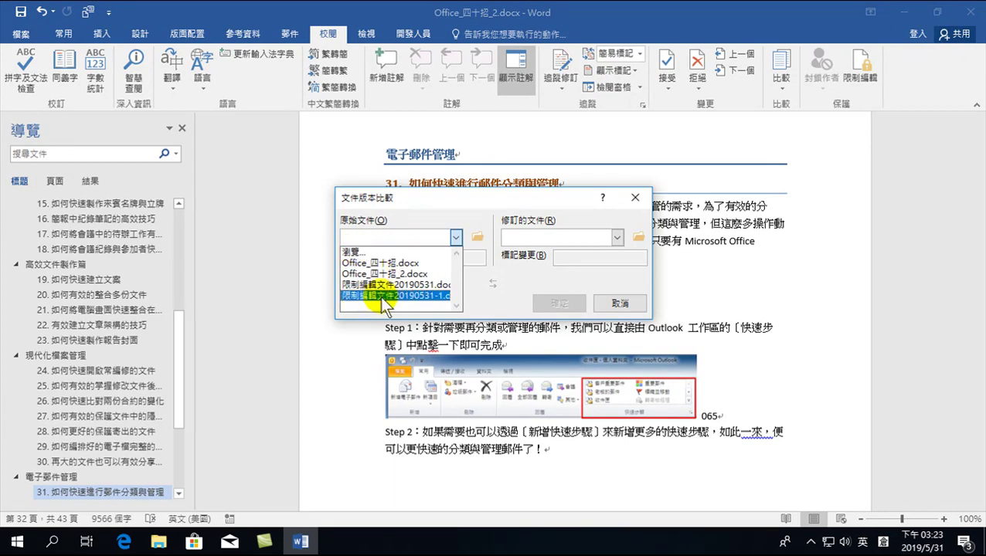
{"action": "left_click", "coordinate": [475, 239]}
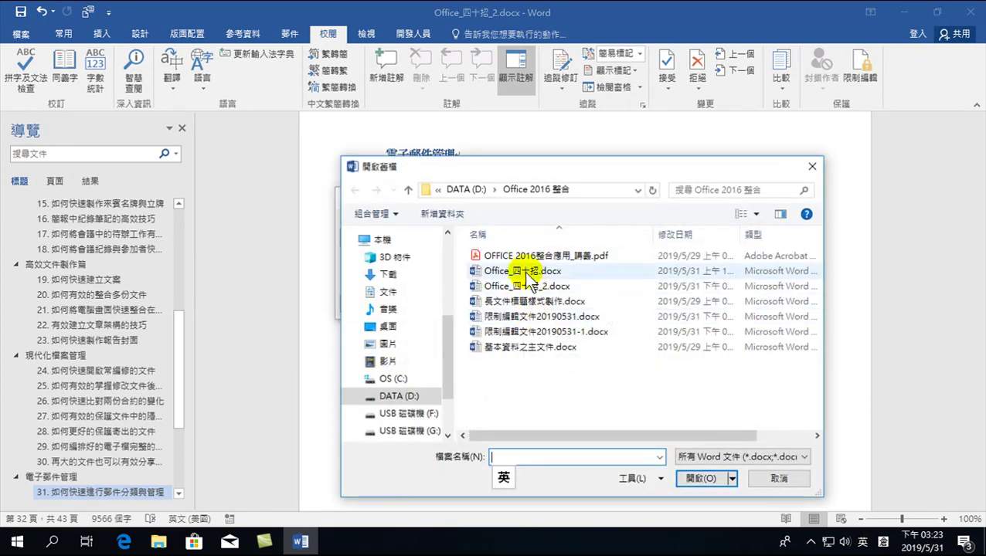
{"action": "left_click", "coordinate": [508, 272]}
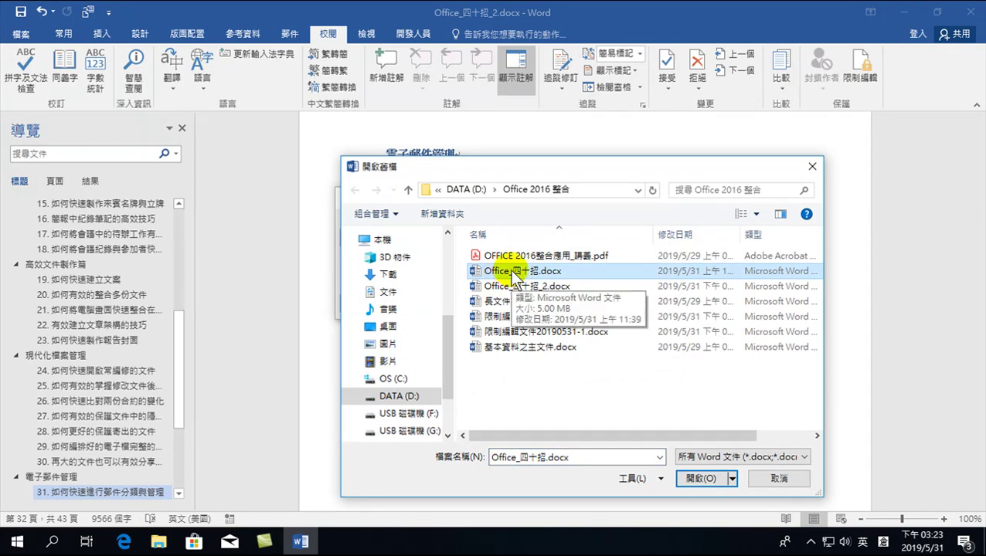
{"action": "left_click", "coordinate": [699, 476]}
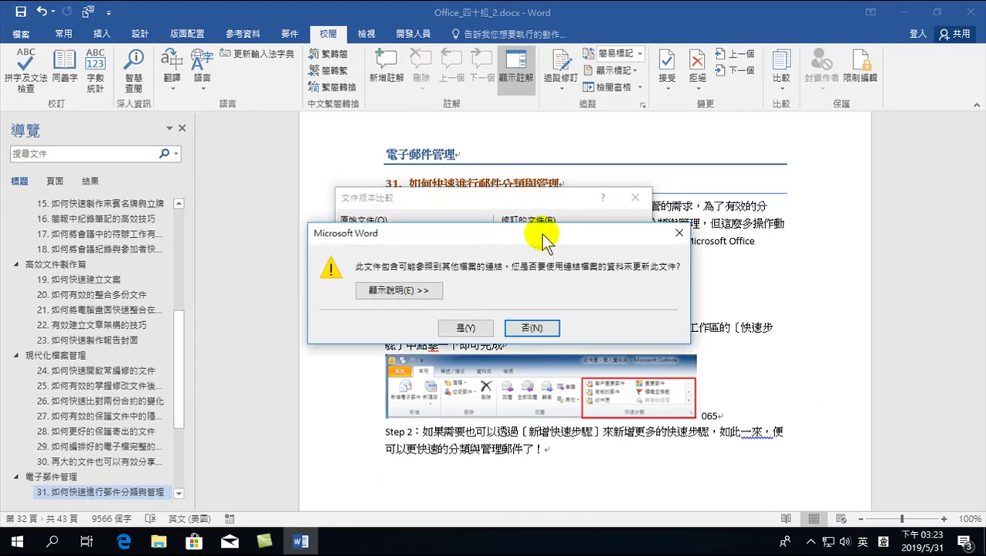
{"action": "left_click", "coordinate": [485, 327]}
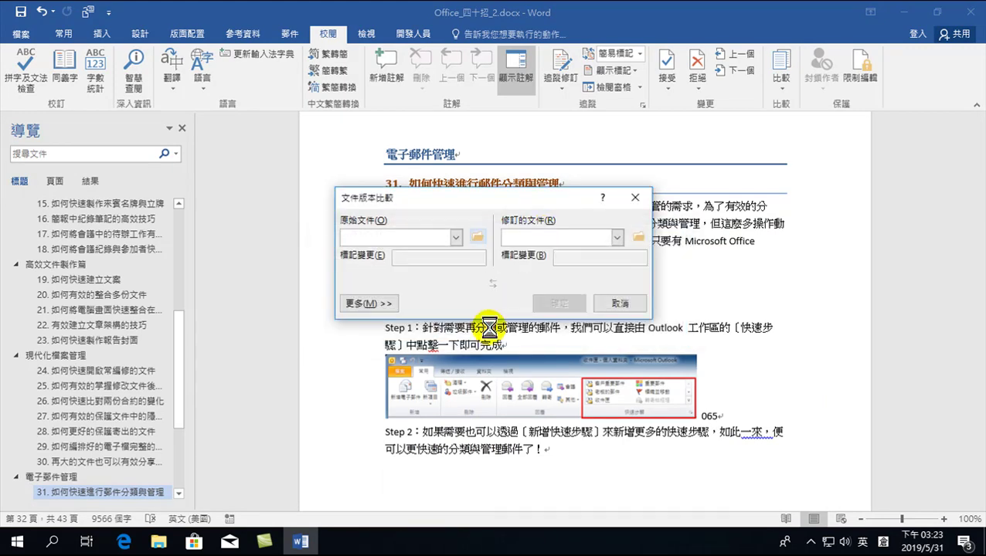
Step: Choose Office_四十招_2.docx as the revised document and run the comparison
{"action": "left_click", "coordinate": [638, 237]}
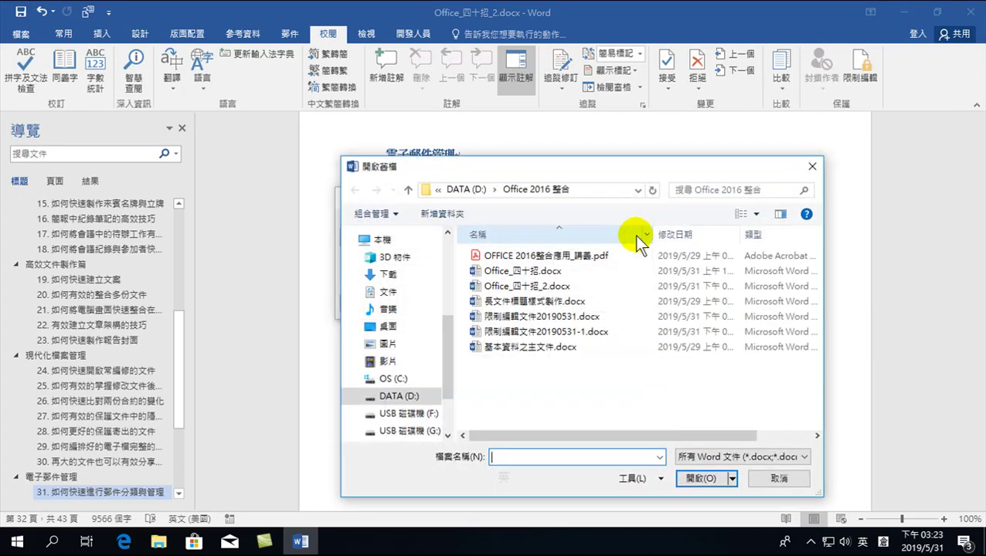
{"action": "left_click", "coordinate": [521, 285]}
{"action": "left_click", "coordinate": [698, 479]}
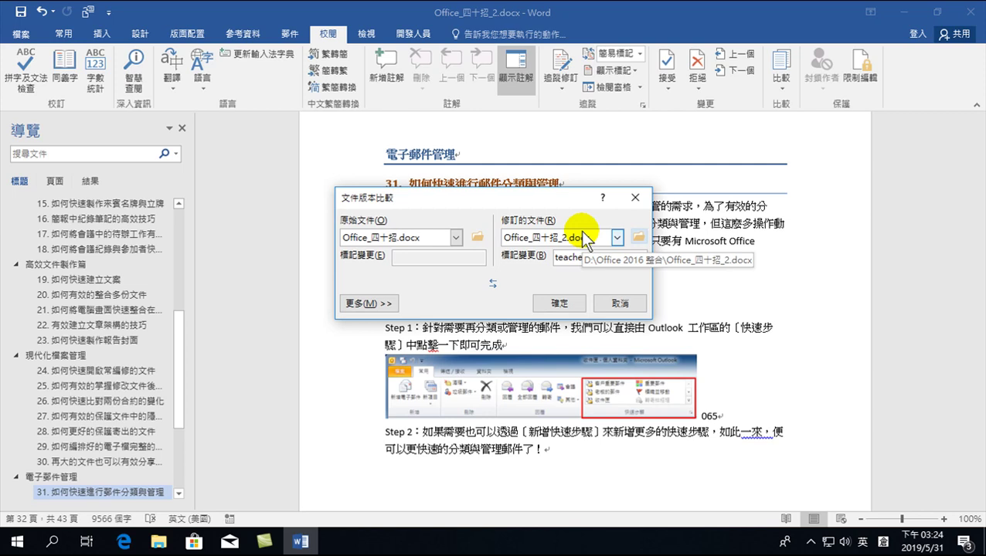
{"action": "left_click", "coordinate": [556, 302]}
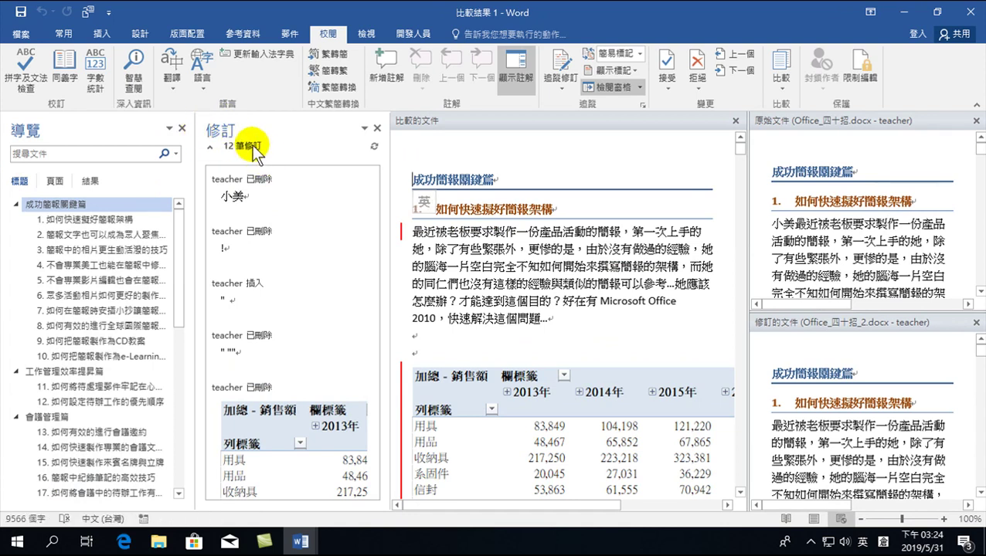
Step: Jump to the 小美 deletion, deleted exclamation mark, inserted text and deleted pivot table revisions
{"action": "left_click", "coordinate": [234, 193]}
{"action": "left_click", "coordinate": [234, 193]}
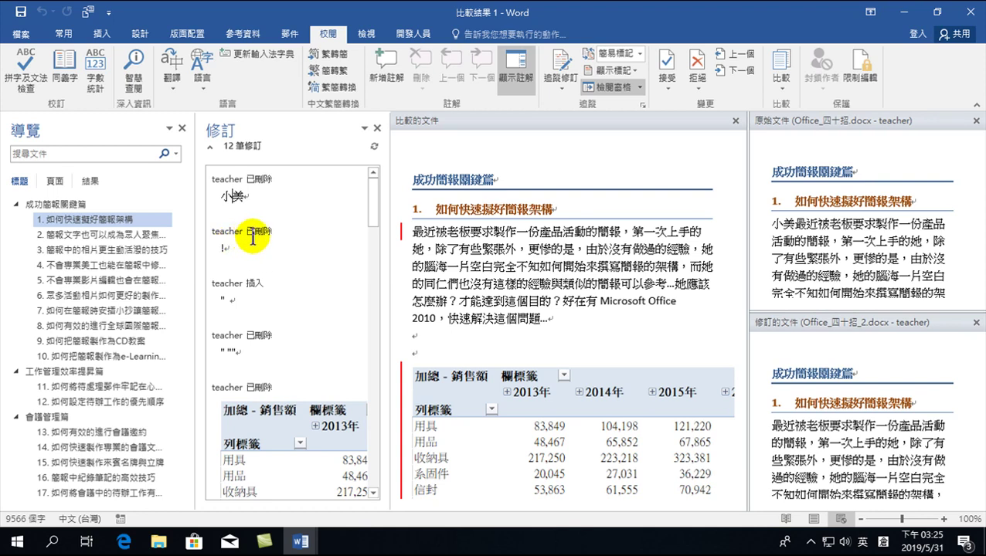
{"action": "left_click", "coordinate": [243, 253]}
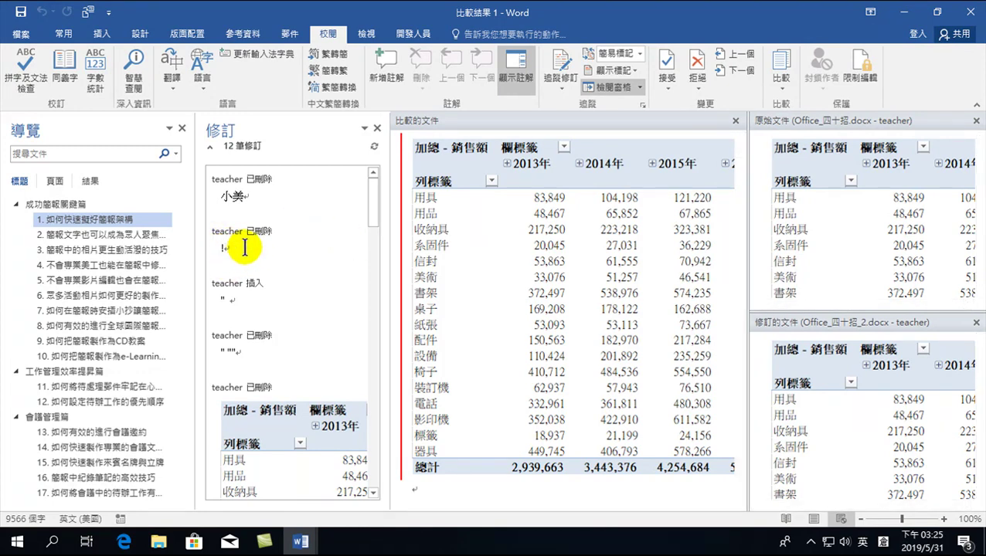
{"action": "left_click", "coordinate": [230, 300]}
{"action": "left_click", "coordinate": [221, 351]}
Step: Scroll down through the remaining revisions, including the deleted chart
{"action": "scroll", "coordinate": [255, 360], "scroll_direction": "down", "scroll_amount": 2}
{"action": "scroll", "coordinate": [259, 358], "scroll_direction": "down", "scroll_amount": 3}
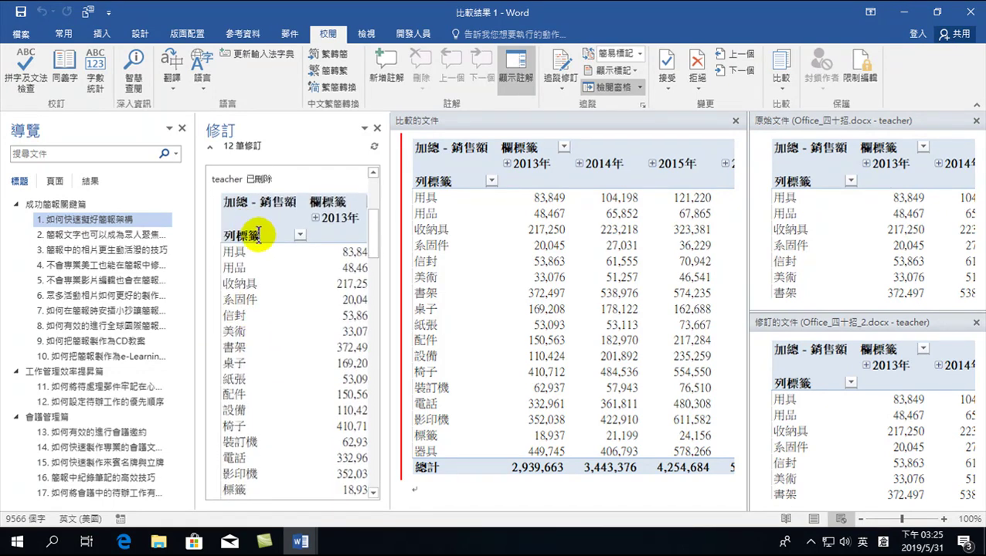
{"action": "scroll", "coordinate": [272, 292], "scroll_direction": "down", "scroll_amount": 3}
{"action": "scroll", "coordinate": [294, 335], "scroll_direction": "down", "scroll_amount": 3}
{"action": "scroll", "coordinate": [263, 317], "scroll_direction": "down", "scroll_amount": 1}
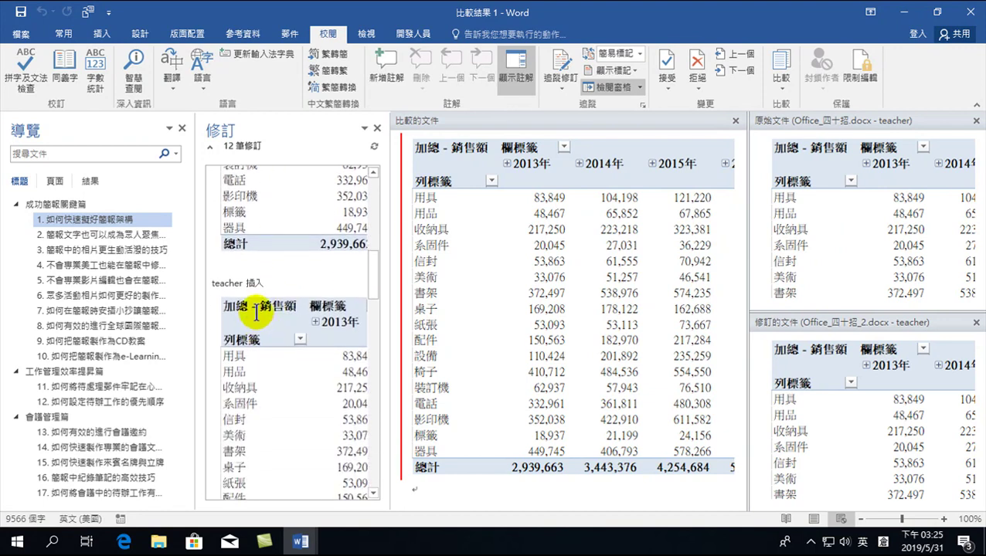
{"action": "scroll", "coordinate": [259, 312], "scroll_direction": "down", "scroll_amount": 5}
{"action": "scroll", "coordinate": [268, 330], "scroll_direction": "down", "scroll_amount": 3}
{"action": "scroll", "coordinate": [267, 332], "scroll_direction": "down", "scroll_amount": 3}
{"action": "scroll", "coordinate": [267, 332], "scroll_direction": "down", "scroll_amount": 3}
{"action": "scroll", "coordinate": [268, 332], "scroll_direction": "down", "scroll_amount": 3}
{"action": "scroll", "coordinate": [267, 337], "scroll_direction": "down", "scroll_amount": 3}
{"action": "scroll", "coordinate": [267, 337], "scroll_direction": "down", "scroll_amount": 2}
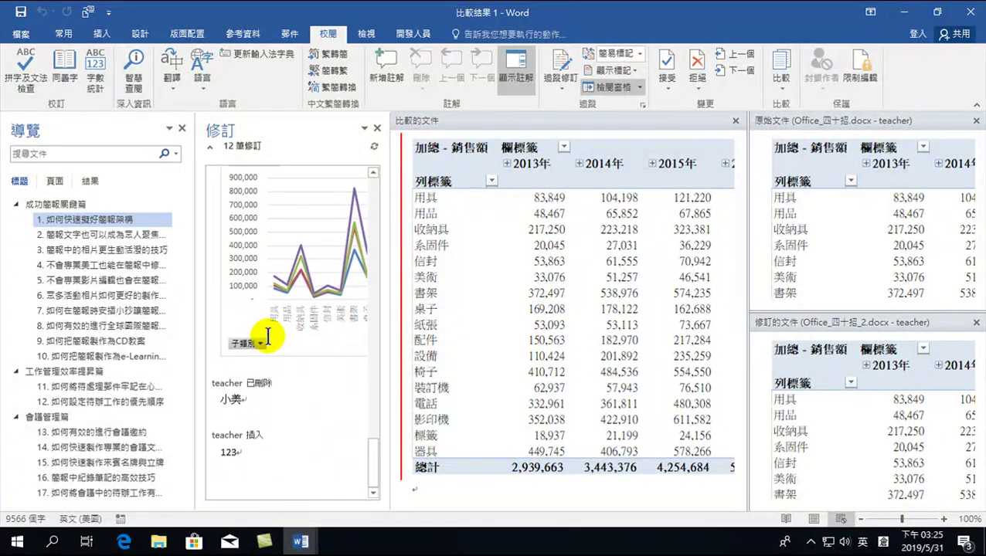
Step: Go to the 小美 123 paragraph and select the inserted 123 to check the change
{"action": "left_click", "coordinate": [224, 401]}
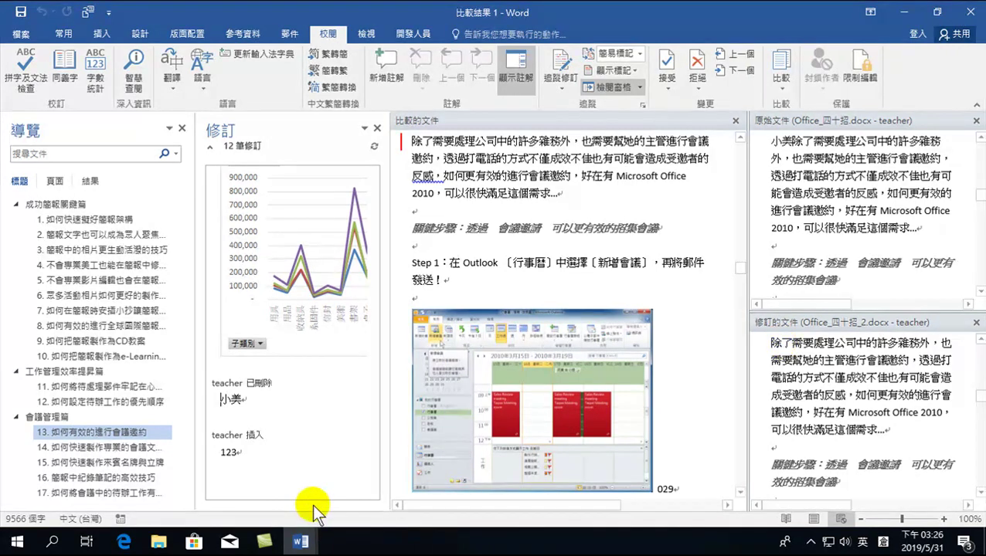
{"action": "left_click", "coordinate": [229, 452]}
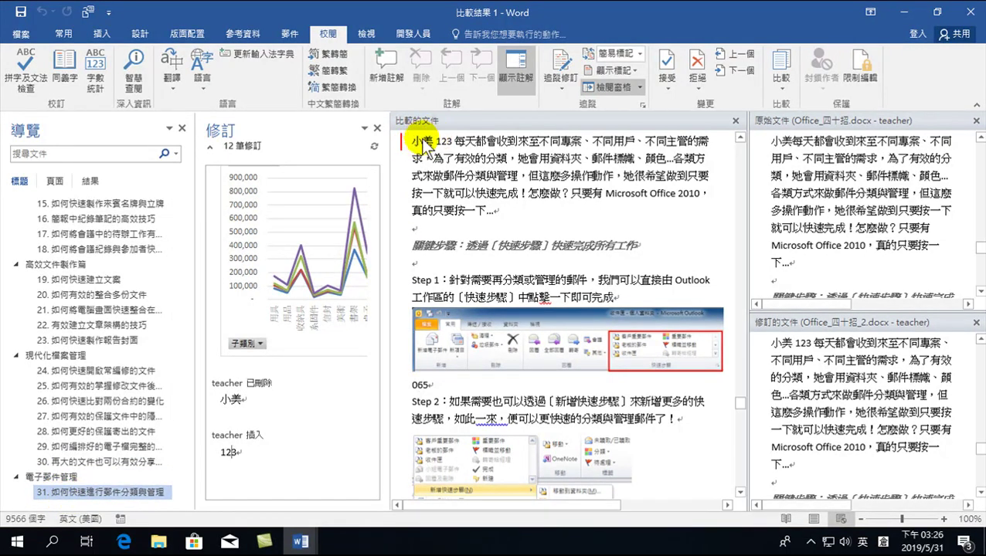
{"action": "left_click_drag", "start_coordinate": [434, 142], "coordinate": [454, 142]}
{"action": "left_click", "coordinate": [570, 141]}
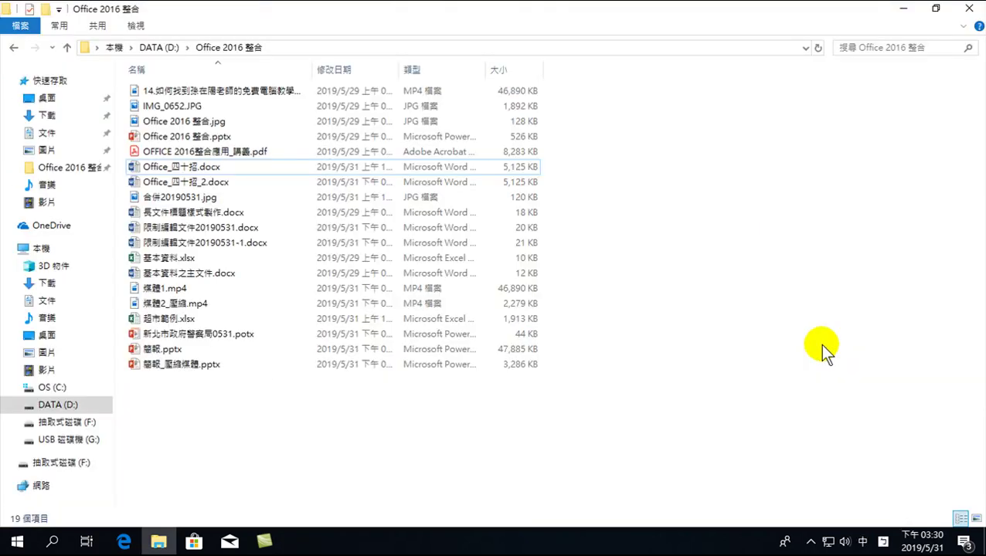
Step: Launch Word 2016 by searching 'wor' and create a blank document
{"action": "left_click", "coordinate": [52, 543]}
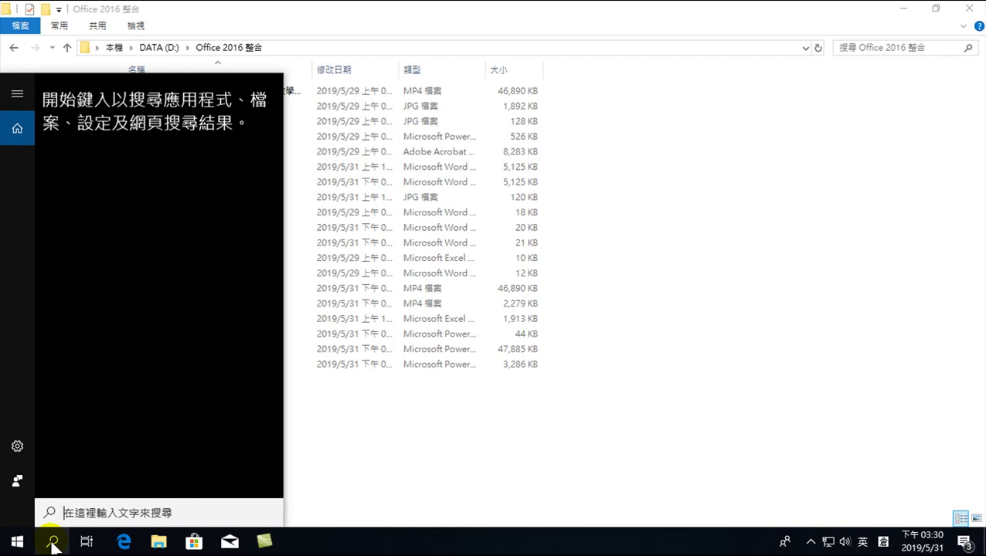
{"action": "type", "text": "wor"}
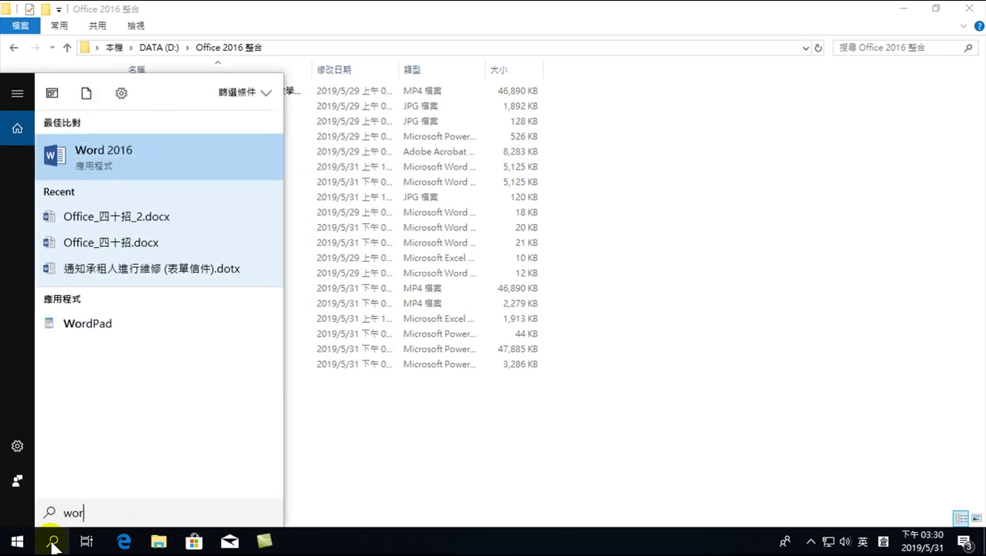
{"action": "left_click", "coordinate": [125, 154]}
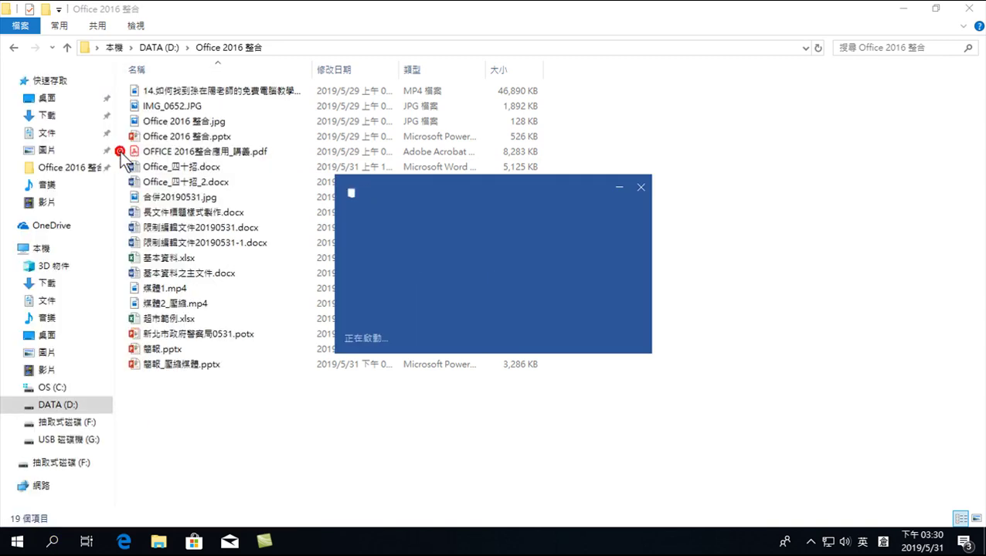
{"action": "left_click", "coordinate": [389, 186]}
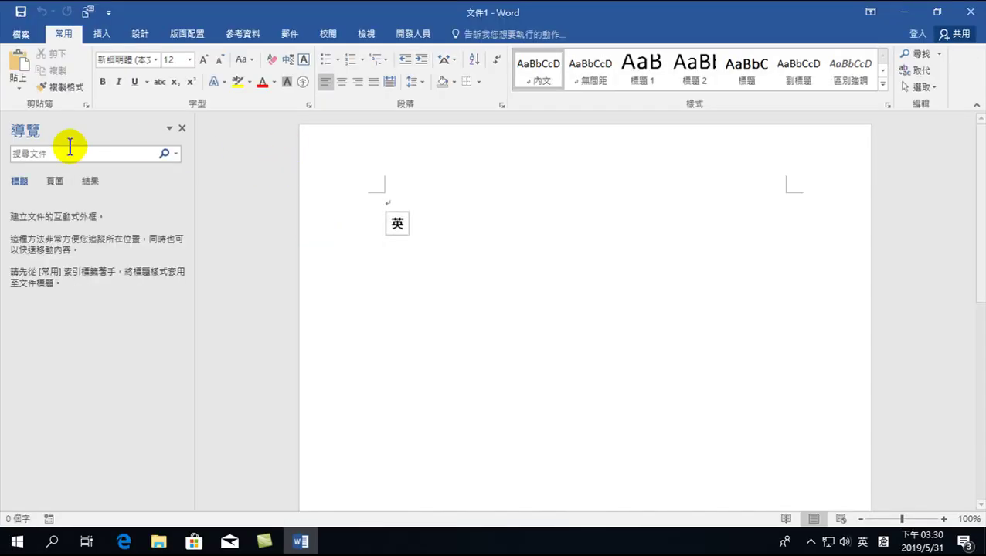
Step: Enter 履歷表 in the online template search box on the New page
{"action": "left_click", "coordinate": [20, 34]}
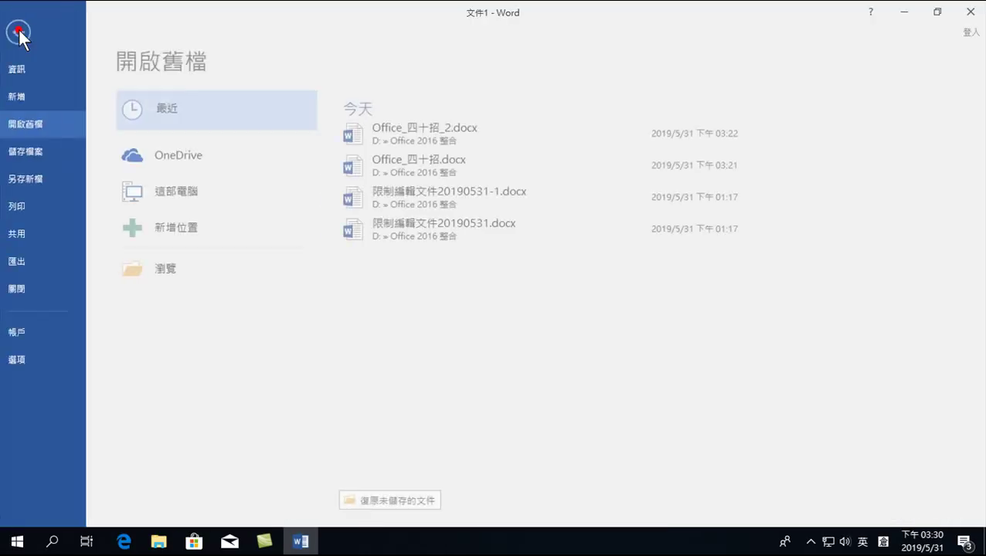
{"action": "left_click", "coordinate": [30, 93]}
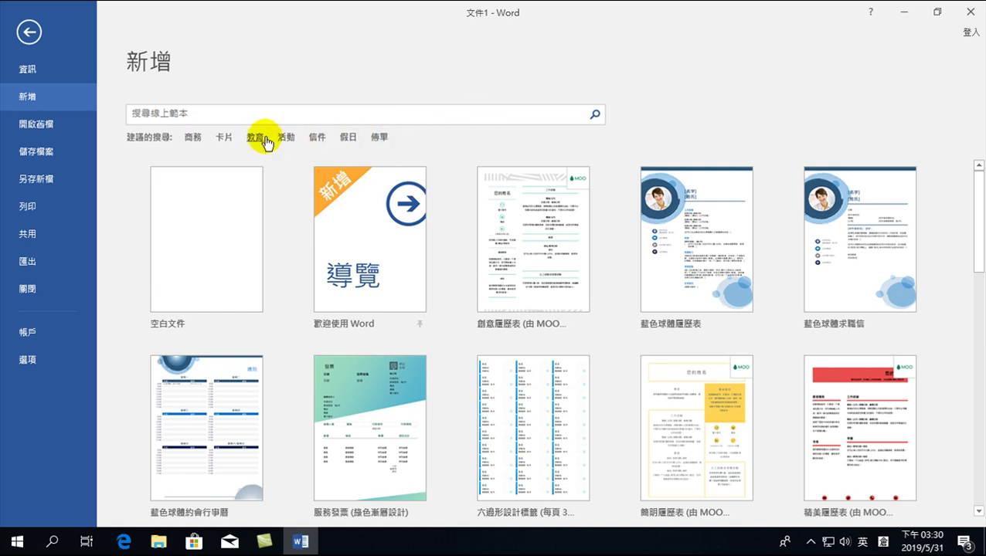
{"action": "left_click", "coordinate": [217, 115]}
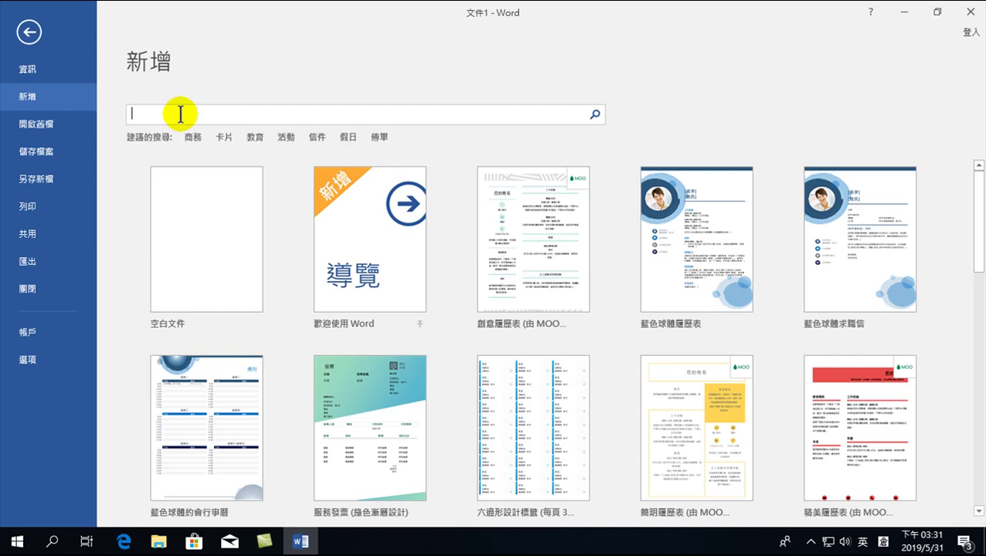
{"action": "type", "text": "s"}
{"action": "key", "text": "shift"}
{"action": "type", "text": "sho"}
{"action": "key", "text": "space"}
{"action": "key", "text": "space"}
{"action": "type", "text": "mdu"}
{"action": "key", "text": "space"}
{"action": "key", "text": "space"}
{"action": "key", "text": "shift"}
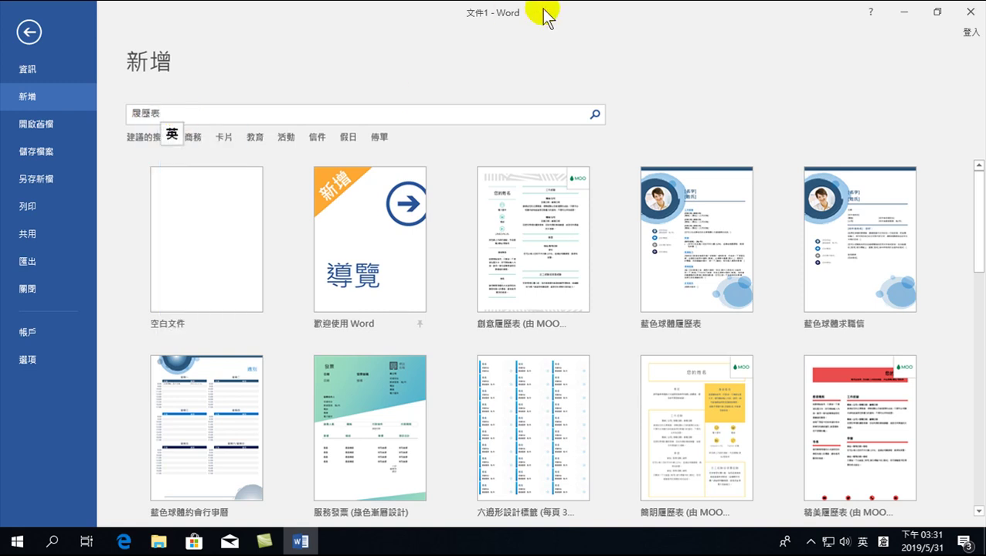
Step: Run the 履歷表 search and preview the 履歷表 (彩色) template
{"action": "left_click", "coordinate": [595, 115]}
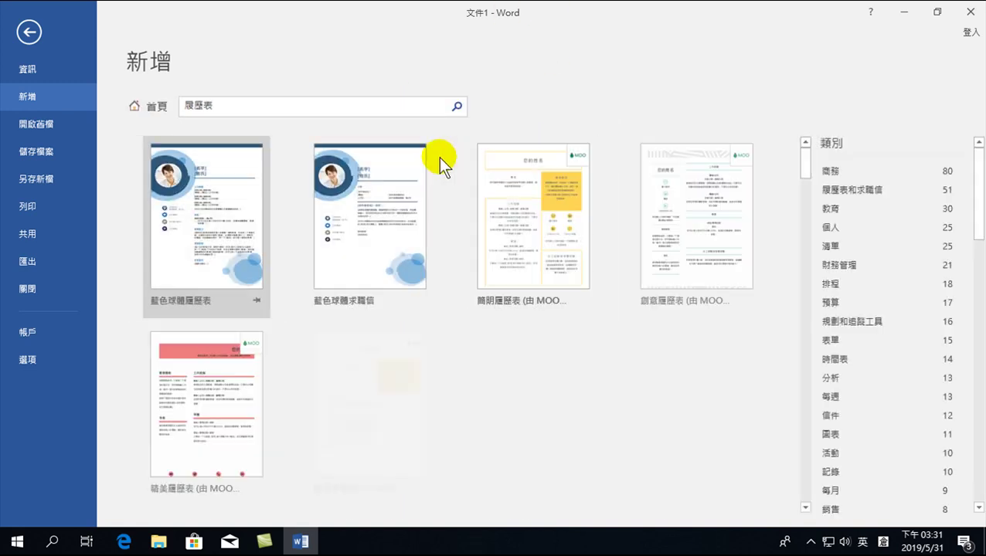
{"action": "scroll", "coordinate": [522, 280], "scroll_direction": "down", "scroll_amount": 3}
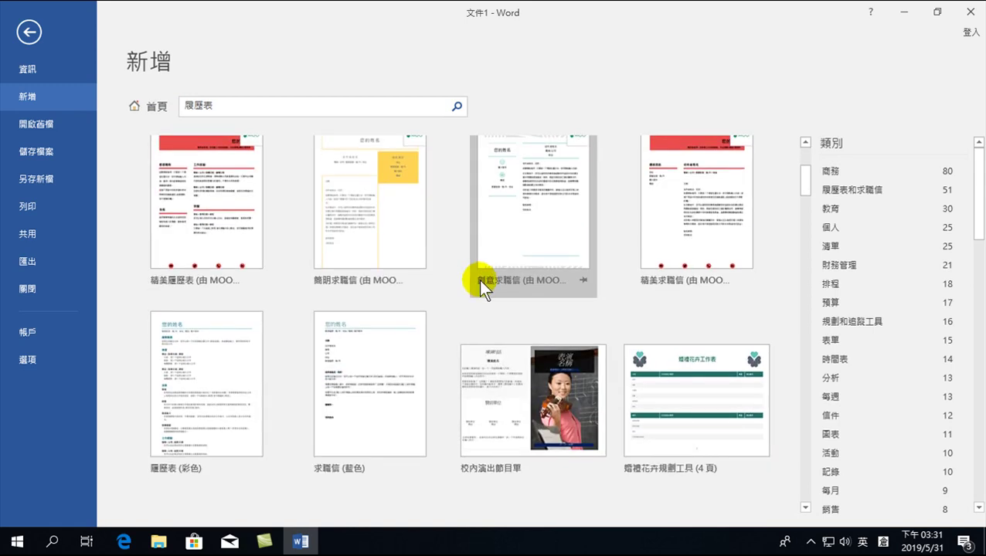
{"action": "scroll", "coordinate": [391, 306], "scroll_direction": "down", "scroll_amount": 2}
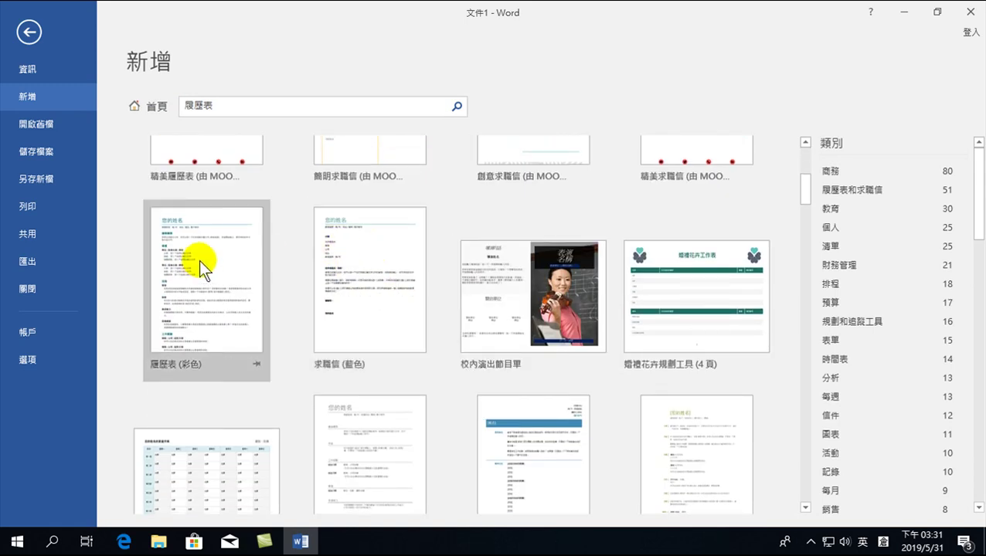
{"action": "left_click", "coordinate": [198, 260]}
Step: Create a document from 履歷表 (彩色) and select its name, address, phone and e-mail placeholders
{"action": "left_click", "coordinate": [572, 350]}
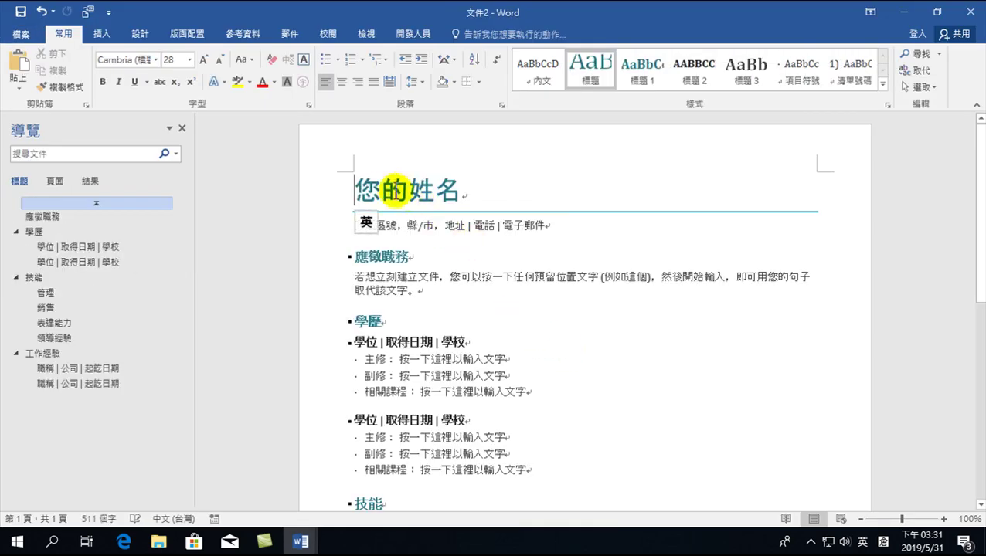
{"action": "left_click", "coordinate": [390, 189]}
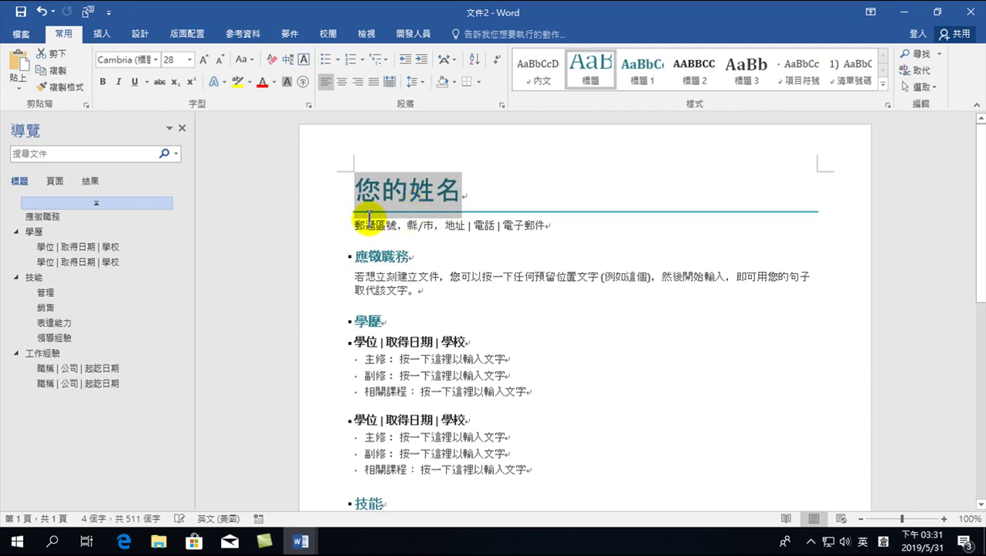
{"action": "left_click_drag", "start_coordinate": [356, 226], "coordinate": [465, 225]}
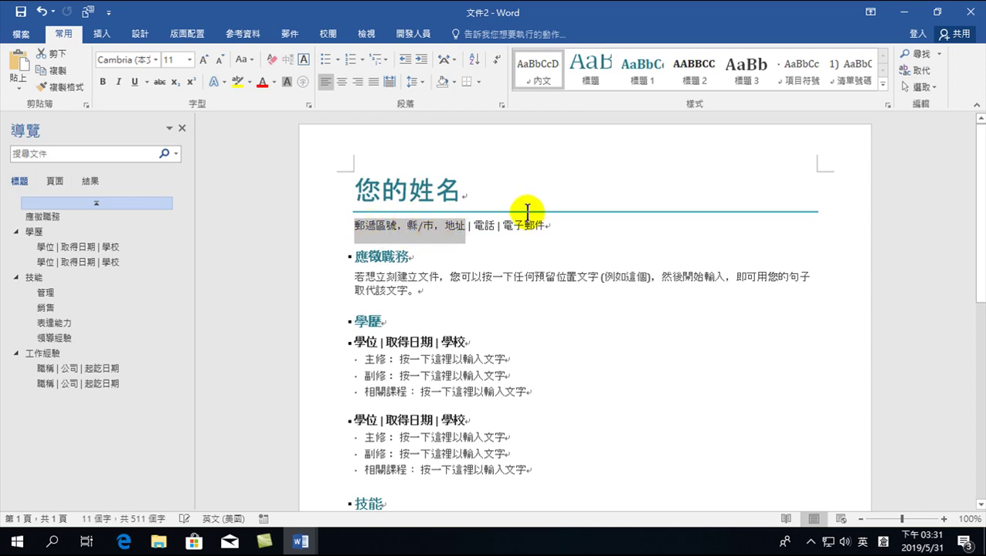
{"action": "left_click", "coordinate": [485, 228]}
{"action": "left_click", "coordinate": [523, 230]}
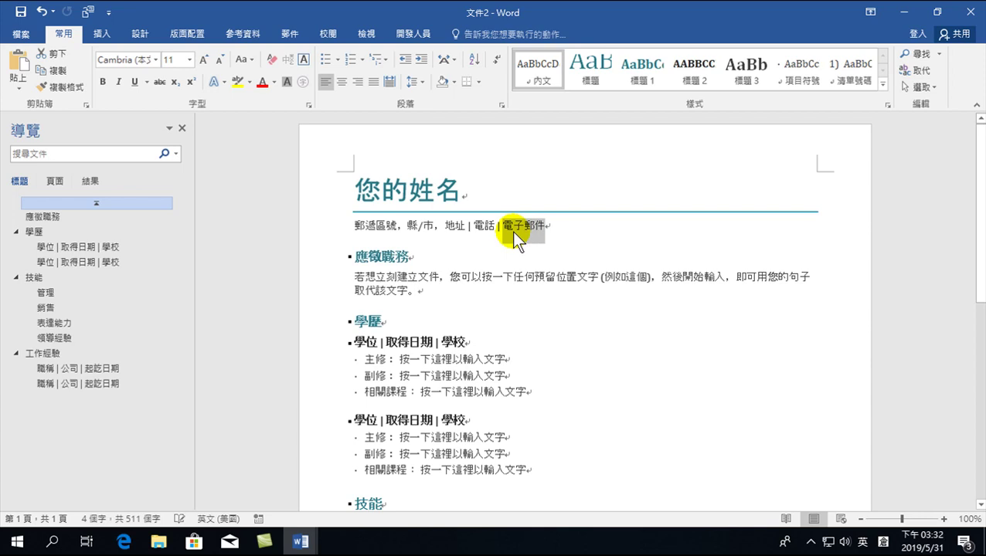
Step: Inspect the 應徵職務 heading and the placeholder paragraph beneath it
{"action": "left_click", "coordinate": [417, 283]}
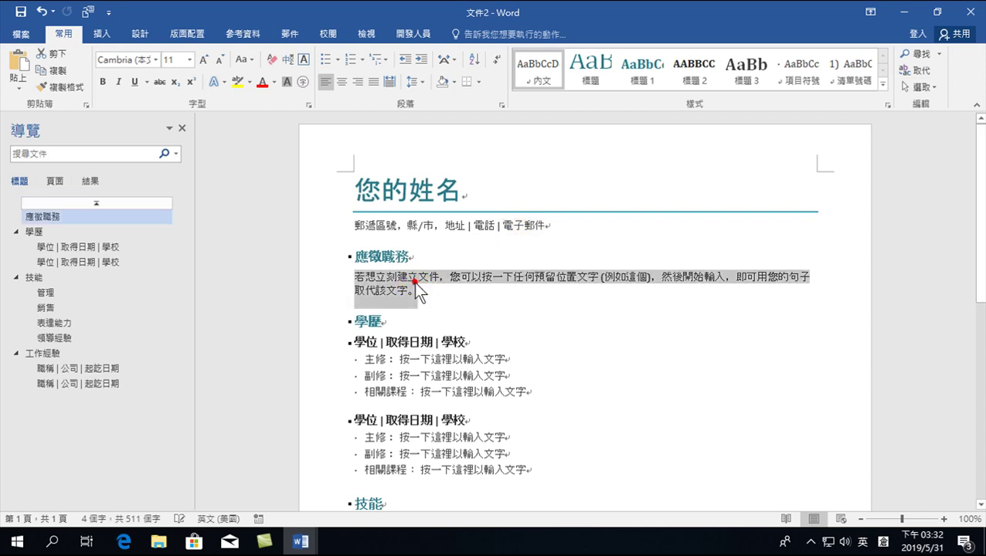
{"action": "left_click", "coordinate": [382, 262]}
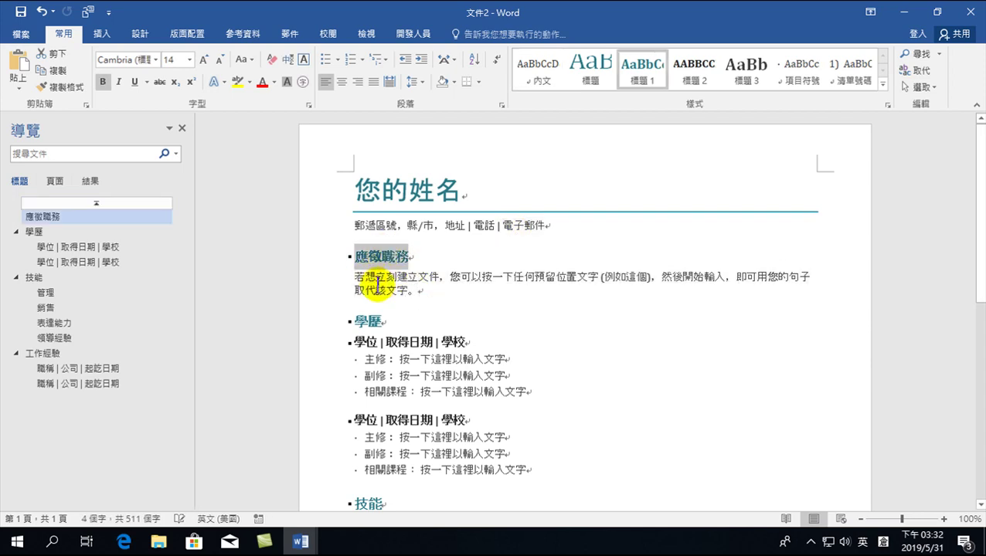
{"action": "left_click", "coordinate": [387, 283]}
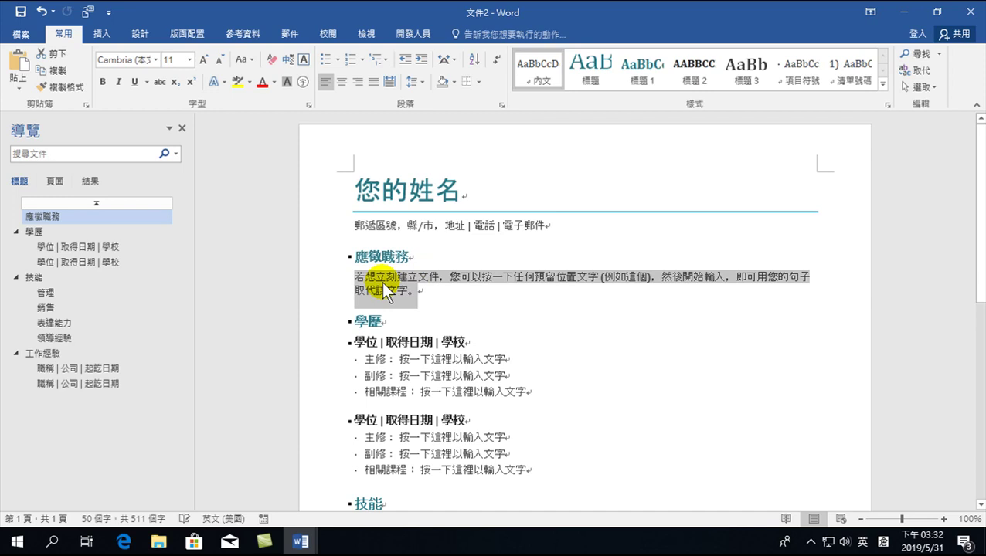
Step: Select the words 學位, 取得日期 and 學校 in the education heading
{"action": "double_click", "coordinate": [366, 341]}
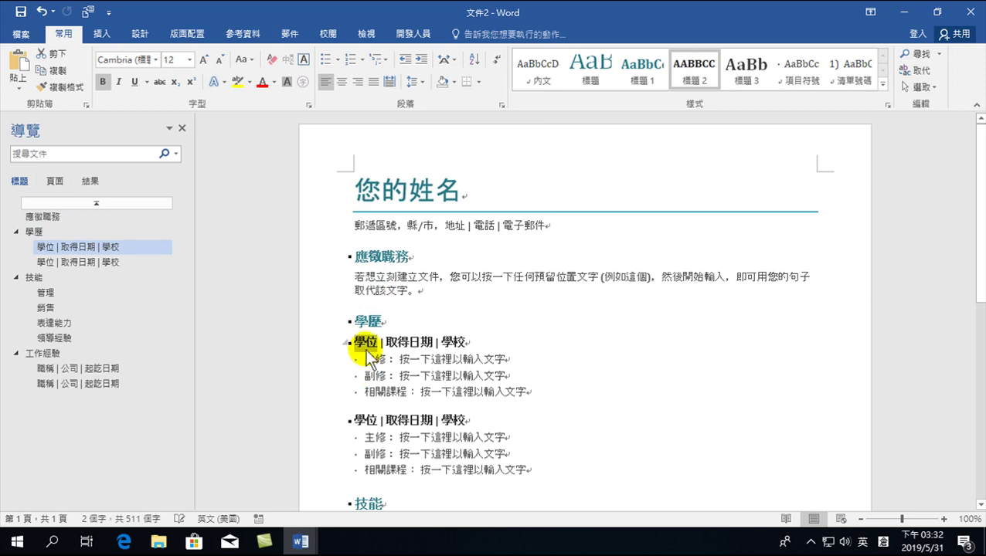
{"action": "double_click", "coordinate": [410, 343]}
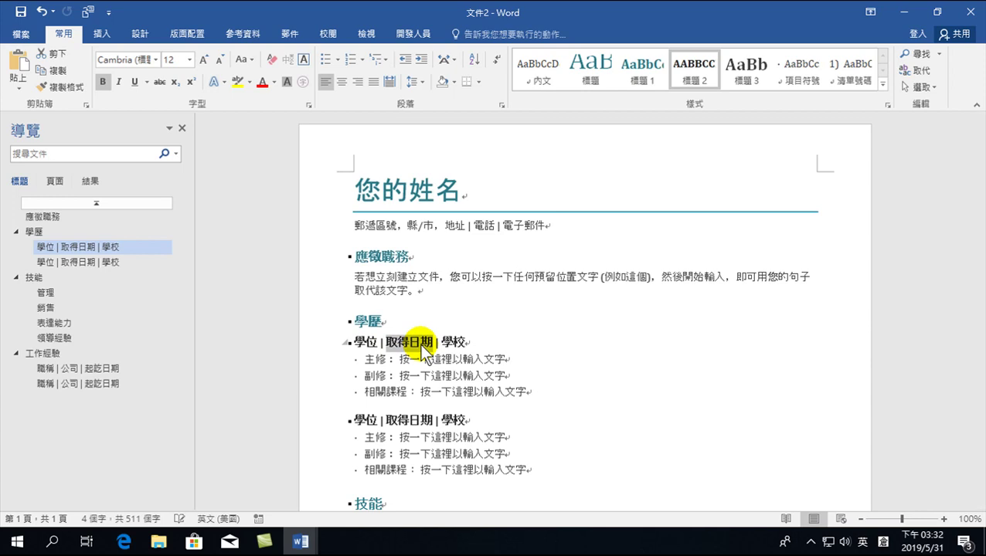
{"action": "double_click", "coordinate": [453, 342]}
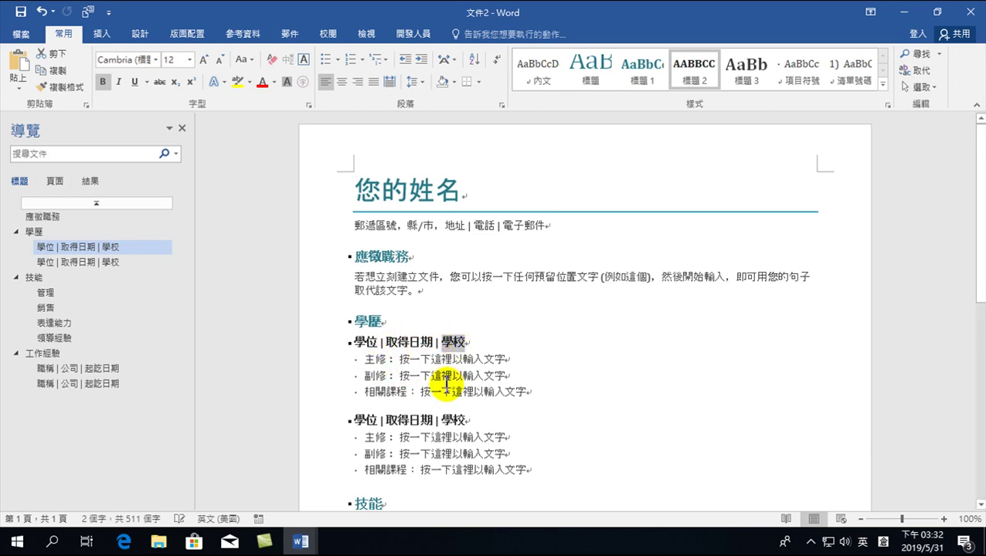
Step: Select the placeholders on the 主修, 副修 and 相關課程 lines
{"action": "left_click", "coordinate": [374, 359]}
{"action": "left_click", "coordinate": [399, 359]}
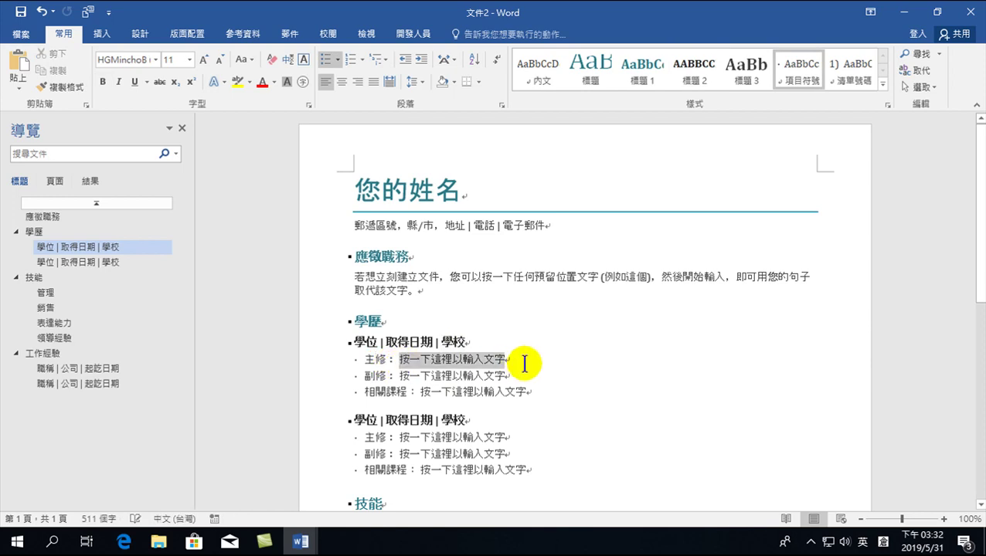
{"action": "left_click", "coordinate": [368, 377]}
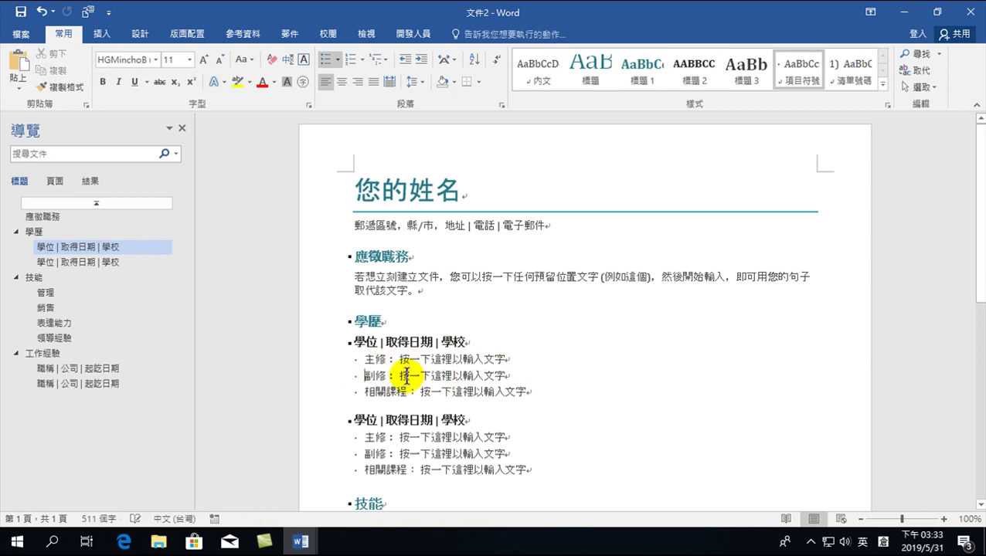
{"action": "left_click", "coordinate": [403, 375]}
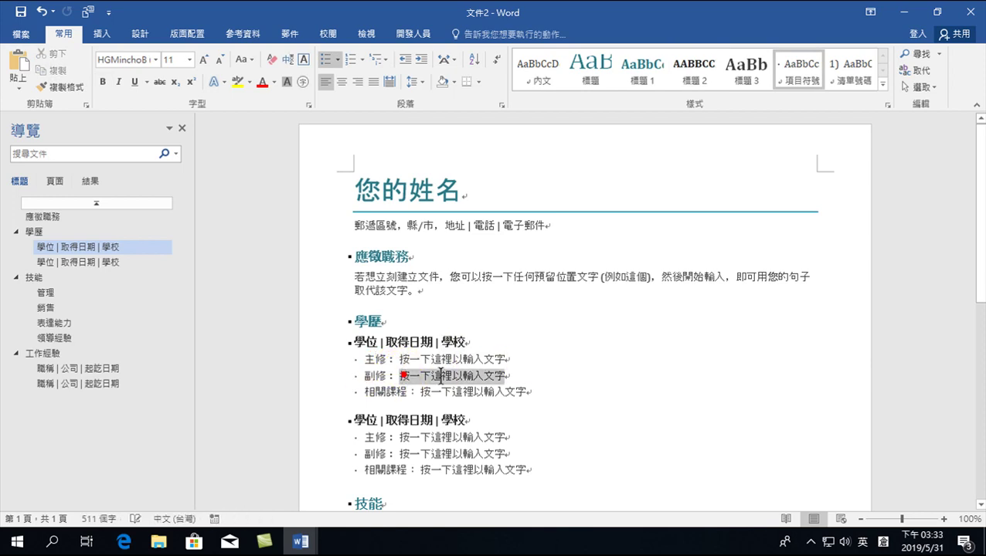
{"action": "left_click", "coordinate": [374, 392]}
{"action": "left_click", "coordinate": [421, 392]}
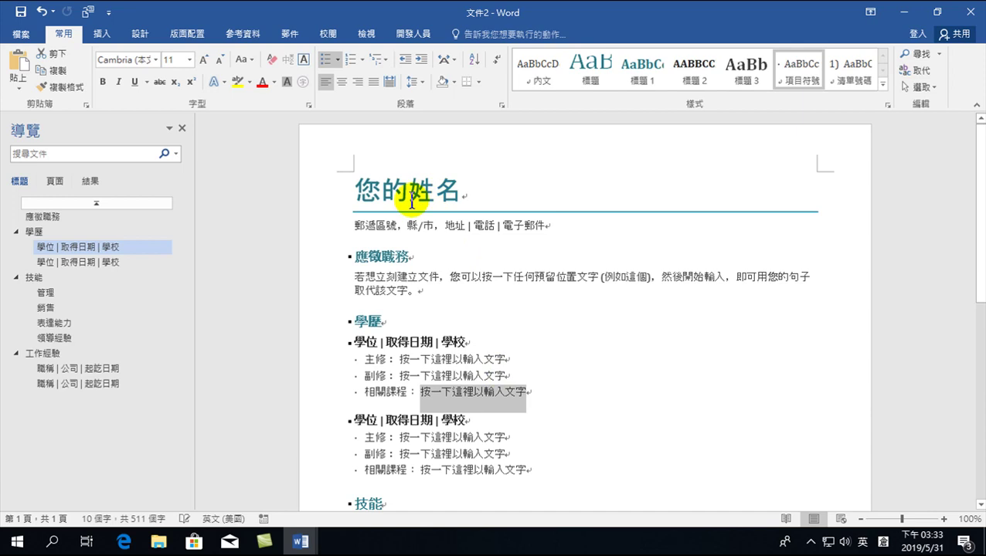
Step: Create a new blank document from File > New
{"action": "left_click", "coordinate": [22, 34]}
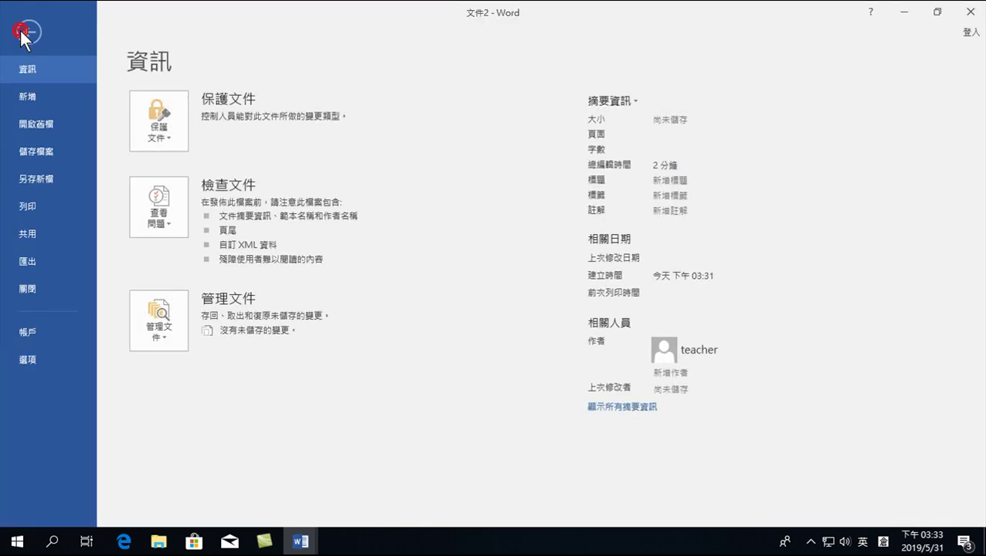
{"action": "left_click", "coordinate": [30, 93]}
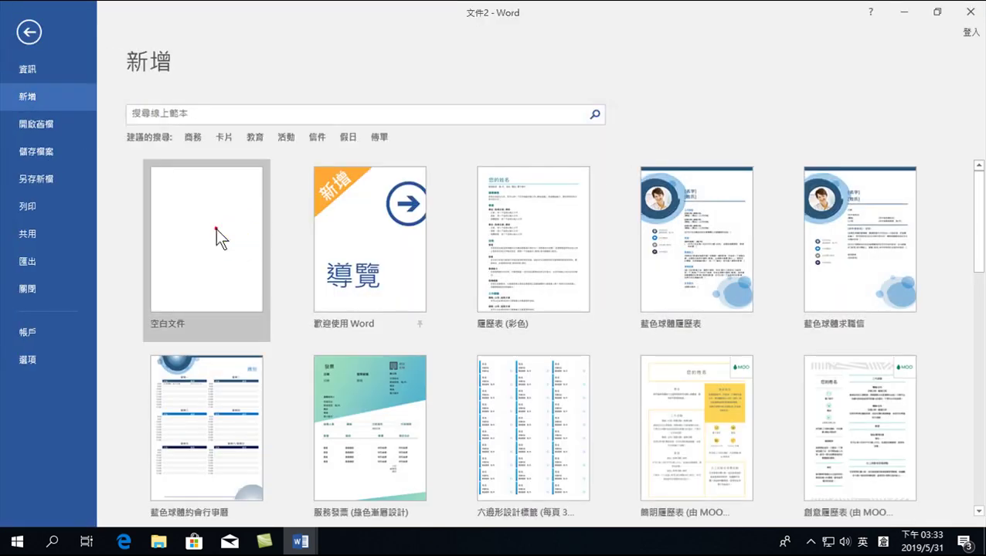
{"action": "left_click", "coordinate": [215, 228]}
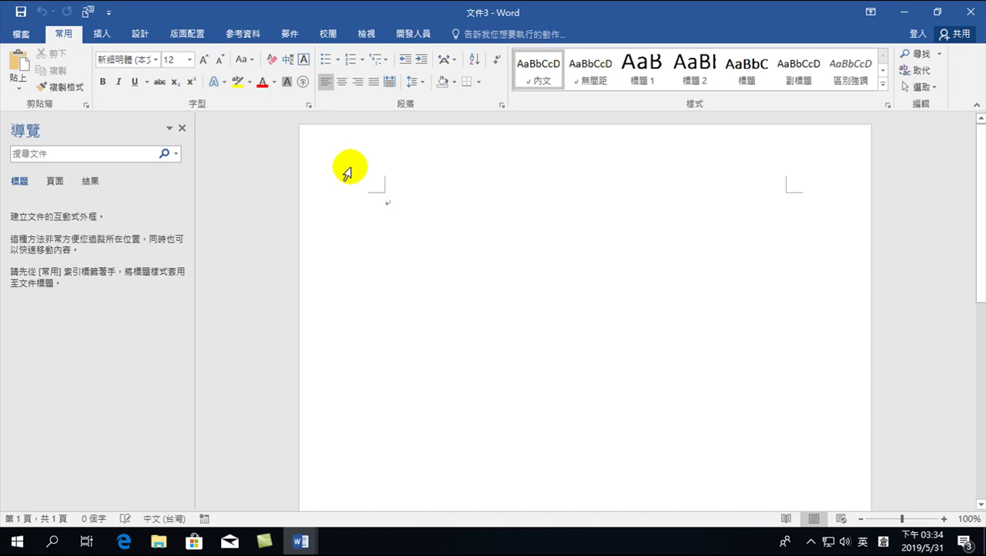
{"action": "type", "text": "h"}
Step: Type the title 新進人員資料 with the Chinese input method and add an empty line below
{"action": "key", "text": "shift"}
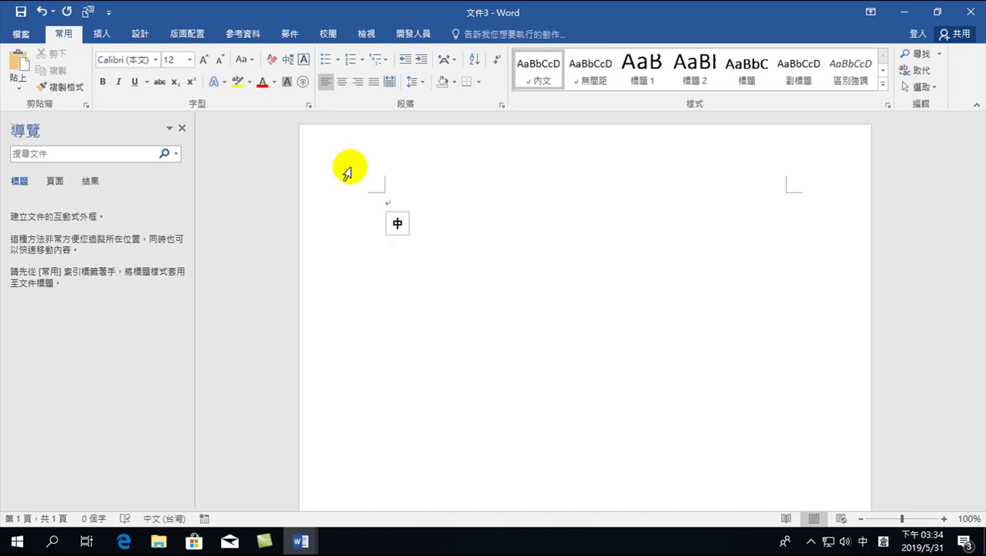
{"action": "type", "text": "vup"}
{"action": "key", "text": "space"}
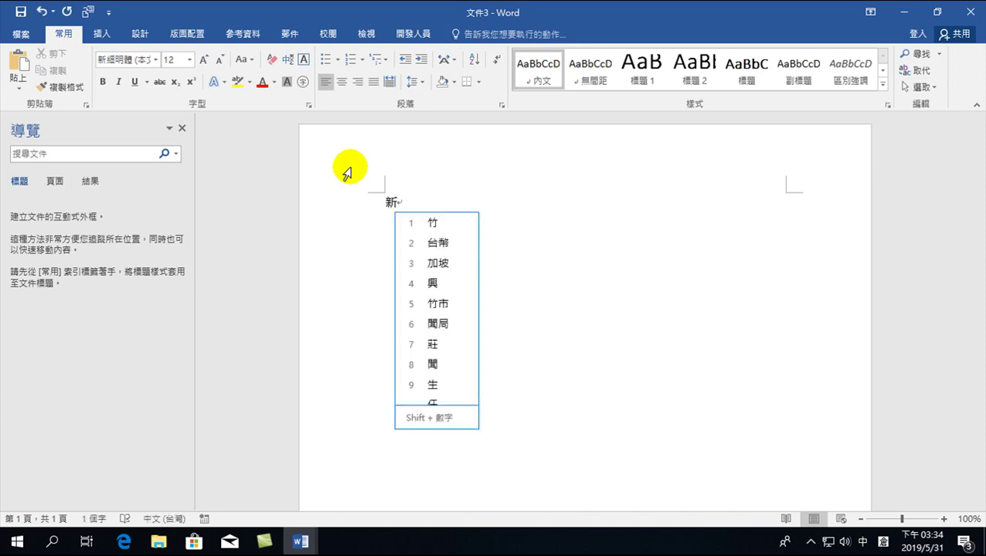
{"action": "type", "text": "yog"}
{"action": "key", "text": "space"}
{"action": "type", "text": "orbu"}
{"action": "key", "text": "space"}
{"action": "key", "text": "Return"}
{"action": "type", "text": "iobu"}
{"action": "key", "text": "space"}
{"action": "type", "text": "fdyj"}
{"action": "key", "text": "space"}
{"action": "key", "text": "Return"}
{"action": "key", "text": "Return"}
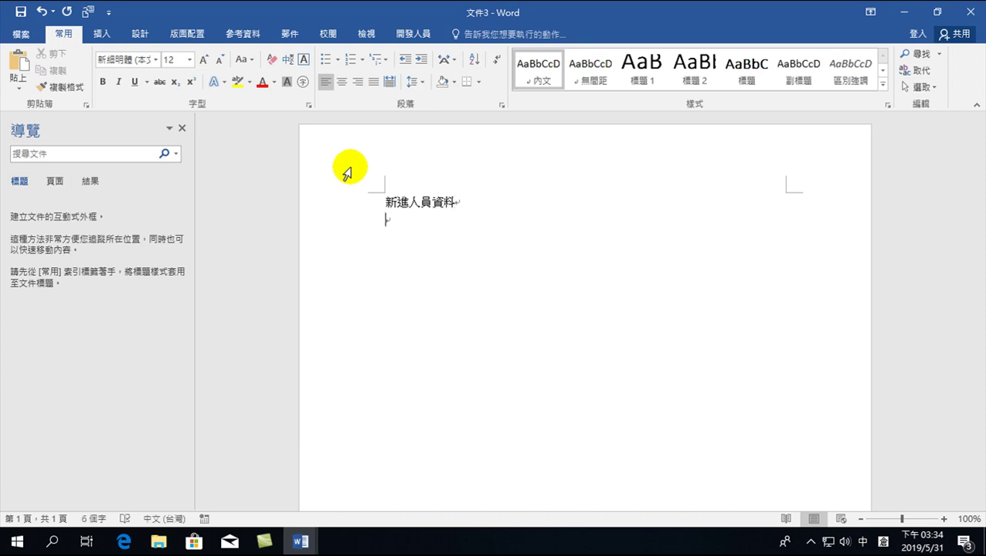
Step: Insert a two-column, seven-row table below the title and narrow its first column
{"action": "left_click", "coordinate": [101, 33]}
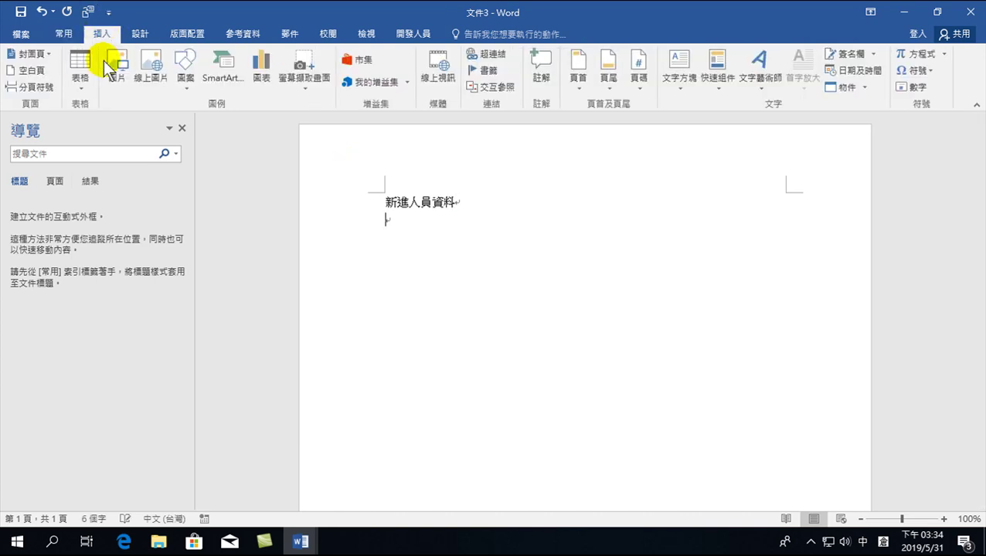
{"action": "left_click", "coordinate": [80, 69]}
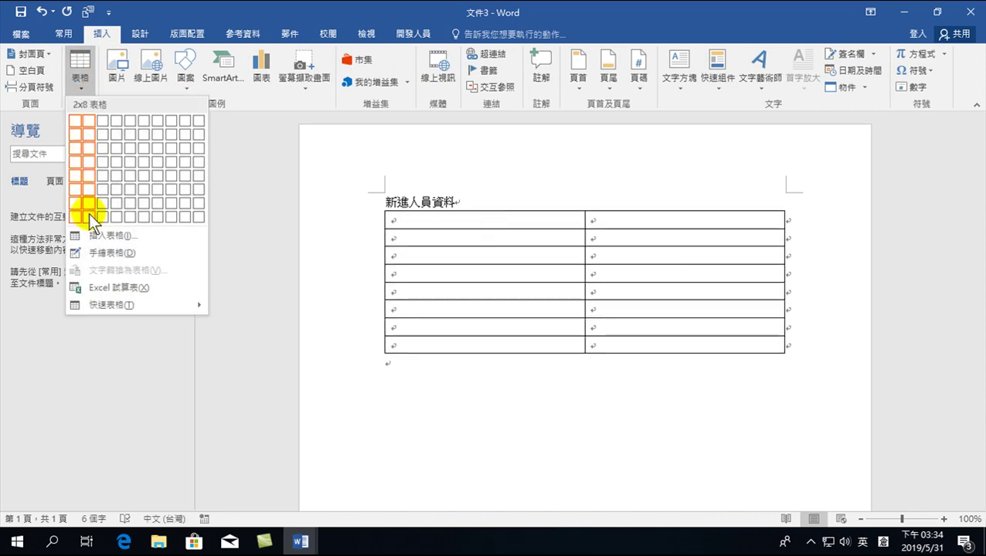
{"action": "left_click", "coordinate": [91, 203]}
{"action": "mouse_move", "coordinate": [585, 236]}
{"action": "left_mouse_down"}
{"action": "mouse_move", "coordinate": [466, 236]}
{"action": "mouse_move", "coordinate": [432, 329]}
{"action": "left_mouse_up"}
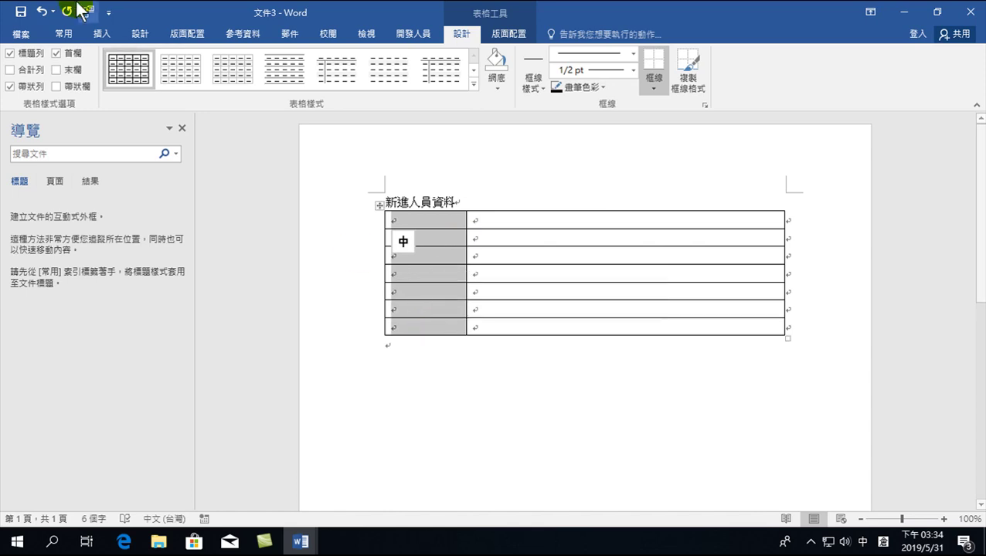
Step: Set the first column's font colour to blue
{"action": "left_click", "coordinate": [65, 33]}
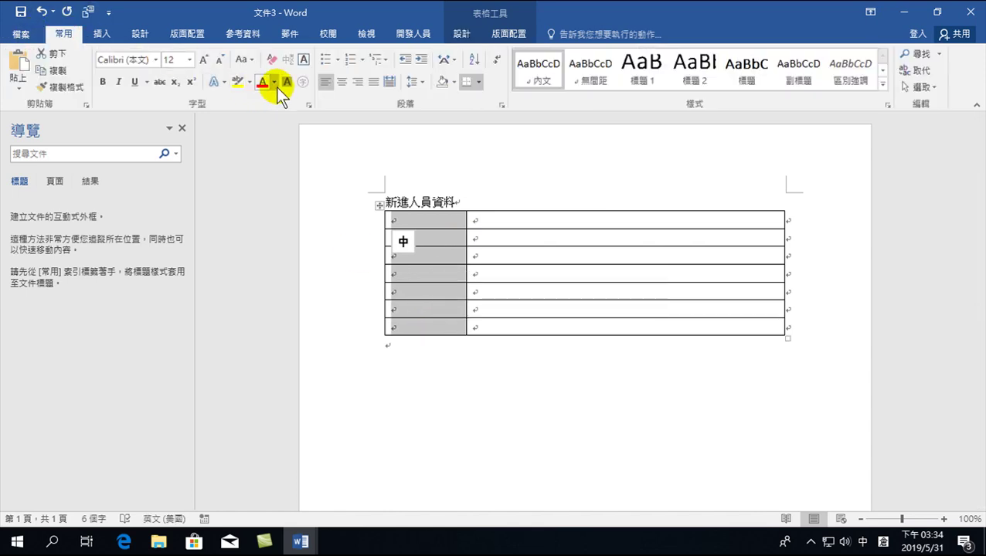
{"action": "left_click", "coordinate": [274, 82]}
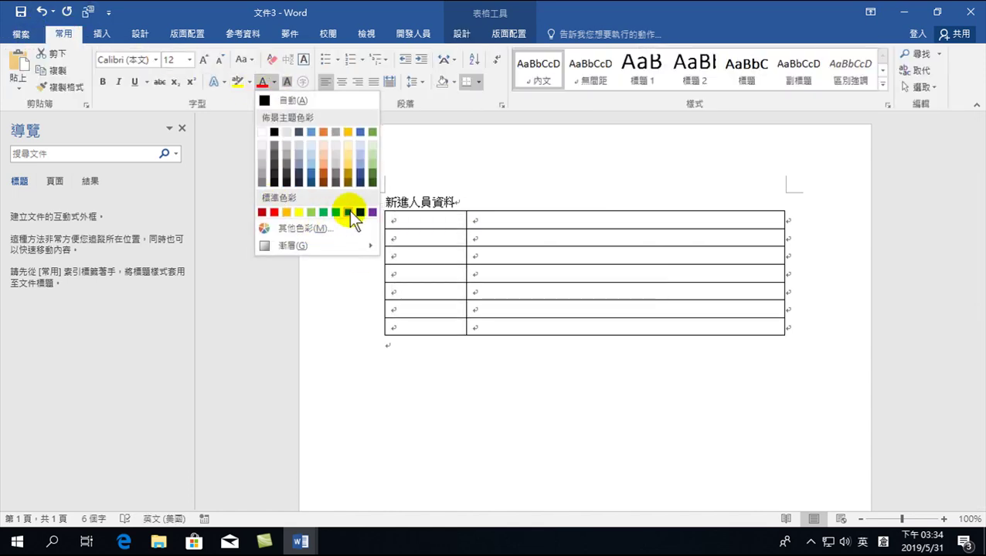
{"action": "left_click", "coordinate": [347, 211]}
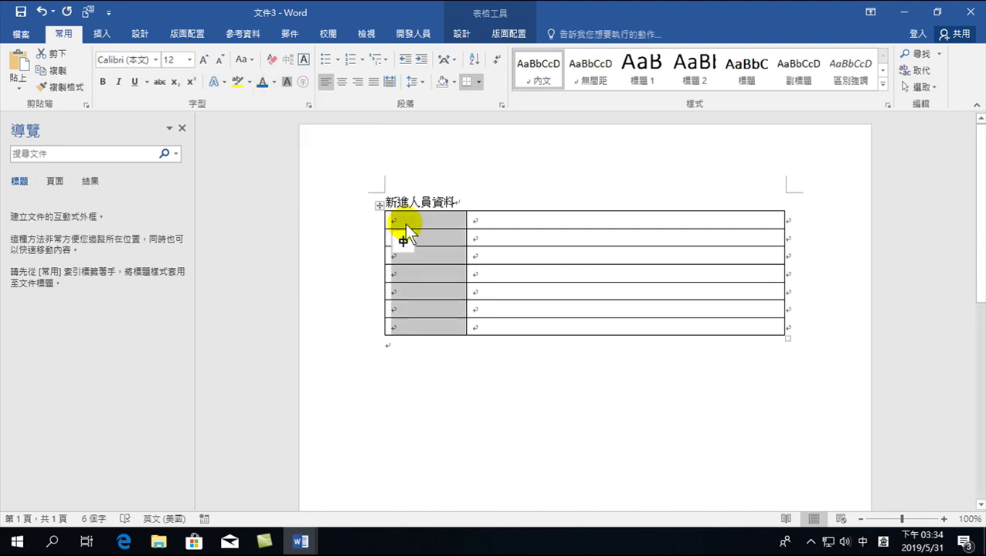
Step: Enter the labels 姓名, 編號 and 生日 in the first three rows
{"action": "left_click", "coordinate": [401, 219]}
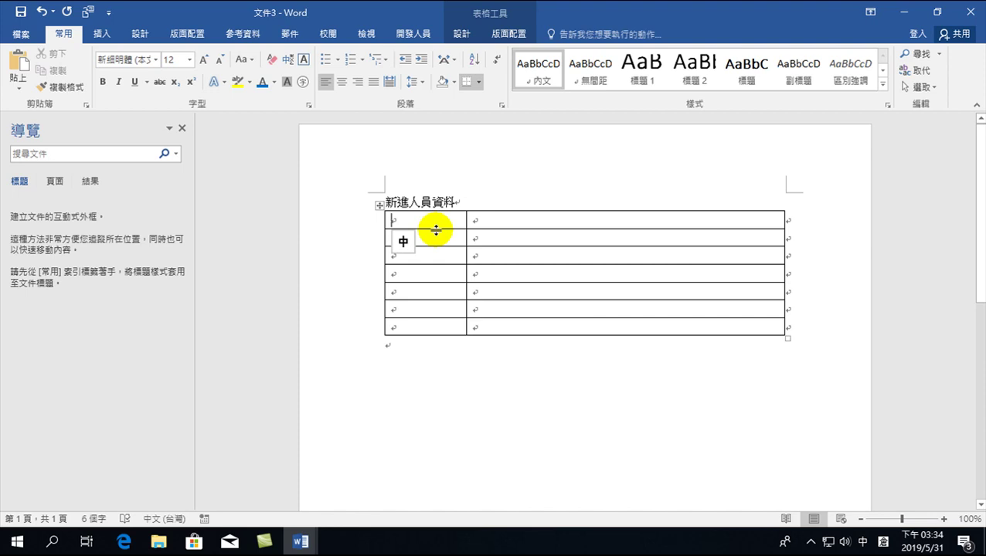
{"action": "type", "text": "姓名"}
{"action": "key", "text": "shift"}
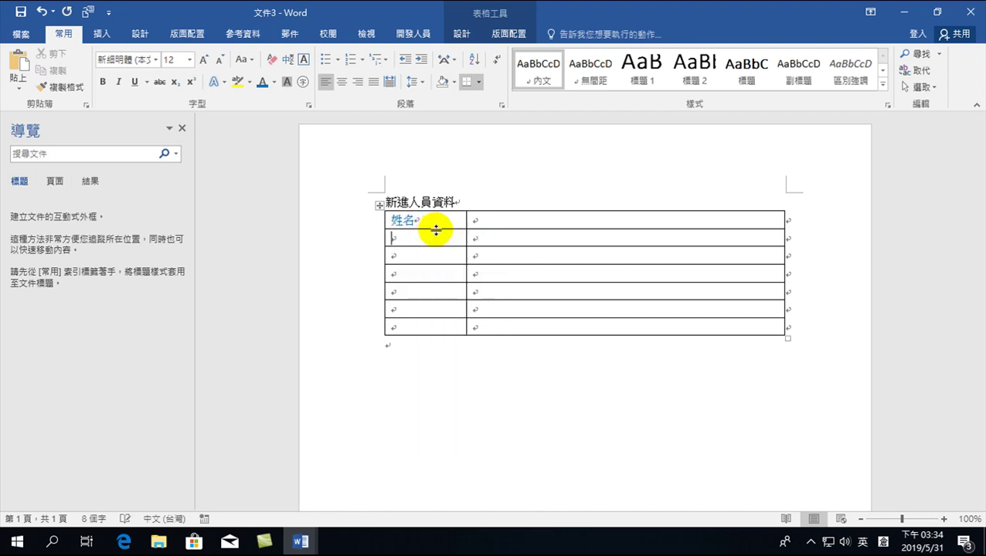
{"action": "key", "text": "Down"}
{"action": "type", "text": "aa"}
{"action": "key", "text": "BackSpace"}
{"action": "key", "text": "BackSpace"}
{"action": "key", "text": "shift"}
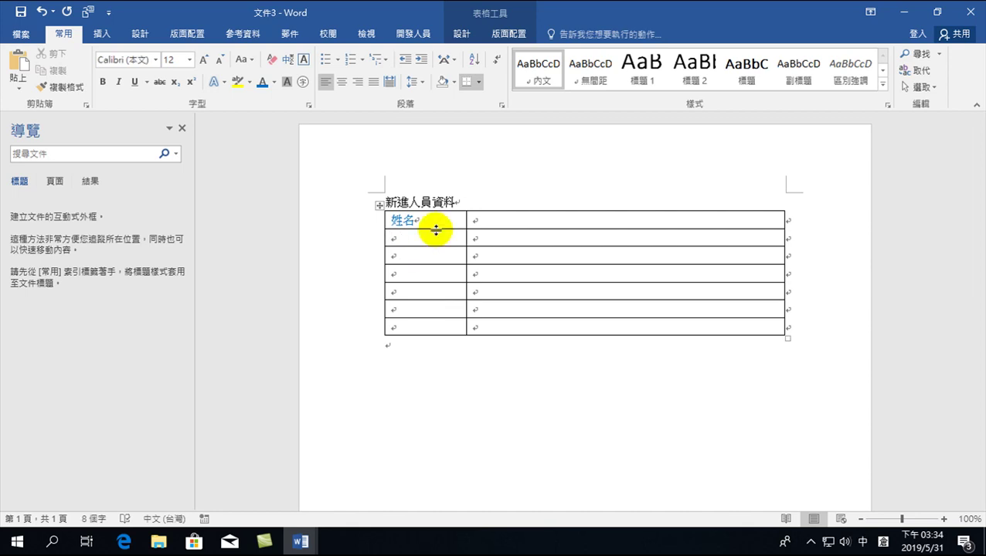
{"action": "type", "text": "編號"}
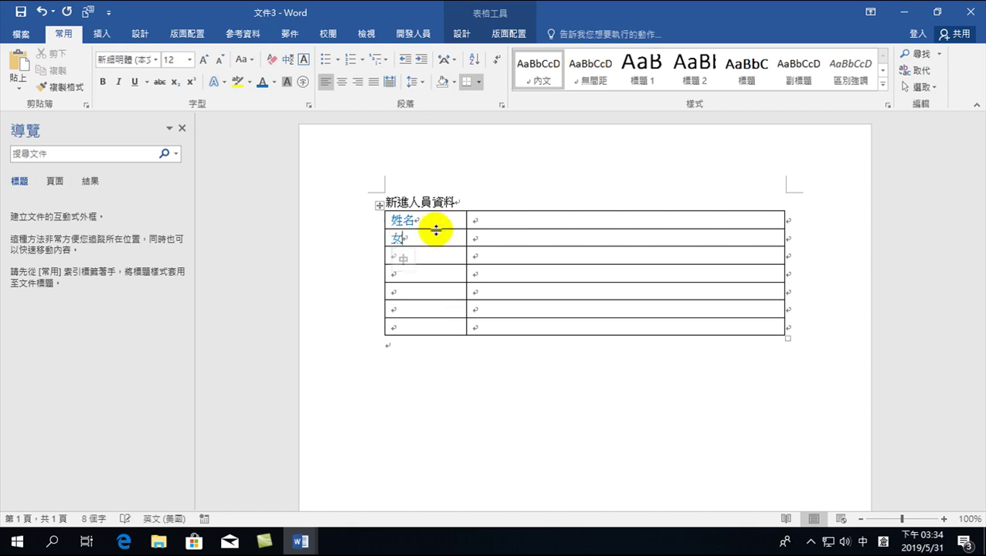
{"action": "key", "text": "Down"}
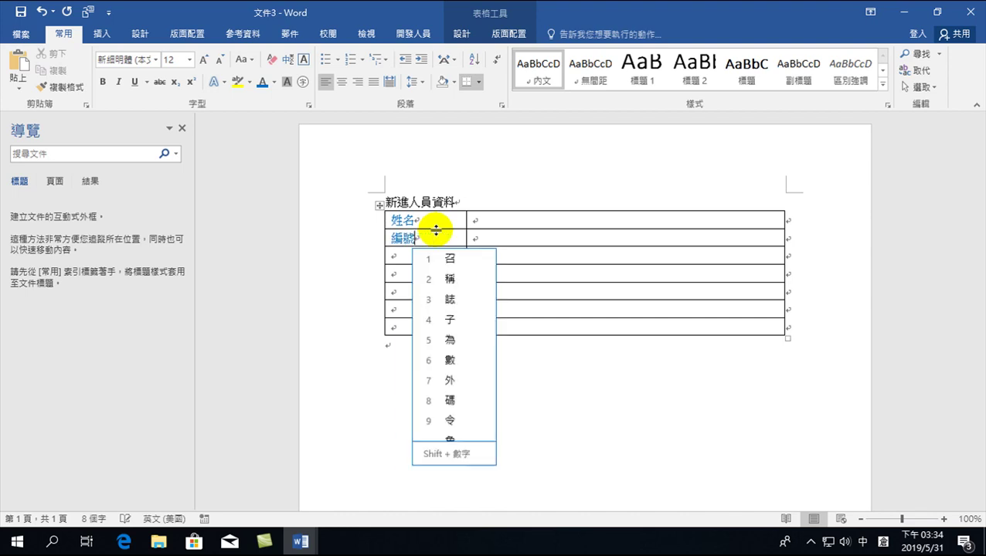
{"action": "key", "text": "Return"}
{"action": "key", "text": "Down"}
{"action": "type", "text": "生日"}
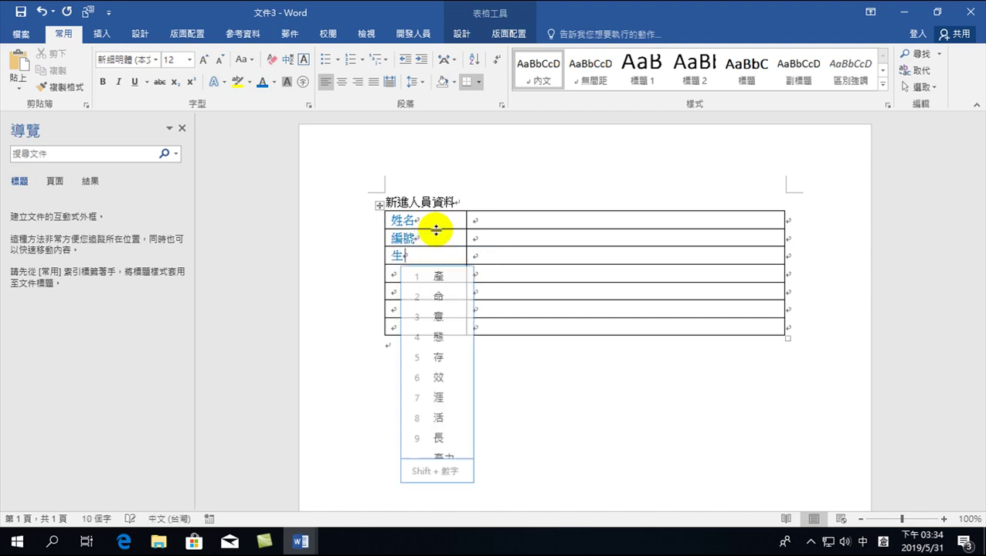
{"action": "key", "text": "Down"}
{"action": "key", "text": "Return"}
{"action": "key", "text": "Down"}
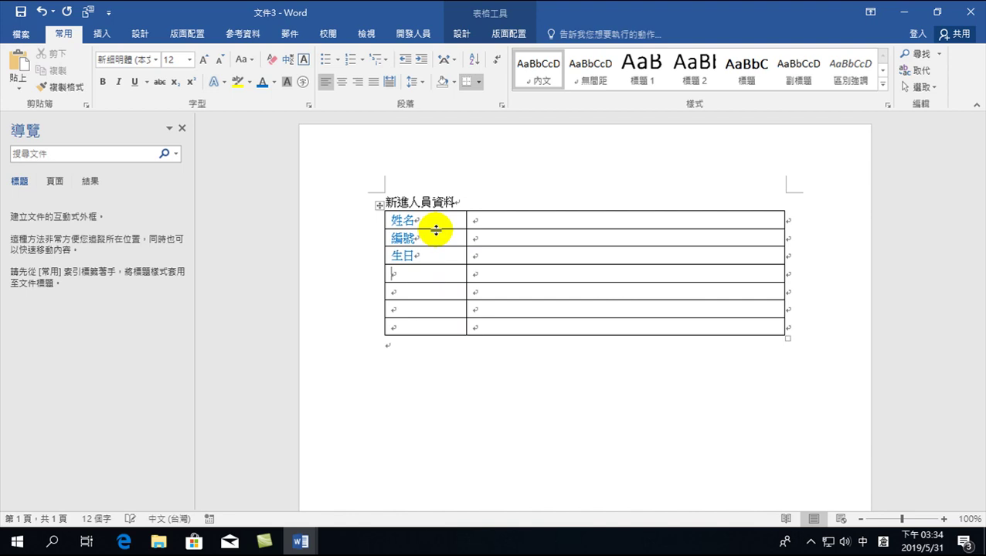
Step: Enter the labels 性別, 住址, 電話 and 手機 in the remaining rows
{"action": "type", "text": "性"}
{"action": "key", "text": "Down"}
{"action": "key", "text": "shift+4"}
{"action": "key", "text": "Down"}
{"action": "key", "text": "Down"}
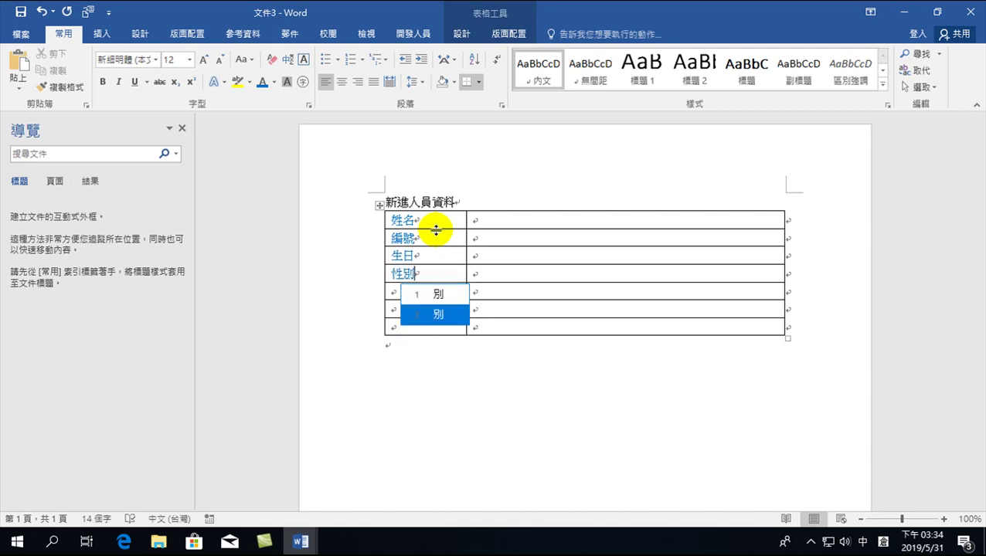
{"action": "key", "text": "Escape"}
{"action": "key", "text": "Down"}
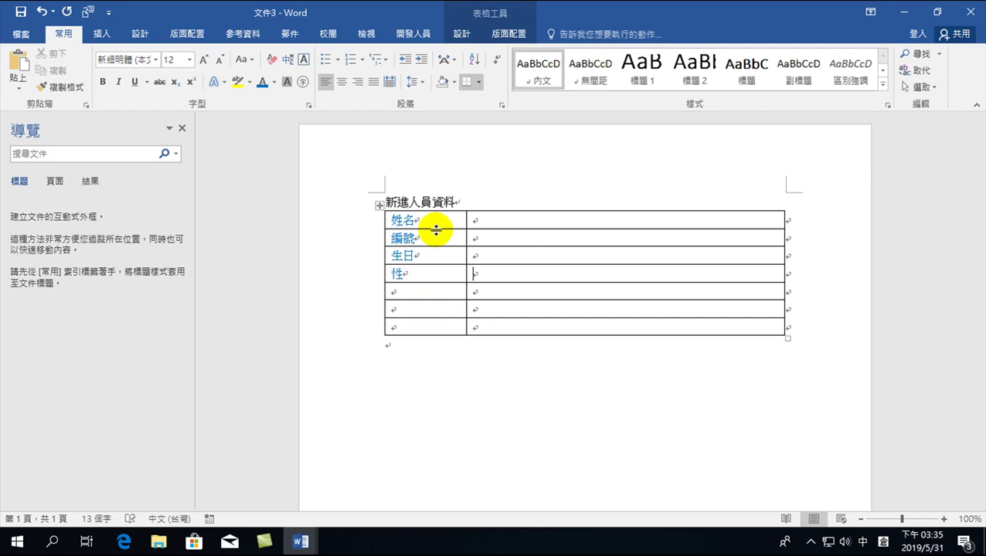
{"action": "key", "text": "alt+shift"}
{"action": "type", "text": "rsl"}
{"action": "key", "text": "space"}
{"action": "key", "text": "Escape"}
{"action": "key", "text": "alt+shift"}
{"action": "key", "text": "Down"}
{"action": "type", "text": "住址"}
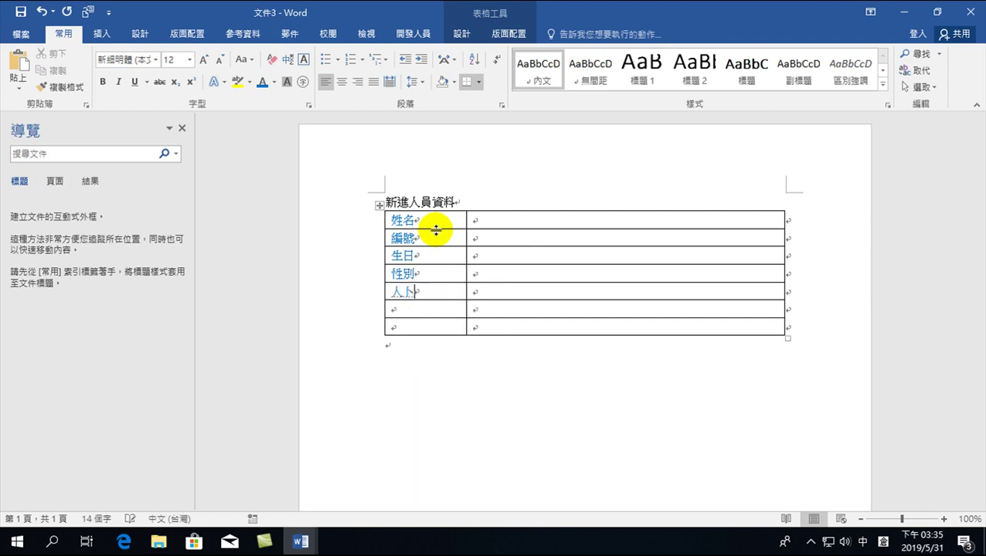
{"action": "key", "text": "Return"}
{"action": "key", "text": "Down"}
{"action": "type", "text": "一月"}
{"action": "key", "text": "space"}
{"action": "left_click", "coordinate": [436, 230]}
{"action": "type", "text": "卜口竹十土"}
{"action": "key", "text": "BackSpace"}
{"action": "key", "text": "BackSpace"}
{"action": "key", "text": "space"}
{"action": "left_click", "coordinate": [435, 229]}
{"action": "key", "text": "Down"}
{"action": "type", "text": "手木女女戈"}
{"action": "key", "text": "space"}
{"action": "key", "text": "shift"}
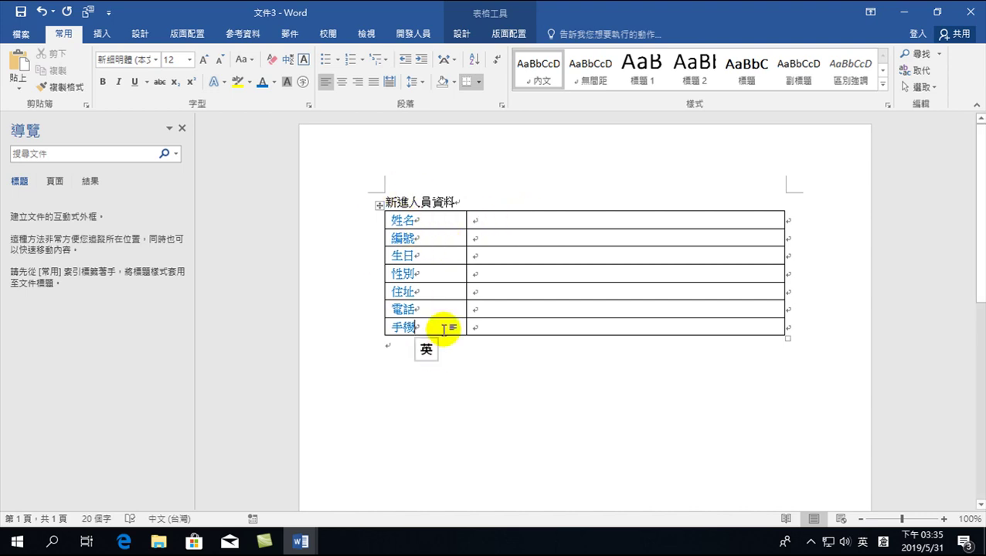
{"action": "left_click", "coordinate": [473, 220]}
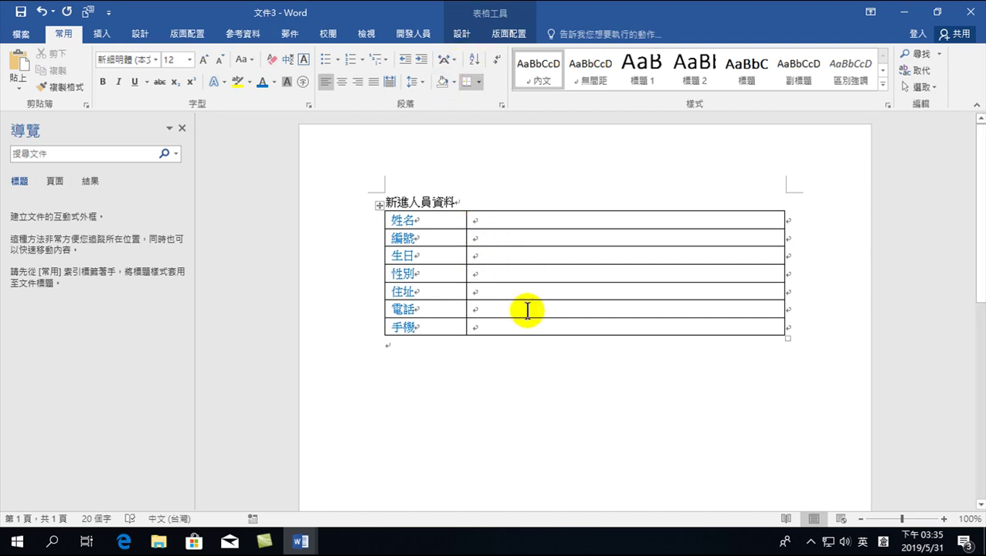
Step: Enable the Developer tab under Word Options > Customize Ribbon and confirm with OK
{"action": "left_click", "coordinate": [412, 34]}
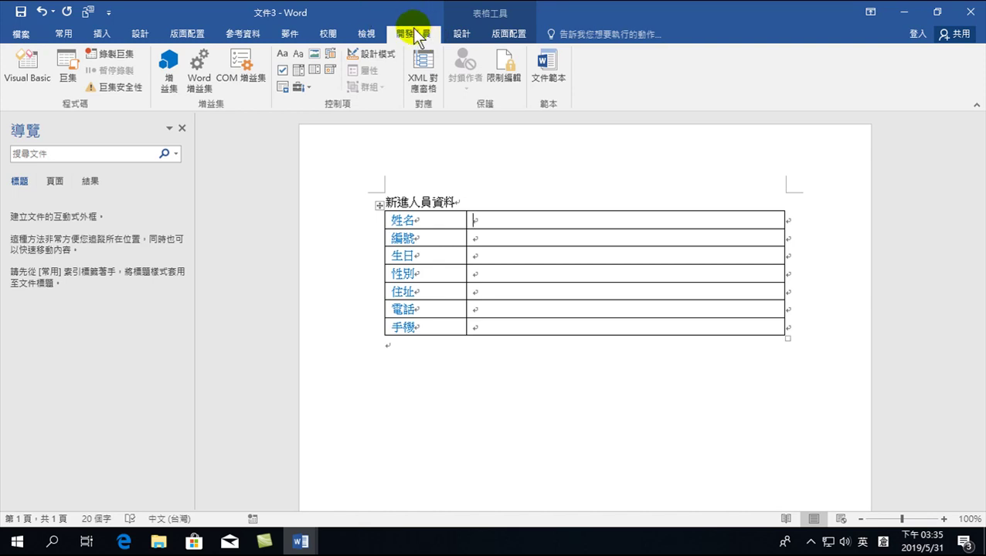
{"action": "left_click", "coordinate": [27, 32]}
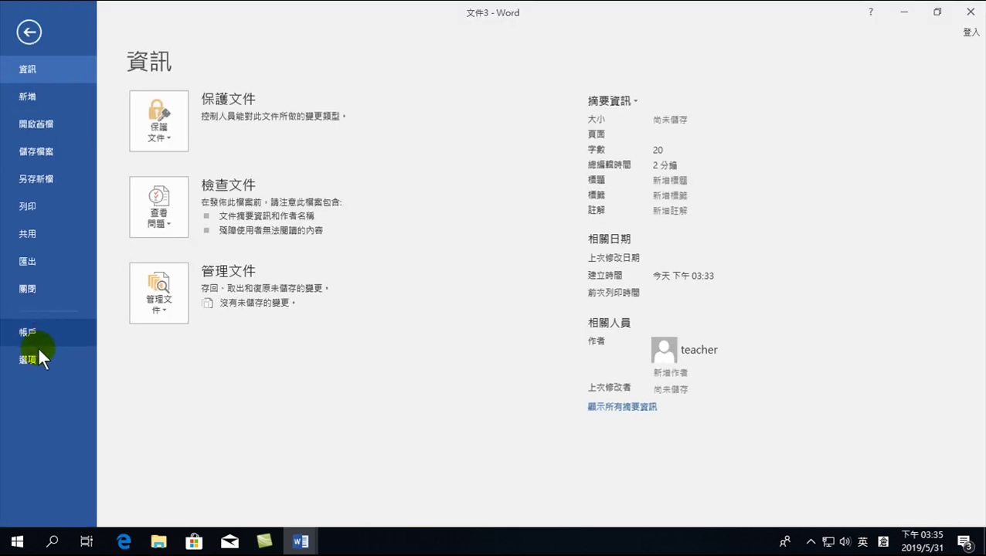
{"action": "left_click", "coordinate": [35, 358]}
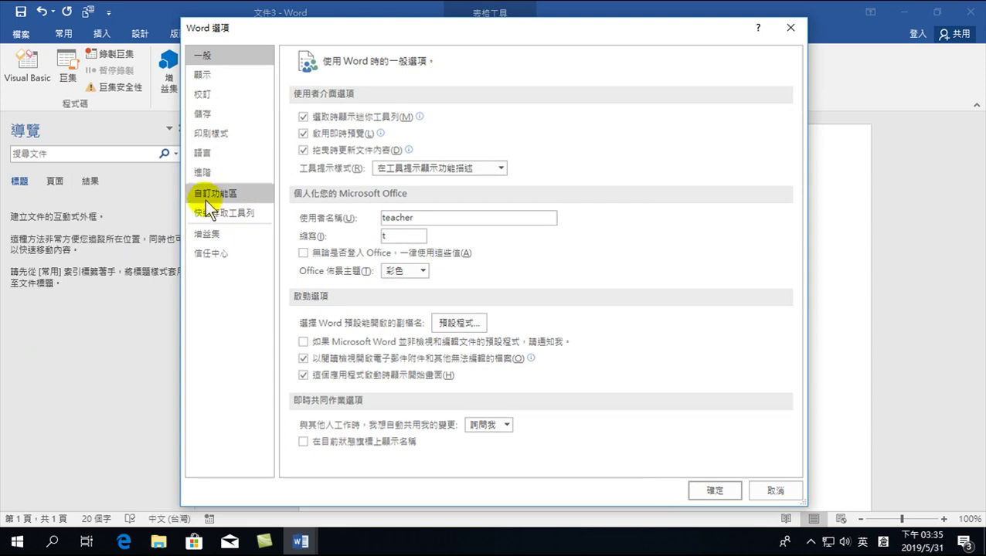
{"action": "left_click", "coordinate": [223, 193]}
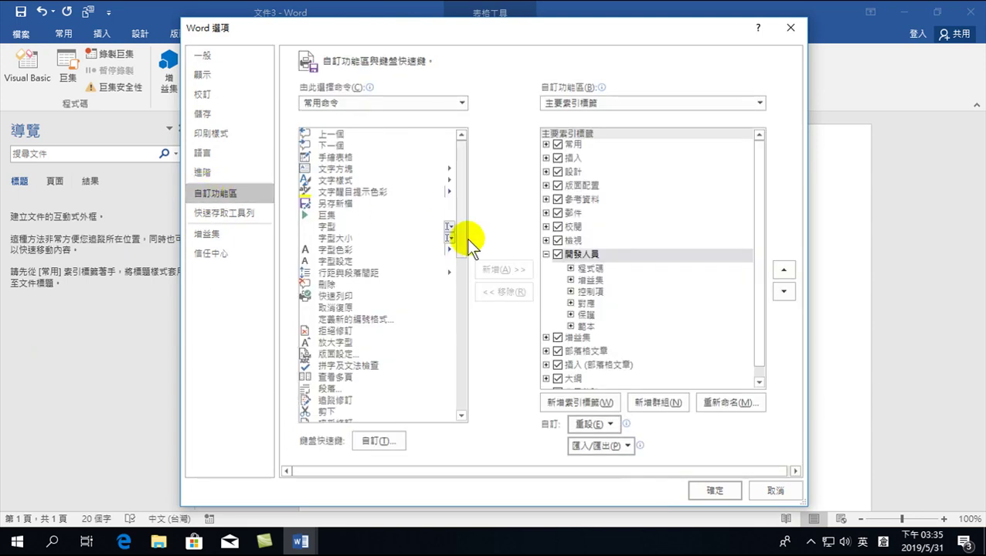
{"action": "left_click", "coordinate": [557, 254]}
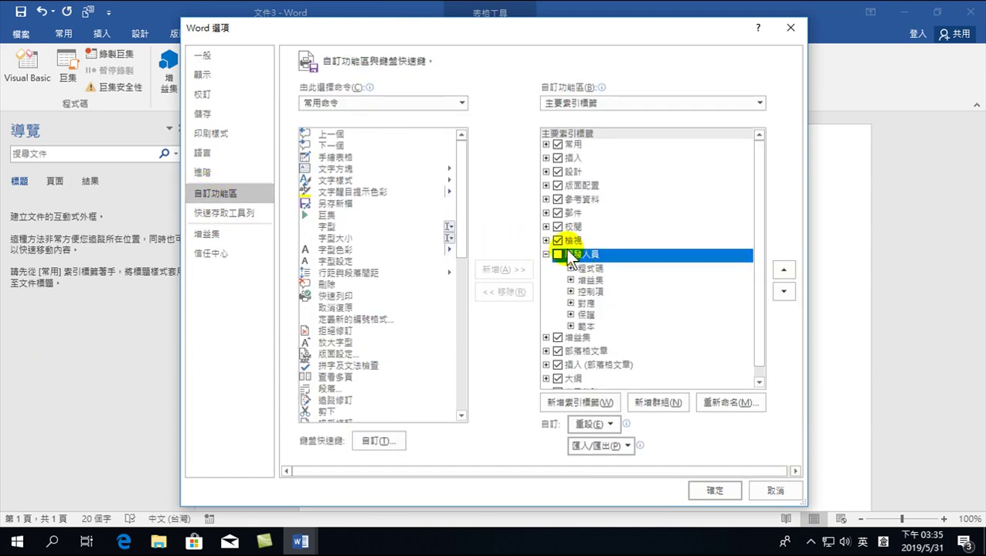
{"action": "left_click", "coordinate": [557, 254]}
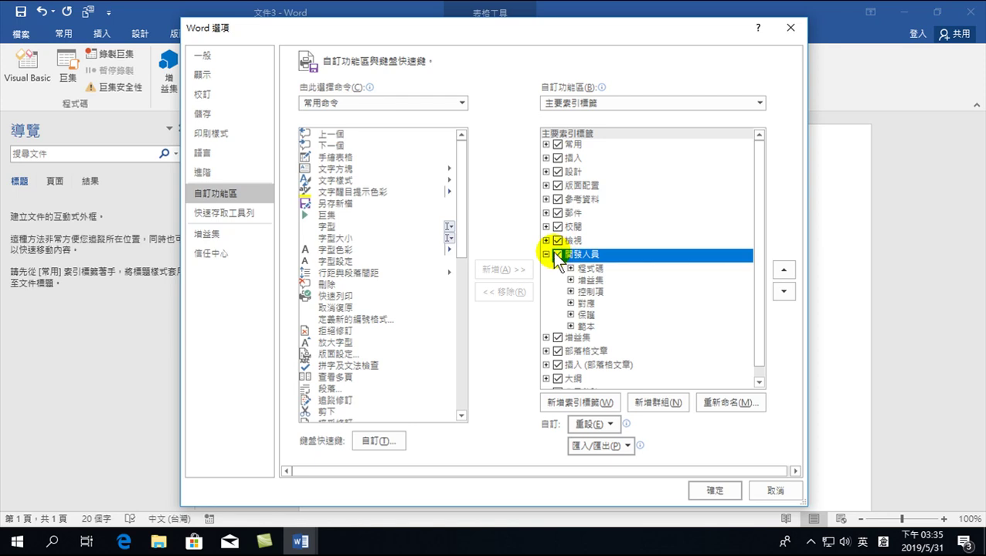
{"action": "left_click", "coordinate": [720, 489]}
{"action": "left_click", "coordinate": [476, 217]}
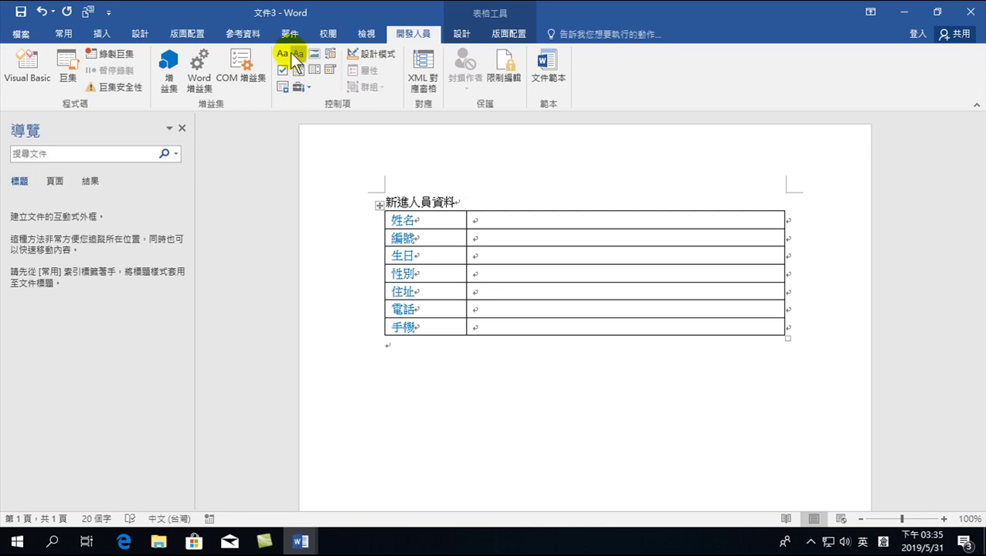
Step: Insert a plain-text content control beside 姓名 and select its placeholder text
{"action": "left_click", "coordinate": [284, 52]}
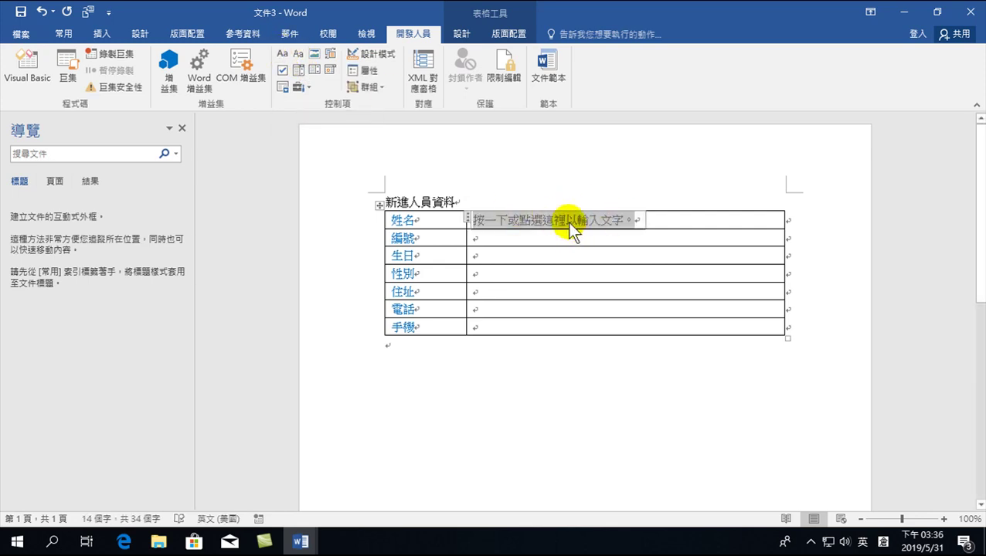
{"action": "right_click", "coordinate": [566, 220]}
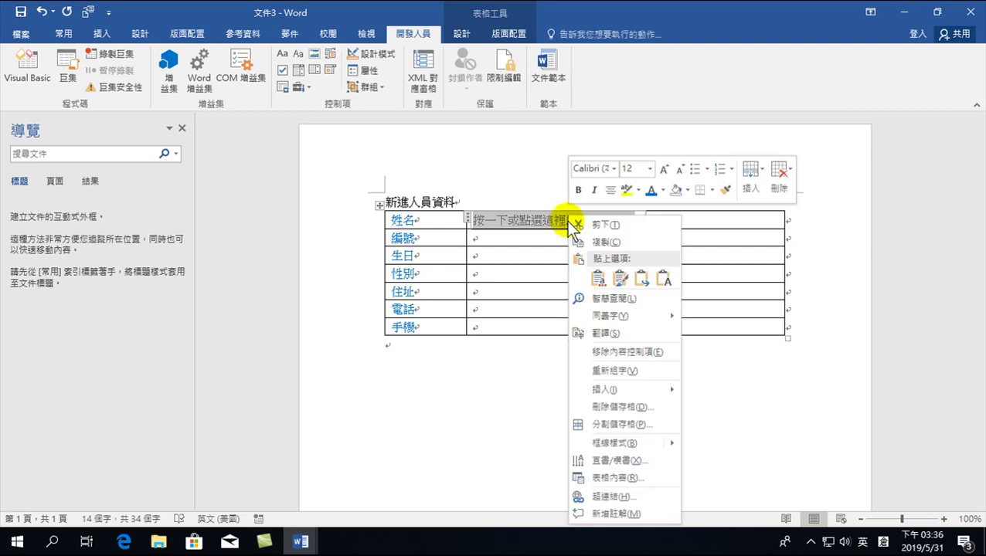
{"action": "left_click", "coordinate": [530, 223]}
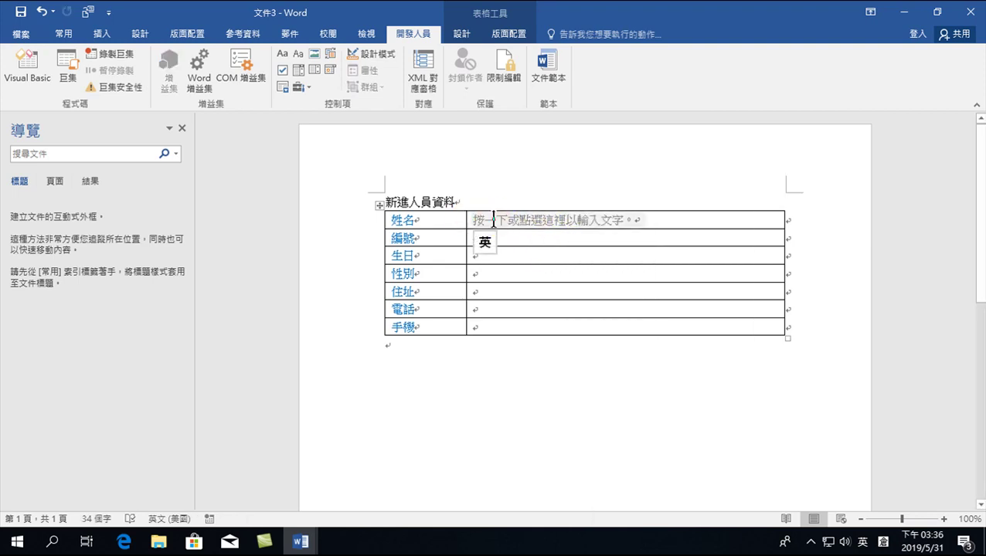
{"action": "left_click", "coordinate": [496, 225]}
{"action": "left_click", "coordinate": [636, 221]}
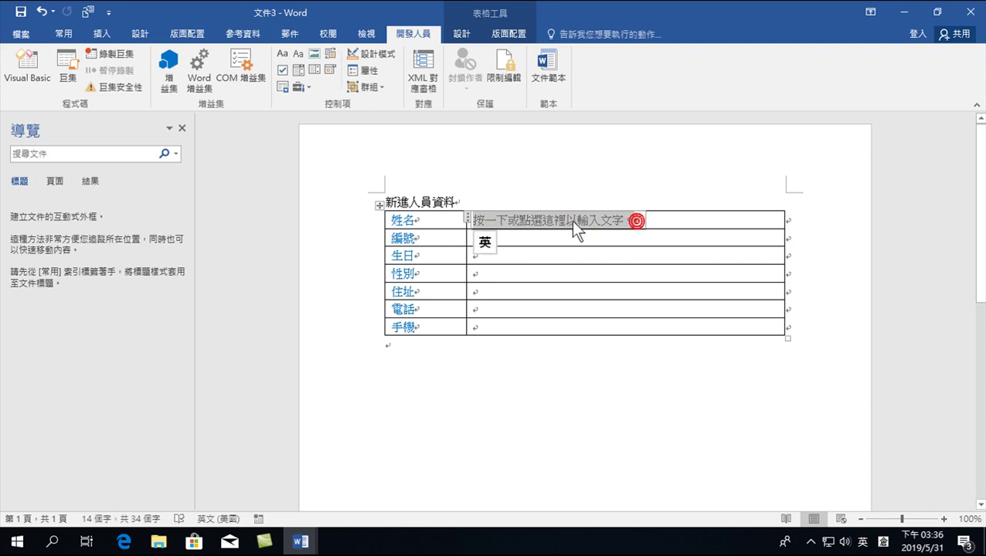
{"action": "left_click", "coordinate": [506, 220]}
{"action": "left_click", "coordinate": [566, 223]}
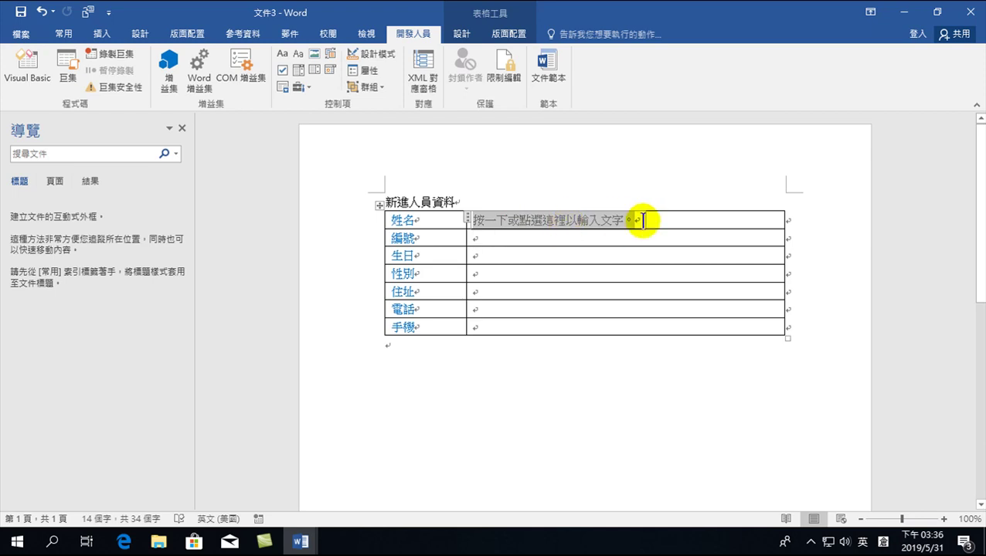
Step: Replace the placeholder with the prompt 請填寫姓名資料
{"action": "type", "text": "yr"}
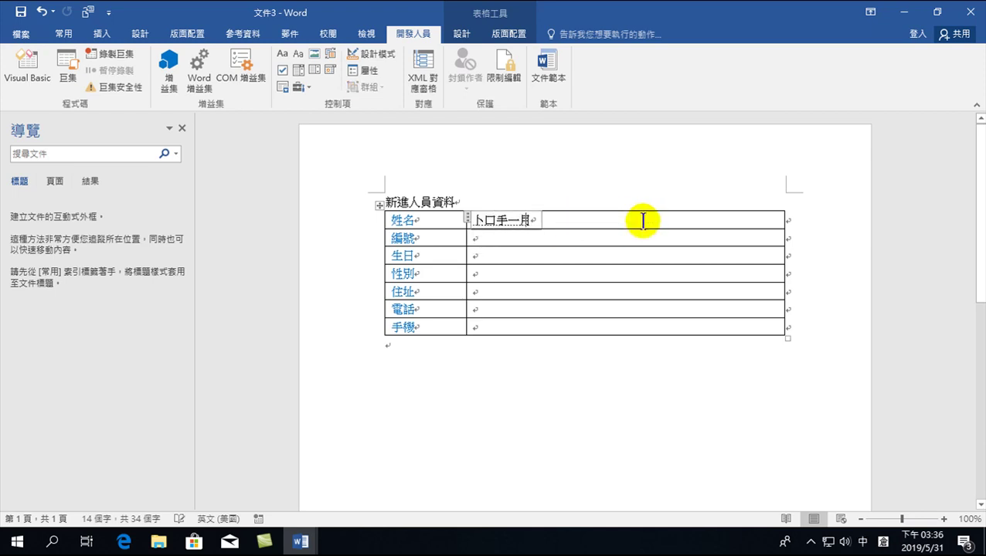
{"action": "key", "text": "space"}
{"action": "type", "text": "gjbc"}
{"action": "key", "text": "space"}
{"action": "type", "text": "t"}
{"action": "key", "text": "space"}
{"action": "type", "text": "vhqm"}
{"action": "key", "text": "space"}
{"action": "type", "text": "nir"}
{"action": "key", "text": "space"}
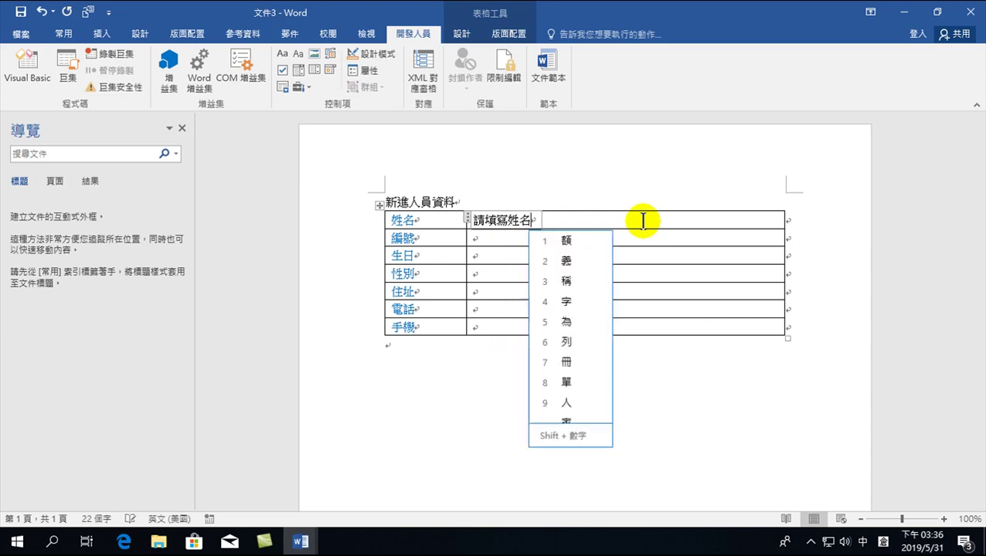
{"action": "type", "text": "iobuc"}
{"action": "key", "text": "space"}
{"action": "key", "text": "1"}
{"action": "key", "text": "shift"}
{"action": "left_click", "coordinate": [634, 238]}
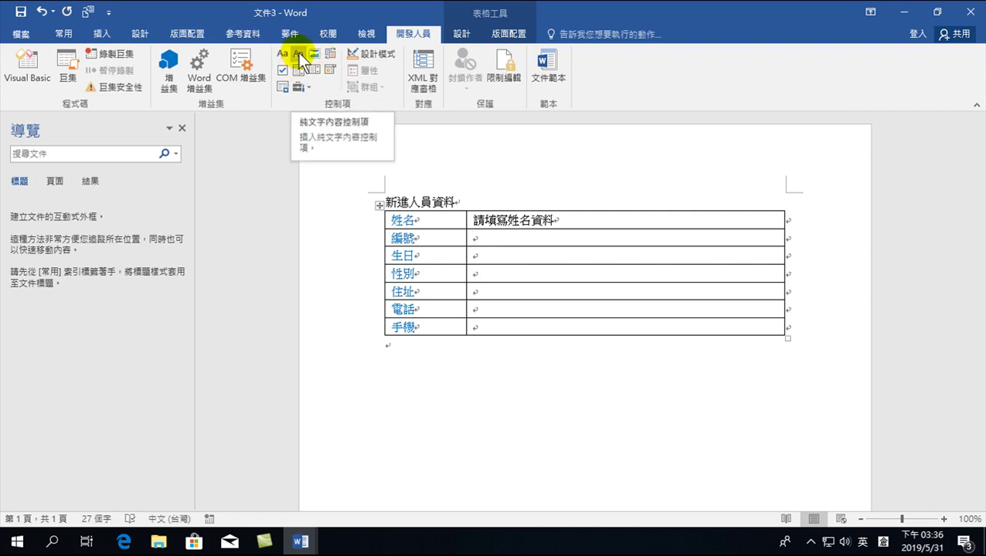
Step: Add plain-text fields beside 編號 and 生日 with prompts 請填寫編號 and 請填寫生日
{"action": "left_click", "coordinate": [299, 53]}
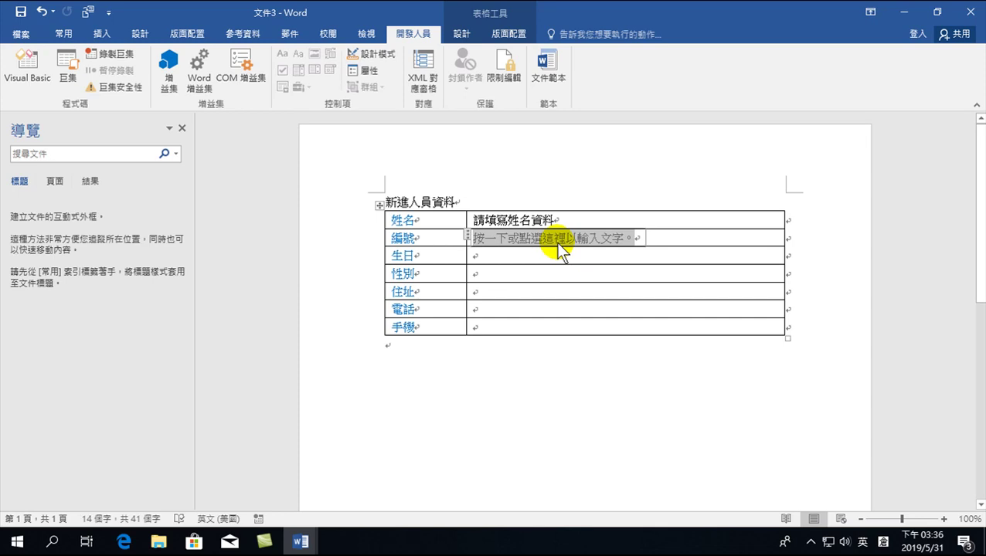
{"action": "key", "text": "ctrl+z"}
{"action": "key", "text": "ctrl+z"}
{"action": "key", "text": "ctrl+z"}
{"action": "key", "text": "ctrl+z"}
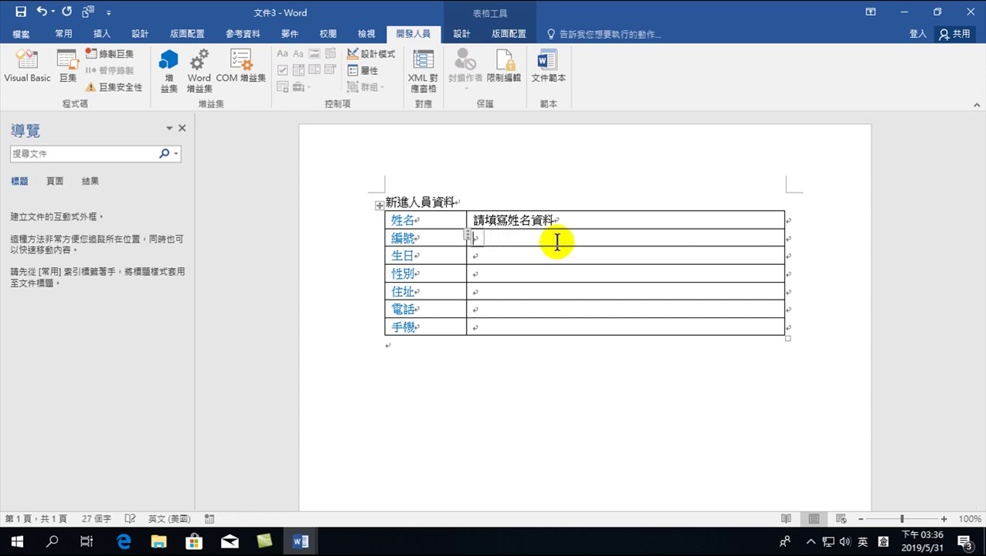
{"action": "type", "text": "ㄏ請土十一月金"}
{"action": "key", "text": "BackSpace"}
{"action": "key", "text": "BackSpace"}
{"action": "key", "text": "BackSpace"}
{"action": "key", "text": "BackSpace"}
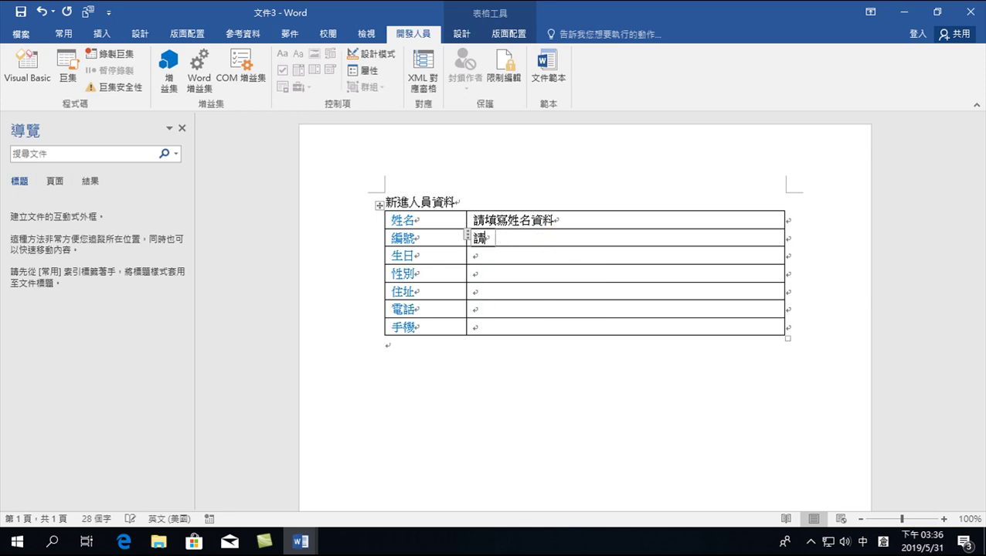
{"action": "type", "text": "填寫女火竹尸"}
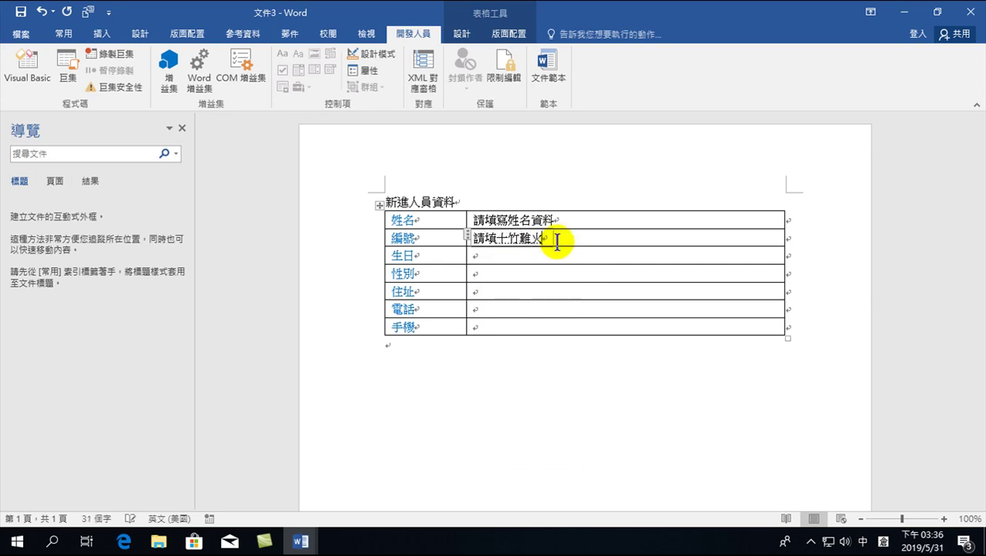
{"action": "type", "text": "編號"}
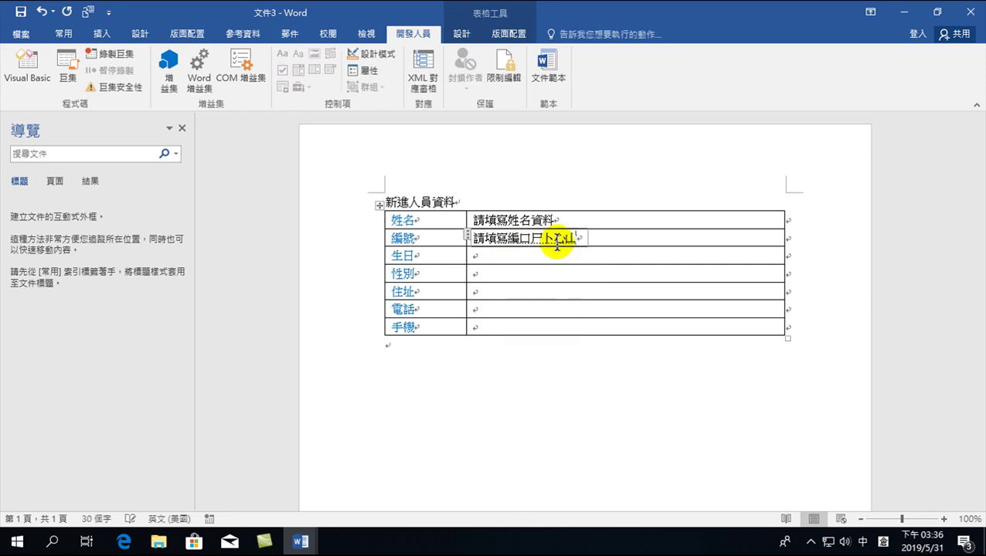
{"action": "left_click", "coordinate": [522, 257]}
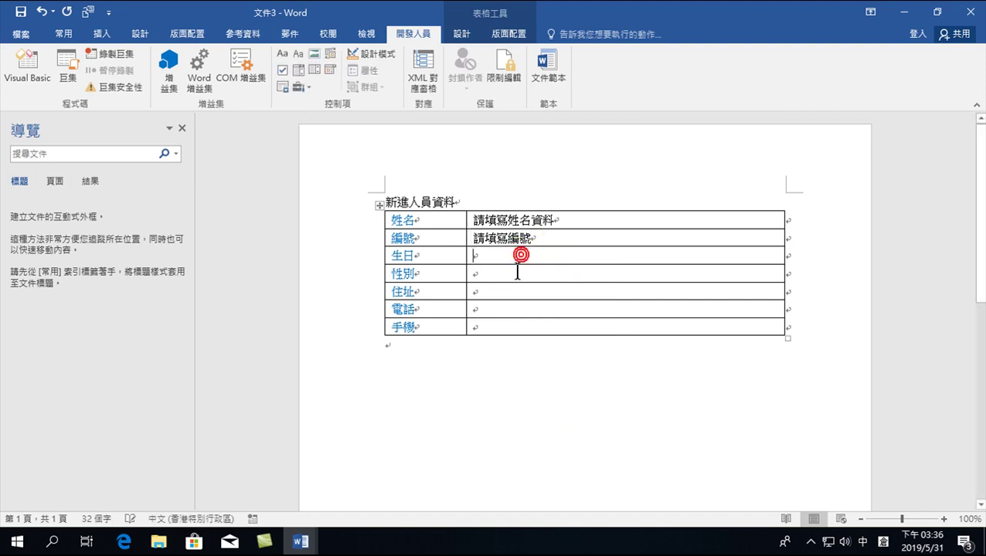
{"action": "left_click", "coordinate": [296, 52]}
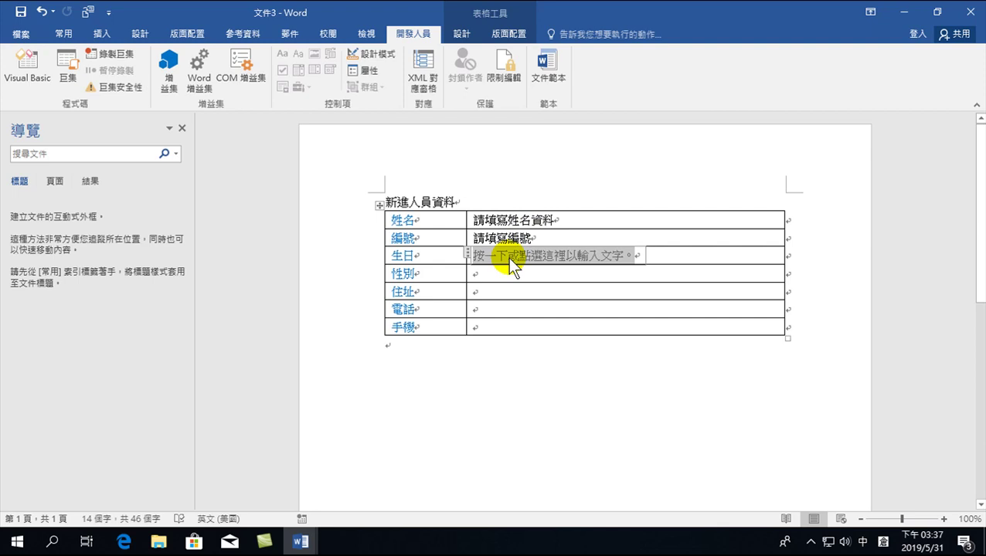
{"action": "type", "text": "請"}
{"action": "type", "text": "填"}
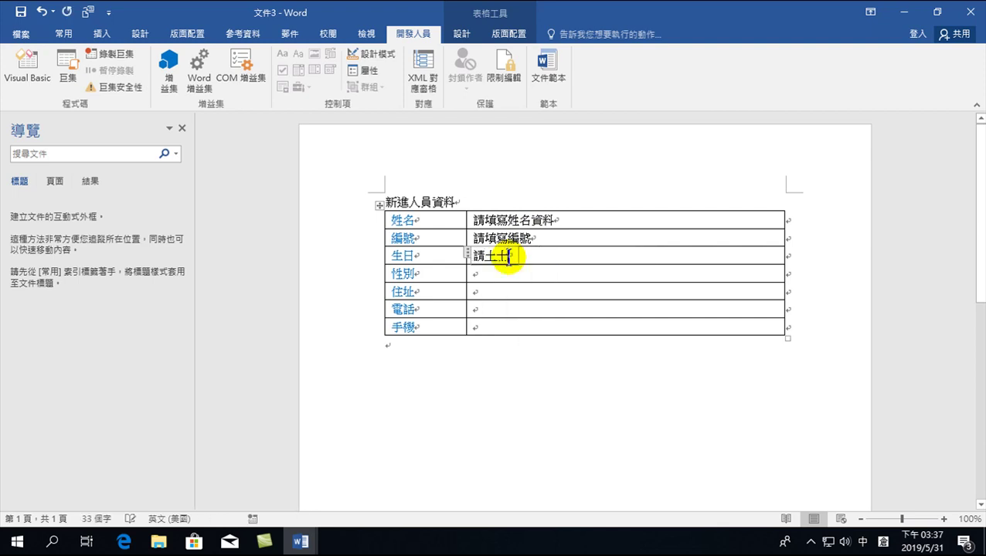
{"action": "type", "text": "士的難火"}
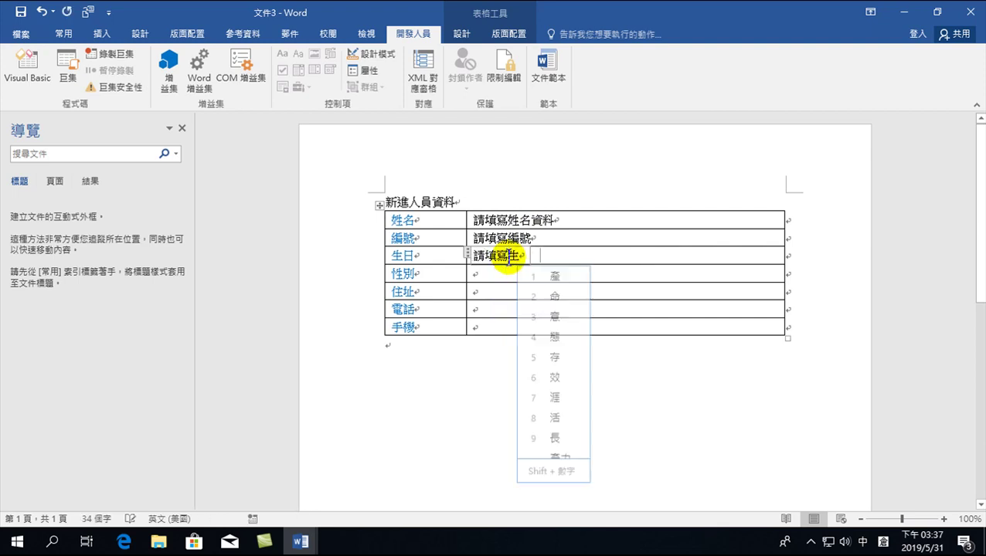
{"action": "type", "text": "寫生日"}
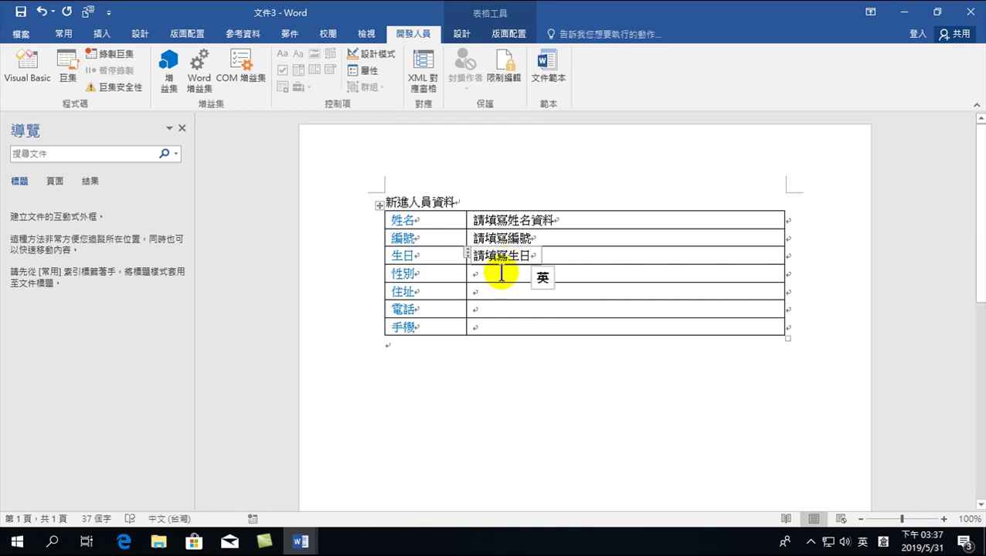
Step: Add a plain-text field in the 性別 answer cell with the prompt 請填寫
{"action": "left_click", "coordinate": [503, 273]}
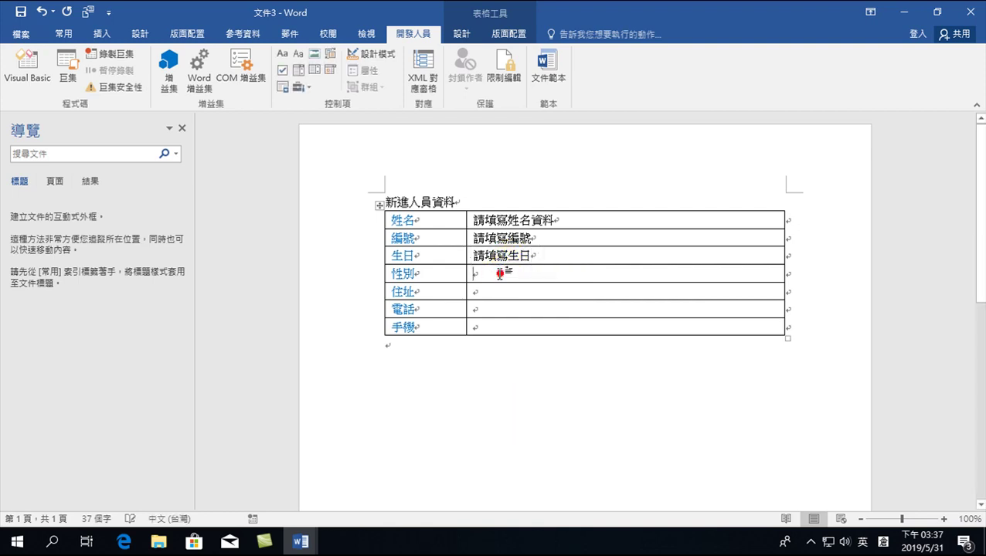
{"action": "left_click", "coordinate": [297, 54]}
{"action": "type", "text": "yrqm"}
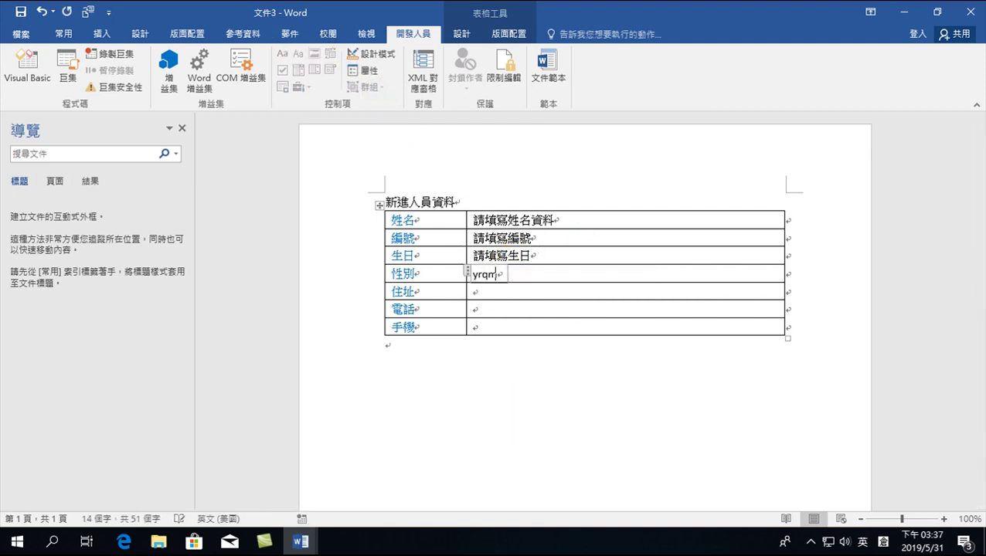
{"action": "key", "text": "BackSpace"}
{"action": "key", "text": "BackSpace"}
{"action": "key", "text": "BackSpace"}
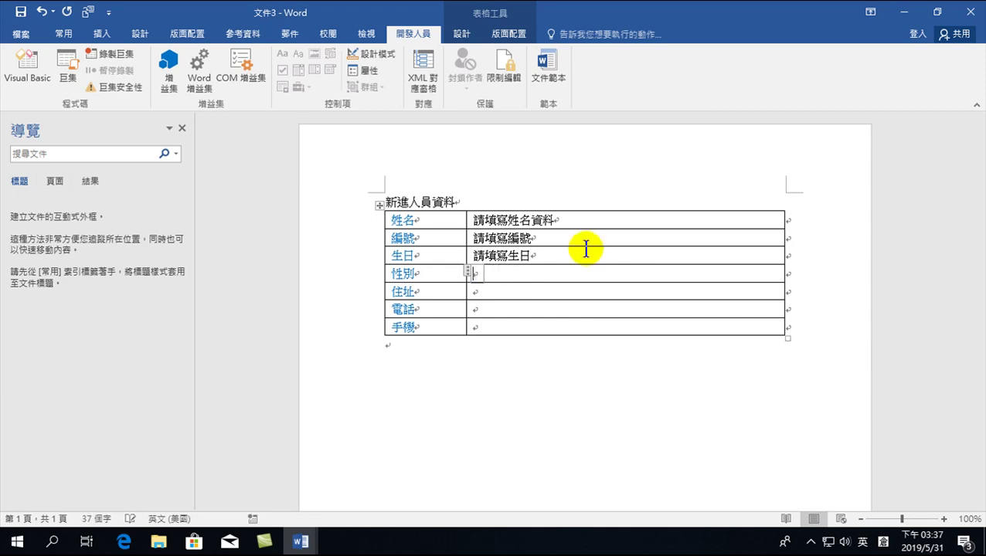
{"action": "type", "text": "卜口"}
{"action": "key", "text": "space"}
{"action": "key", "text": "space"}
{"action": "type", "text": "gj"}
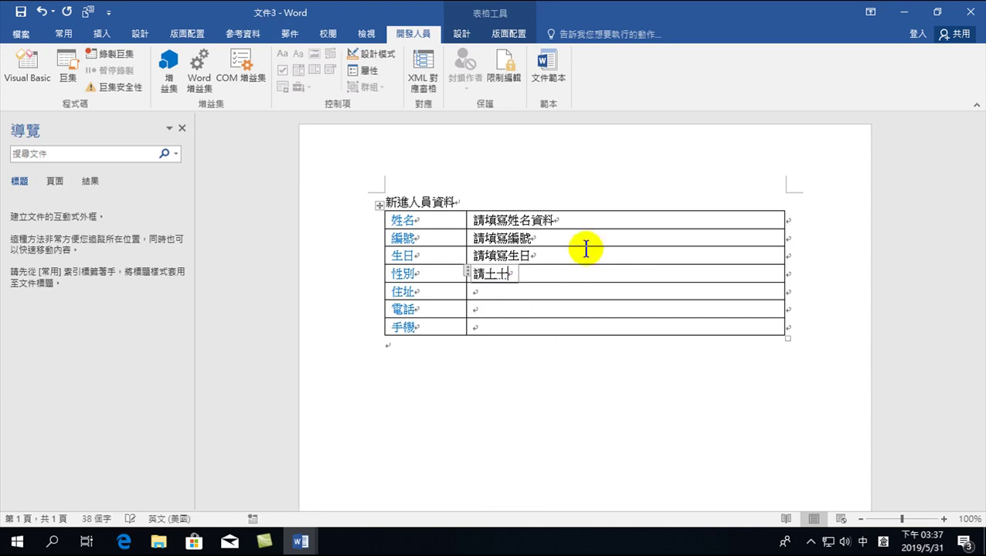
{"action": "type", "text": "bc"}
{"action": "key", "text": "space"}
{"action": "type", "text": "jhxf"}
{"action": "key", "text": "space"}
{"action": "key", "text": "space"}
{"action": "key", "text": "shift"}
Step: Add a plain-text field in the 住址 answer cell with the prompt 請填寫
{"action": "left_click", "coordinate": [475, 292]}
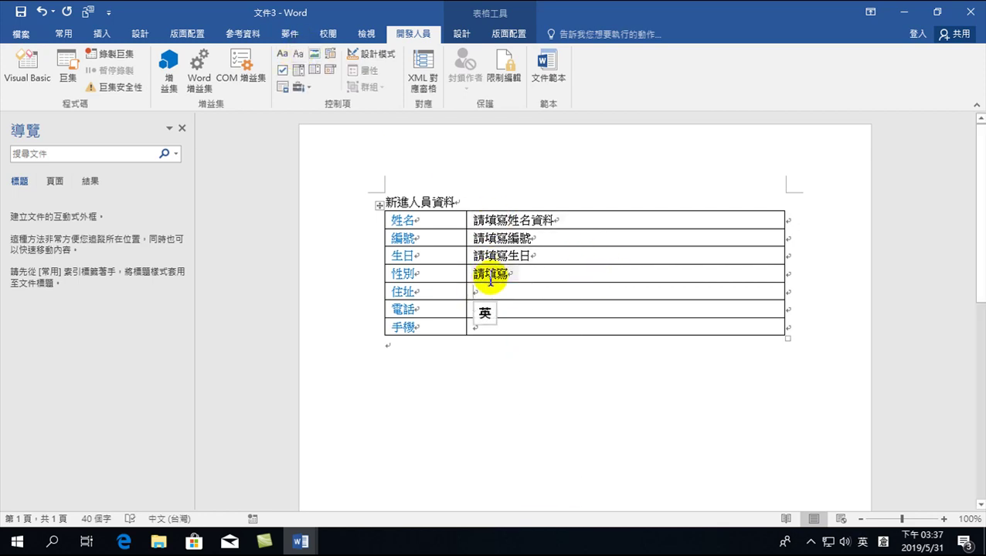
{"action": "left_click", "coordinate": [482, 272]}
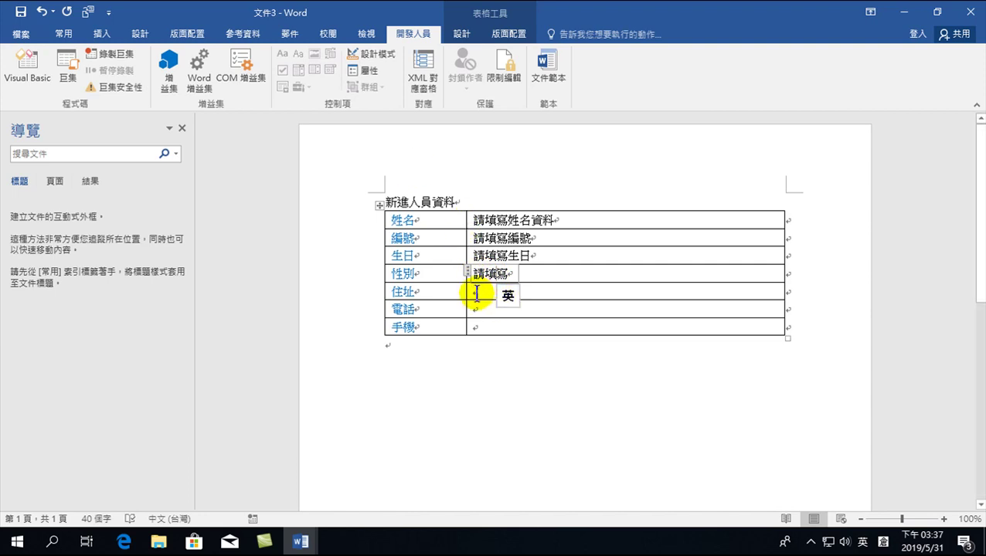
{"action": "left_click", "coordinate": [474, 291]}
{"action": "left_click", "coordinate": [282, 55]}
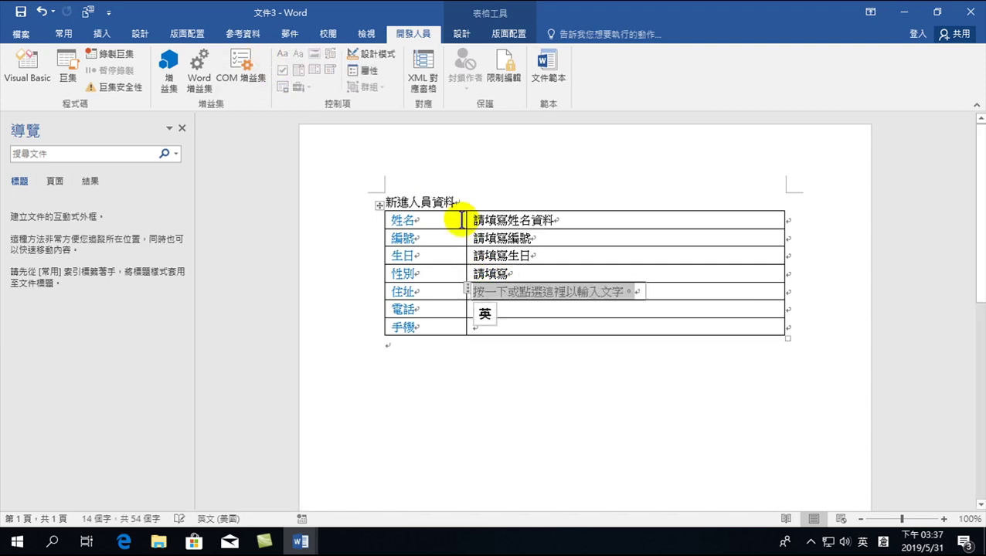
{"action": "type", "text": "yrqm"}
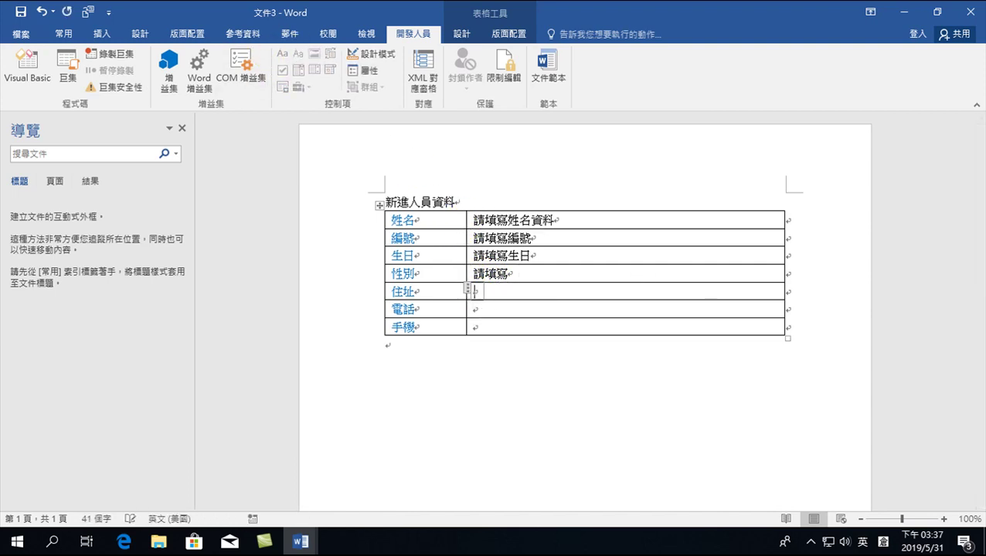
{"action": "key", "text": "BackSpace"}
{"action": "key", "text": "shift"}
{"action": "type", "text": "rqmb gjbc jhxf"}
{"action": "key", "text": "space"}
{"action": "key", "text": "shift"}
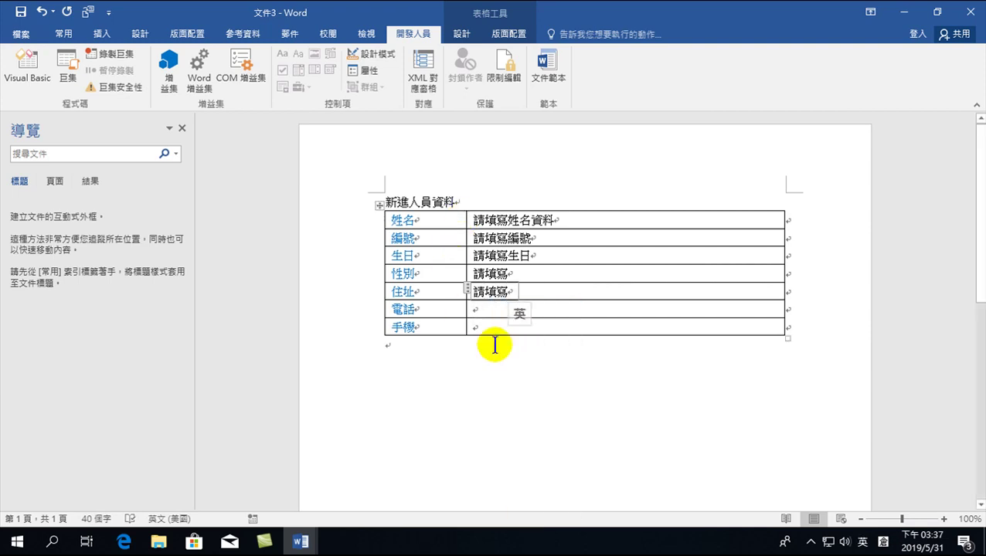
Step: Add a plain-text field in the 電話 answer cell with the prompt 請填寫
{"action": "left_click", "coordinate": [489, 308]}
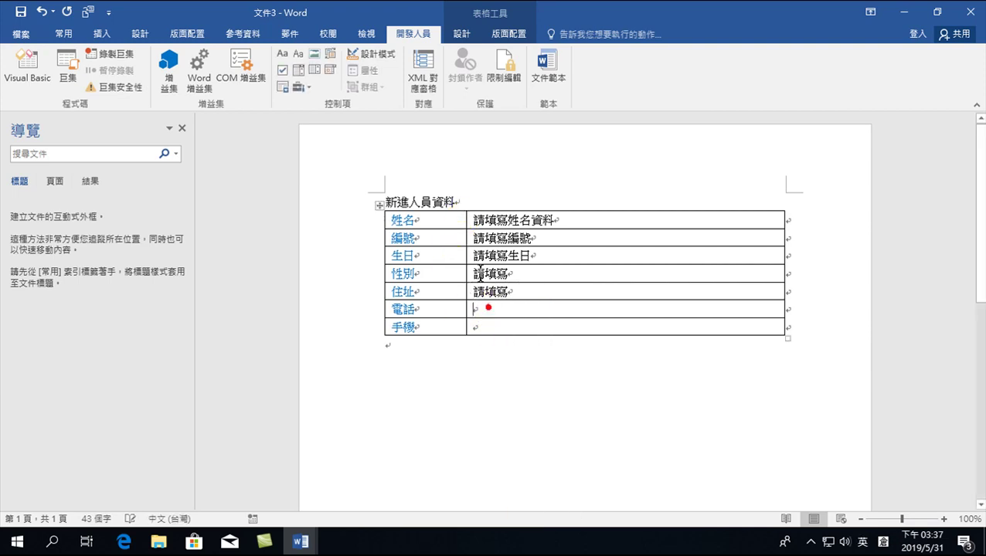
{"action": "left_click", "coordinate": [299, 54]}
{"action": "key", "text": "ctrl+z"}
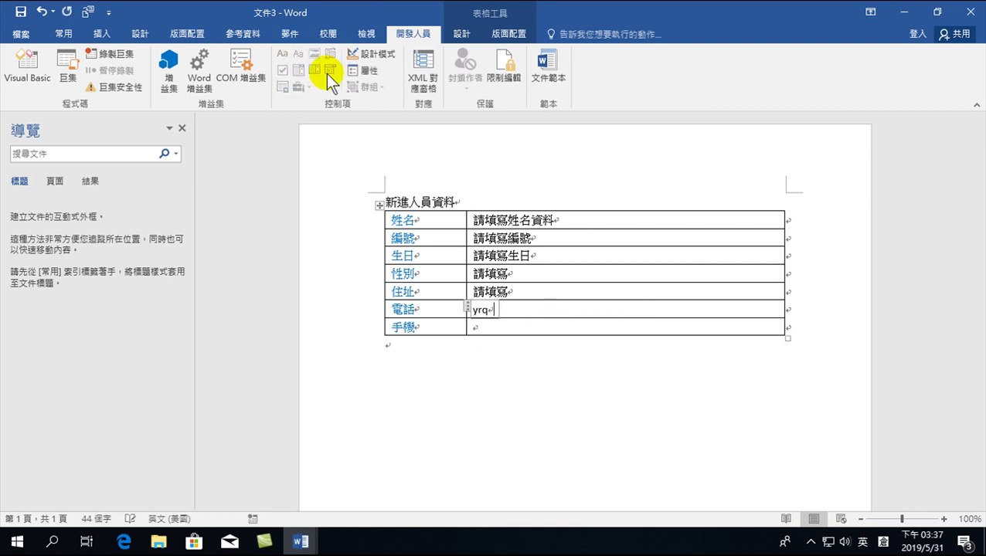
{"action": "type", "text": "yr"}
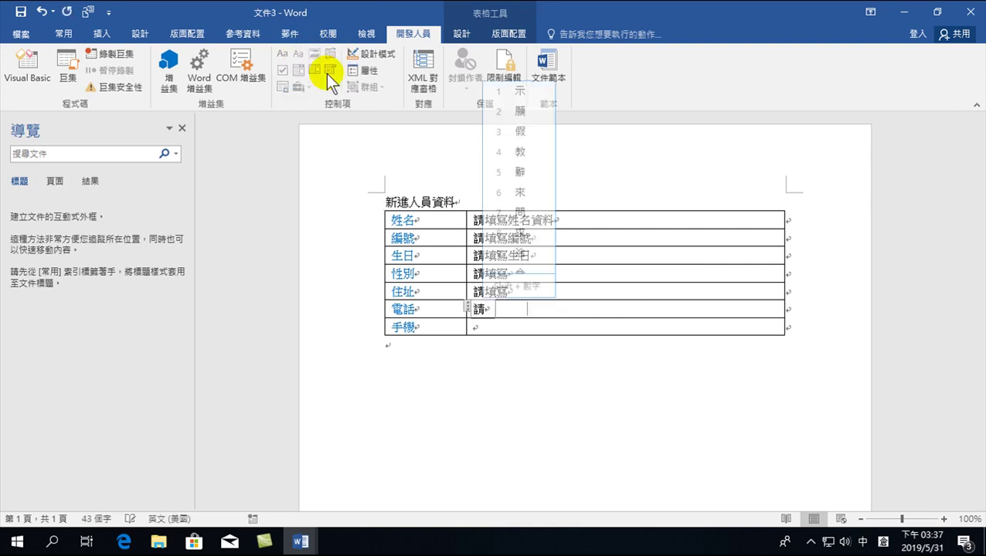
{"action": "key", "text": "Escape"}
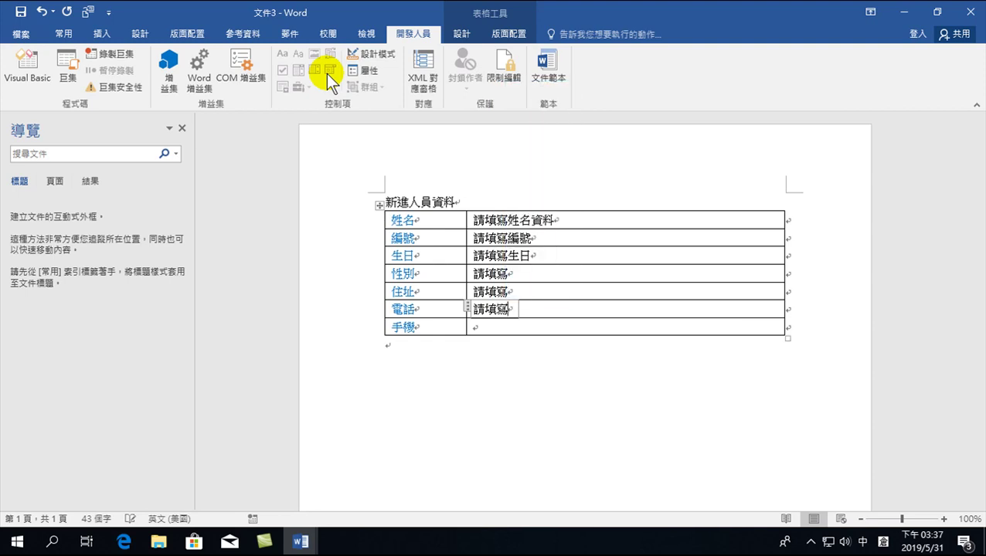
{"action": "left_click", "coordinate": [525, 308]}
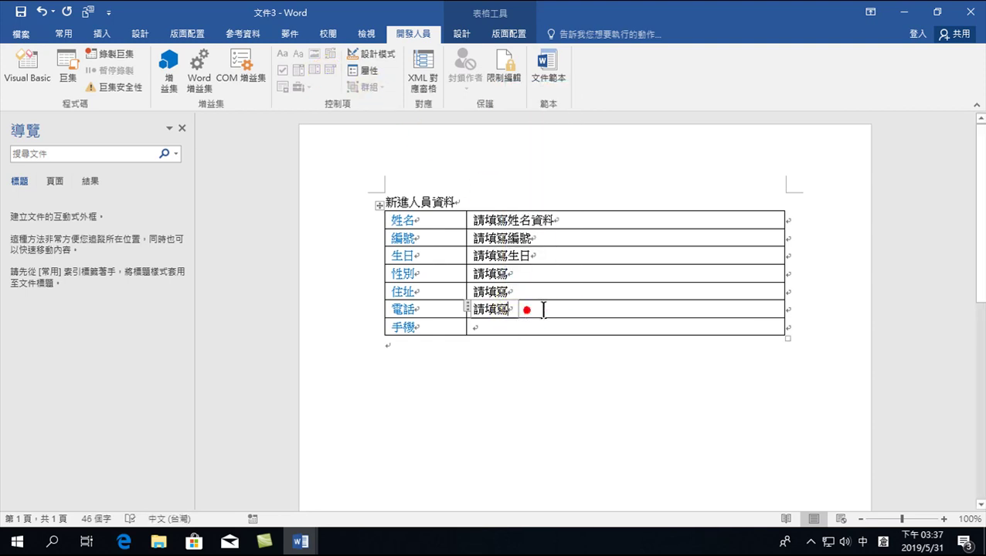
{"action": "left_click", "coordinate": [480, 309]}
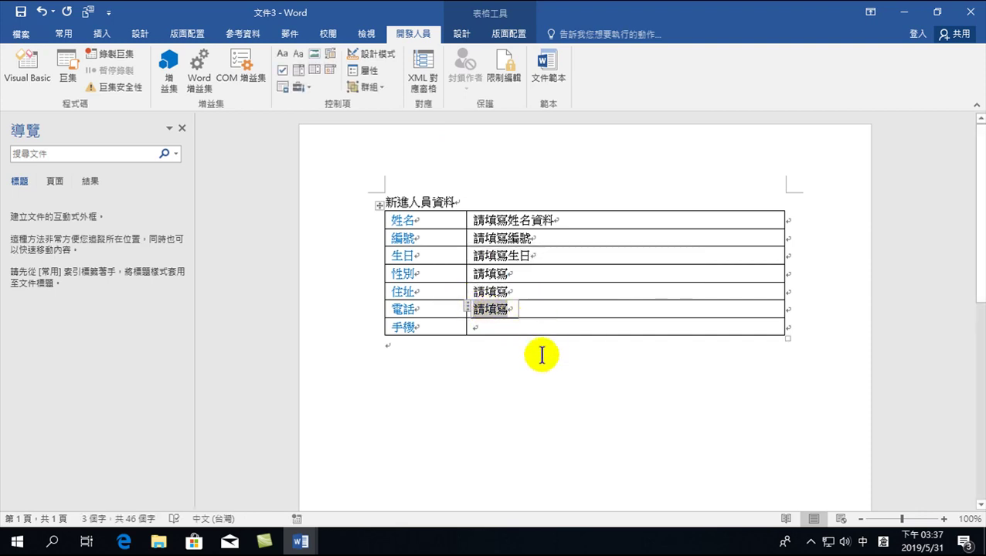
Step: Add a plain-text field in the 手機 answer cell and paste the prompt 請填寫
{"action": "left_click", "coordinate": [498, 331]}
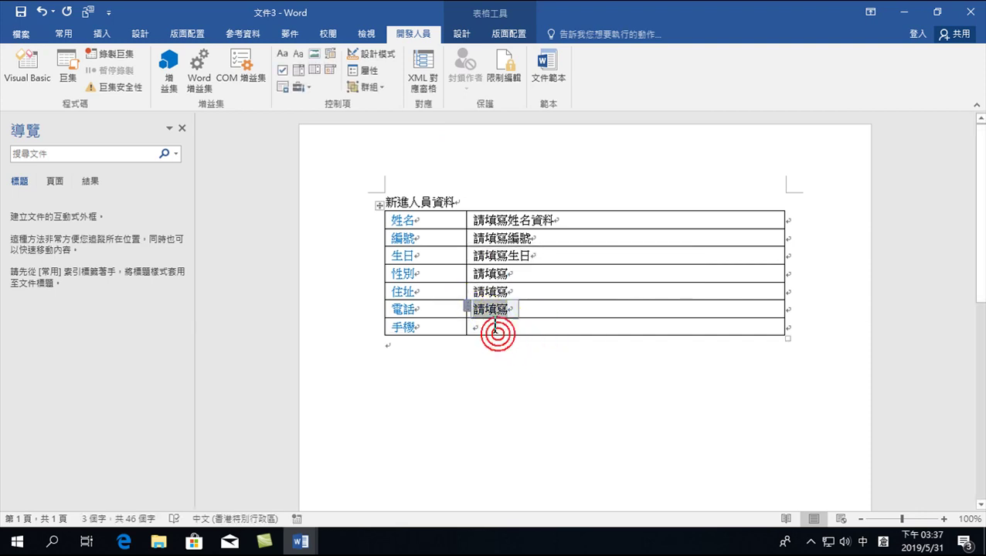
{"action": "left_click", "coordinate": [299, 53]}
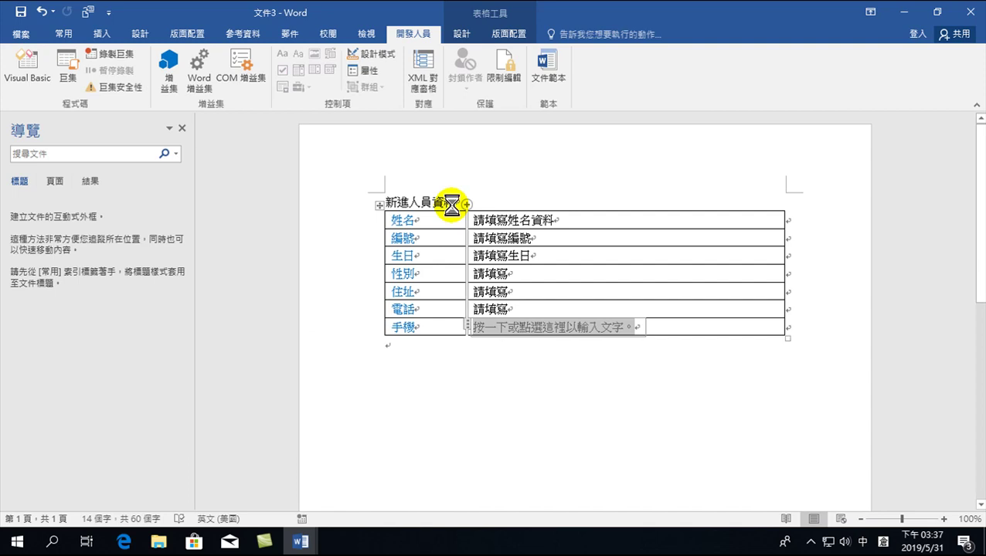
{"action": "type", "text": "請填寫"}
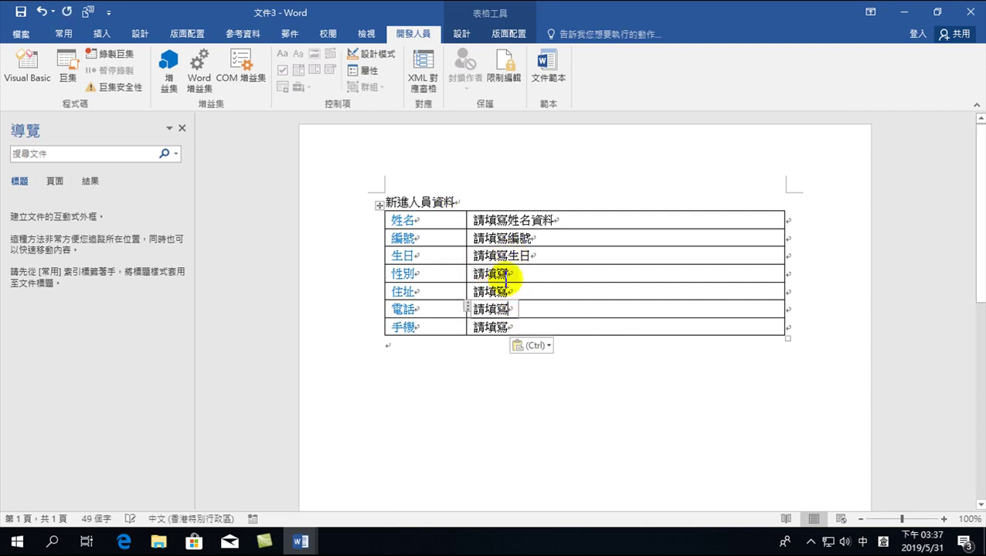
{"action": "left_click", "coordinate": [507, 328]}
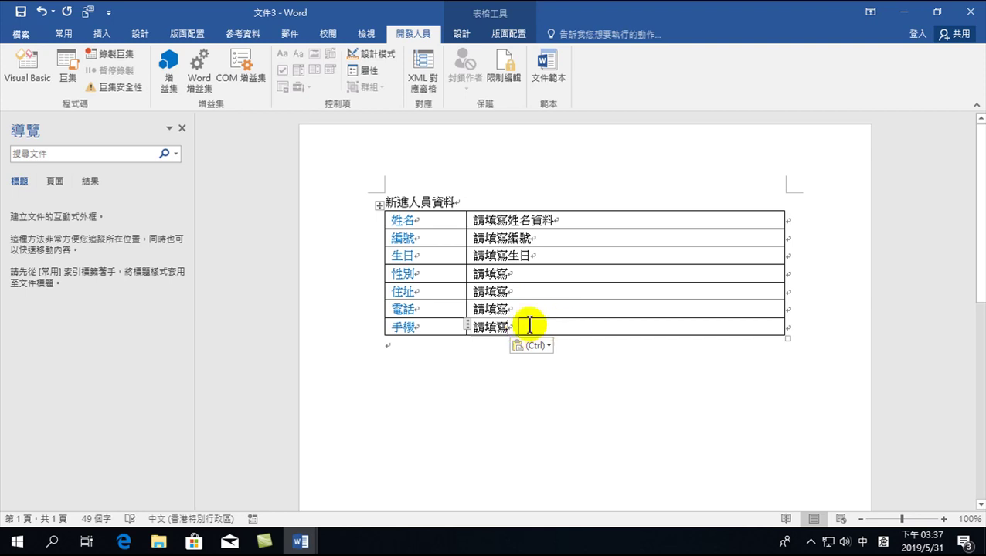
{"action": "left_click_drag", "start_coordinate": [467, 324], "coordinate": [462, 326]}
{"action": "key", "text": "ctrl+z"}
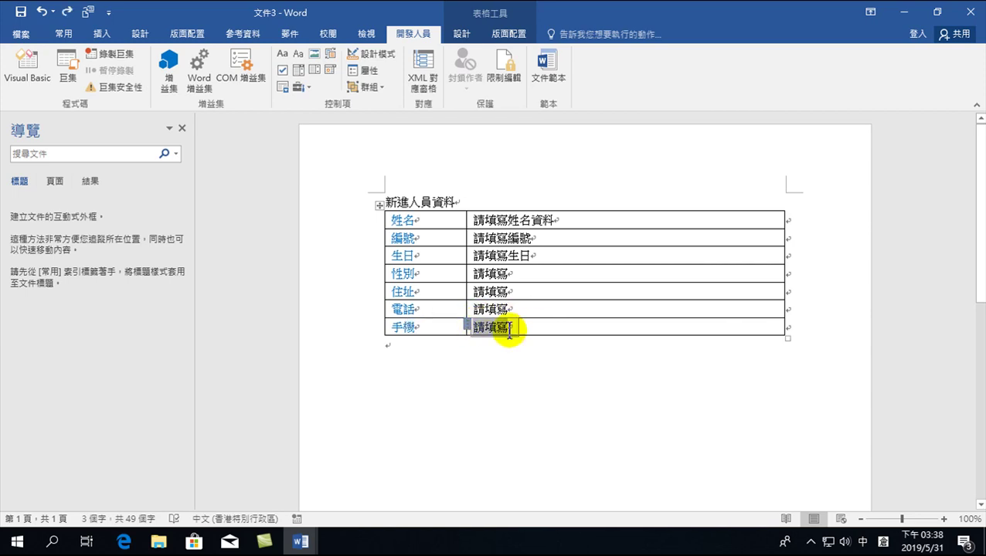
{"action": "left_click", "coordinate": [560, 330]}
{"action": "left_click", "coordinate": [601, 274]}
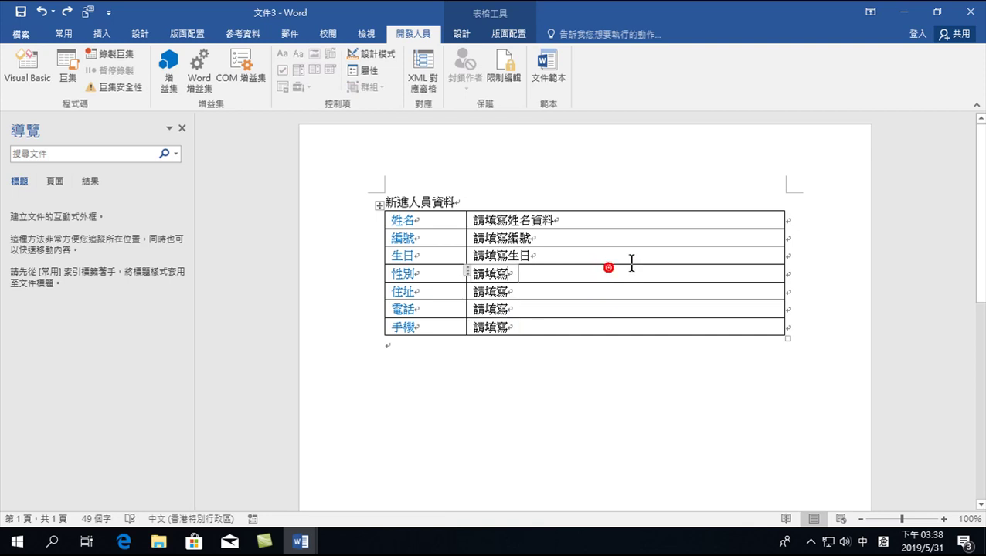
Step: Select the title 新進人員資料 and grow its font from 12 pt to 20 pt
{"action": "left_click", "coordinate": [719, 360]}
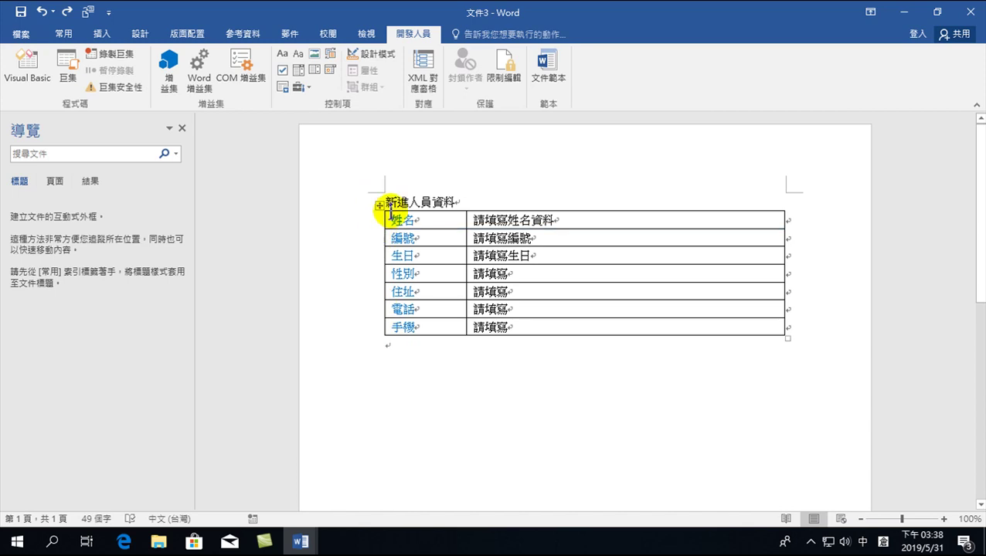
{"action": "left_click_drag", "start_coordinate": [386, 202], "coordinate": [463, 198]}
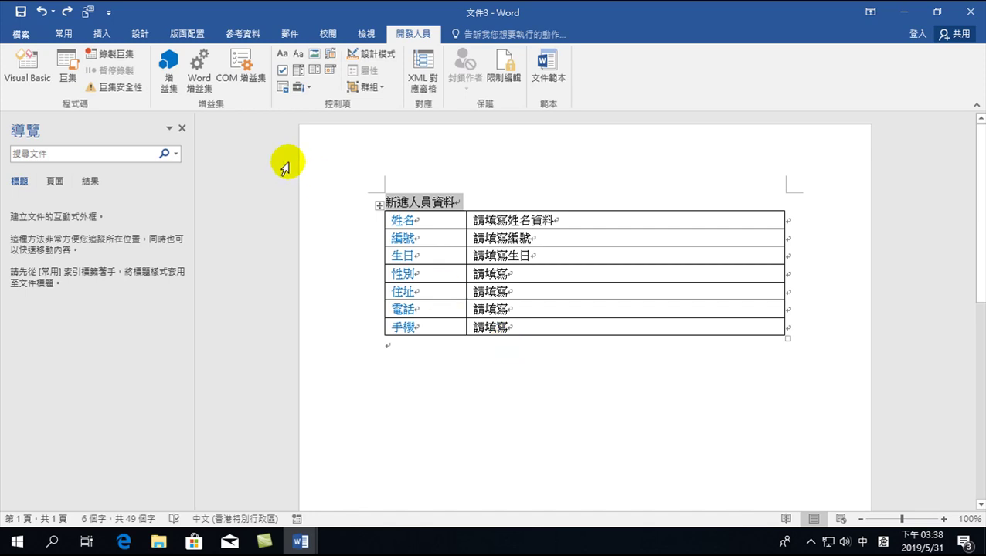
{"action": "left_click", "coordinate": [70, 37]}
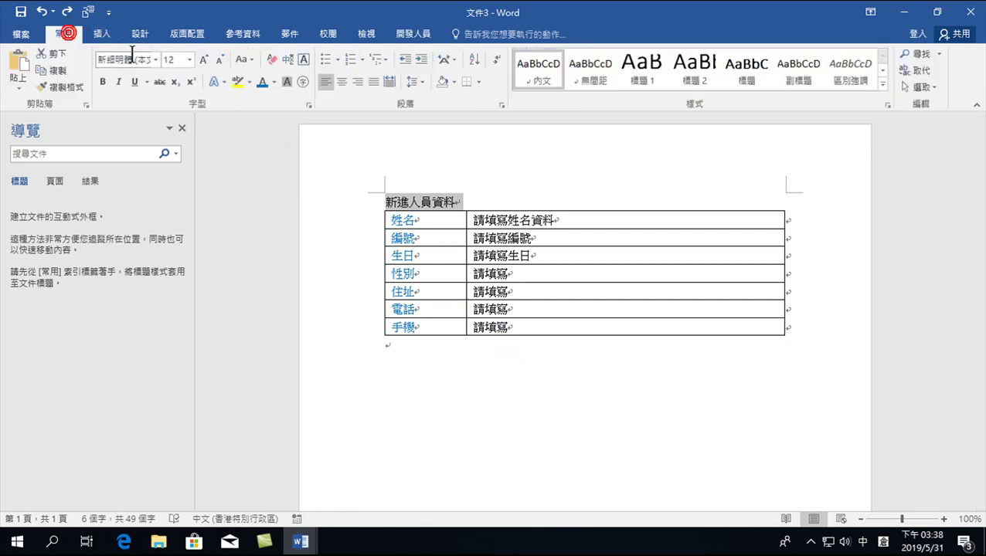
{"action": "left_click", "coordinate": [204, 59]}
{"action": "left_click", "coordinate": [204, 59]}
{"action": "left_click", "coordinate": [204, 60]}
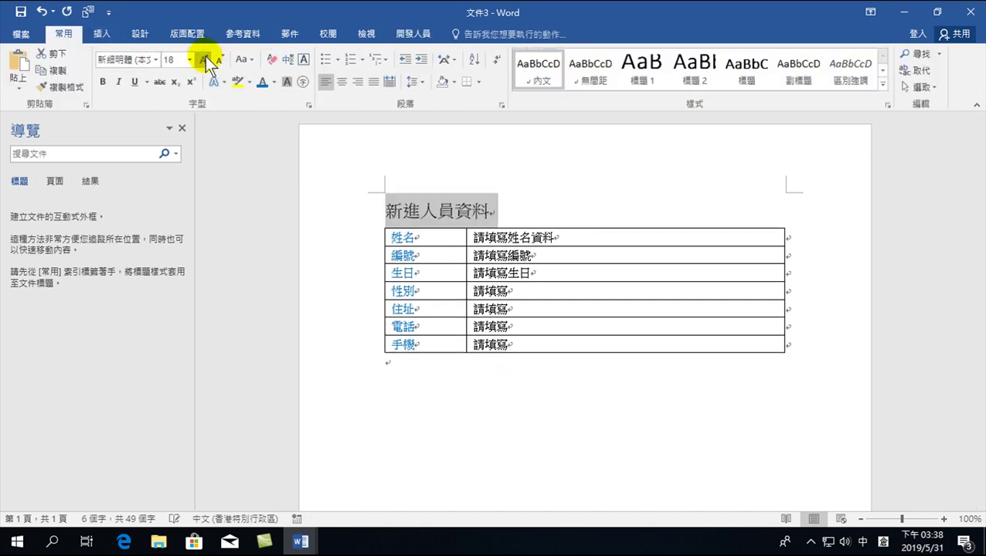
{"action": "left_click", "coordinate": [204, 59]}
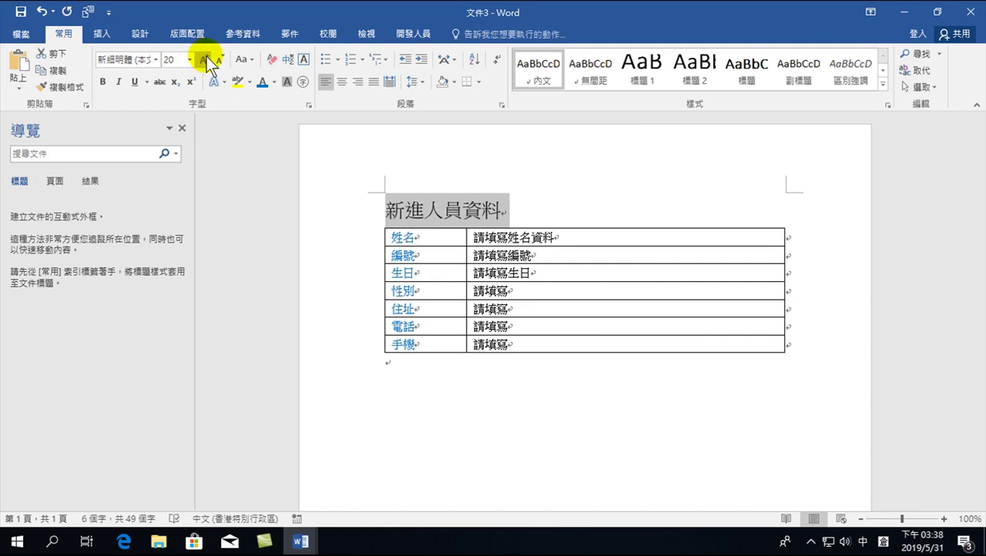
Step: Put the caret back in the 請填寫姓名資料 cell and return to the Developer tab
{"action": "left_click", "coordinate": [546, 374]}
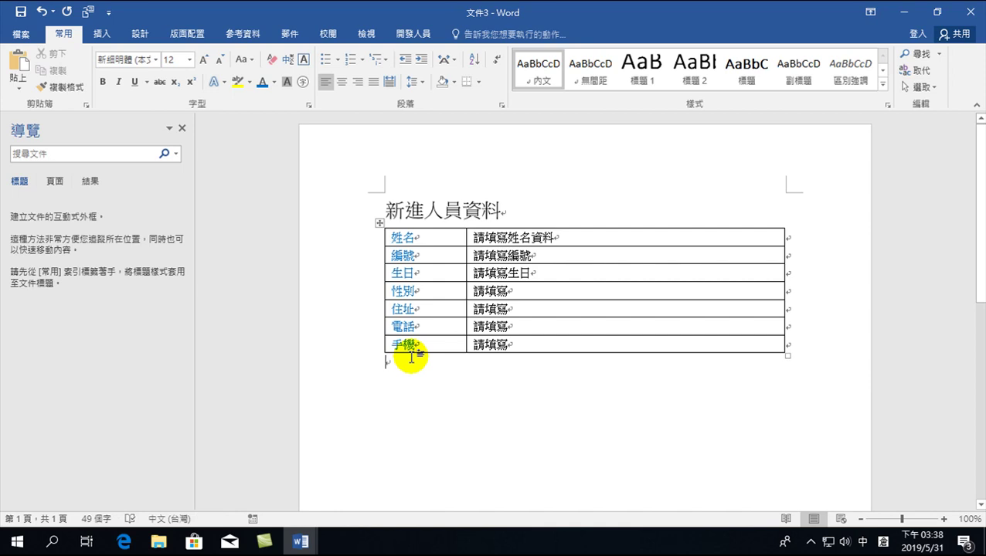
{"action": "left_click", "coordinate": [507, 238]}
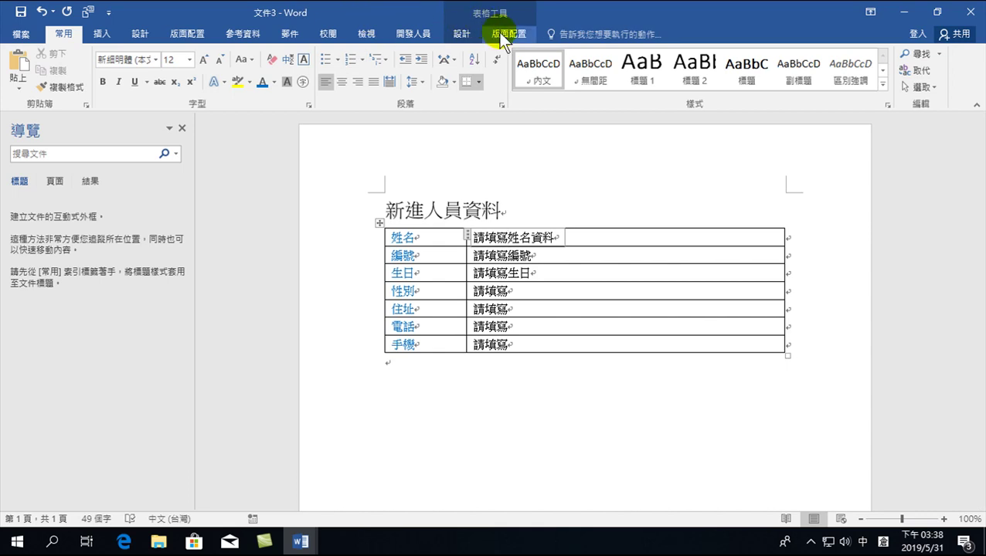
{"action": "left_click", "coordinate": [413, 34]}
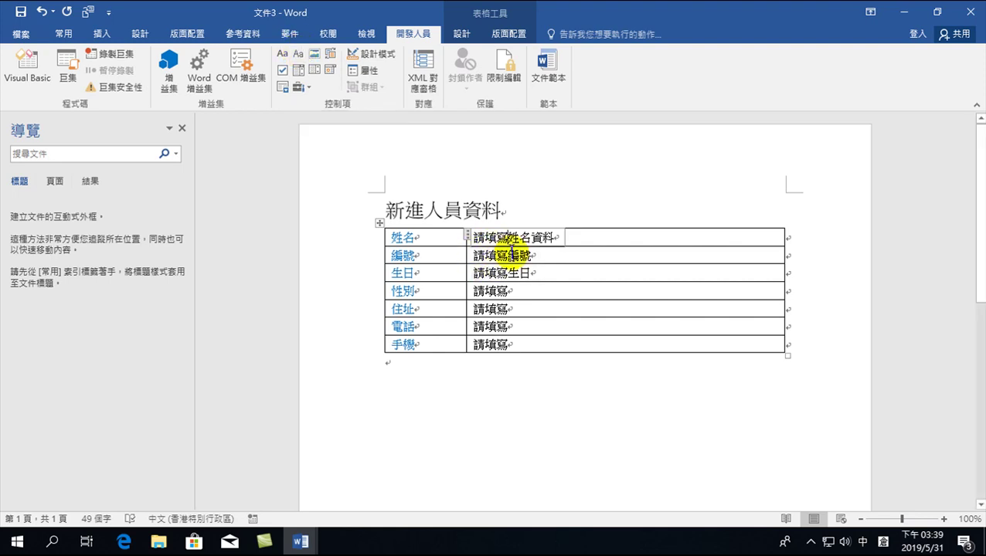
Step: On the empty line below the table, type 謝謝你/妳的配合,請 with the Chinese IME
{"action": "left_click", "coordinate": [569, 238]}
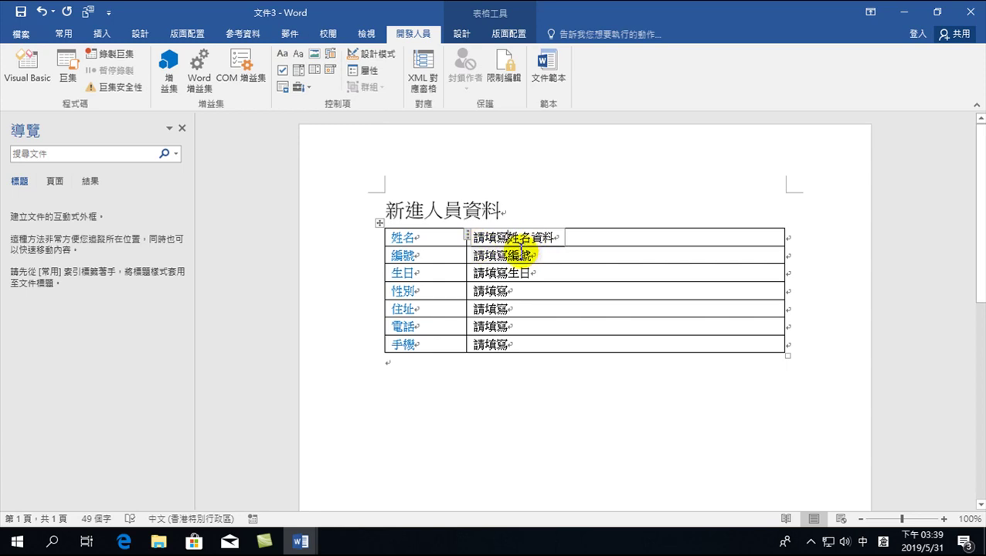
{"action": "left_click", "coordinate": [421, 370]}
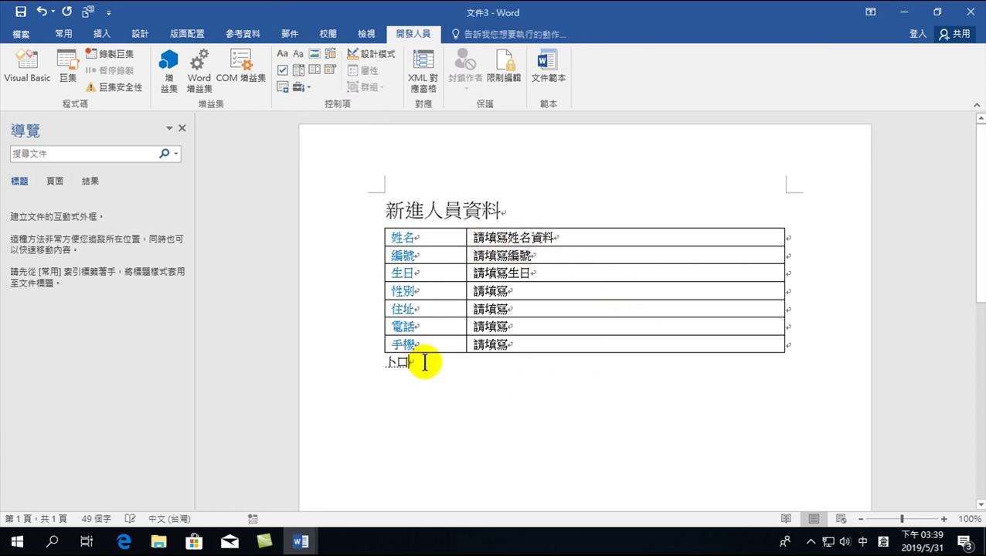
{"action": "type", "text": "謝謝"}
{"action": "key", "text": "Down"}
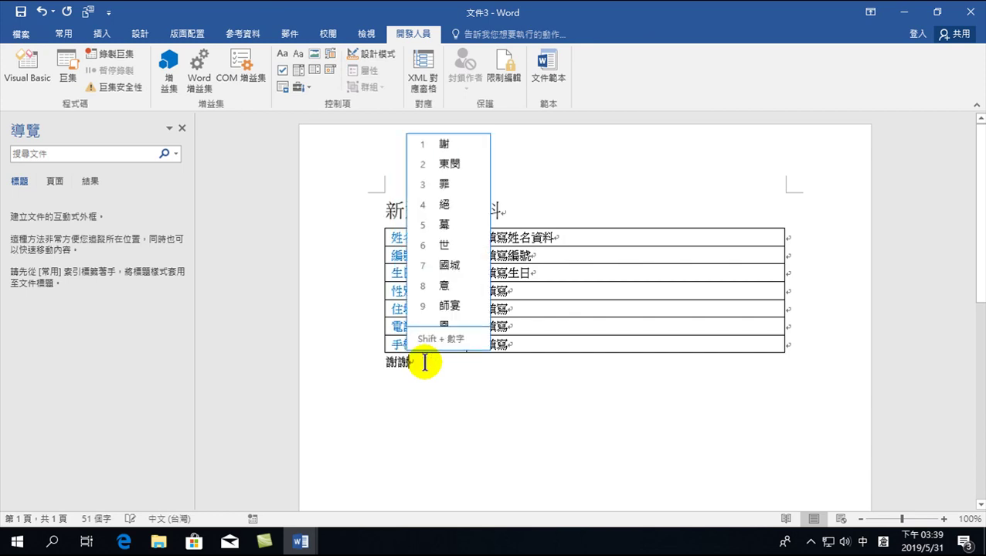
{"action": "key", "text": "Return"}
{"action": "type", "text": "你"}
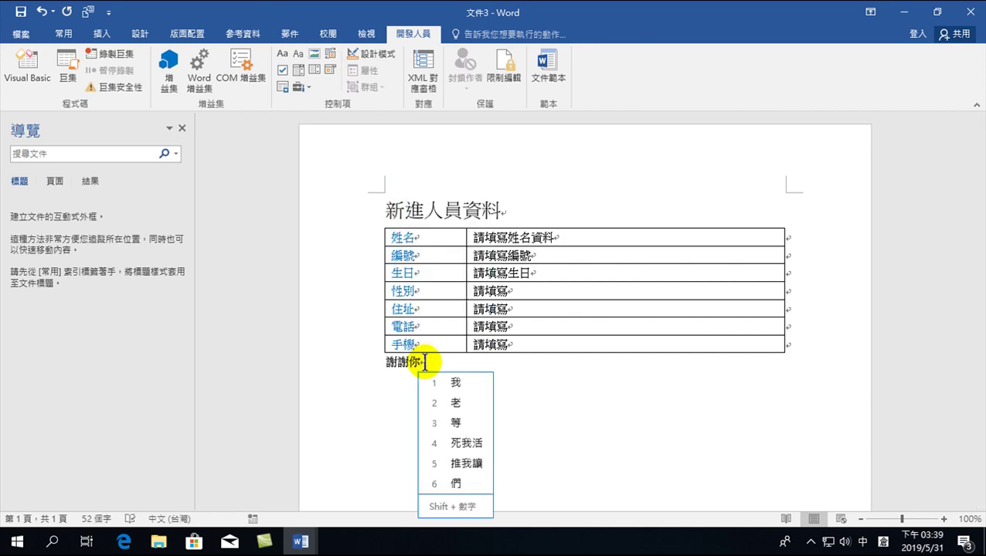
{"action": "type", "text": "好"}
{"action": "key", "text": "Escape"}
{"action": "key", "text": "BackSpace"}
{"action": "type", "text": "妳竹日心"}
{"action": "key", "text": "space"}
{"action": "type", "text": "配合,上口"}
{"action": "key", "text": "space"}
Step: Finish the note with 將文件存檔回覆郵件。, fixing stray characters along the way
{"action": "type", "text": "女一月木戈"}
{"action": "key", "text": "space"}
{"action": "type", "text": "卜大人竹手"}
{"action": "key", "text": "space"}
{"action": "type", "text": "大中弓木"}
{"action": "key", "text": "space"}
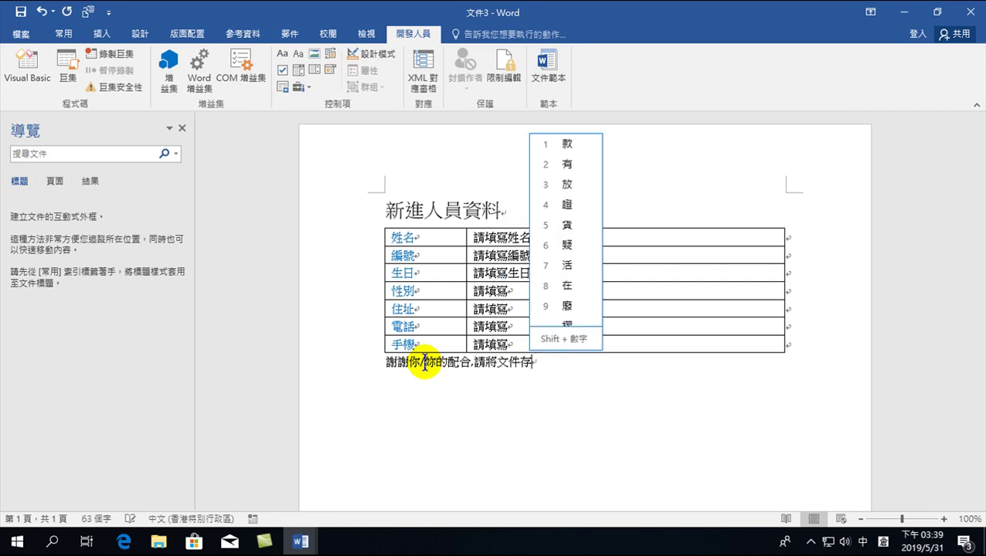
{"action": "type", "text": "木火月田"}
{"action": "key", "text": "space"}
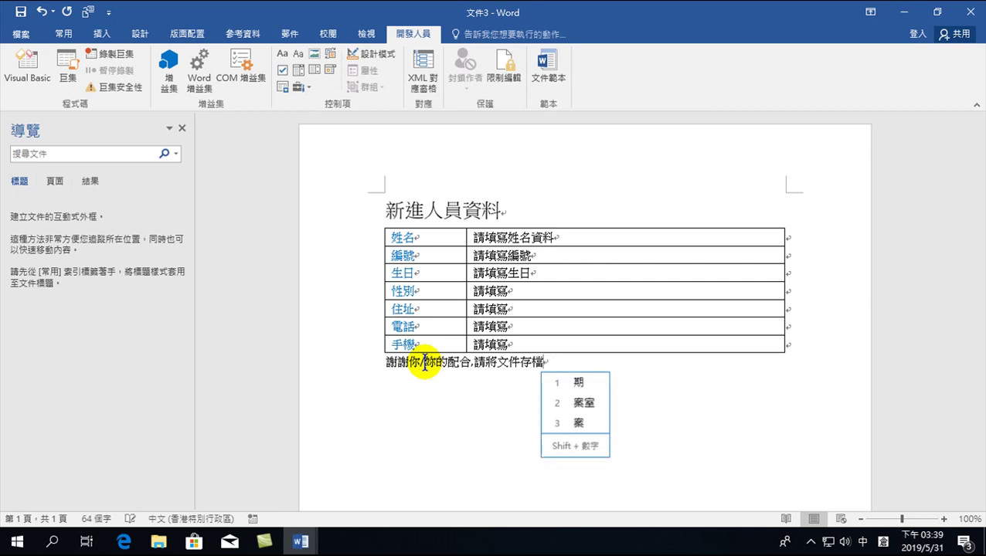
{"action": "type", "text": "田口"}
{"action": "key", "text": "space"}
{"action": "type", "text": "一田竹日水"}
{"action": "key", "text": "space"}
{"action": "key", "text": "space"}
{"action": "type", "text": "。"}
{"action": "key", "text": "BackSpace"}
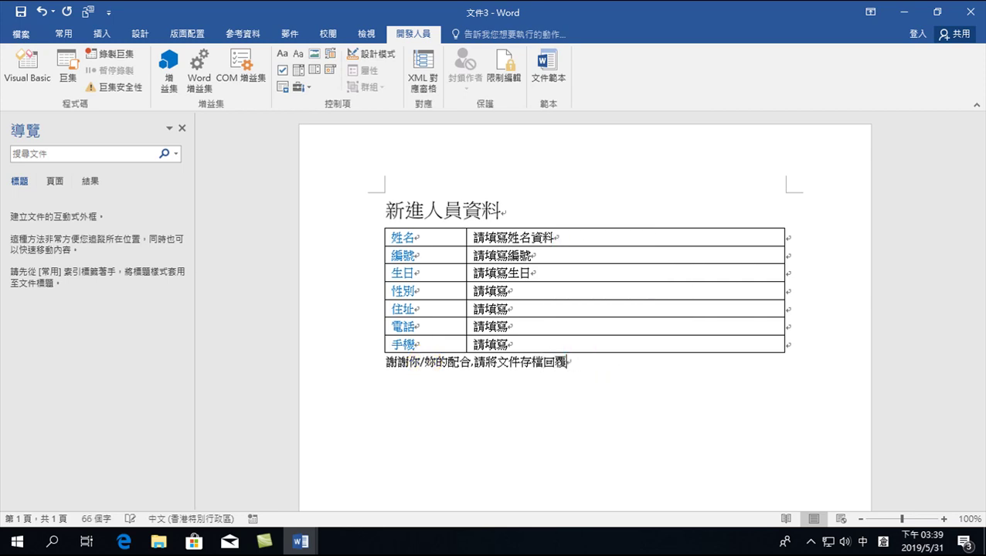
{"action": "type", "text": "竹"}
{"action": "type", "text": "mw"}
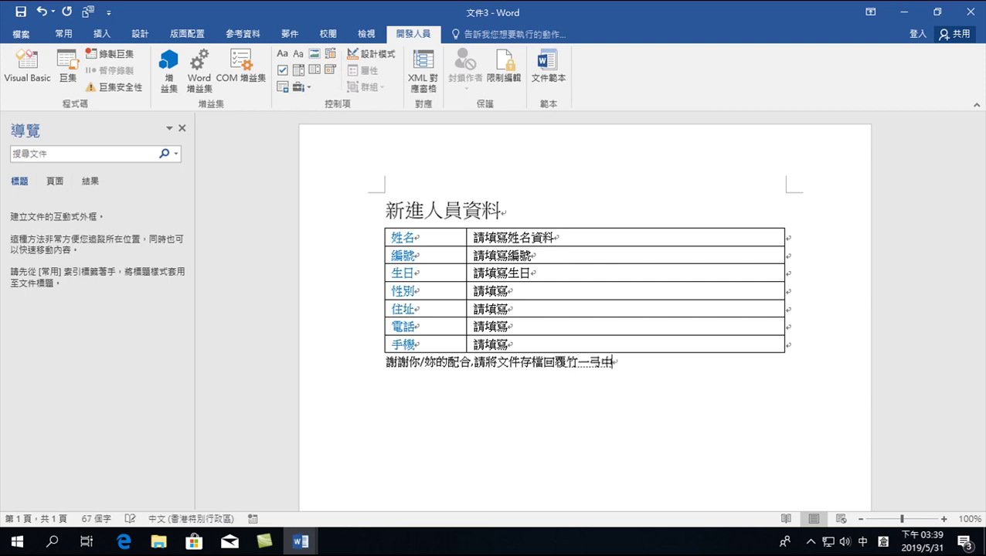
{"action": "key", "text": "BackSpace"}
{"action": "key", "text": "BackSpace"}
{"action": "key", "text": "BackSpace"}
{"action": "type", "text": "hmnl"}
{"action": "key", "text": "space"}
{"action": "type", "text": "1"}
{"action": "key", "text": "BackSpace"}
{"action": "key", "text": "BackSpace"}
{"action": "type", "text": "件。"}
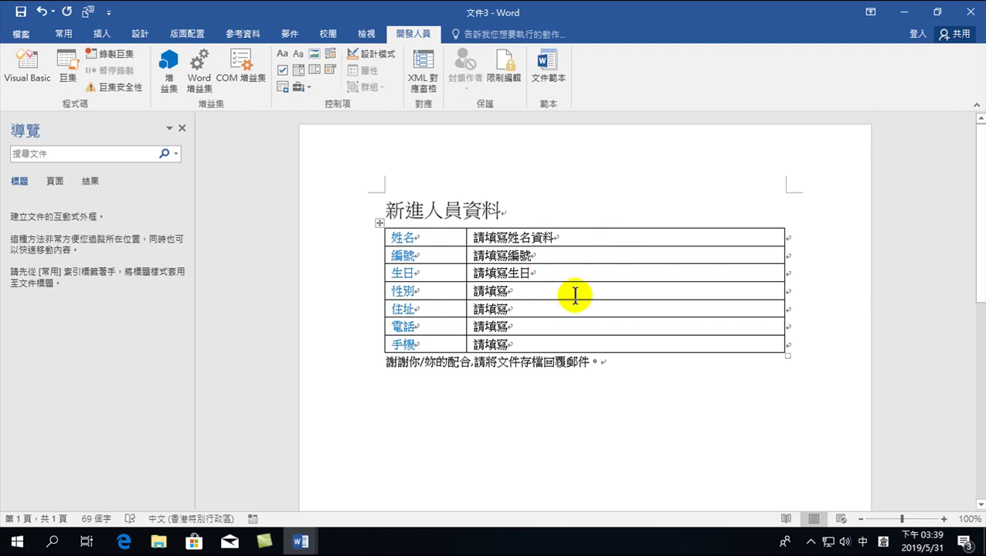
Step: Save the document as 新進人員資料.docx in DATA (D:)\Office 2016 整合
{"action": "left_click", "coordinate": [21, 12]}
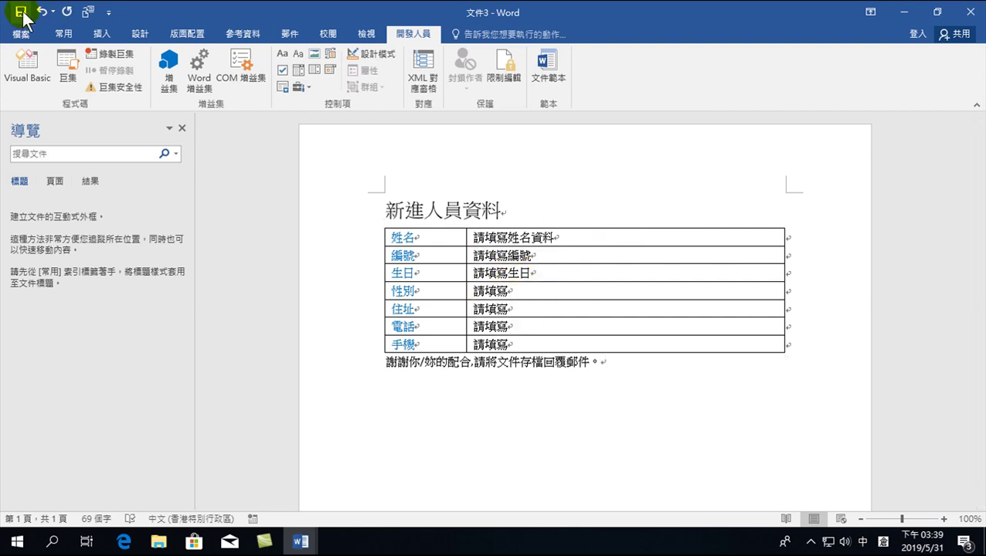
{"action": "left_click", "coordinate": [19, 35]}
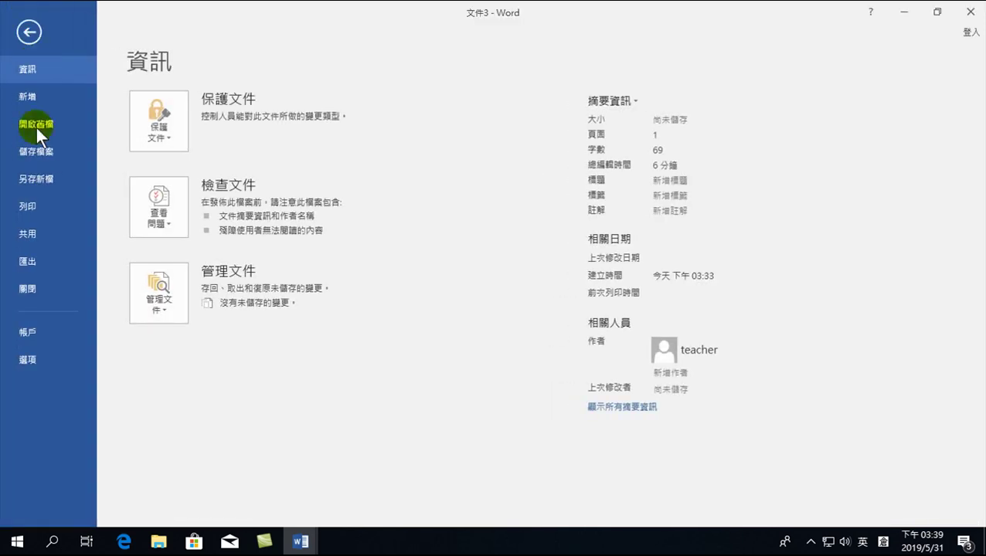
{"action": "left_click", "coordinate": [26, 177]}
{"action": "left_click", "coordinate": [180, 223]}
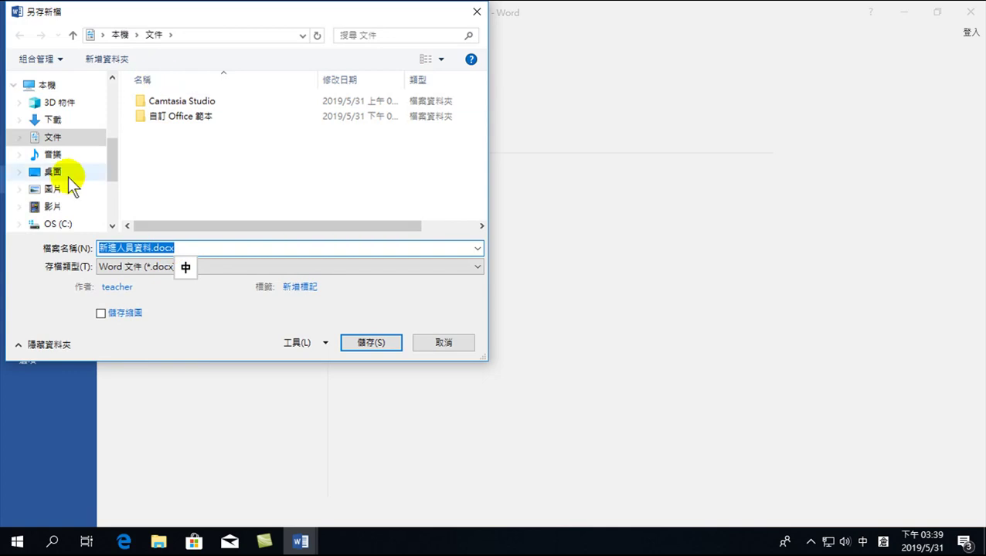
{"action": "left_click_drag", "start_coordinate": [113, 169], "coordinate": [115, 199]}
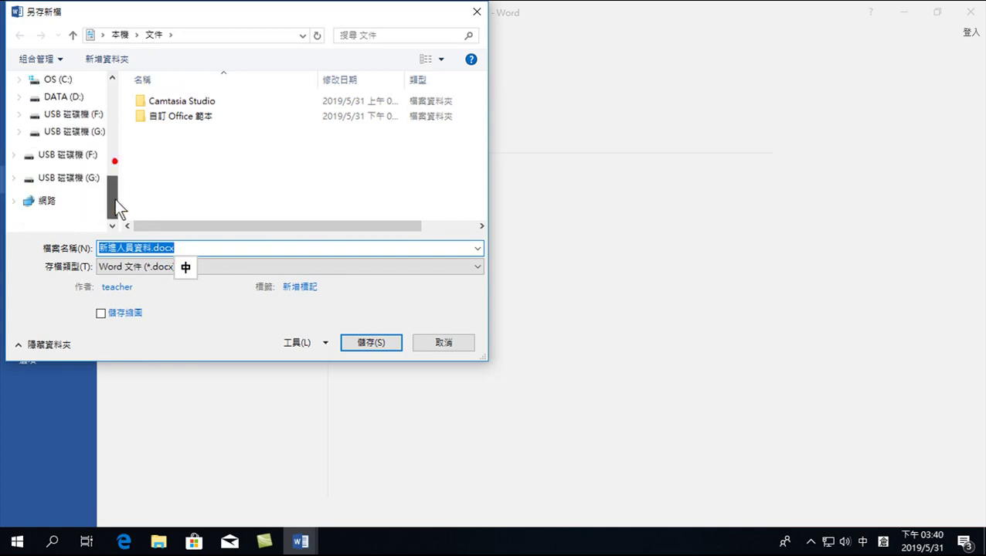
{"action": "left_click", "coordinate": [71, 96]}
{"action": "double_click", "coordinate": [161, 147]}
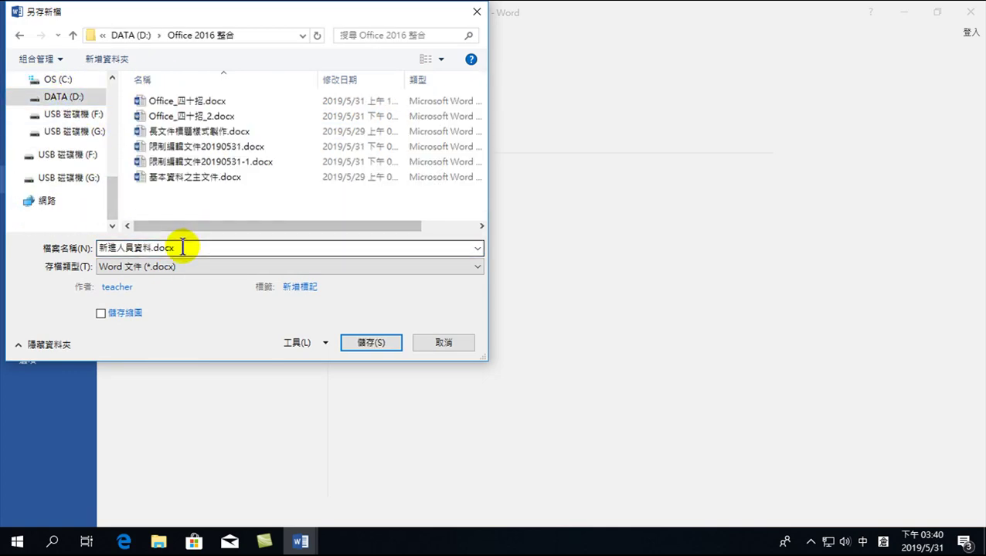
{"action": "left_click", "coordinate": [379, 342]}
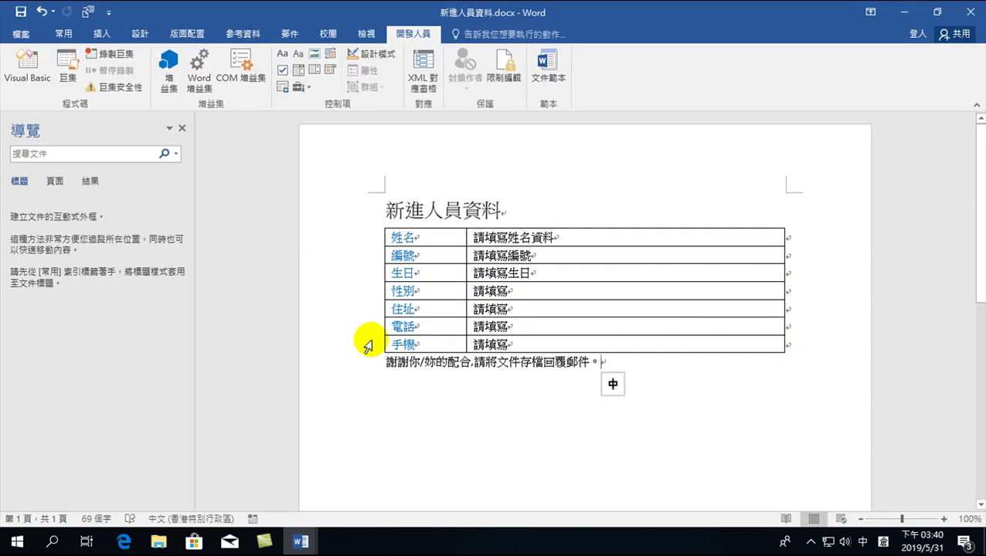
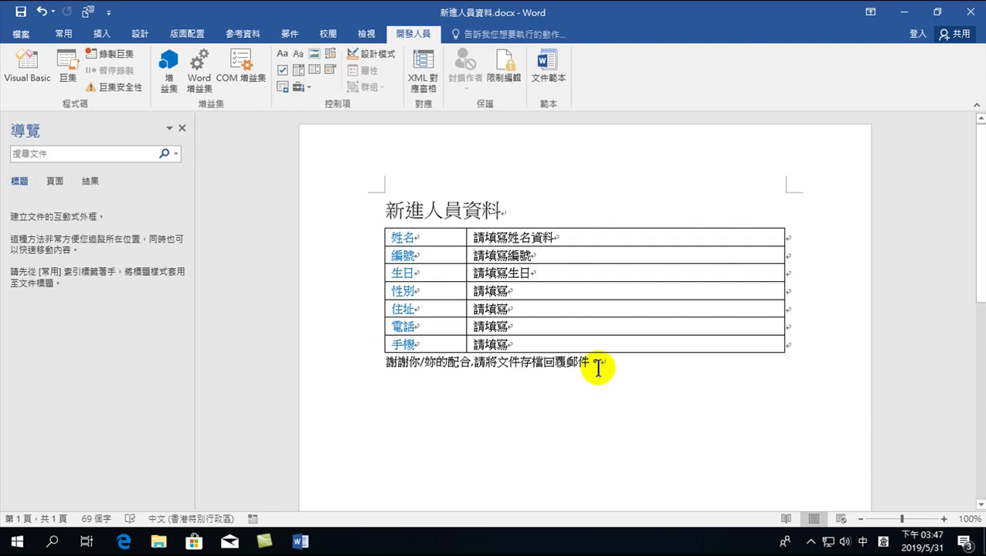
Step: Finish the closing thank-you sentence below the table with a full-width 。
{"action": "type", "text": "。"}
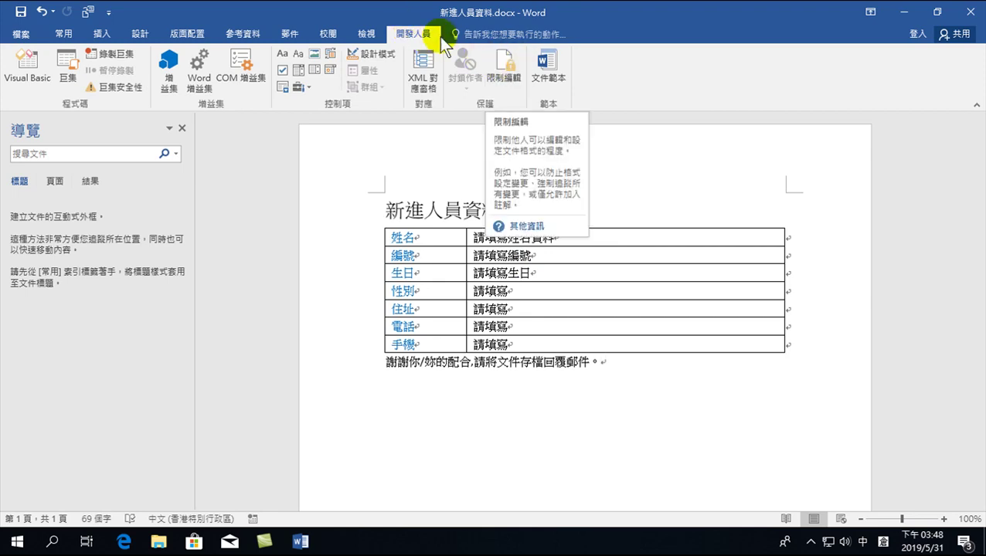
Step: In Restrict Editing, limit editing of 新進人員資料.docx to 填寫表單 (filling in forms) only
{"action": "left_click", "coordinate": [507, 74]}
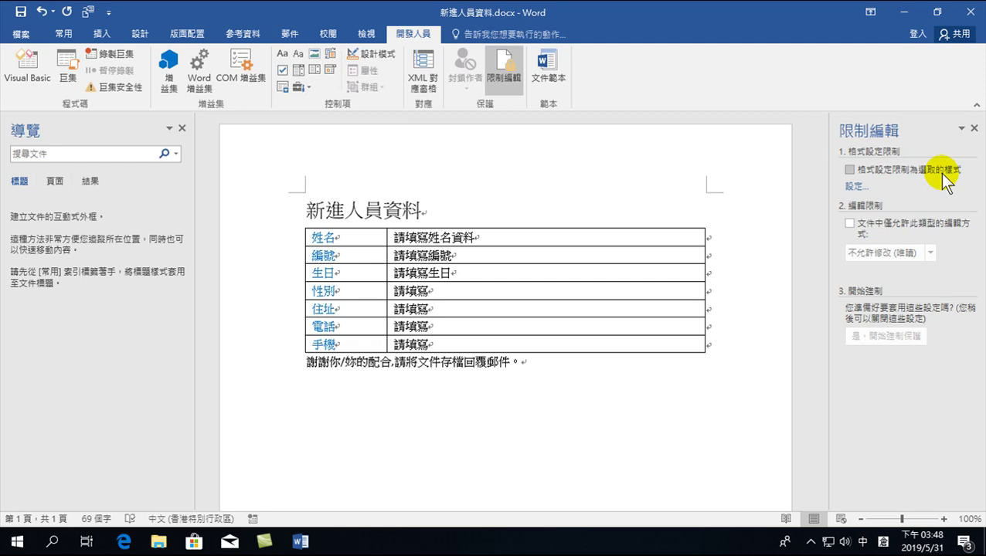
{"action": "left_click", "coordinate": [850, 170]}
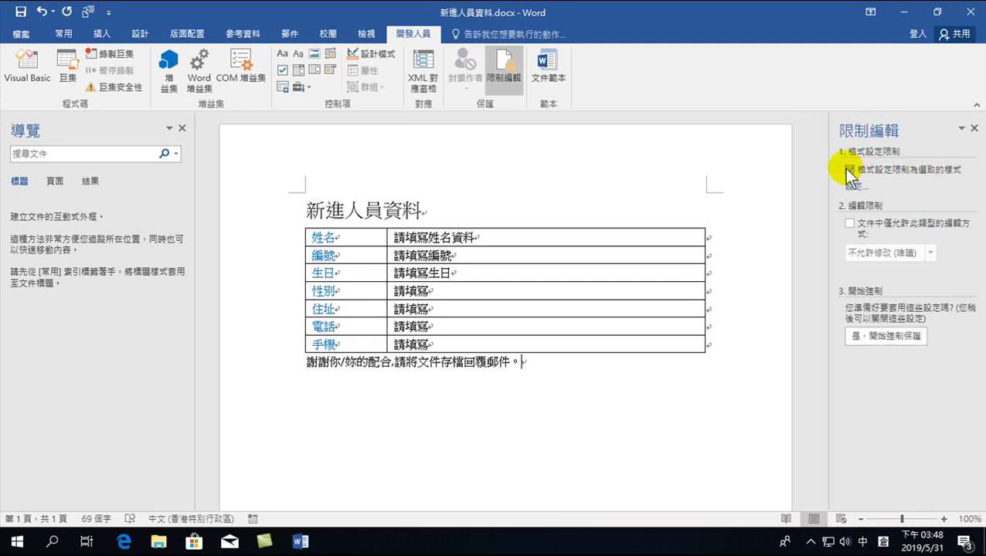
{"action": "left_click", "coordinate": [850, 170]}
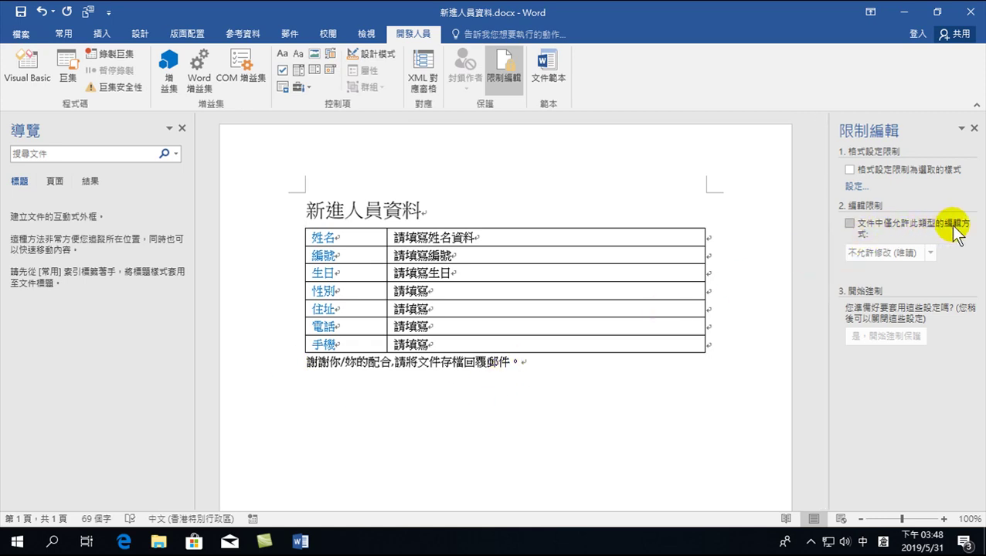
{"action": "left_click", "coordinate": [851, 223]}
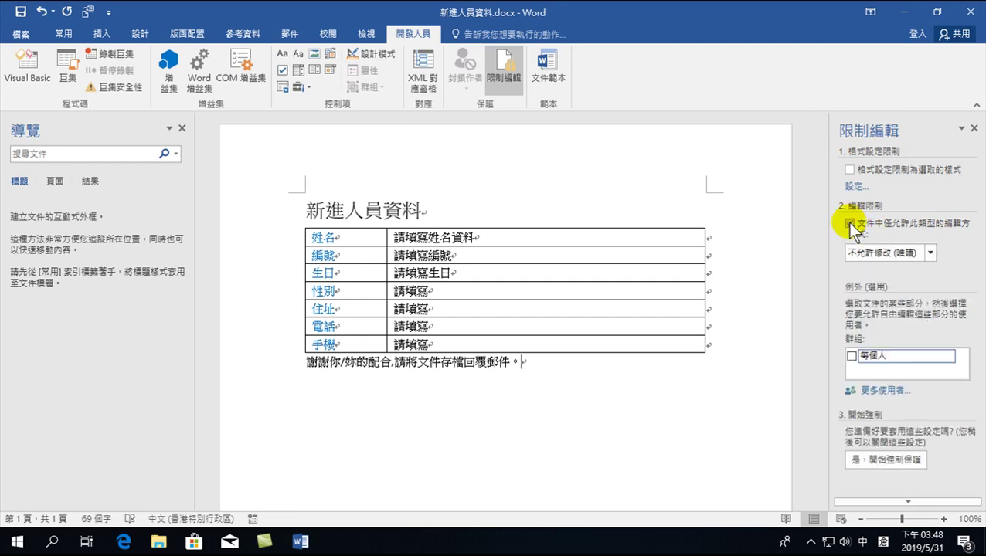
{"action": "left_click", "coordinate": [931, 252]}
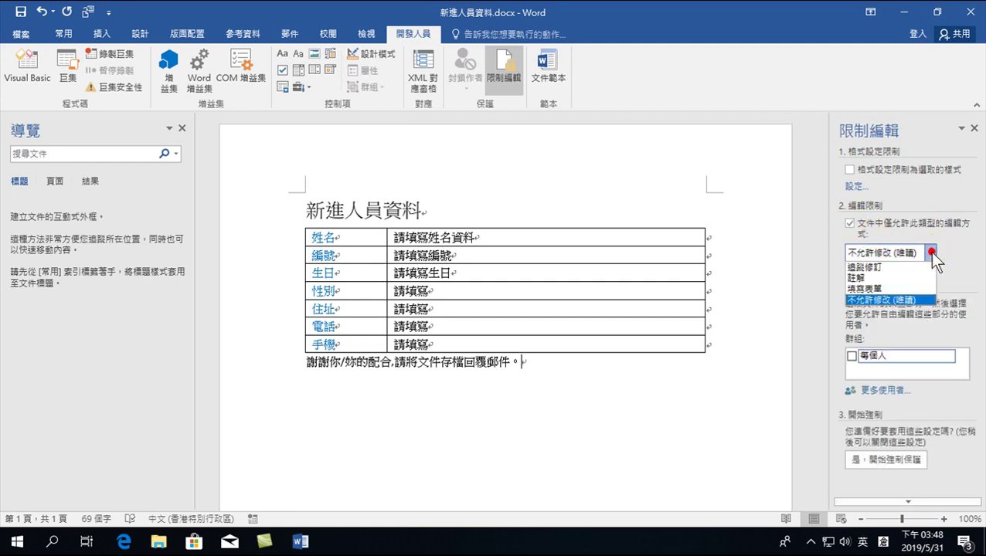
{"action": "left_click", "coordinate": [864, 288]}
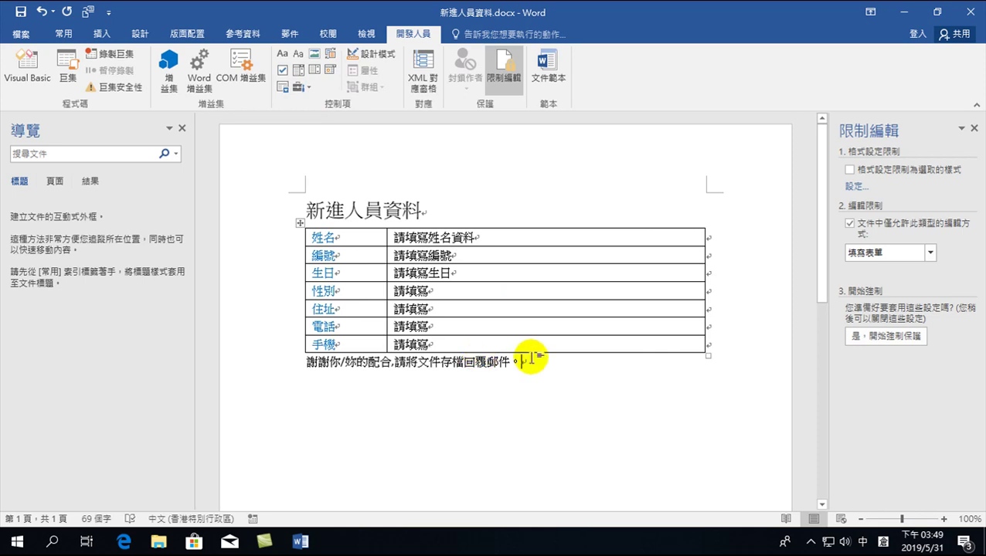
{"action": "left_click", "coordinate": [929, 254]}
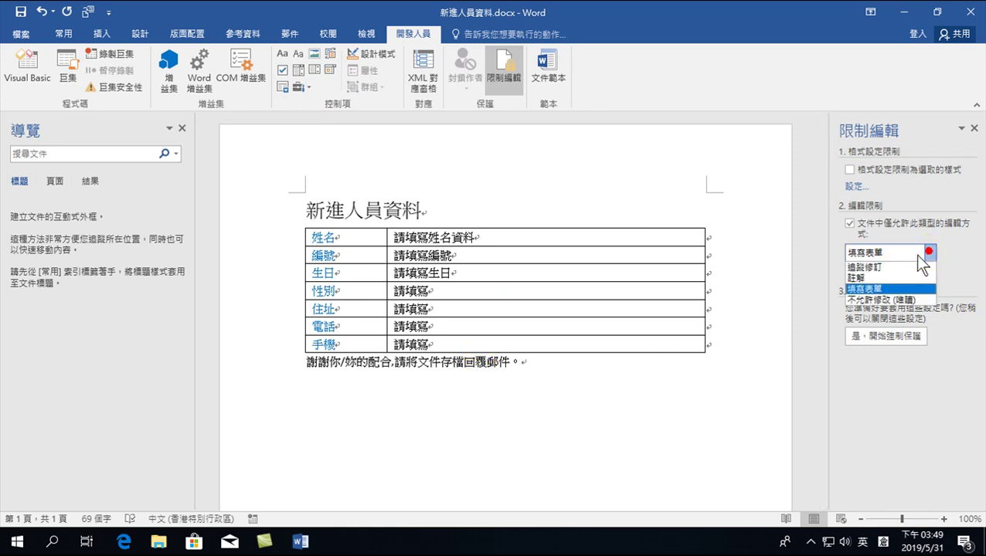
{"action": "left_click", "coordinate": [871, 291]}
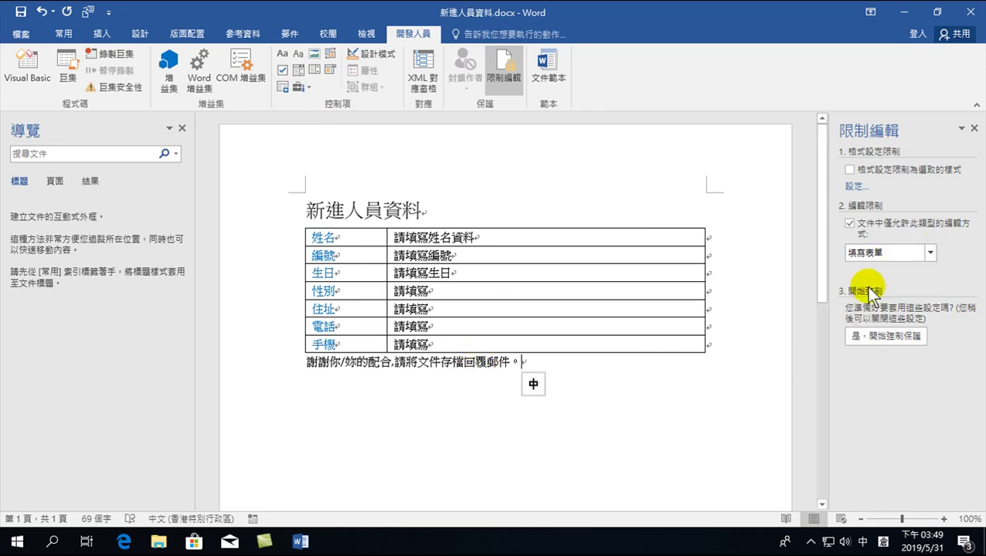
Step: Start enforcing the form-filling protection, entering and confirming a protection password
{"action": "left_click", "coordinate": [891, 342]}
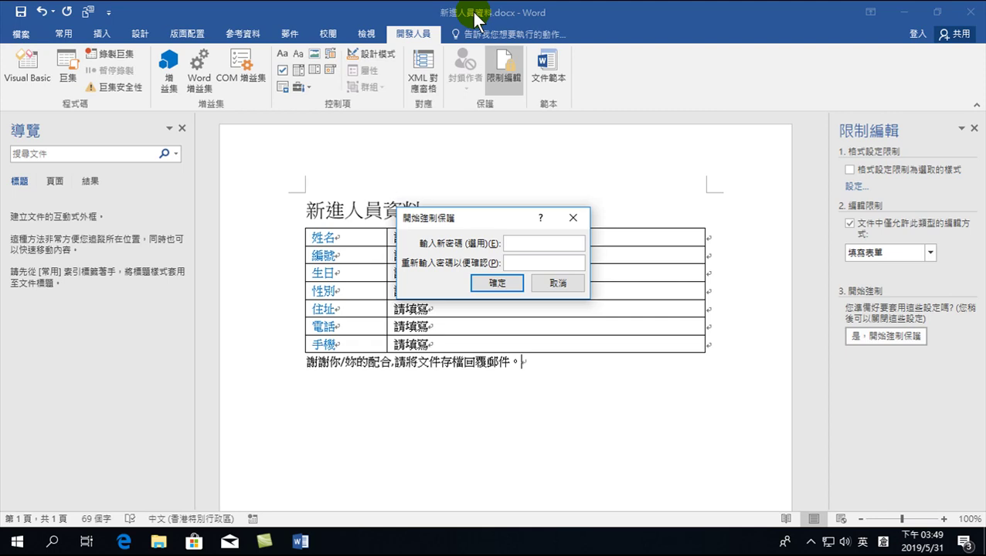
{"action": "left_click", "coordinate": [515, 242]}
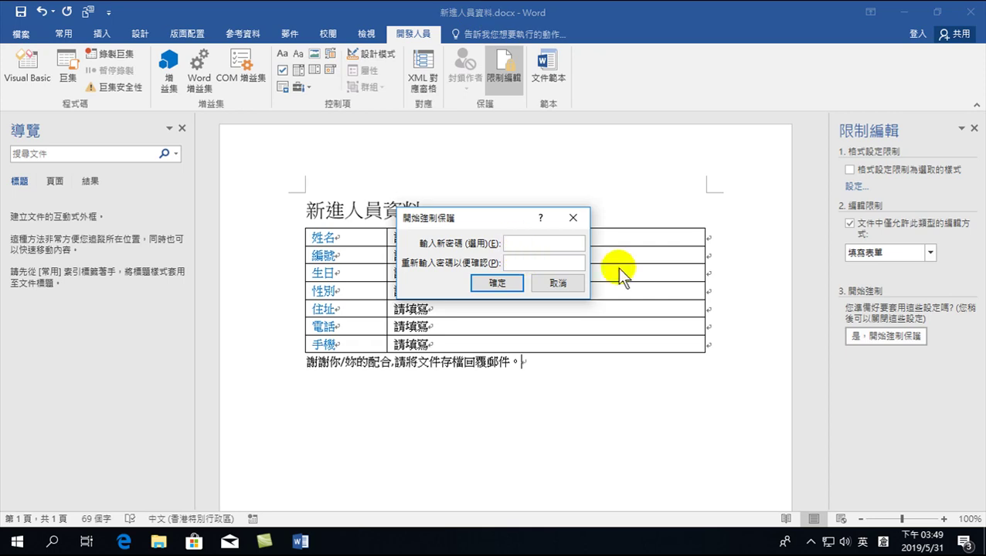
{"action": "type", "text": "***"}
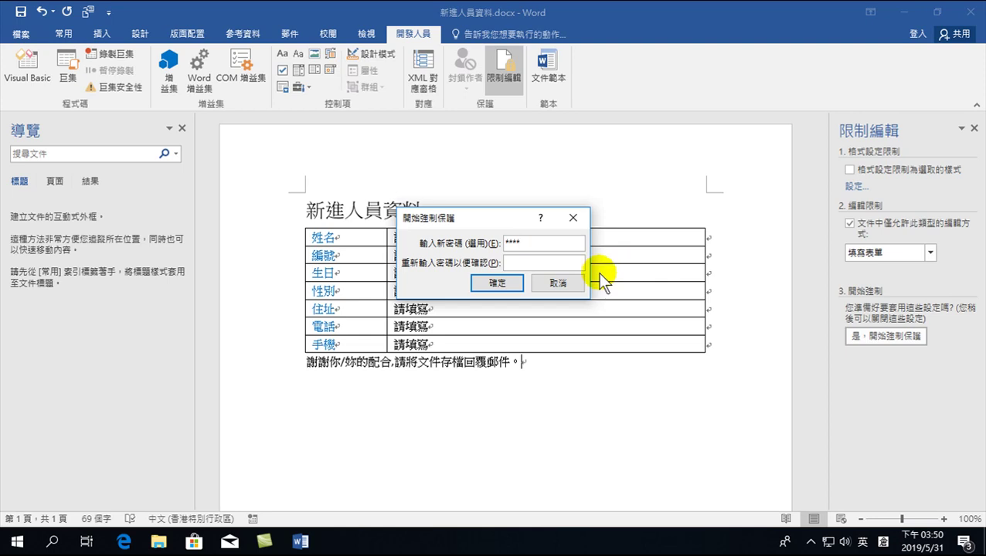
{"action": "left_click", "coordinate": [511, 263]}
{"action": "type", "text": "***"}
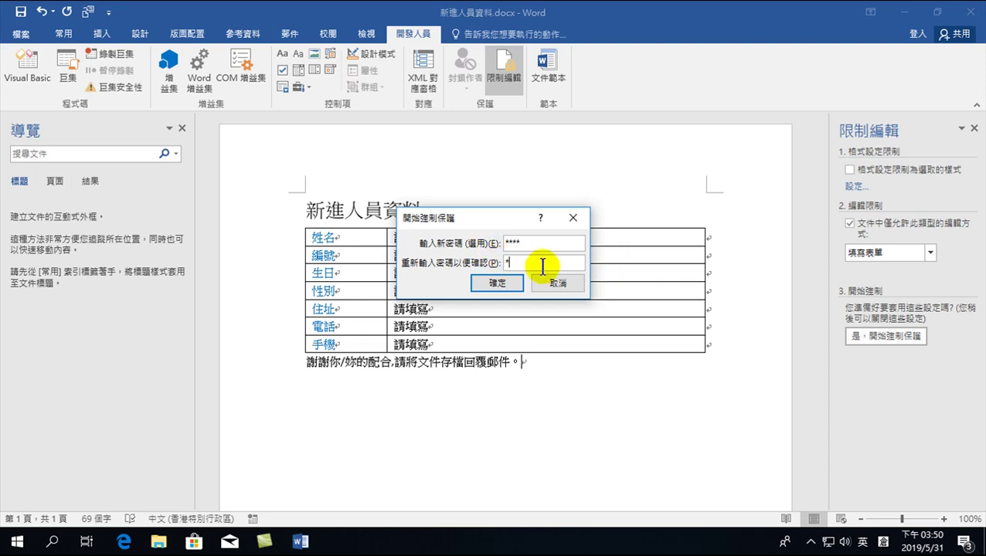
{"action": "type", "text": "*"}
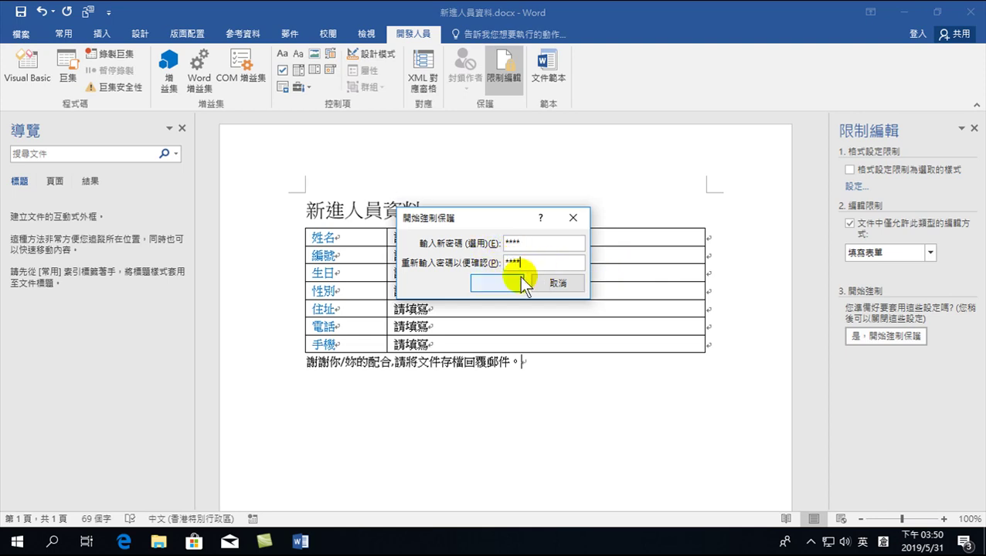
{"action": "left_click", "coordinate": [495, 283]}
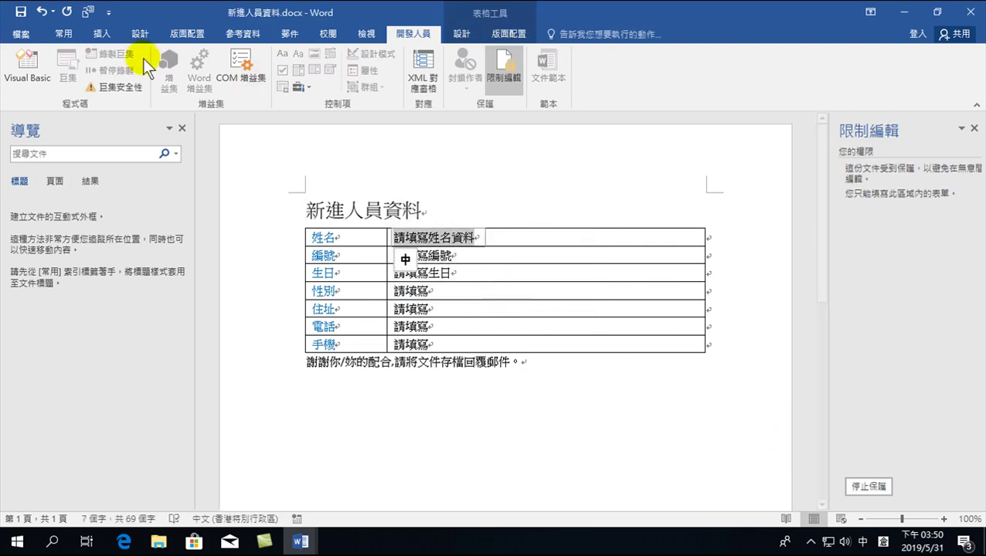
Step: Save the protected 新進人員資料.docx and close its window
{"action": "left_click", "coordinate": [21, 12]}
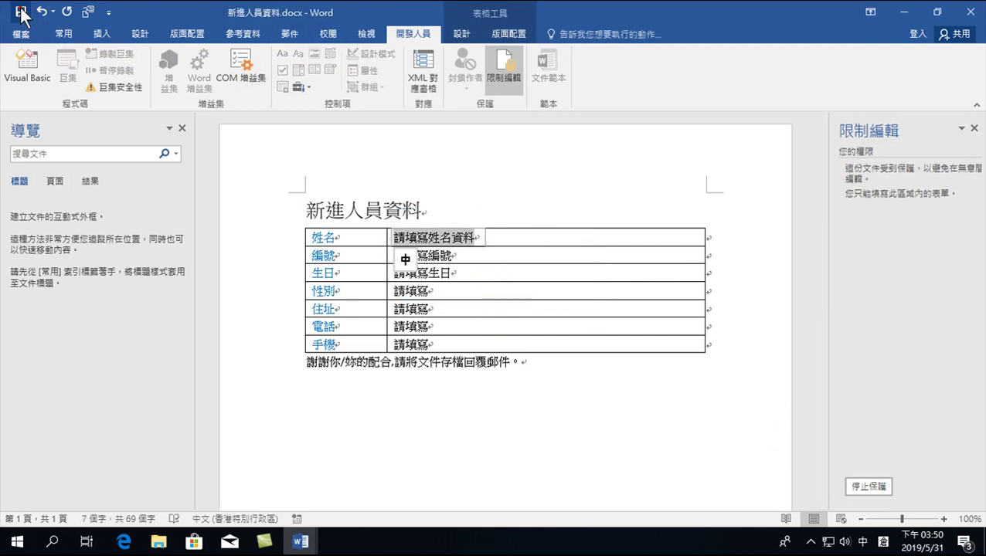
{"action": "left_click", "coordinate": [21, 12]}
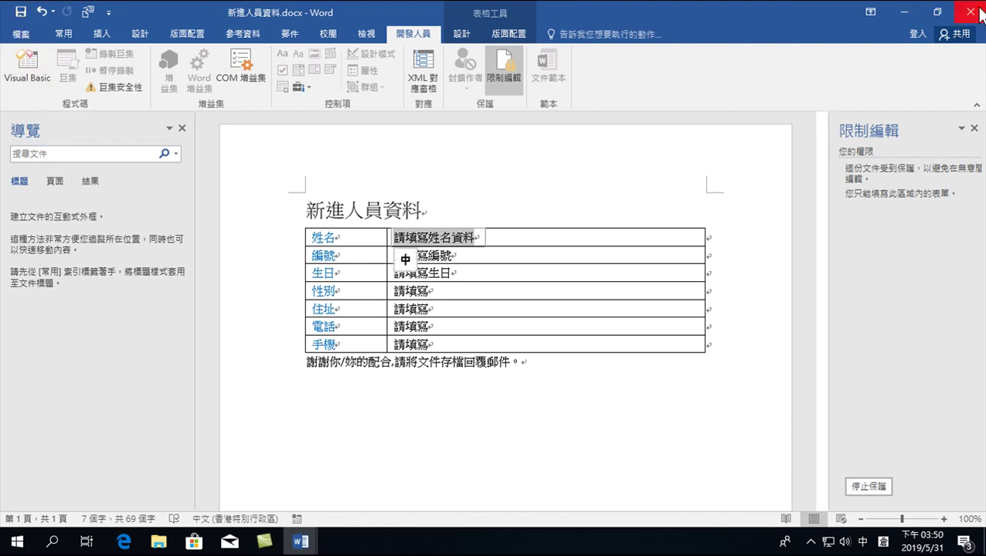
{"action": "left_click", "coordinate": [970, 12]}
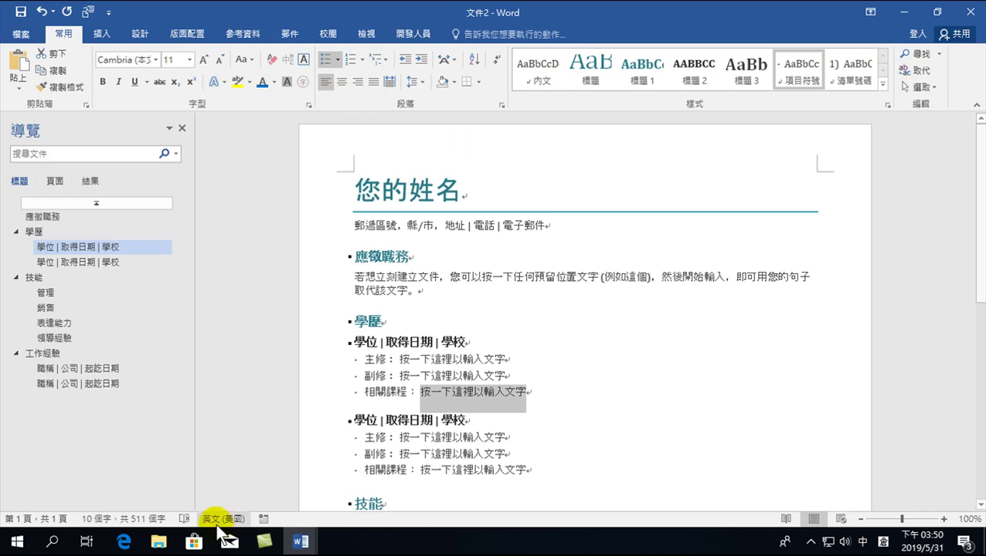
Step: Sort the Office 2016 整合 folder by Date modified and reopen 新進人員資料.docx
{"action": "left_click", "coordinate": [158, 544]}
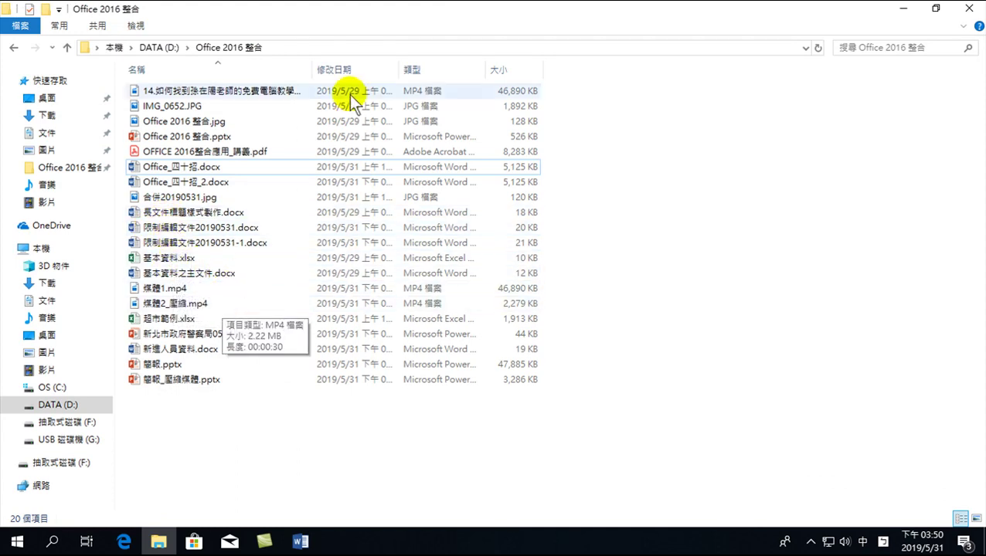
{"action": "left_click", "coordinate": [360, 70]}
{"action": "double_click", "coordinate": [189, 90]}
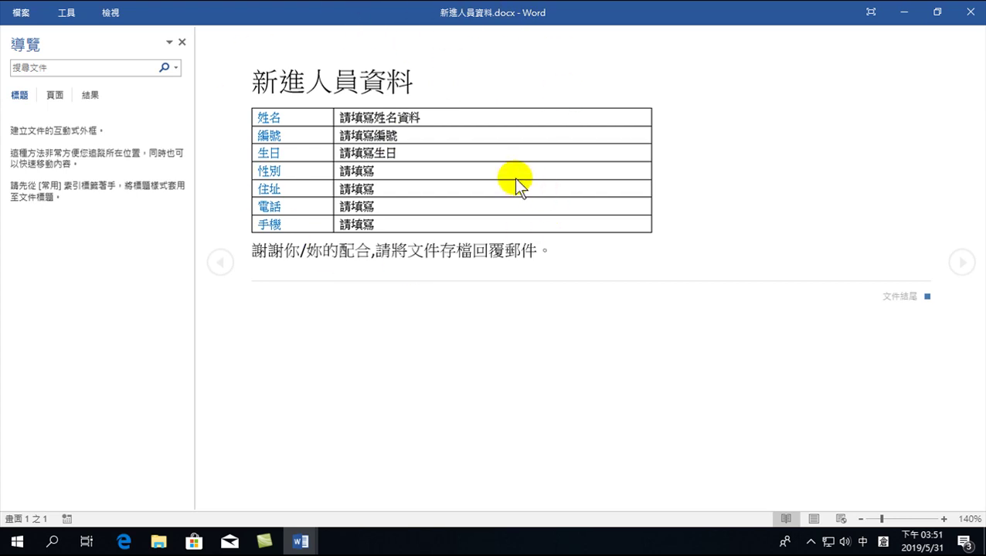
Step: Leave Read Mode and confirm the title and closing line are locked while answer fields accept focus
{"action": "key", "text": "Escape"}
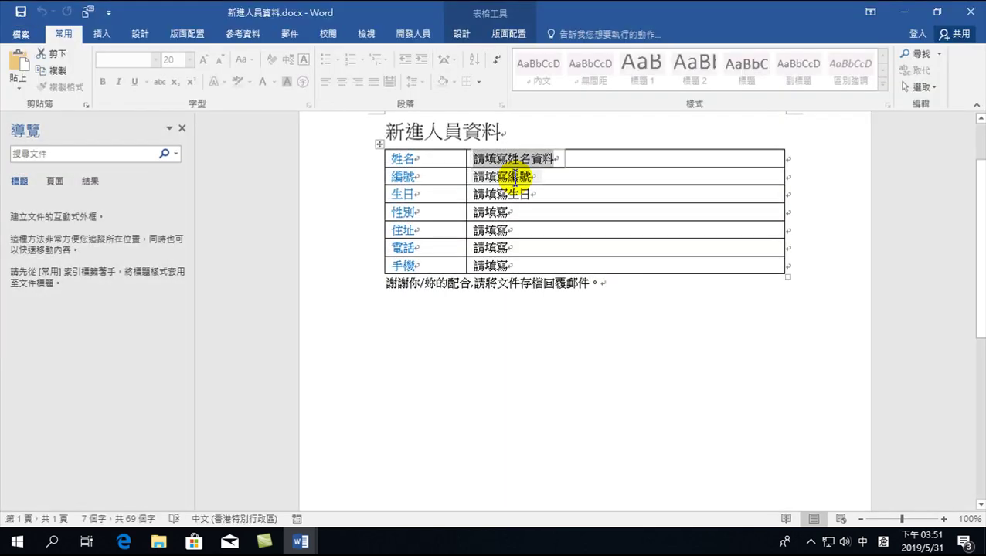
{"action": "left_click", "coordinate": [386, 131]}
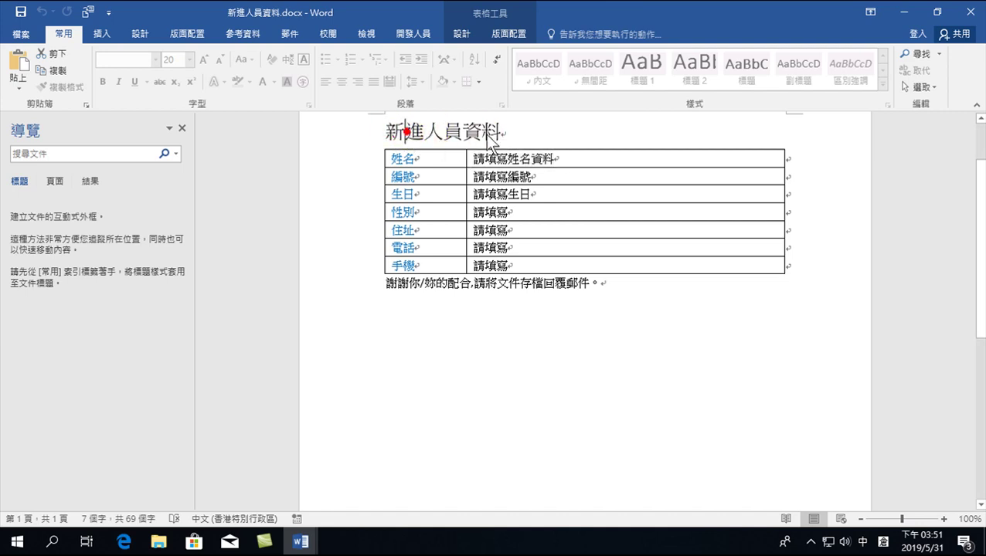
{"action": "left_click", "coordinate": [404, 116]}
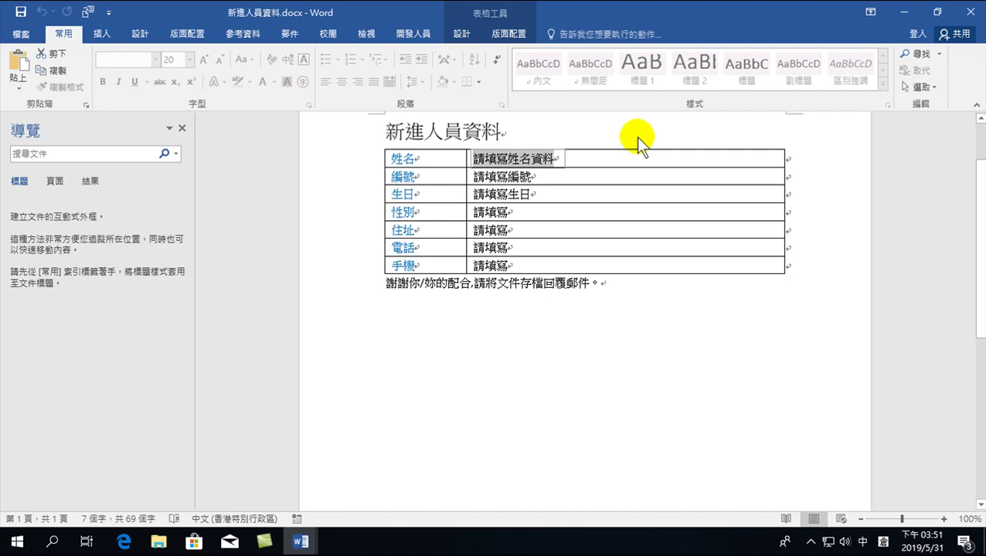
{"action": "left_click", "coordinate": [431, 128]}
{"action": "left_click", "coordinate": [410, 285]}
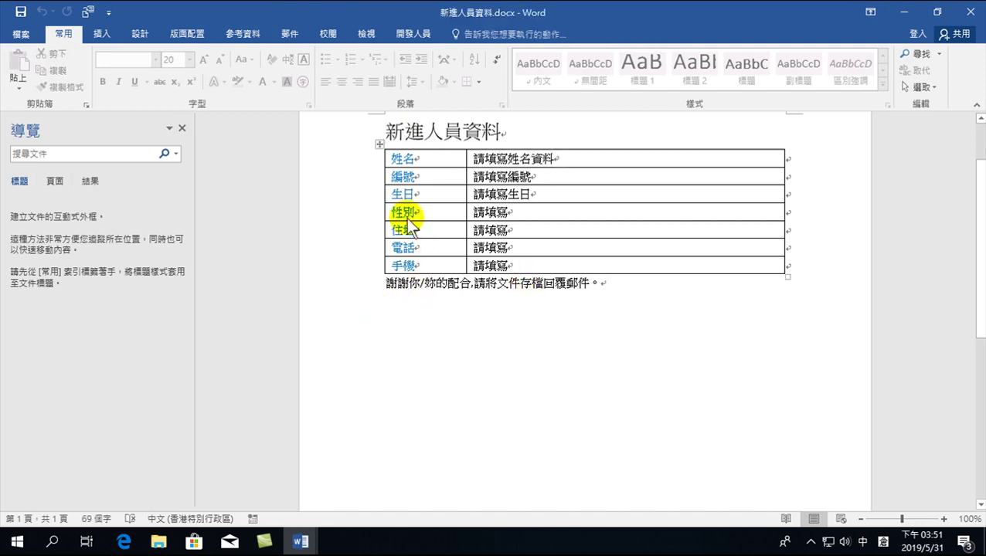
{"action": "left_click", "coordinate": [400, 179], "text": "ctrl"}
{"action": "left_click", "coordinate": [400, 193], "text": "ctrl"}
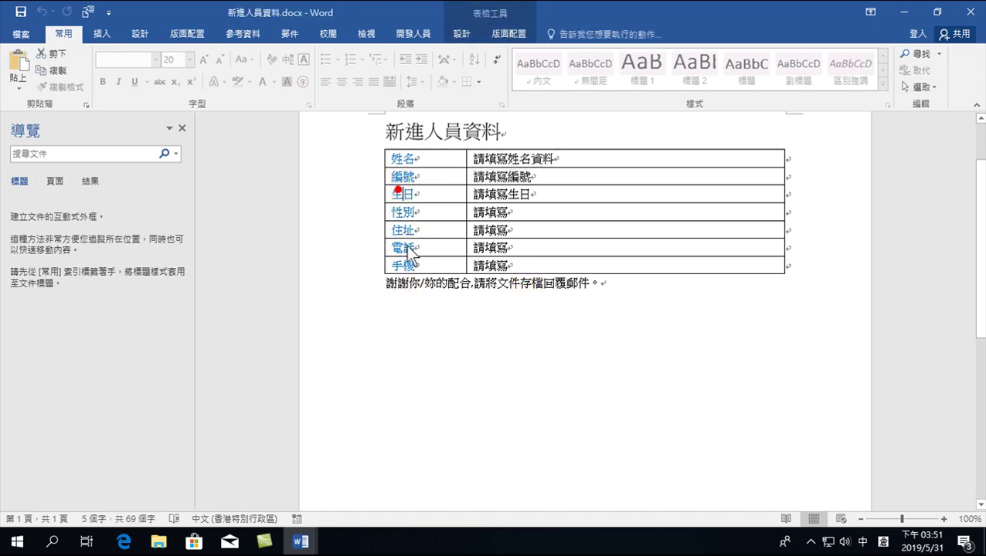
Step: Select and delete the 請填寫姓名資料 placeholder in the 姓名 field
{"action": "left_click", "coordinate": [489, 157]}
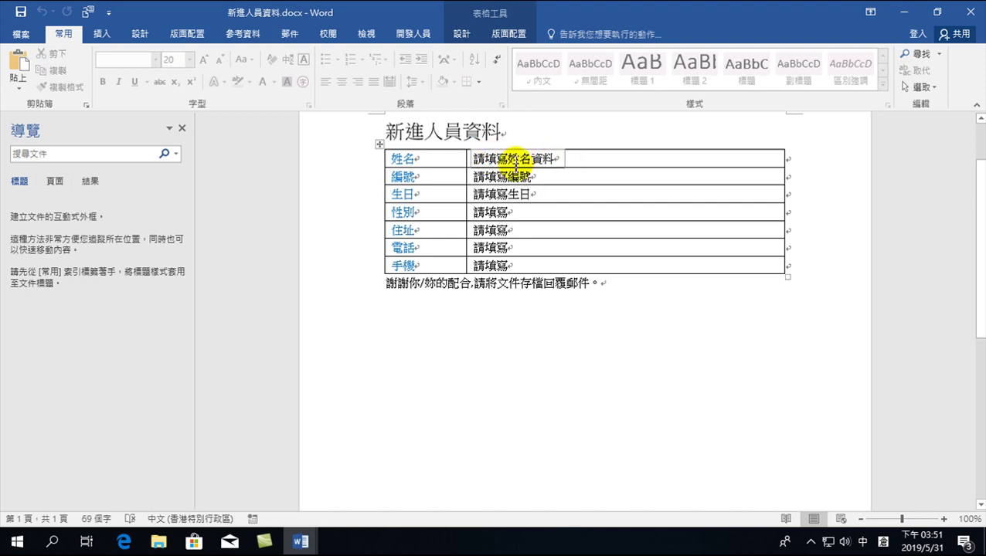
{"action": "left_click", "coordinate": [515, 159]}
{"action": "double_click", "coordinate": [515, 159]}
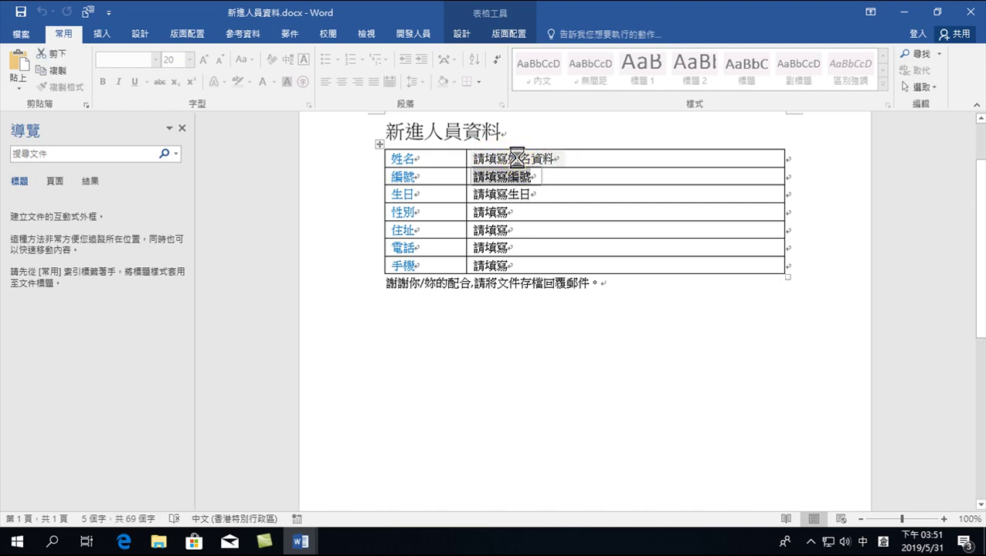
{"action": "left_click", "coordinate": [513, 159]}
{"action": "left_click", "coordinate": [477, 158]}
{"action": "left_click", "coordinate": [545, 158]}
{"action": "left_click", "coordinate": [549, 159]}
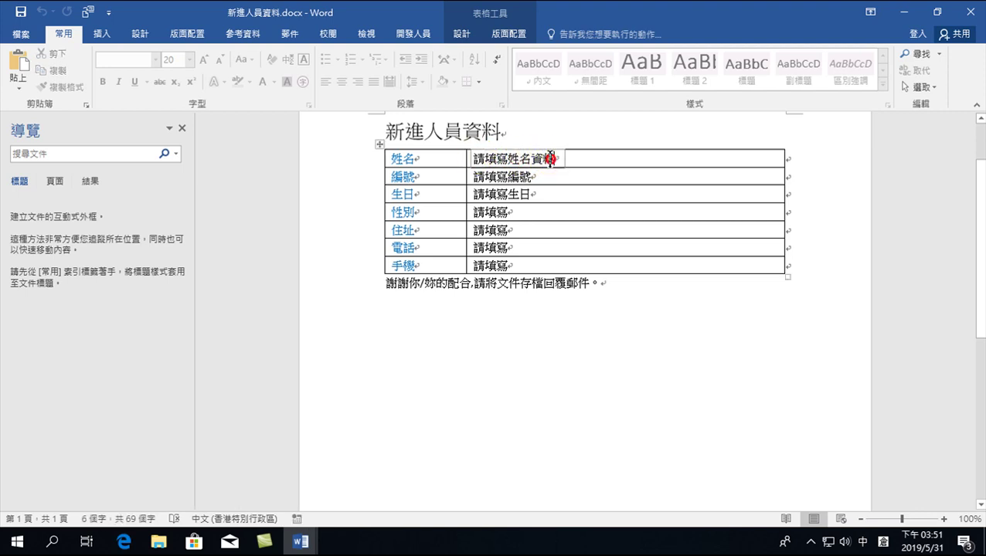
{"action": "key", "text": "BackSpace"}
{"action": "key", "text": "BackSpace"}
{"action": "key", "text": "BackSpace"}
Step: Enter a sample name in the 姓名 field and replace the 請填寫編號 placeholder with AB3196
{"action": "key", "text": "BackSpace"}
{"action": "key", "text": "BackSpace"}
{"action": "key", "text": "BackSpace"}
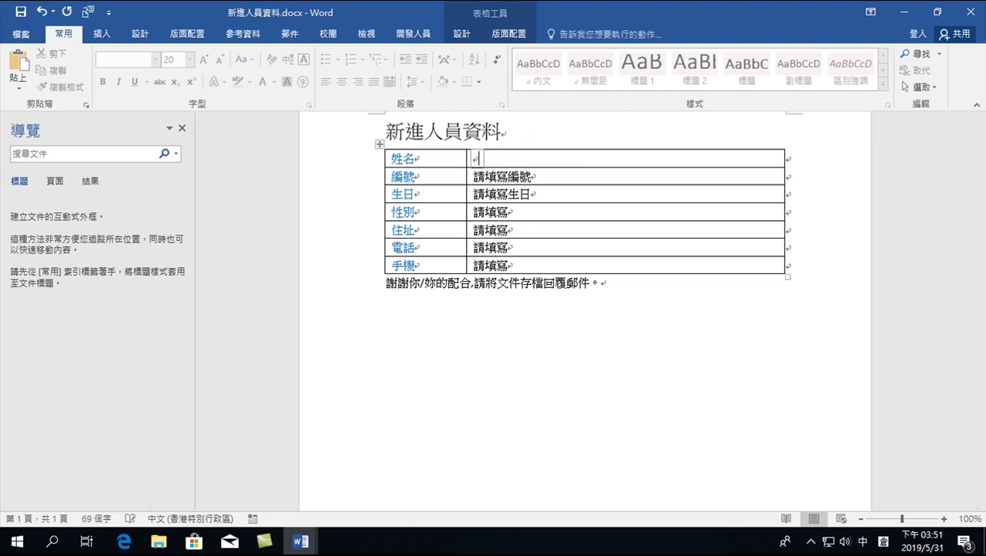
{"action": "key", "text": "BackSpace"}
{"action": "type", "text": "王小明"}
{"action": "key", "text": "shift"}
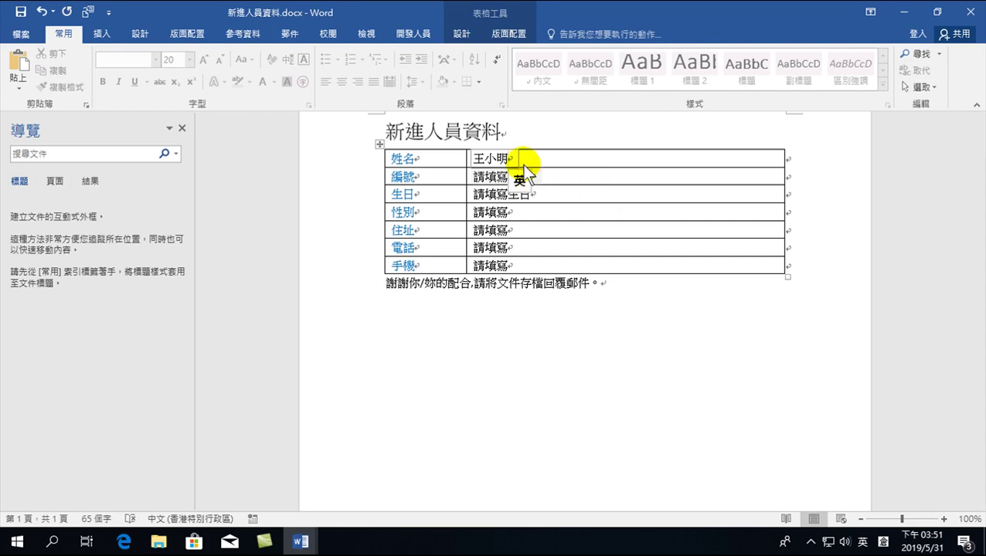
{"action": "left_click_drag", "start_coordinate": [482, 175], "coordinate": [531, 176]}
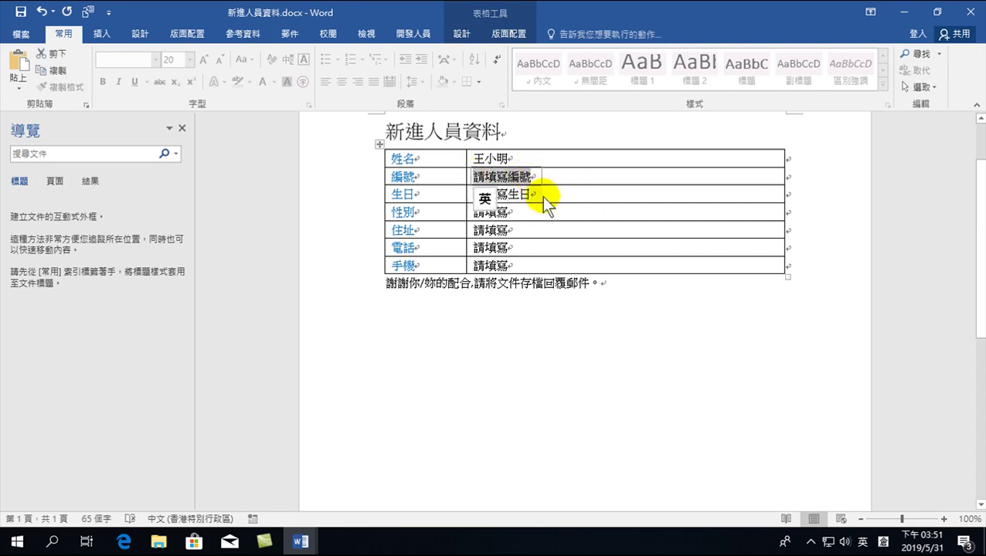
{"action": "type", "text": "A"}
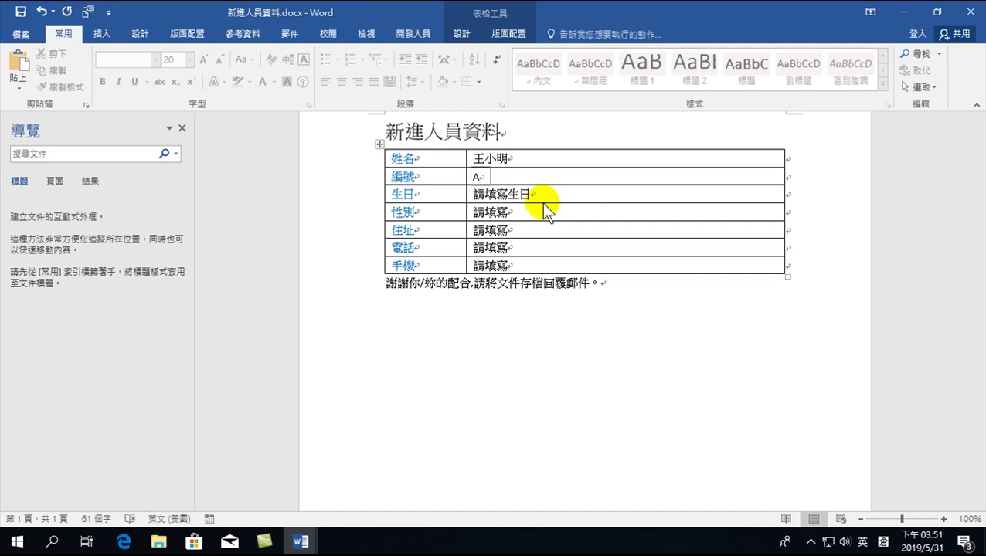
{"action": "type", "text": "B3196"}
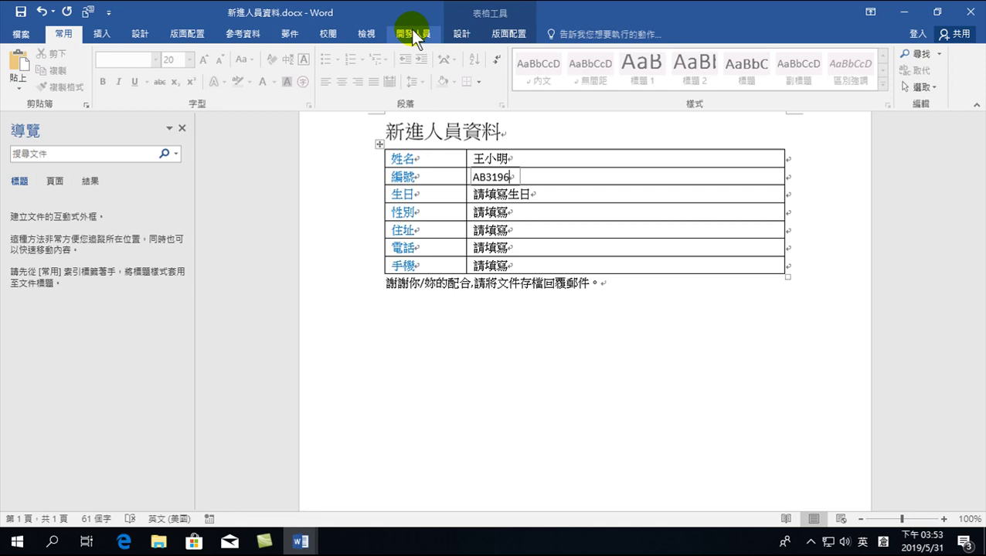
Step: Stop protection in the Developer tab's Restrict Editing pane by entering the document password
{"action": "left_click", "coordinate": [417, 31]}
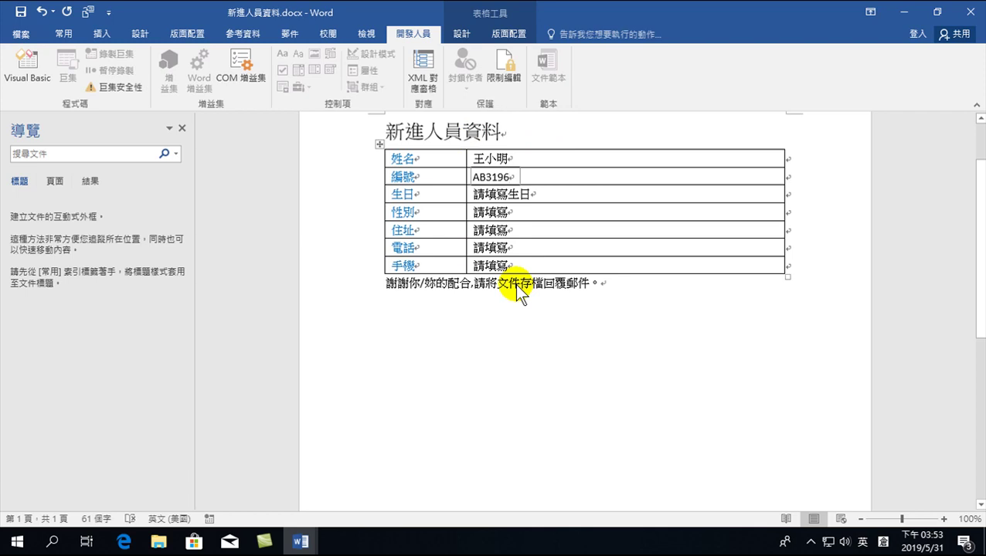
{"action": "left_click", "coordinate": [506, 68]}
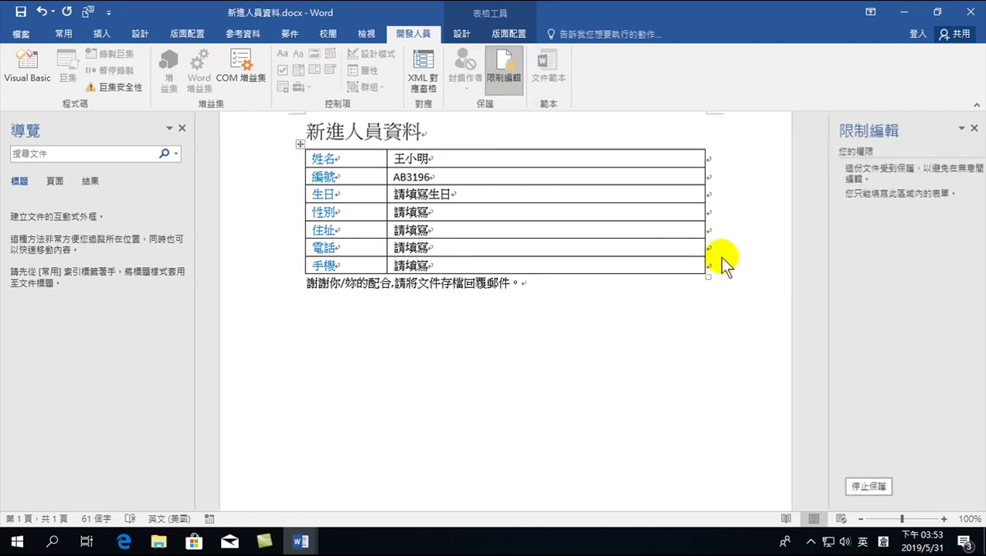
{"action": "left_click", "coordinate": [856, 483]}
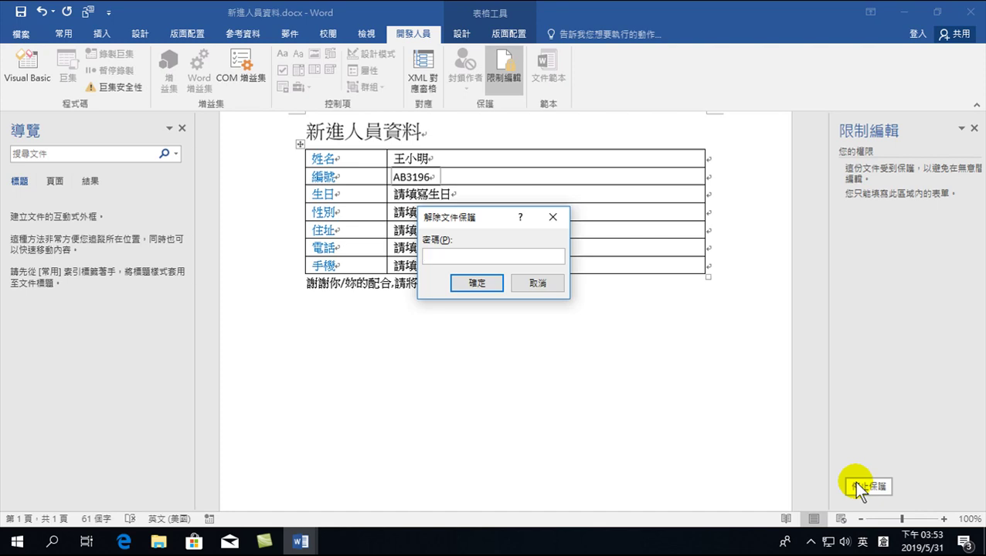
{"action": "left_click", "coordinate": [537, 284]}
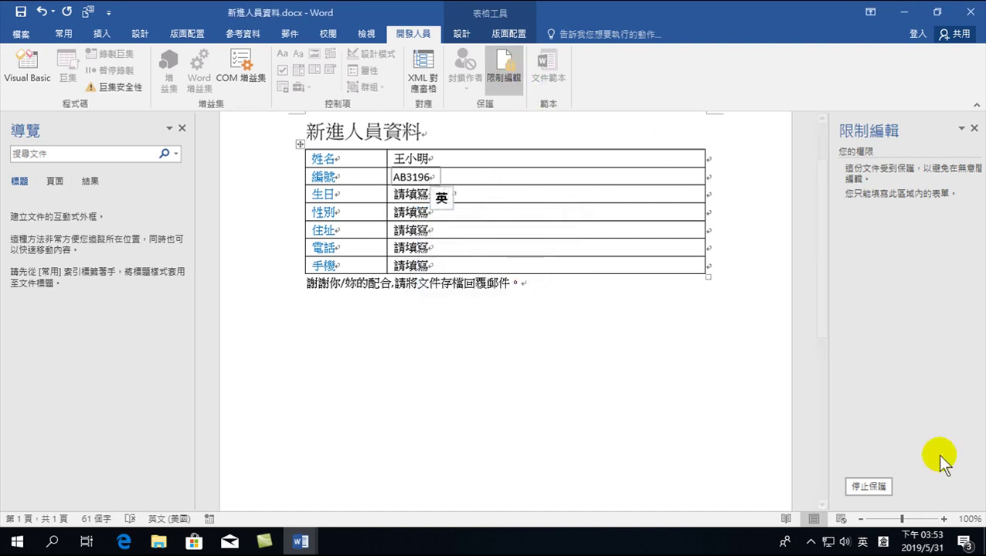
{"action": "left_click", "coordinate": [872, 489]}
{"action": "type", "text": "***"}
{"action": "left_click", "coordinate": [477, 284]}
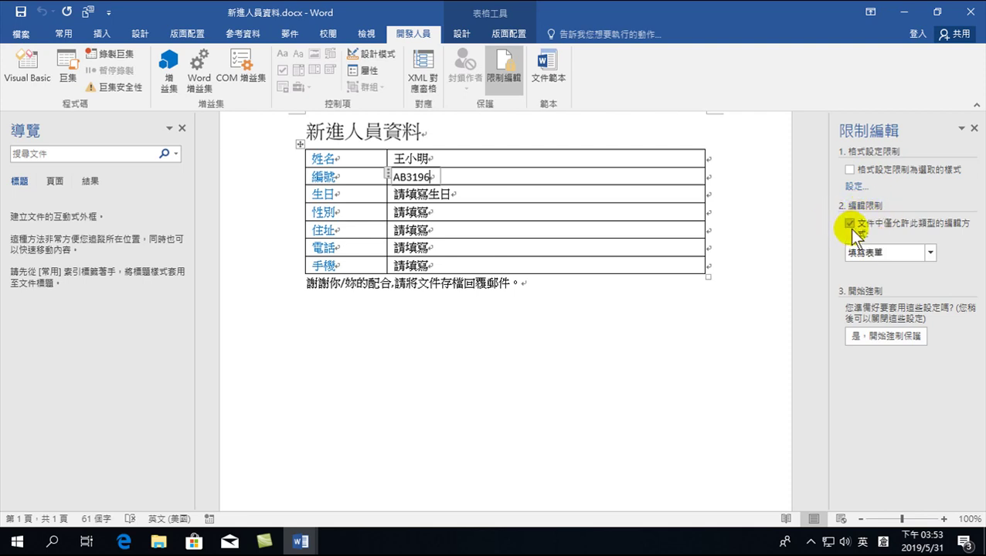
Step: Re-enforce 填寫表單 (filling in forms) protection, entering and confirming a new password
{"action": "left_click", "coordinate": [930, 252]}
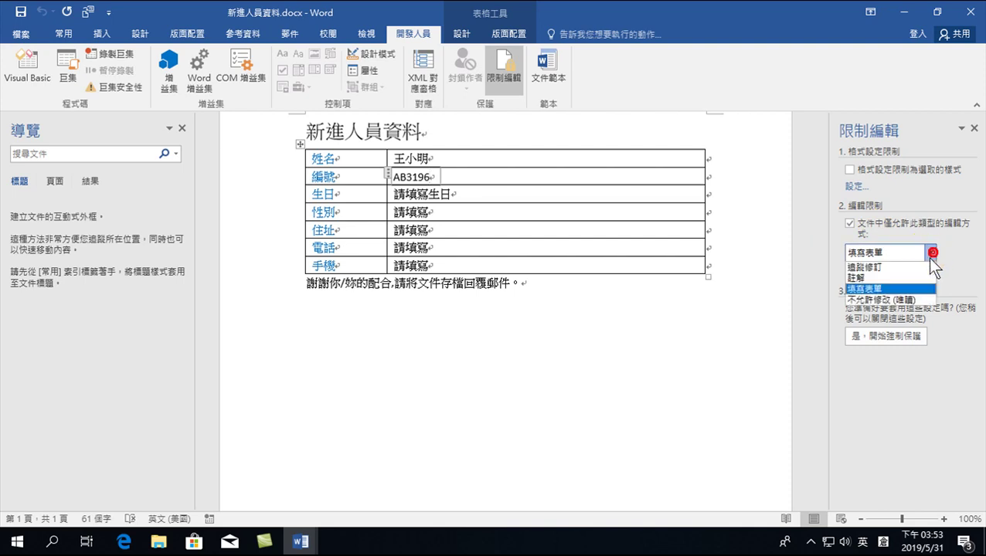
{"action": "left_click", "coordinate": [877, 289]}
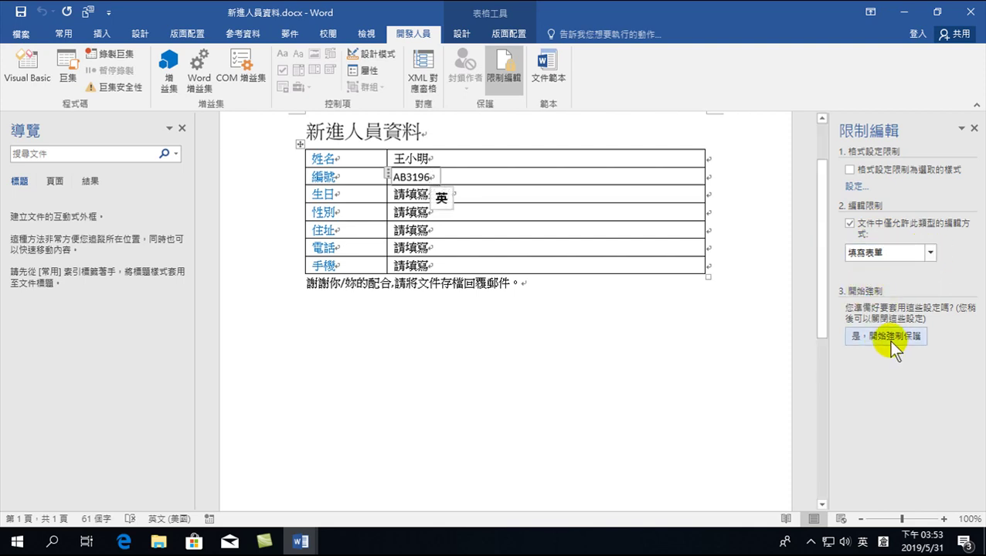
{"action": "left_click", "coordinate": [881, 340]}
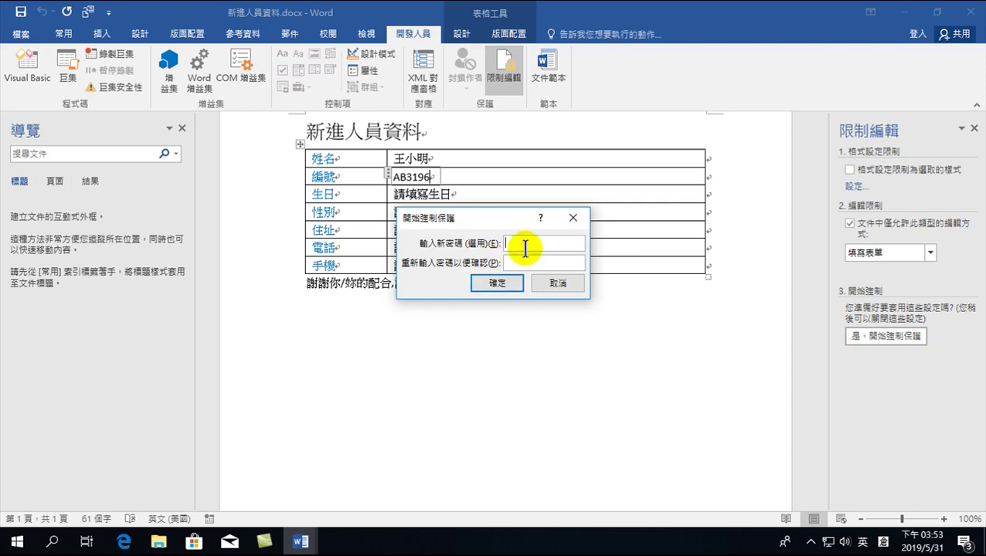
{"action": "key", "text": "Tab"}
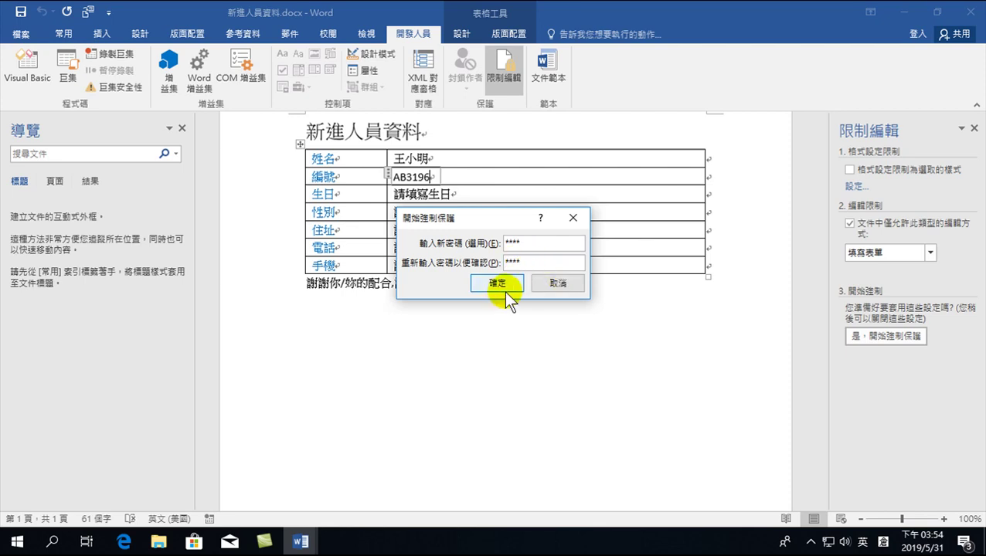
{"action": "left_click", "coordinate": [498, 284]}
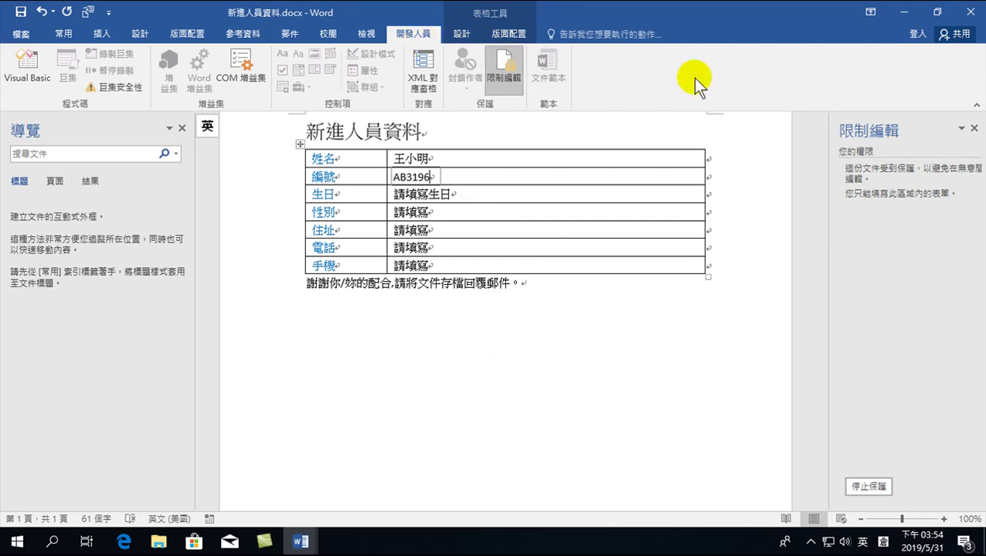
Step: Close the Restrict Editing pane and test the birthday, title and 性別 fields
{"action": "left_click", "coordinate": [972, 129]}
{"action": "left_click", "coordinate": [495, 198]}
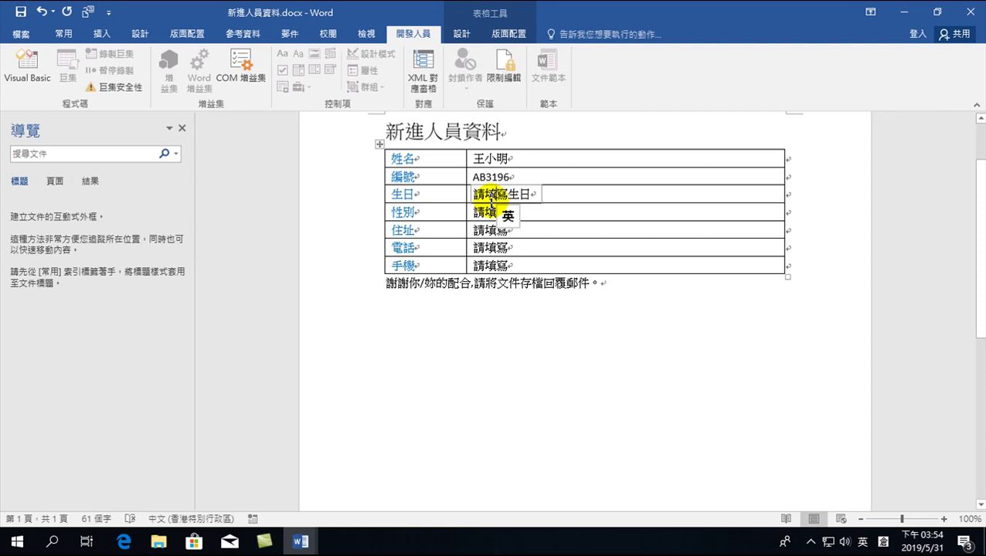
{"action": "left_click", "coordinate": [399, 137]}
{"action": "key", "text": "Down"}
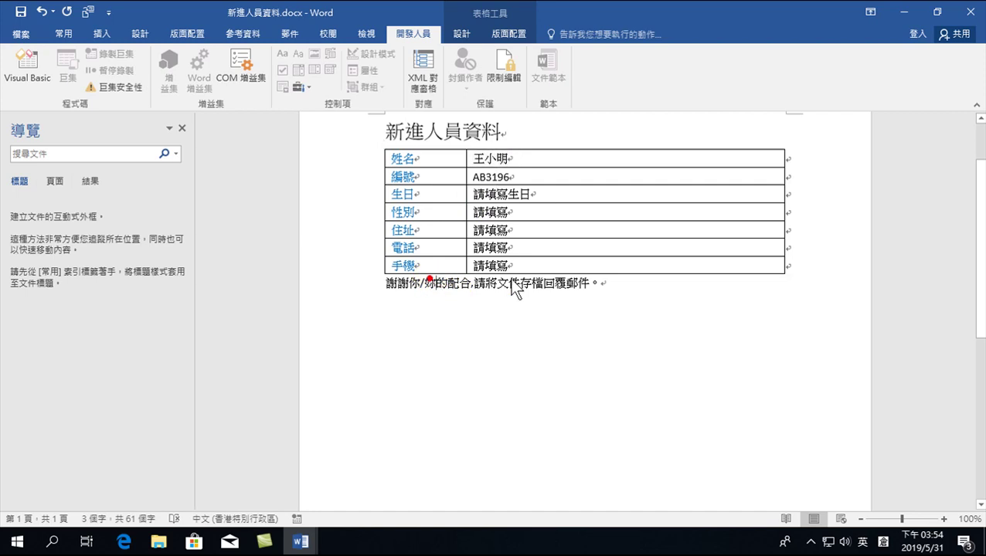
{"action": "left_click", "coordinate": [498, 215]}
{"action": "left_click", "coordinate": [499, 214]}
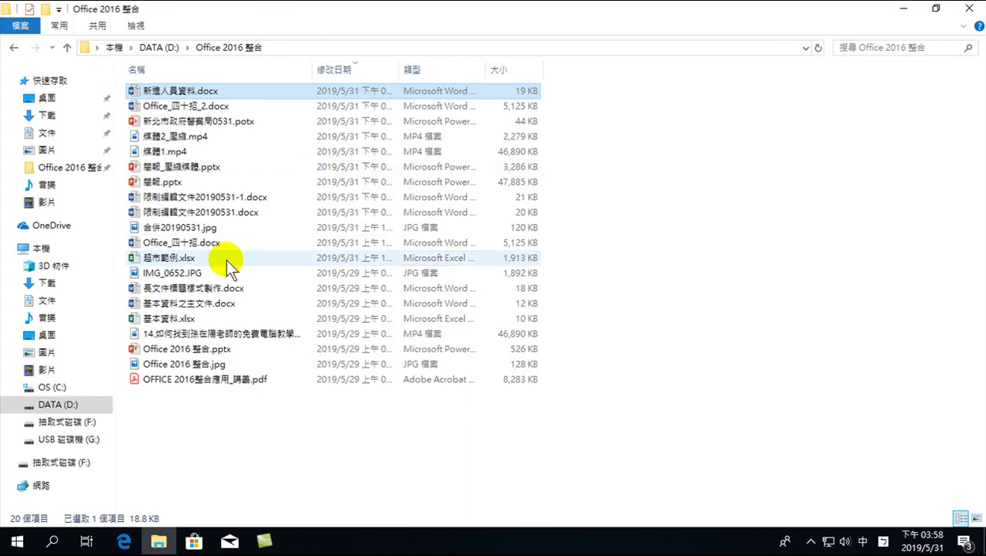
Step: Open Office_四十招.docx from the Office 2016 整合 folder and answer the linked-files update prompt
{"action": "left_click", "coordinate": [170, 244]}
{"action": "double_click", "coordinate": [170, 244]}
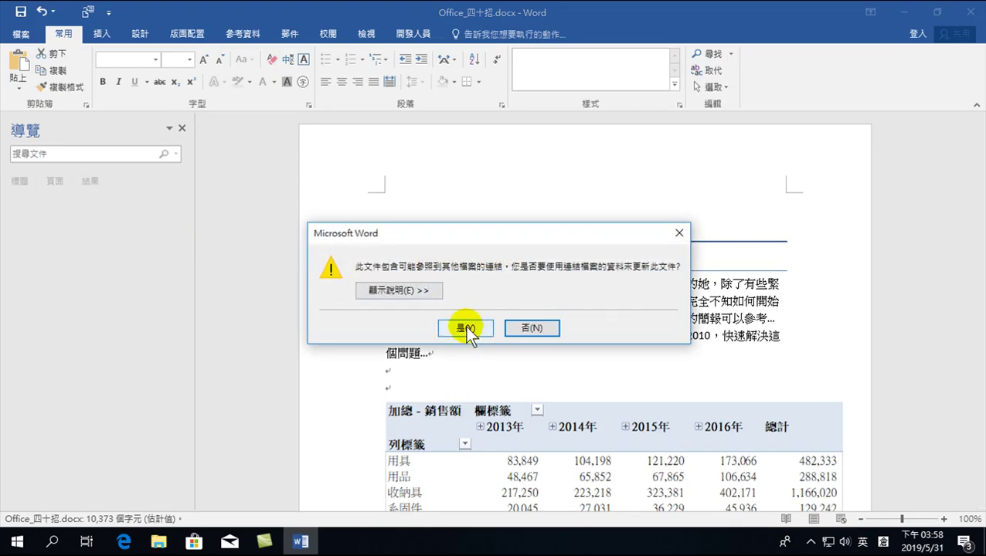
{"action": "left_click", "coordinate": [466, 328]}
Step: Dismiss the link-update prompt and check the styles of the title 成功簡報關鍵篇 and the first numbered heading
{"action": "left_click", "coordinate": [533, 329]}
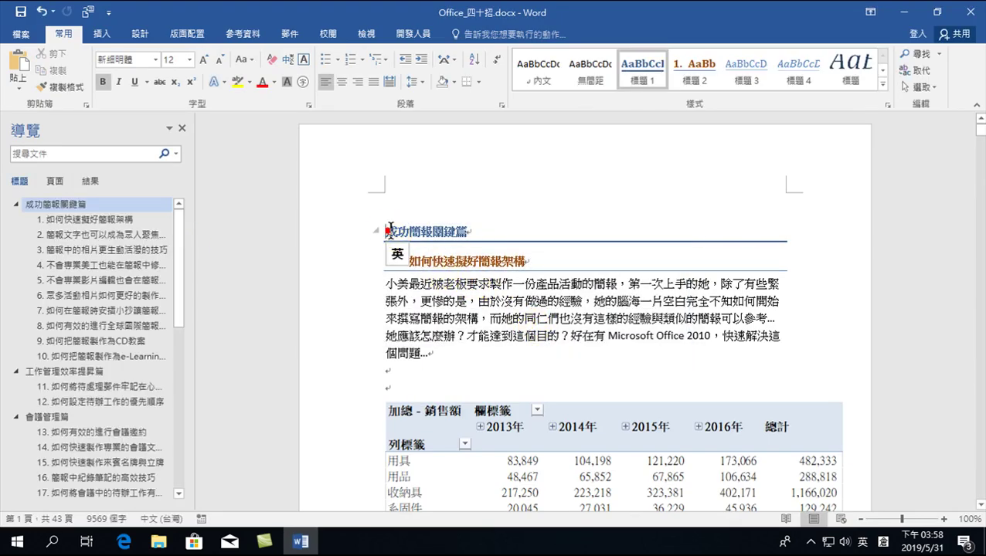
{"action": "left_click_drag", "start_coordinate": [425, 230], "coordinate": [473, 231]}
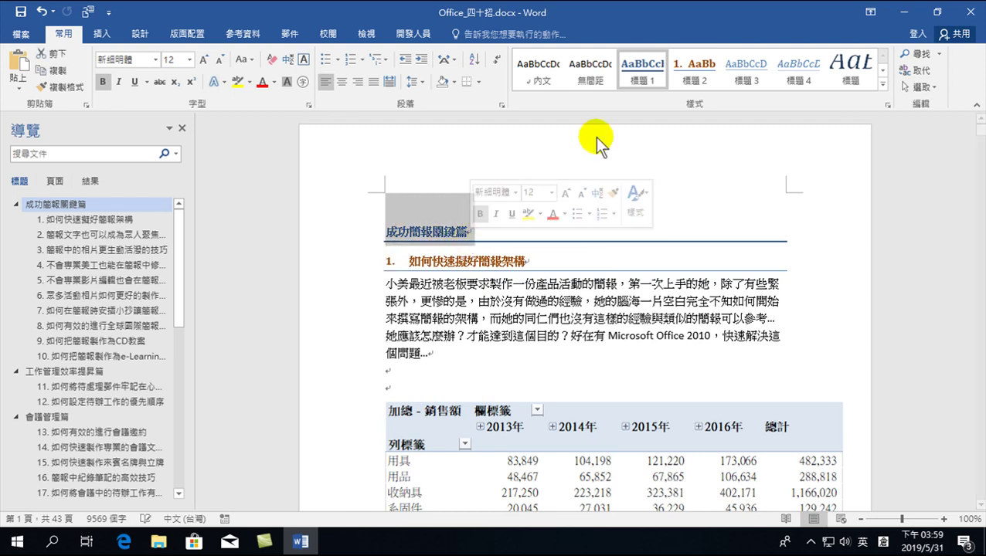
{"action": "left_click", "coordinate": [653, 62]}
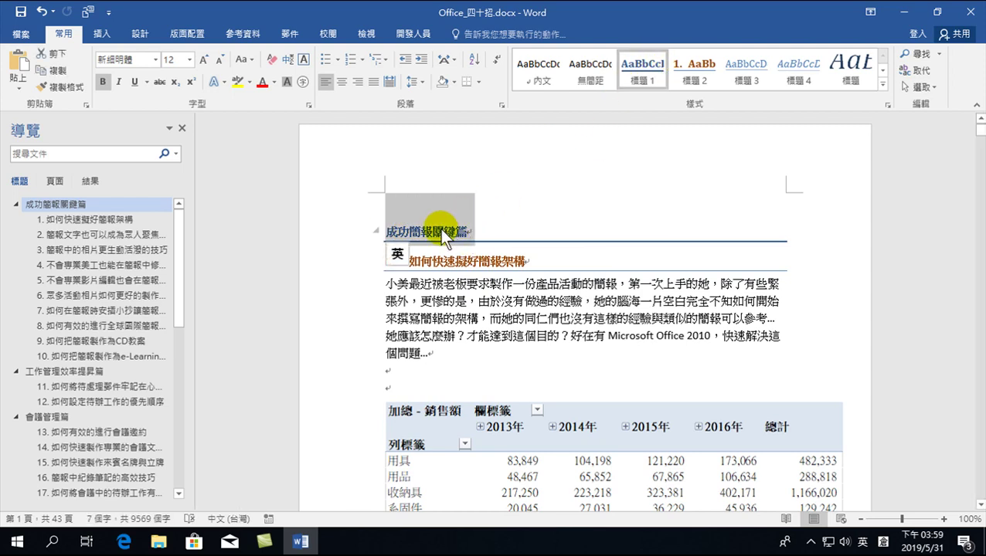
{"action": "left_click", "coordinate": [446, 272]}
{"action": "left_click_drag", "start_coordinate": [405, 264], "coordinate": [528, 263]}
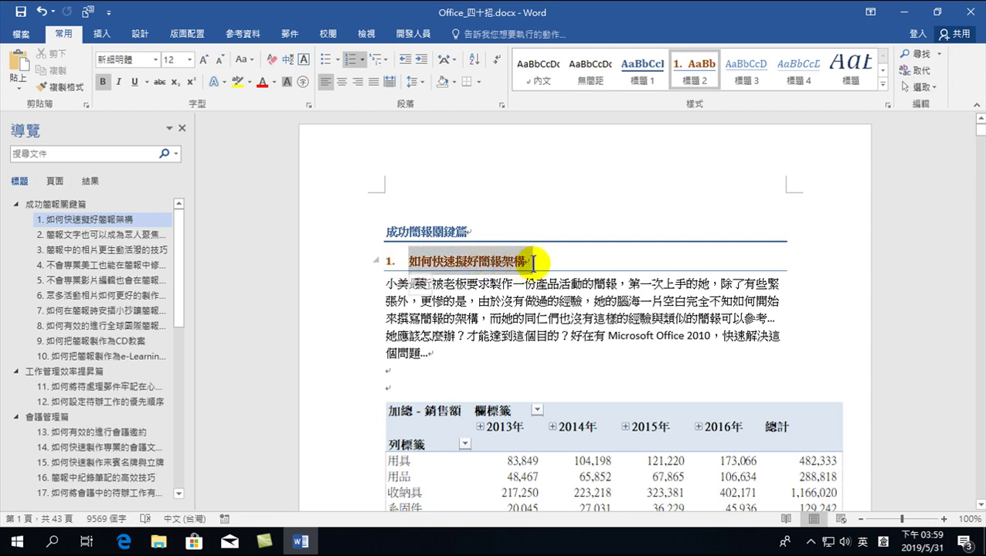
{"action": "left_click", "coordinate": [491, 258]}
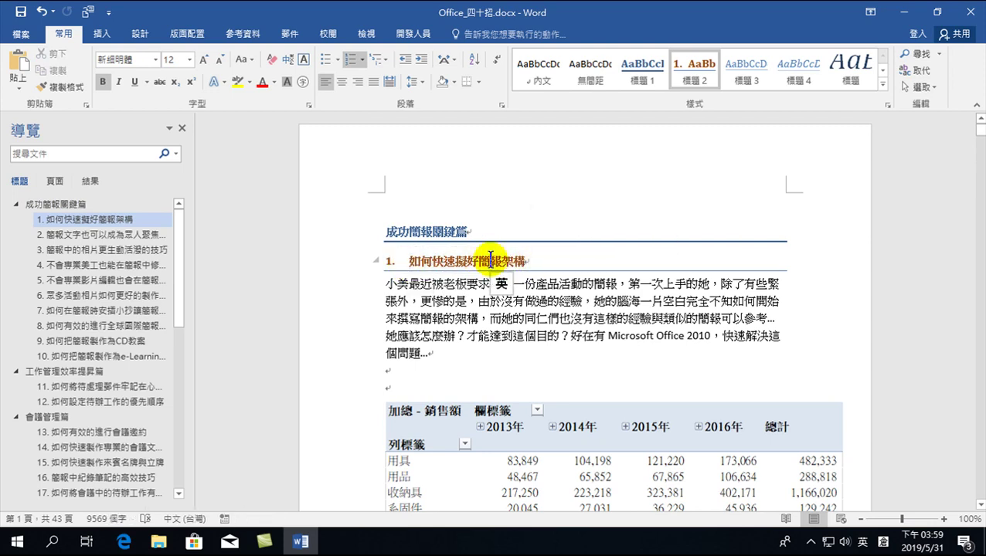
Step: Recheck the title and the 如何快速擬好簡報架構 heading, then close the document without saving
{"action": "left_click", "coordinate": [389, 229]}
{"action": "triple_click", "coordinate": [418, 227]}
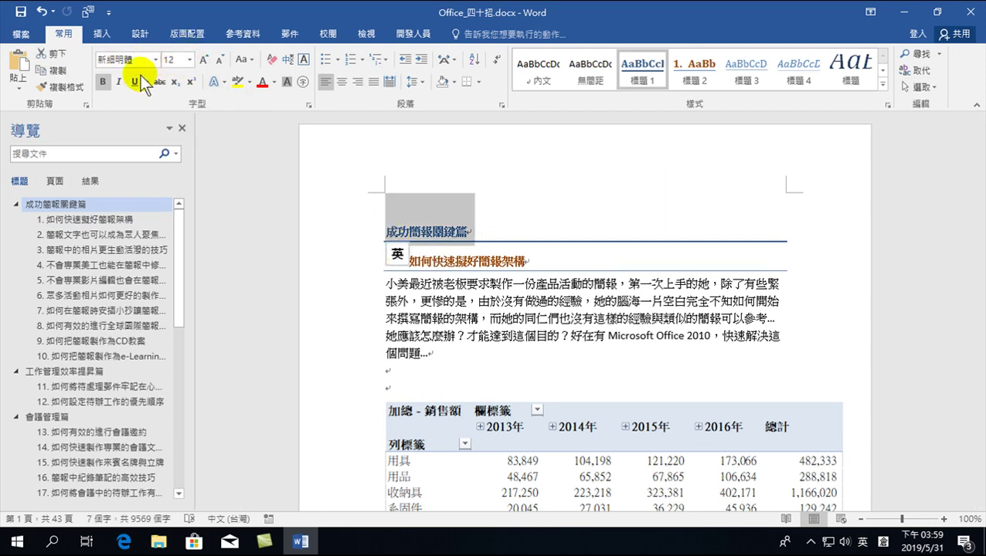
{"action": "left_click_drag", "start_coordinate": [431, 261], "coordinate": [491, 255]}
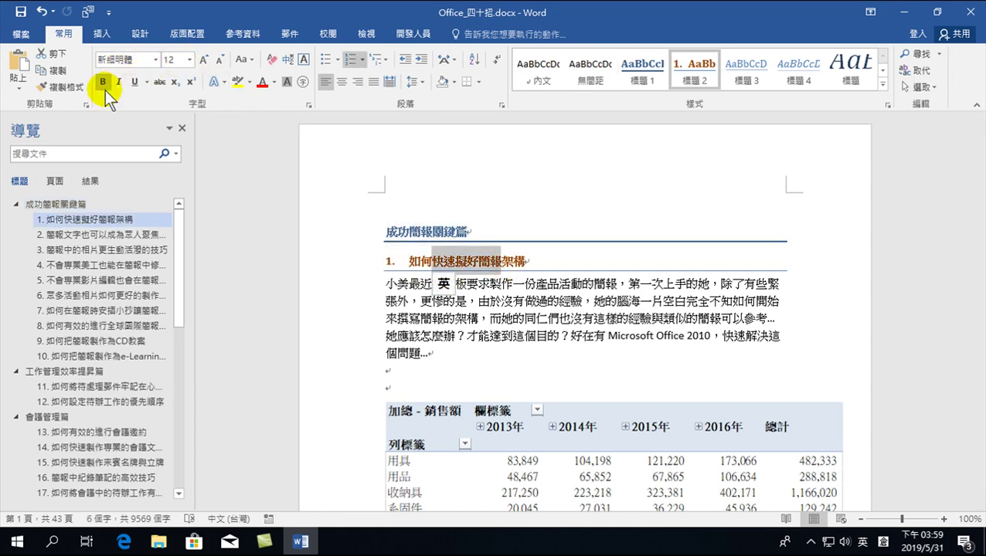
{"action": "left_click", "coordinate": [544, 304]}
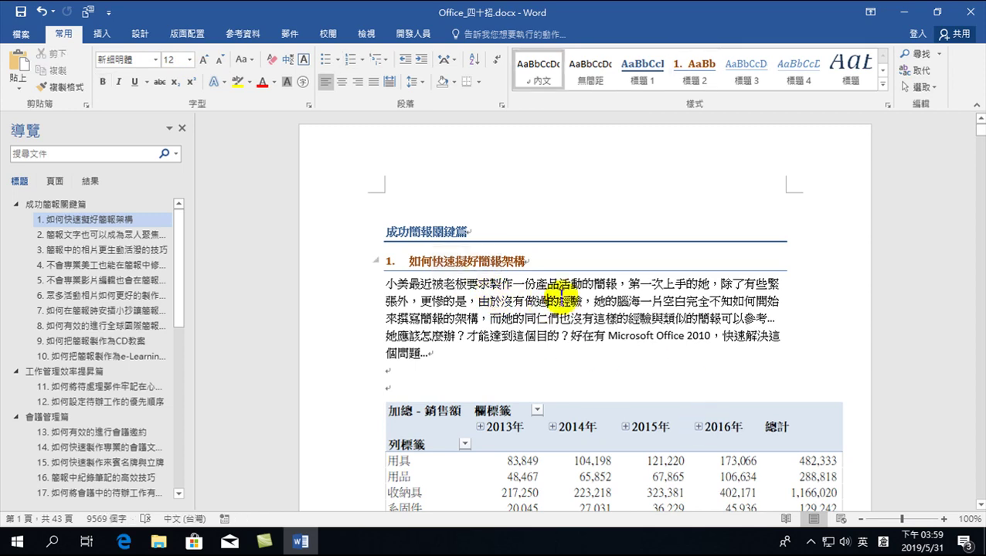
{"action": "left_click", "coordinate": [970, 13]}
{"action": "left_click", "coordinate": [499, 306]}
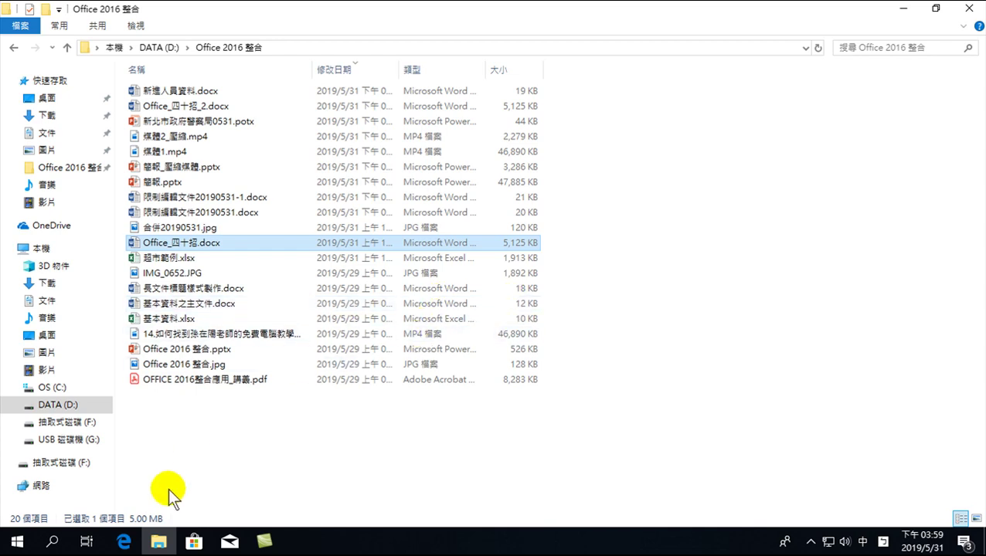
Step: Search the Start menu for Word, launch Word 2016 and create a blank document
{"action": "left_click", "coordinate": [18, 543]}
{"action": "left_click", "coordinate": [53, 543]}
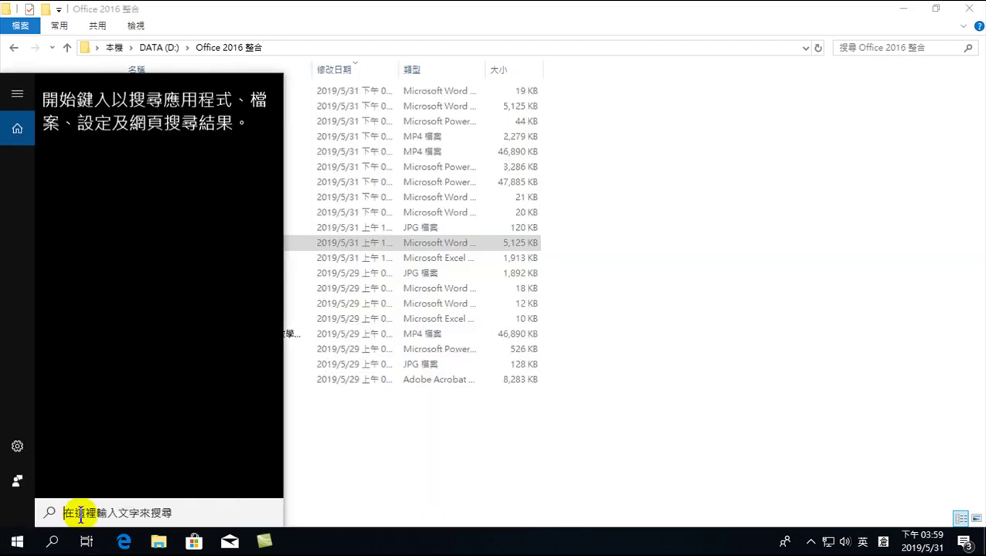
{"action": "type", "text": "Word"}
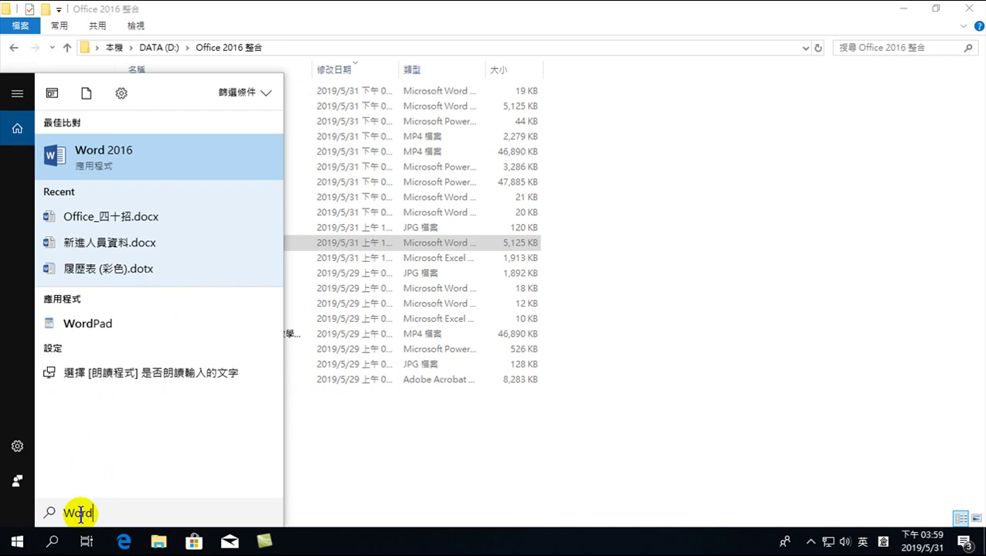
{"action": "left_click", "coordinate": [117, 158]}
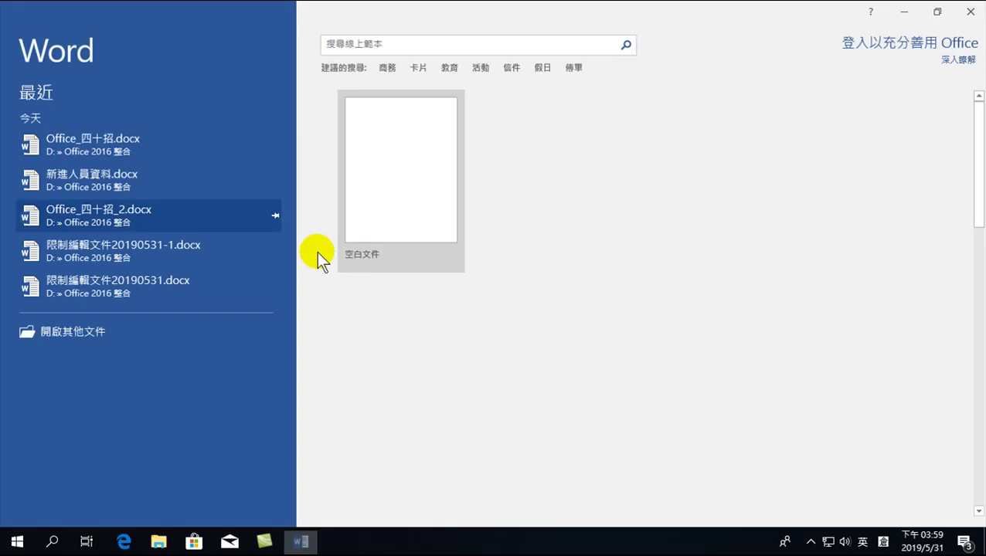
{"action": "left_click", "coordinate": [420, 128]}
Step: Type three lines: 我是標題一, 標題二 1 and 標題二 2
{"action": "left_click", "coordinate": [414, 205]}
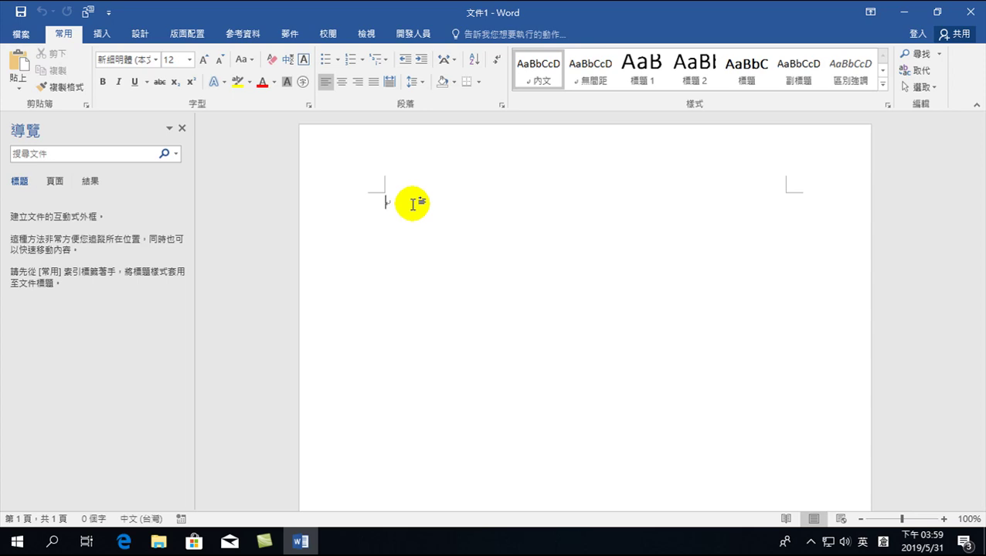
{"action": "key", "text": "shift"}
{"action": "type", "text": "我是第一氐"}
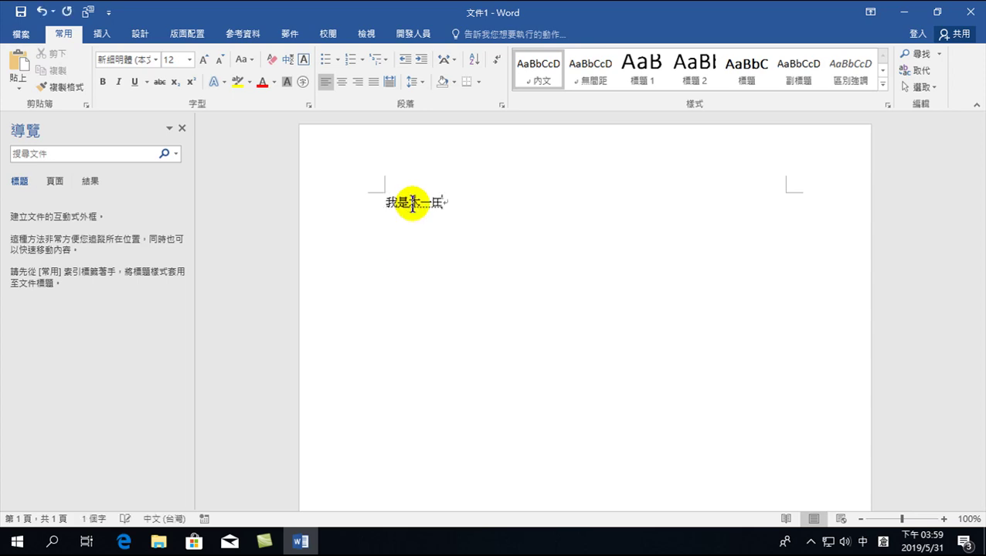
{"action": "type", "text": "標題"}
{"action": "key", "text": "Return"}
{"action": "key", "text": "Return"}
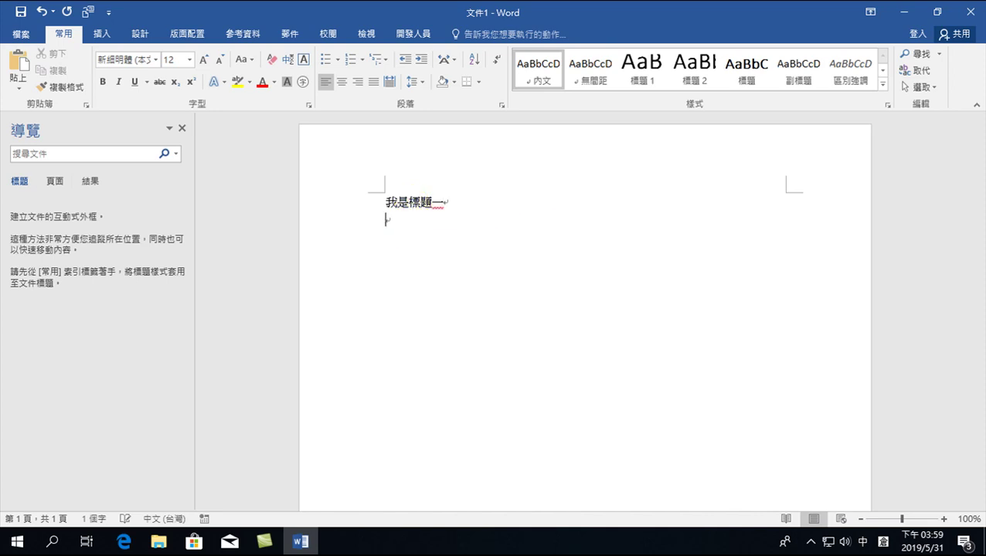
{"action": "type", "text": "木一田火"}
{"action": "type", "text": "題二"}
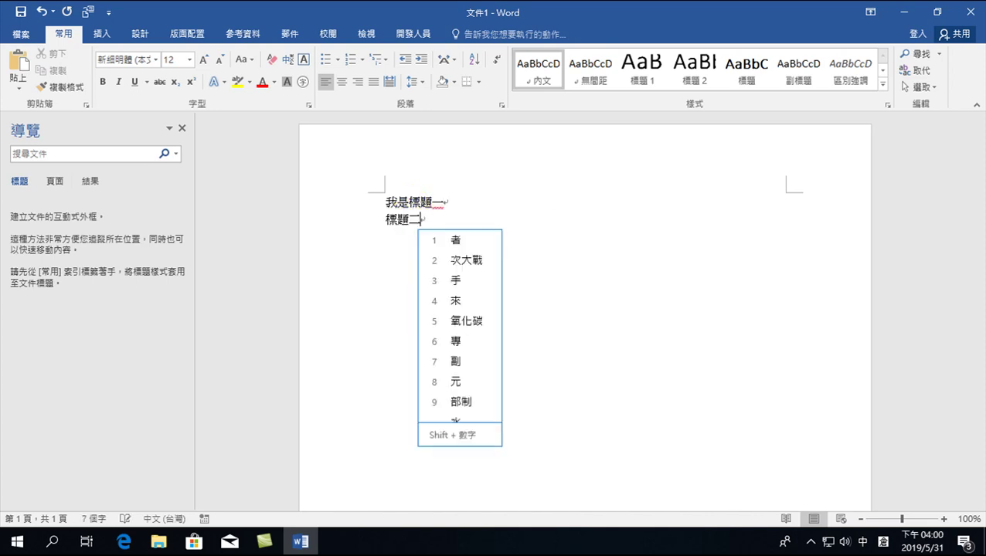
{"action": "key", "text": "shift"}
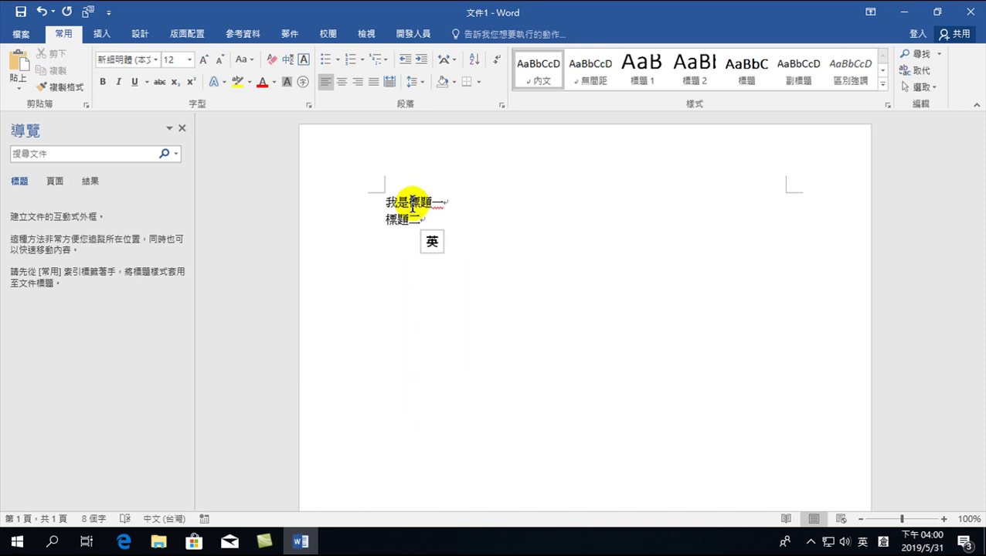
{"action": "type", "text": "1"}
{"action": "key", "text": "Return"}
{"action": "type", "text": "dmo"}
{"action": "key", "text": "BackSpace"}
{"action": "key", "text": "BackSpace"}
{"action": "key", "text": "BackSpace"}
{"action": "key", "text": "shift"}
{"action": "type", "text": "標題"}
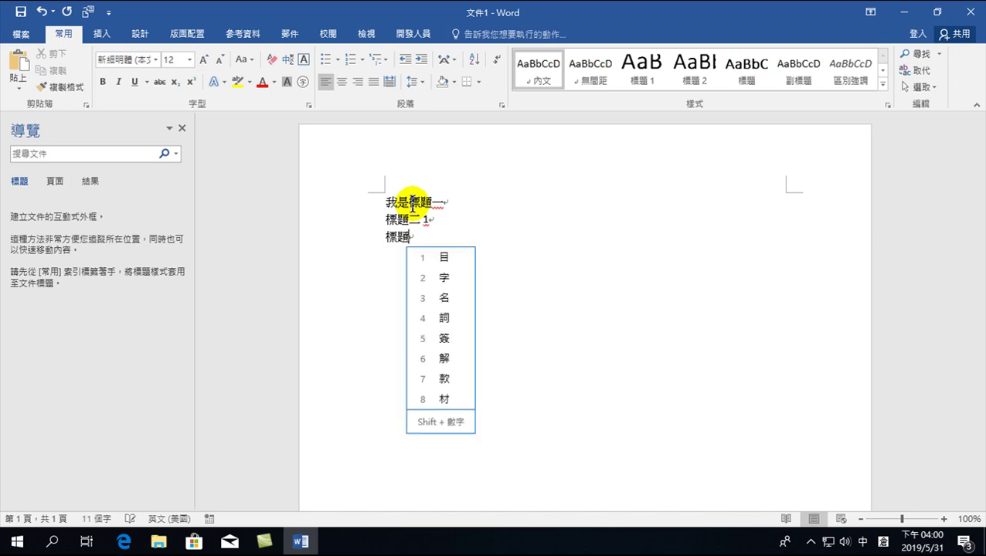
{"action": "type", "text": "二"}
{"action": "key", "text": "shift"}
{"action": "type", "text": "2"}
{"action": "key", "text": "Return"}
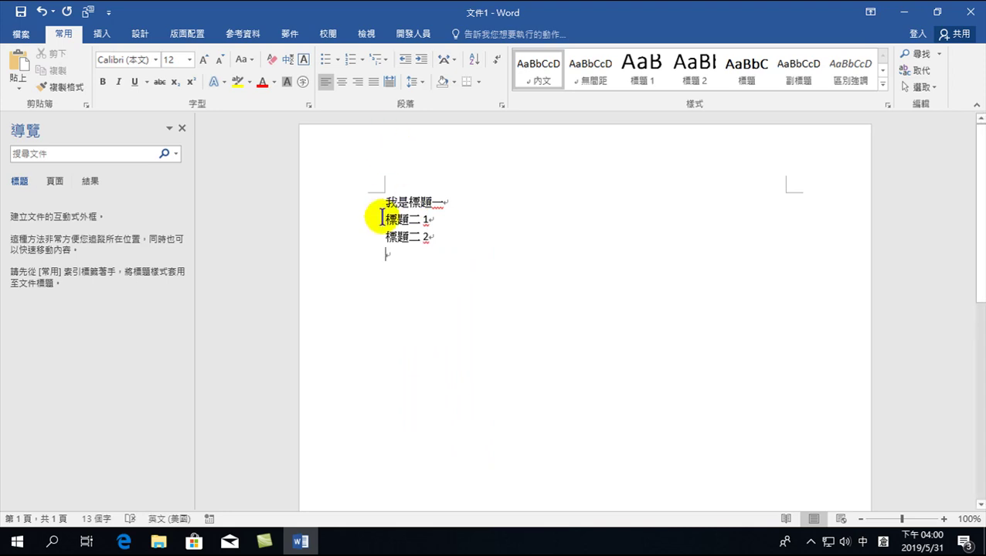
Step: Duplicate the three lines below and append 1 and 2 to the two 我是標題一 lines
{"action": "left_click_drag", "start_coordinate": [349, 203], "coordinate": [354, 240]}
{"action": "key", "text": "ctrl+c"}
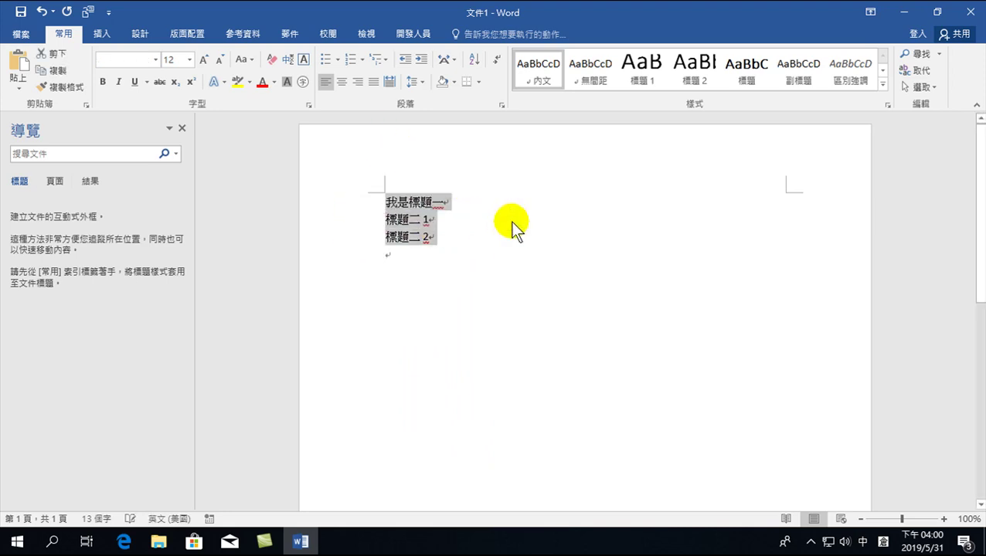
{"action": "left_click", "coordinate": [398, 259]}
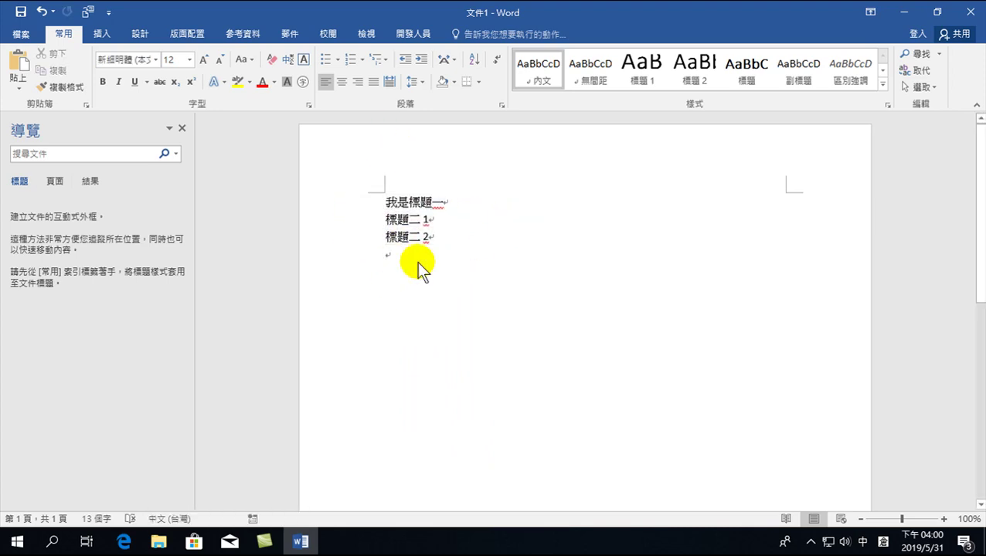
{"action": "key", "text": "ctrl+v"}
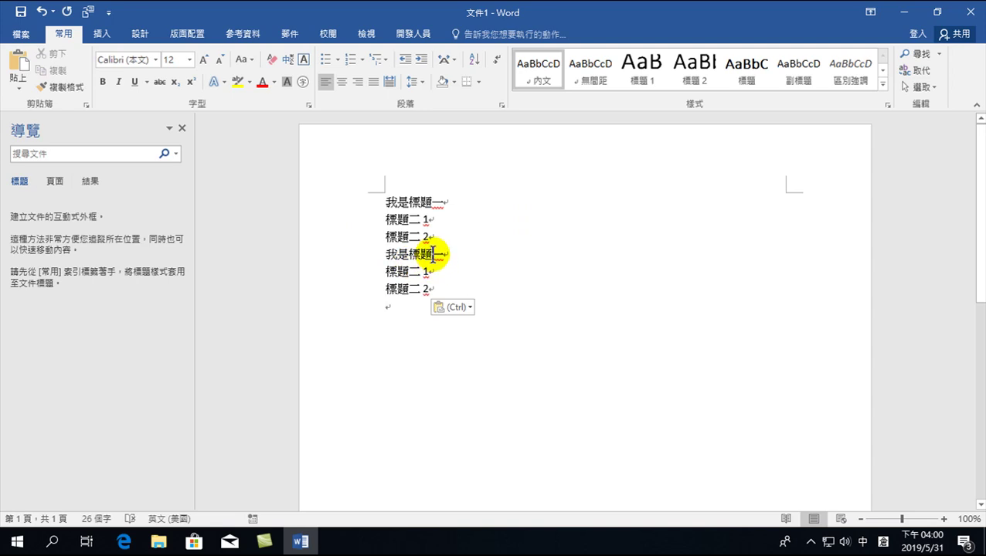
{"action": "left_click_drag", "start_coordinate": [432, 253], "coordinate": [439, 253]}
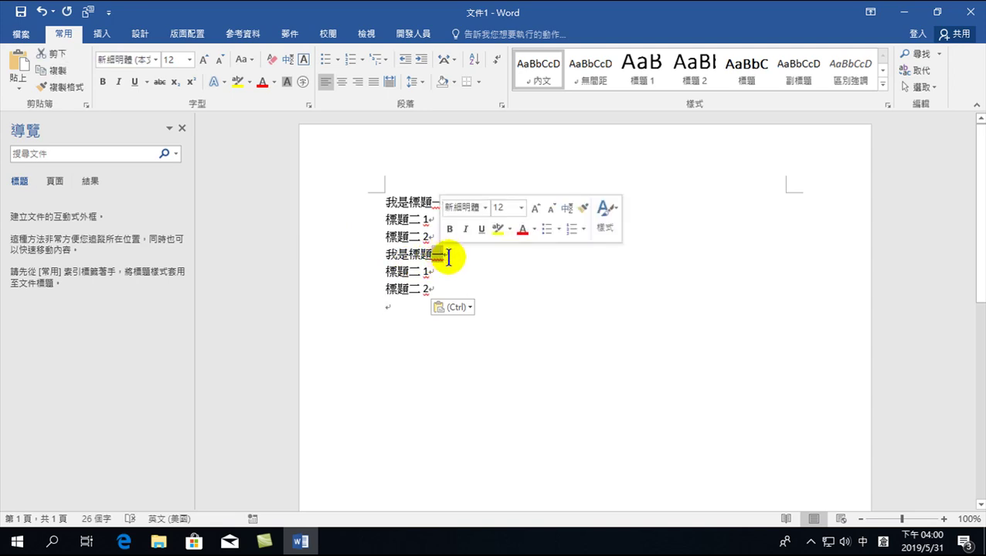
{"action": "left_click", "coordinate": [448, 202]}
{"action": "left_click", "coordinate": [448, 202]}
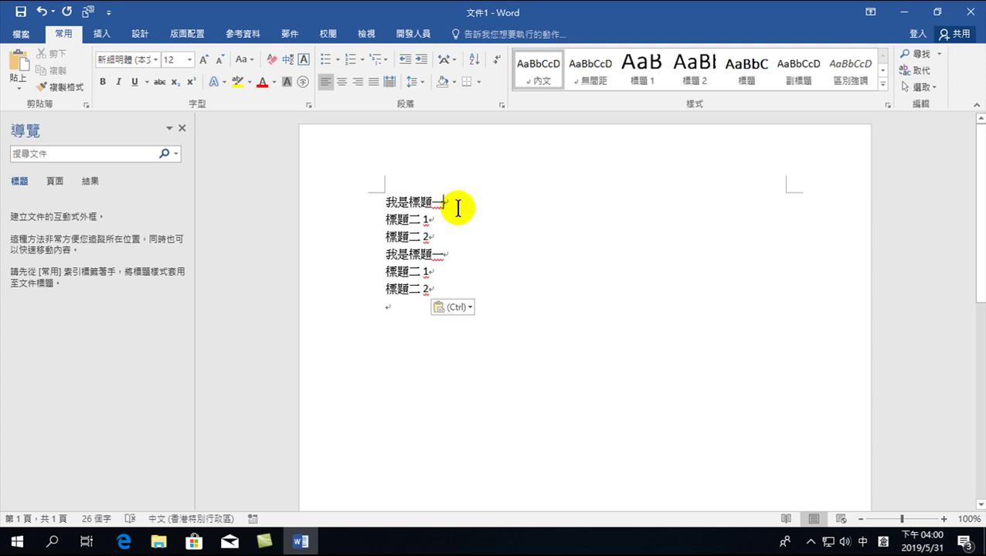
{"action": "type", "text": "1"}
{"action": "left_click", "coordinate": [452, 252]}
{"action": "type", "text": "2"}
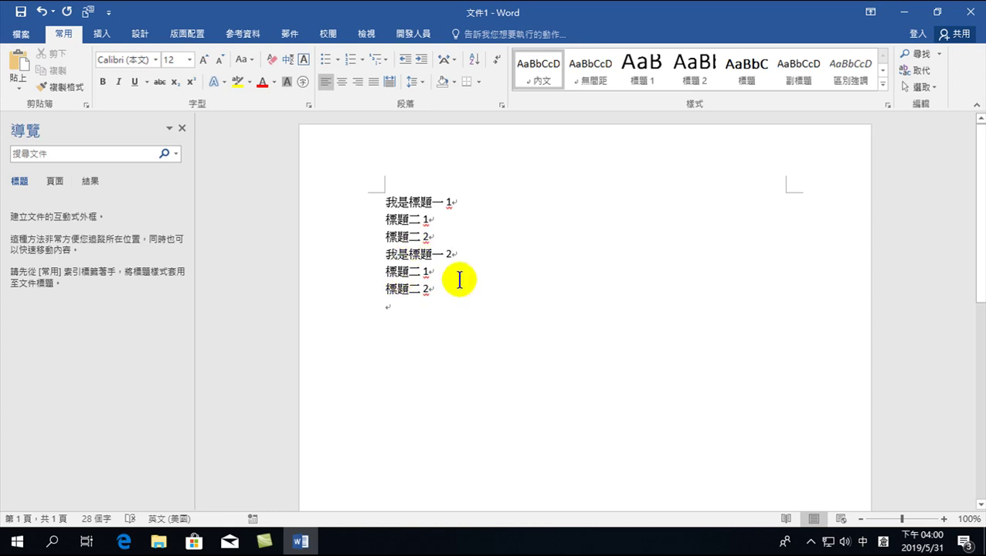
{"action": "left_click", "coordinate": [387, 202]}
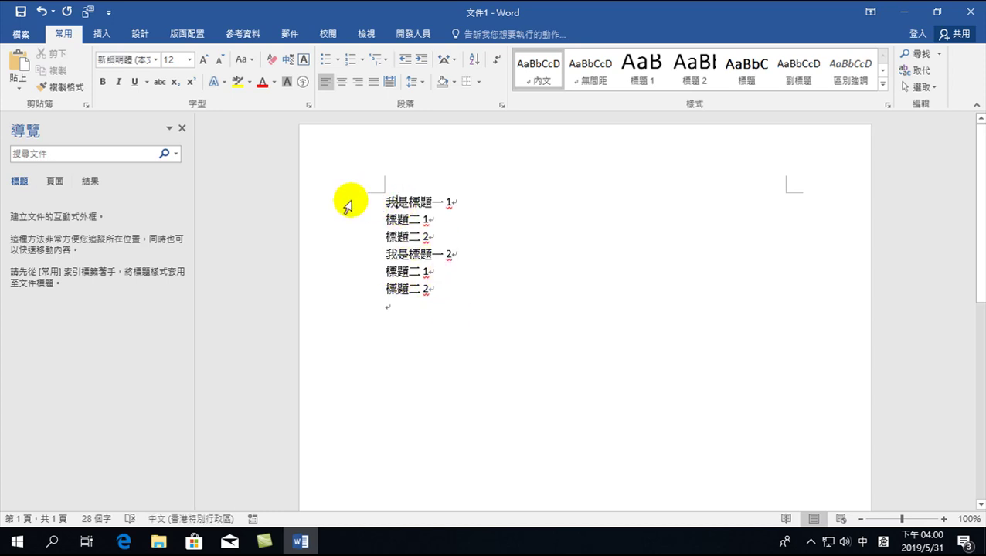
Step: Style 我是標題一 1 as 標題 1 and its two 標題二 lines as 標題 2
{"action": "left_click", "coordinate": [354, 206]}
{"action": "left_click", "coordinate": [647, 77]}
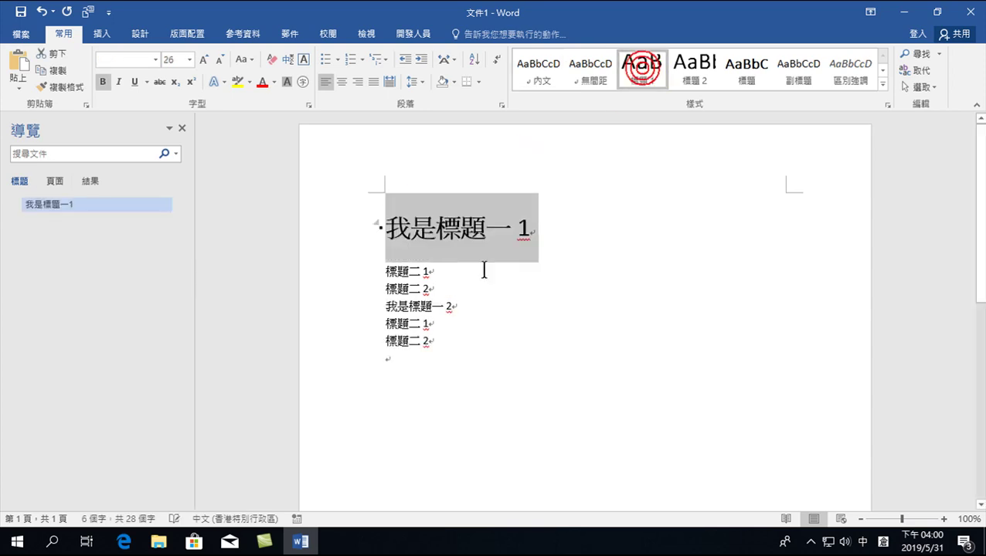
{"action": "left_click_drag", "start_coordinate": [362, 272], "coordinate": [360, 294]}
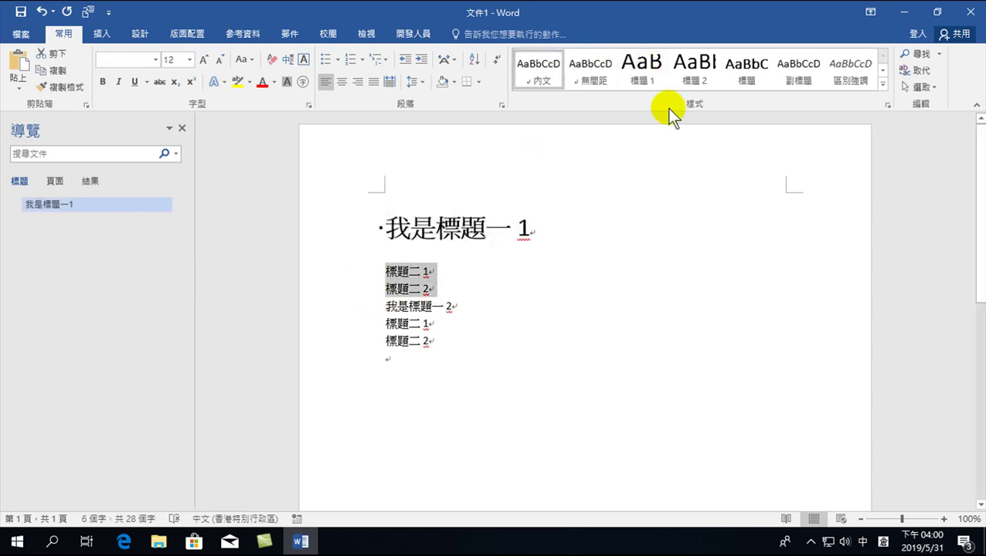
{"action": "left_click", "coordinate": [694, 68]}
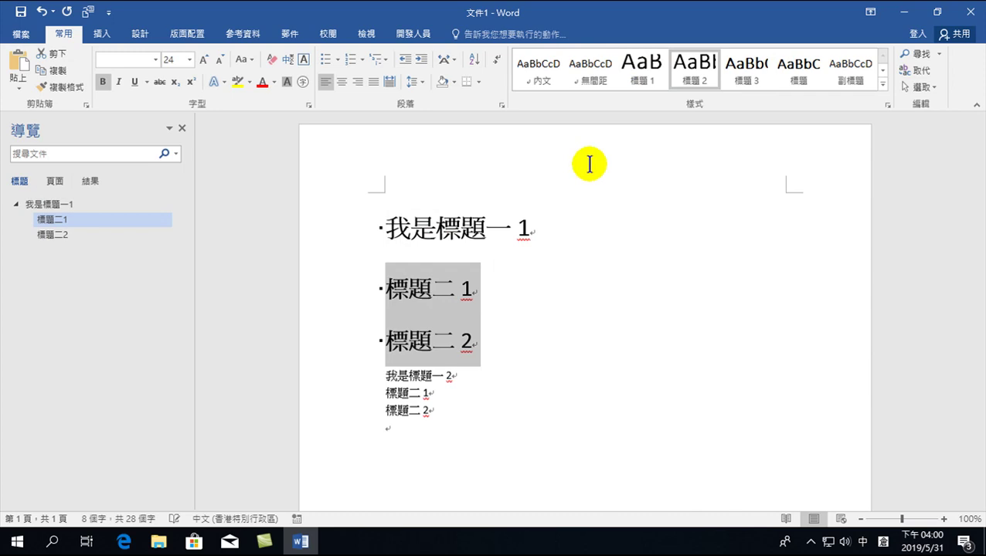
Step: Style 我是標題一 2 as 標題 1 and its two 標題二 lines as 標題 2
{"action": "left_click", "coordinate": [363, 378]}
{"action": "left_click", "coordinate": [644, 62]}
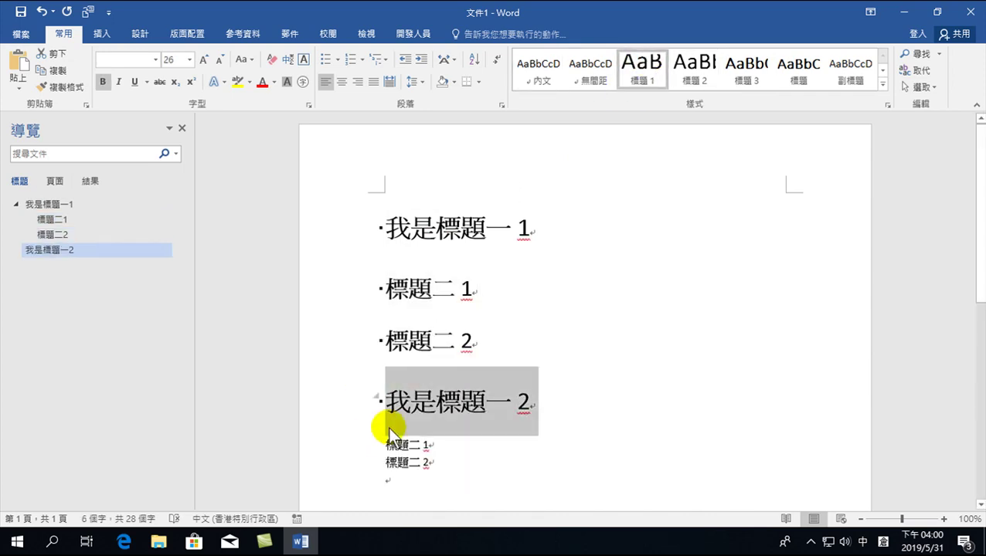
{"action": "left_click_drag", "start_coordinate": [359, 443], "coordinate": [360, 463]}
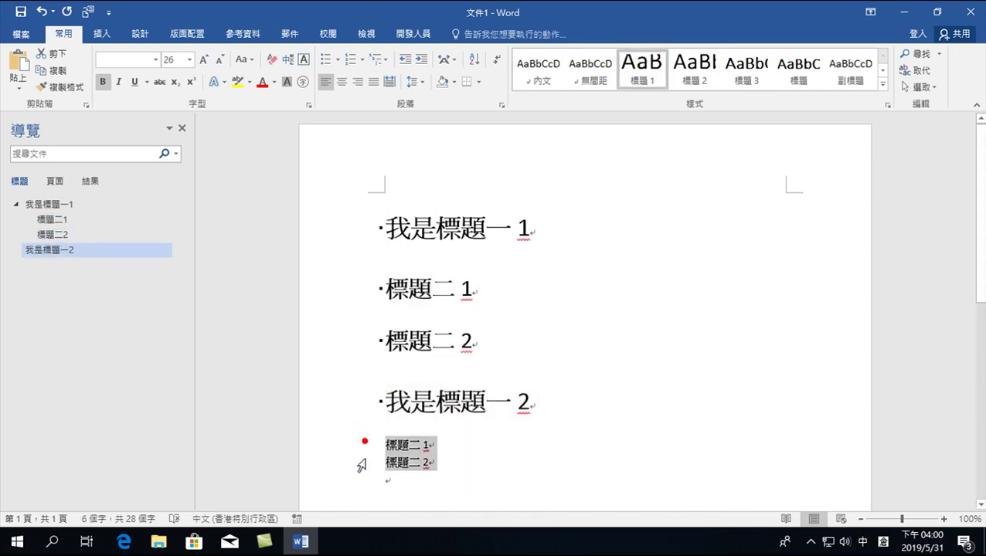
{"action": "left_click", "coordinate": [694, 74]}
{"action": "scroll", "coordinate": [614, 364], "scroll_direction": "down", "scroll_amount": 3}
{"action": "scroll", "coordinate": [621, 390], "scroll_direction": "up", "scroll_amount": 3}
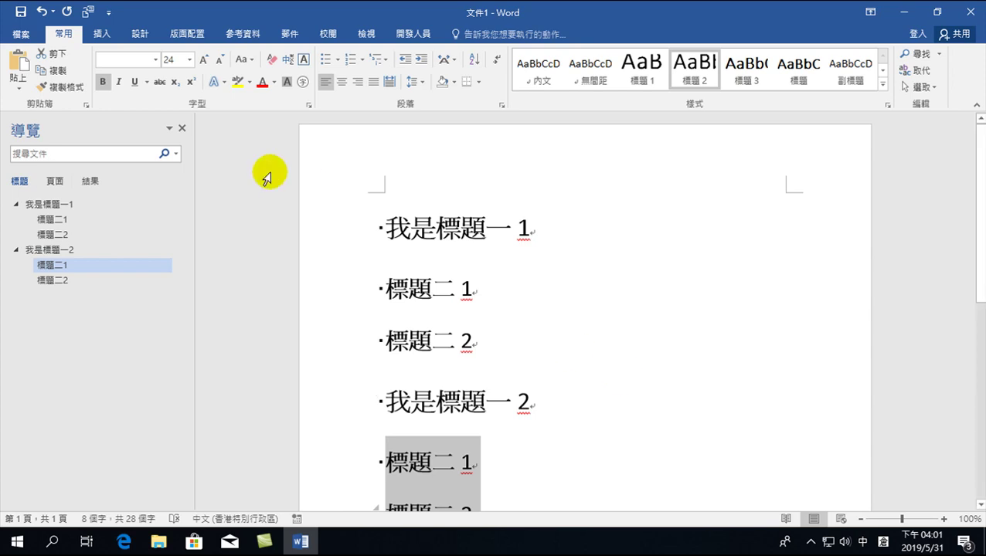
Step: Select the headings to review their applied heading styles
{"action": "left_click_drag", "start_coordinate": [425, 228], "coordinate": [538, 221]}
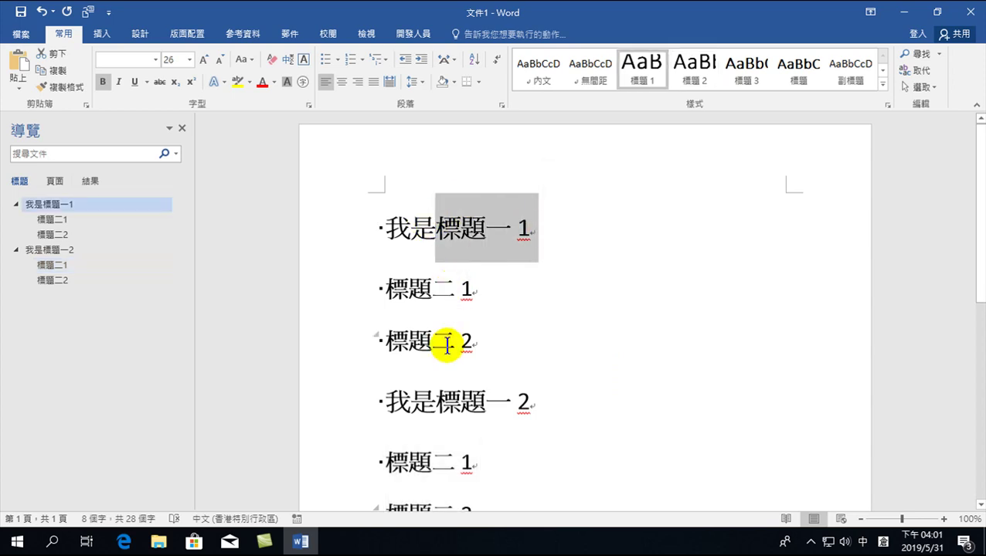
{"action": "scroll", "coordinate": [431, 377], "scroll_direction": "down", "scroll_amount": 3}
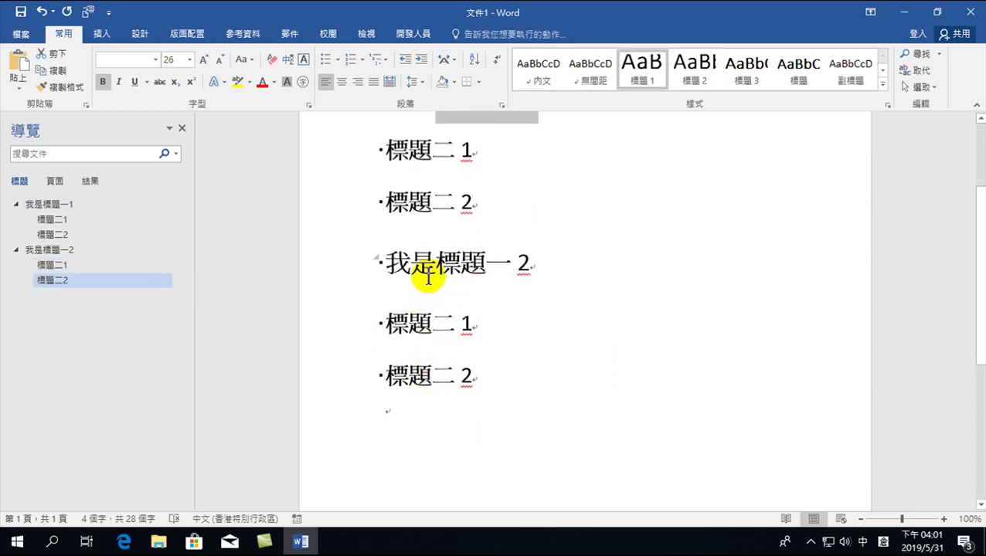
{"action": "left_click_drag", "start_coordinate": [414, 264], "coordinate": [522, 262]}
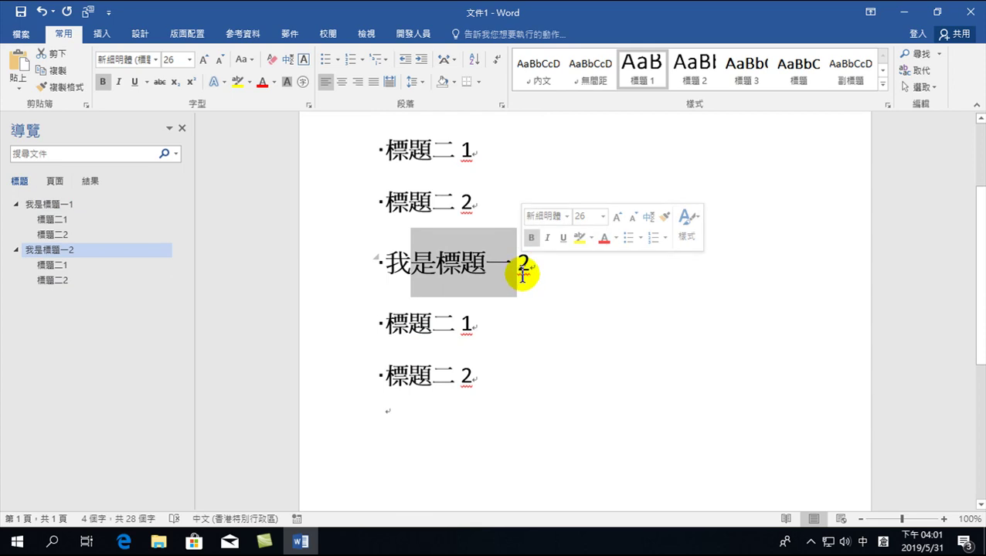
{"action": "left_click_drag", "start_coordinate": [410, 325], "coordinate": [473, 387]}
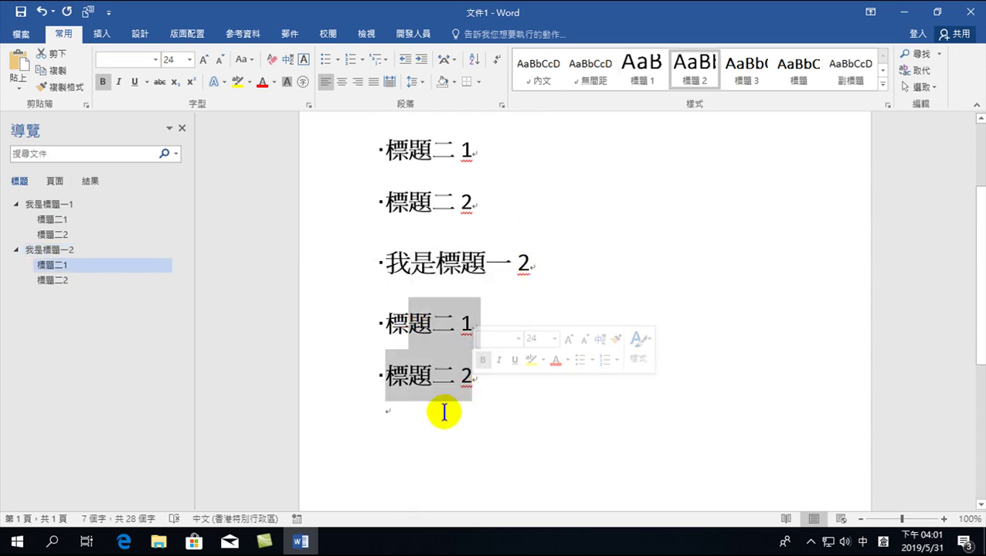
{"action": "left_click", "coordinate": [414, 397]}
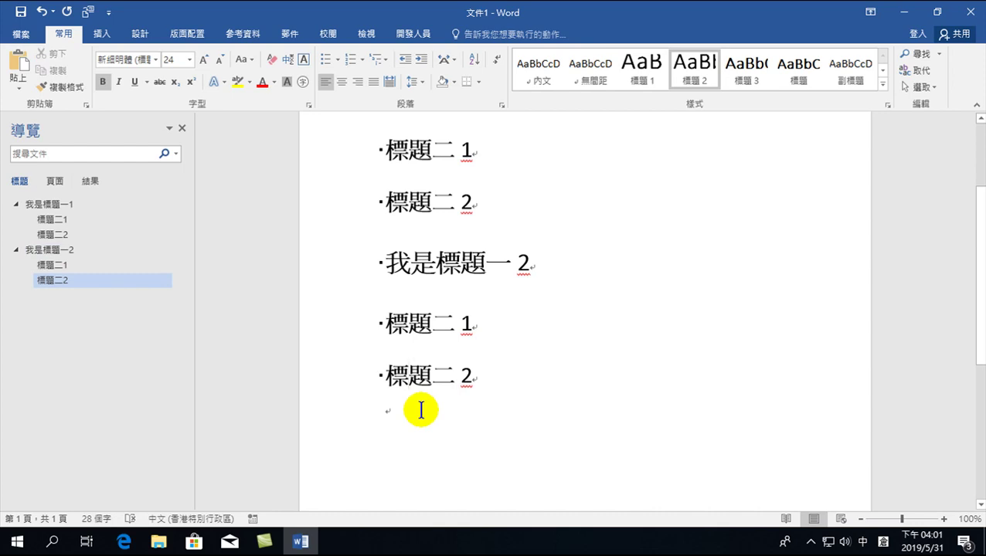
{"action": "scroll", "coordinate": [422, 411], "scroll_direction": "up", "scroll_amount": 3}
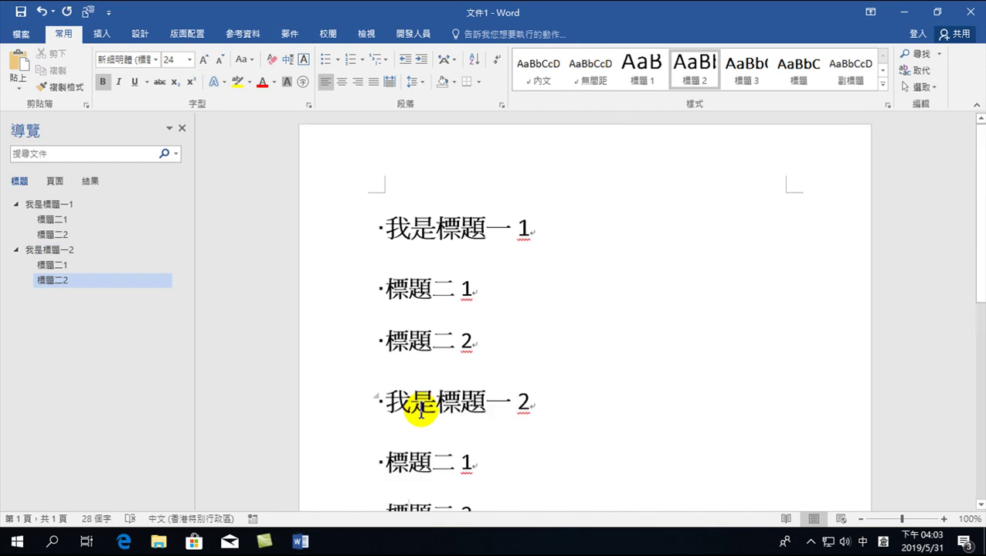
Step: Switch to the Office 2016 整合 folder in File Explorer and open Office_四十招.docx
{"action": "left_click", "coordinate": [410, 230]}
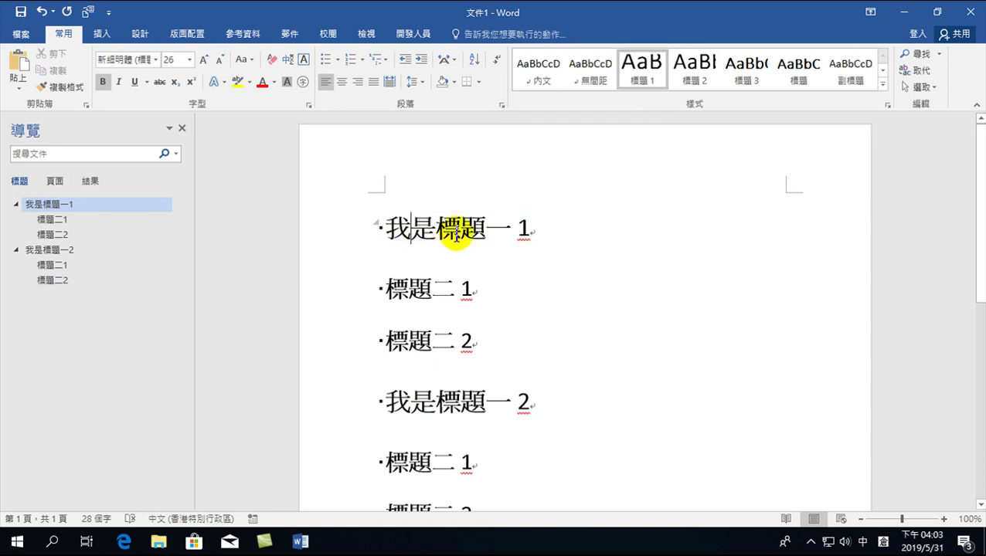
{"action": "left_click", "coordinate": [158, 542]}
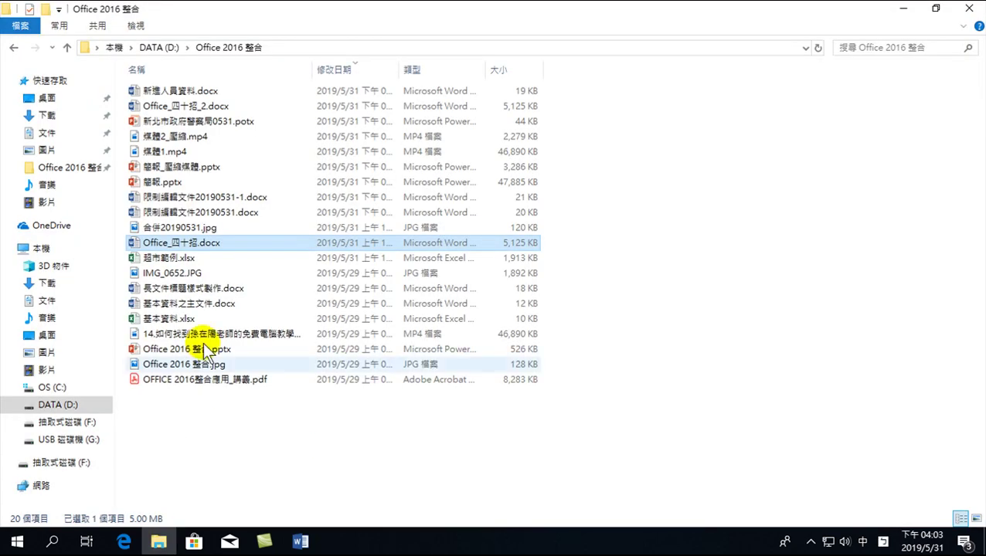
{"action": "double_click", "coordinate": [167, 242]}
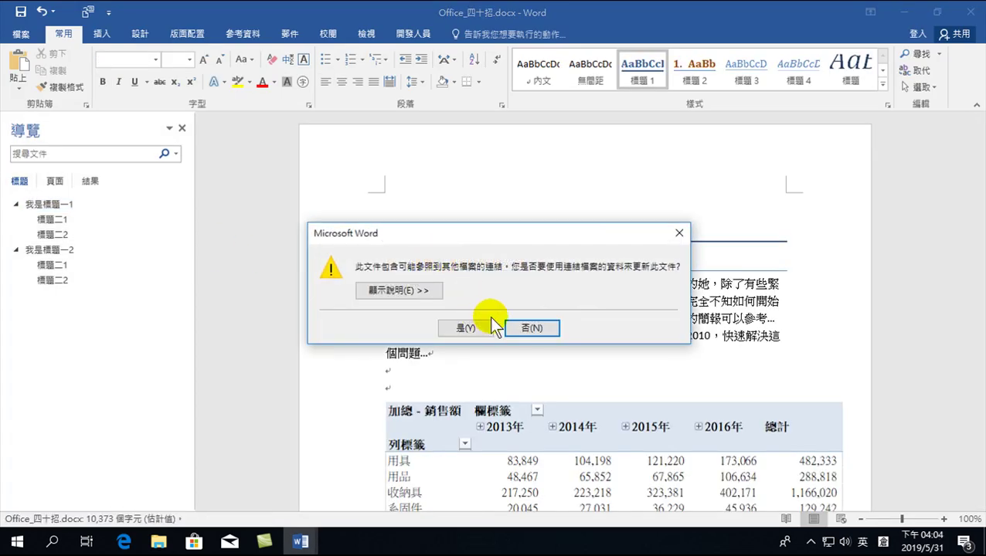
Step: Answer the link-update prompt and open the 修改樣式 dialog for the 標題 1 style
{"action": "left_click", "coordinate": [528, 330]}
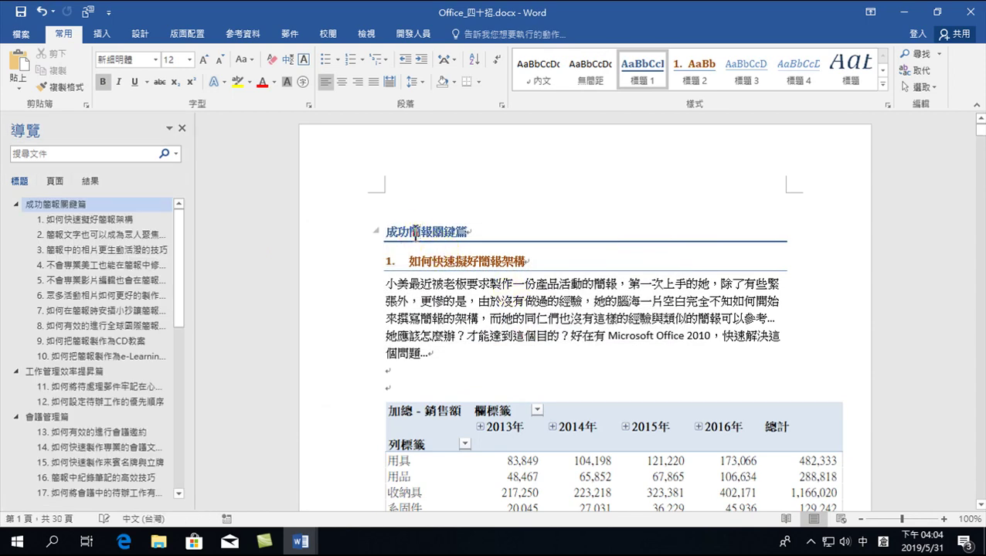
{"action": "left_click", "coordinate": [421, 230]}
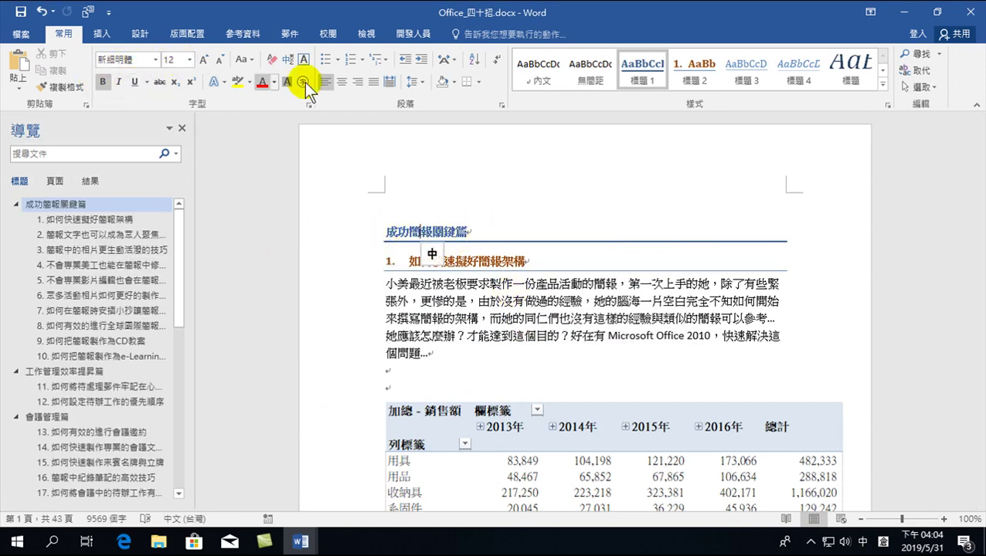
{"action": "right_click", "coordinate": [645, 68]}
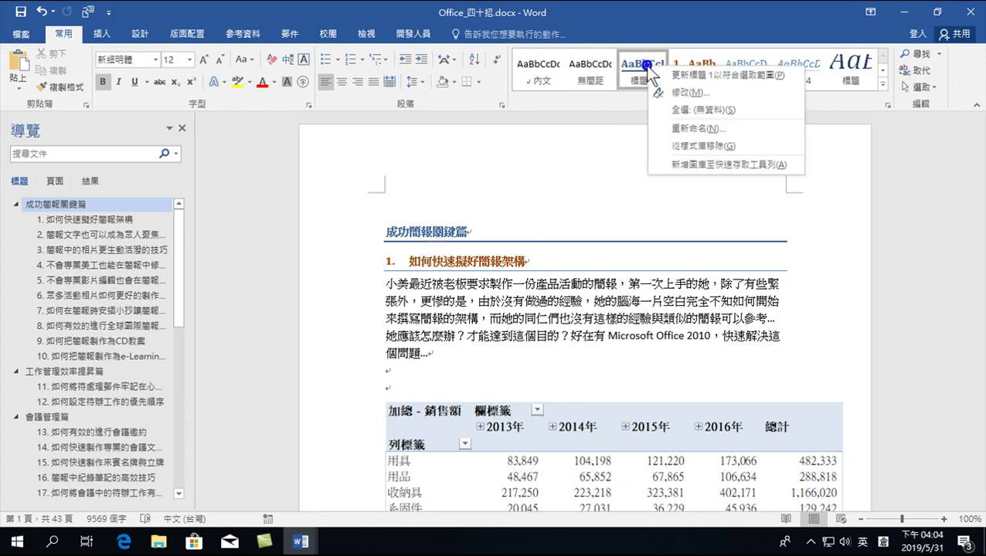
{"action": "left_click", "coordinate": [683, 92]}
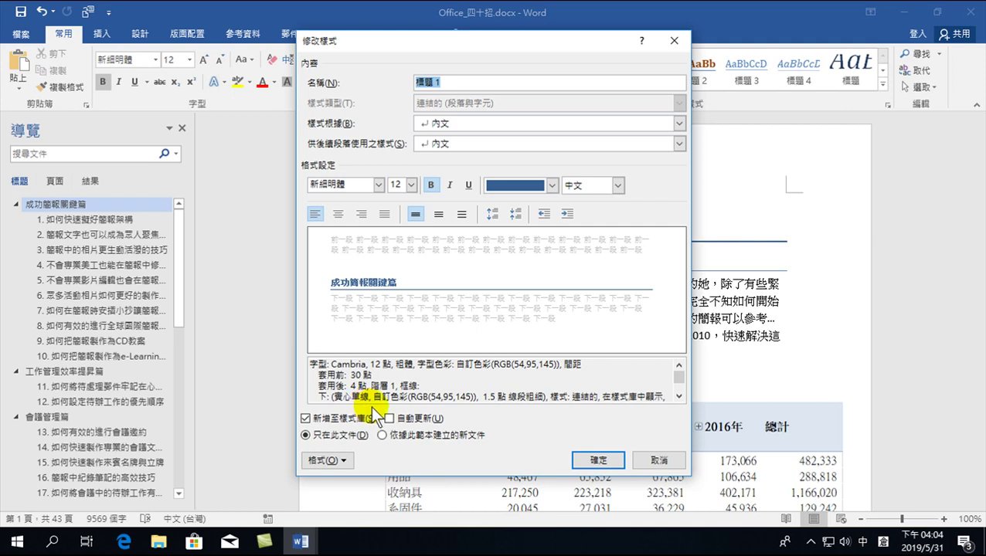
Step: Highlight Cambria, 12 pt and RGB(54,95,145) in the style description
{"action": "left_click_drag", "start_coordinate": [331, 364], "coordinate": [372, 375]}
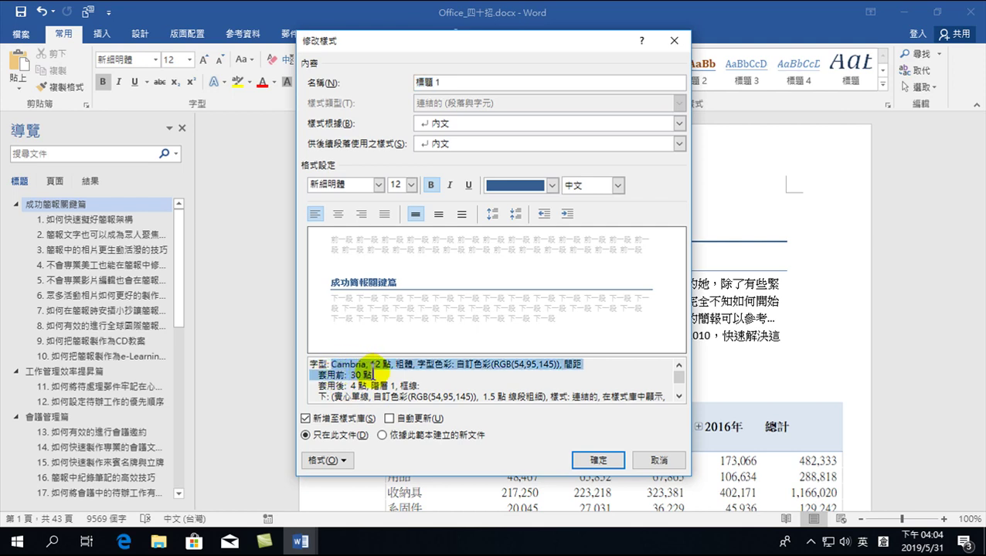
{"action": "double_click", "coordinate": [365, 363]}
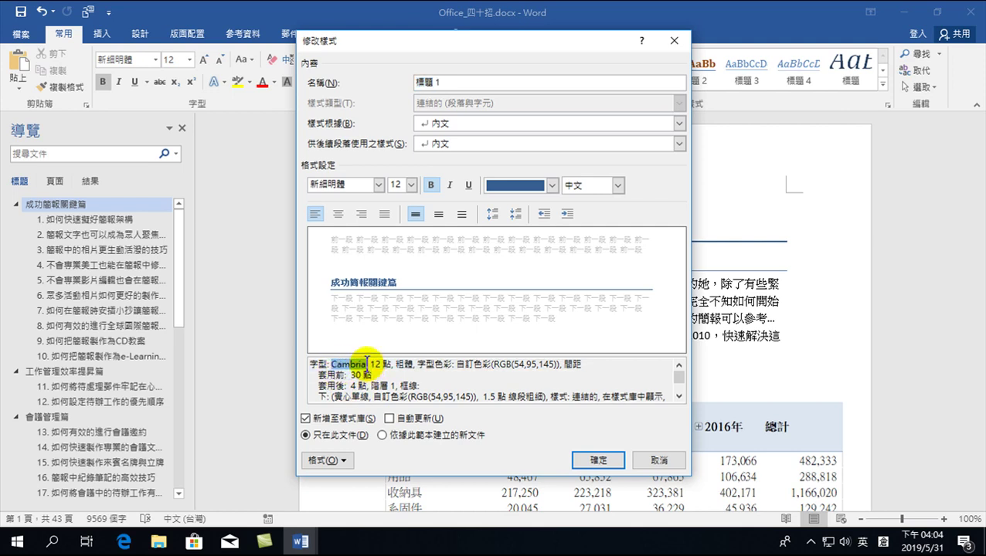
{"action": "left_click_drag", "start_coordinate": [366, 360], "coordinate": [451, 370]}
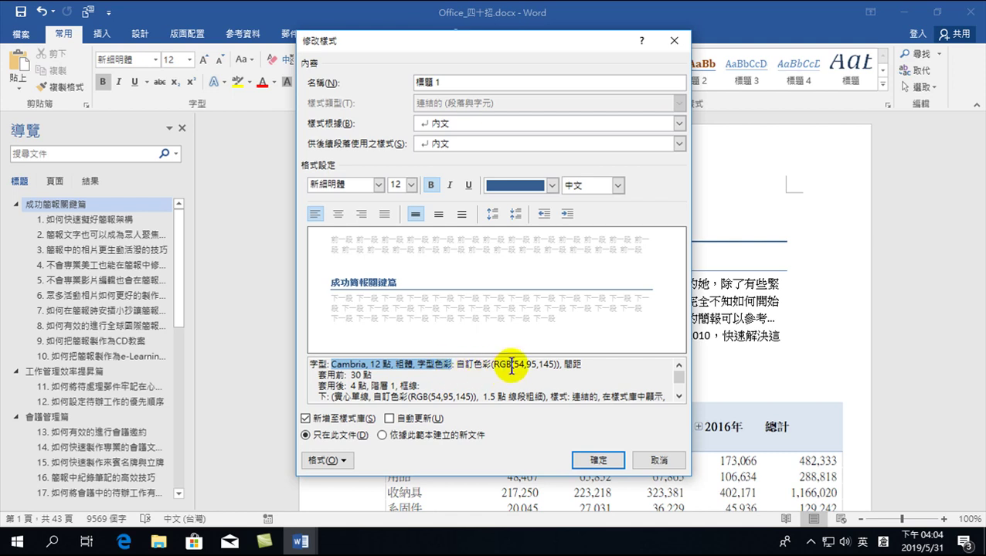
{"action": "left_click_drag", "start_coordinate": [515, 366], "coordinate": [557, 364]}
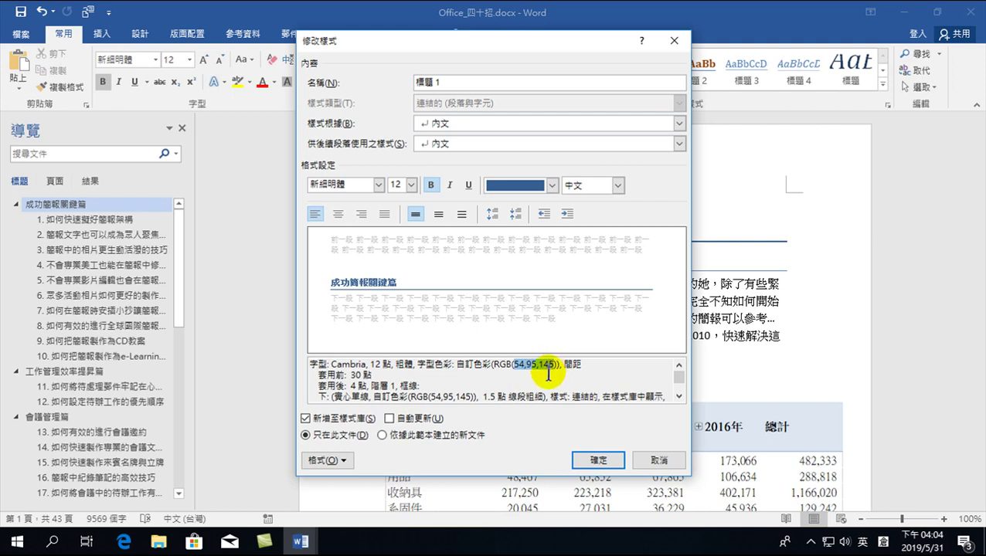
{"action": "left_click_drag", "start_coordinate": [557, 365], "coordinate": [520, 374]}
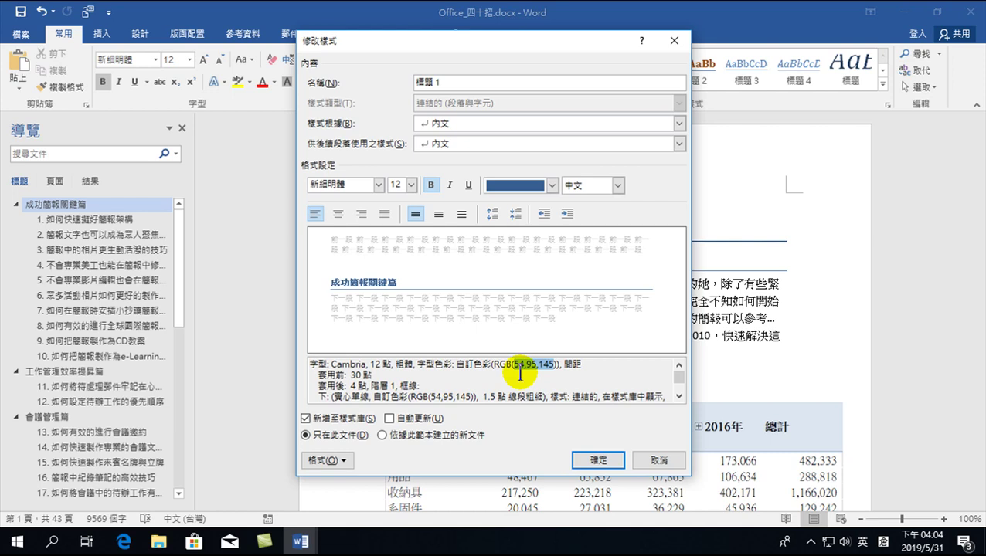
{"action": "left_click_drag", "start_coordinate": [520, 375], "coordinate": [513, 371]}
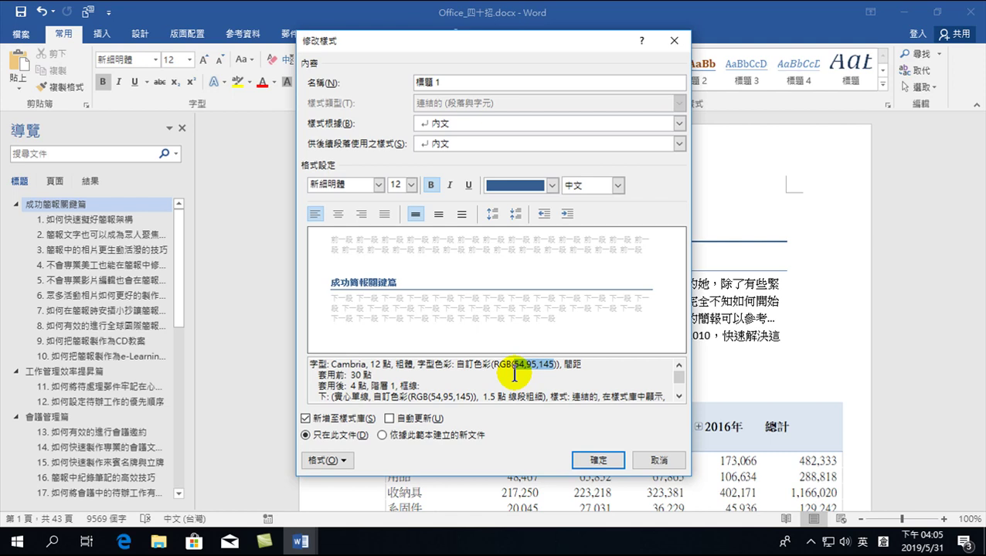
Step: Close the style dialog, switch to 文件1 and select the heading 我是標題一 1
{"action": "left_click", "coordinate": [673, 39]}
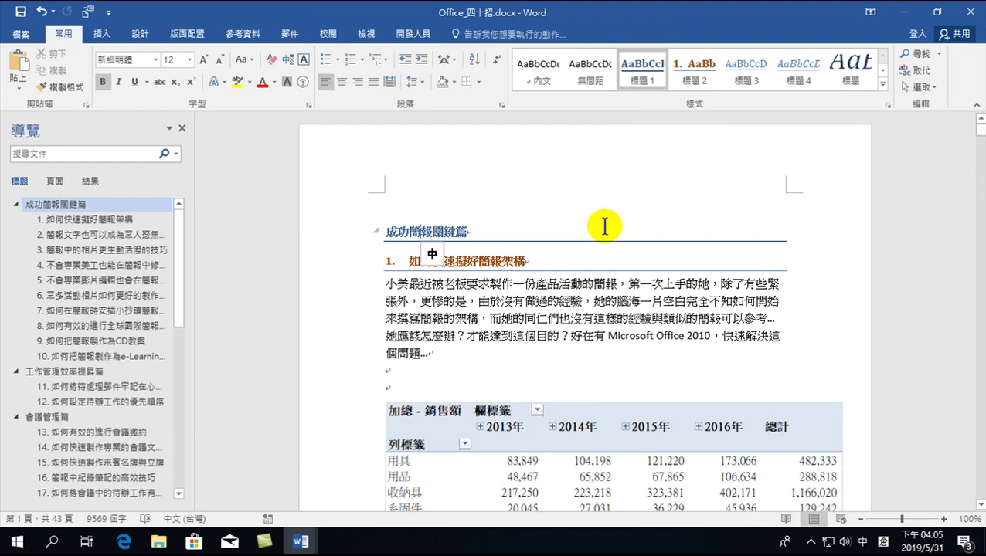
{"action": "left_click", "coordinate": [293, 542]}
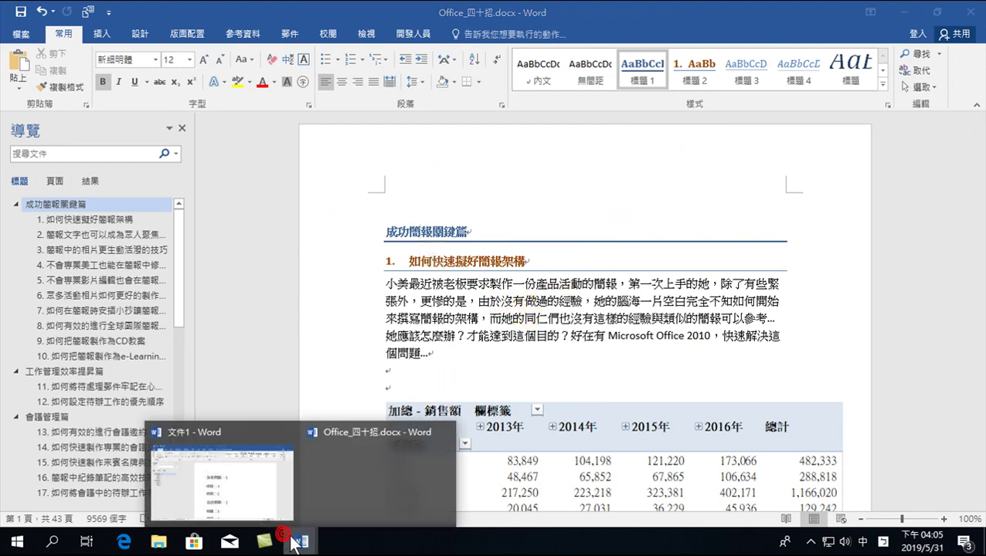
{"action": "left_click", "coordinate": [255, 503]}
{"action": "left_click", "coordinate": [399, 229]}
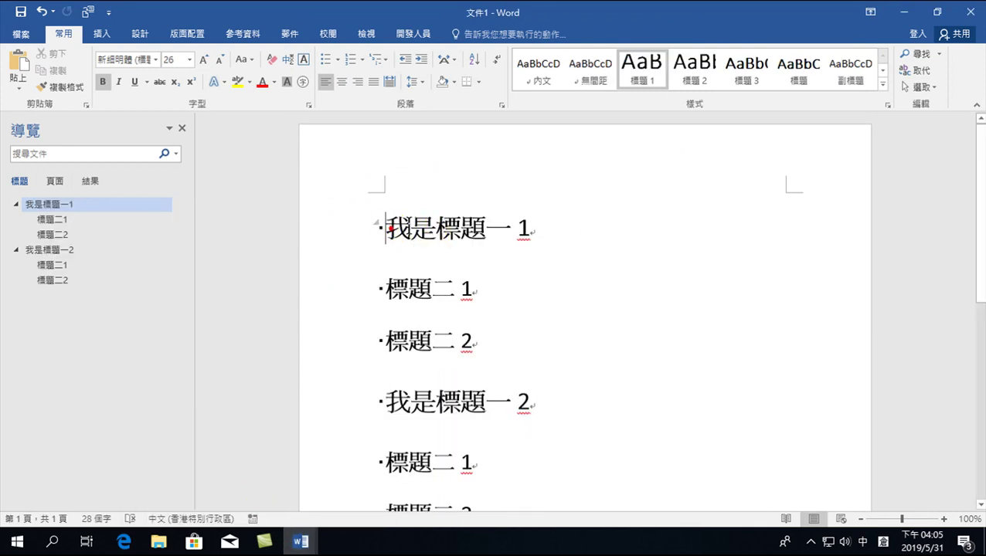
{"action": "left_click_drag", "start_coordinate": [392, 229], "coordinate": [539, 225]}
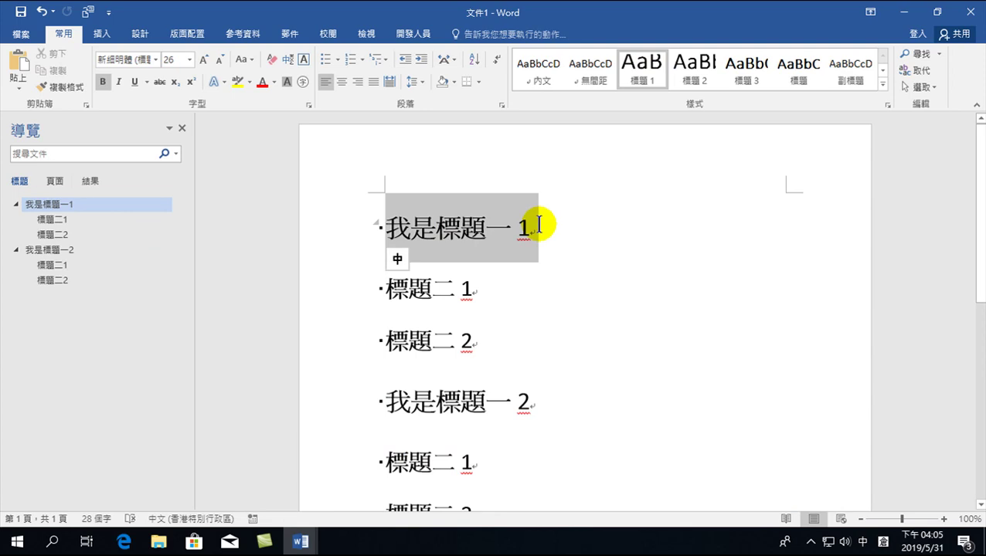
{"action": "left_click_drag", "start_coordinate": [539, 225], "coordinate": [531, 226]}
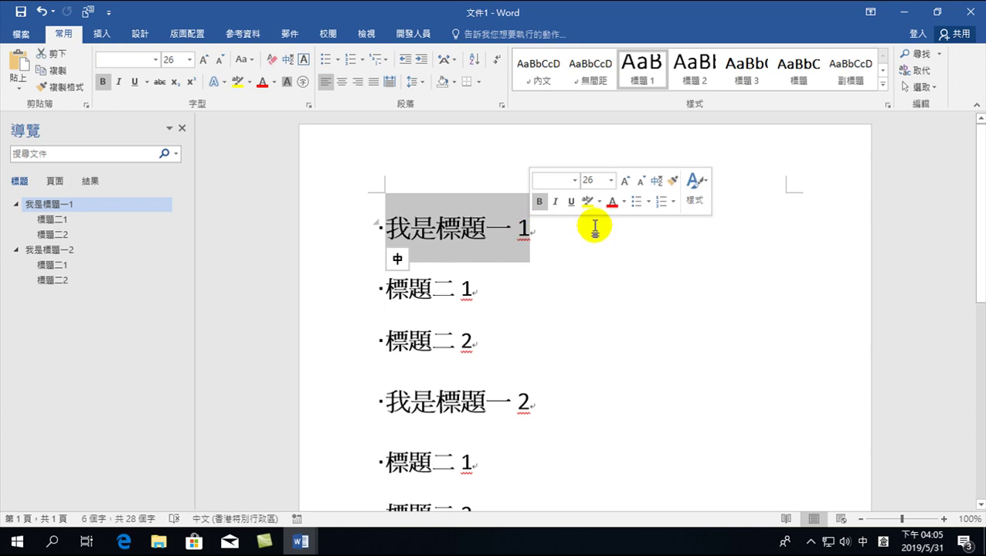
Step: Browse the font list in 文件1's 標題1 修改樣式 dialog, then cancel without changes
{"action": "right_click", "coordinate": [638, 68]}
{"action": "left_click", "coordinate": [657, 92]}
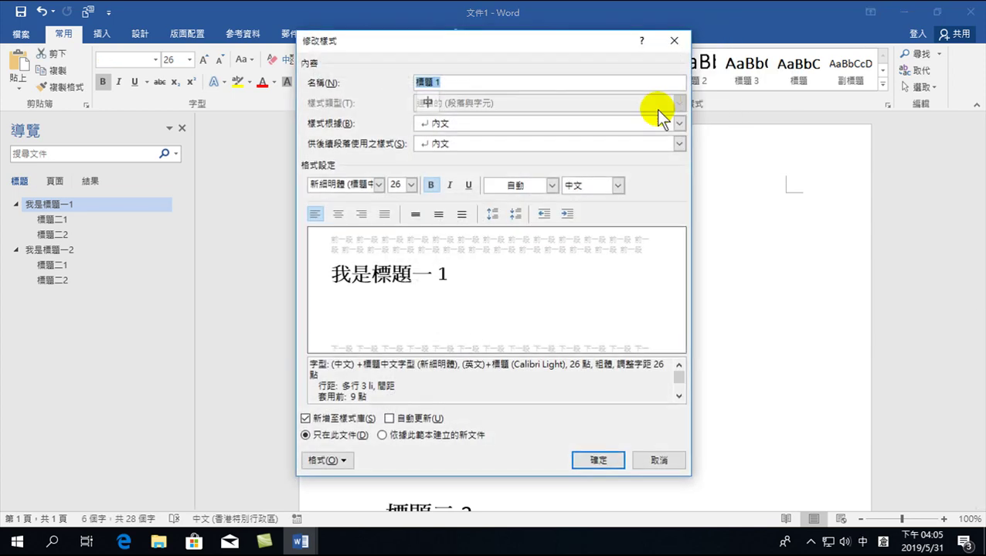
{"action": "left_click", "coordinate": [379, 184]}
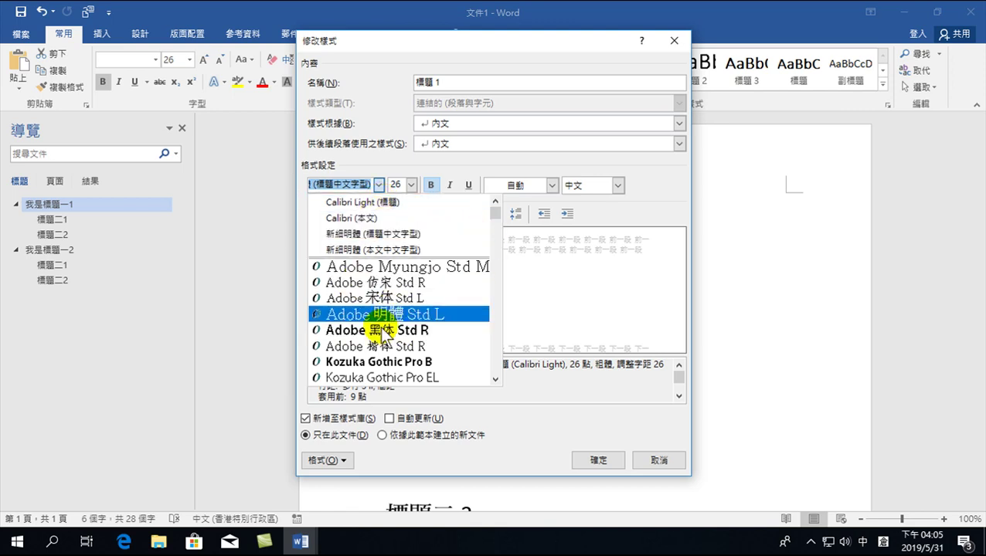
{"action": "scroll", "coordinate": [394, 338], "scroll_direction": "down", "scroll_amount": 1}
{"action": "scroll", "coordinate": [391, 340], "scroll_direction": "down", "scroll_amount": 2}
{"action": "scroll", "coordinate": [387, 342], "scroll_direction": "down", "scroll_amount": 1}
{"action": "scroll", "coordinate": [380, 345], "scroll_direction": "down", "scroll_amount": 1}
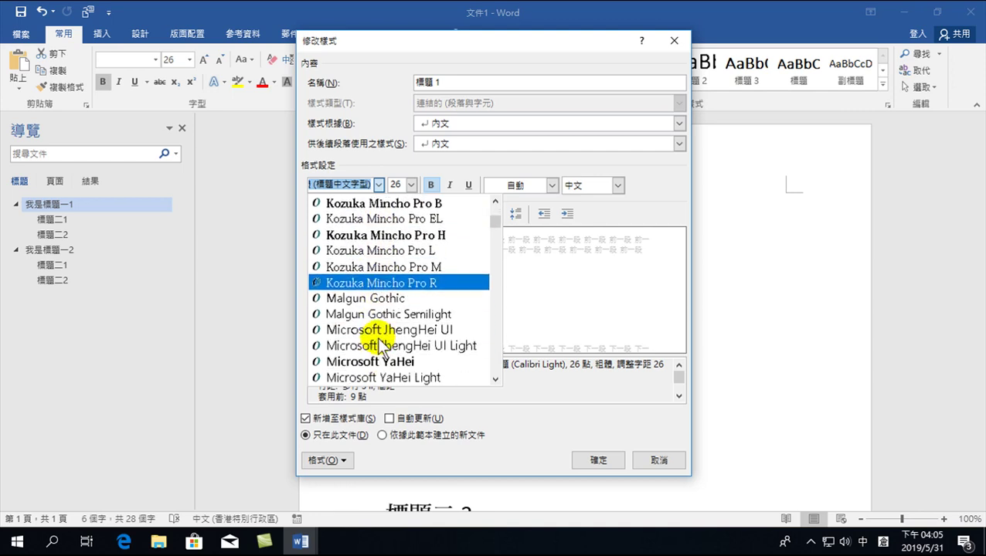
{"action": "scroll", "coordinate": [381, 347], "scroll_direction": "down", "scroll_amount": 1}
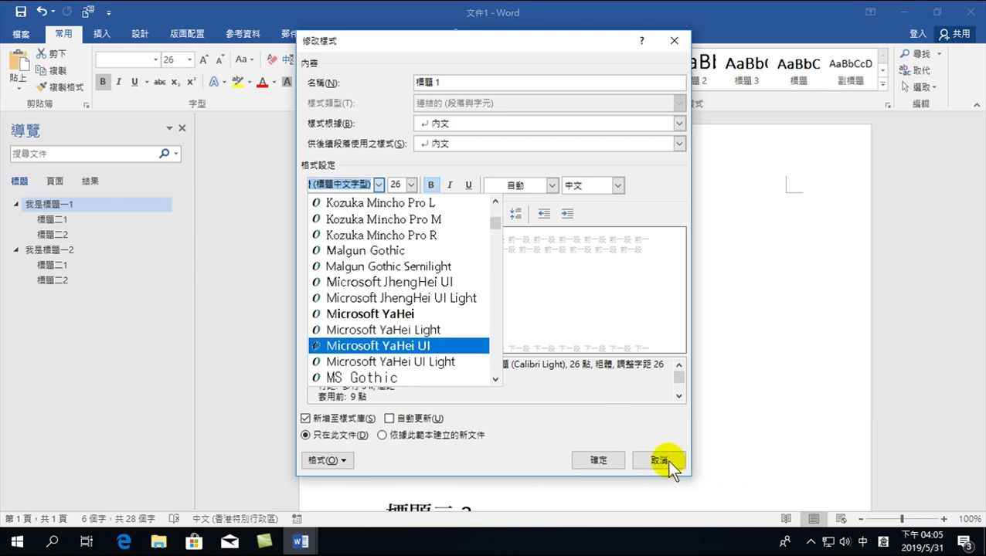
{"action": "left_click", "coordinate": [666, 460]}
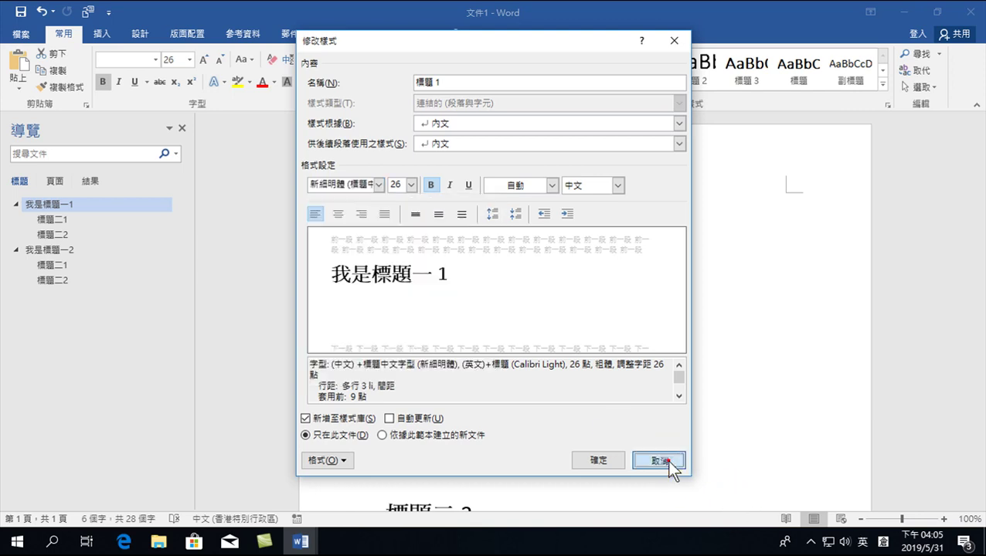
{"action": "left_click", "coordinate": [666, 460]}
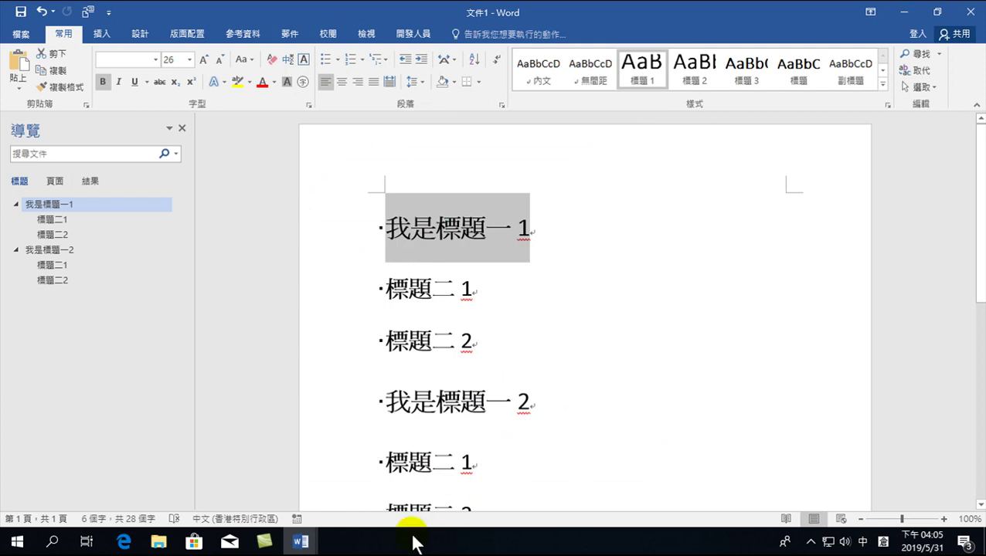
{"action": "left_click", "coordinate": [297, 541]}
{"action": "left_click", "coordinate": [401, 508]}
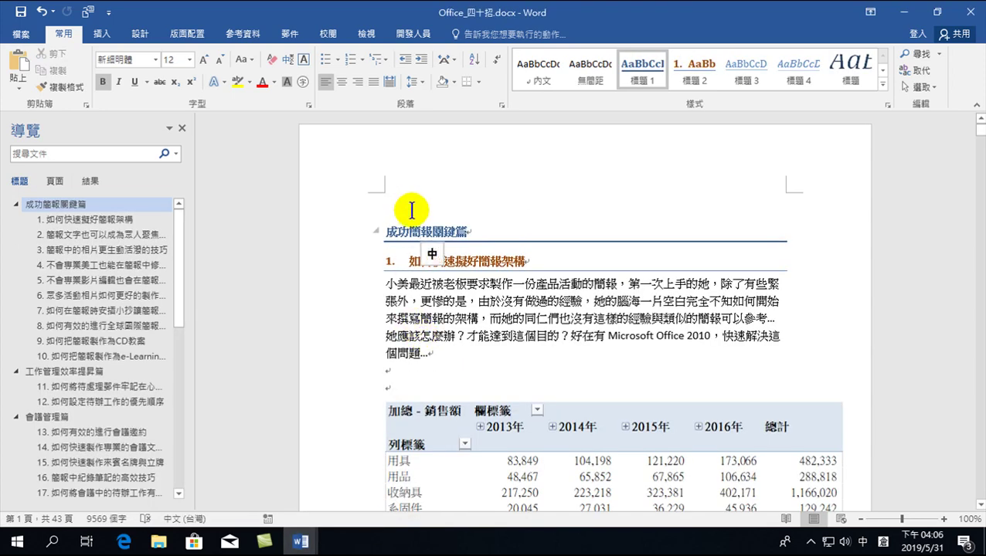
{"action": "right_click", "coordinate": [643, 77]}
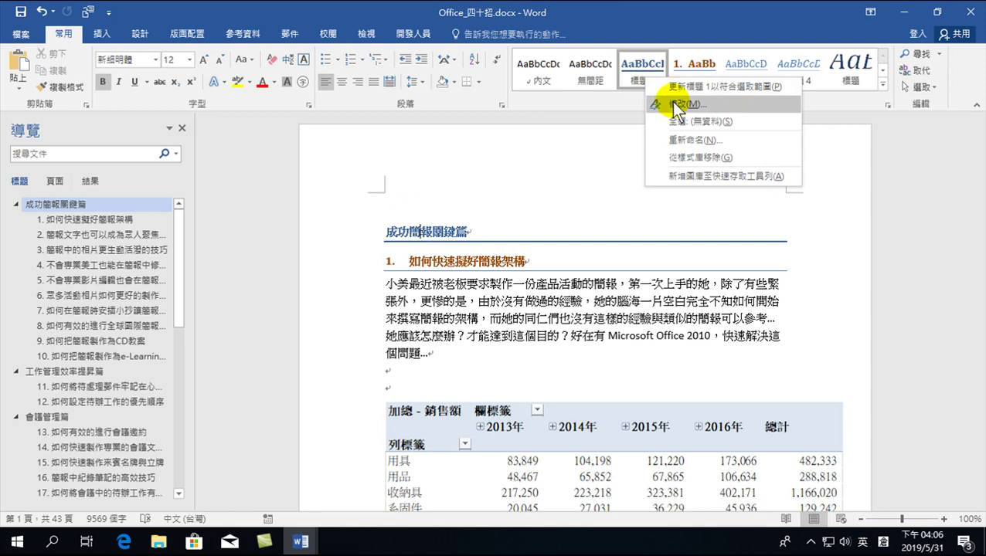
{"action": "left_click", "coordinate": [673, 106]}
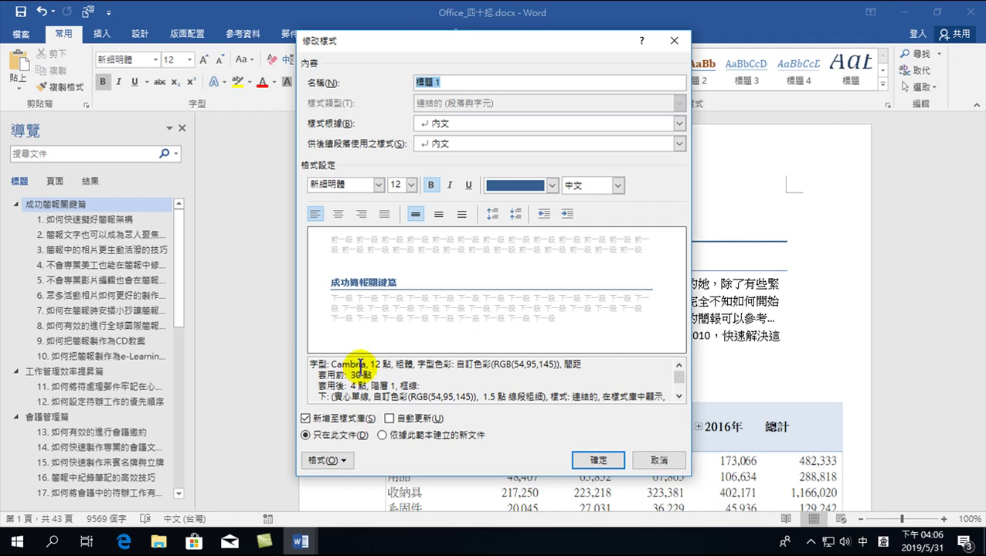
{"action": "left_click", "coordinate": [658, 459]}
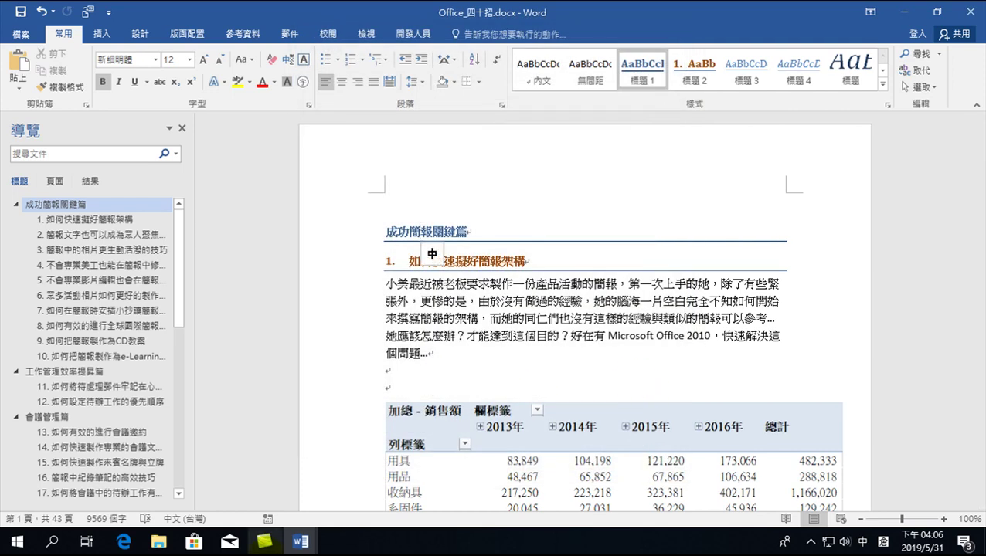
{"action": "mouse_move", "coordinate": [297, 540]}
{"action": "left_click", "coordinate": [266, 489]}
Step: Open 修改樣式 for 文件1's 標題1 style and scroll the font list to Cambria
{"action": "left_click", "coordinate": [425, 230]}
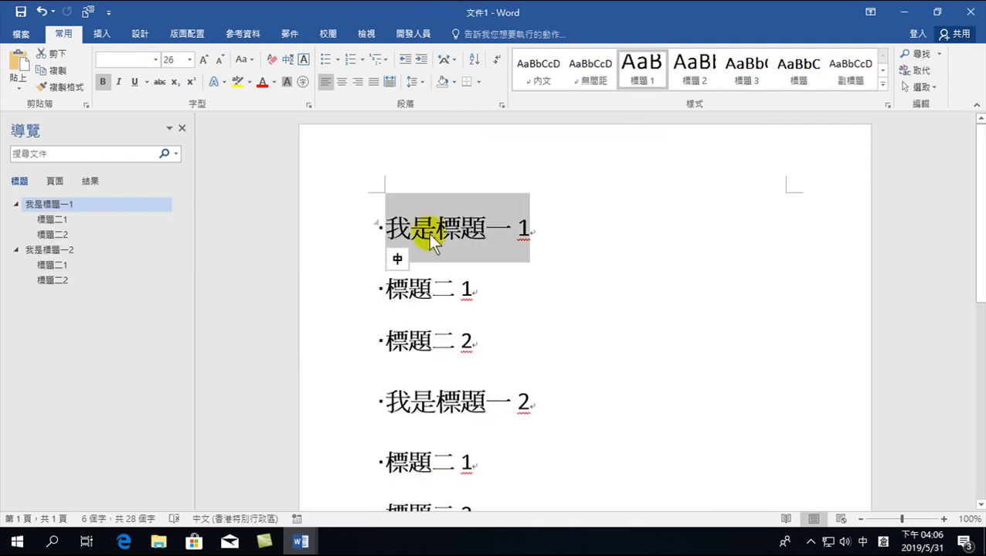
{"action": "right_click", "coordinate": [635, 67]}
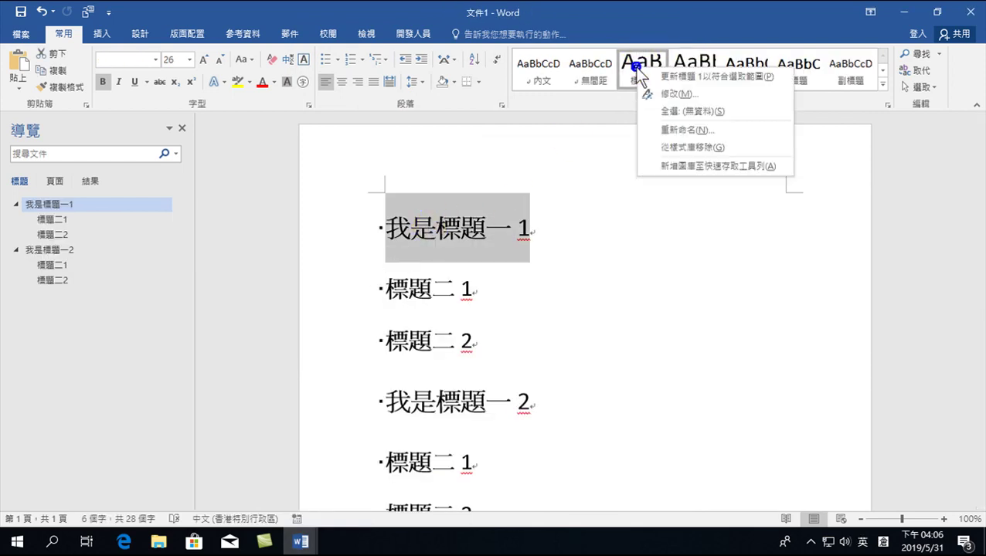
{"action": "left_click", "coordinate": [666, 93]}
{"action": "left_click", "coordinate": [379, 185]}
{"action": "scroll", "coordinate": [340, 263], "scroll_direction": "down", "scroll_amount": 2}
{"action": "scroll", "coordinate": [354, 283], "scroll_direction": "down", "scroll_amount": 4}
{"action": "scroll", "coordinate": [354, 283], "scroll_direction": "up", "scroll_amount": 4}
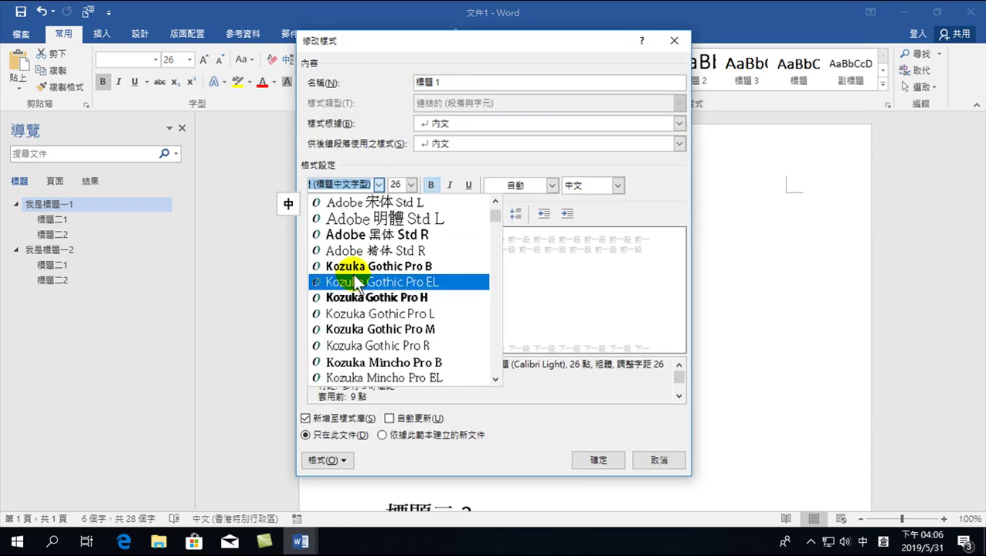
{"action": "scroll", "coordinate": [354, 279], "scroll_direction": "down", "scroll_amount": 4}
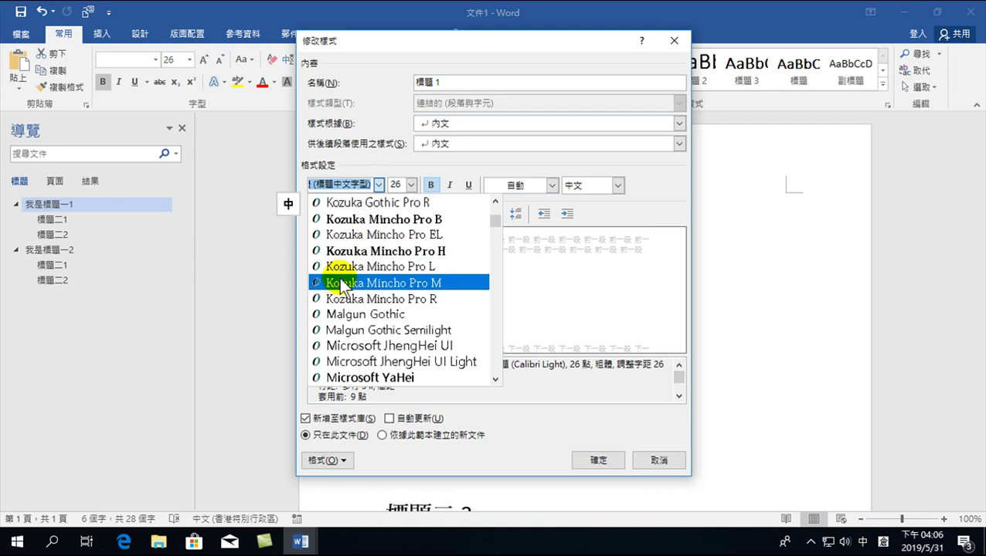
{"action": "scroll", "coordinate": [354, 309], "scroll_direction": "down", "scroll_amount": 4}
{"action": "scroll", "coordinate": [354, 332], "scroll_direction": "down", "scroll_amount": 3}
{"action": "scroll", "coordinate": [356, 332], "scroll_direction": "down", "scroll_amount": 3}
{"action": "scroll", "coordinate": [355, 332], "scroll_direction": "down", "scroll_amount": 2}
{"action": "scroll", "coordinate": [355, 332], "scroll_direction": "down", "scroll_amount": 2}
{"action": "scroll", "coordinate": [355, 332], "scroll_direction": "down", "scroll_amount": 2}
{"action": "scroll", "coordinate": [356, 333], "scroll_direction": "down", "scroll_amount": 3}
{"action": "scroll", "coordinate": [354, 328], "scroll_direction": "down", "scroll_amount": 2}
{"action": "scroll", "coordinate": [348, 326], "scroll_direction": "down", "scroll_amount": 2}
{"action": "scroll", "coordinate": [351, 318], "scroll_direction": "up", "scroll_amount": 1}
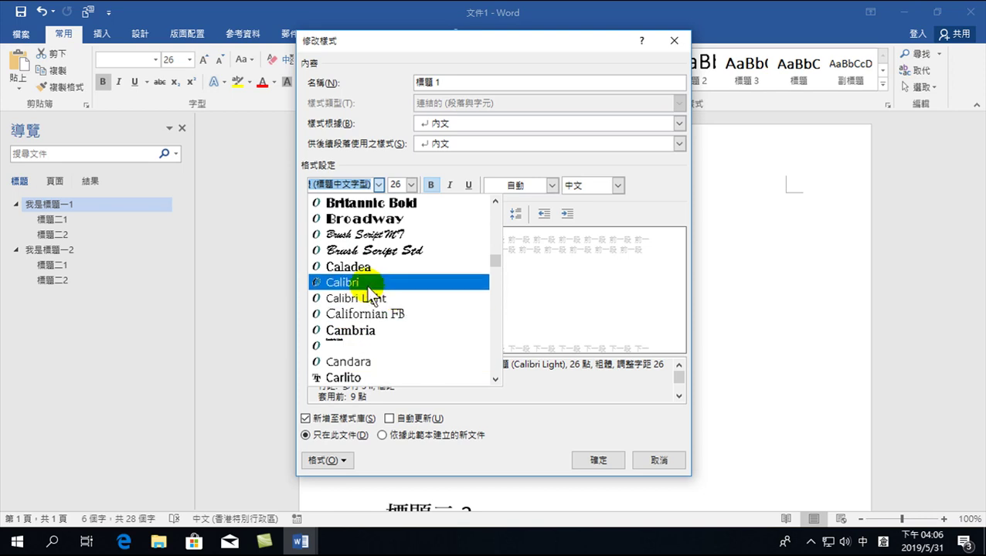
Step: Set the 標題1 font to Cambria at 12 pt
{"action": "left_click", "coordinate": [369, 330]}
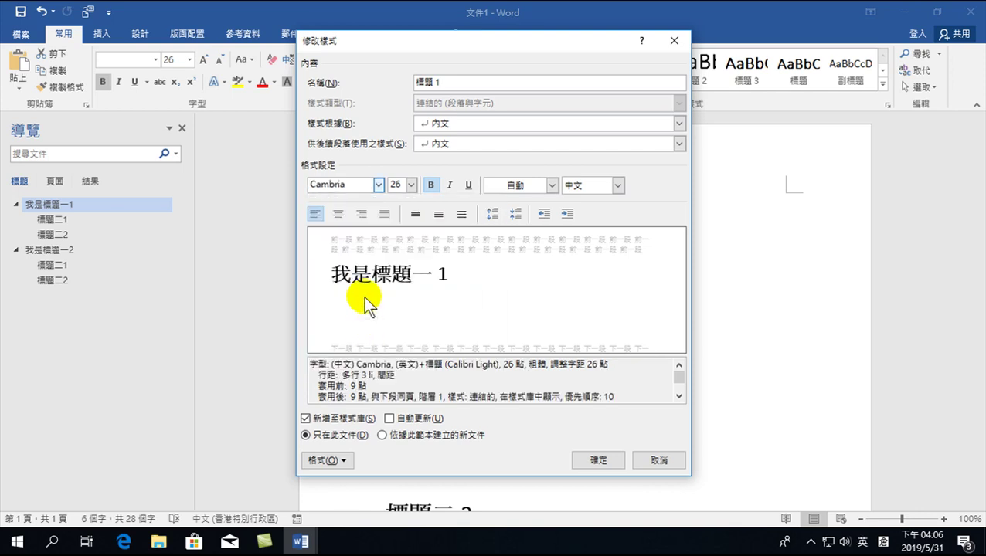
{"action": "left_click", "coordinate": [409, 185]}
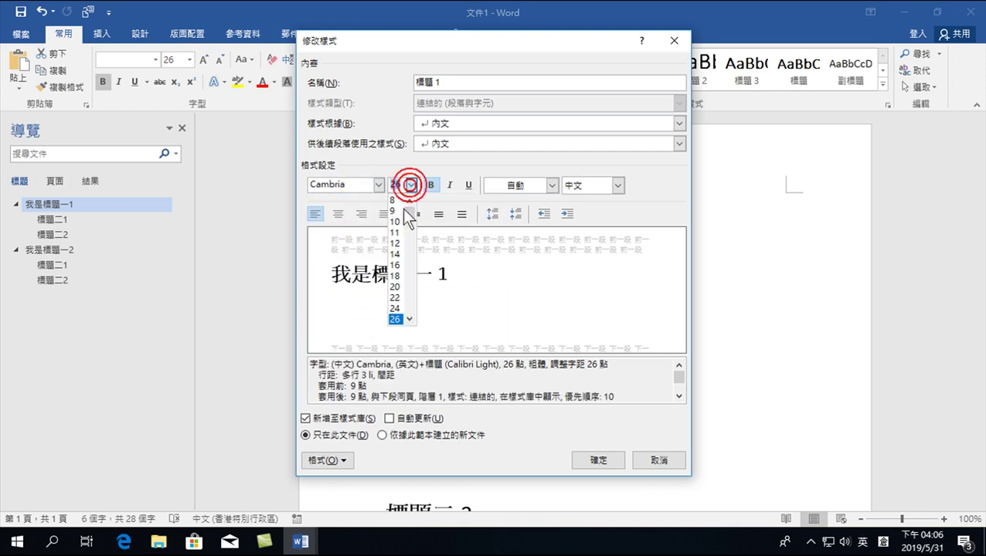
{"action": "left_click", "coordinate": [396, 243]}
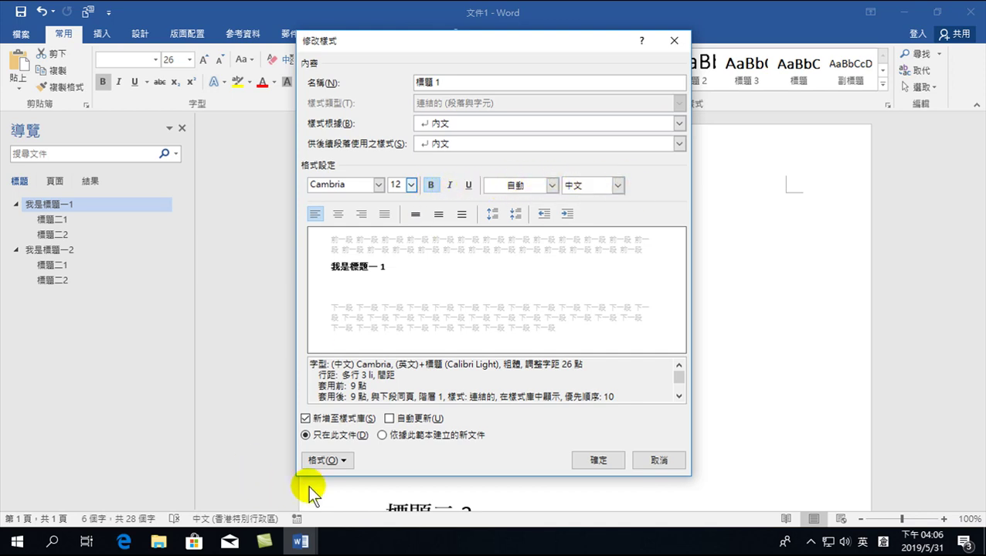
{"action": "left_click", "coordinate": [339, 462]}
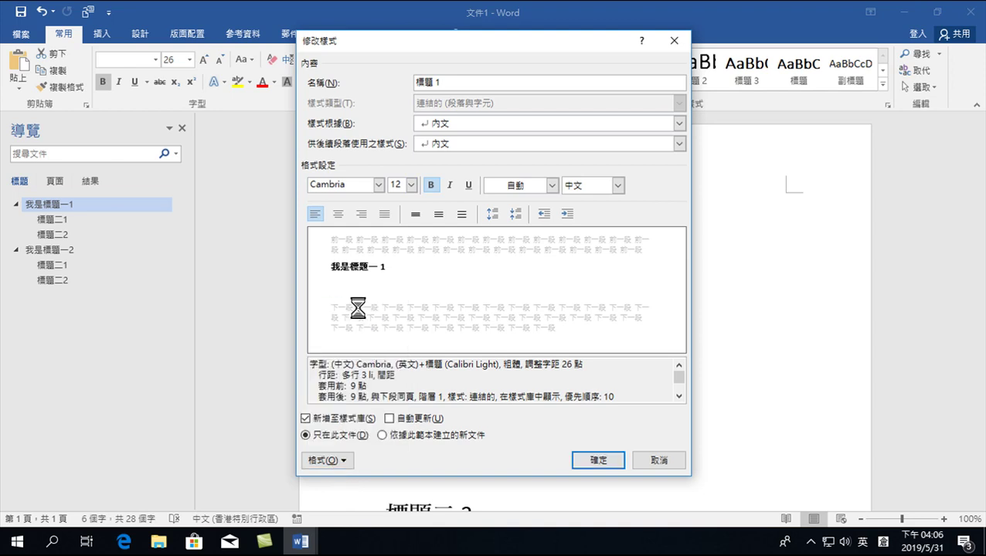
Step: View the Custom tab under More Colors, then close the Colors, Font and 修改樣式 dialogs unchanged
{"action": "left_click", "coordinate": [325, 309]}
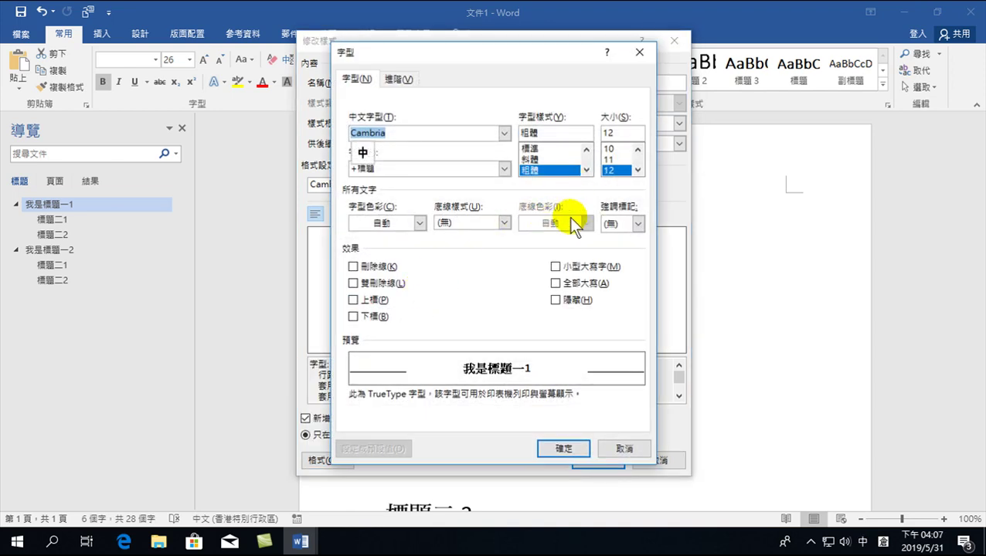
{"action": "left_click", "coordinate": [419, 221]}
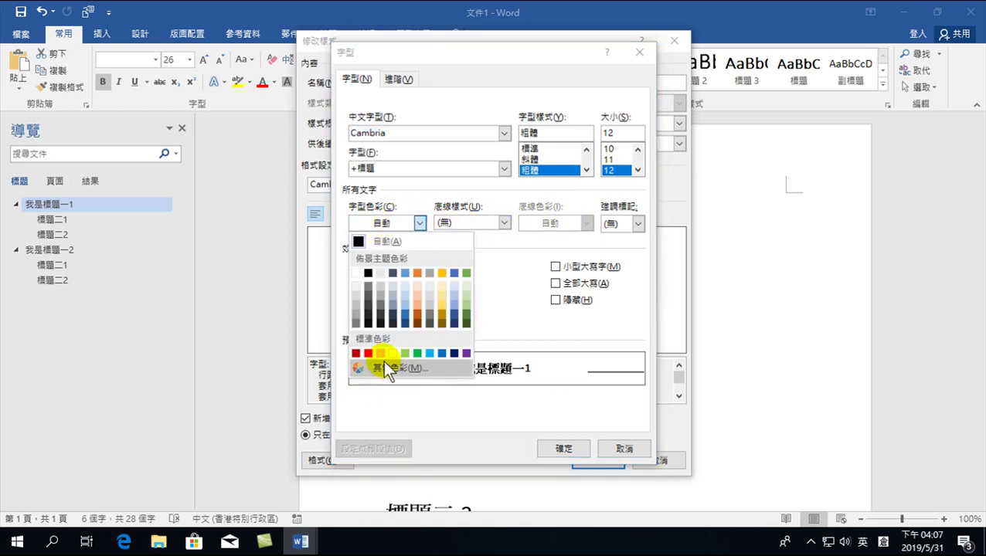
{"action": "left_click", "coordinate": [387, 368]}
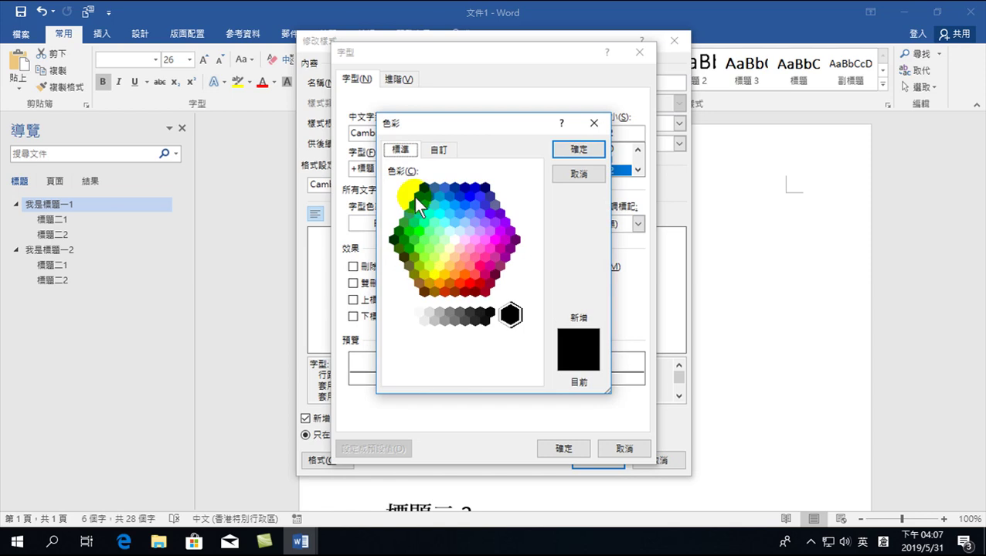
{"action": "left_click", "coordinate": [438, 149]}
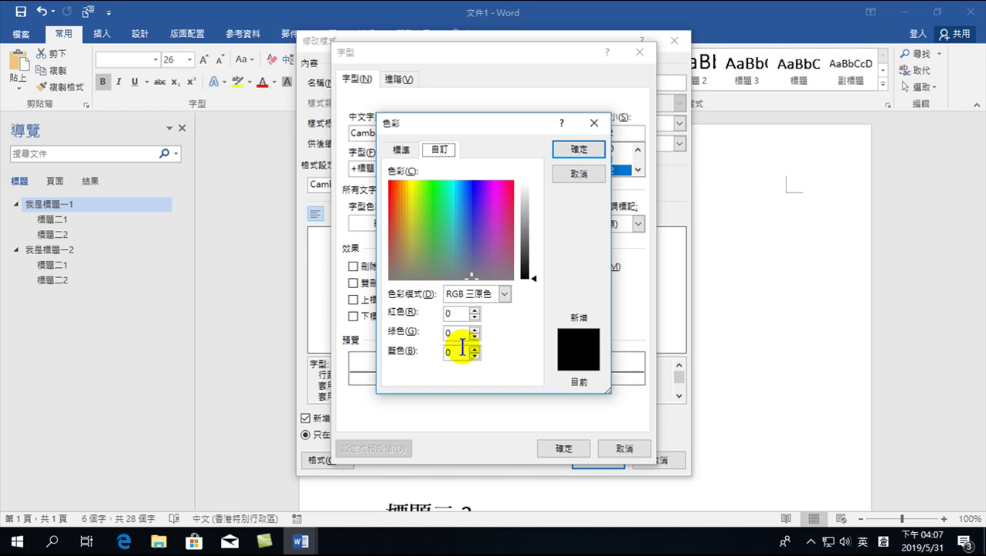
{"action": "left_click", "coordinate": [596, 123]}
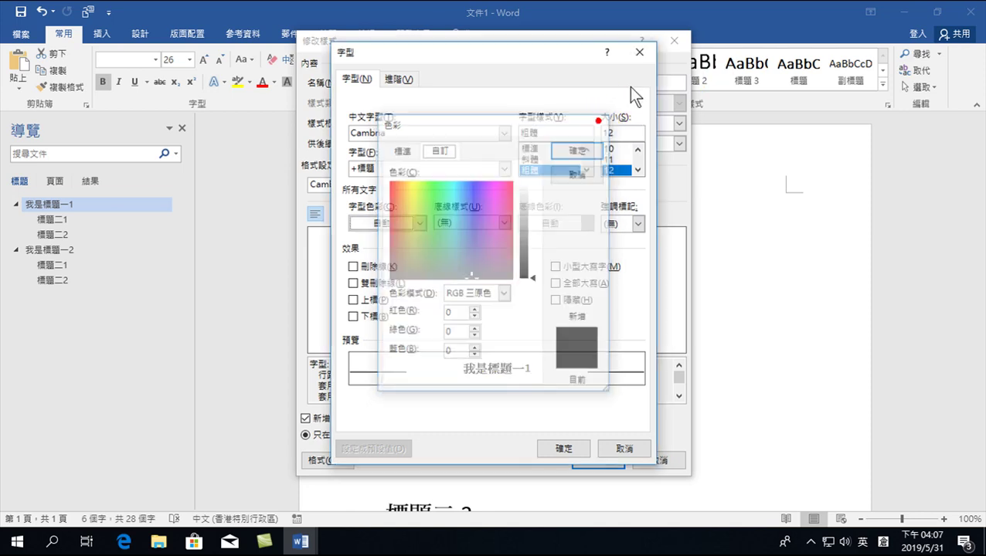
{"action": "left_click", "coordinate": [640, 52]}
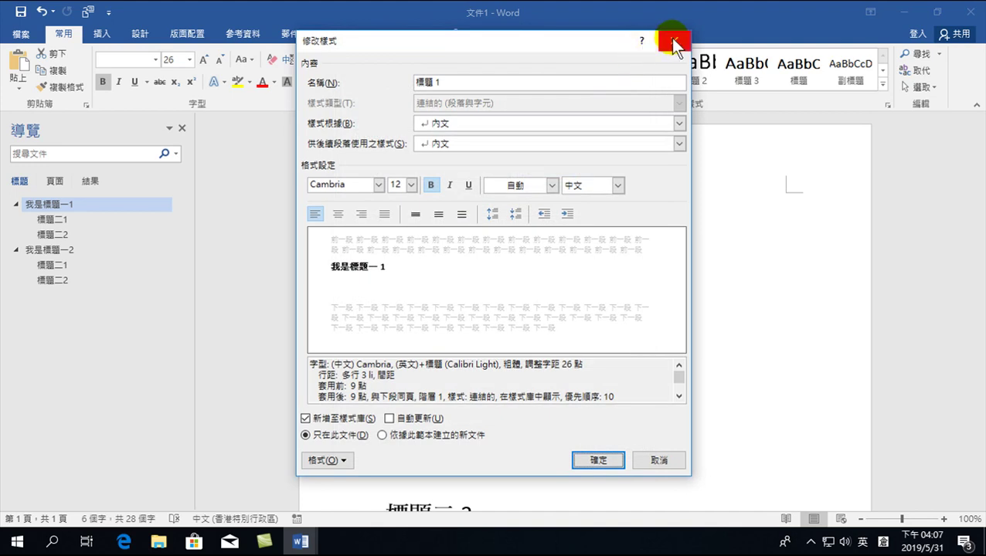
{"action": "left_click", "coordinate": [672, 41]}
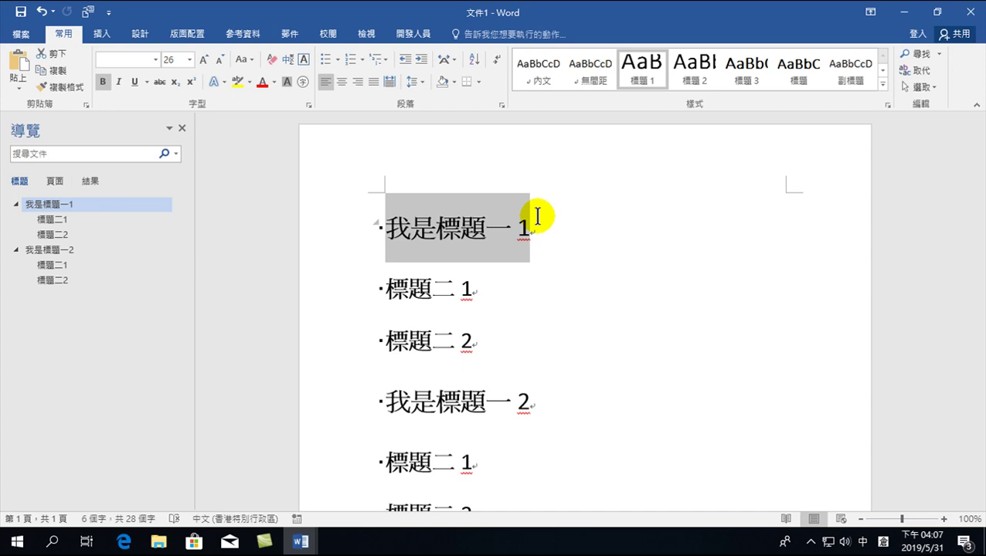
Step: Close Office_四十招.docx without saving, then return to 文件1 on the Home tab
{"action": "left_click", "coordinate": [303, 542]}
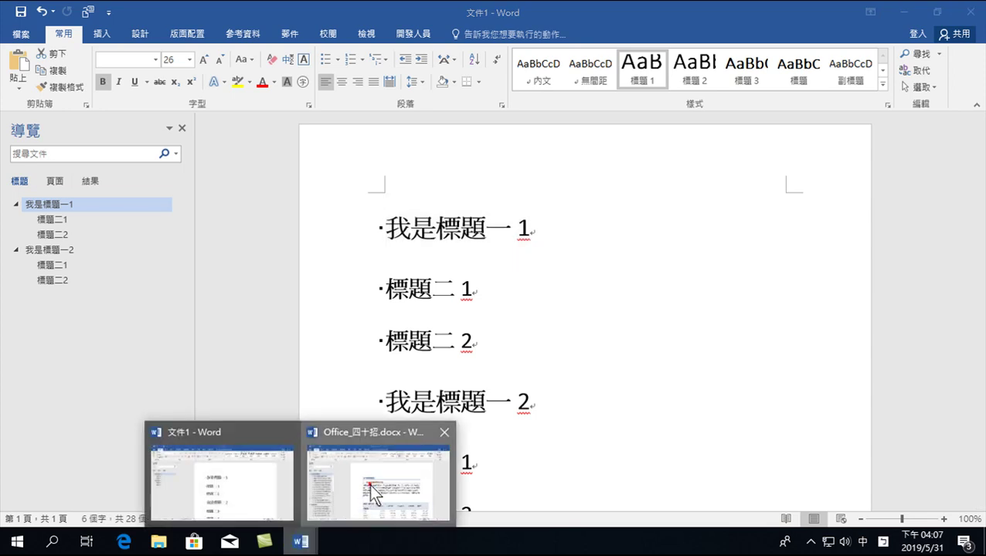
{"action": "left_click", "coordinate": [374, 494]}
{"action": "left_click", "coordinate": [970, 12]}
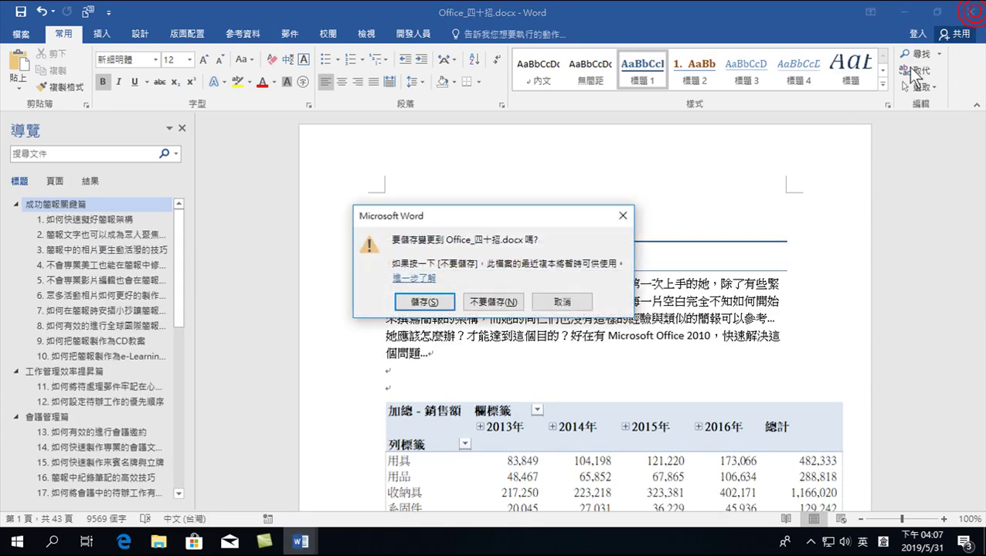
{"action": "left_click", "coordinate": [500, 301]}
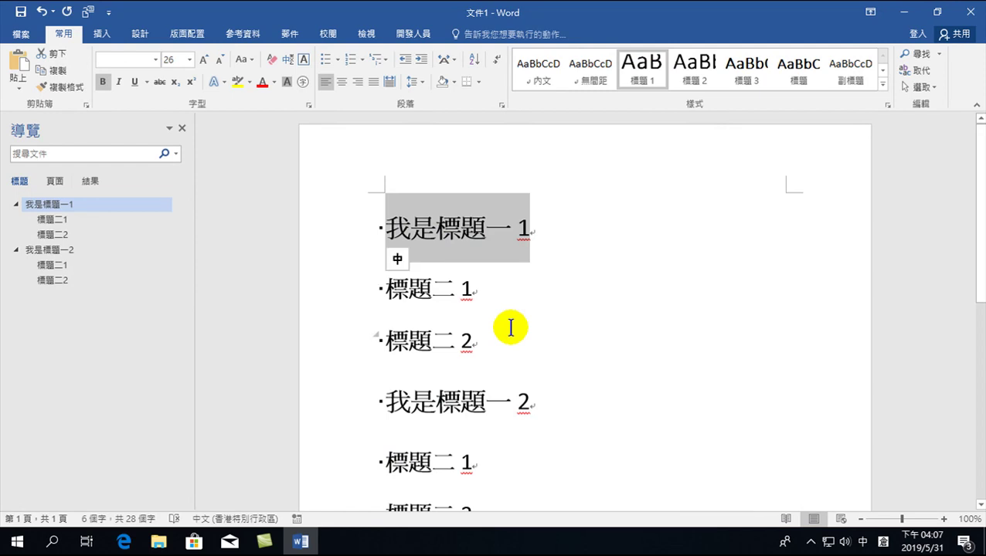
{"action": "left_click", "coordinate": [418, 233]}
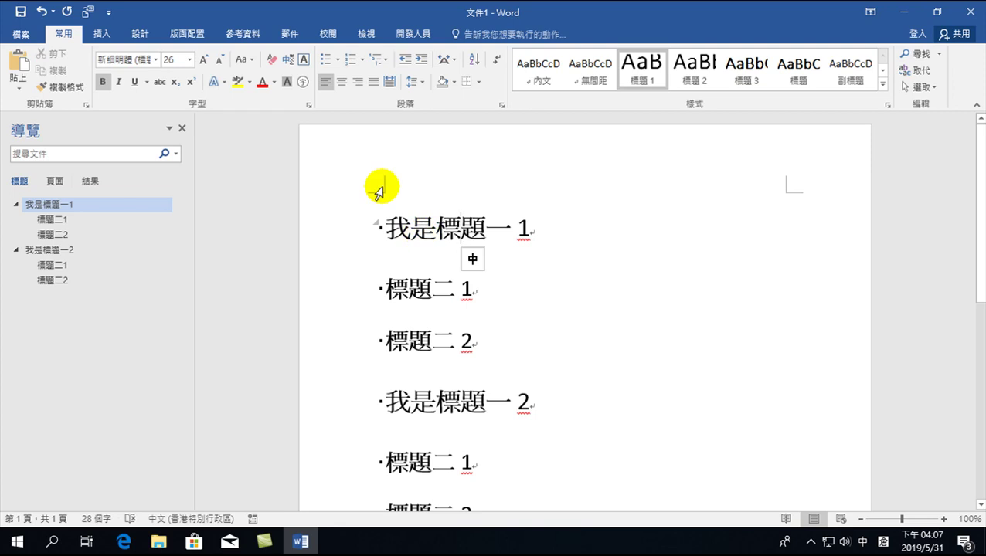
{"action": "left_click", "coordinate": [99, 34]}
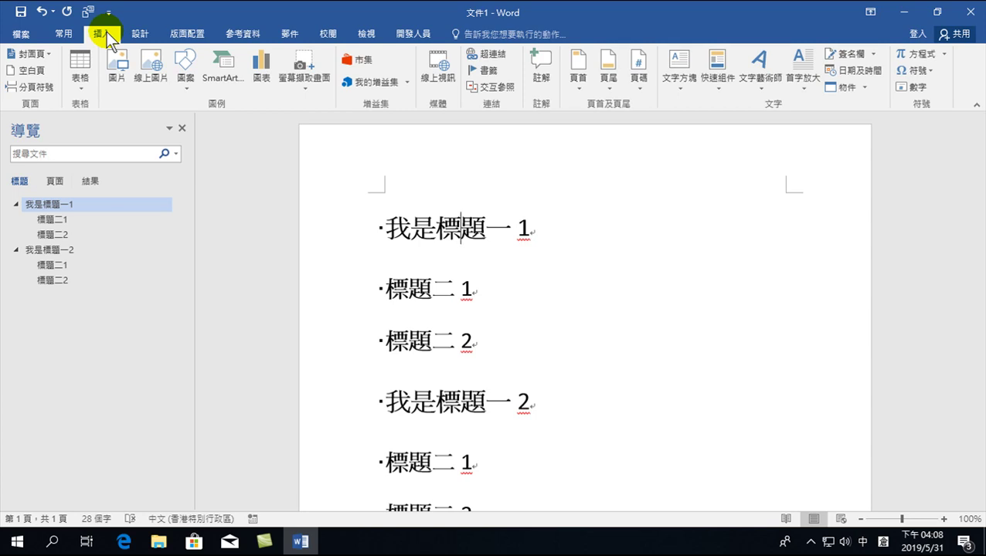
{"action": "left_click", "coordinate": [61, 35]}
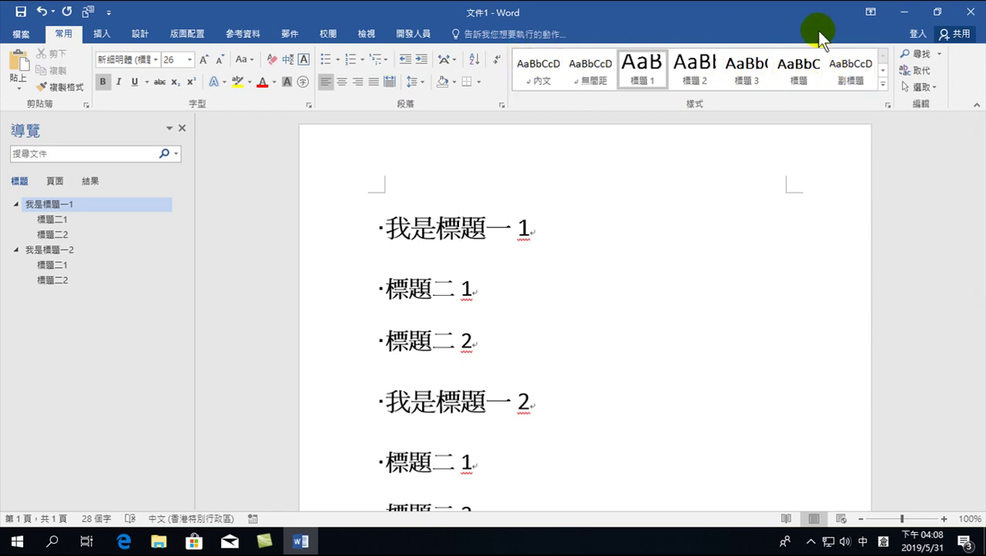
Step: Reach the Organizer through the Styles pane's Manage Styles Import/Export, listing 文件1 beside Normal.dotm
{"action": "left_click", "coordinate": [888, 106]}
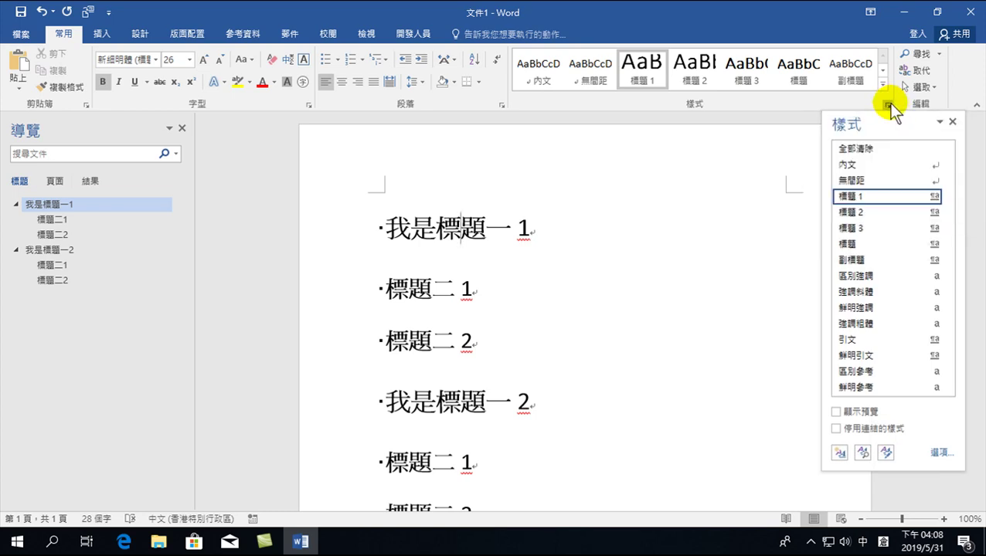
{"action": "left_click", "coordinate": [882, 452]}
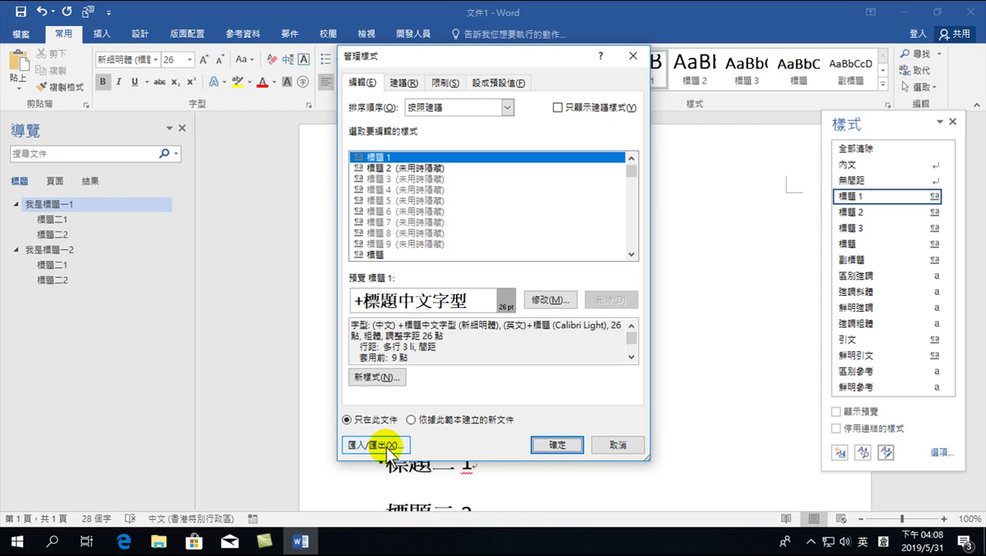
{"action": "left_click", "coordinate": [385, 446]}
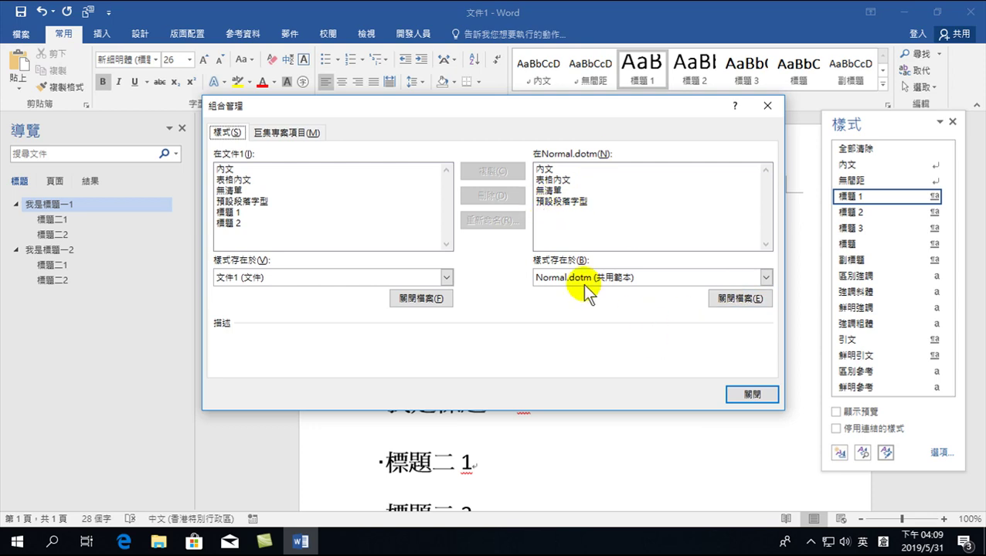
Step: Close Normal.dotm in the Organizer and browse to the D:\Office 2016 整合 folder
{"action": "left_click", "coordinate": [732, 298]}
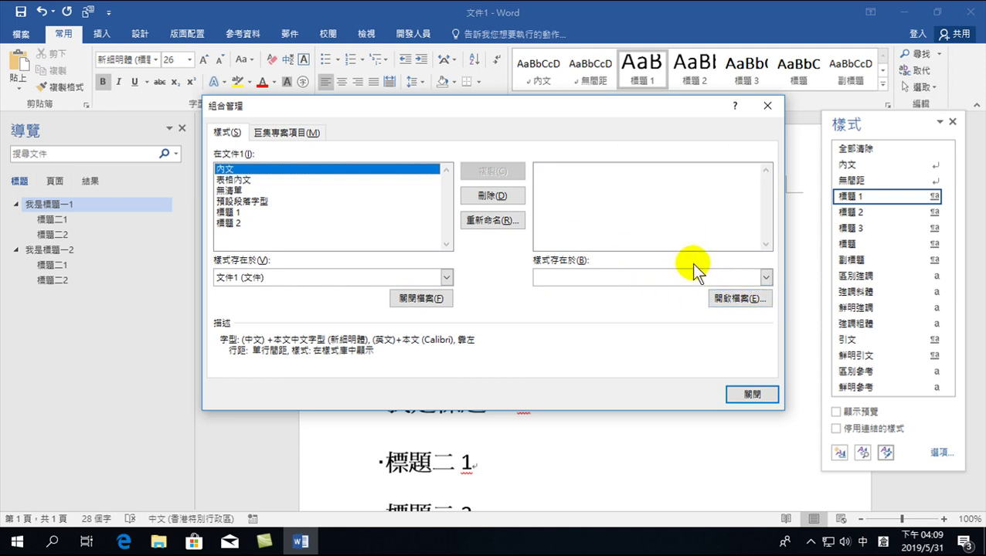
{"action": "left_click", "coordinate": [738, 299]}
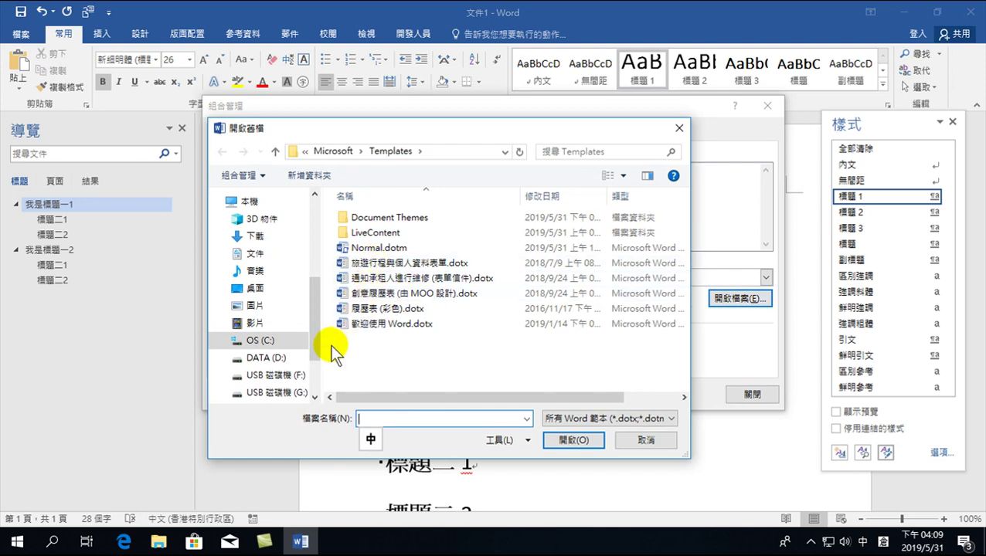
{"action": "left_click", "coordinate": [274, 358]}
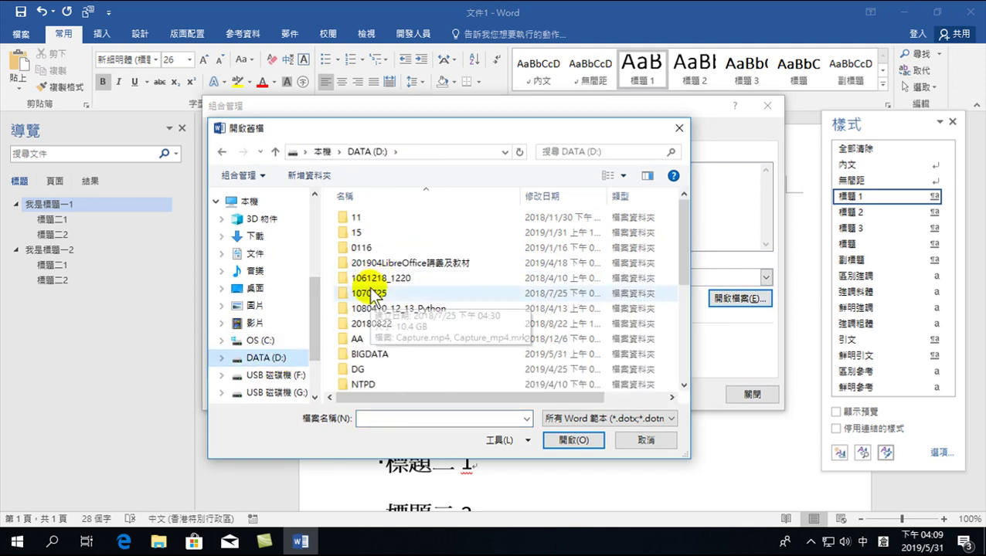
{"action": "scroll", "coordinate": [379, 311], "scroll_direction": "down", "scroll_amount": 2}
{"action": "left_click", "coordinate": [393, 352]}
{"action": "double_click", "coordinate": [393, 352]}
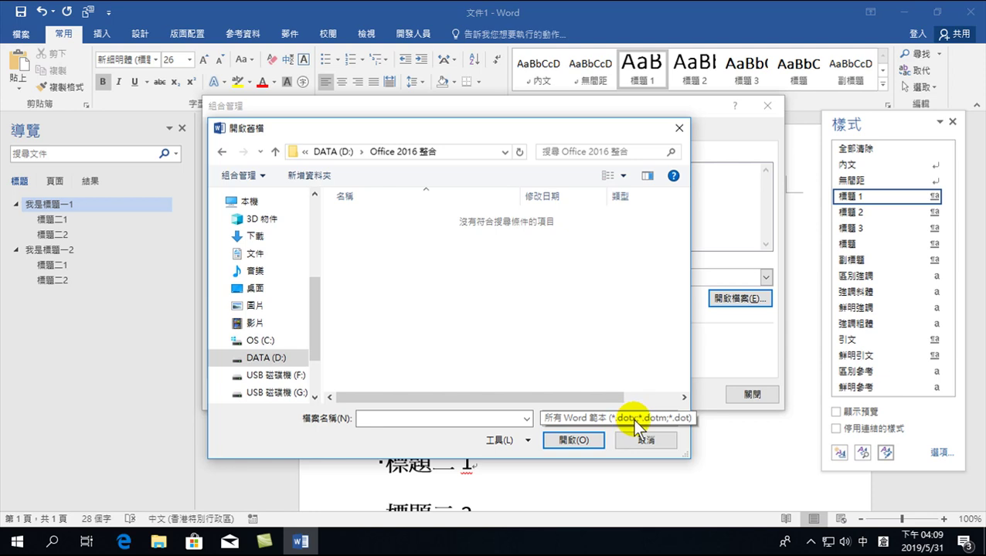
Step: Show All Files, open Office_四十招.docx, and decline updating its links
{"action": "left_click", "coordinate": [633, 419]}
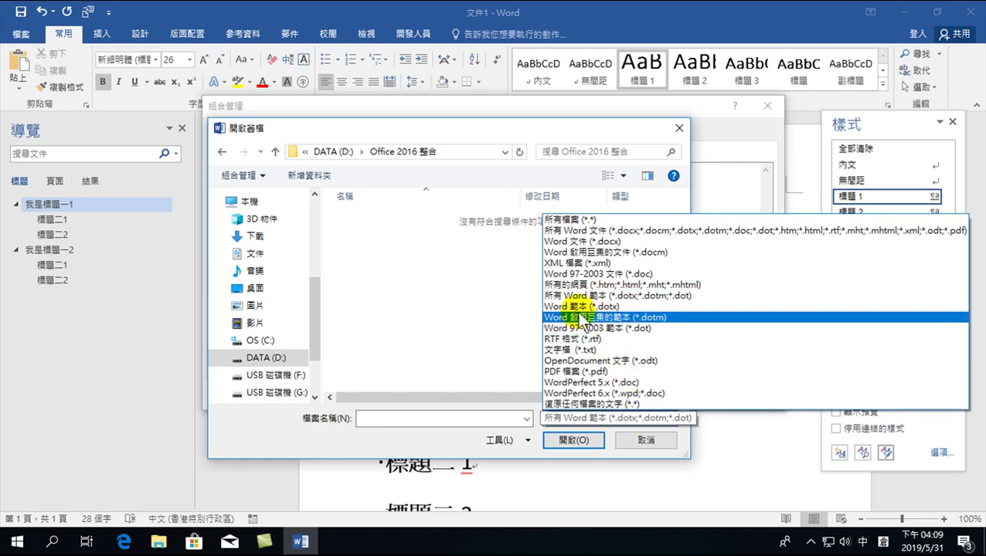
{"action": "left_click", "coordinate": [572, 220]}
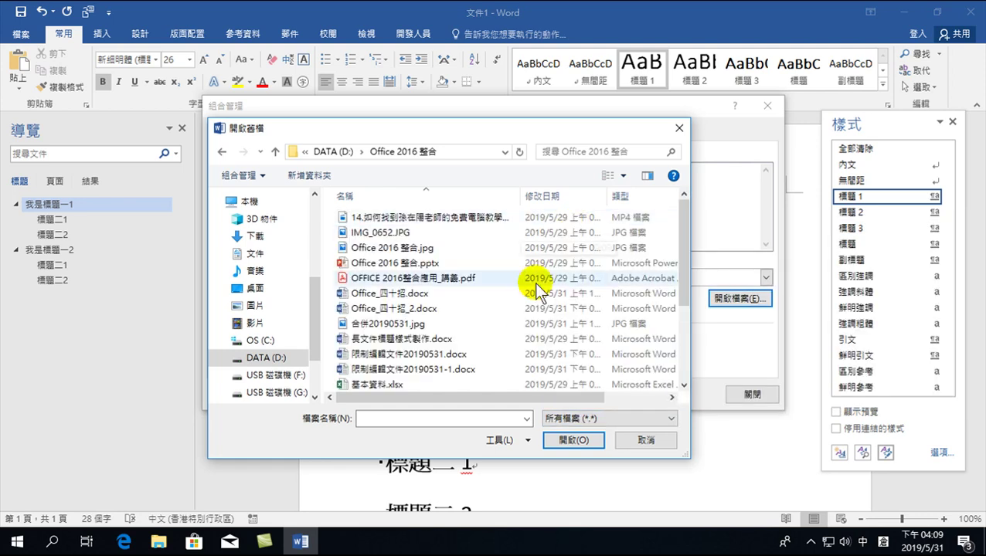
{"action": "left_click", "coordinate": [380, 298]}
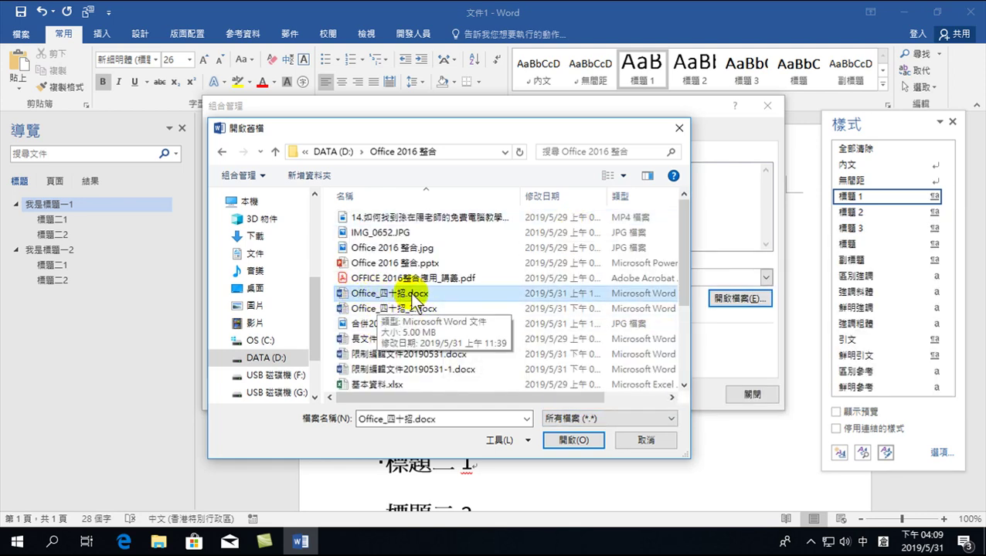
{"action": "left_click", "coordinate": [573, 440]}
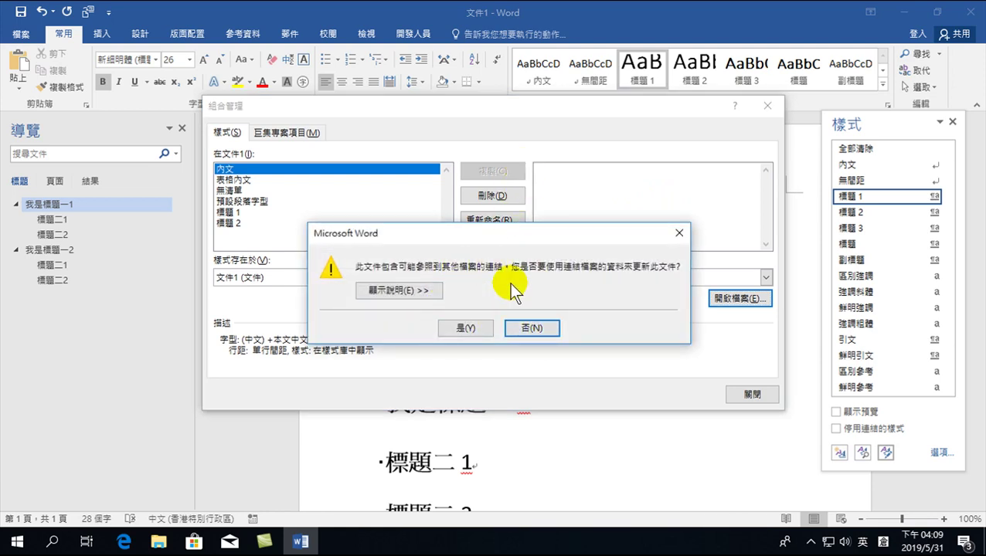
{"action": "left_click", "coordinate": [531, 328]}
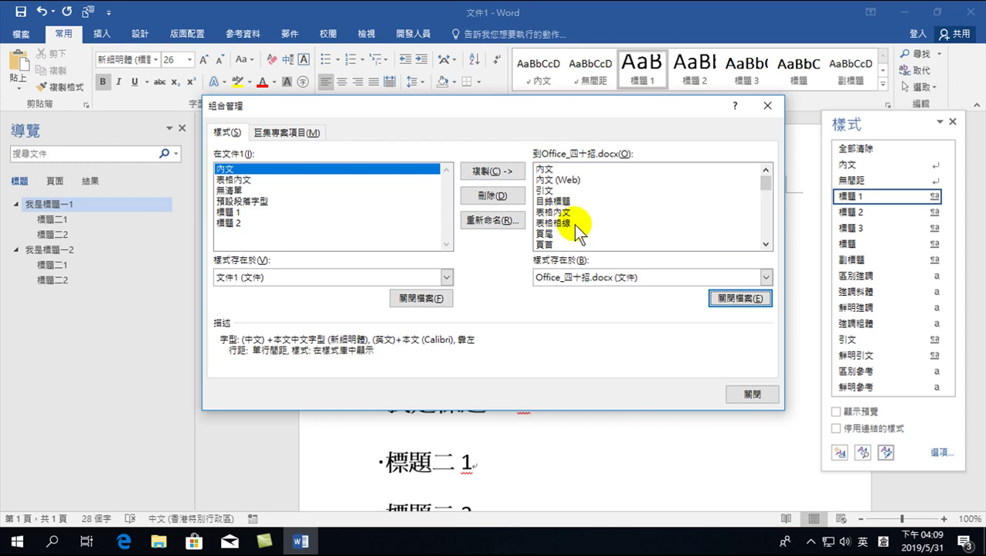
Step: Copy styles 內文 through 鮮明強調 from Office_四十招.docx into 文件1, overwriting with Yes to All
{"action": "scroll", "coordinate": [576, 207], "scroll_direction": "down", "scroll_amount": 3}
{"action": "scroll", "coordinate": [578, 204], "scroll_direction": "down", "scroll_amount": 3}
{"action": "scroll", "coordinate": [580, 210], "scroll_direction": "down", "scroll_amount": 3}
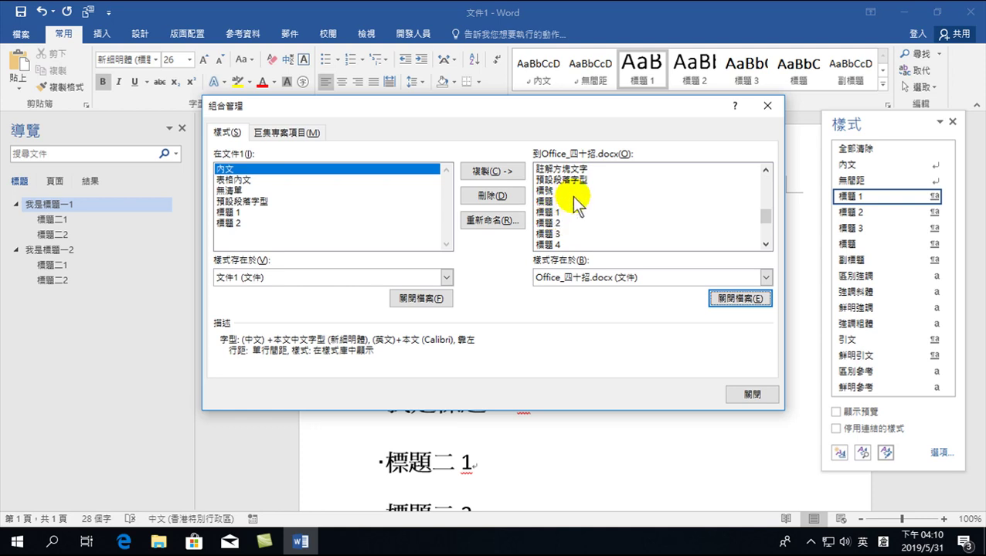
{"action": "left_click", "coordinate": [630, 216]}
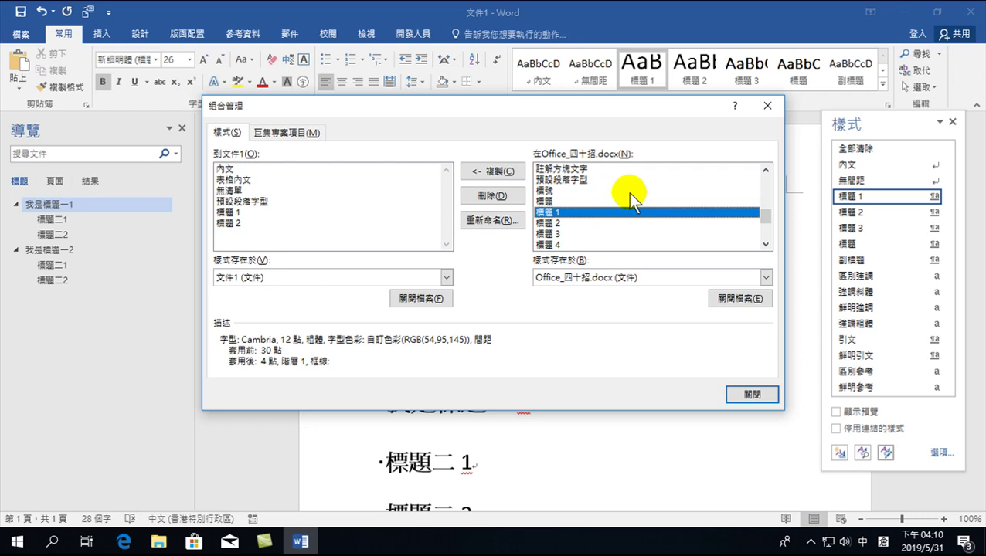
{"action": "mouse_move", "coordinate": [770, 218]}
{"action": "left_mouse_down"}
{"action": "mouse_move", "coordinate": [773, 170]}
{"action": "mouse_move", "coordinate": [762, 240]}
{"action": "left_mouse_up"}
{"action": "left_click", "coordinate": [556, 169]}
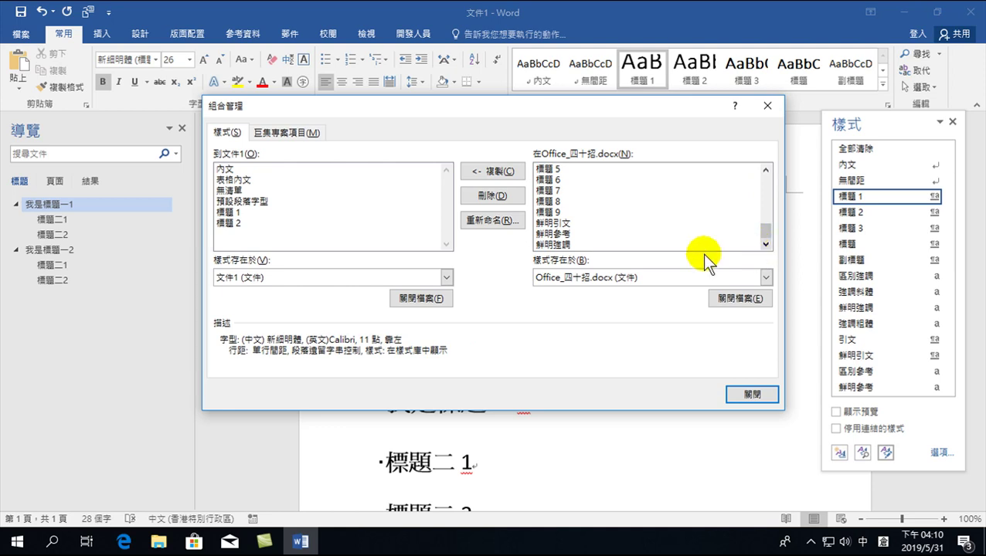
{"action": "left_click", "coordinate": [551, 244], "text": "shift"}
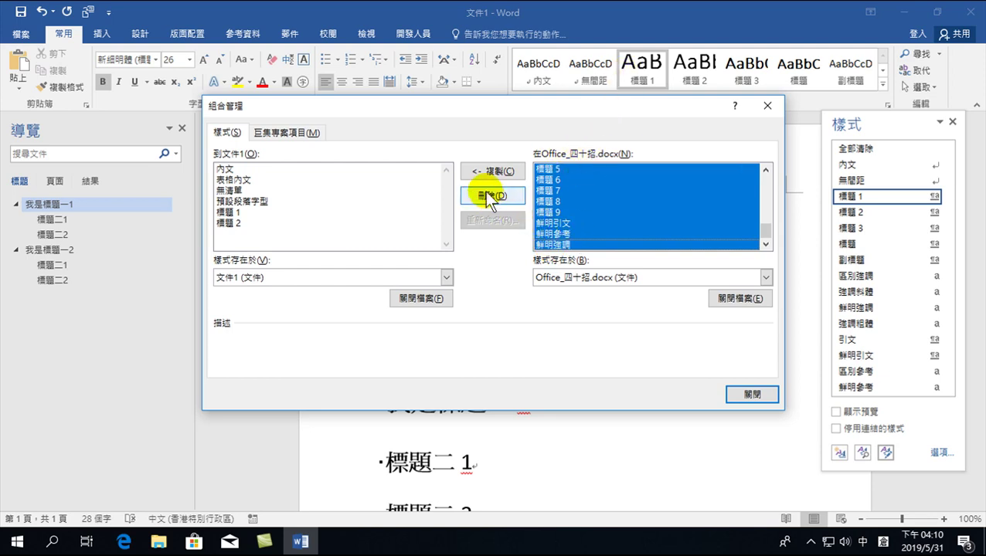
{"action": "left_click", "coordinate": [488, 171]}
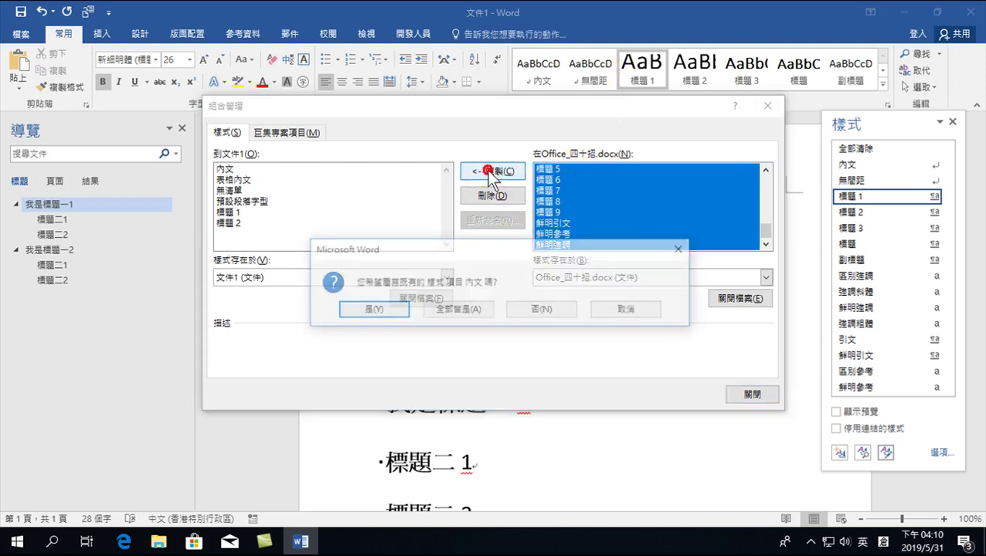
{"action": "left_click", "coordinate": [445, 309]}
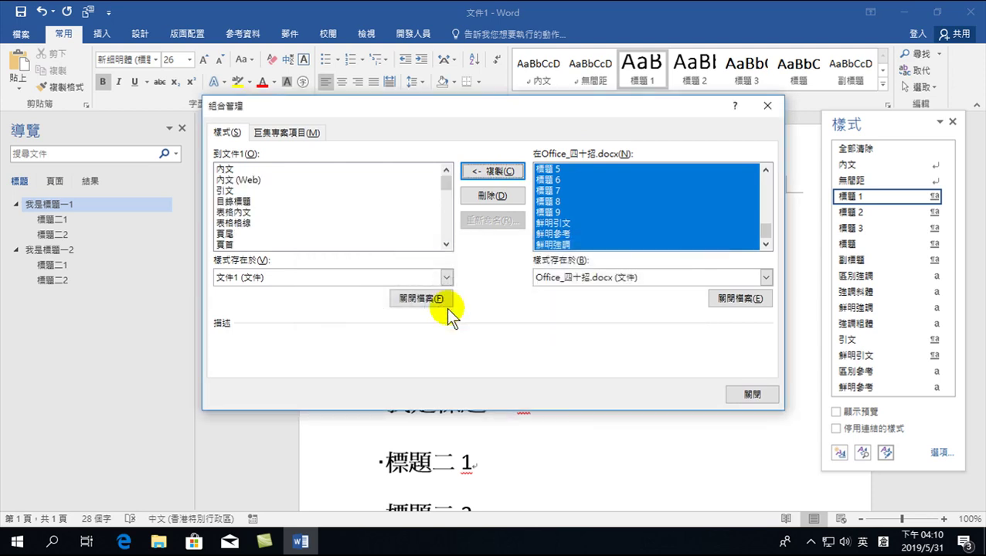
{"action": "left_click", "coordinate": [748, 396]}
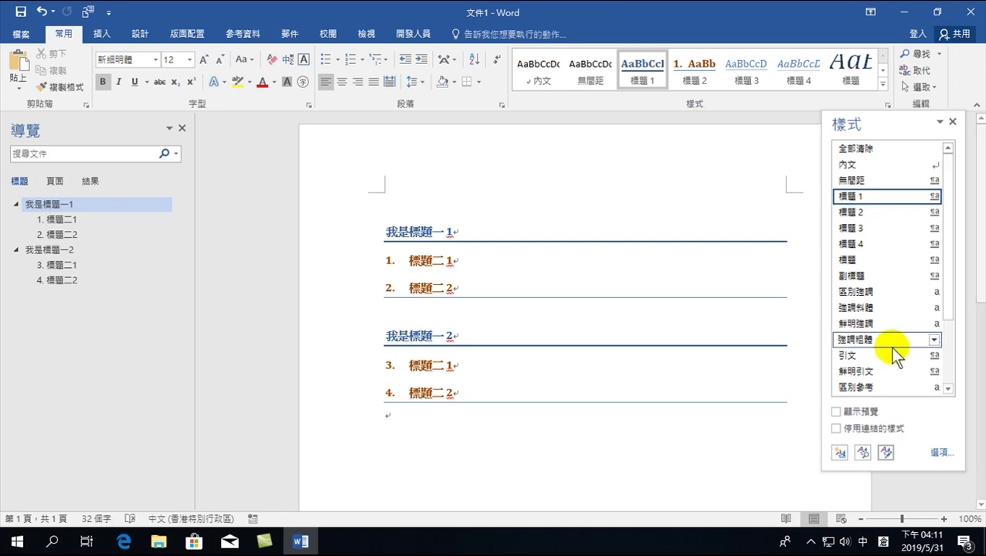
Step: Reopen the Organizer, close Normal.dotm, and browse to the D:\Office 2016 整合 folder
{"action": "left_click", "coordinate": [886, 452]}
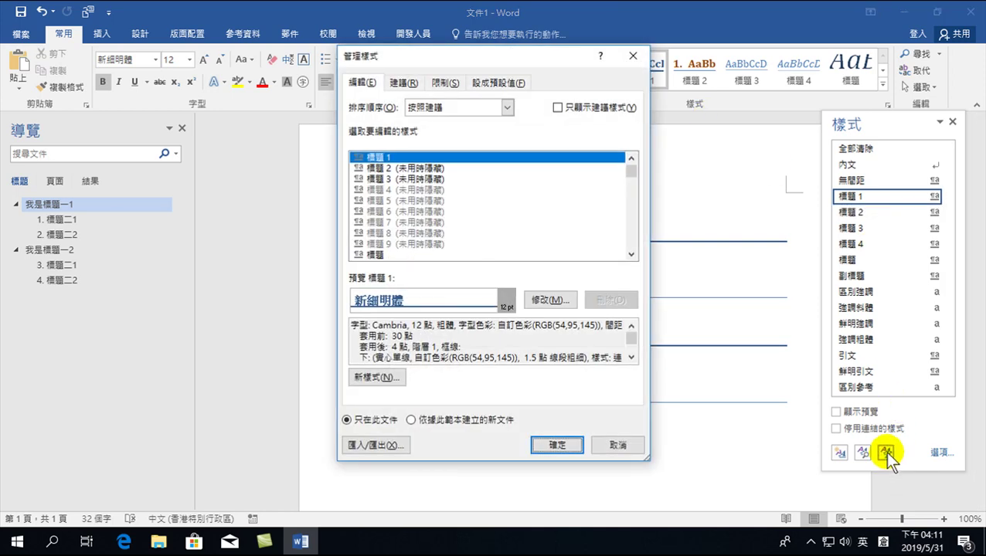
{"action": "left_click", "coordinate": [379, 445]}
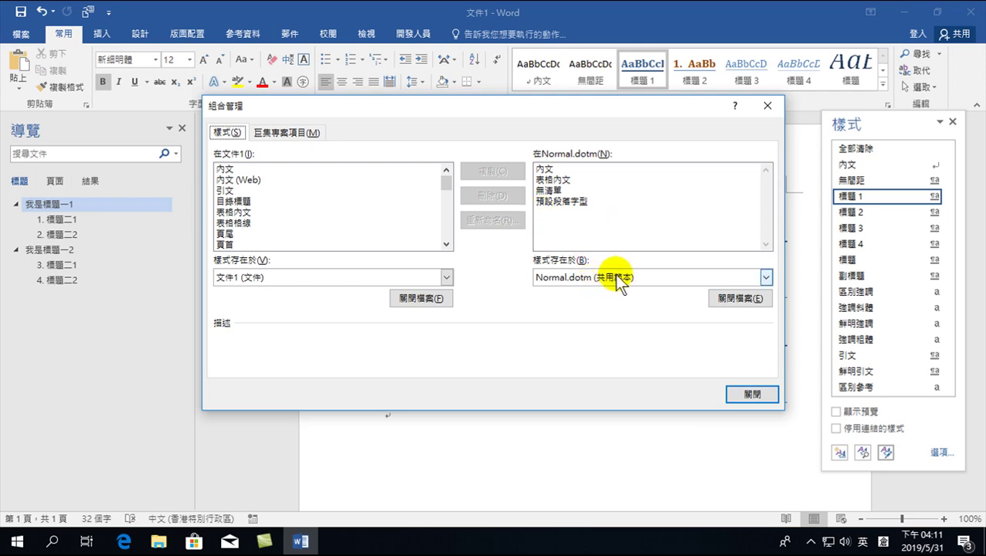
{"action": "left_click", "coordinate": [727, 297]}
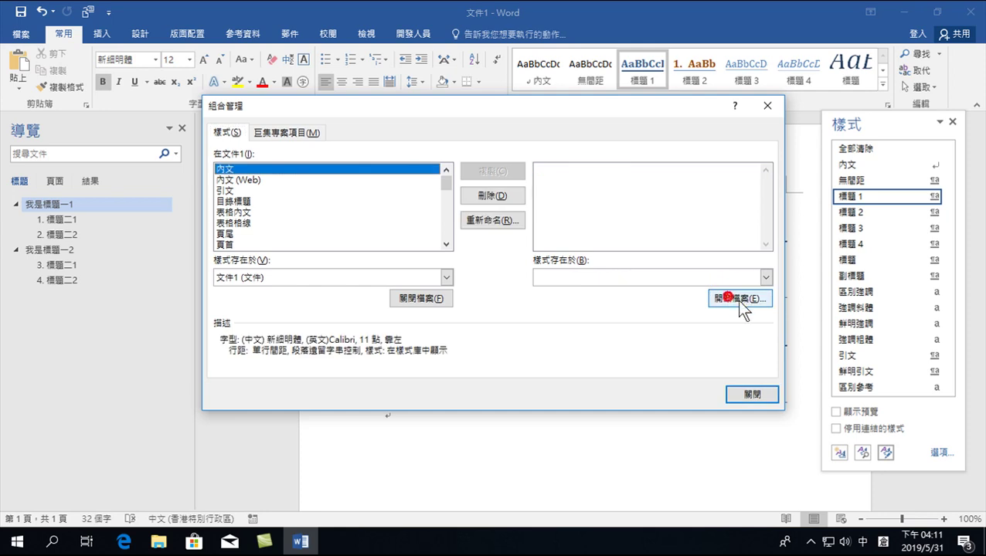
{"action": "left_click", "coordinate": [738, 300]}
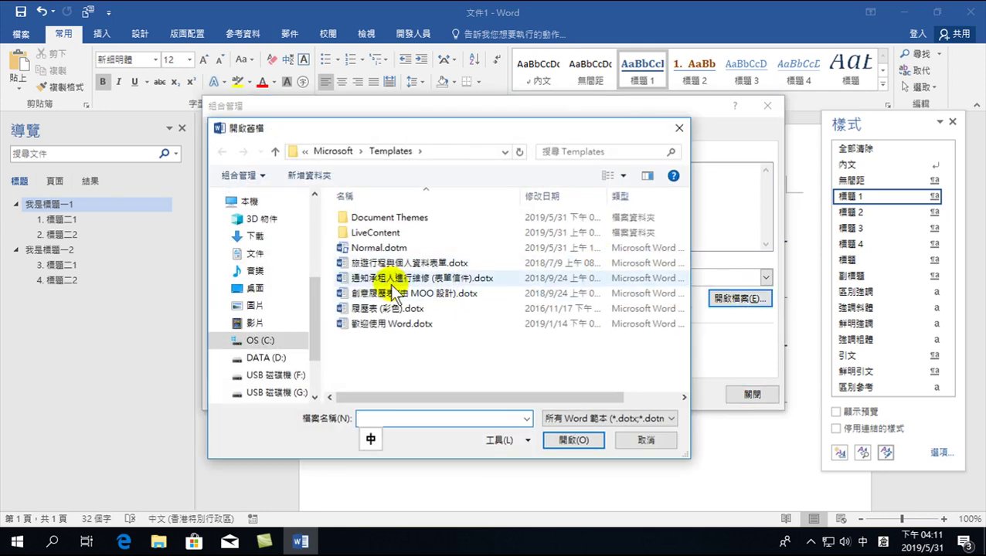
{"action": "left_click", "coordinate": [259, 357]}
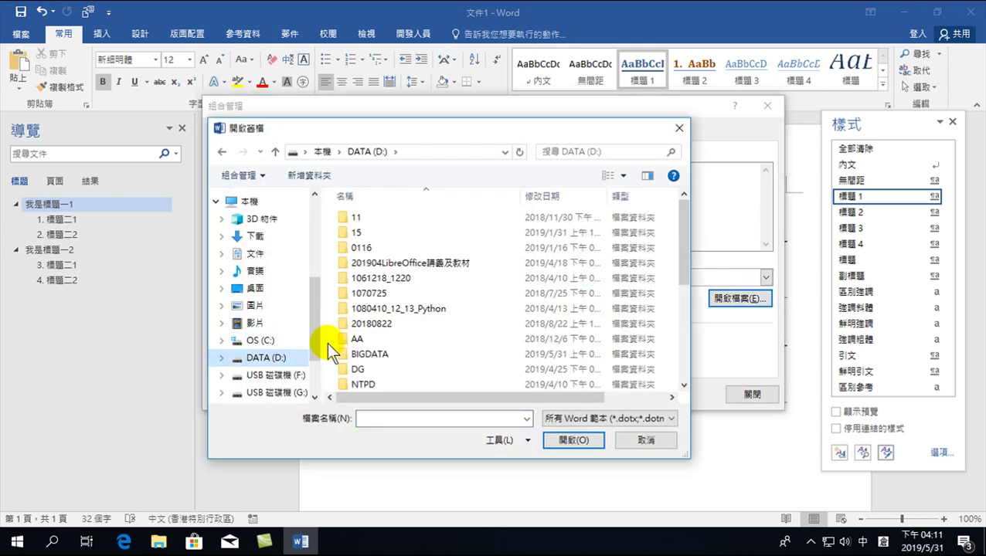
{"action": "scroll", "coordinate": [378, 309], "scroll_direction": "down", "scroll_amount": 4}
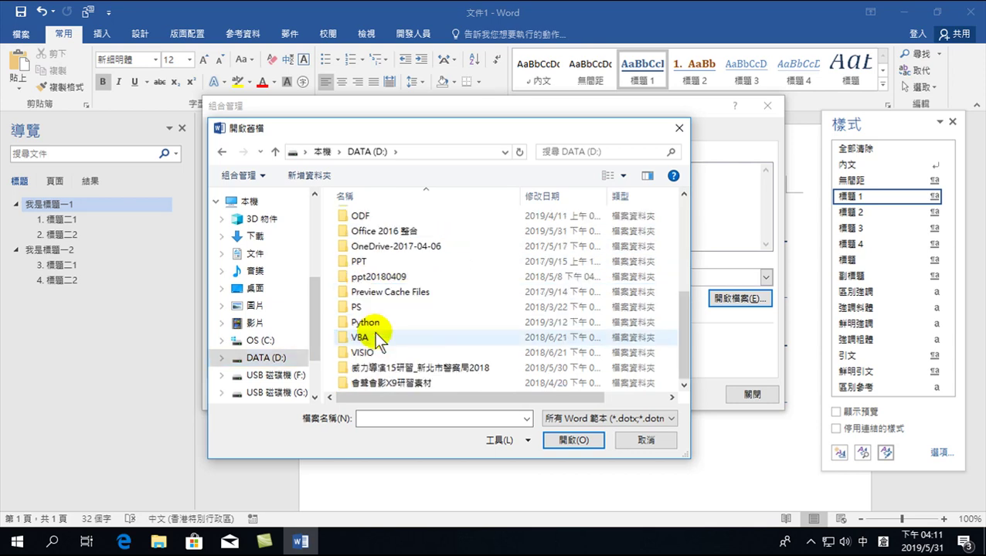
{"action": "double_click", "coordinate": [379, 231]}
Step: Load Office_四十招.docx with All Files shown, declining the link update
{"action": "left_click", "coordinate": [619, 418]}
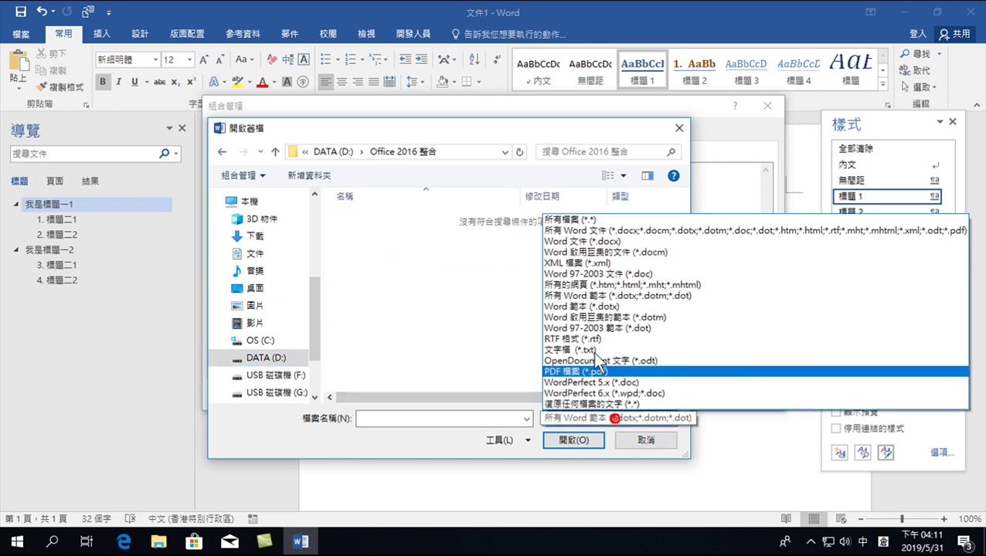
{"action": "left_click", "coordinate": [589, 220]}
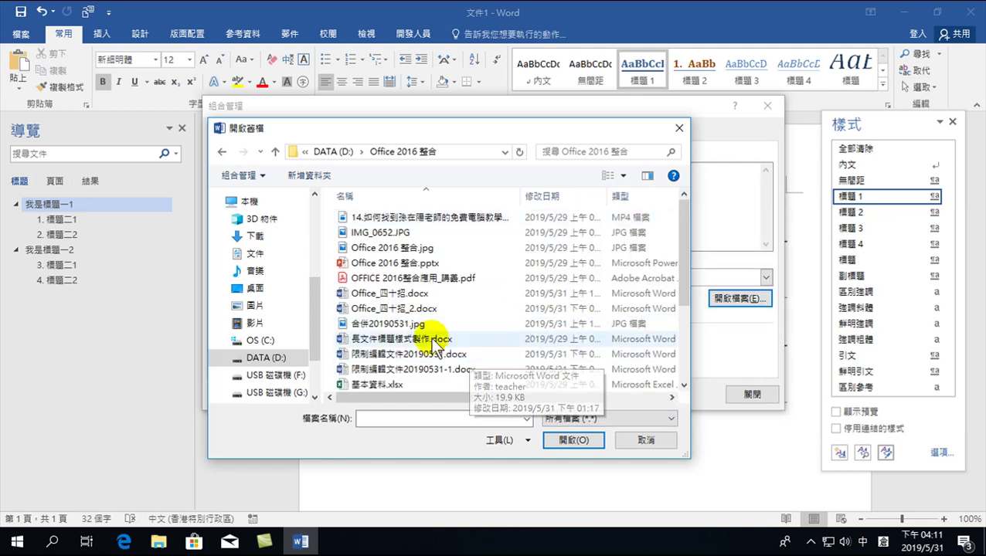
{"action": "left_click", "coordinate": [383, 294]}
{"action": "left_click", "coordinate": [572, 439]}
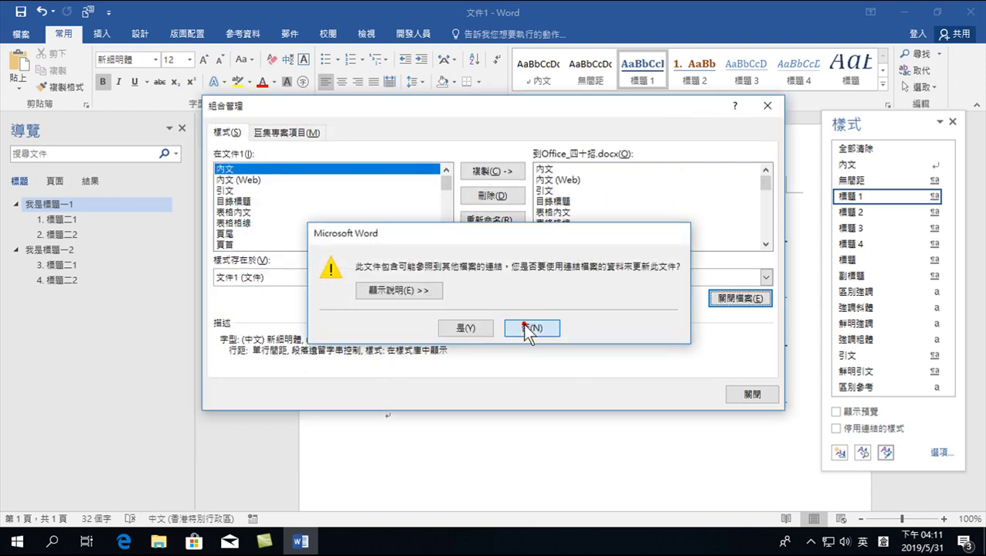
{"action": "left_click", "coordinate": [532, 327]}
Step: Select its styles 內文 through 鮮明強調, then close the Organizer and the Styles pane
{"action": "left_click", "coordinate": [548, 167]}
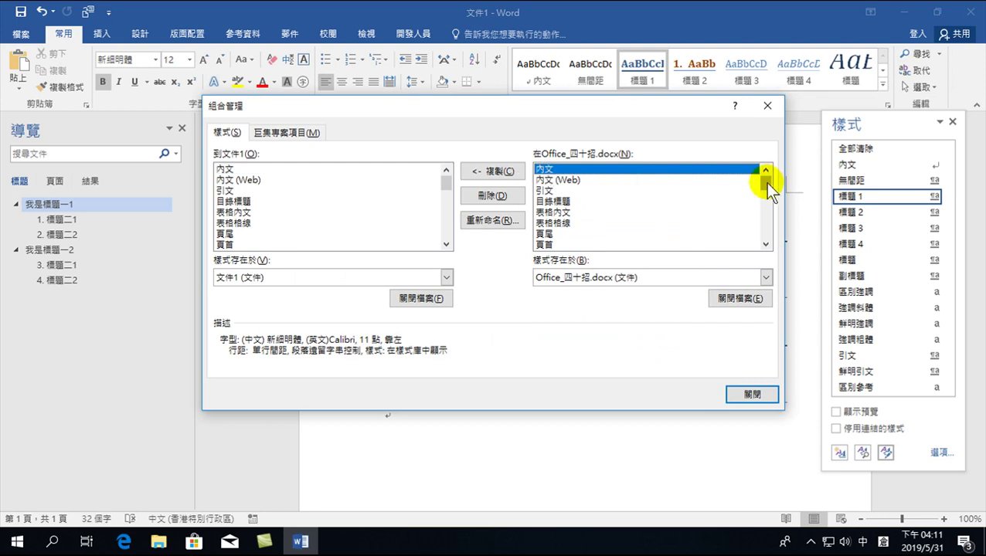
{"action": "left_click_drag", "start_coordinate": [775, 182], "coordinate": [768, 239]}
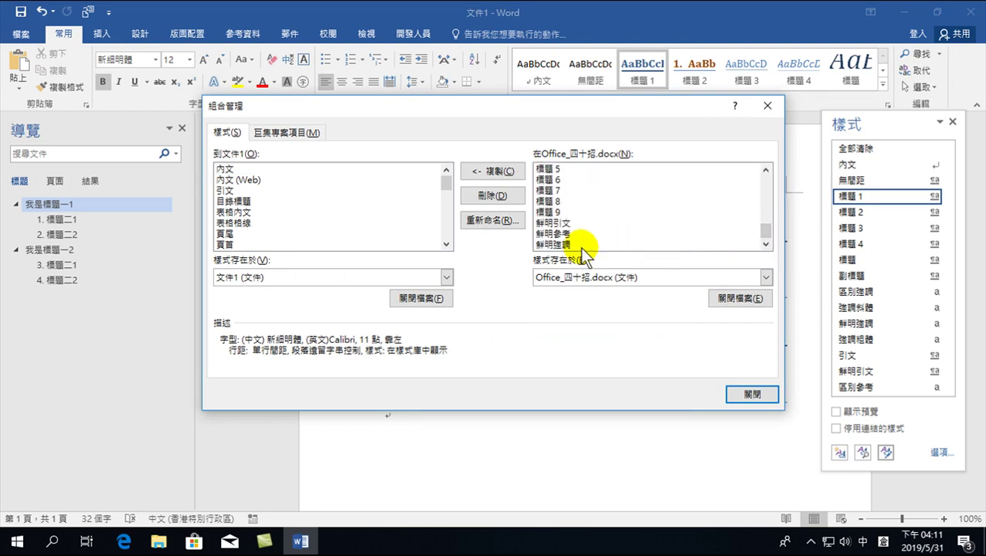
{"action": "left_click", "coordinate": [596, 243], "text": "shift"}
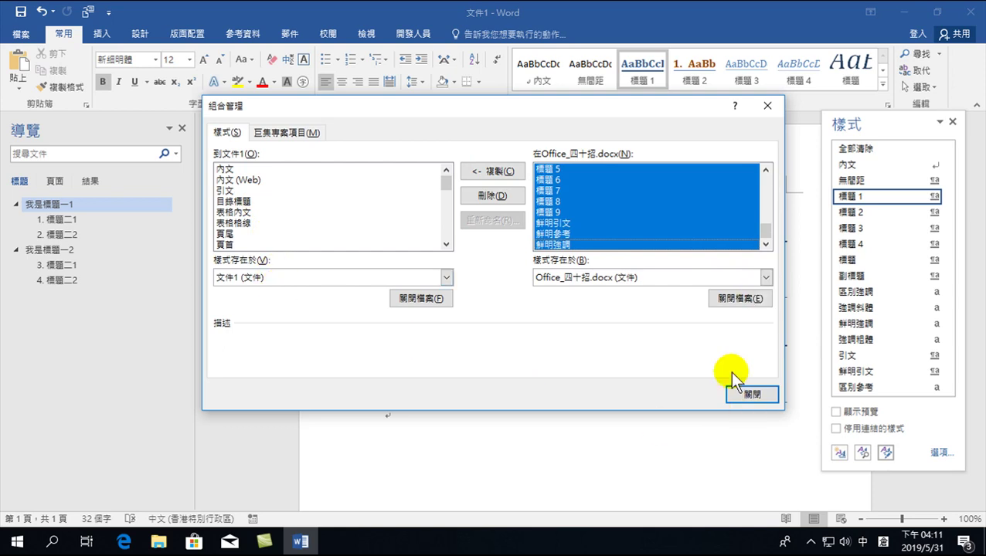
{"action": "left_click", "coordinate": [743, 389]}
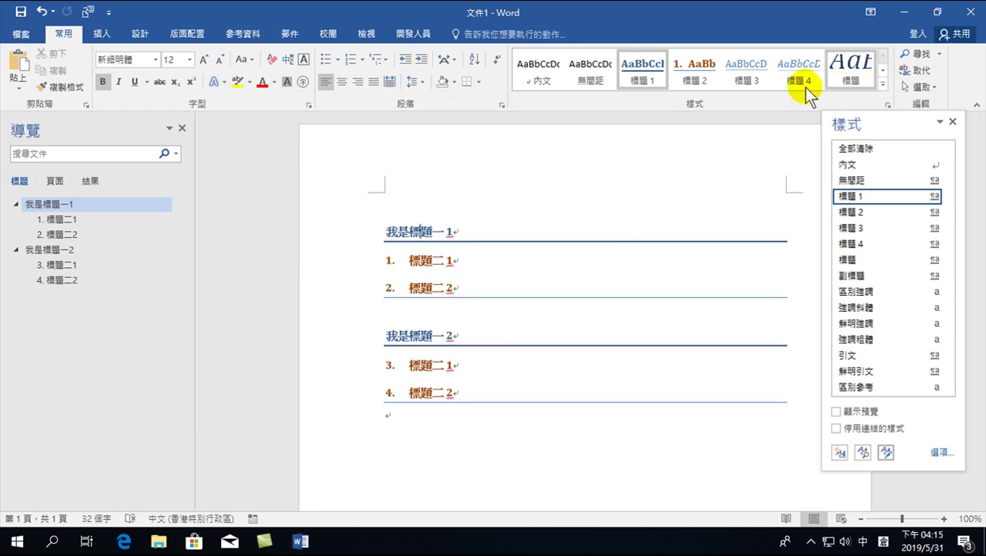
{"action": "left_click", "coordinate": [953, 122]}
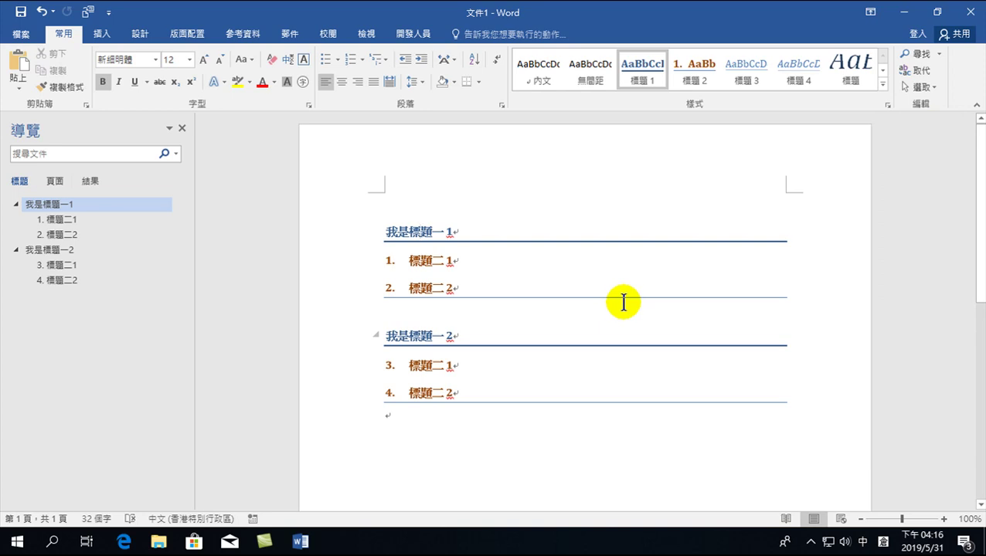
Step: Search the Start menu for 'Pow' and launch PowerPoint 2016 from Best match
{"action": "left_click", "coordinate": [19, 541]}
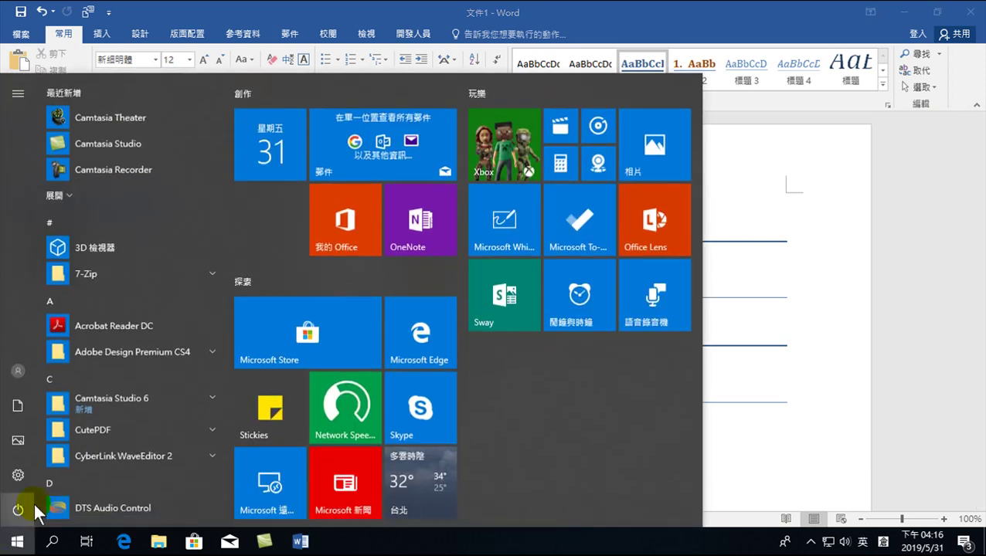
{"action": "left_click", "coordinate": [54, 544]}
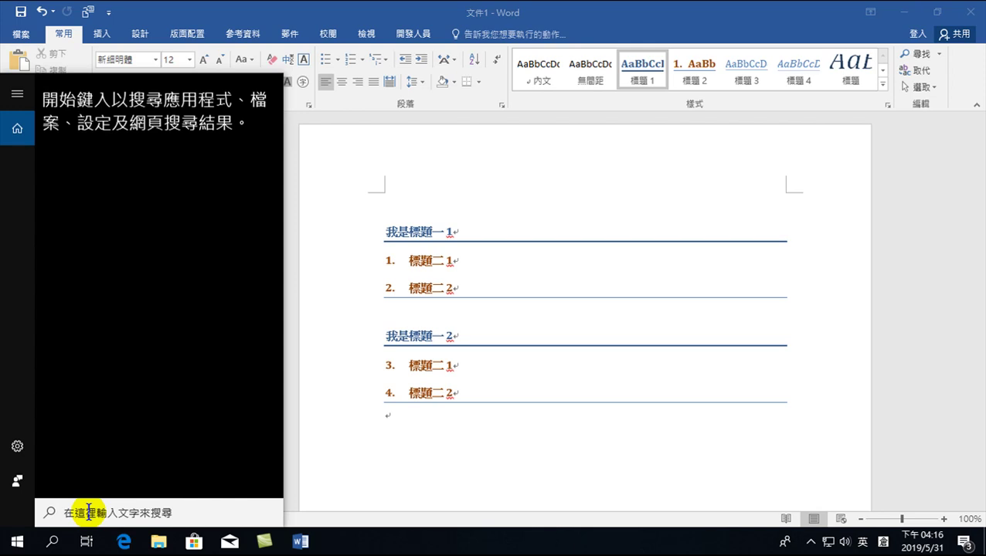
{"action": "type", "text": "Pow"}
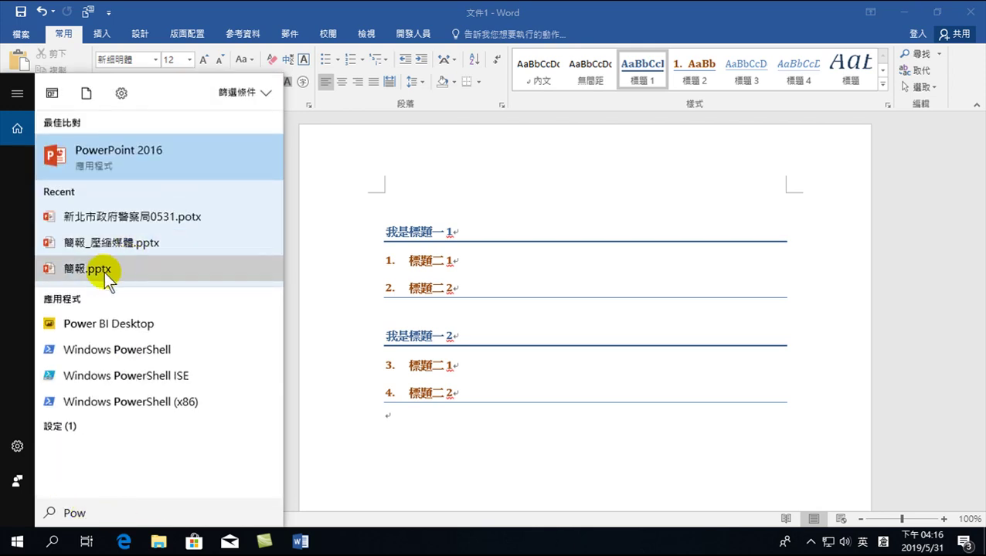
{"action": "left_click", "coordinate": [124, 155]}
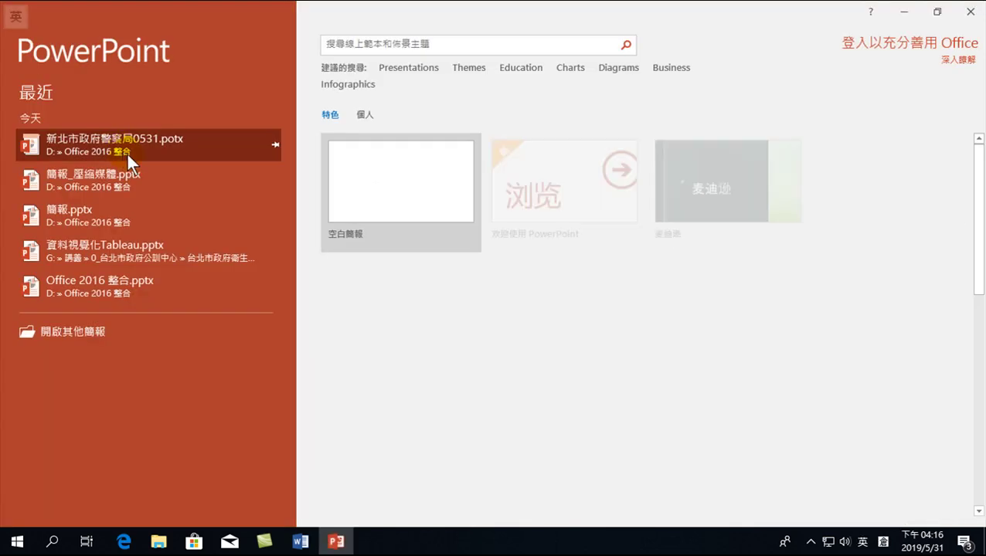
Step: Start a blank presentation and type 螢幕錄製 in the title using Cangjie input
{"action": "left_click", "coordinate": [392, 186]}
{"action": "left_click", "coordinate": [533, 301]}
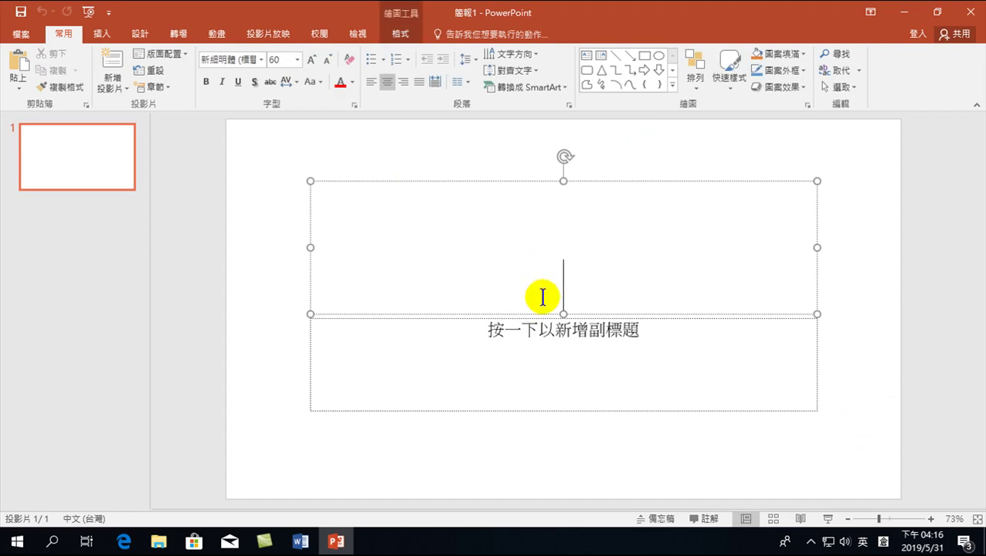
{"action": "type", "text": "f"}
{"action": "key", "text": "BackSpace"}
{"action": "key", "text": "shift"}
{"action": "type", "text": "ffbli"}
{"action": "key", "text": "space"}
{"action": "type", "text": "takb"}
{"action": "key", "text": "space"}
{"action": "type", "text": "cvne"}
{"action": "key", "text": "space"}
{"action": "type", "text": "hnyh"}
{"action": "key", "text": "space"}
{"action": "key", "text": "shift"}
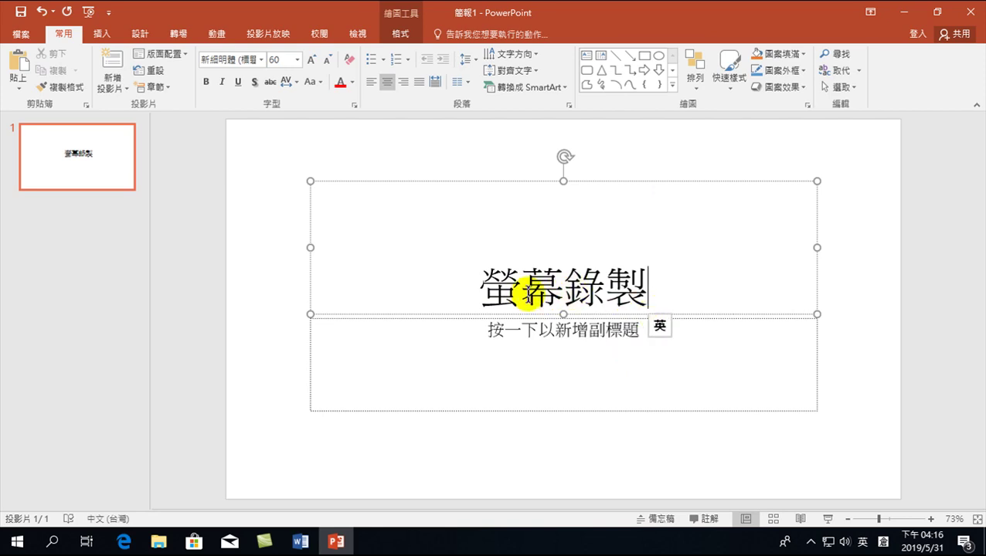
Step: Select the 螢幕錄製 title text, then click off it to deselect
{"action": "left_click_drag", "start_coordinate": [480, 288], "coordinate": [645, 294]}
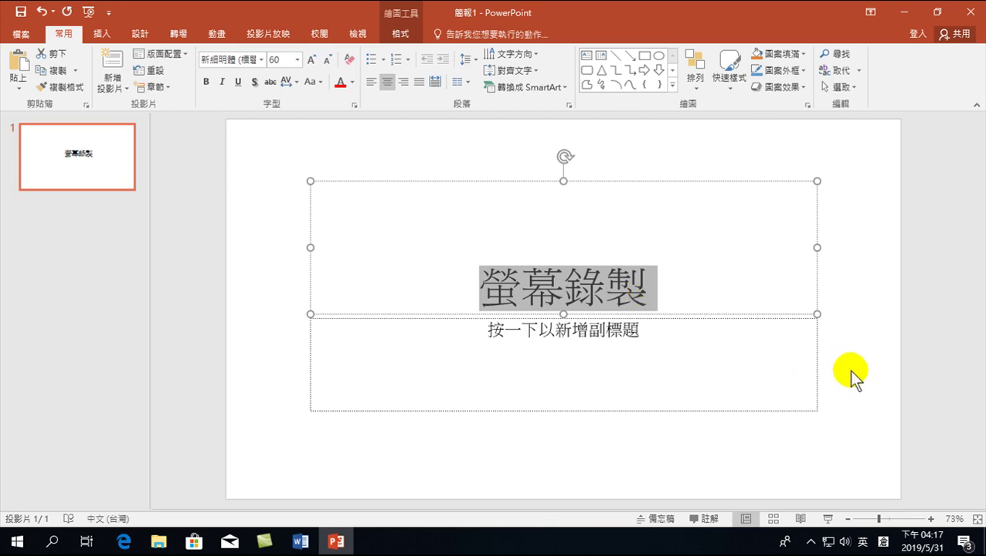
{"action": "left_click", "coordinate": [891, 310]}
{"action": "left_click", "coordinate": [71, 150]}
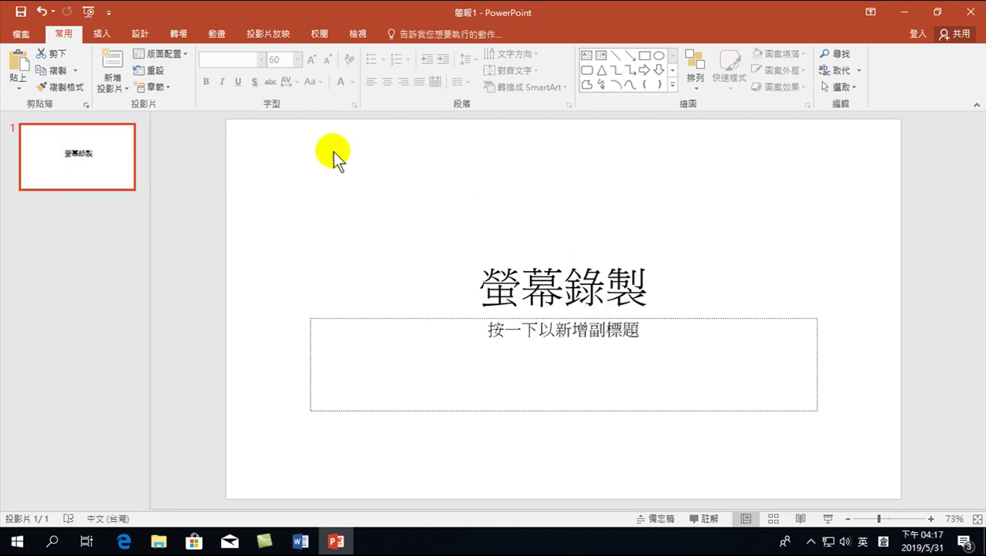
Step: Launch Screen Recording from PowerPoint's Insert commands
{"action": "left_click", "coordinate": [102, 34]}
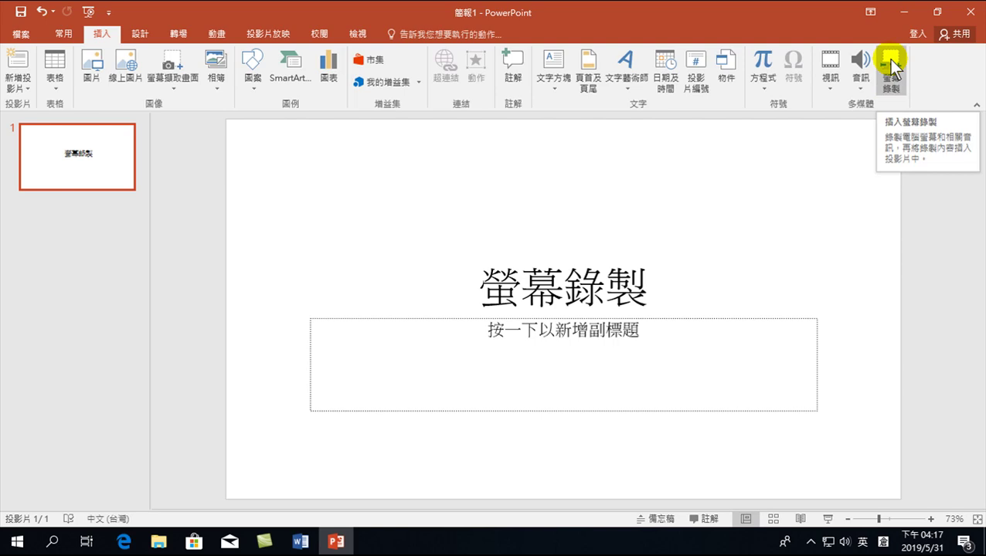
{"action": "left_click", "coordinate": [892, 68]}
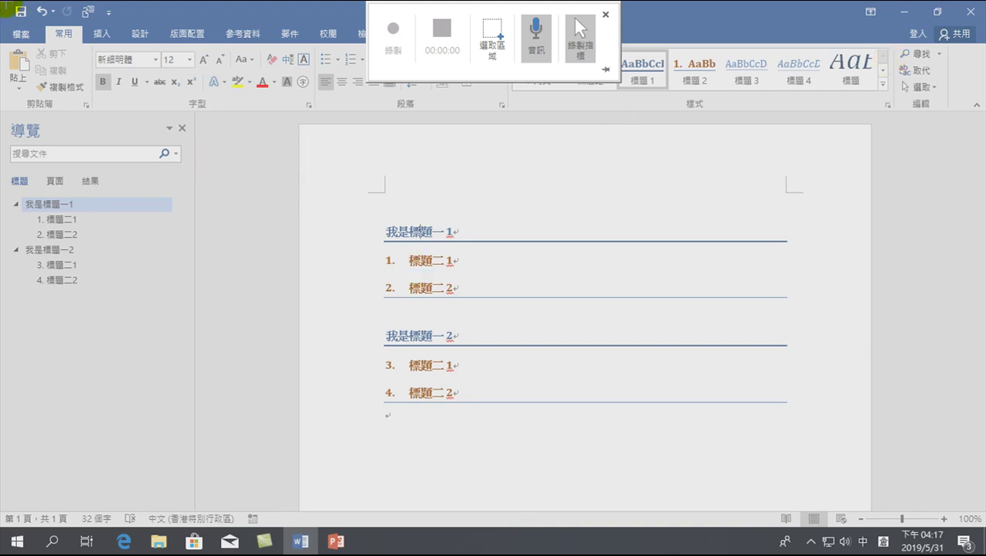
Step: Record the whole screen and add empty lines below item 4 in Word
{"action": "mouse_move", "coordinate": [4, 6]}
{"action": "left_mouse_down"}
{"action": "mouse_move", "coordinate": [801, 496]}
{"action": "mouse_move", "coordinate": [968, 511]}
{"action": "left_mouse_up"}
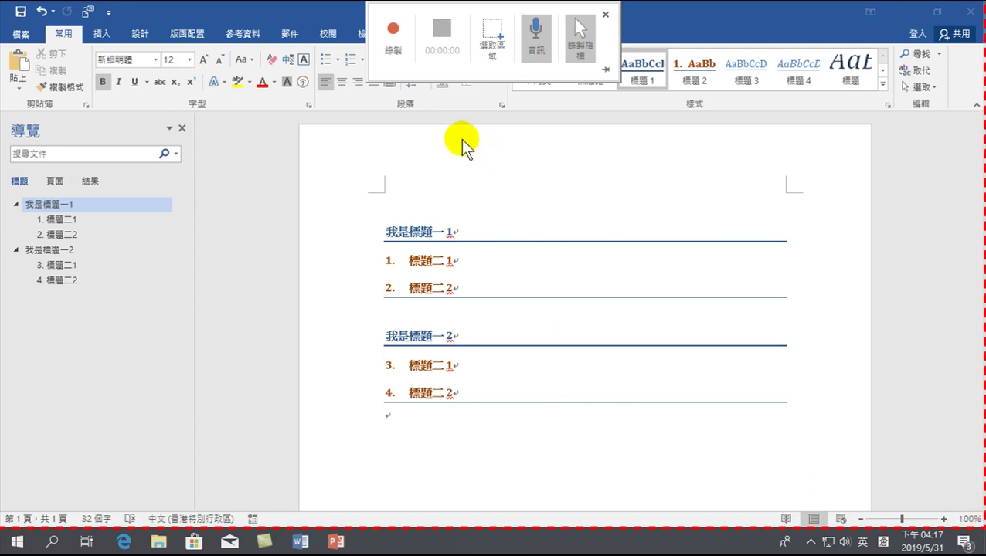
{"action": "left_click", "coordinate": [394, 31]}
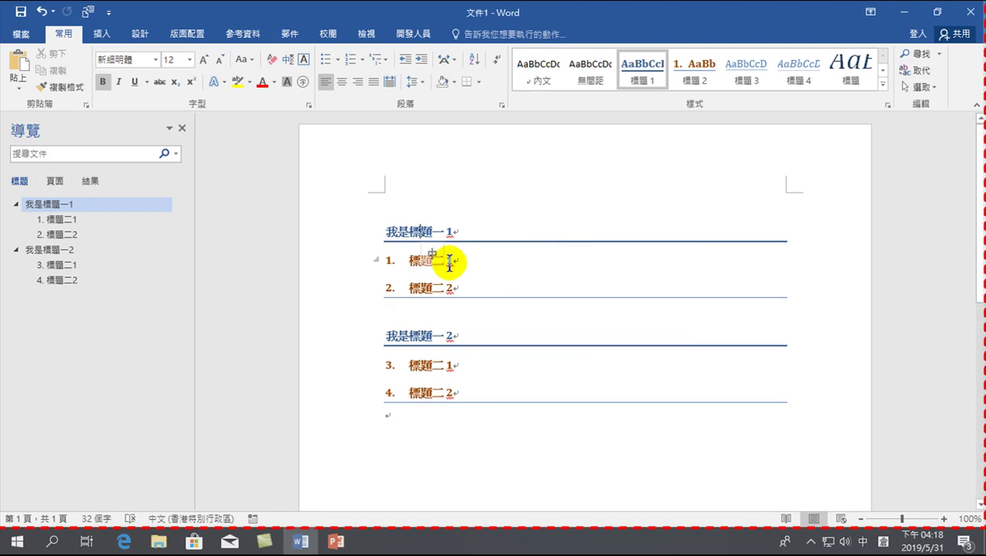
{"action": "left_click", "coordinate": [390, 418]}
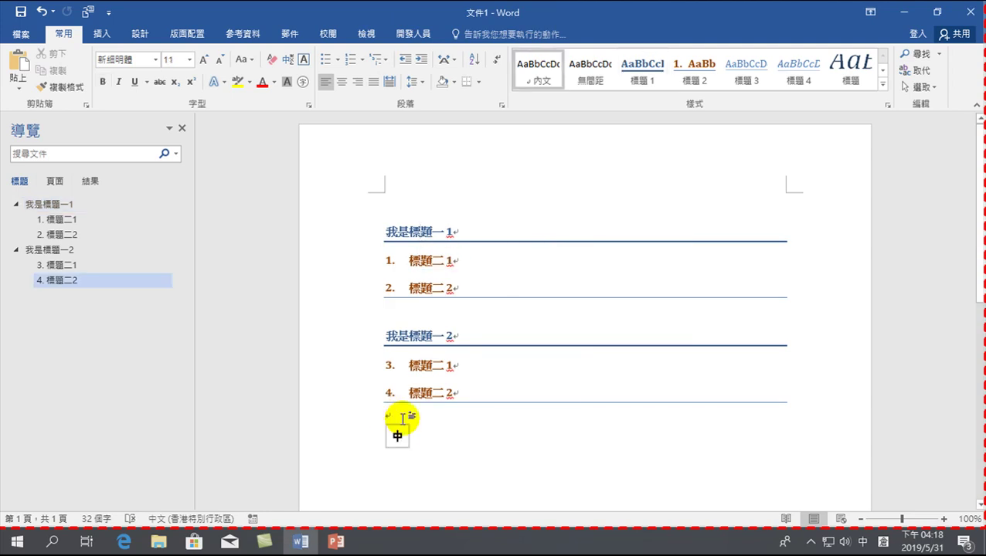
{"action": "key", "text": "Return"}
{"action": "key", "text": "Return"}
{"action": "key", "text": "Return"}
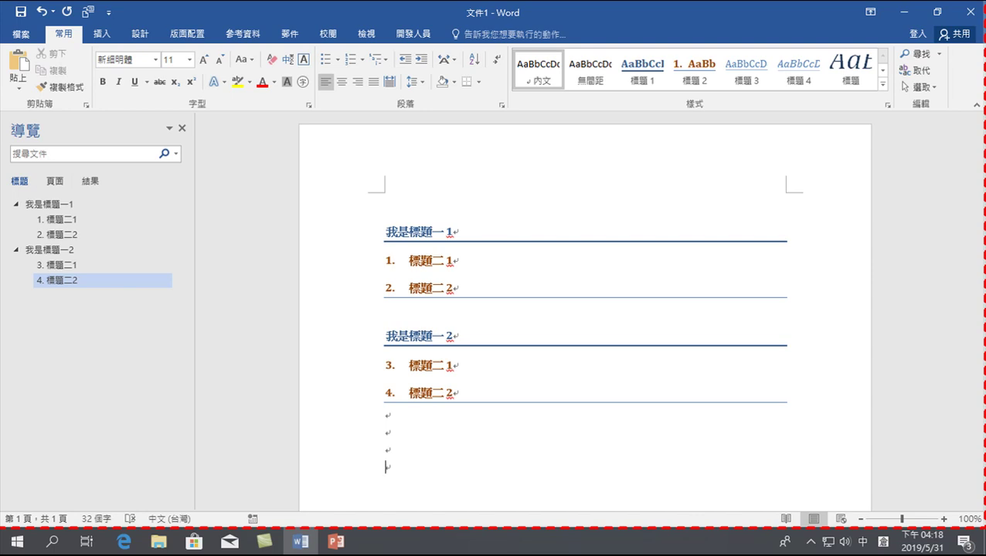
{"action": "left_click", "coordinate": [389, 429]}
Step: Show the Styles pane and Manage Styles dialog during the recording
{"action": "left_click", "coordinate": [886, 106]}
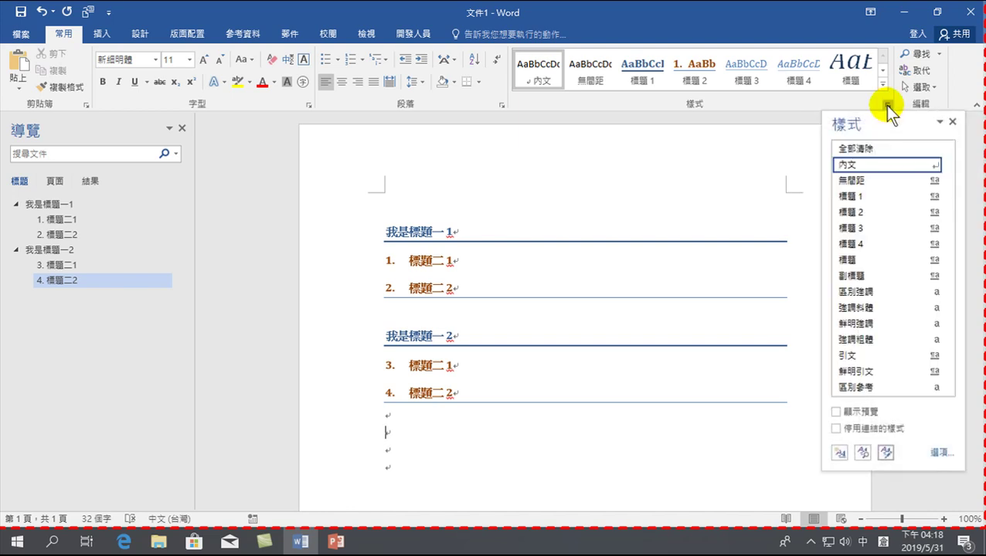
{"action": "left_click", "coordinate": [886, 450]}
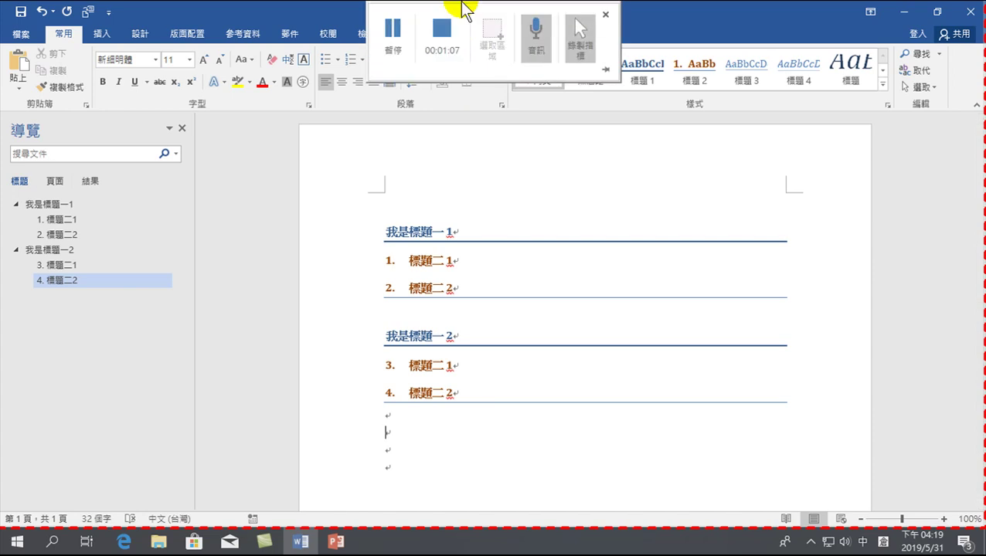
{"action": "mouse_move", "coordinate": [488, 16]}
Step: Stop the recording, then play and pause the embedded video
{"action": "left_click", "coordinate": [439, 32]}
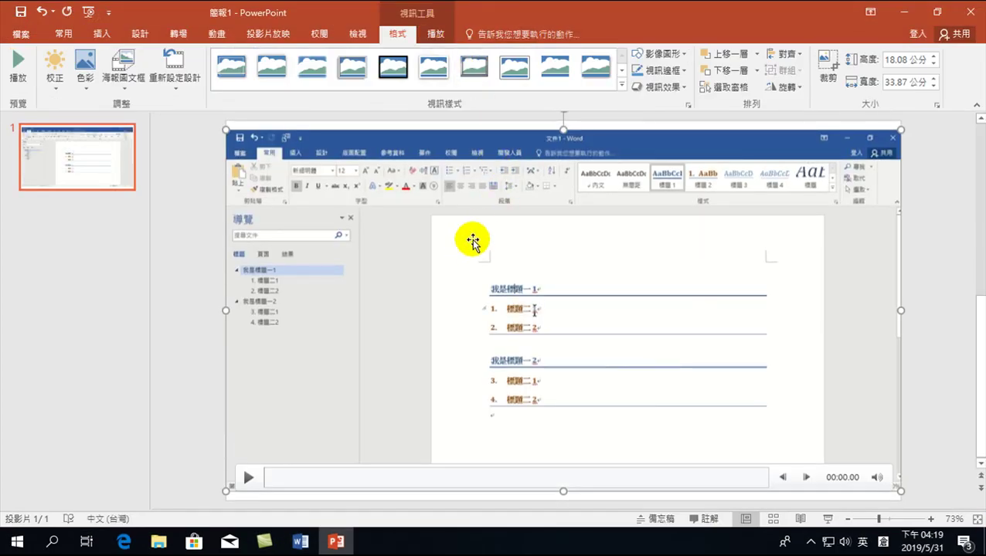
{"action": "left_click", "coordinate": [248, 488]}
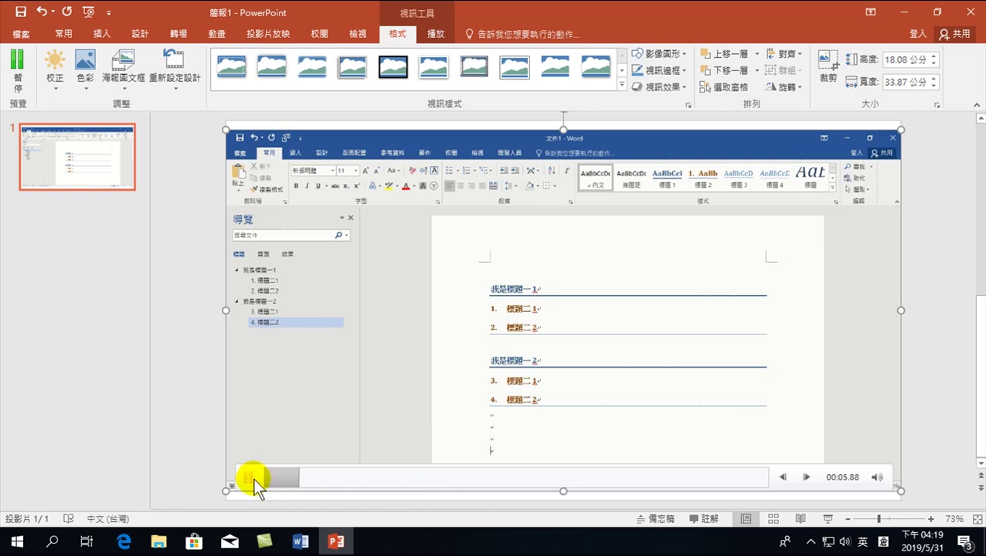
{"action": "left_click", "coordinate": [253, 483]}
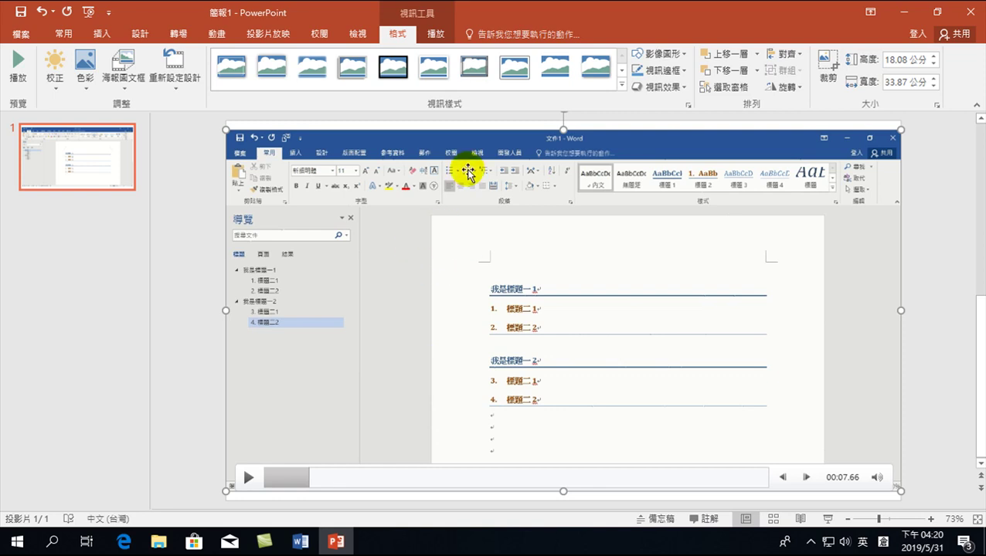
Step: Shrink the video to 13.44 × 25.17 cm and centre it on the slide
{"action": "left_click_drag", "start_coordinate": [501, 153], "coordinate": [470, 133]}
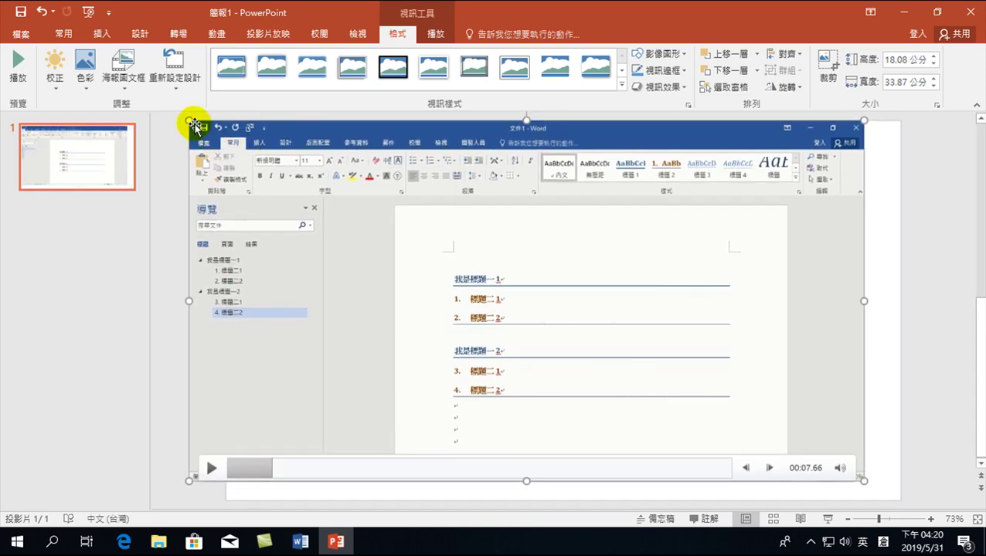
{"action": "left_click_drag", "start_coordinate": [193, 124], "coordinate": [192, 120]}
{"action": "left_click_drag", "start_coordinate": [362, 212], "coordinate": [363, 209]}
{"action": "left_click_drag", "start_coordinate": [469, 227], "coordinate": [445, 195]}
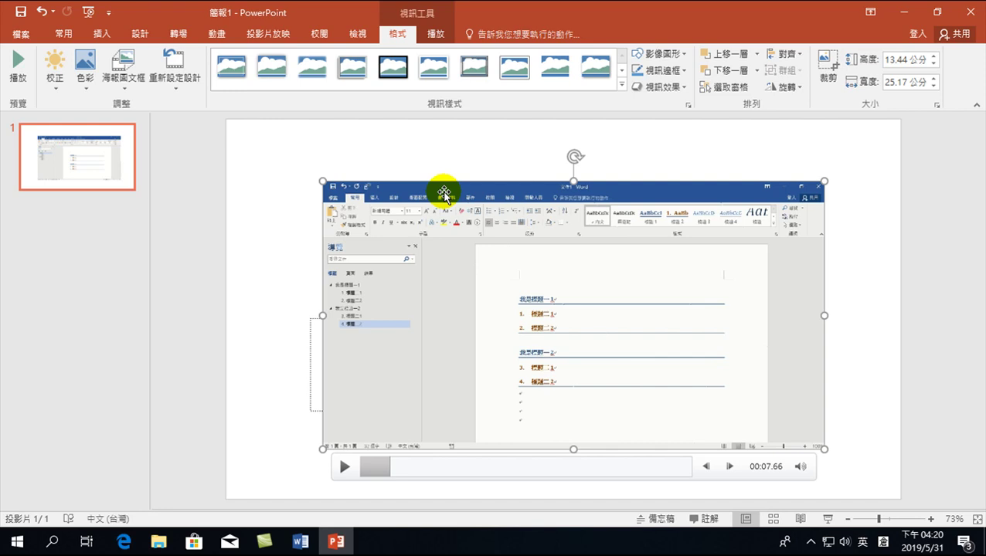
Step: Show the embedded video's right-click actions, switch to Insert, and show them again
{"action": "right_click", "coordinate": [585, 263]}
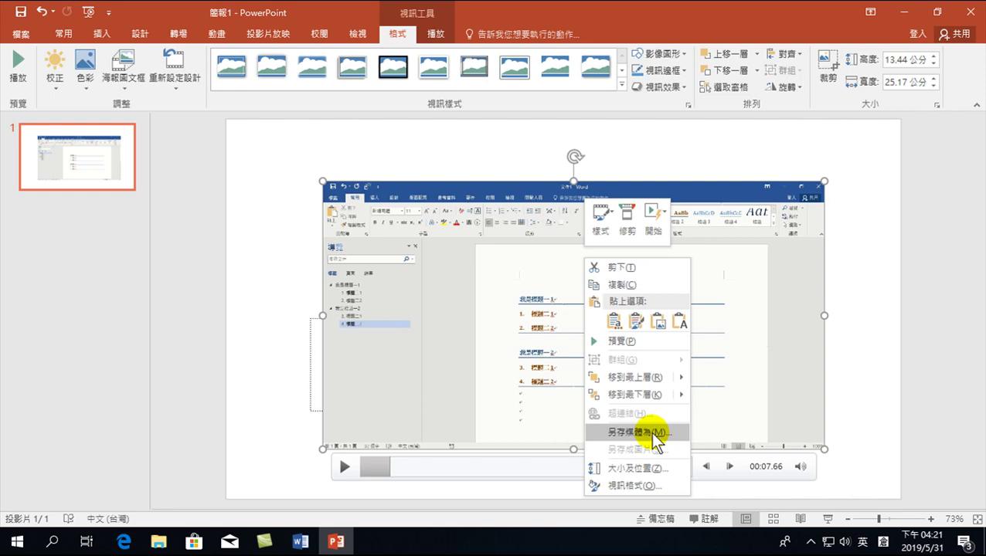
{"action": "left_click", "coordinate": [99, 43]}
{"action": "left_click", "coordinate": [99, 43]}
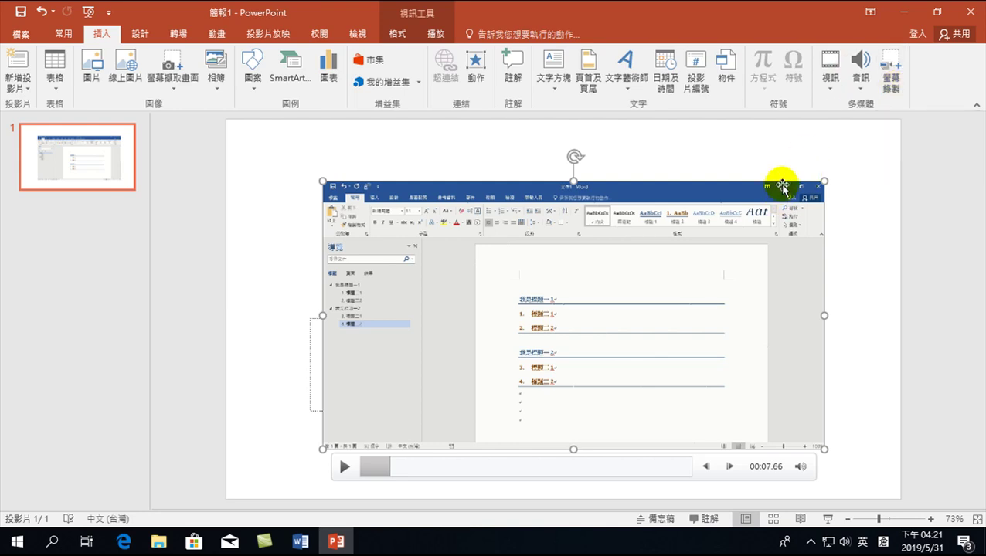
{"action": "right_click", "coordinate": [573, 269]}
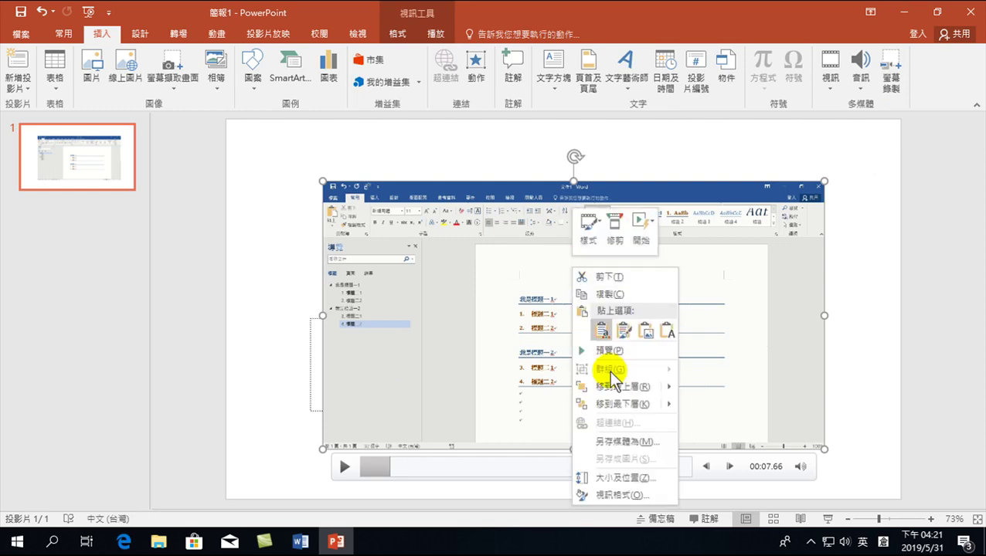
Step: Choose 另存媒體為 and browse to the Office 2016 整合 folder on DATA (D:)
{"action": "left_click", "coordinate": [618, 446]}
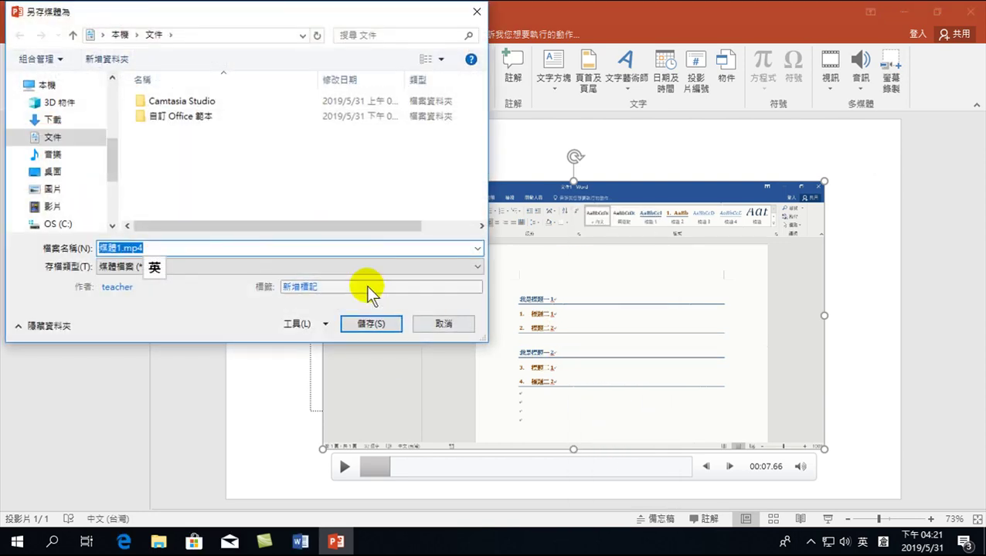
{"action": "left_click_drag", "start_coordinate": [112, 158], "coordinate": [114, 210]}
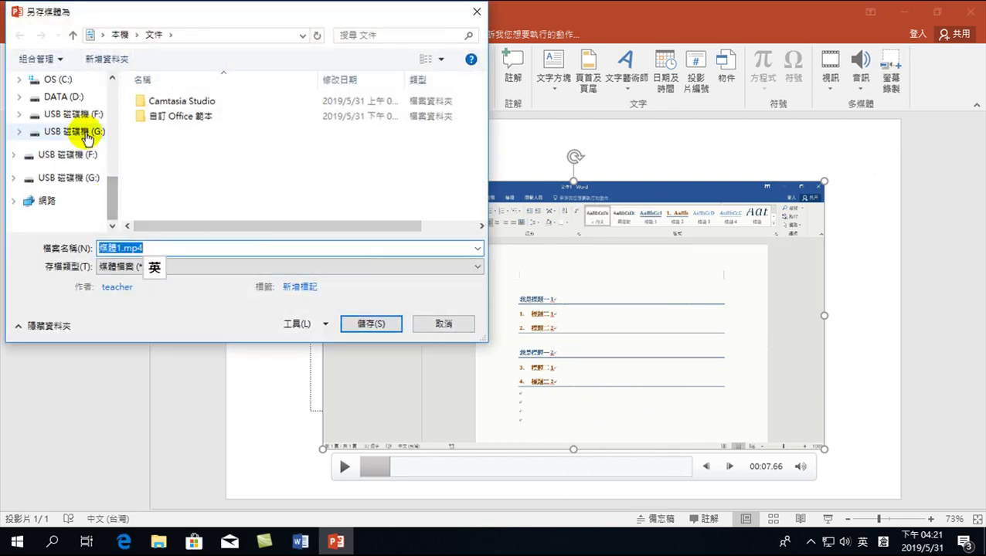
{"action": "left_click", "coordinate": [87, 98]}
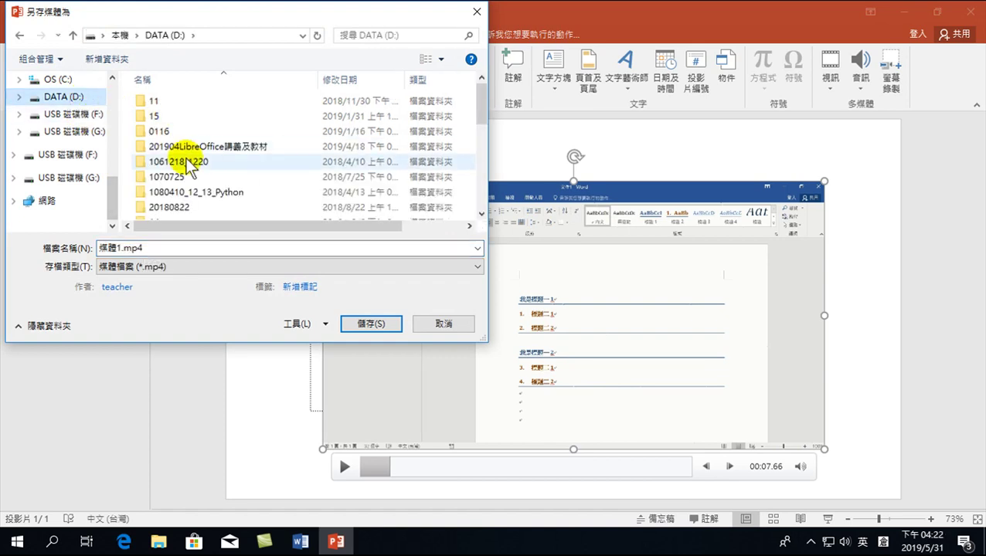
{"action": "left_click", "coordinate": [186, 161]}
{"action": "scroll", "coordinate": [191, 166], "scroll_direction": "down", "scroll_amount": 1}
{"action": "scroll", "coordinate": [194, 174], "scroll_direction": "down", "scroll_amount": 3}
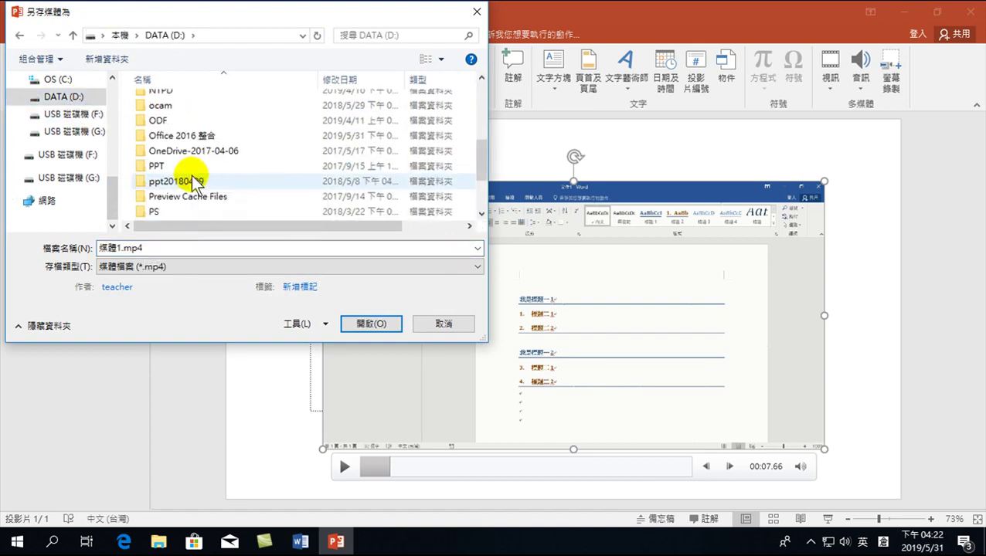
{"action": "scroll", "coordinate": [197, 147], "scroll_direction": "up", "scroll_amount": 4}
{"action": "scroll", "coordinate": [187, 166], "scroll_direction": "down", "scroll_amount": 2}
{"action": "scroll", "coordinate": [194, 177], "scroll_direction": "down", "scroll_amount": 2}
{"action": "scroll", "coordinate": [183, 111], "scroll_direction": "down", "scroll_amount": 1}
{"action": "left_click", "coordinate": [180, 106]}
{"action": "scroll", "coordinate": [176, 123], "scroll_direction": "up", "scroll_amount": 2}
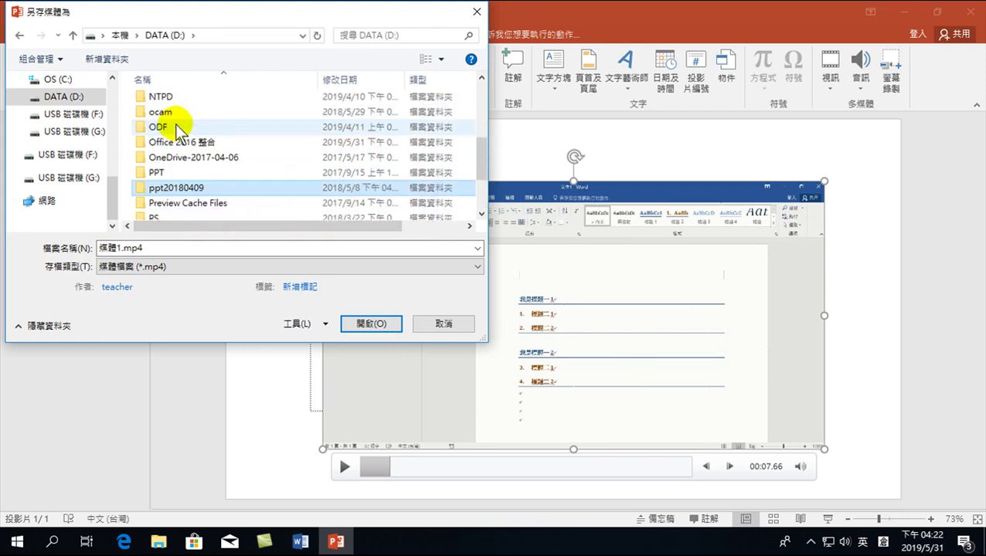
{"action": "left_click", "coordinate": [182, 141]}
{"action": "double_click", "coordinate": [184, 146]}
Step: Replace the default name 媒體1 with Word樣式一致性設定.mp4 and save the video
{"action": "left_click", "coordinate": [118, 249]}
{"action": "left_click_drag", "start_coordinate": [120, 248], "coordinate": [56, 246]}
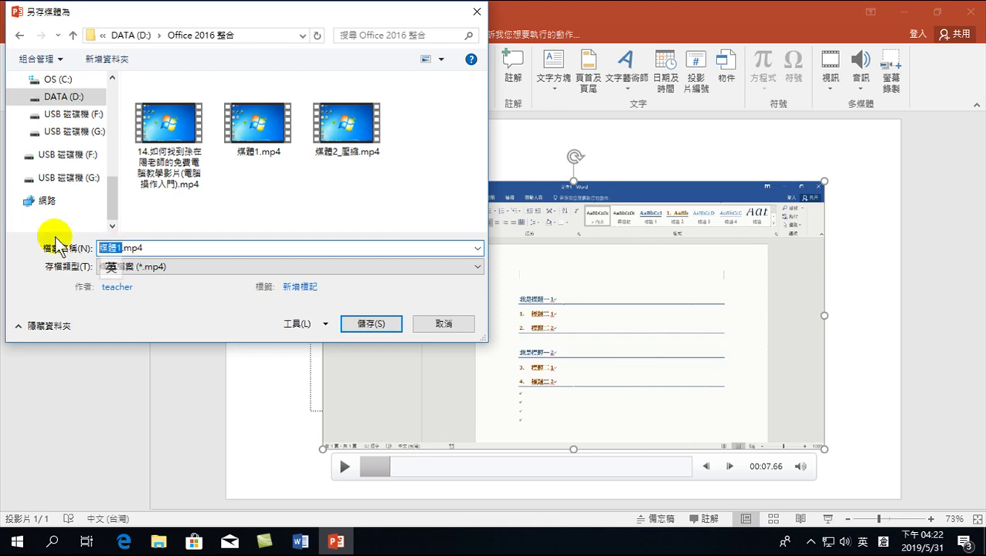
{"action": "key", "text": "shift"}
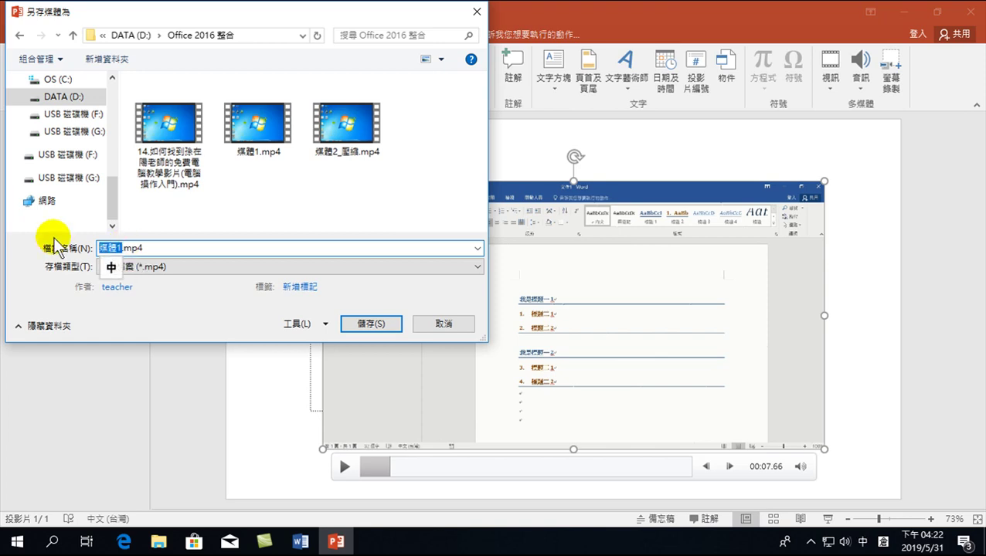
{"action": "key", "text": "shift"}
{"action": "type", "text": "Wor"}
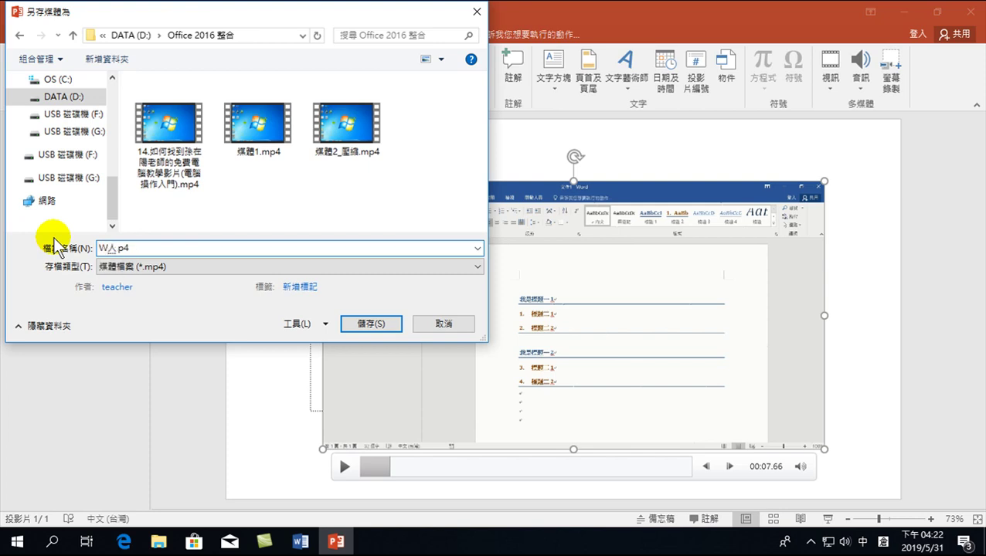
{"action": "type", "text": "d.m"}
{"action": "key", "text": "shift"}
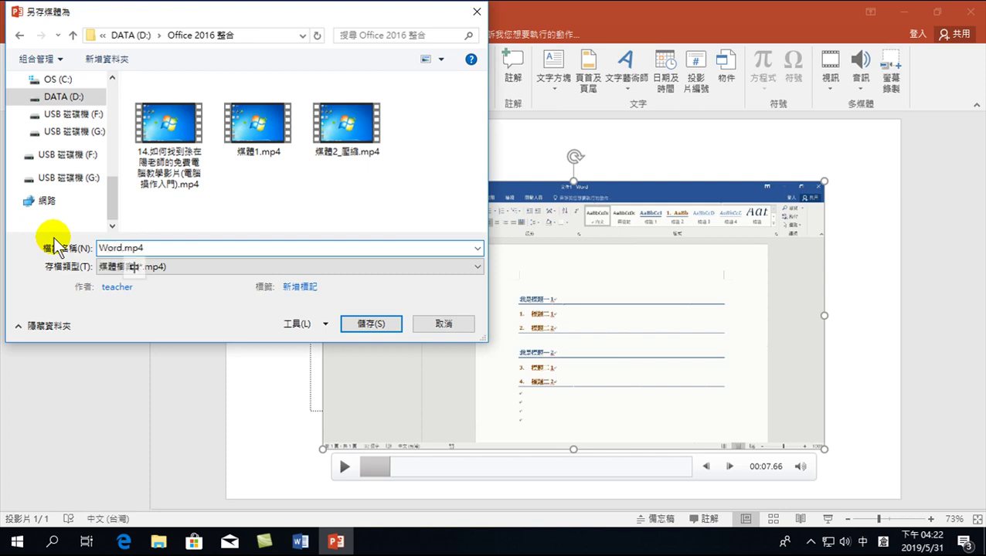
{"action": "type", "text": "杰"}
{"action": "type", "text": "樣式 "}
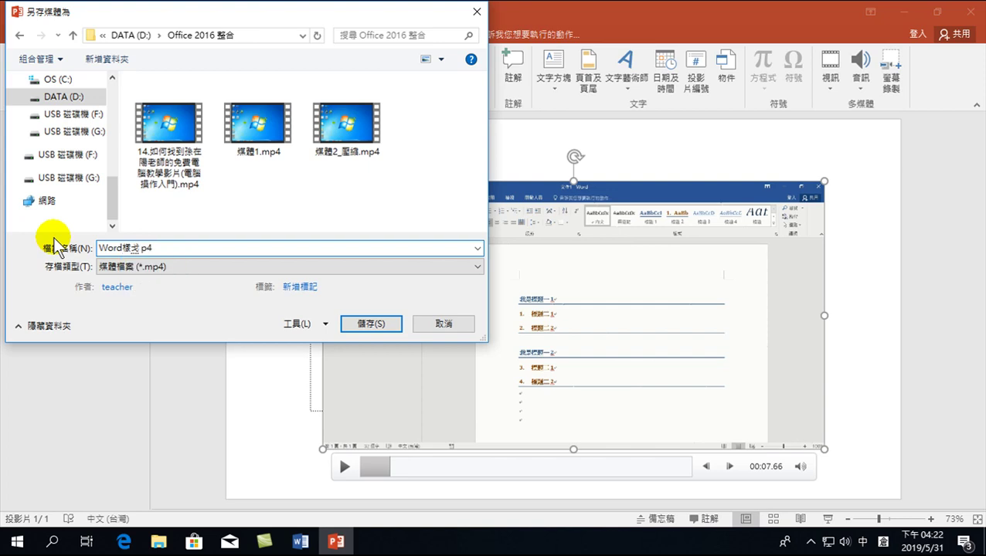
{"action": "type", "text": "一"}
{"action": "key", "text": "Escape"}
{"action": "key", "text": "Return"}
{"action": "type", "text": "致心竹"}
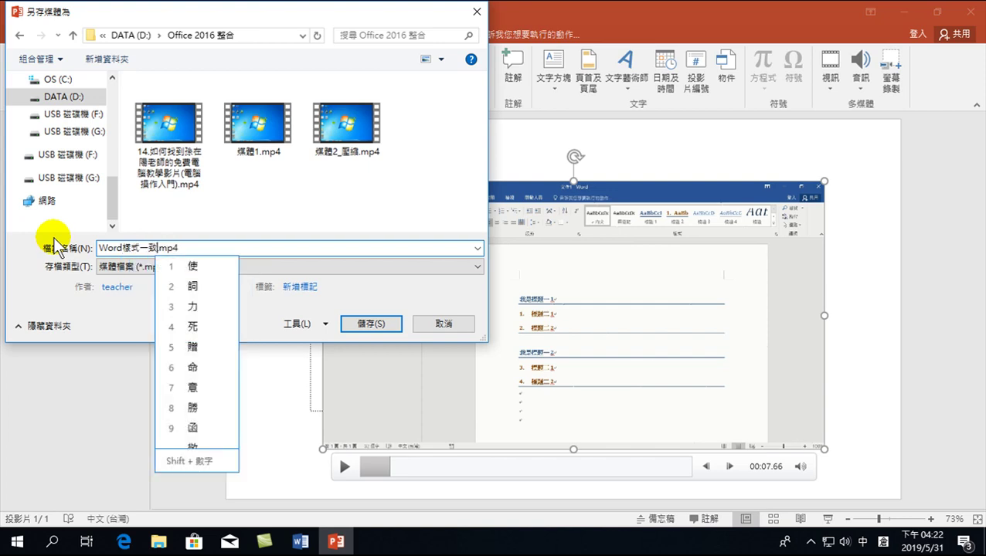
{"action": "type", "text": "設定"}
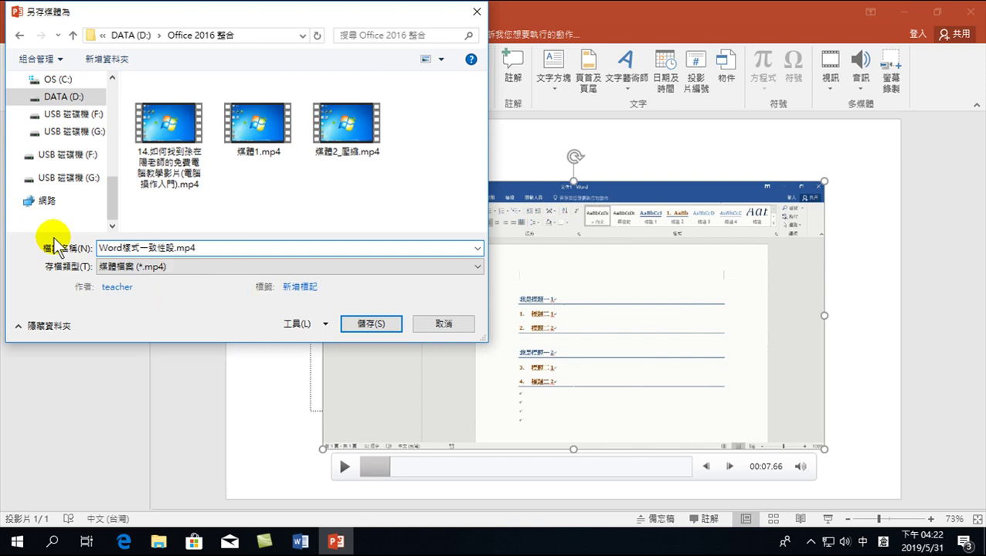
{"action": "key", "text": "Return"}
{"action": "key", "text": "shift"}
{"action": "type", "text": "."}
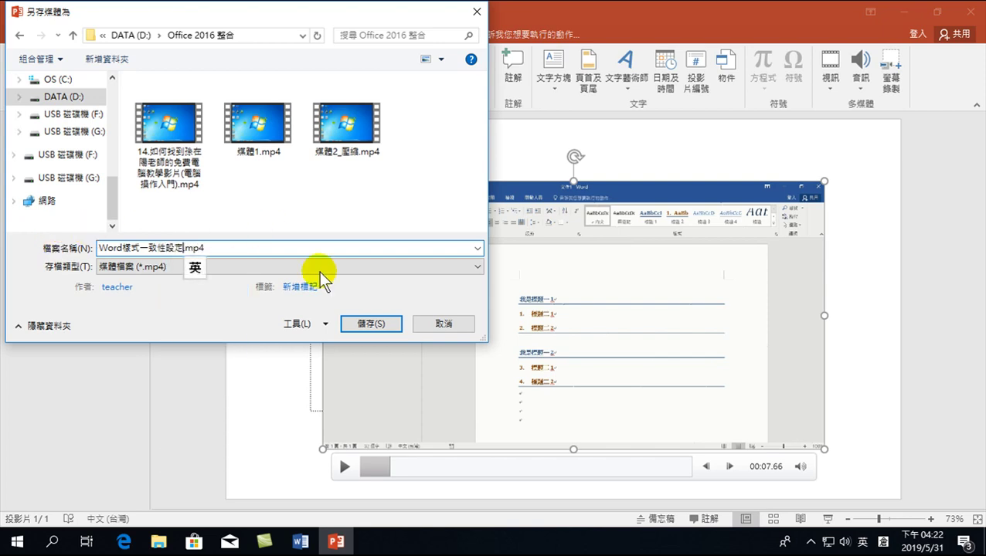
{"action": "left_click", "coordinate": [363, 322]}
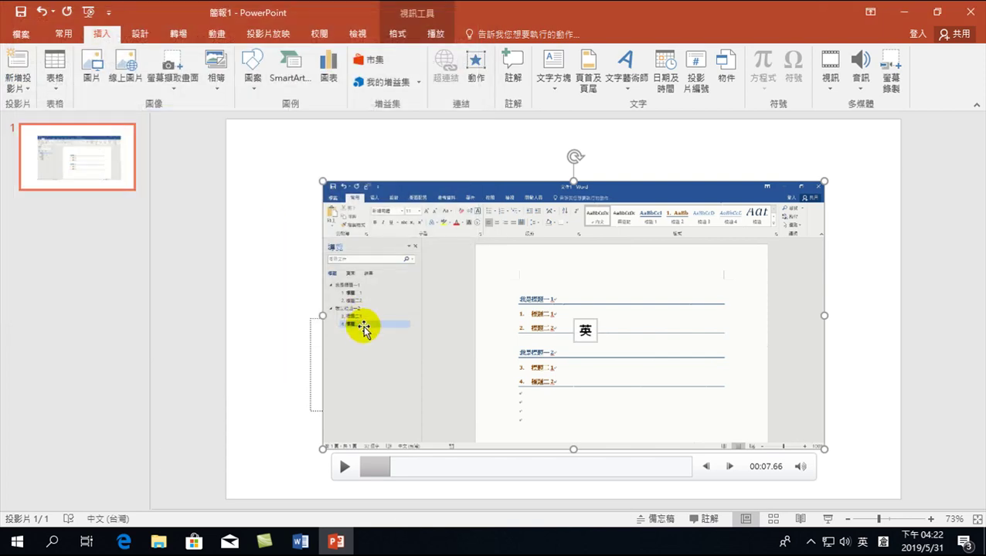
Step: In the Office 2016 整合 folder, check Word樣式一致性設定.mp4's 詳細資料: 27.2 MB, 00:01:26 long
{"action": "mouse_move", "coordinate": [158, 541]}
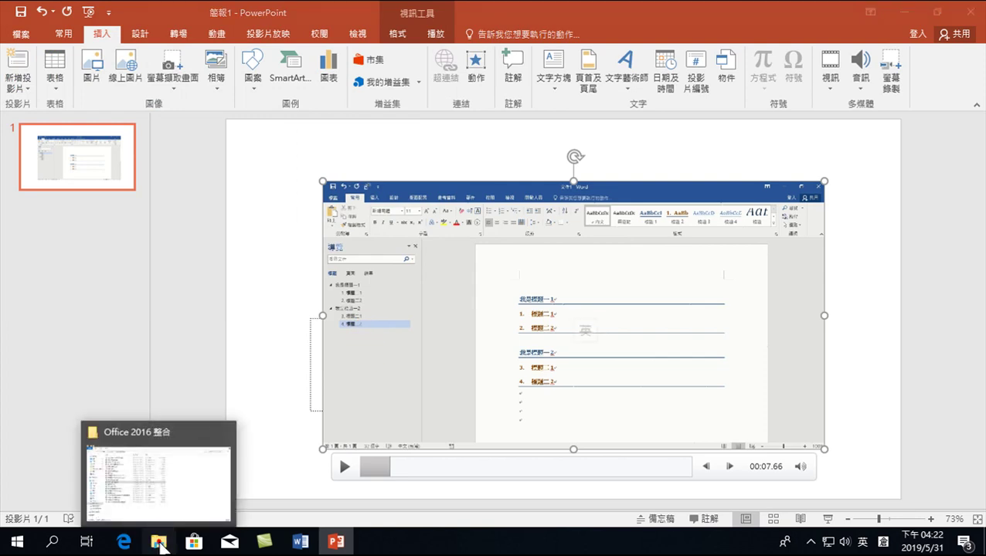
{"action": "left_click", "coordinate": [186, 433]}
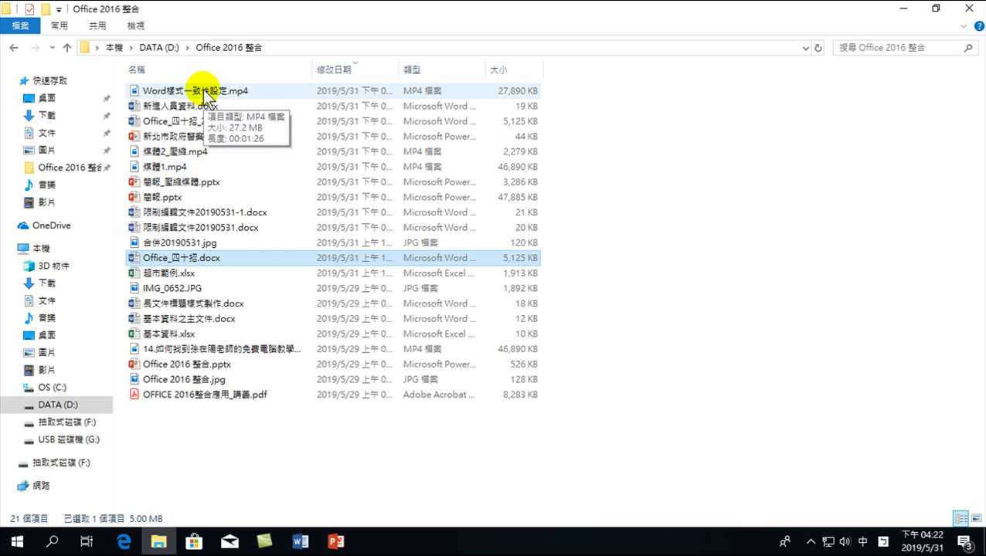
{"action": "right_click", "coordinate": [232, 94]}
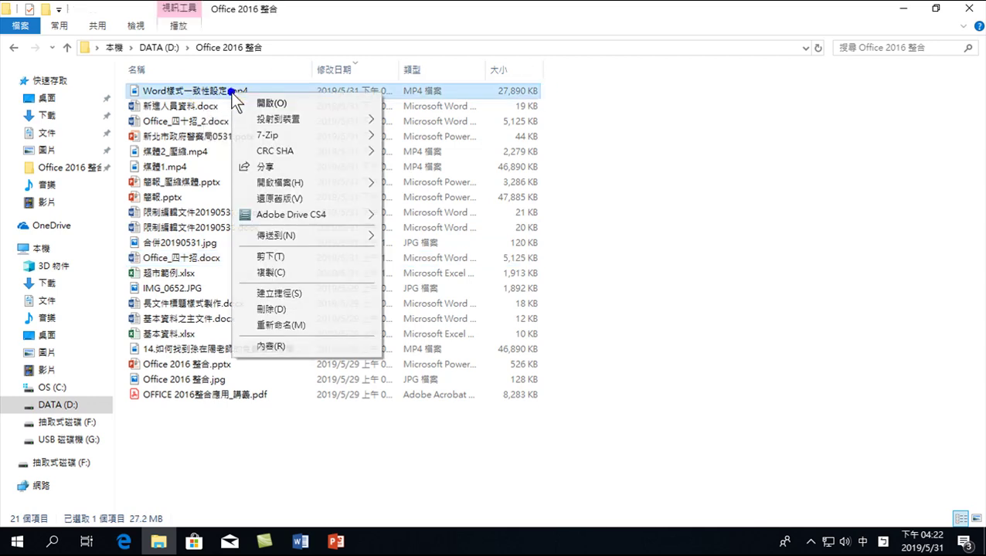
{"action": "left_click", "coordinate": [283, 347]}
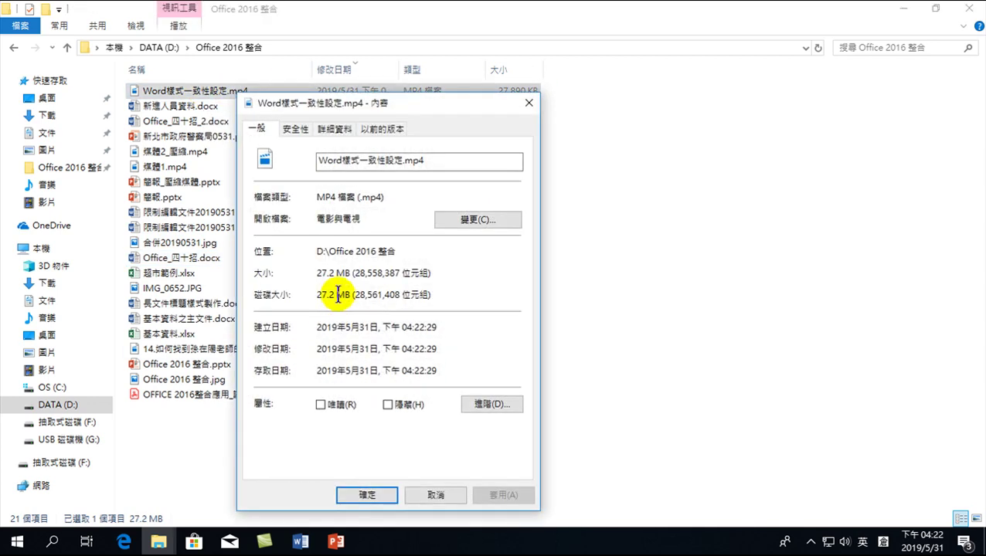
{"action": "left_click", "coordinate": [334, 128]}
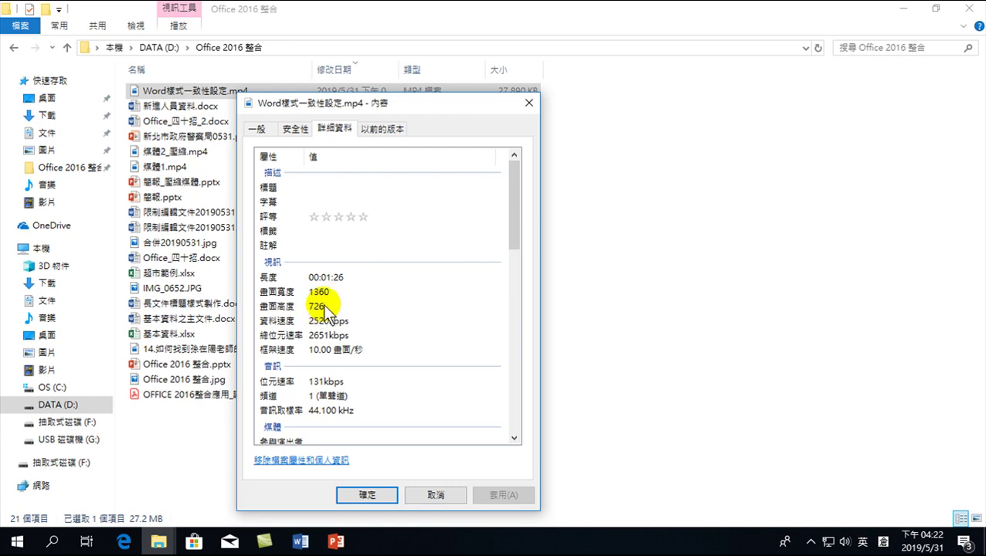
{"action": "left_click", "coordinate": [529, 102]}
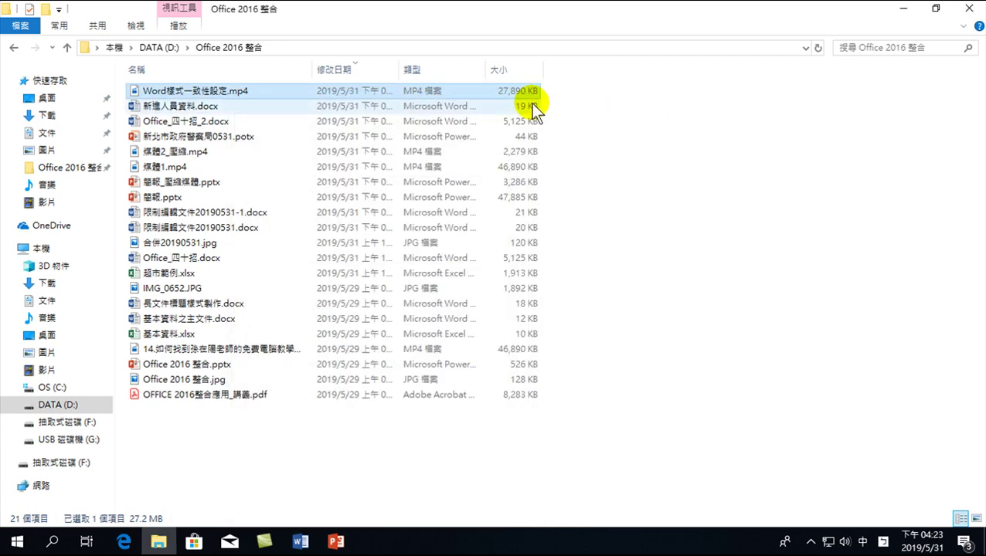